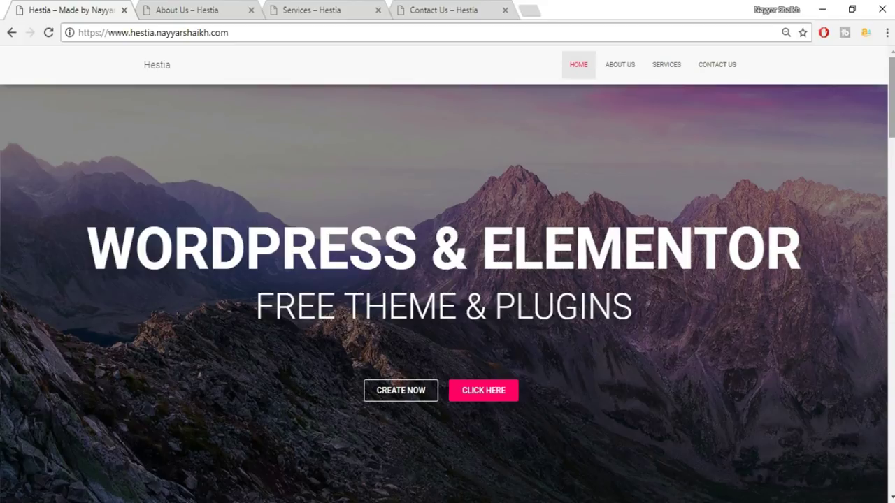
Skim down the Hestia homepage, then jump back to the top
scroll(448, 294, "down", 7)
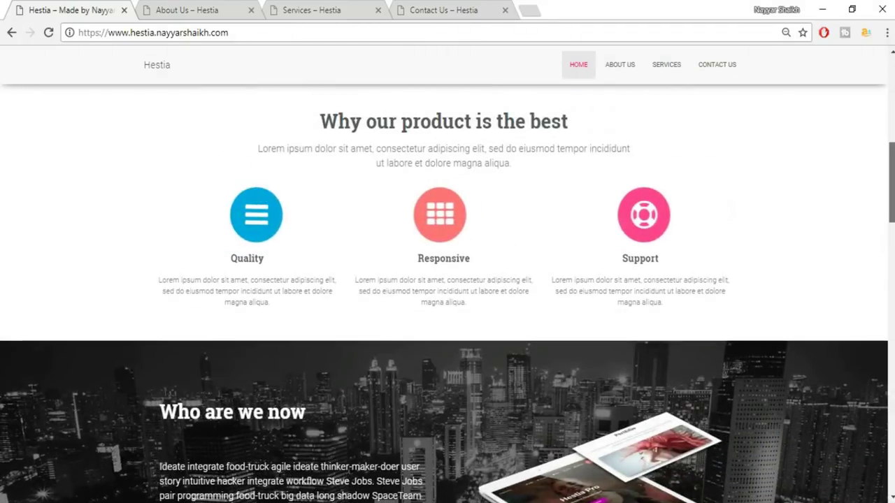
scroll(448, 293, "down", 6)
scroll(447, 294, "down", 6)
scroll(448, 294, "down", 7)
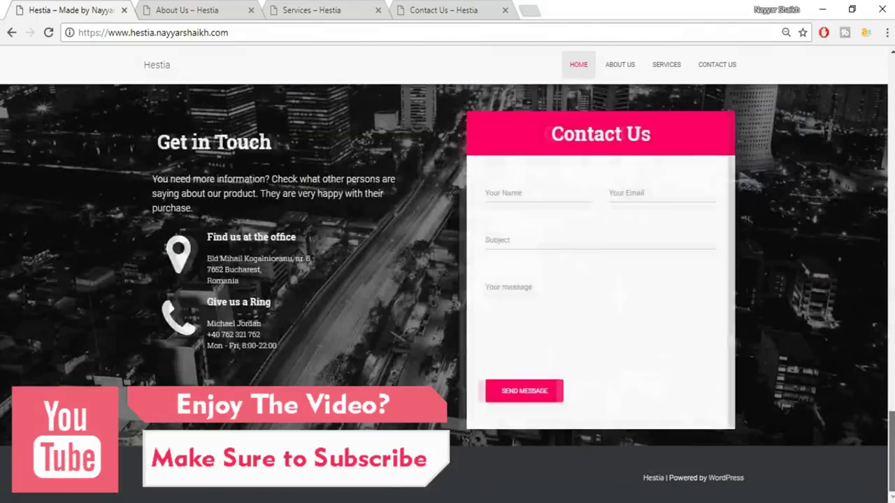
key("Home")
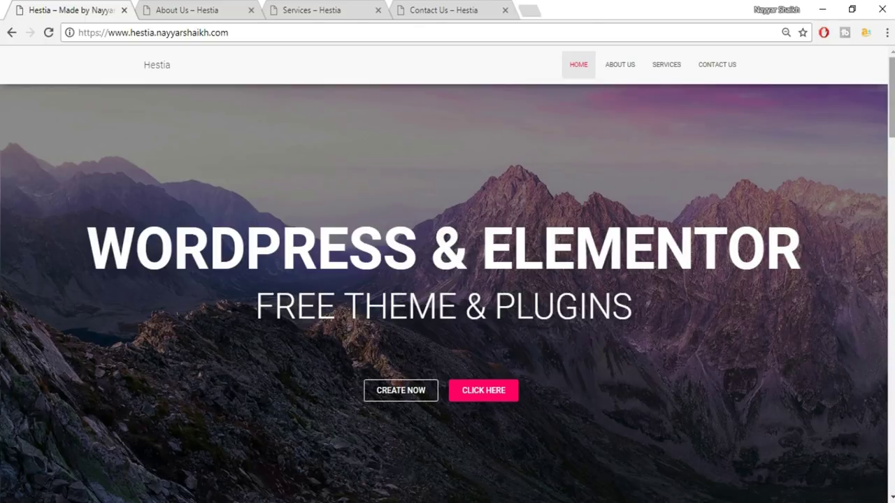
Scroll past the Why our product is the best features to the Who are we now section
left_click_drag(893, 115, 892, 187)
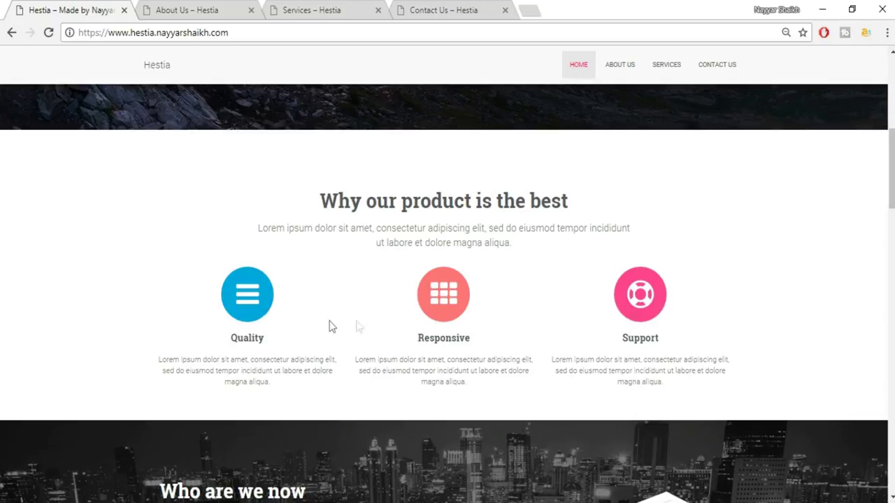
scroll(892, 168, "down", 1)
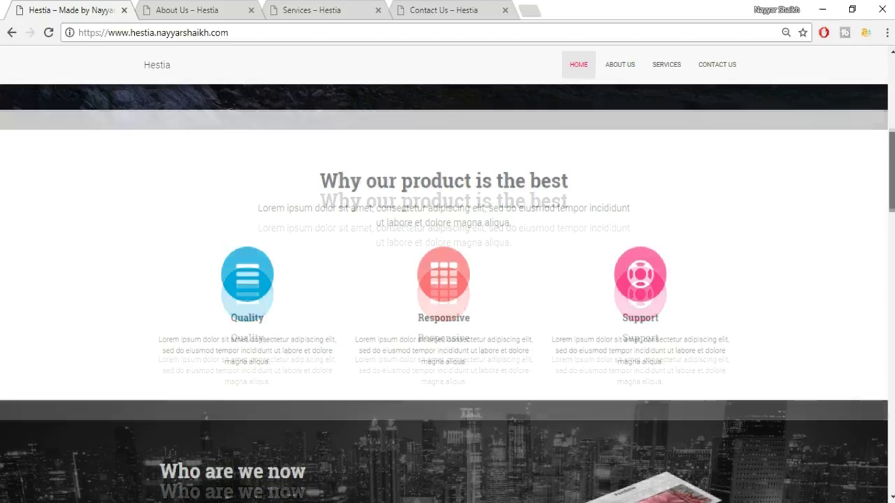
scroll(858, 231, "down", 4)
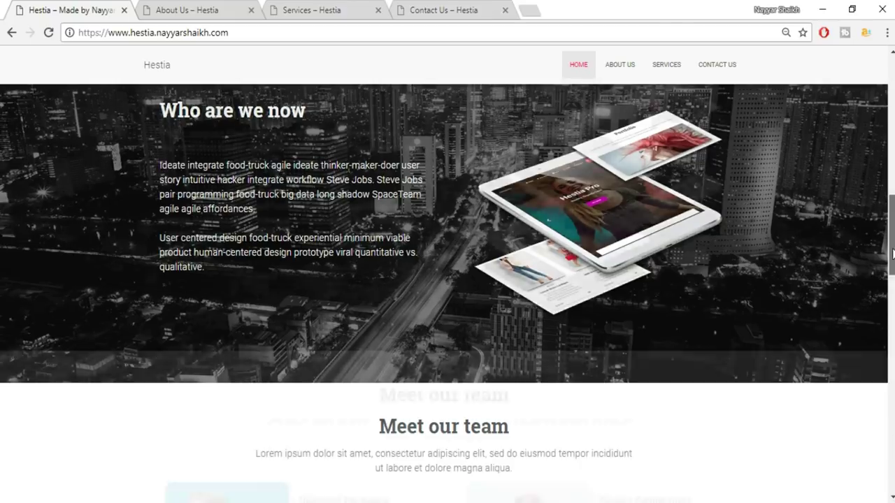
Scroll down to the team cards for CEO, Marketing Manager, Graphic Designer and Lead Developer
left_click_drag(892, 238, 892, 303)
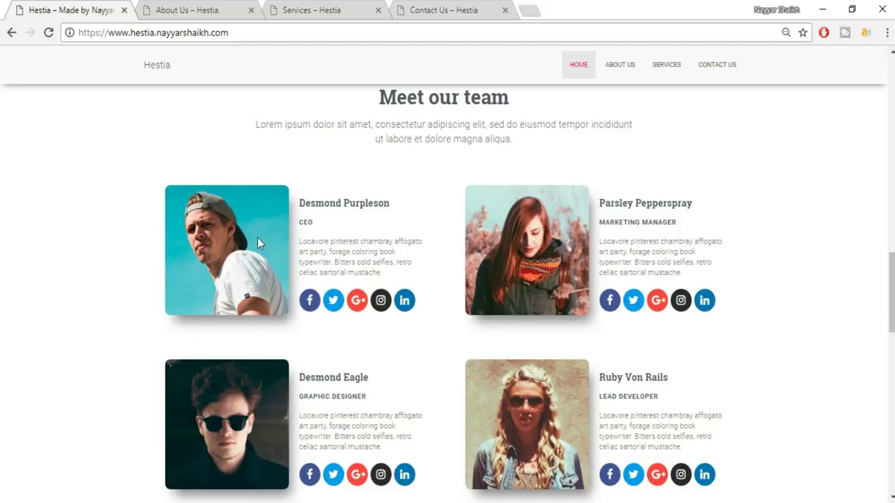
scroll(832, 262, "down", 1)
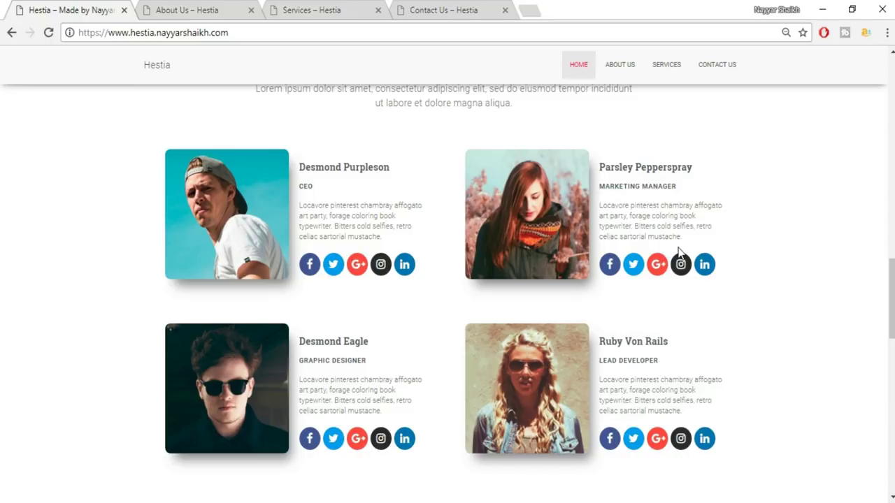
Scroll past the What Clients Say testimonials down to the Get in Touch details and Contact Us form
left_click_drag(891, 279, 891, 344)
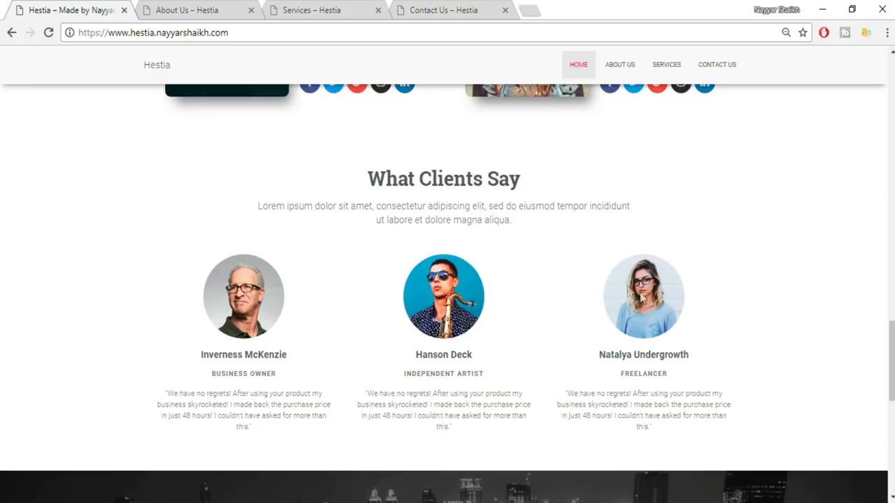
scroll(892, 364, "down", 1)
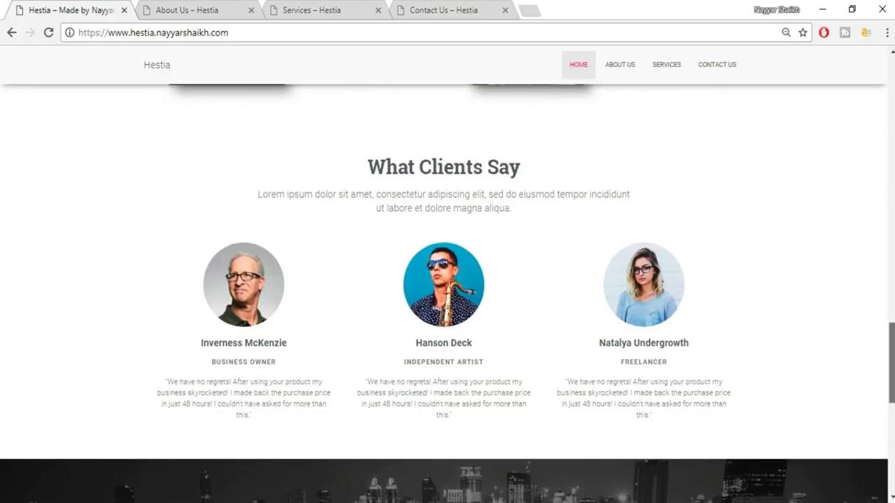
scroll(892, 364, "down", 6)
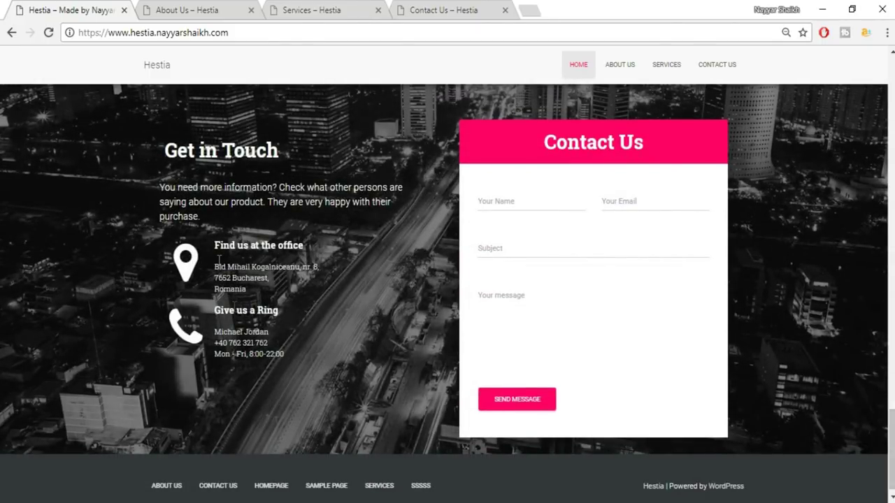
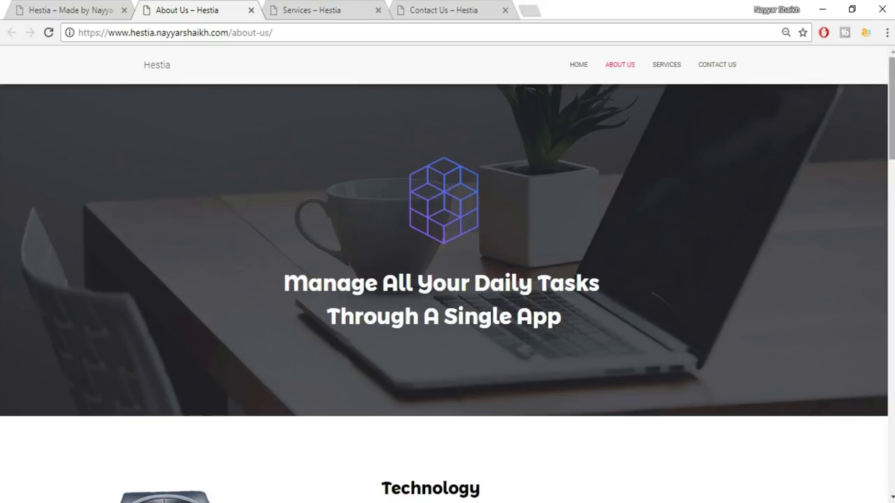
Scroll the About Us page down to Our Clients, then switch to the Services tab
scroll(444, 294, "down", 2)
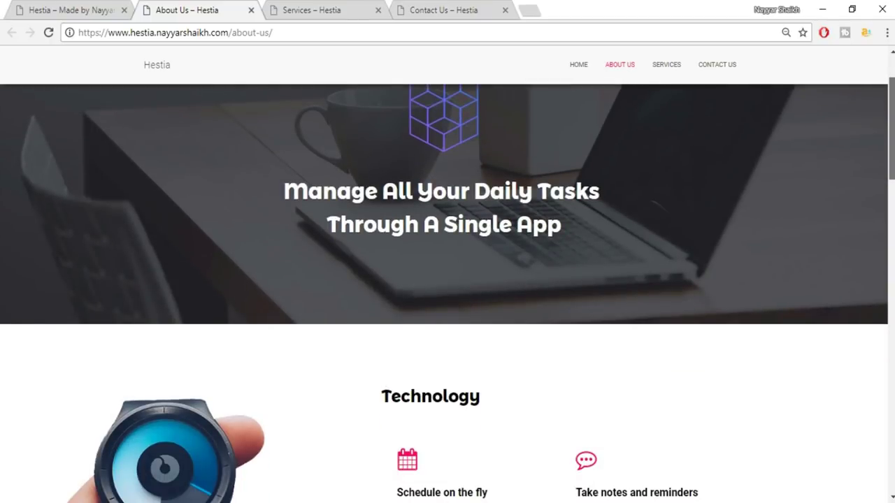
scroll(429, 203, "down", 3)
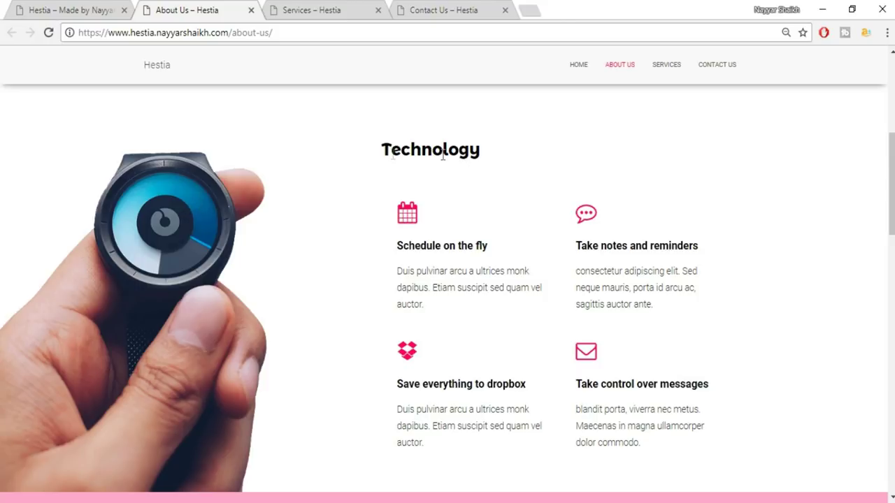
left_click_drag(380, 157, 501, 158)
left_click(468, 228)
scroll(892, 182, "down", 6)
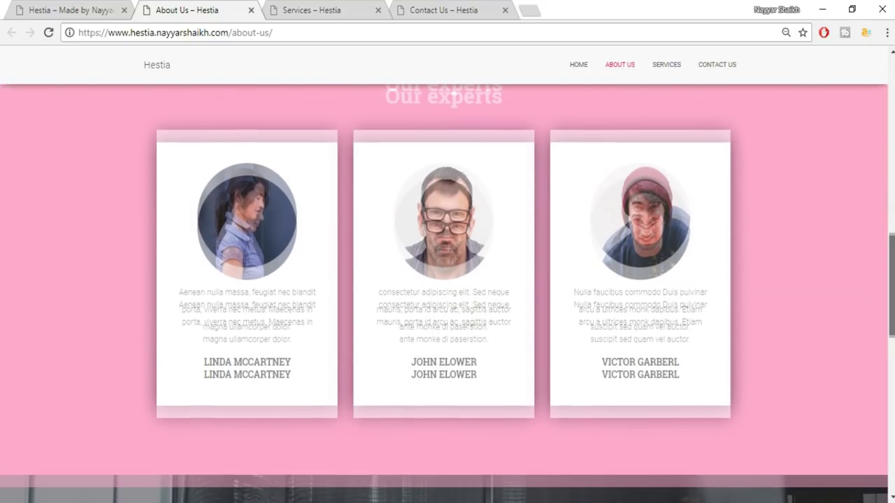
scroll(892, 182, "up", 1)
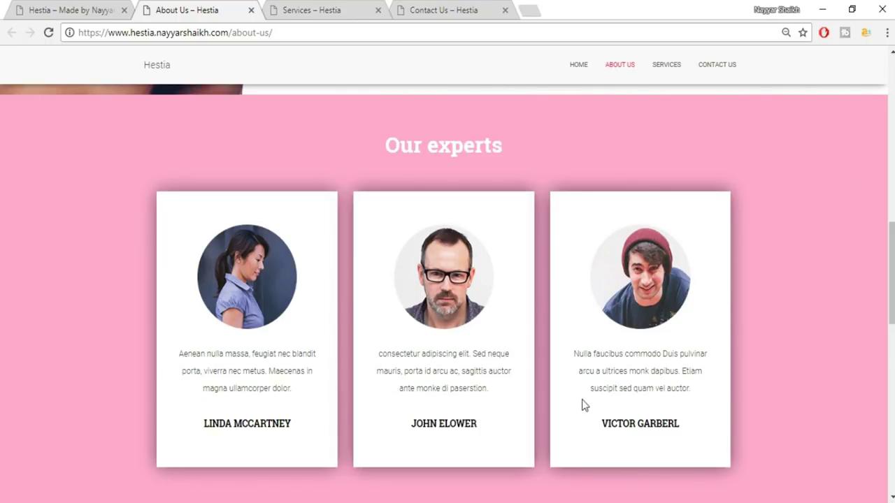
left_click_drag(892, 280, 892, 450)
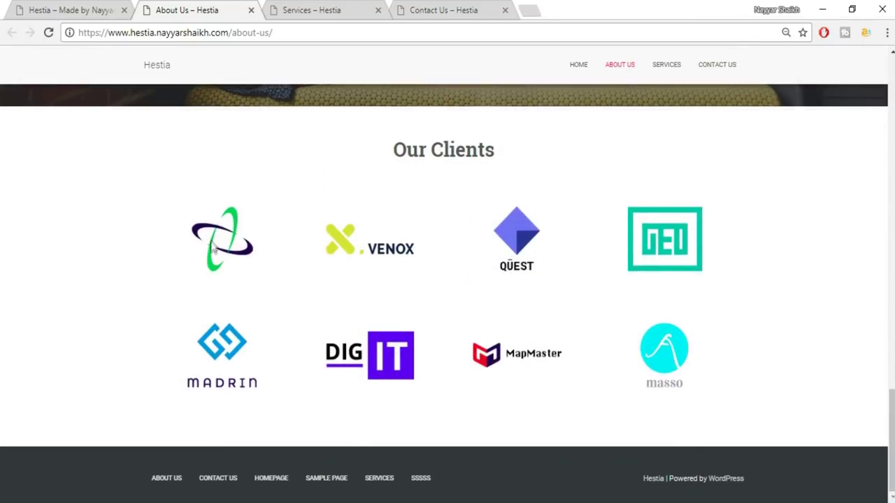
left_click(338, 6)
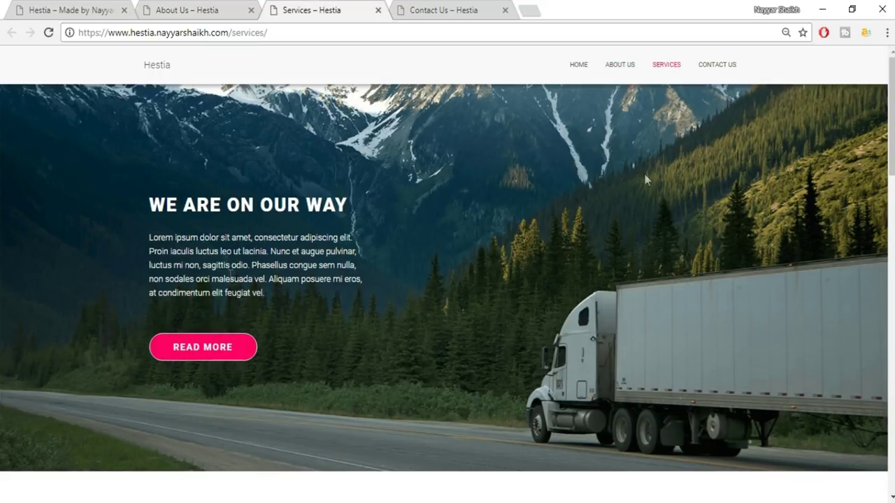
Scroll the Services page down to Companies We've Worked With, then switch to Contact Us
scroll(370, 362, "down", 5)
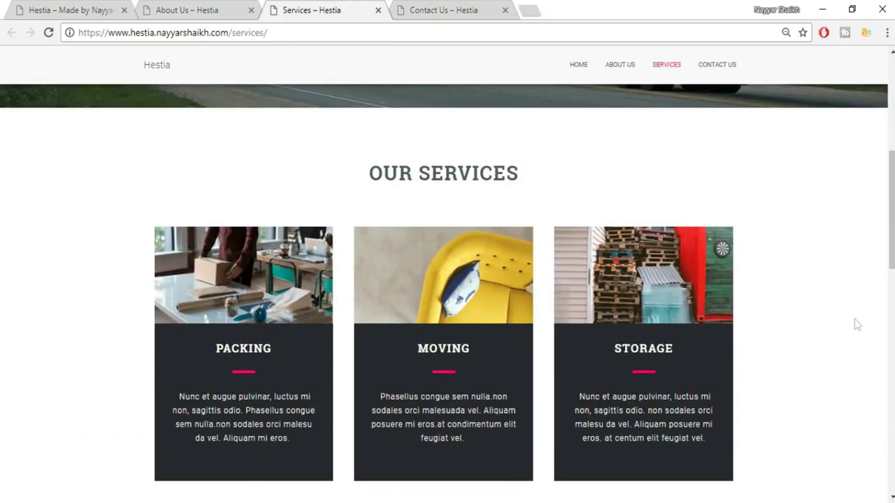
scroll(769, 301, "down", 1)
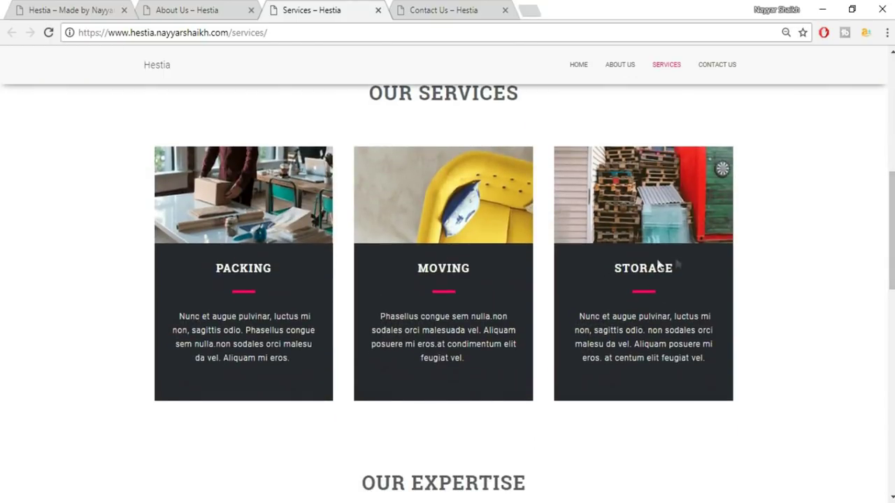
scroll(888, 279, "down", 3)
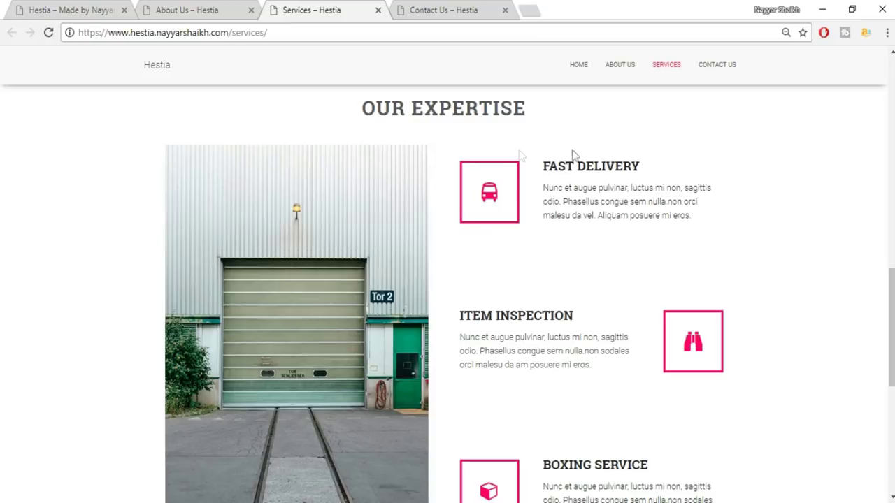
scroll(677, 206, "down", 1)
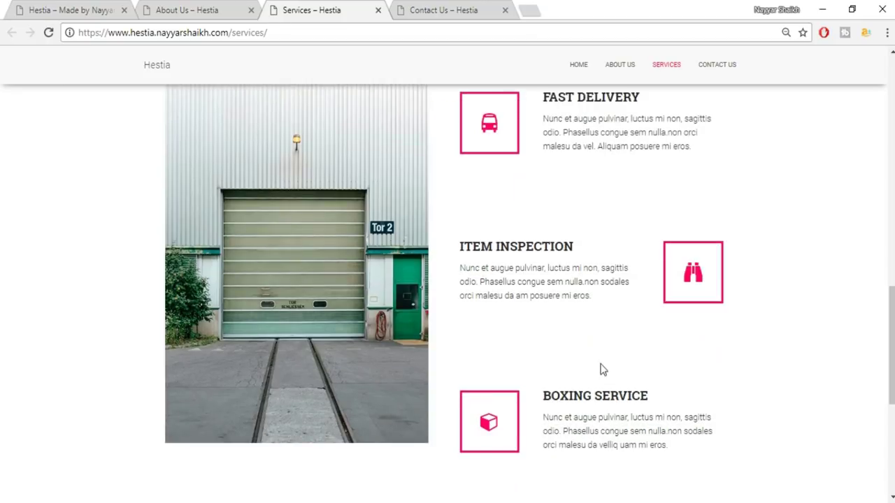
scroll(601, 365, "down", 5)
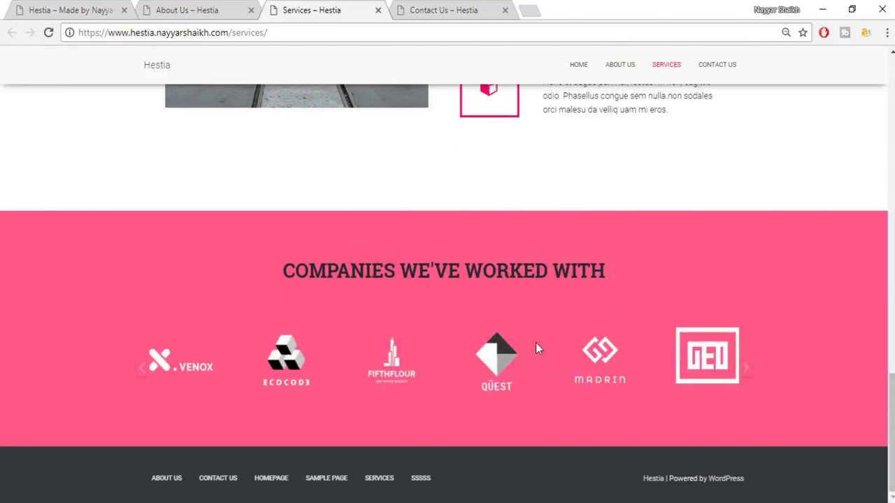
left_click_drag(275, 290, 616, 268)
left_click(616, 268)
left_click(443, 9)
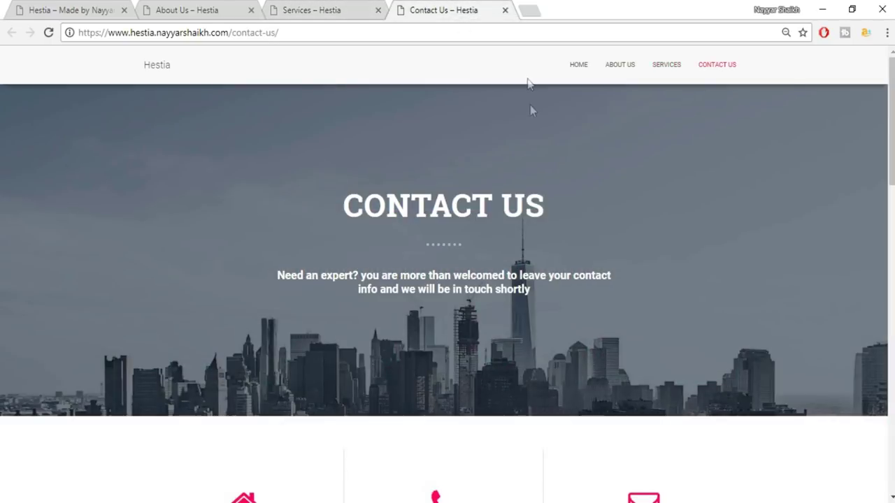
Scroll the Contact Us page to the map and footer, then return to the home page tab
scroll(602, 170, "down", 3)
scroll(511, 161, "up", 3)
scroll(445, 280, "down", 3)
scroll(445, 280, "up", 3)
scroll(445, 280, "down", 1)
scroll(254, 251, "down", 5)
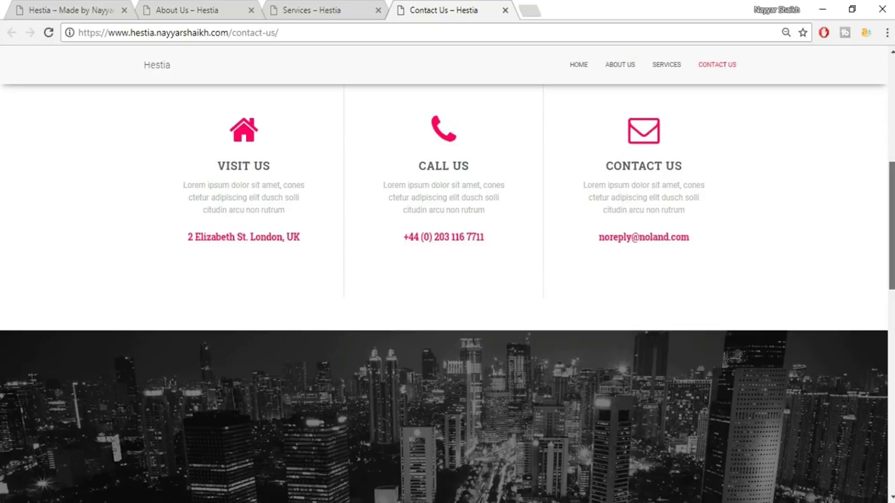
scroll(562, 239, "down", 4)
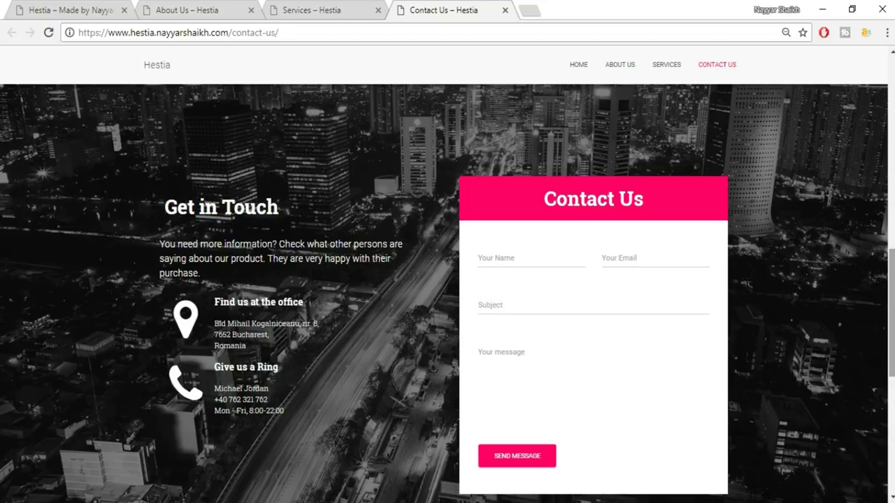
scroll(448, 292, "down", 6)
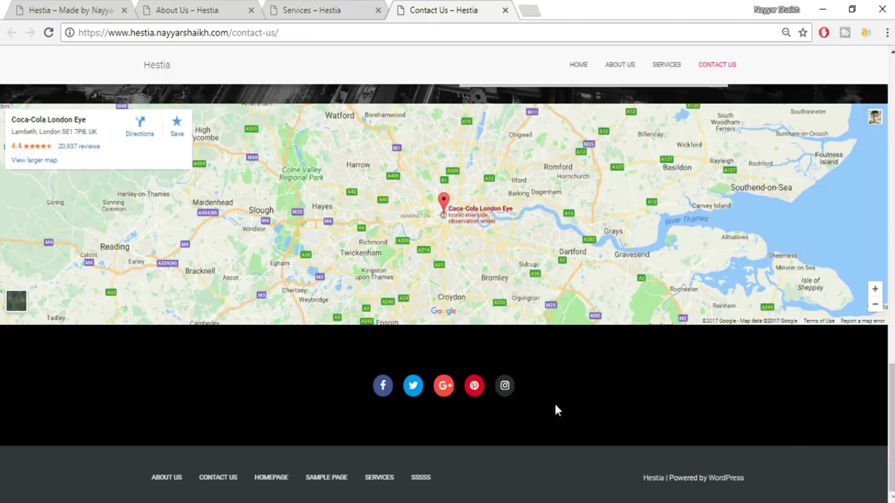
scroll(890, 428, "up", 1)
key("Home")
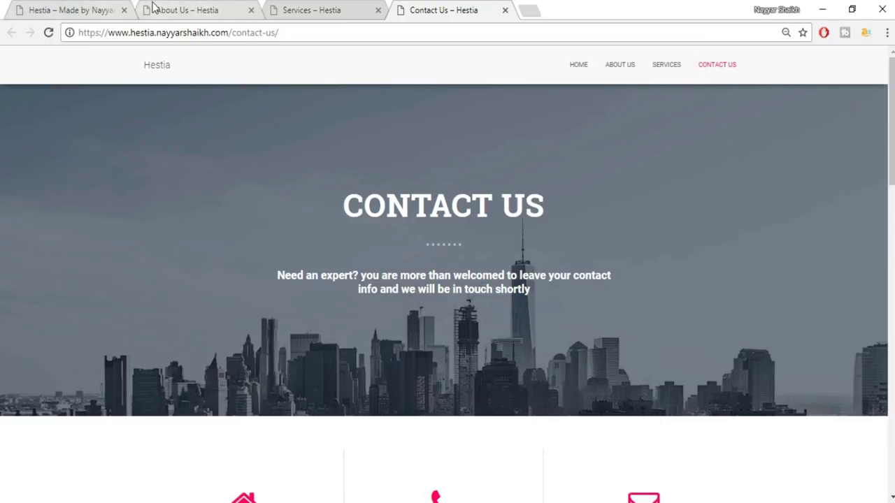
left_click(78, 9)
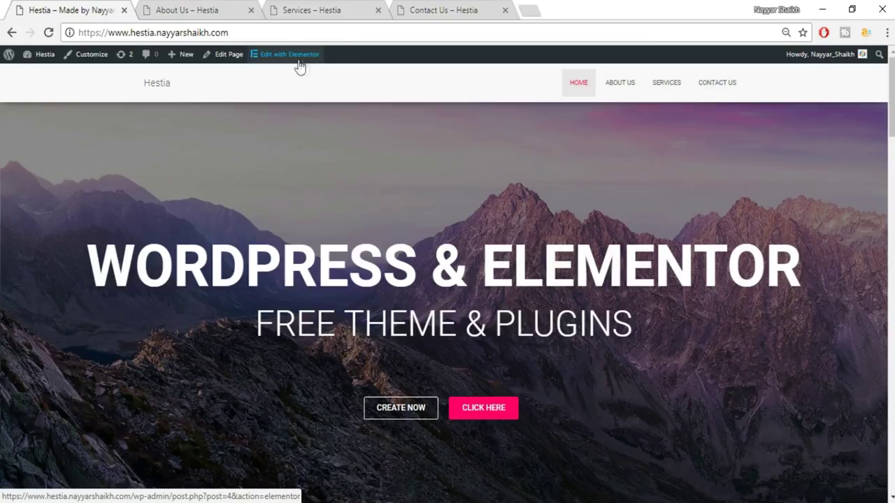
Open the home page in Elementor and retype the hero heading as the site owner's name
left_click(304, 66)
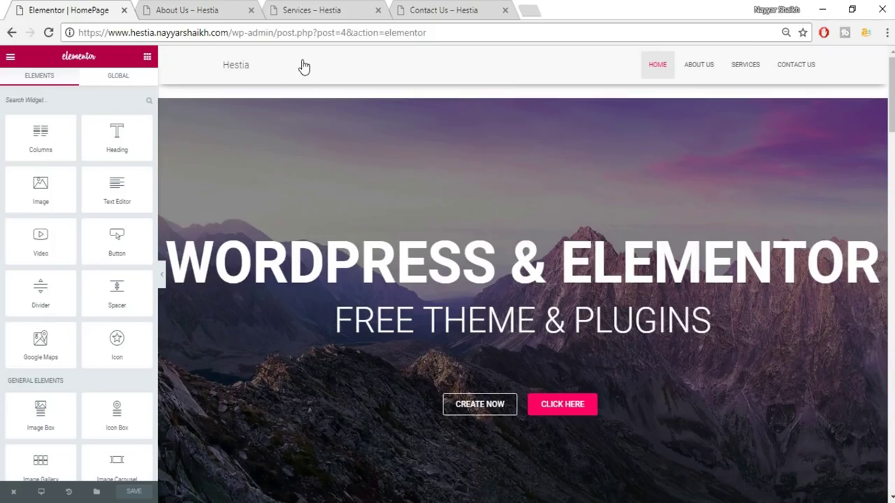
left_click(529, 263)
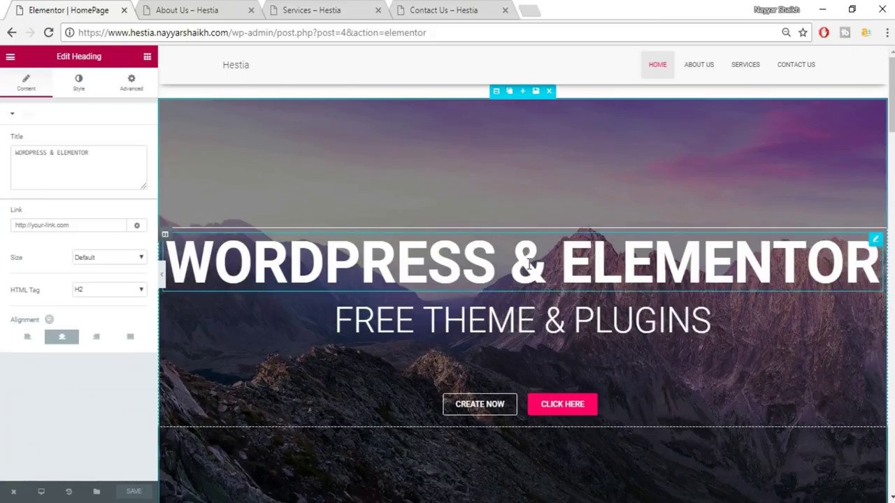
left_click_drag(126, 154, 2, 158)
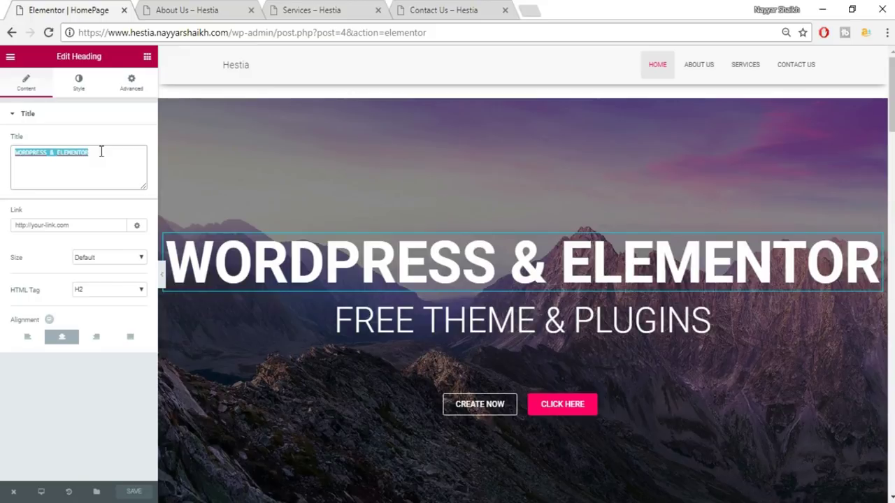
type("NAY")
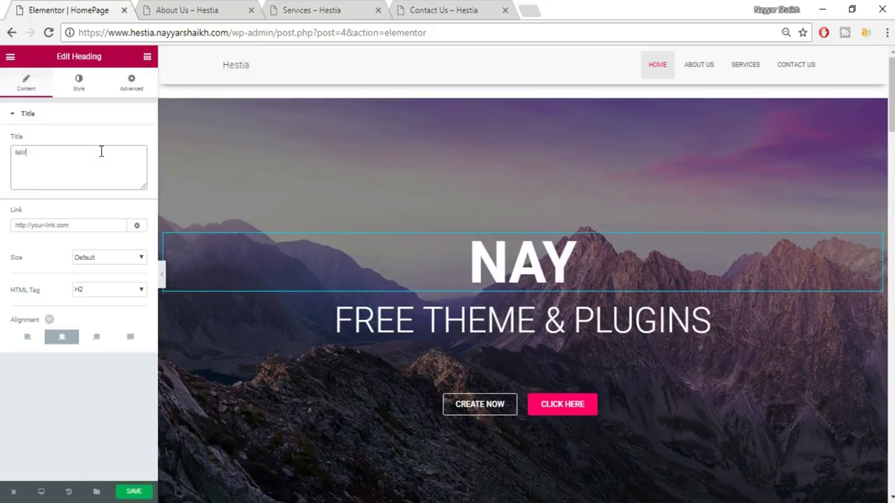
type("YAR SHAIKH")
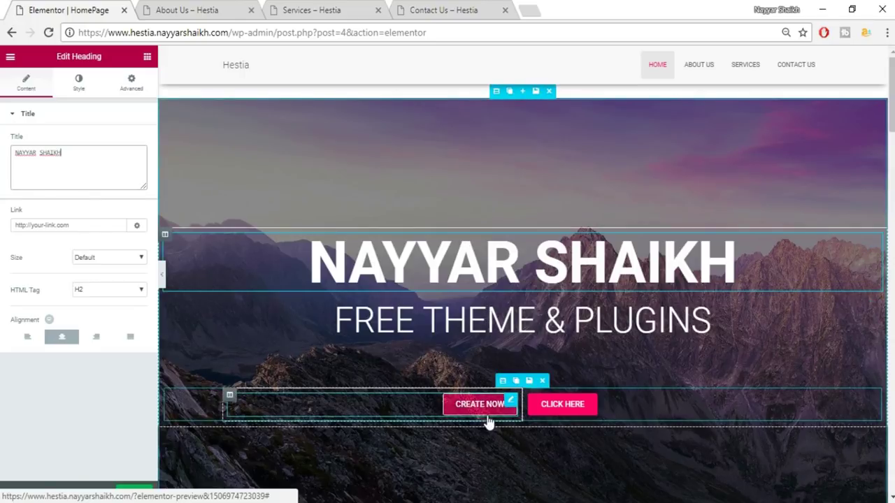
left_click(80, 85)
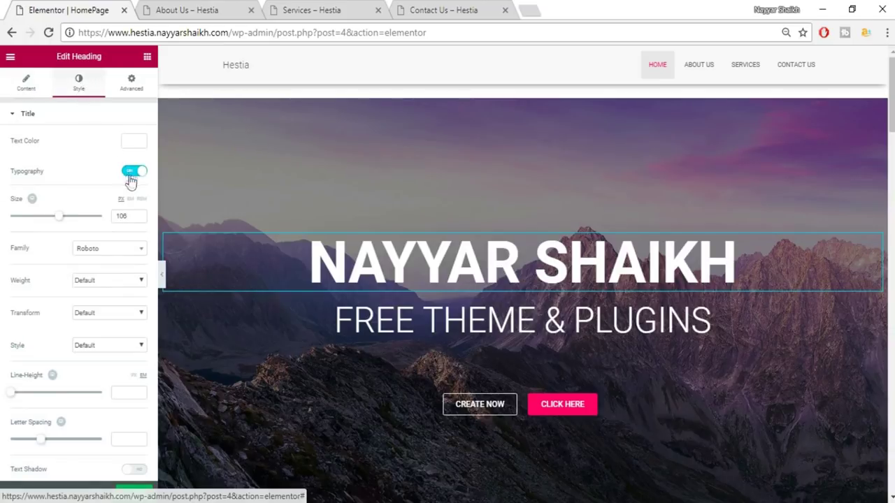
Make the hero heading text green and size 135
left_click(133, 148)
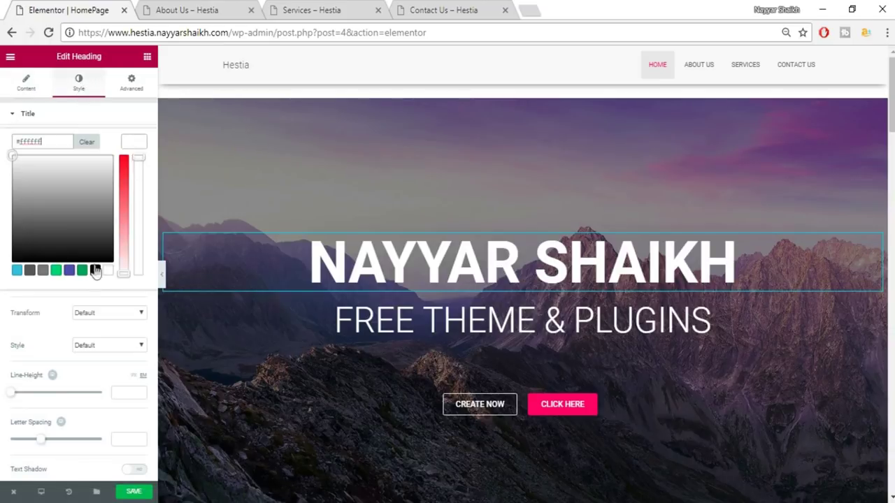
left_click(56, 271)
left_click(113, 295)
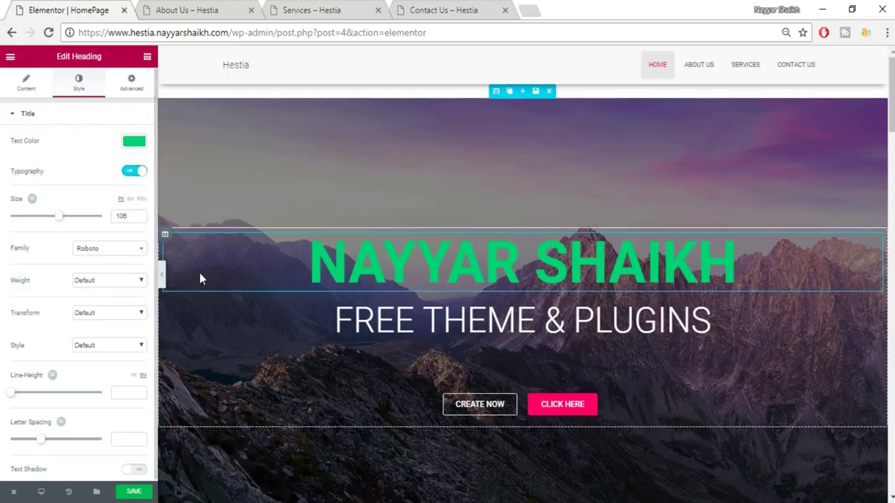
mouse_move(59, 222)
left_mouse_down()
mouse_move(74, 219)
mouse_move(40, 226)
mouse_move(73, 231)
left_mouse_up()
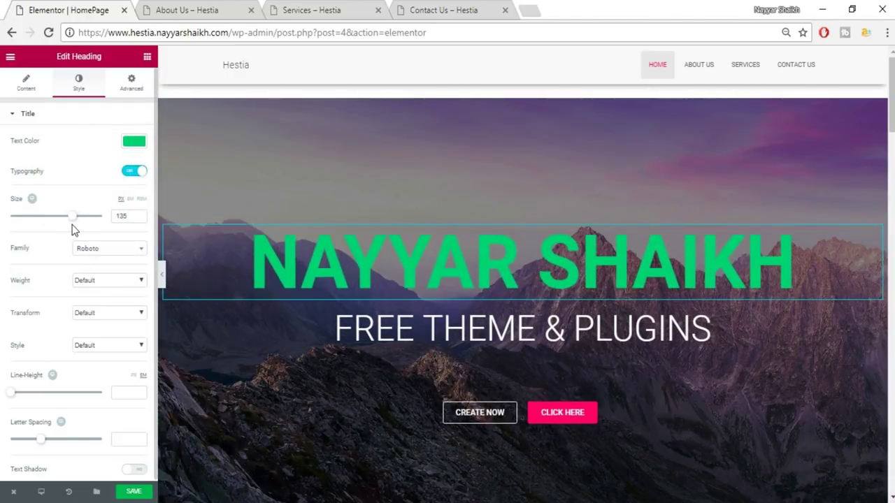
Set the heading font family to Abril Fatface instead of Tahoma
left_click(119, 253)
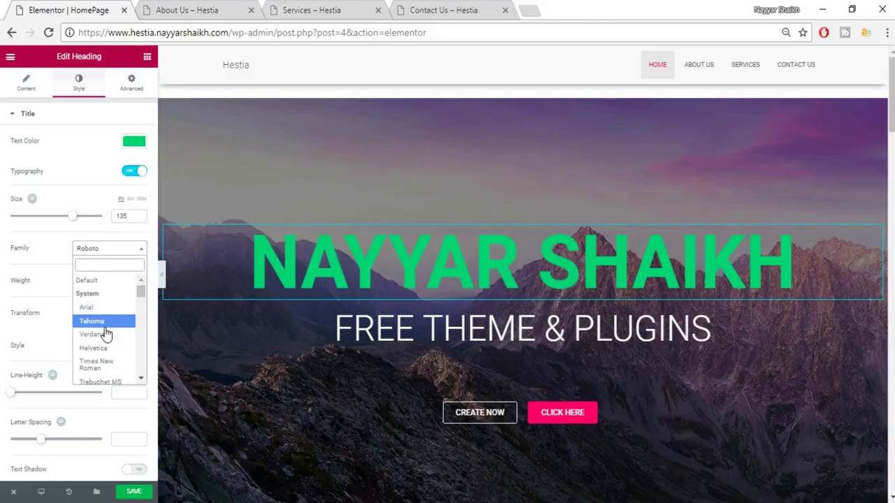
left_click(104, 331)
left_click(121, 252)
scroll(114, 330, "down", 2)
left_click(112, 328)
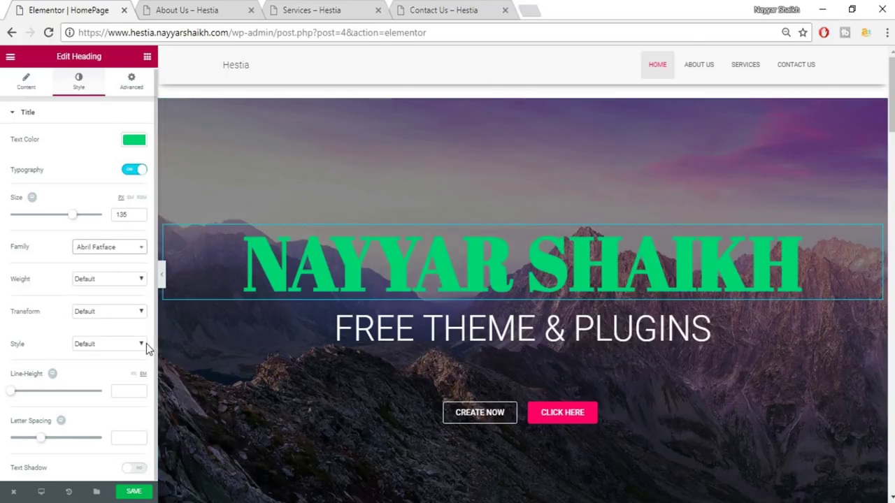
scroll(419, 321, "down", 1)
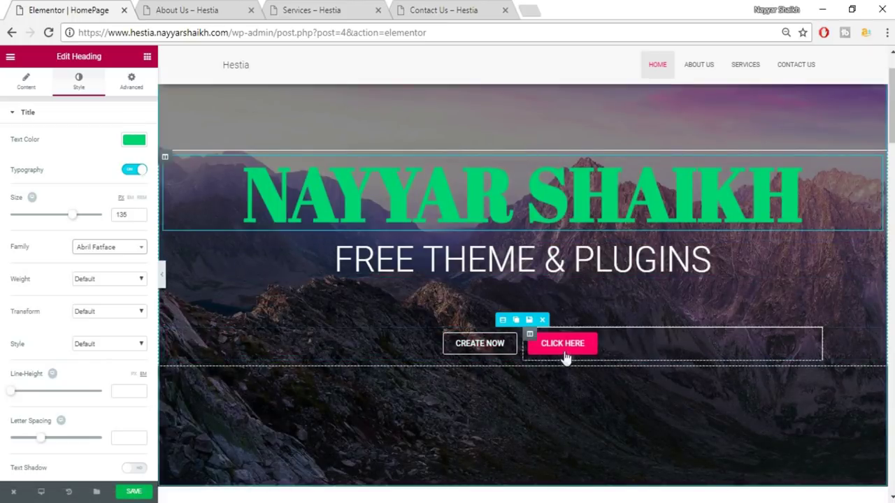
Select the Quality feature icon and try address-card before keeping the reorder icon
scroll(624, 351, "down", 2)
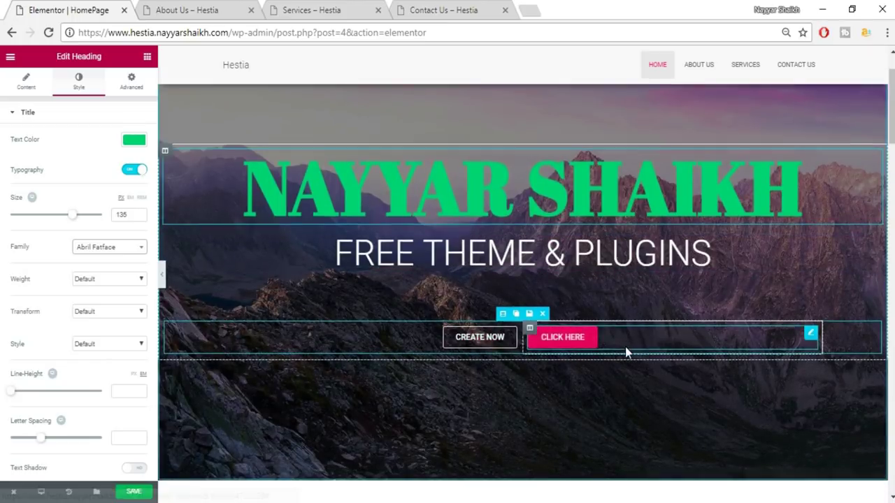
scroll(599, 305, "down", 3)
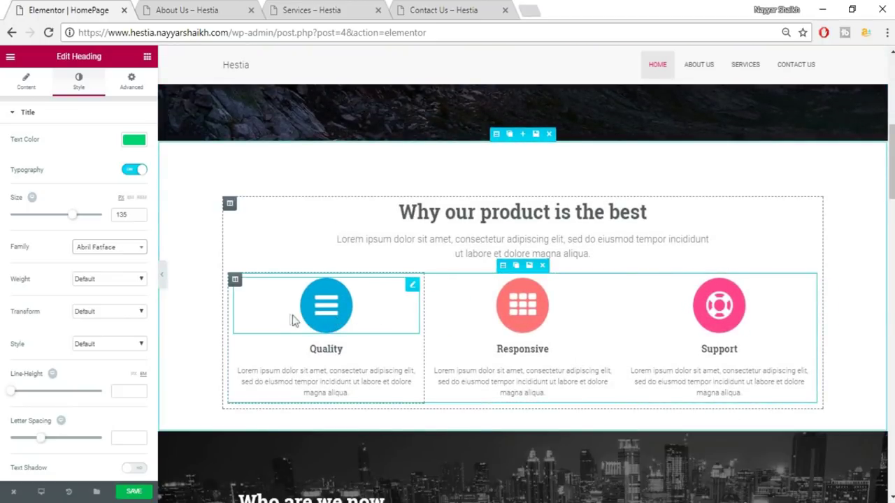
left_click(339, 316)
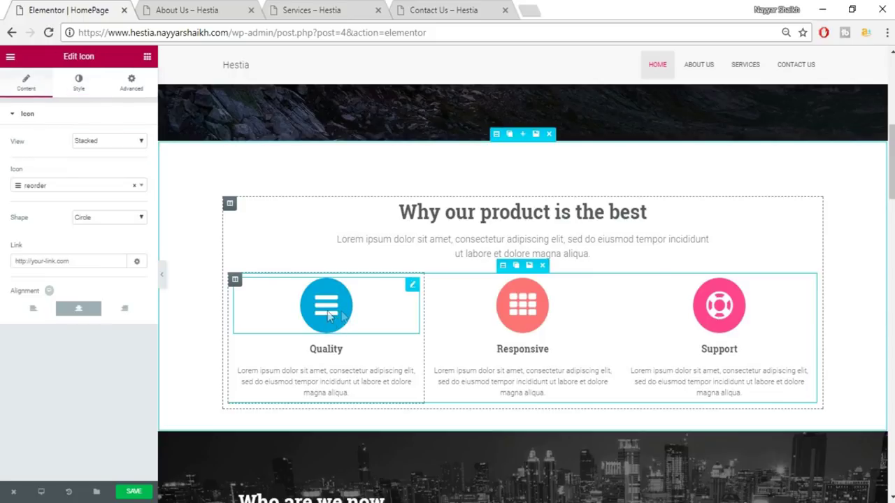
left_click(70, 195)
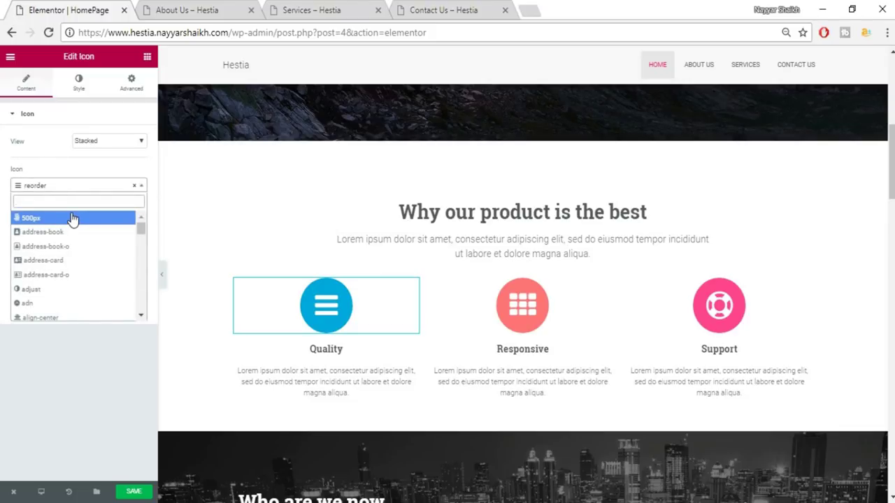
left_click(63, 261)
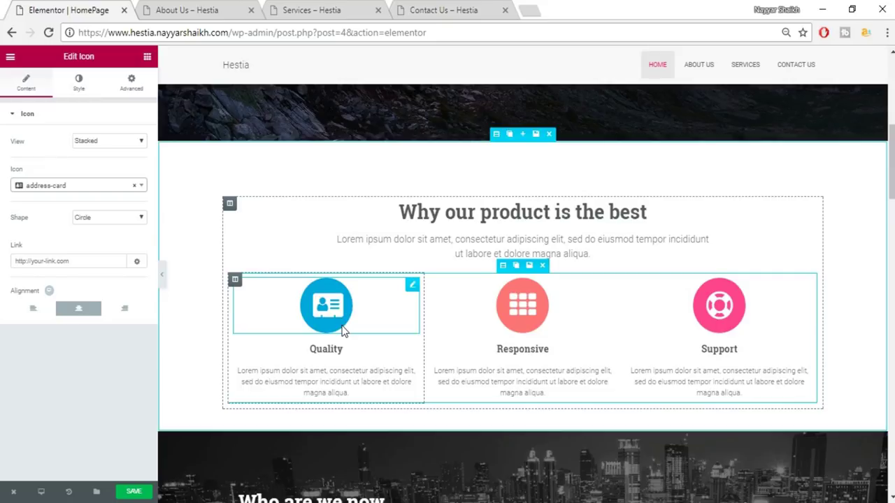
left_click_drag(343, 332, 323, 313)
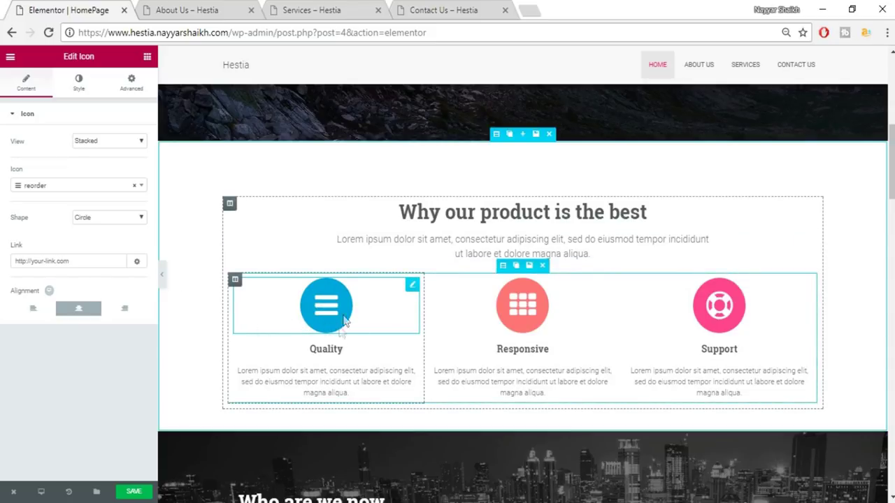
Switch the Quality icon to Default view and align it right
left_click(140, 142)
left_click(118, 161)
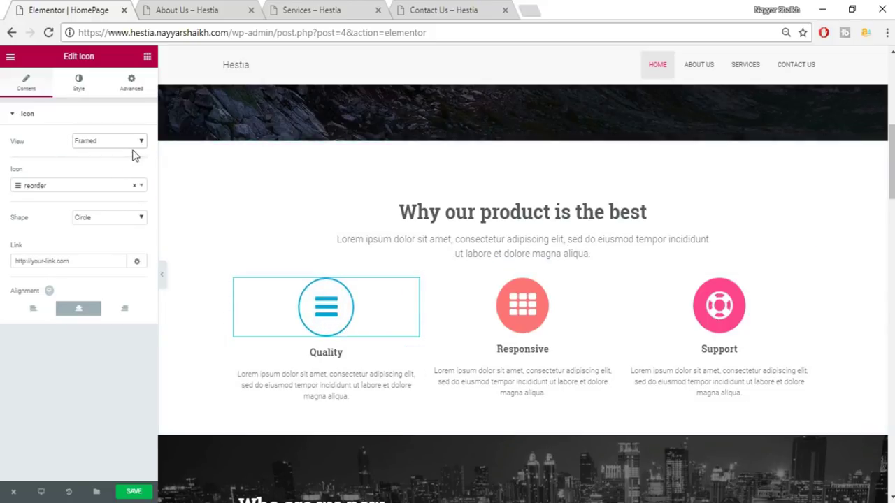
left_click(136, 142)
left_click(118, 150)
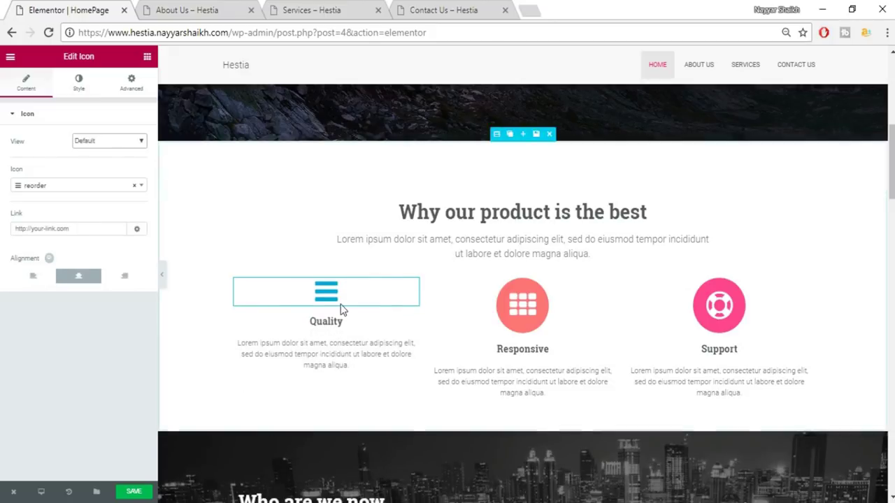
left_click(33, 280)
left_click(121, 278)
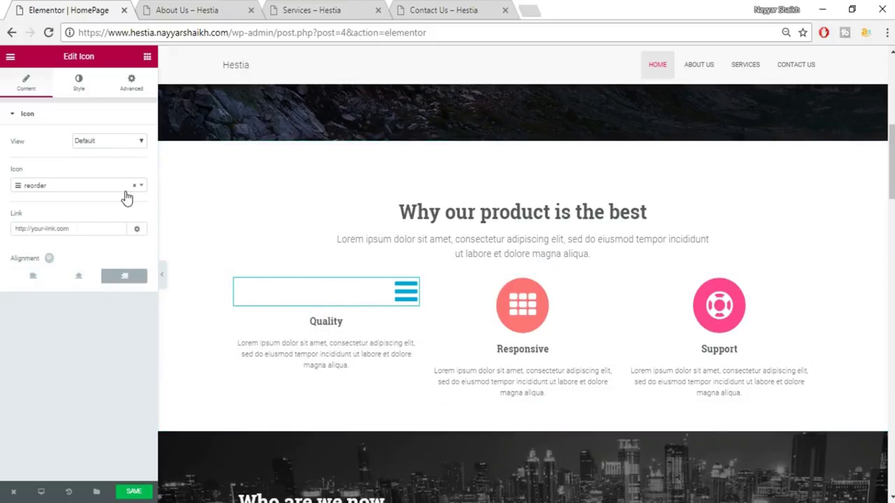
Set the Quality icon back to Stacked view with a Square shape
left_click(110, 142)
left_click(104, 166)
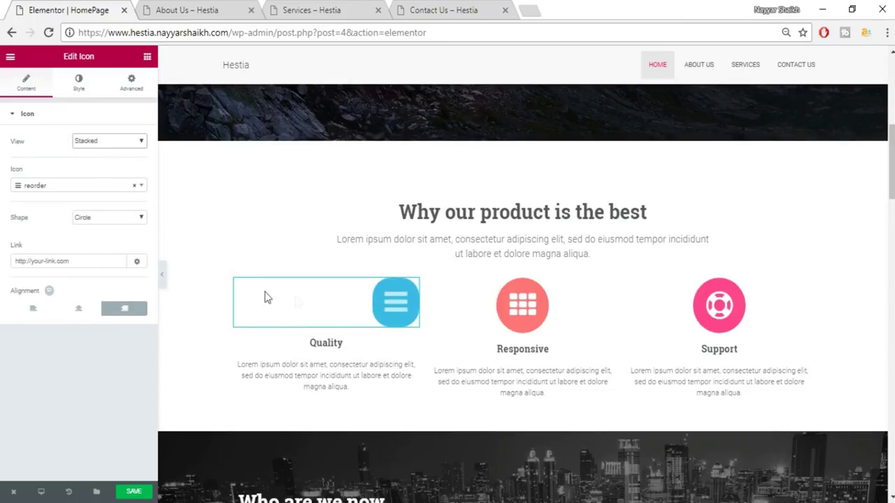
left_click(116, 220)
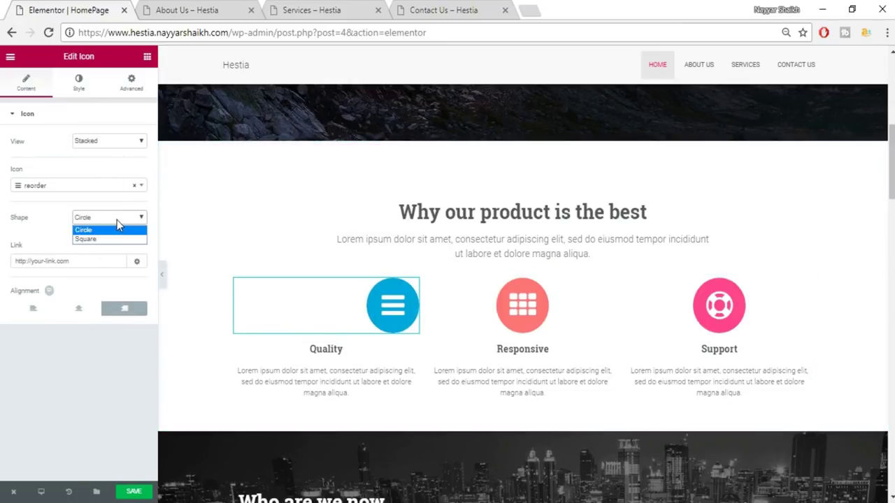
left_click(114, 237)
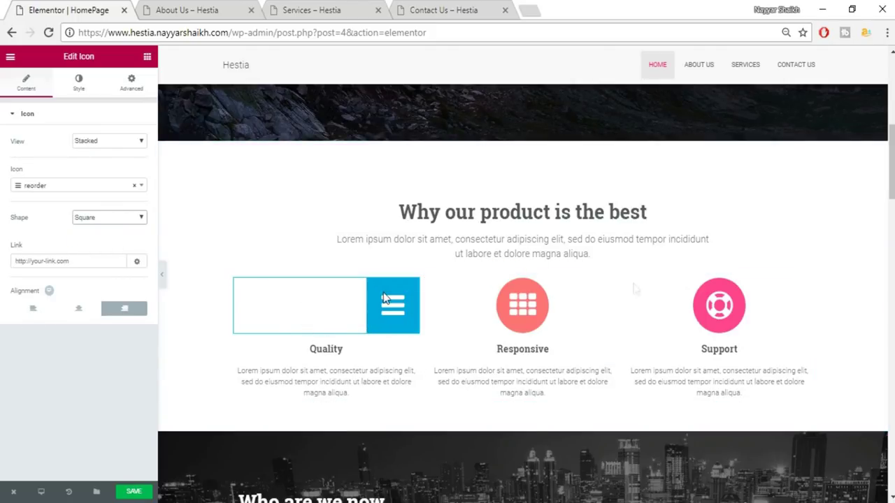
scroll(793, 296, "down", 4)
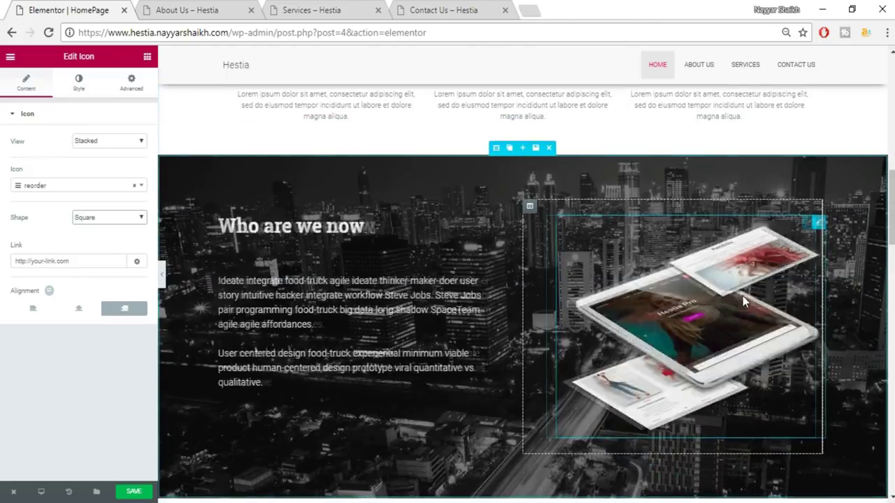
scroll(748, 358, "down", 5)
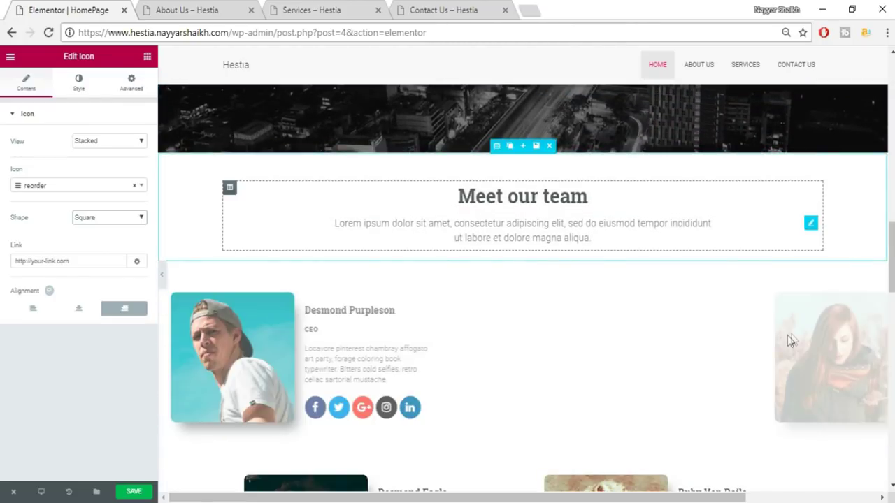
scroll(825, 314, "down", 2)
left_click_drag(893, 290, 893, 132)
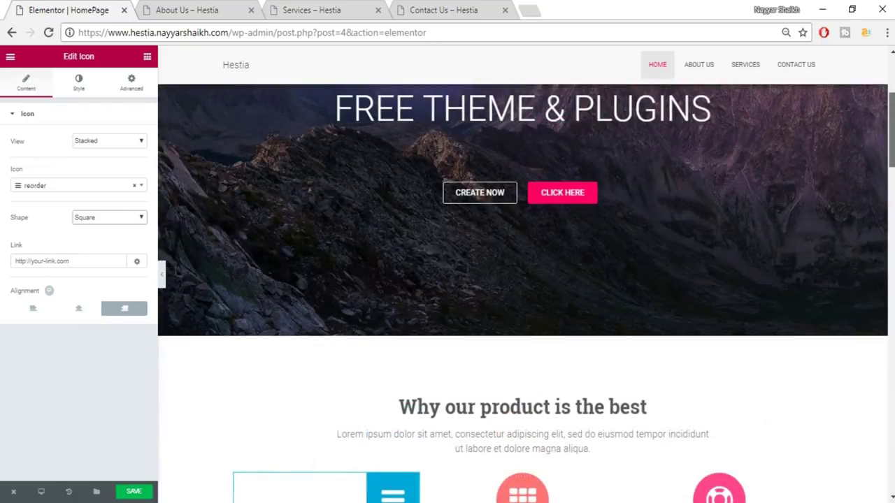
scroll(757, 217, "down", 3)
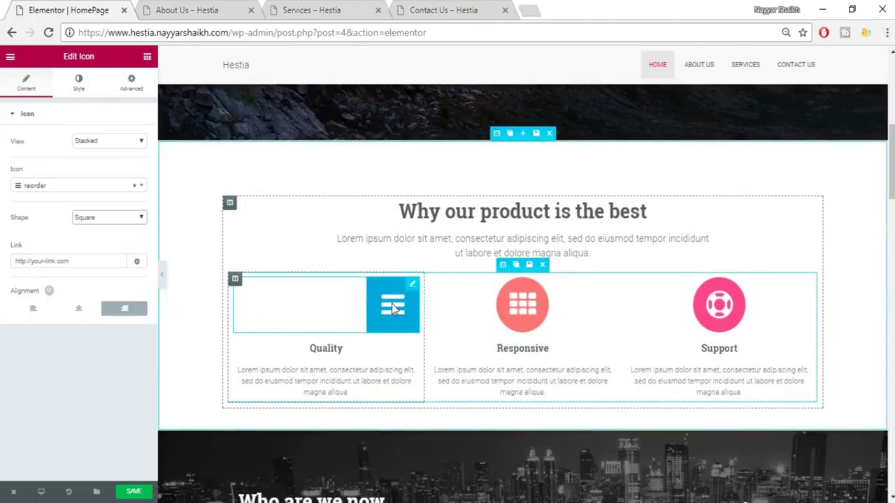
Change the Quality icon's entrance animation from Wobble to Tada, after trying Jello
left_click(132, 82)
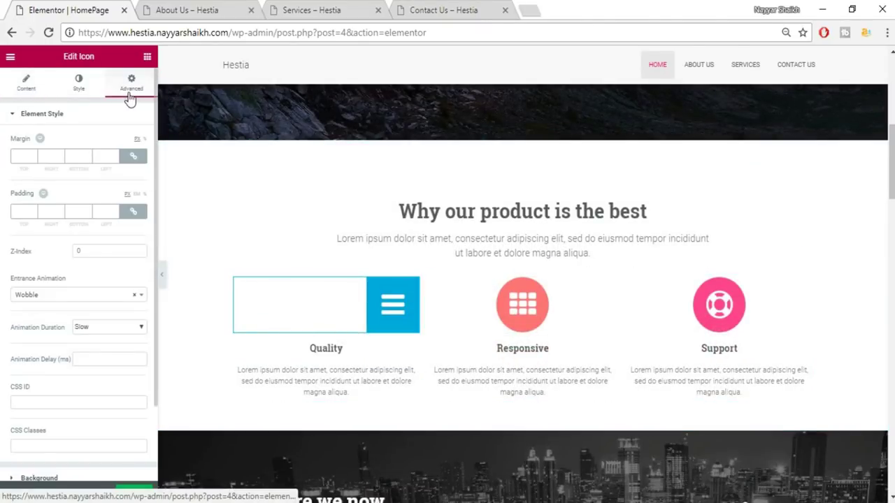
left_click(68, 295)
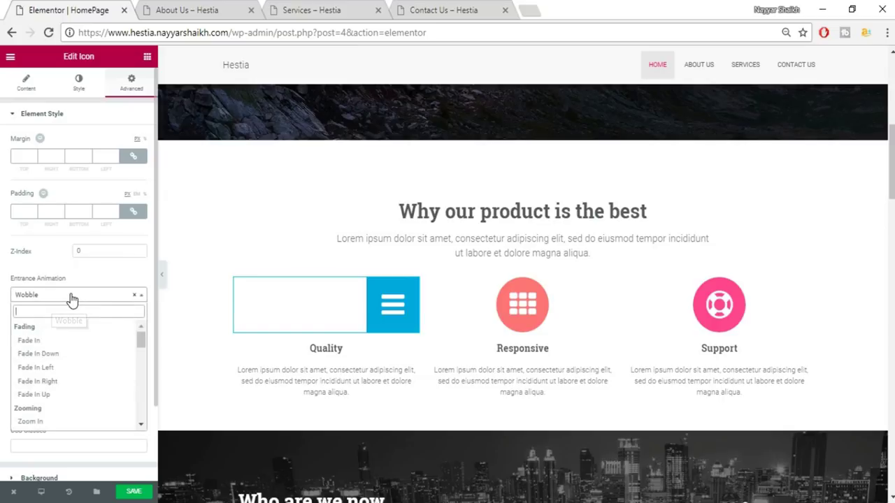
scroll(70, 398, "down", 8)
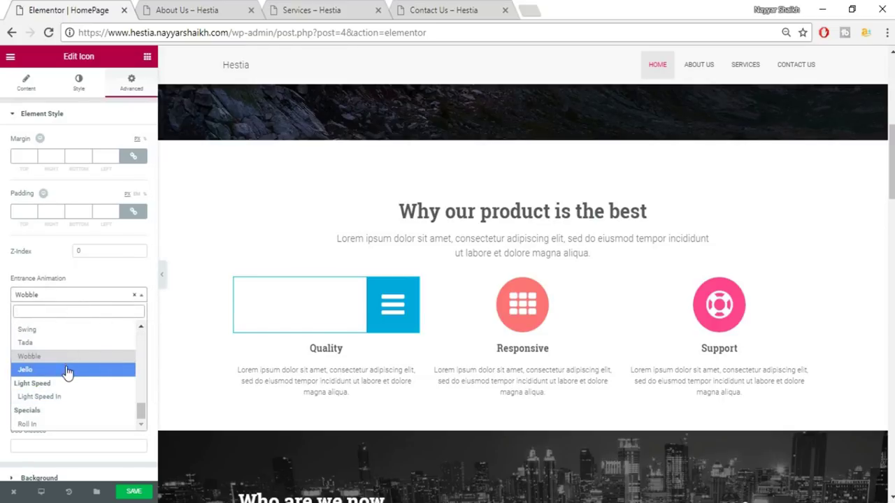
left_click(60, 371)
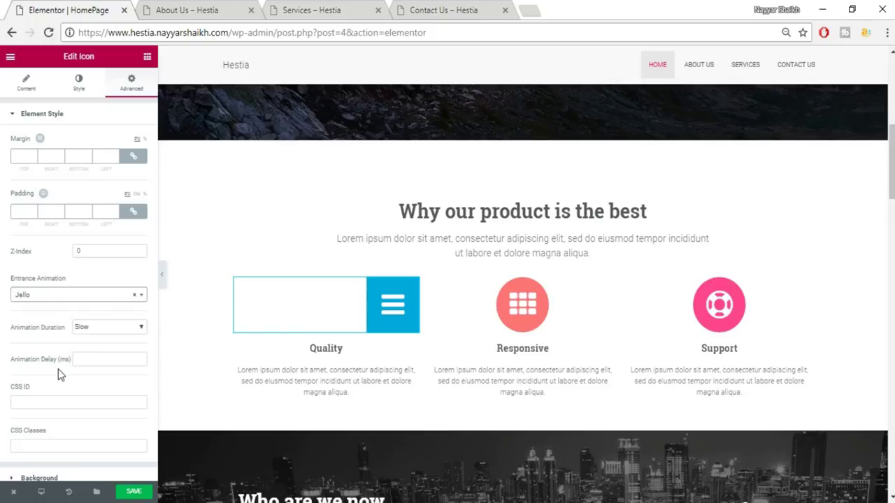
left_click(58, 295)
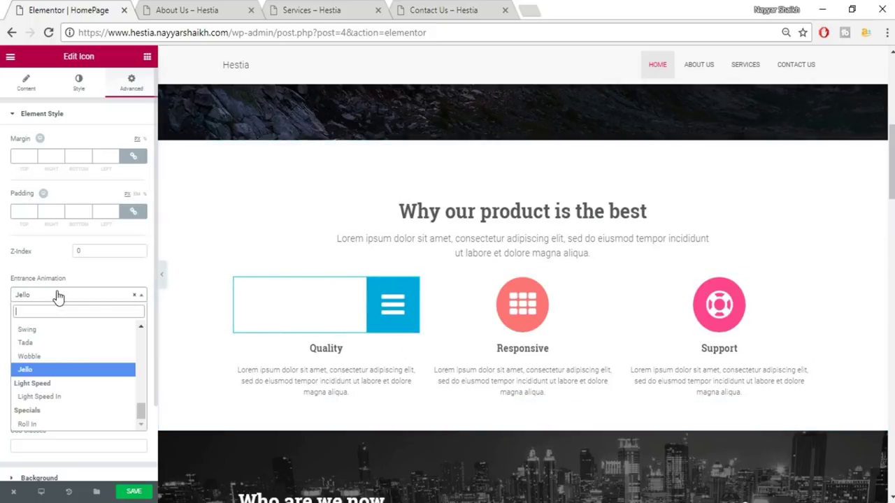
left_click(43, 343)
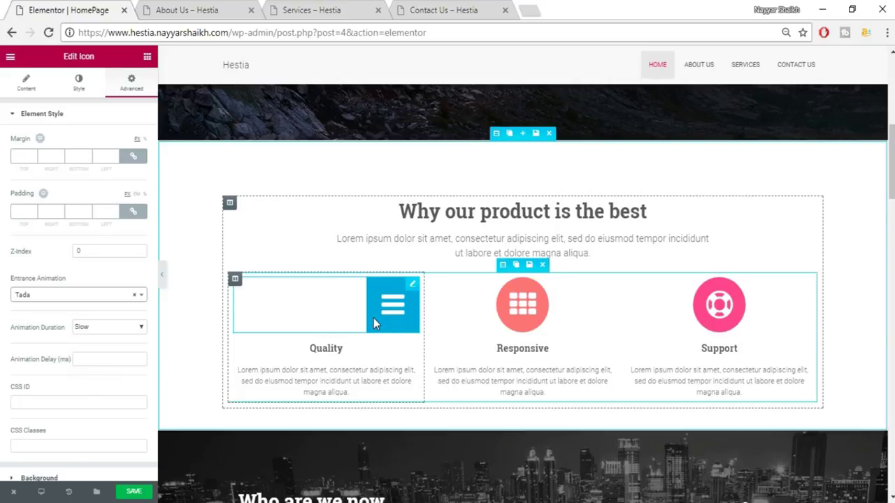
scroll(688, 166, "up", 5)
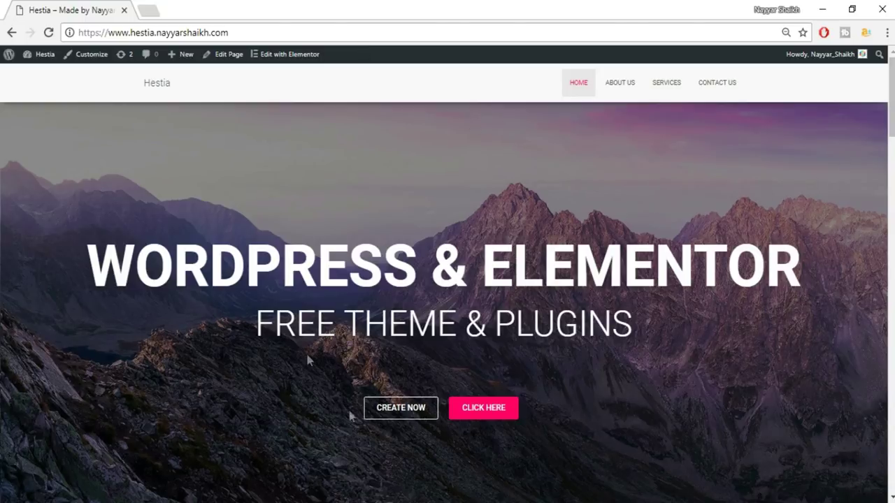
Scroll the live Hestia home page down and back up to preview it
scroll(894, 170, "down", 5)
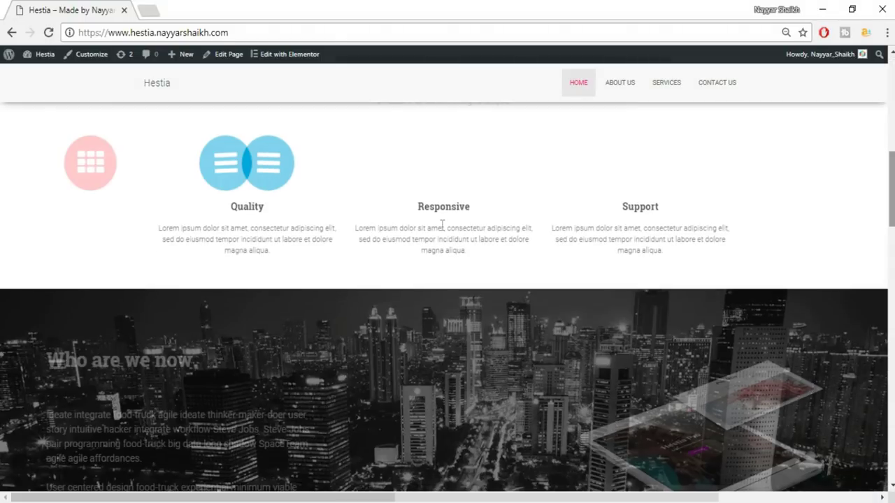
scroll(892, 194, "up", 3)
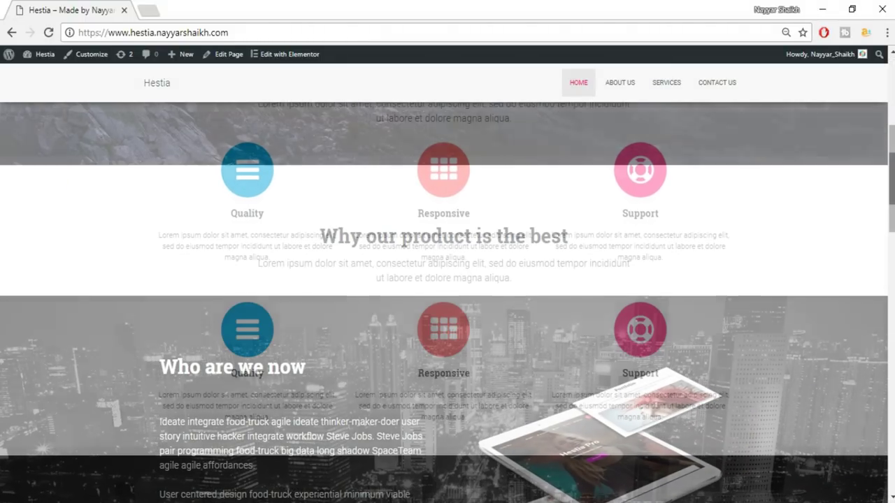
scroll(892, 194, "up", 5)
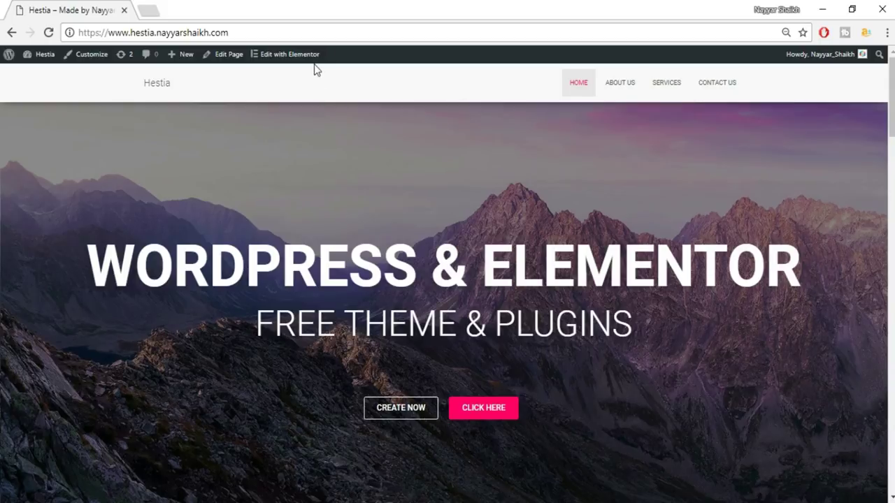
Go to bloggdude.com/tmd in a new tab and scroll to the cloud plans
left_click(149, 10)
type("b")
key("Right")
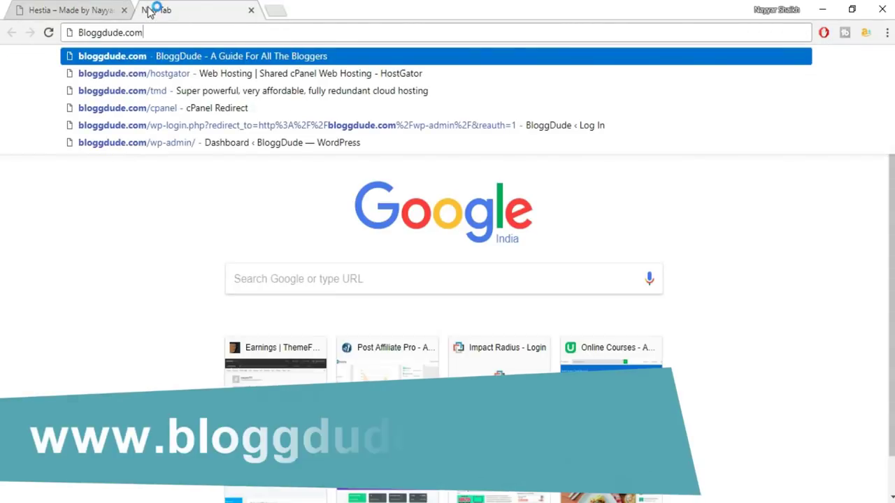
key("Down")
key("Down")
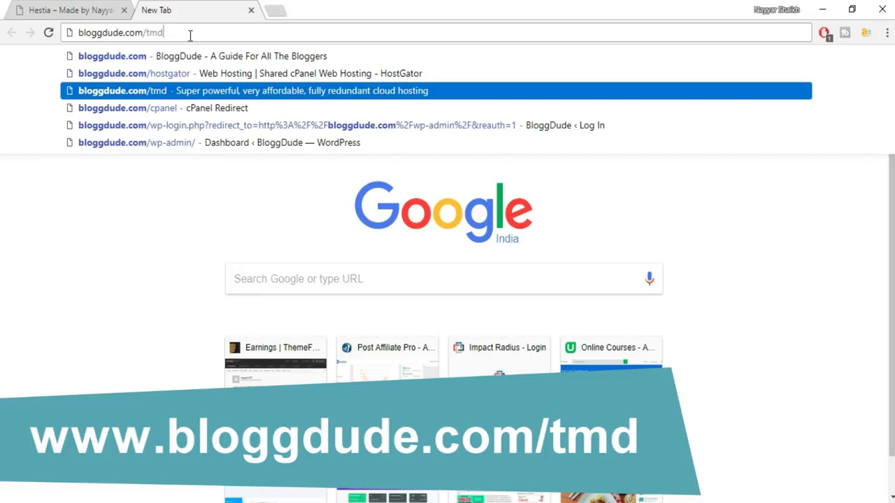
key("Return")
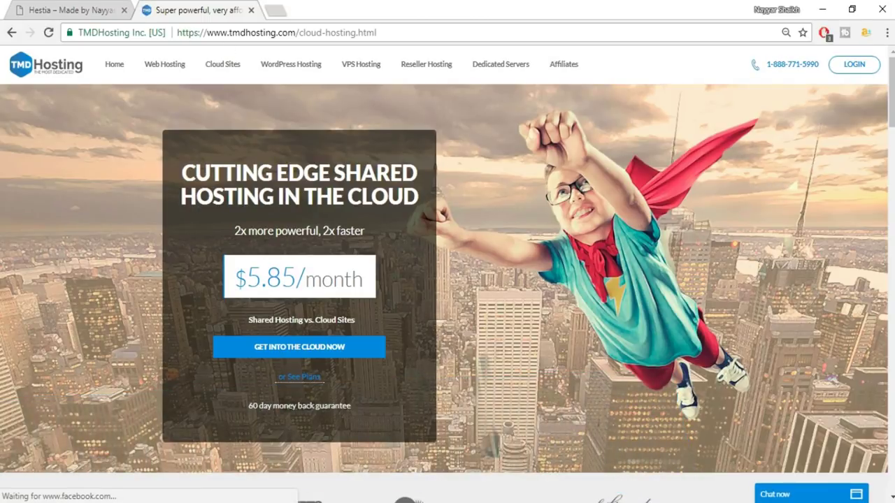
scroll(447, 279, "down", 10)
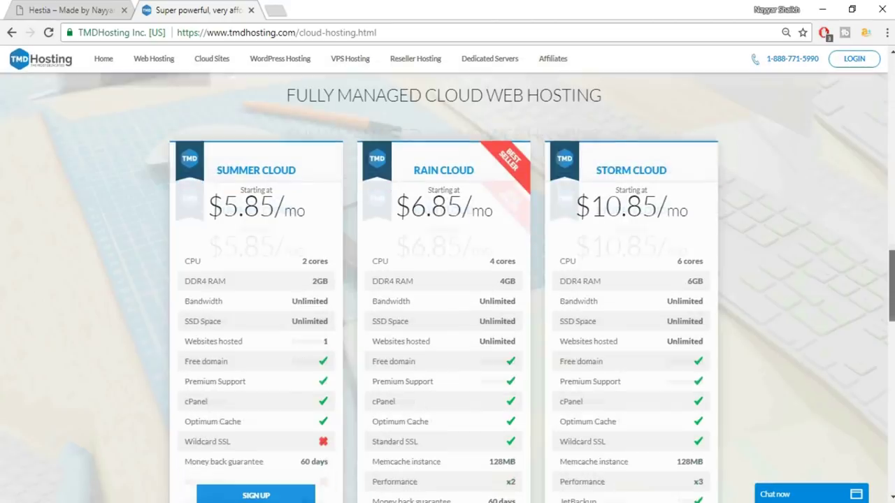
scroll(453, 137, "down", 1)
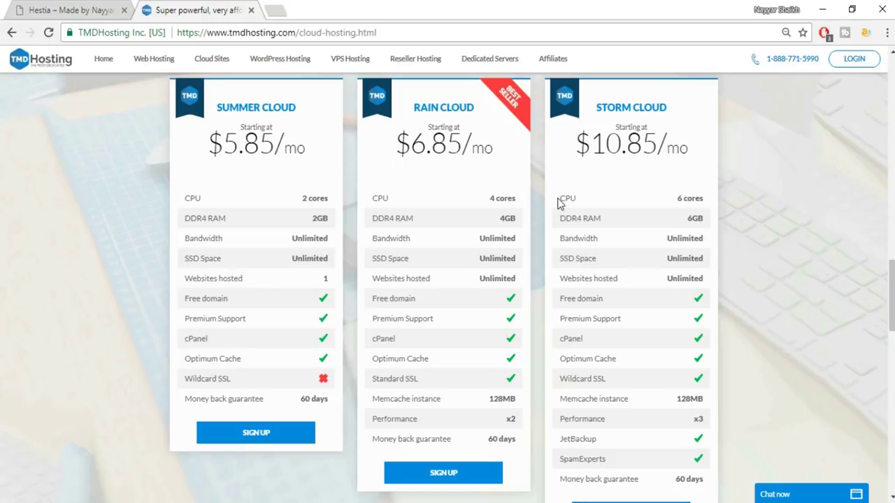
Minimize the sales chat, point out Storm Cloud's SSD Space, and open a blank tab
left_click_drag(593, 107, 703, 121)
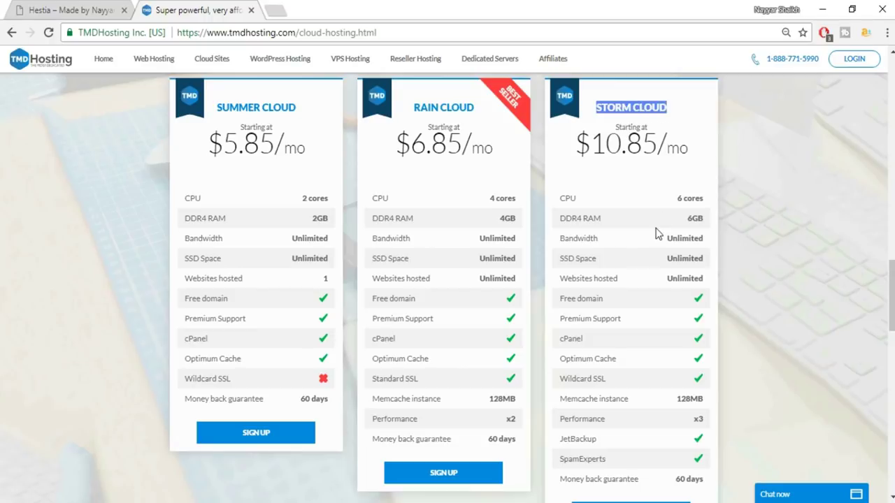
left_click(652, 110)
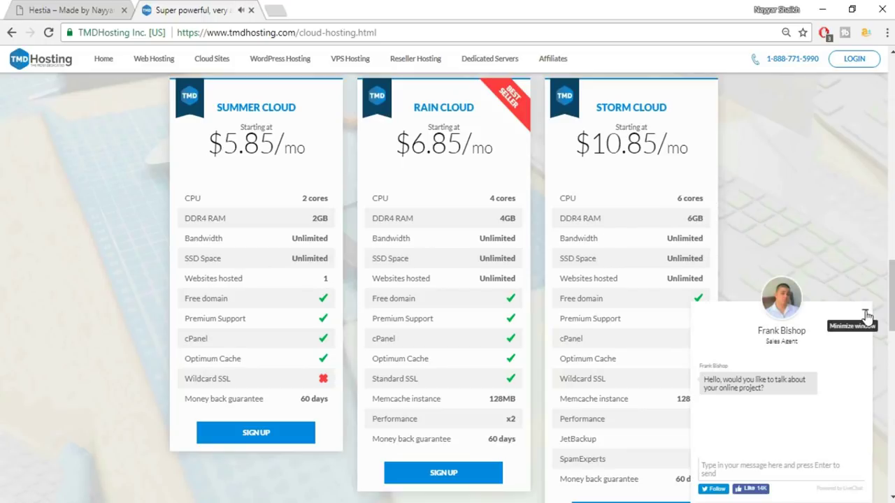
left_click(865, 309)
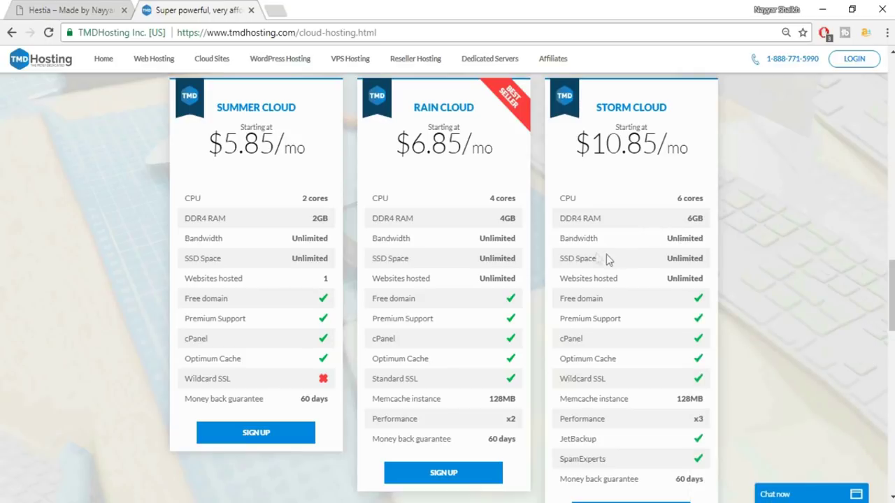
left_click_drag(560, 259, 603, 263)
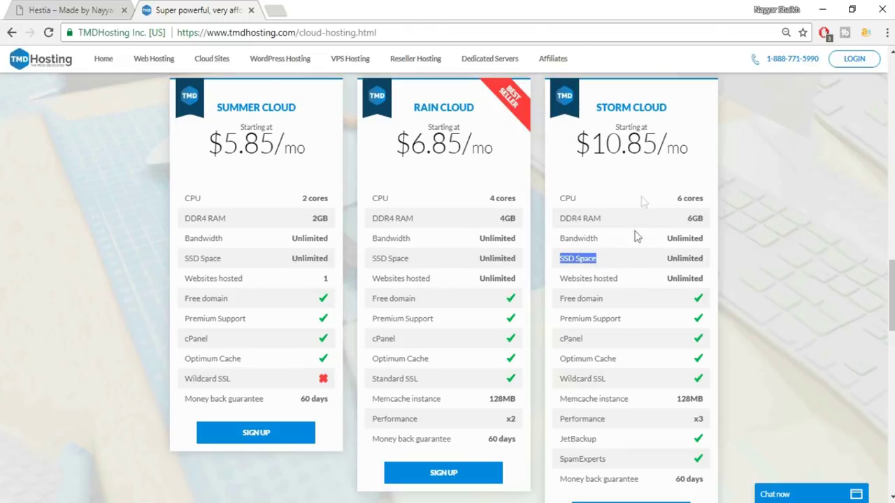
left_click(579, 260)
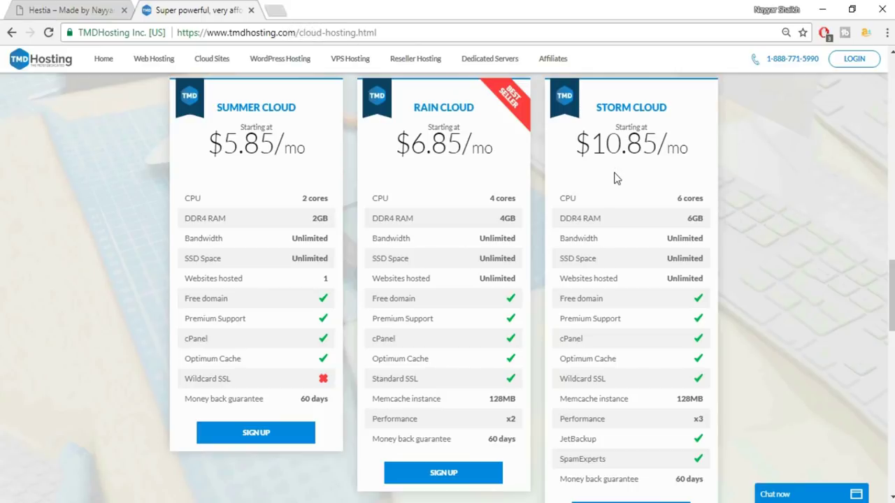
left_click(278, 11)
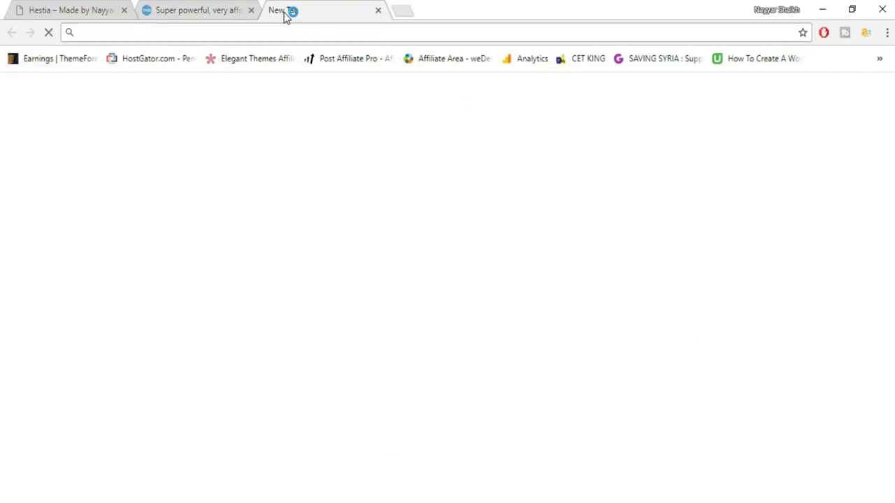
Search Google Images for 'ssd vs hdd web hosting' and open the SSD vs HDD speed, IOPS and latency chart
type("SSD")
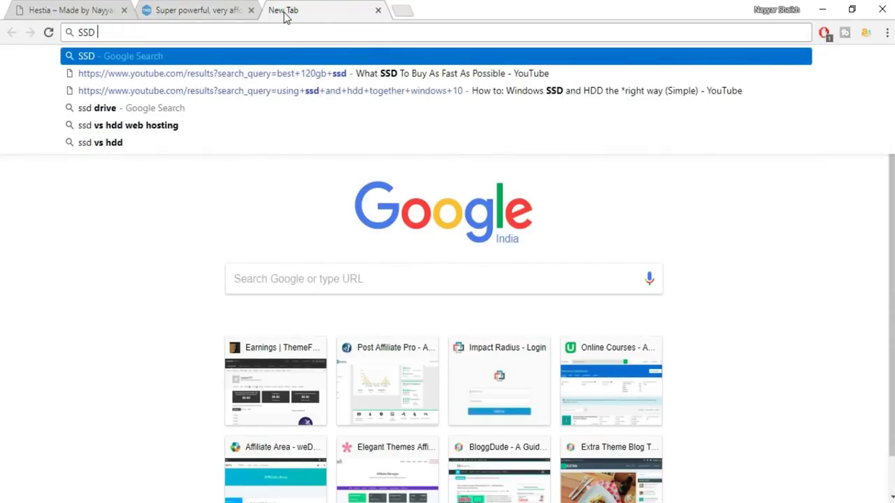
key("Down")
key("Down")
key("Down")
key("Down")
key("Return")
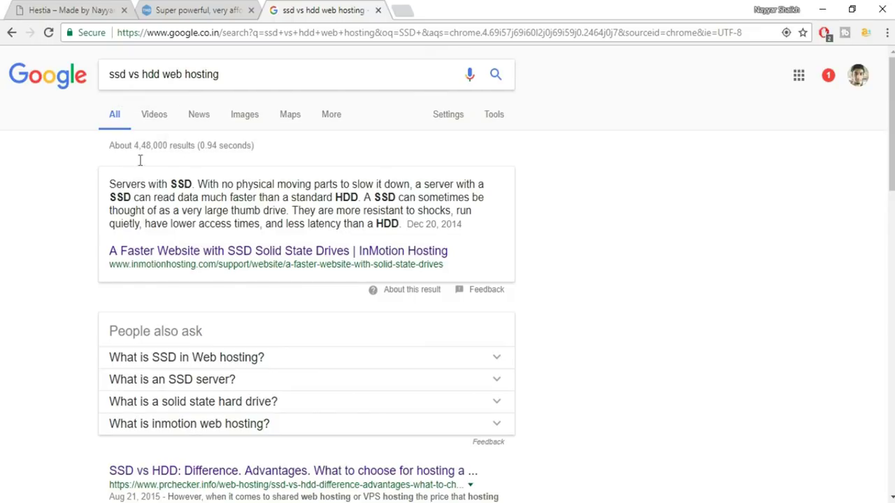
scroll(224, 314, "down", 4)
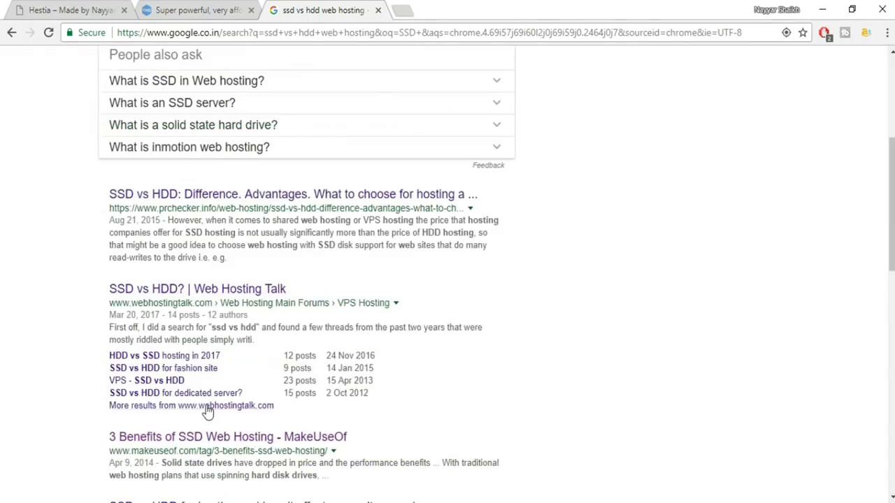
scroll(208, 411, "up", 4)
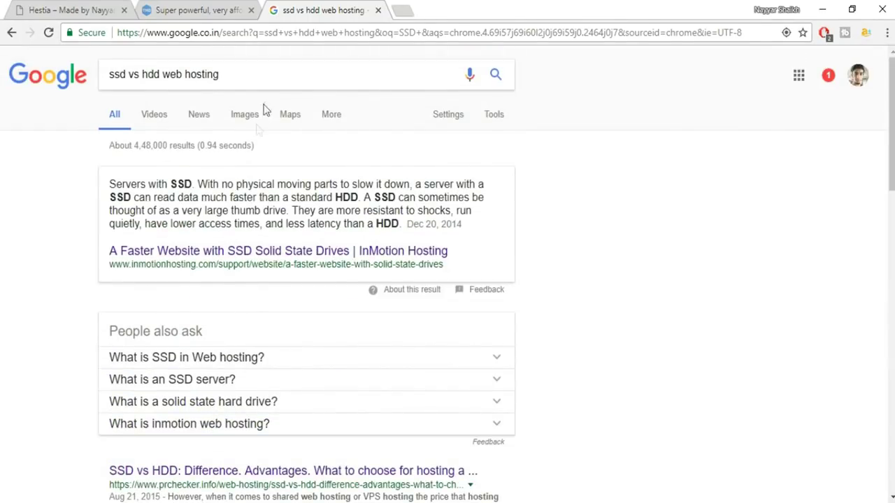
left_click(251, 120)
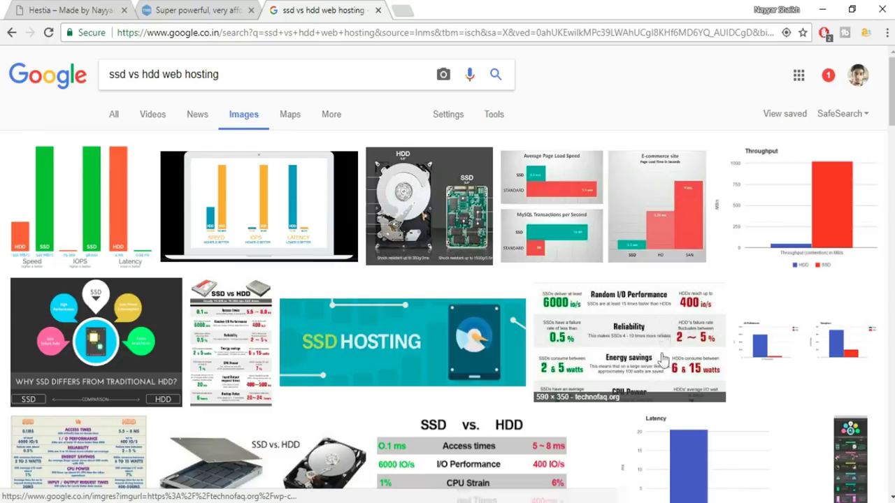
left_click(102, 191)
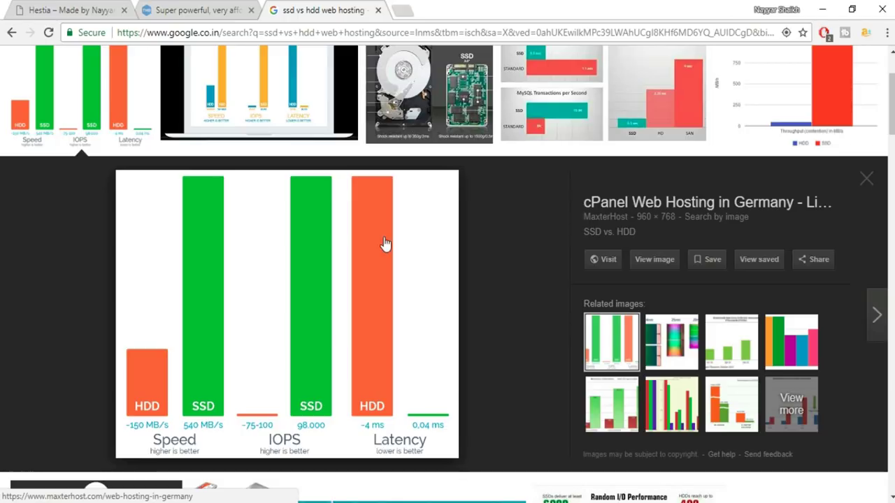
Close the image search and highlight Storm Cloud's SSD Space, Unlimited and Wildcard SSL features
left_click(377, 11)
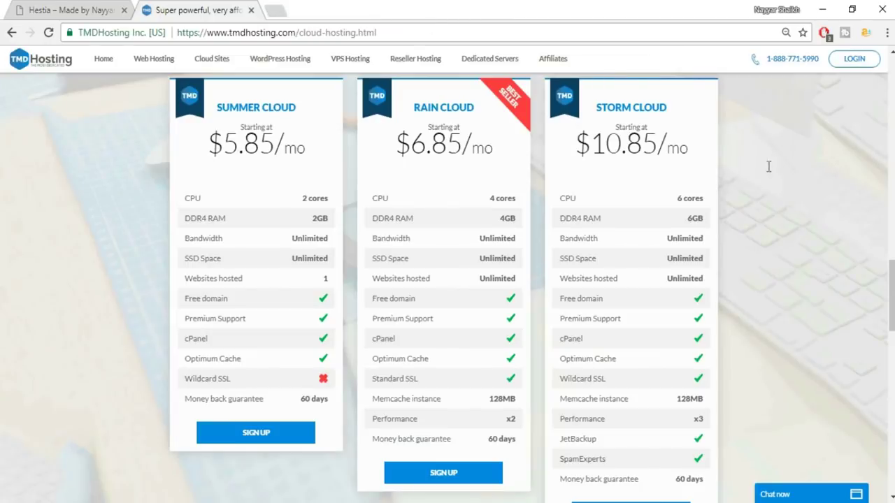
mouse_move(562, 258)
left_mouse_down()
mouse_move(589, 259)
mouse_move(559, 257)
left_mouse_up()
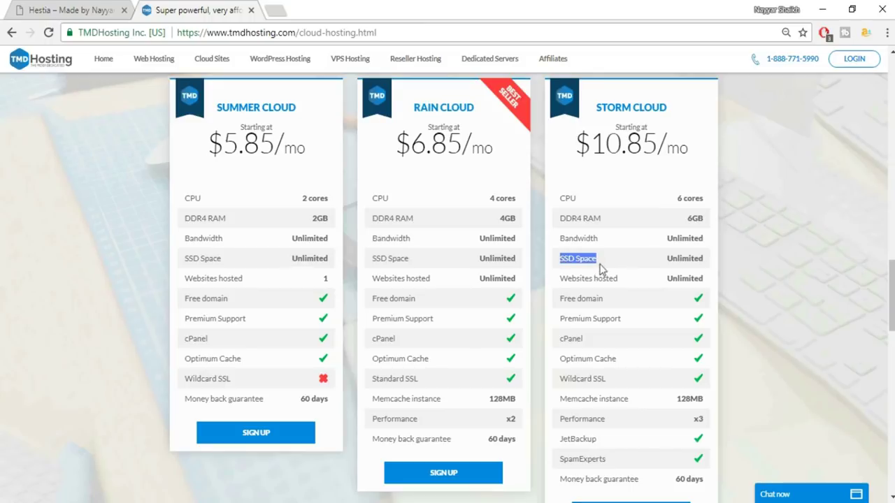
left_click(704, 259)
left_click_drag(667, 259, 705, 262)
left_click(706, 263)
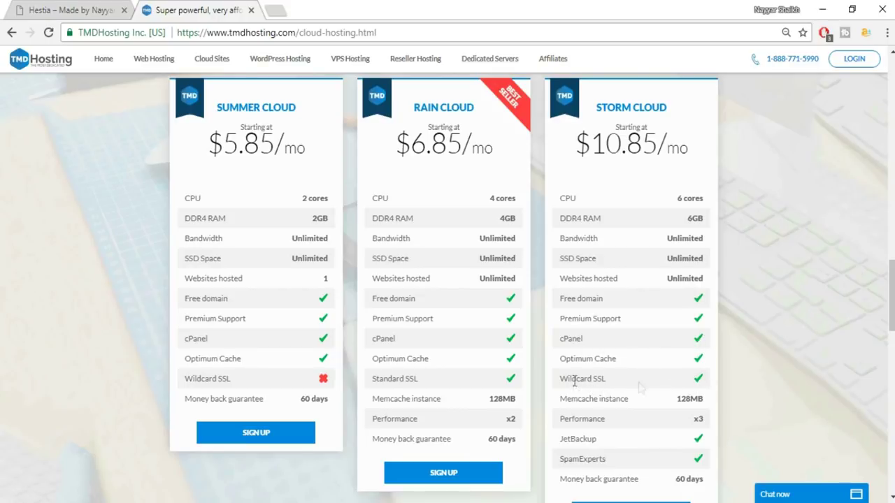
left_click_drag(639, 385, 560, 378)
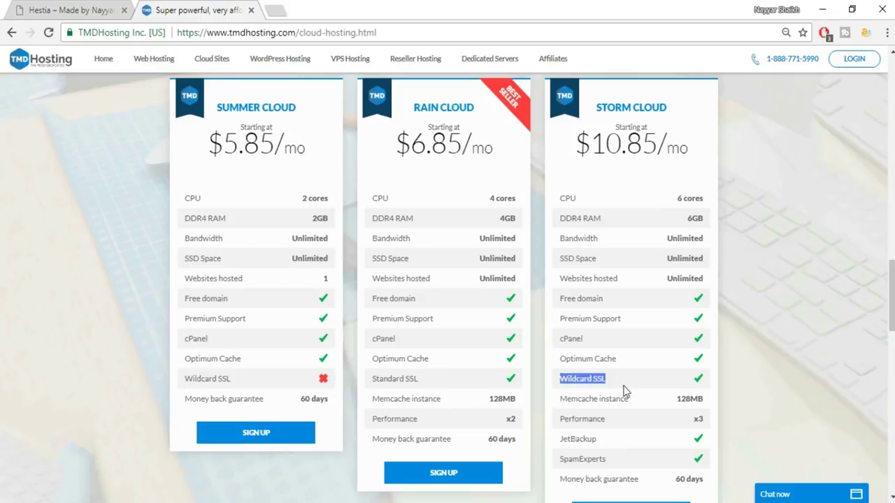
left_click(83, 10)
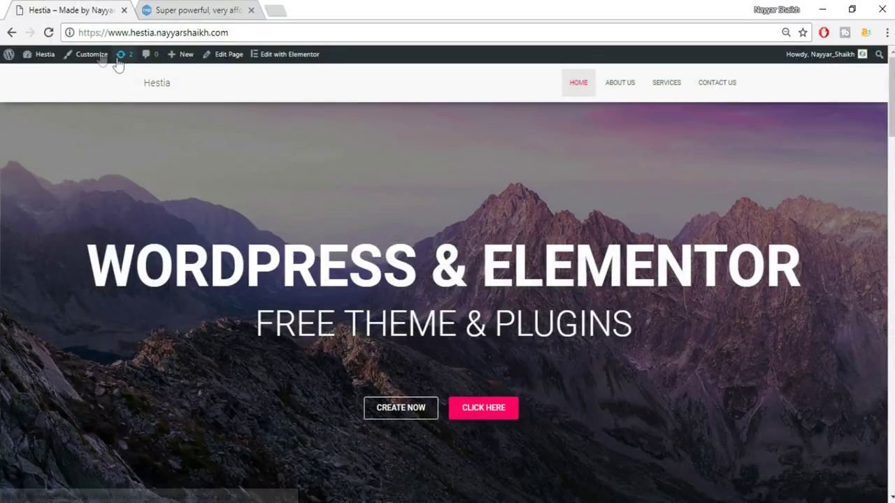
left_click(189, 10)
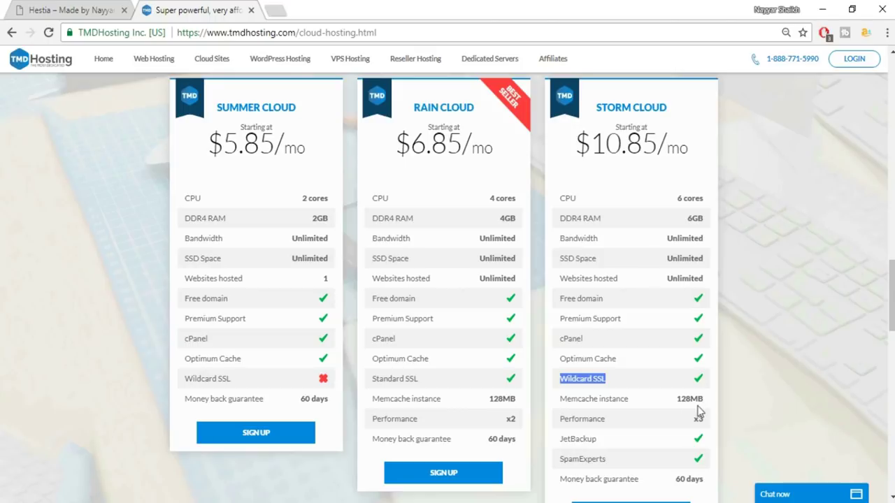
scroll(717, 406, "down", 1)
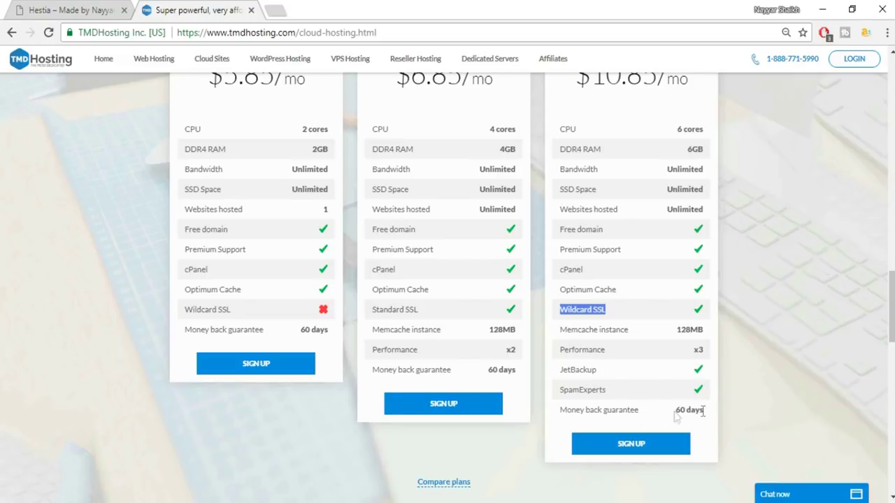
scroll(805, 399, "up", 2)
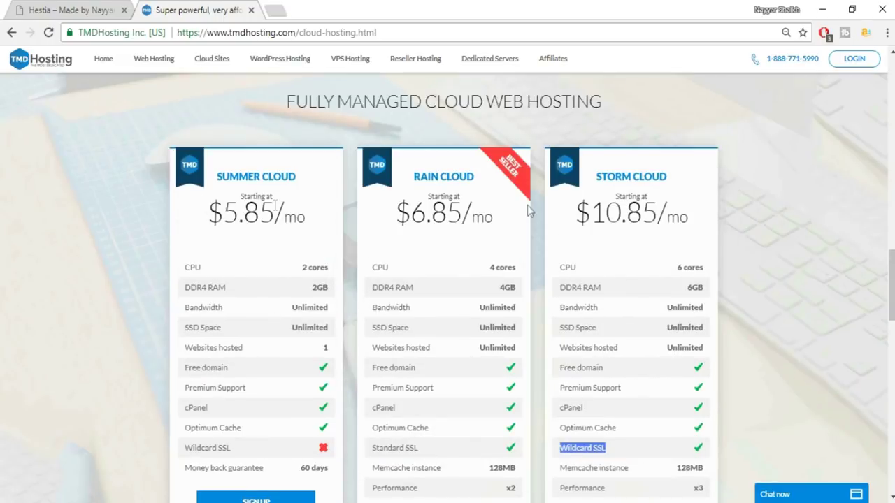
left_click_drag(673, 179, 596, 175)
left_click(672, 222)
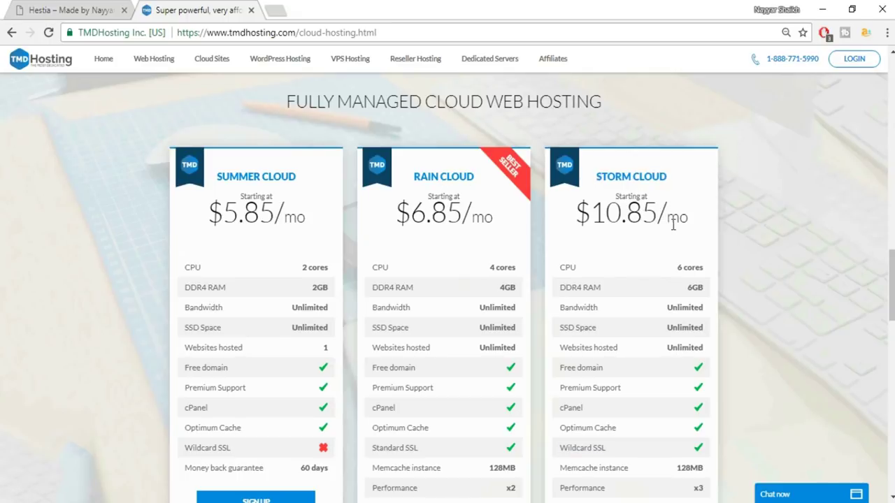
left_click_drag(483, 181, 418, 175)
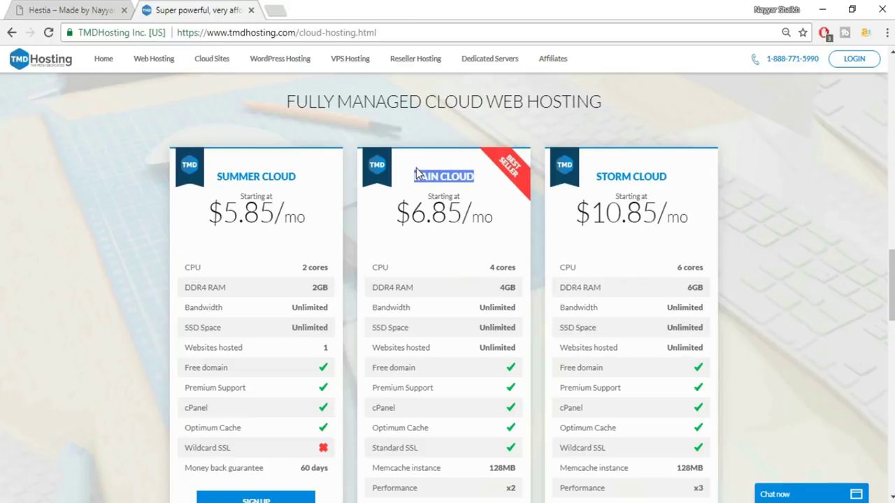
left_click(453, 203)
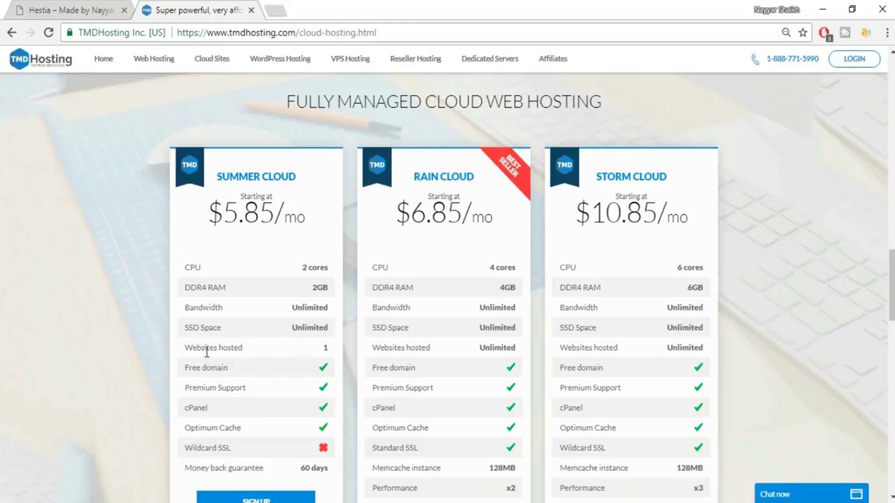
left_click_drag(185, 350, 338, 352)
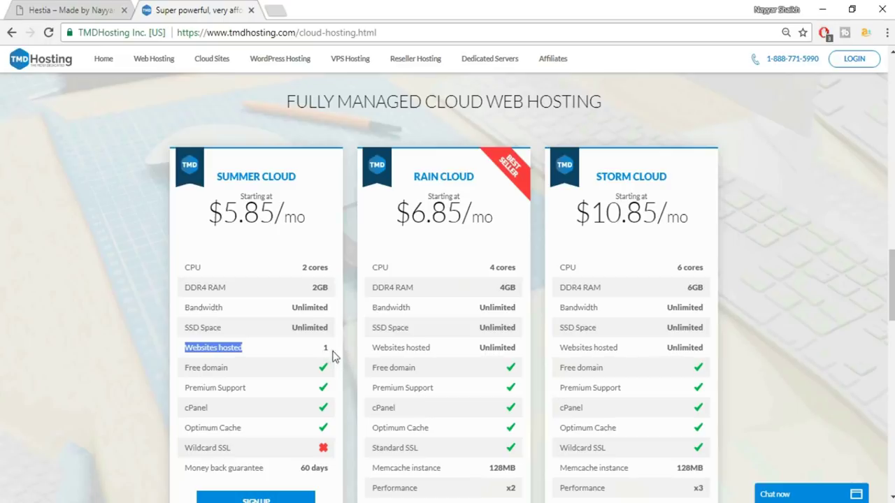
left_click(253, 271)
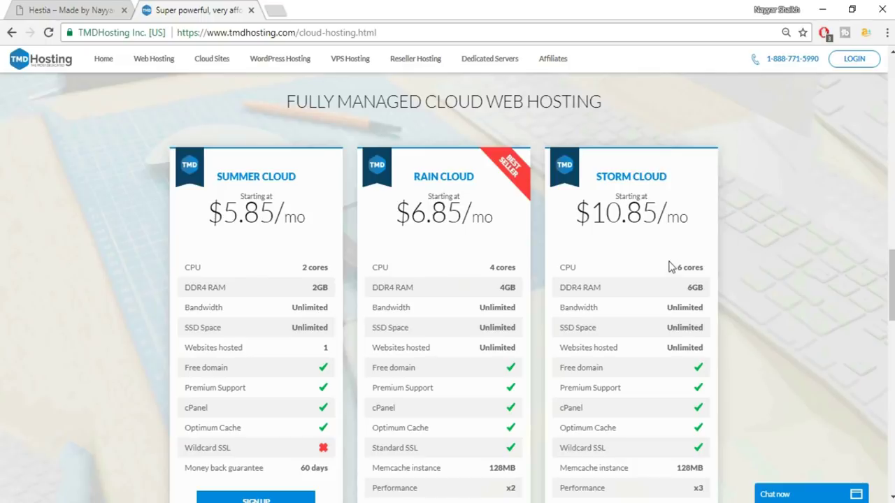
scroll(671, 269, "down", 3)
Sign up for Storm Cloud and register a new .com domain based on the owner's name
left_click(645, 383)
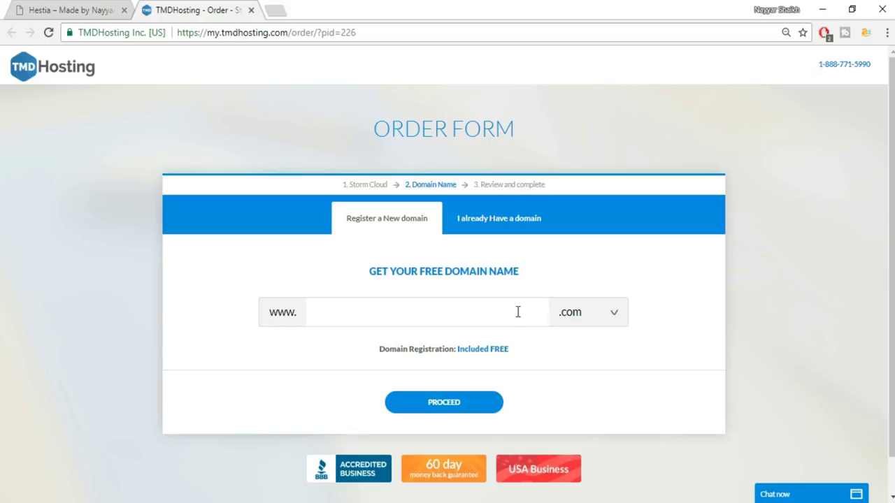
type("NAYYARSH")
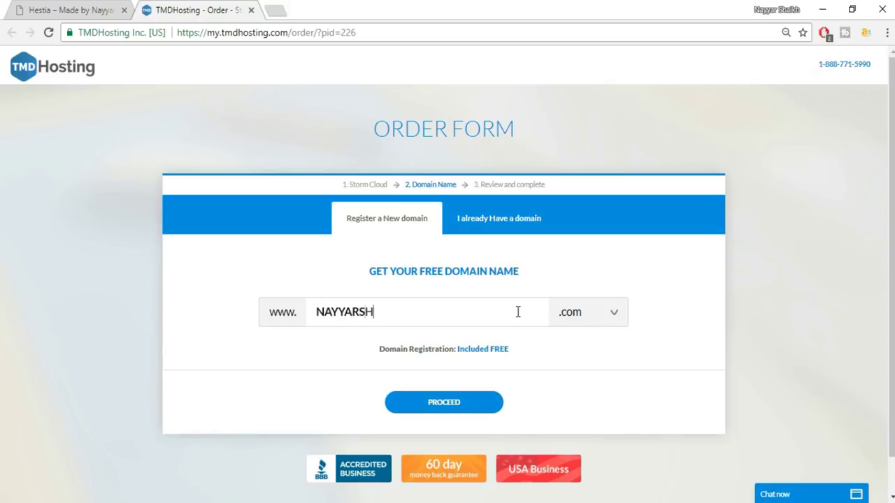
type("AIKH1")
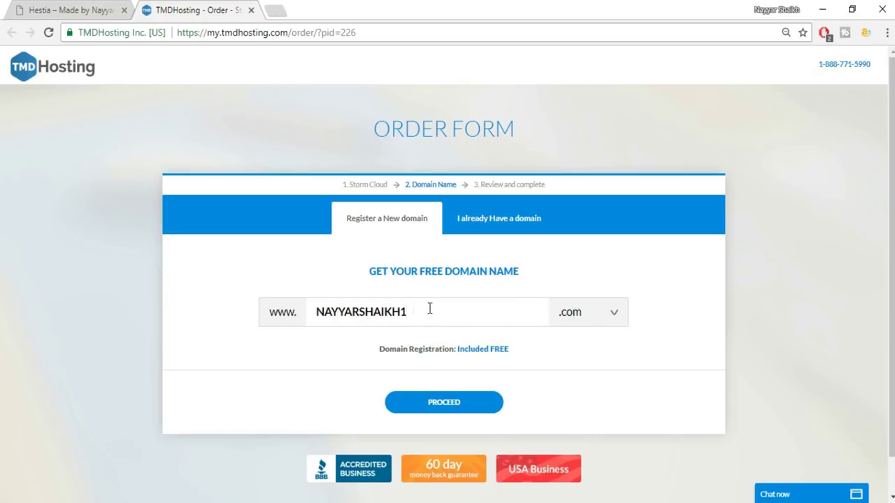
left_click(592, 323)
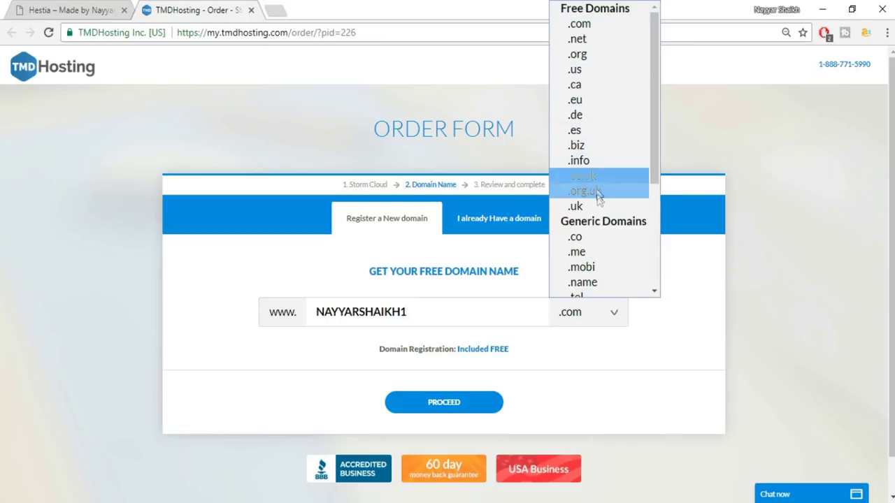
scroll(599, 231, "down", 3)
scroll(600, 259, "up", 5)
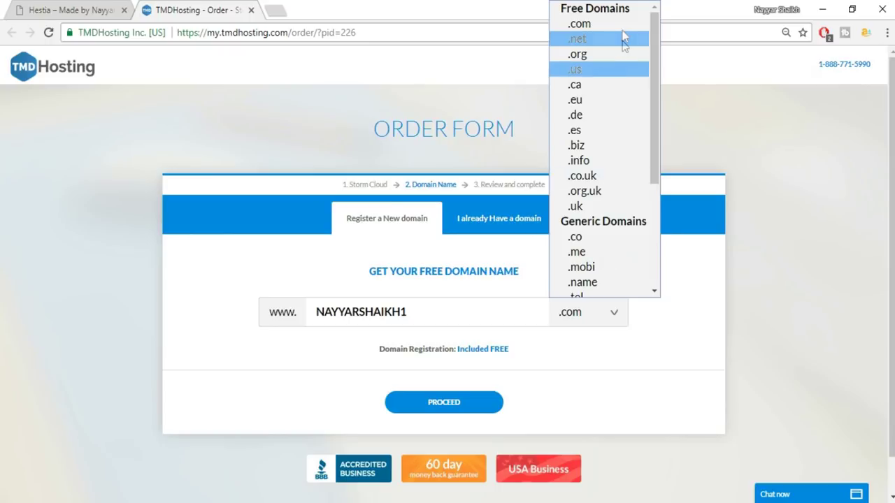
left_click(681, 310)
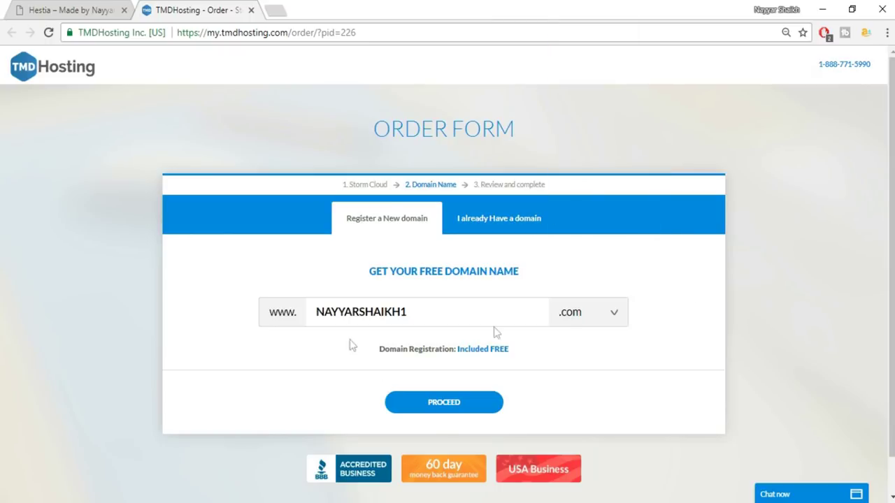
Proceed with the chosen domain and switch the payment method from credit card to PayPal
left_click(462, 406)
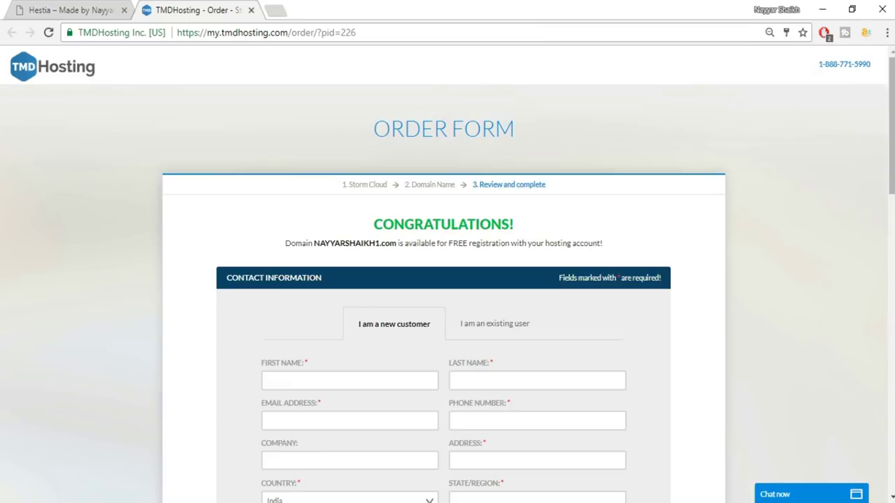
scroll(877, 193, "down", 3)
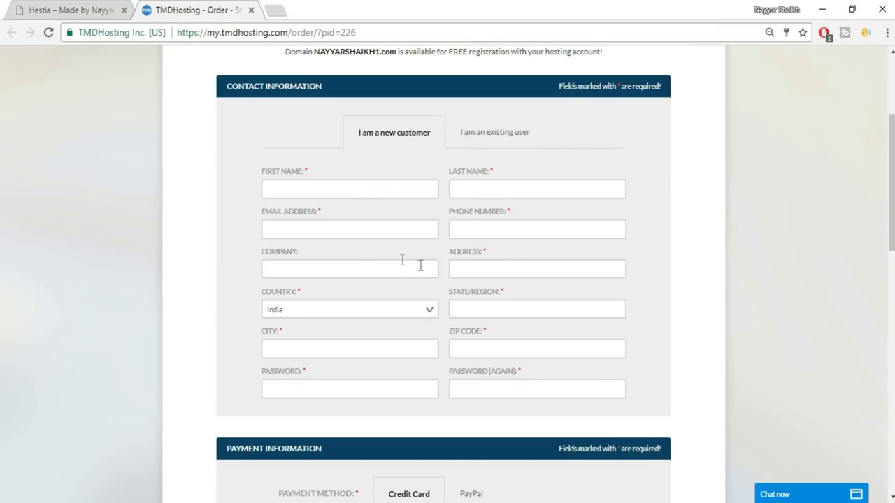
scroll(736, 270, "down", 5)
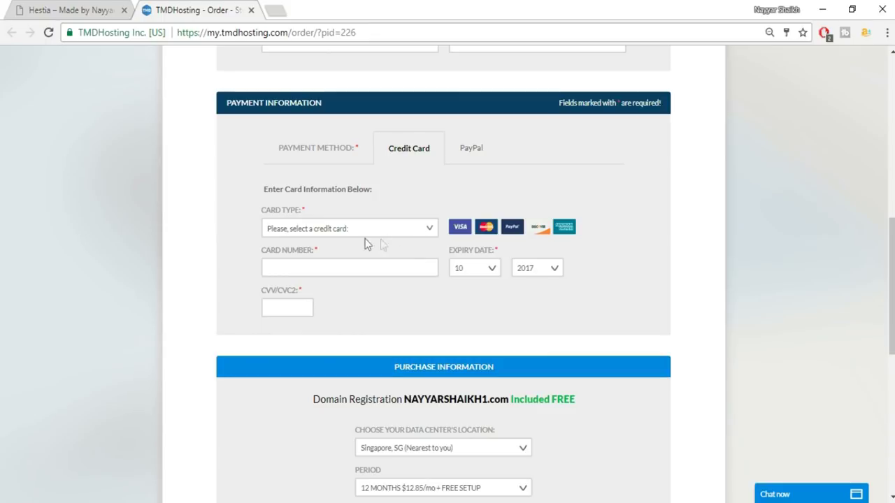
left_click(358, 230)
left_click(350, 252)
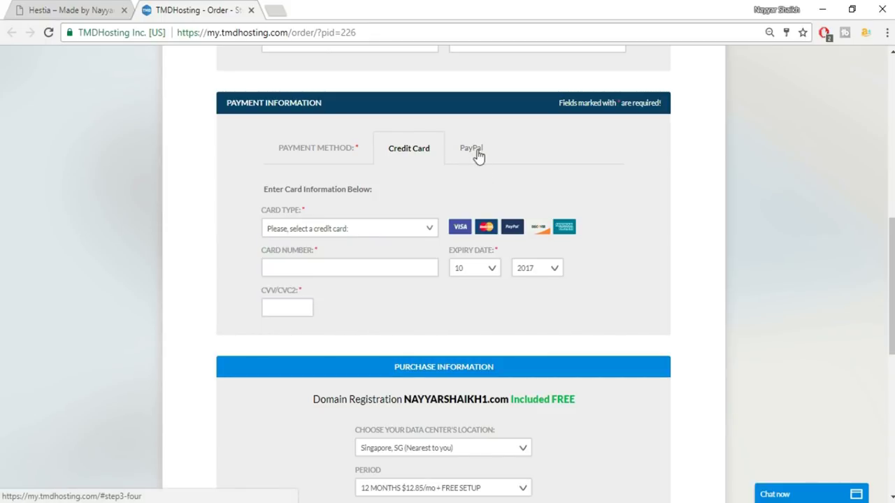
left_click(488, 153)
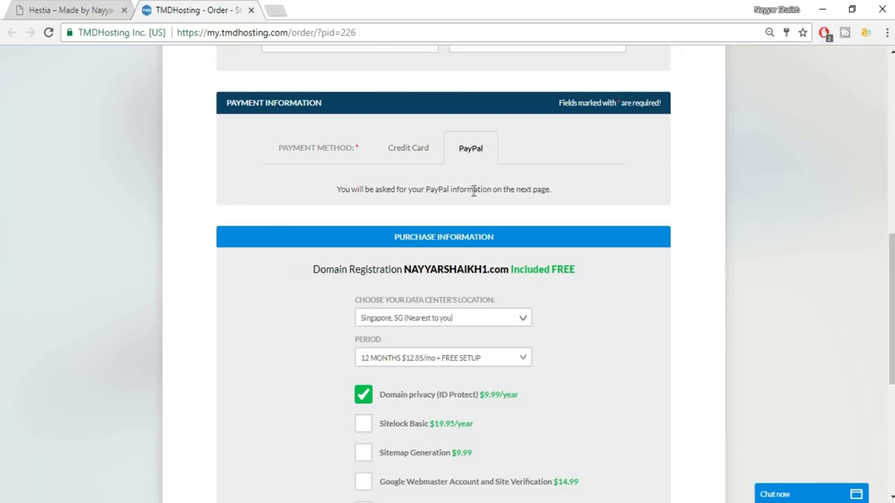
Keep the Singapore data centre and turn off Domain privacy, lowering the total to $154.20
scroll(661, 241, "down", 2)
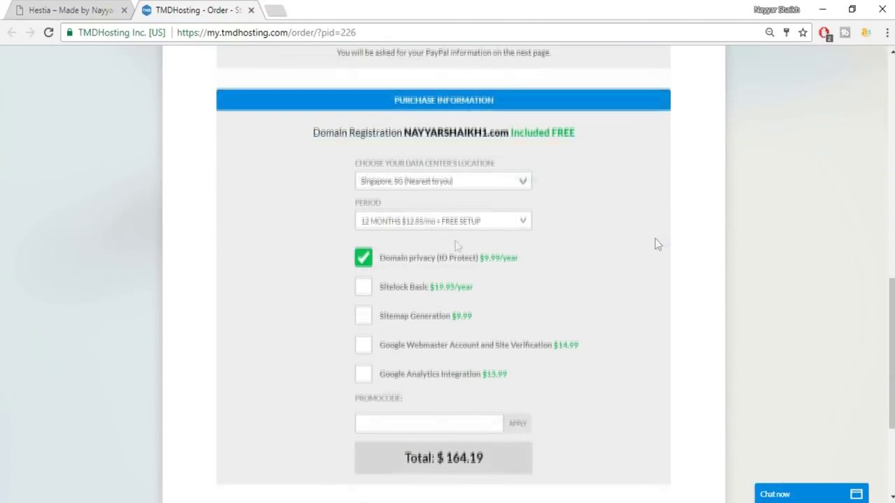
left_click(463, 182)
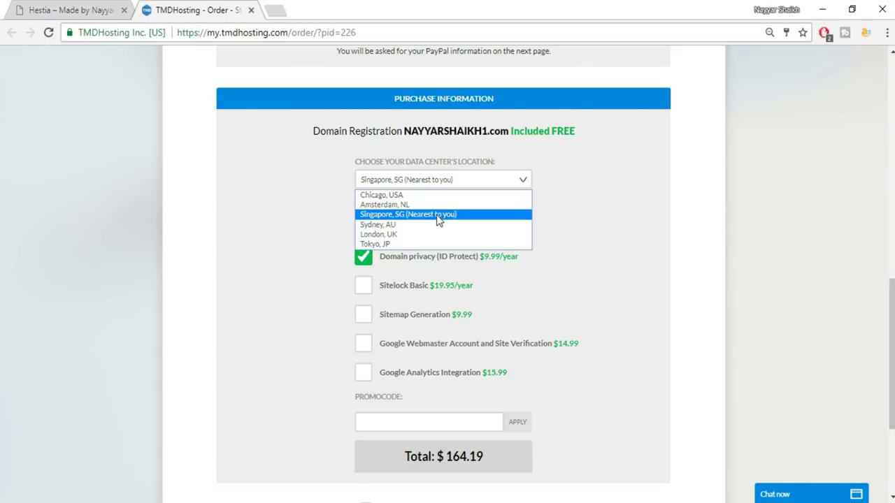
left_click(440, 217)
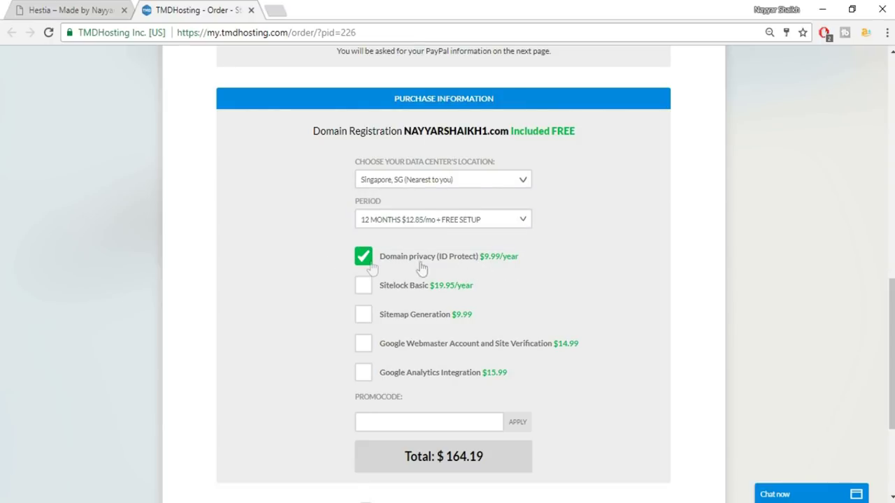
left_click(363, 267)
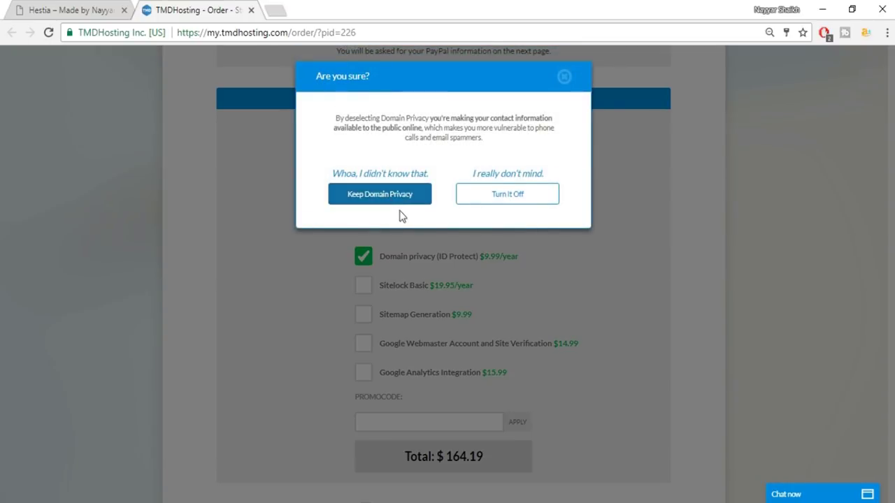
left_click(525, 202)
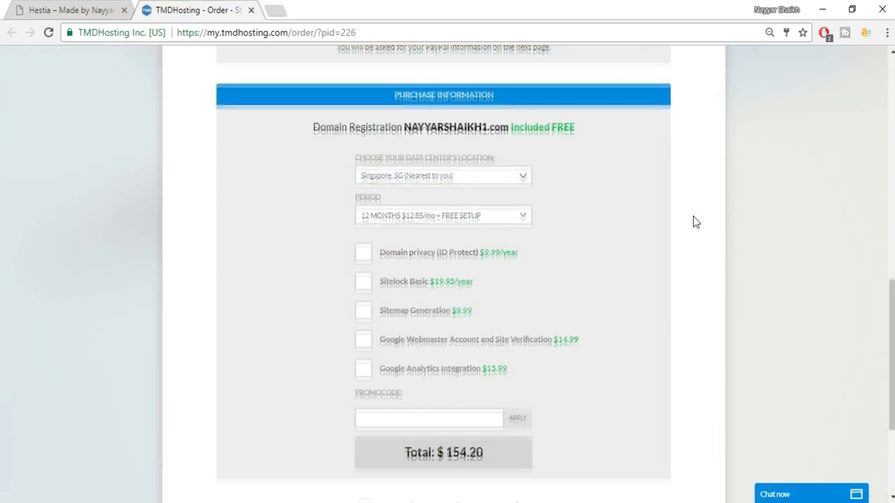
scroll(465, 295, "down", 2)
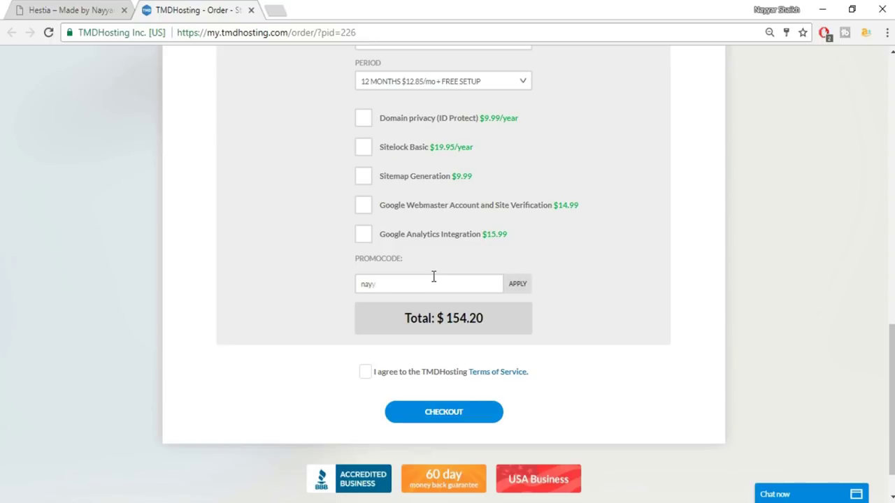
Apply the 7% promo code for a $143.41 total and accept the Terms of Service
type("AYYARYT")
left_click(518, 284)
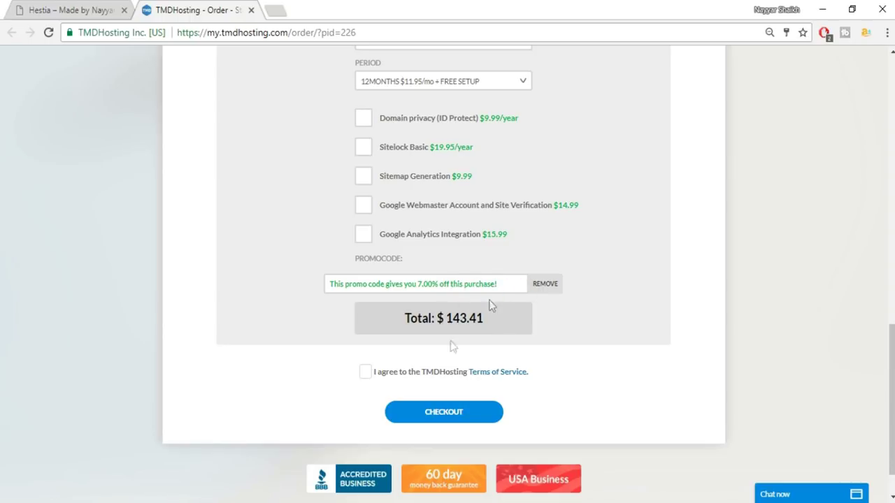
left_click(364, 373)
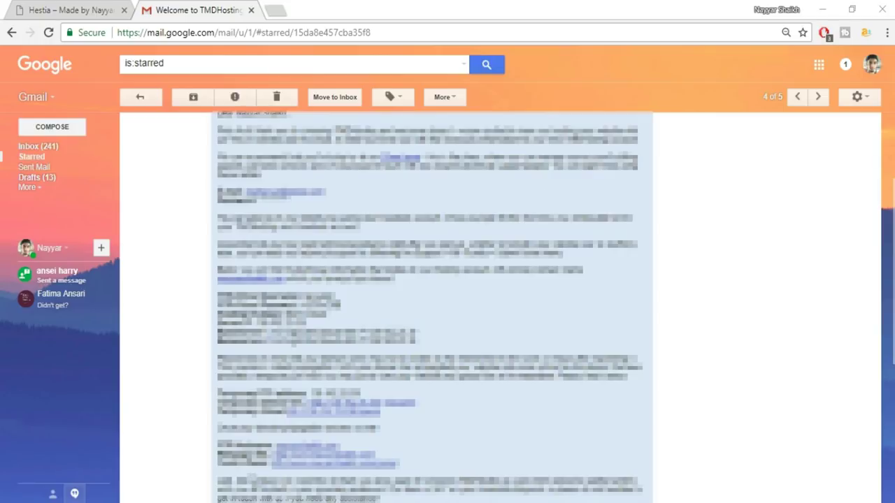
Open the welcome email's cPanel link in a new tab and switch to the cPanel login page
right_click(307, 477)
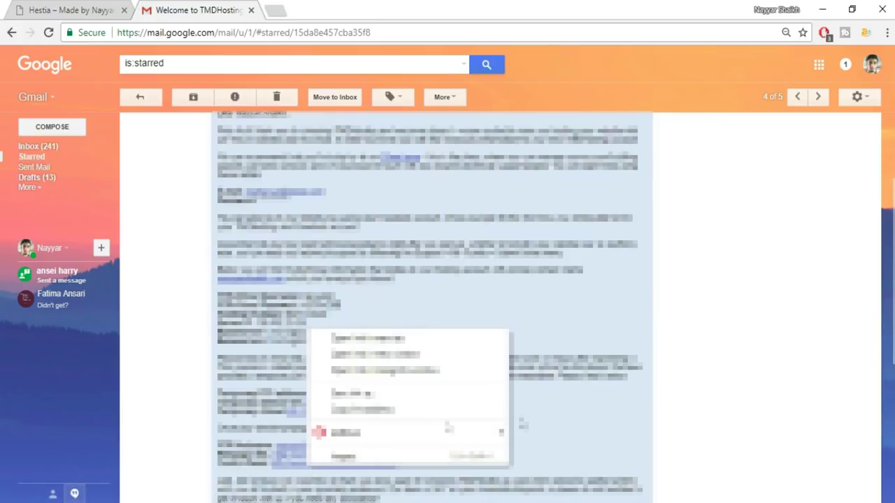
left_click(526, 419)
right_click(378, 466)
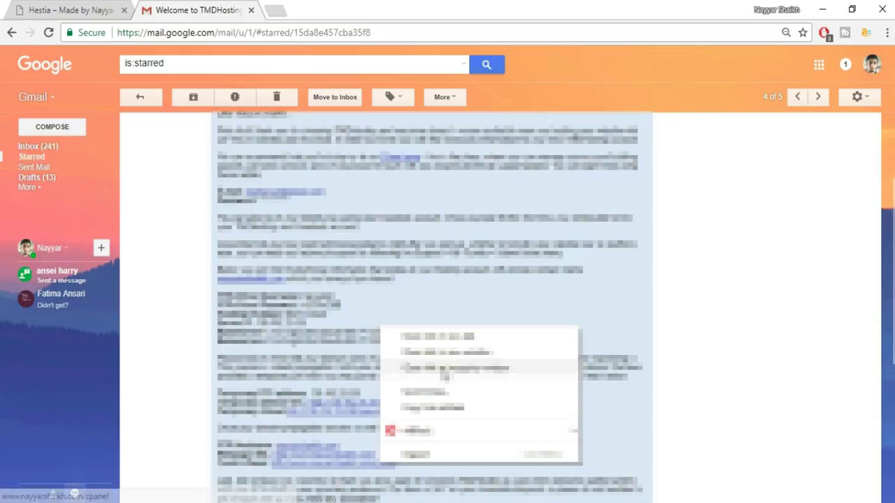
left_click(458, 339)
left_click(357, 9)
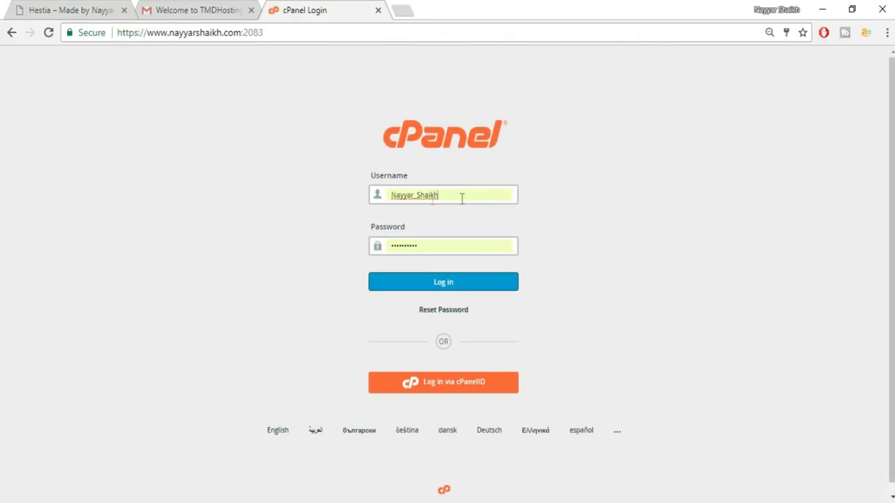
Log in to cPanel with the saved hosting account and scroll to Softaculous Apps Installer
left_click_drag(461, 198, 382, 204)
key("BackSpace")
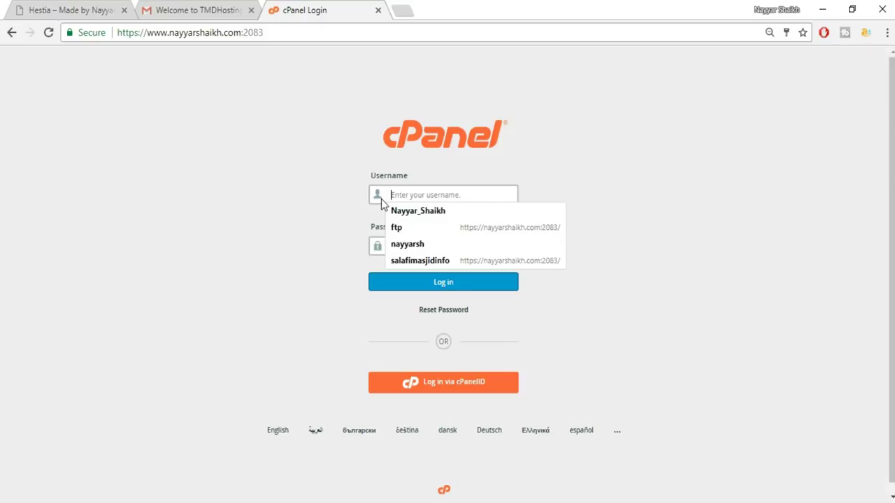
key("Down")
key("Down")
key("Down")
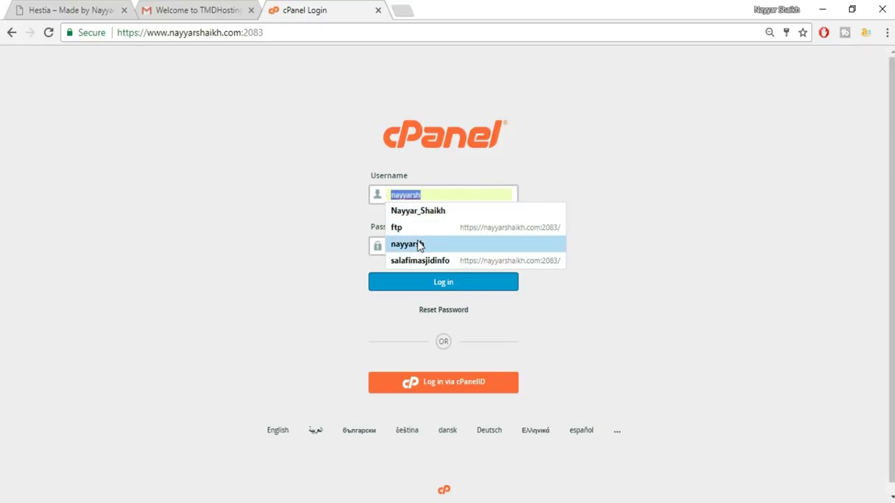
left_click(418, 244)
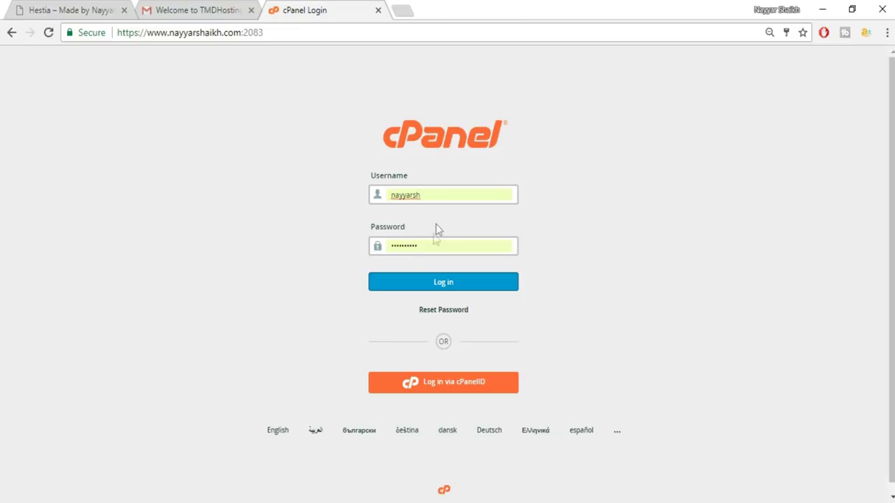
left_click(394, 283)
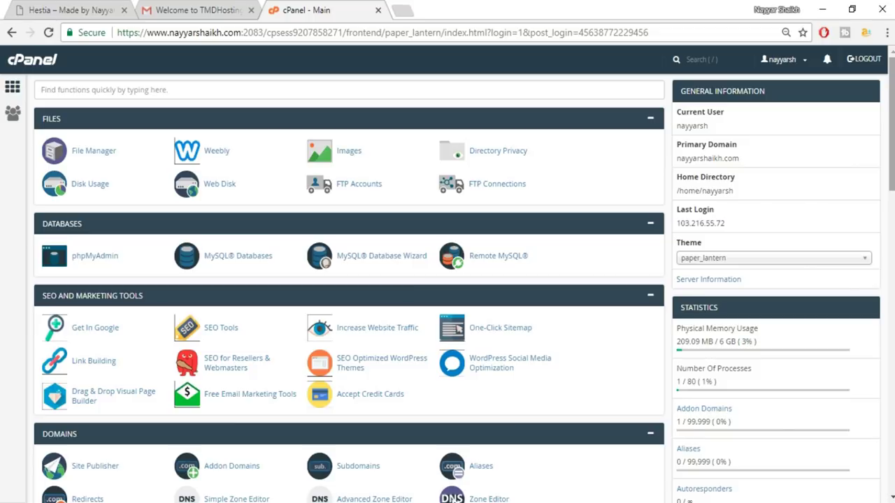
scroll(456, 194, "down", 4)
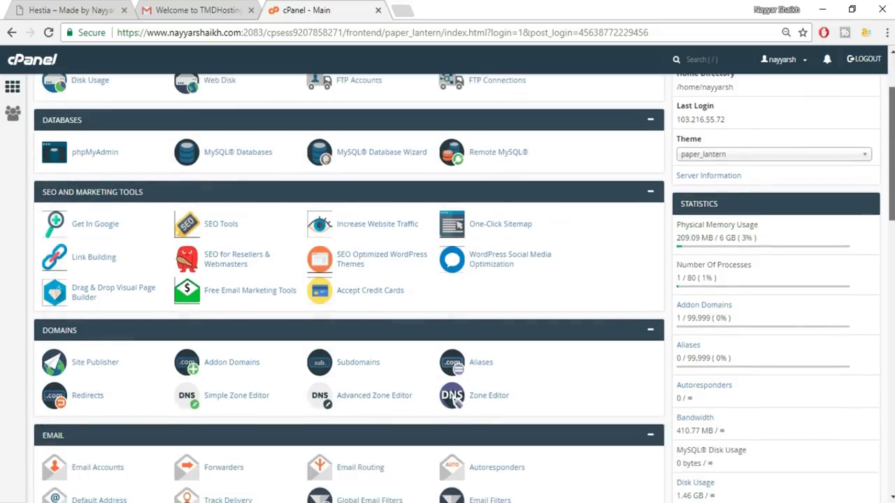
scroll(350, 287, "down", 5)
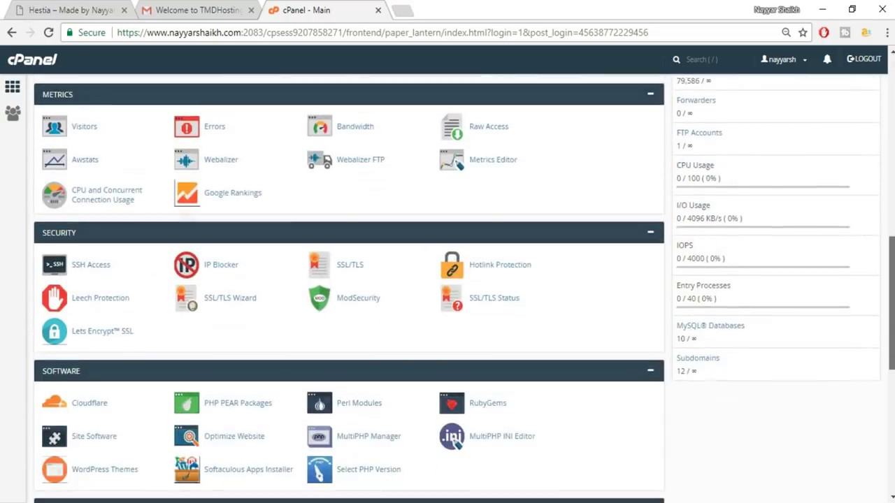
scroll(350, 287, "down", 5)
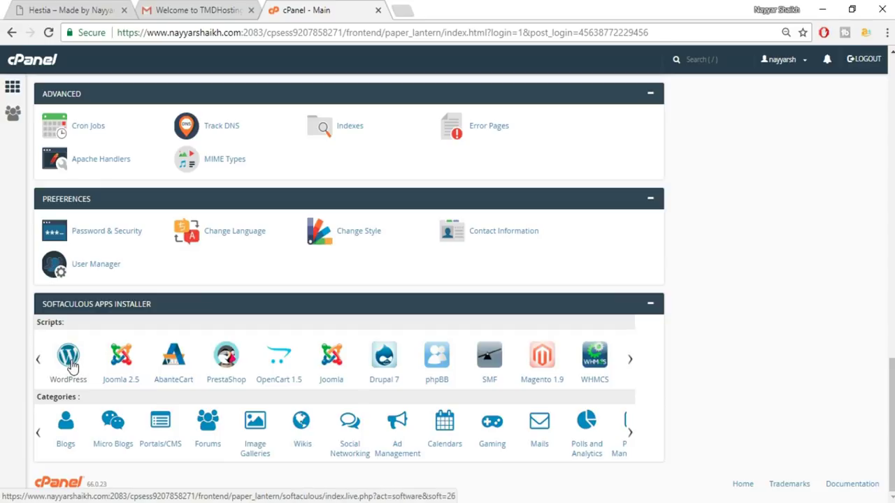
Start the Softaculous WordPress installer and choose the hestia2 subdomain
left_click(72, 365)
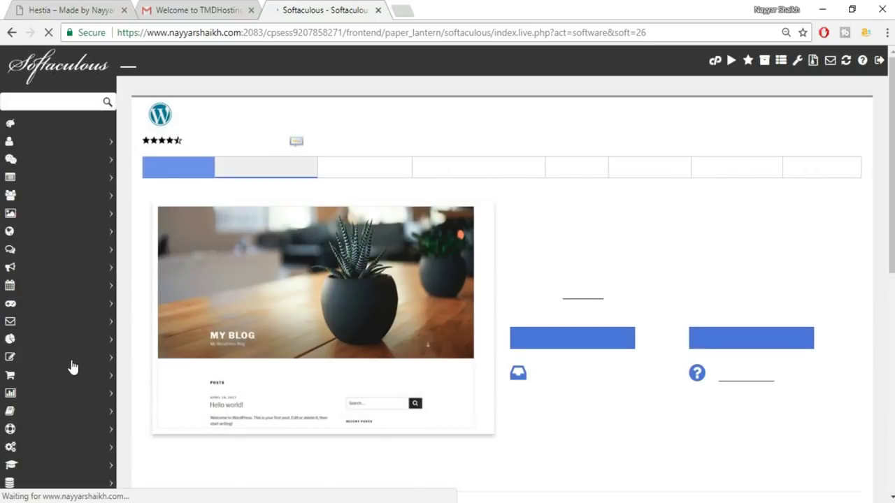
left_click(572, 337)
left_click(542, 280)
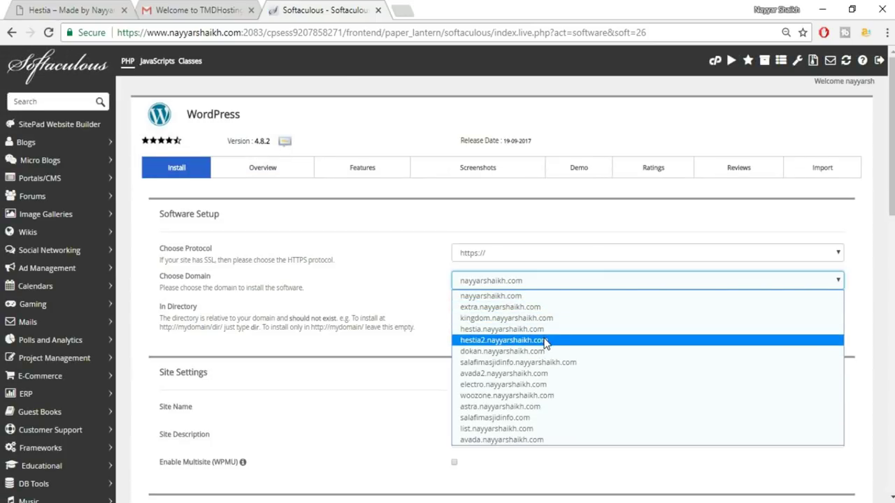
left_click(545, 342)
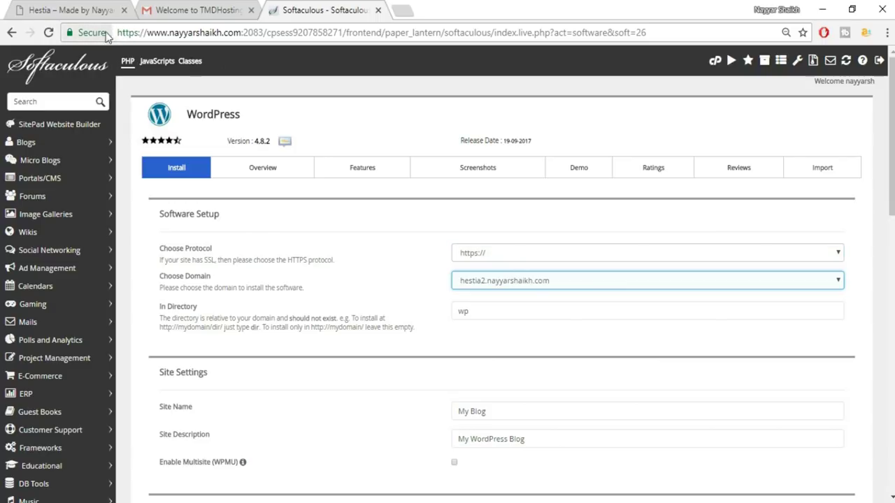
Delete the default 'wp' install directory so WordPress installs at the domain root
left_click(489, 310)
double_click(525, 314)
key("BackSpace")
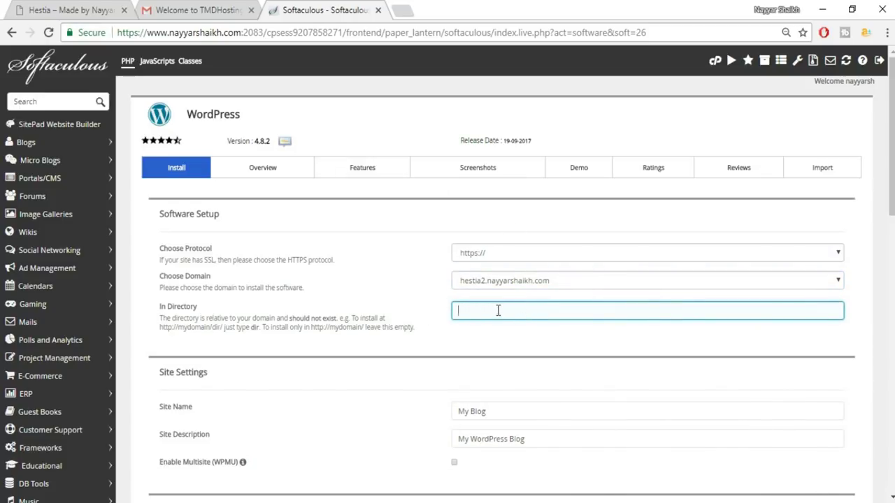
left_click(502, 334)
left_click(501, 316)
scroll(622, 340, "down", 3)
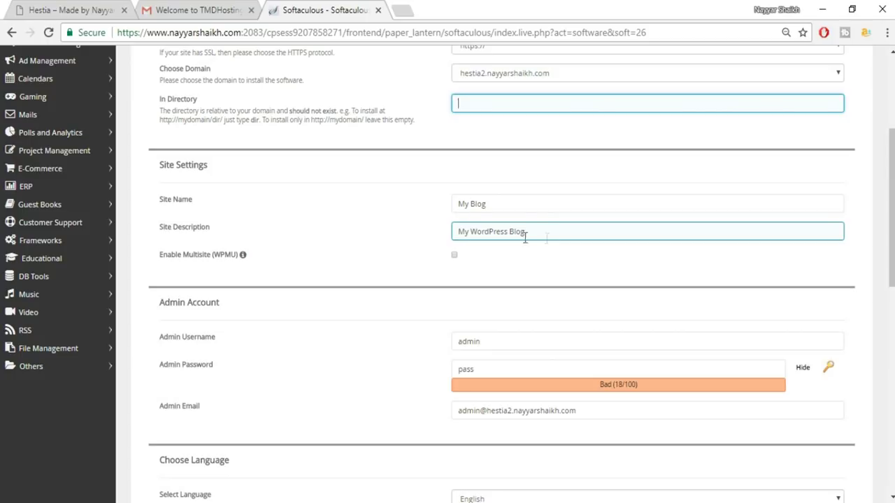
scroll(613, 257, "down", 1)
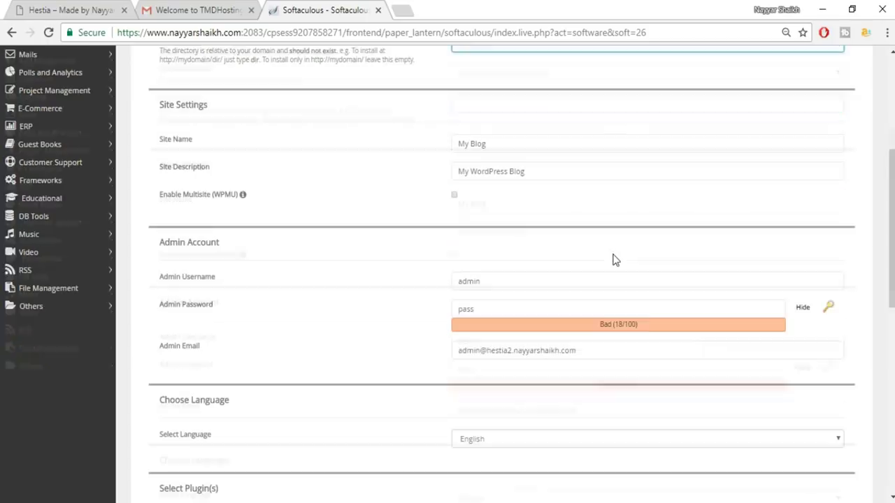
Replace the default admin username with the saved personal username
double_click(564, 272)
key("BackSpace")
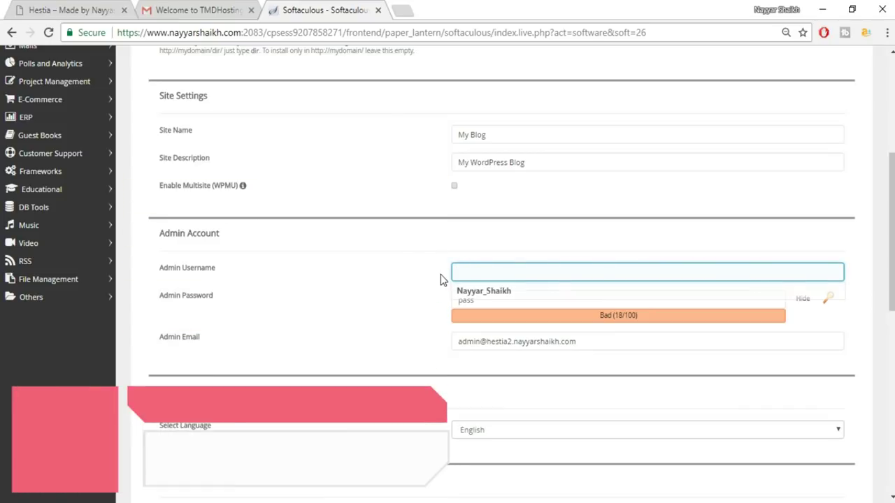
key("Down")
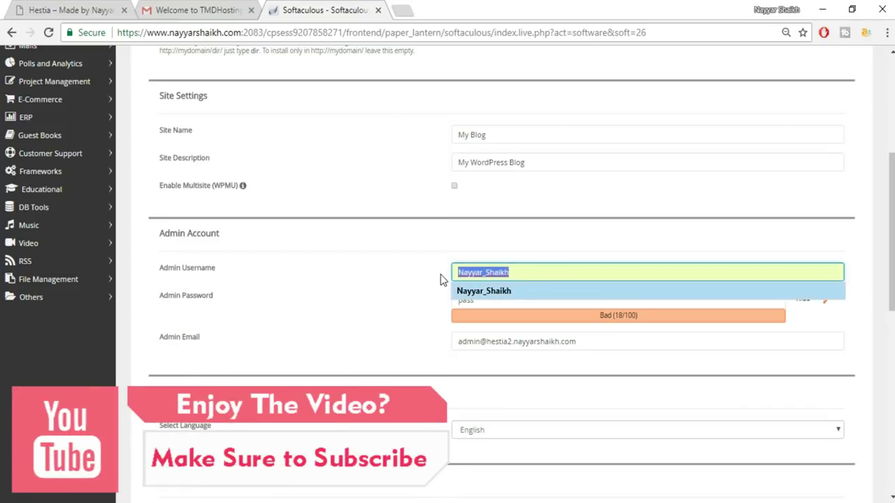
left_click(493, 292)
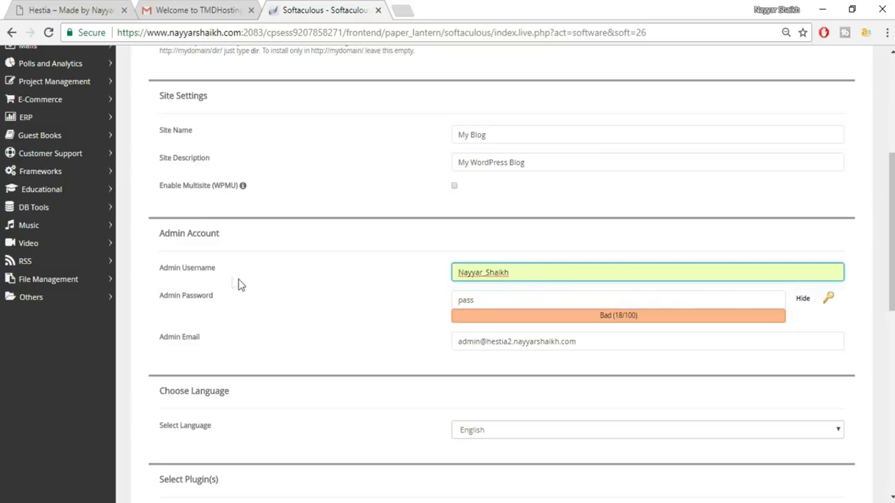
Hide the password field and replace the admin password with a new one
double_click(516, 298)
left_click(802, 301)
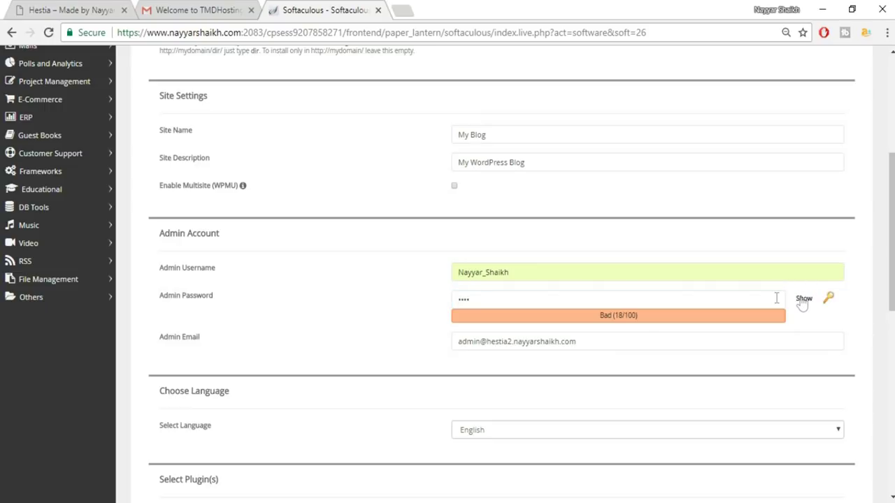
left_click_drag(494, 302, 437, 304)
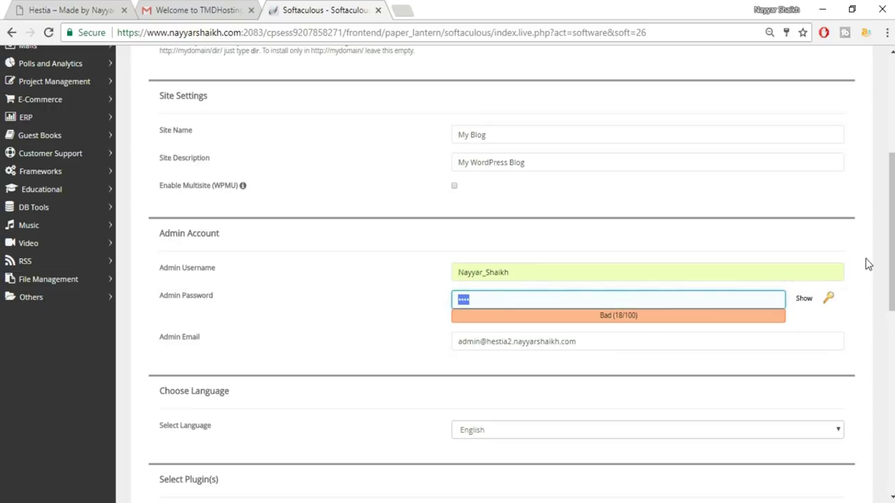
Replace the default admin e-mail with the owner's saved e-mail address
left_click_drag(709, 345, 450, 340)
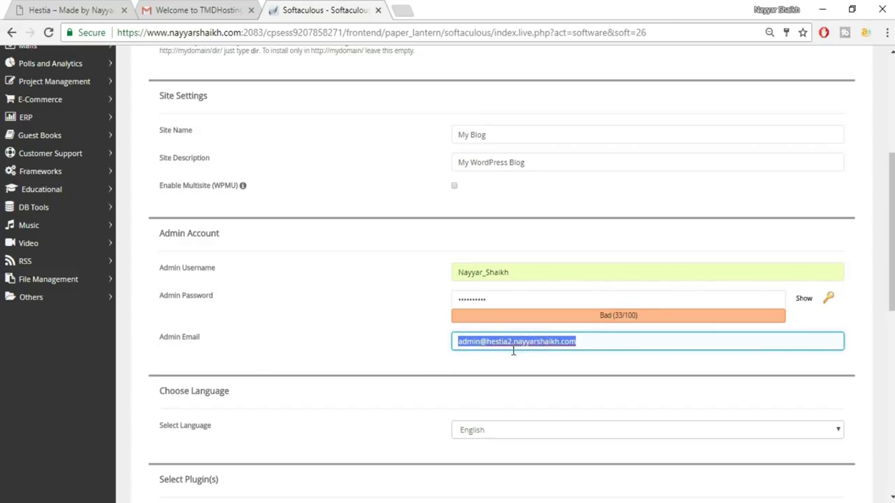
type("r")
left_click(534, 359)
left_click(467, 381)
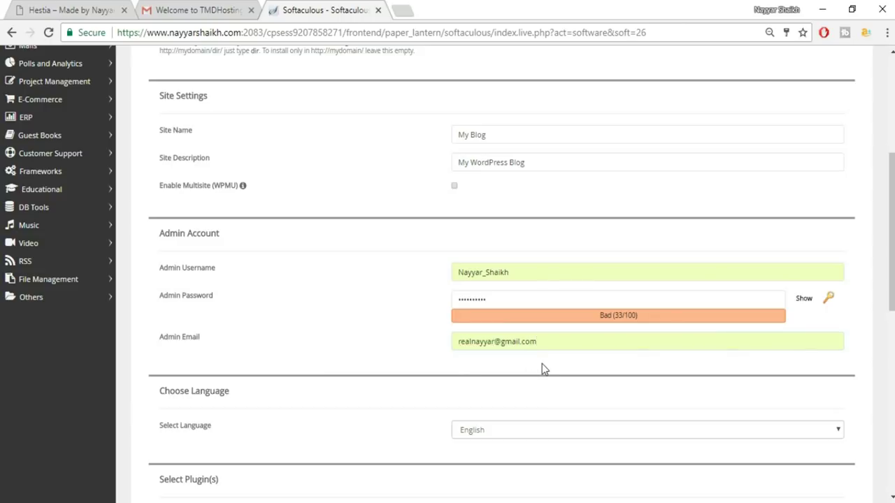
scroll(595, 368, "down", 8)
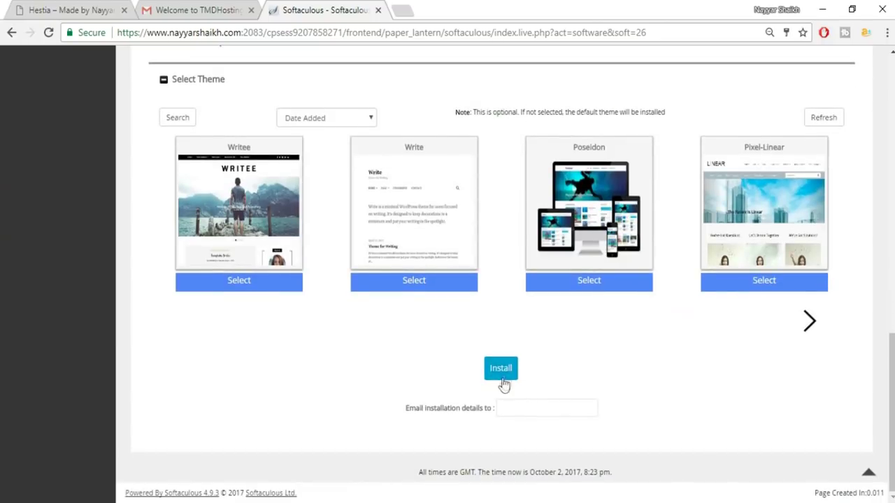
Install WordPress through Softaculous and open the Administrative URL in a new tab
left_click(508, 379)
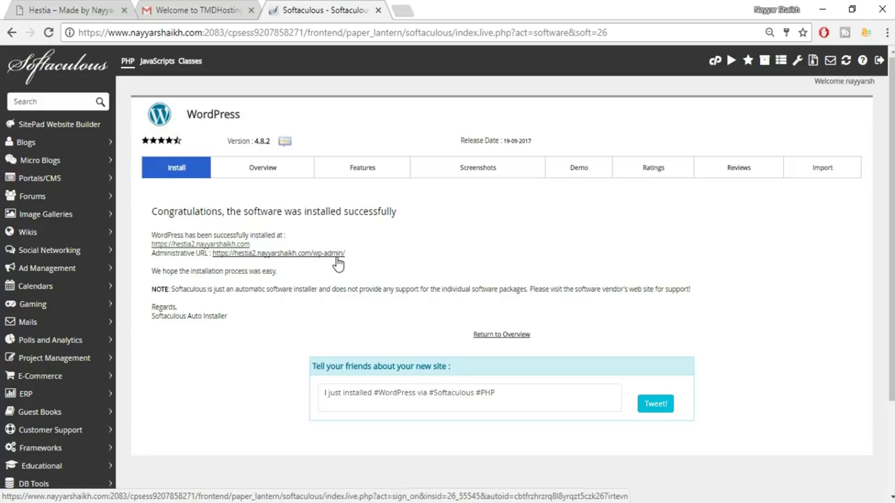
right_click(330, 260)
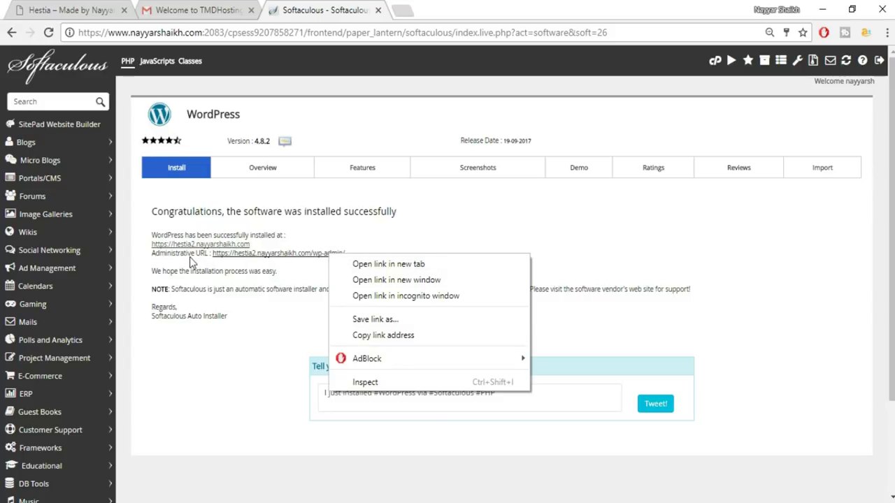
left_click(361, 267)
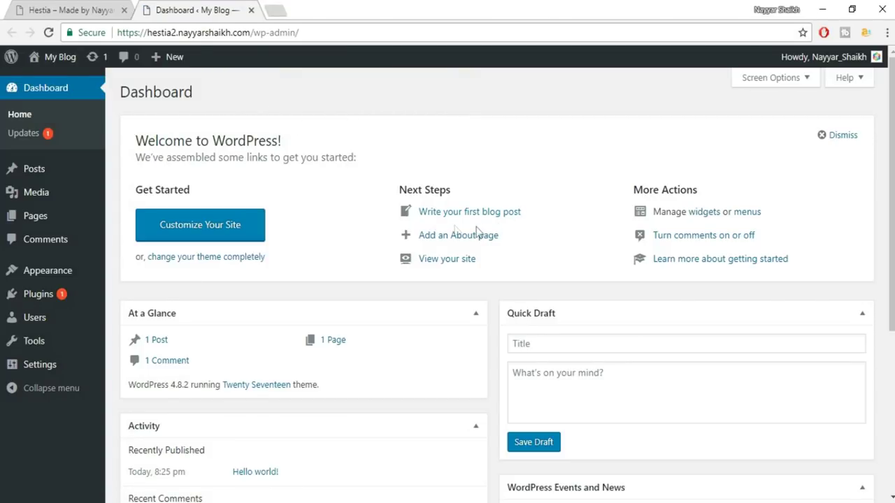
Let the hestia2 wp-admin tab finish loading the WordPress 4.8.2 Dashboard
mouse_move(54, 60)
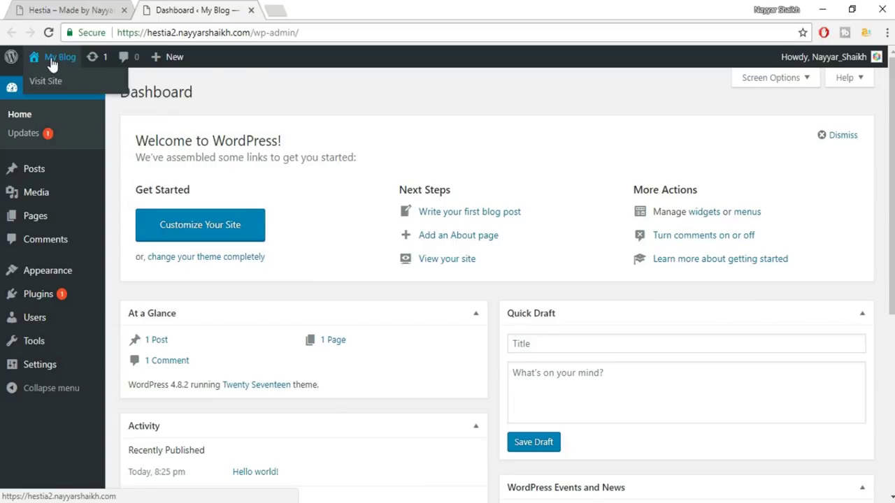
Open the MY BLOG front page in its own tab and scroll through it
right_click(51, 65)
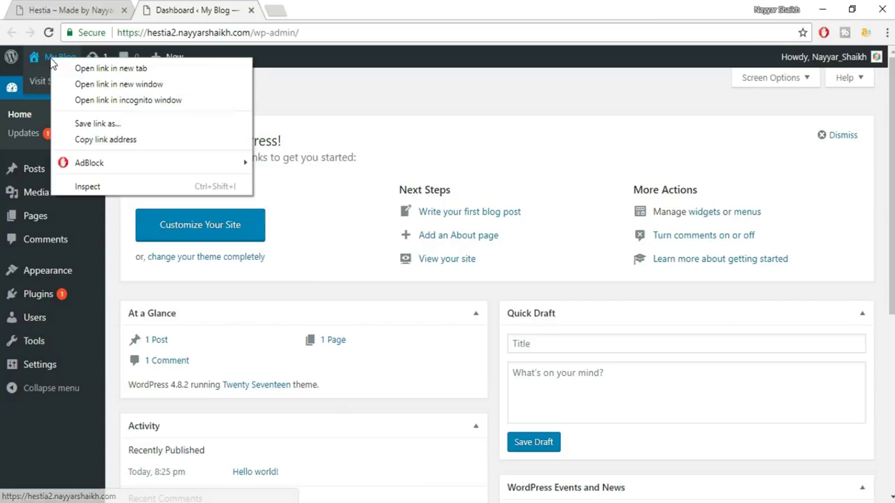
left_click(103, 68)
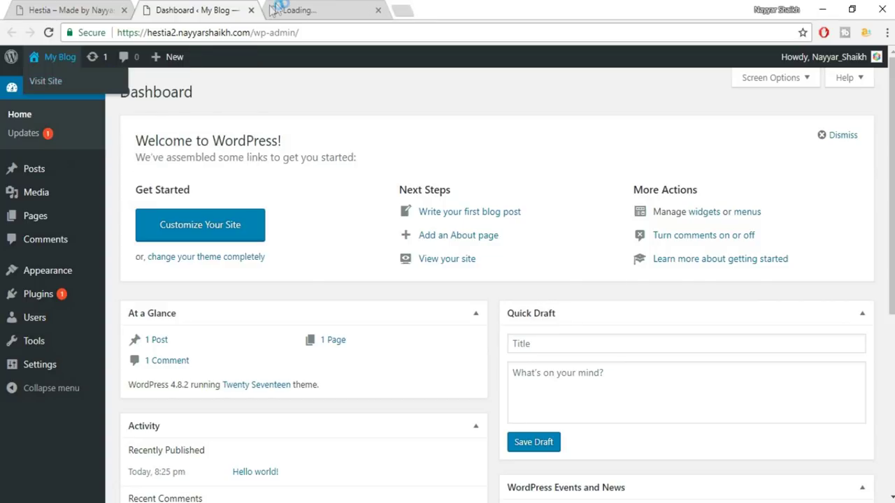
left_click(307, 10)
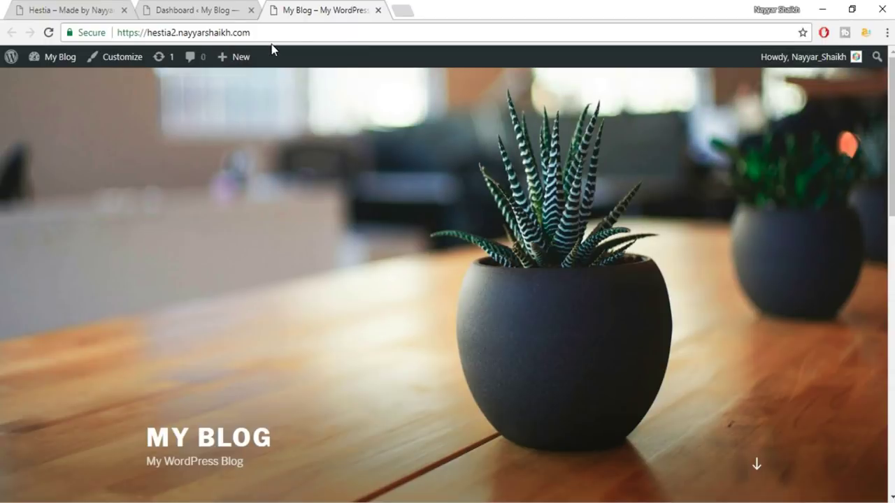
scroll(447, 280, "down", 5)
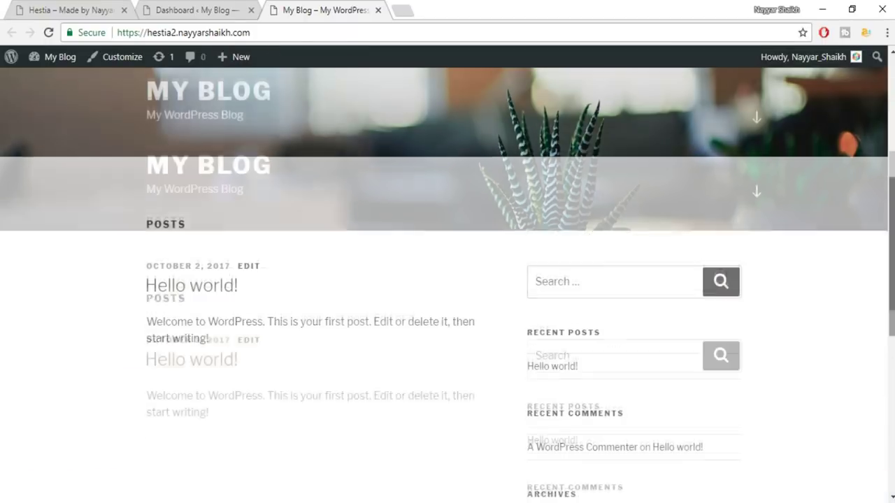
scroll(448, 279, "up", 4)
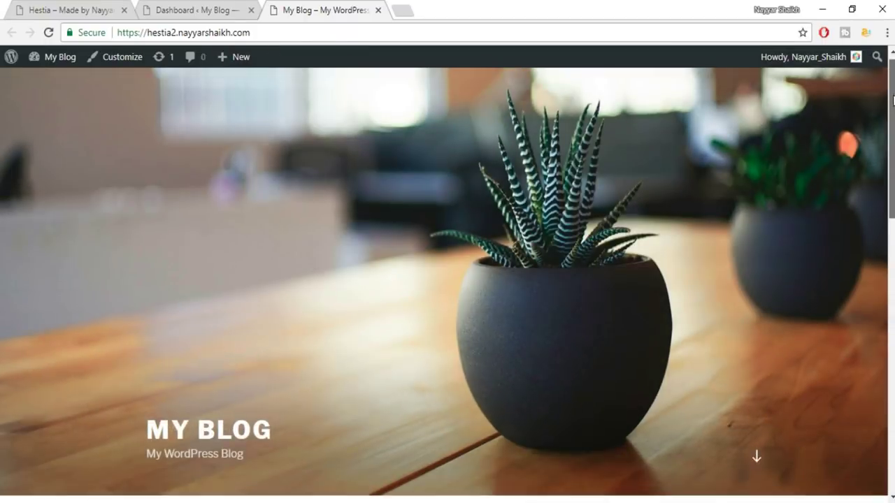
scroll(448, 280, "down", 7)
scroll(889, 280, "down", 3)
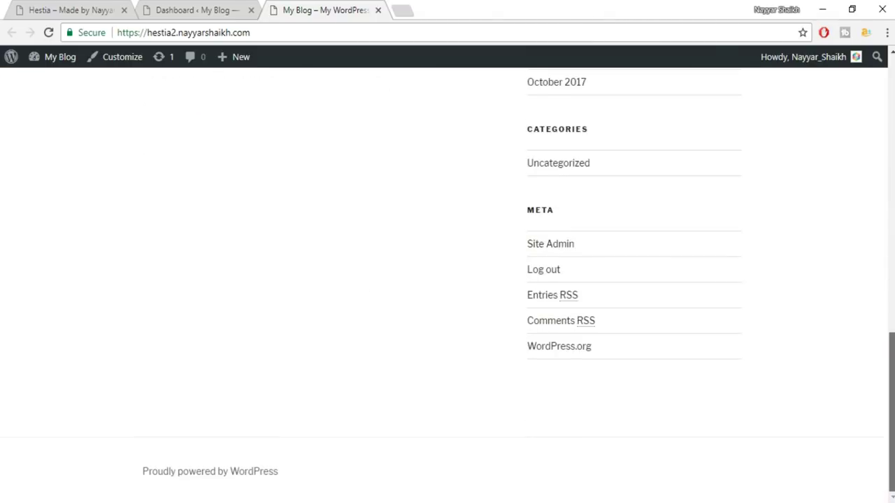
scroll(889, 89, "up", 10)
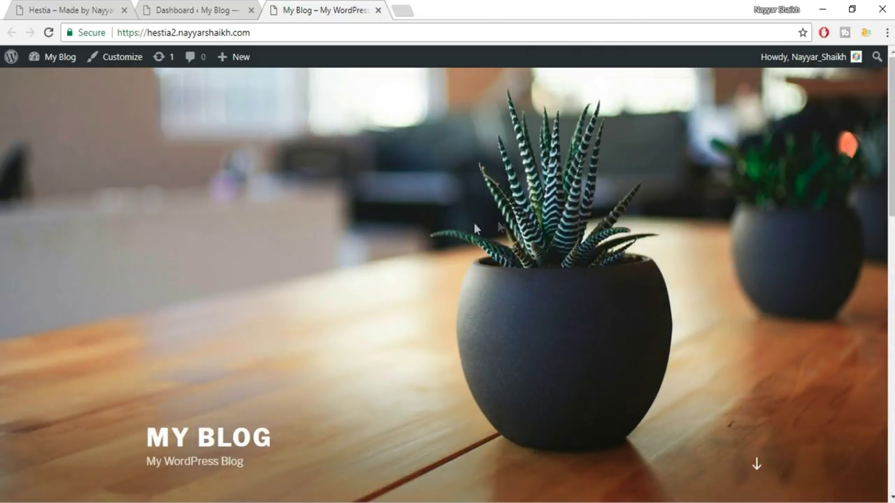
mouse_move(891, 140)
left_mouse_down()
mouse_move(892, 412)
mouse_move(892, 137)
left_mouse_up()
Look over the Hestia demo site, then go back to the Dashboard tab
left_click(103, 5)
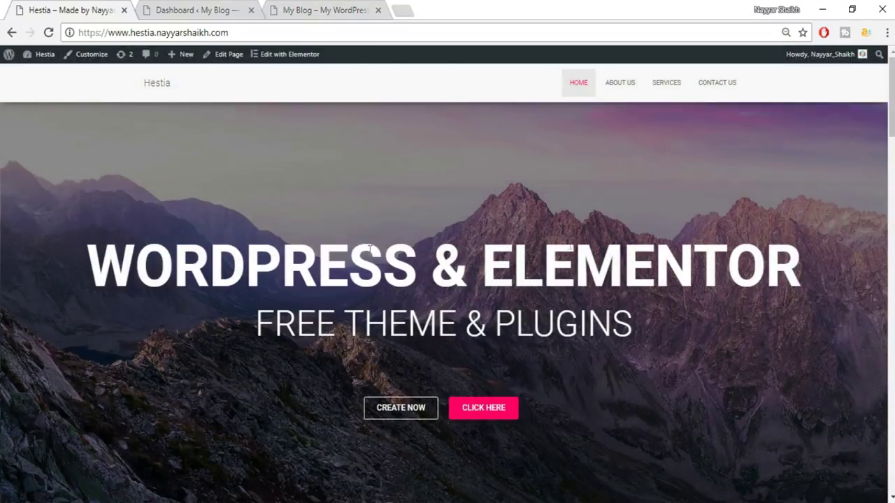
scroll(447, 301, "down", 15)
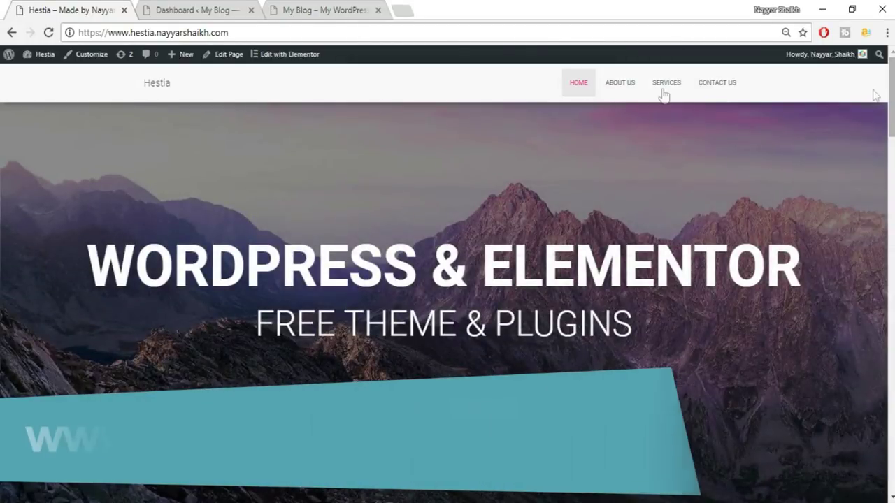
left_click(236, 7)
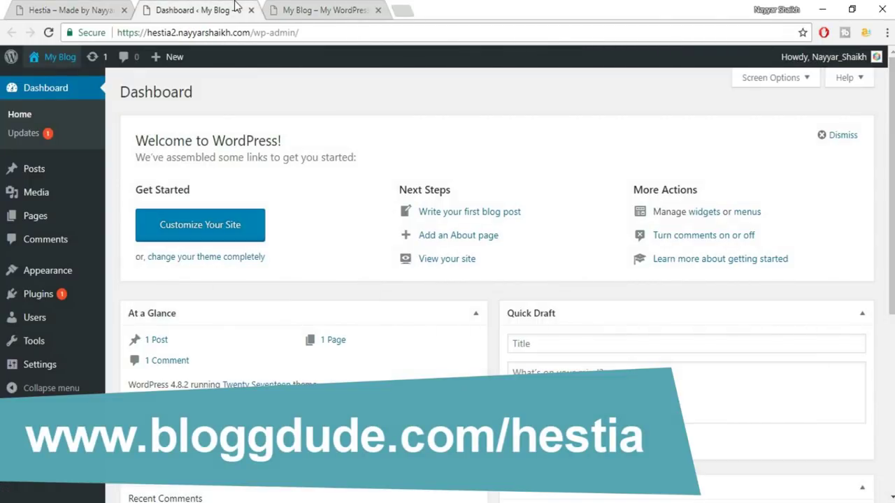
Load bloggdude.com/hestia in a new browser tab
left_click(413, 8)
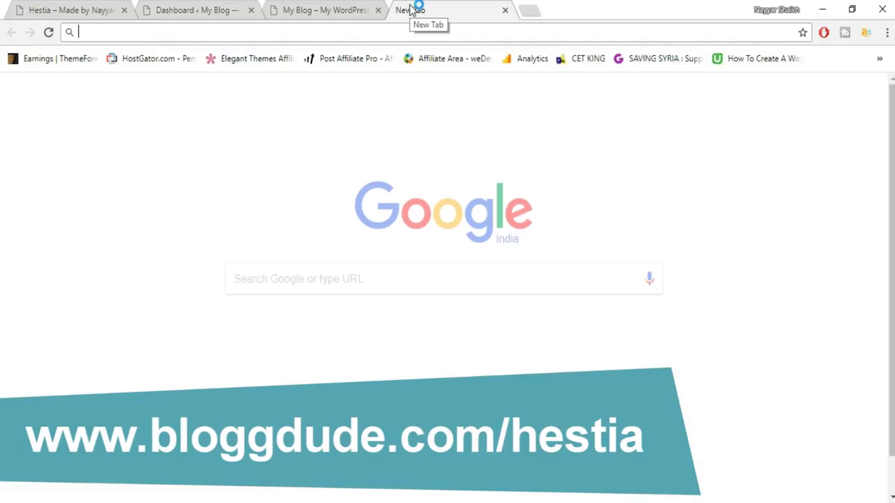
type("bloggdude.com/hestia")
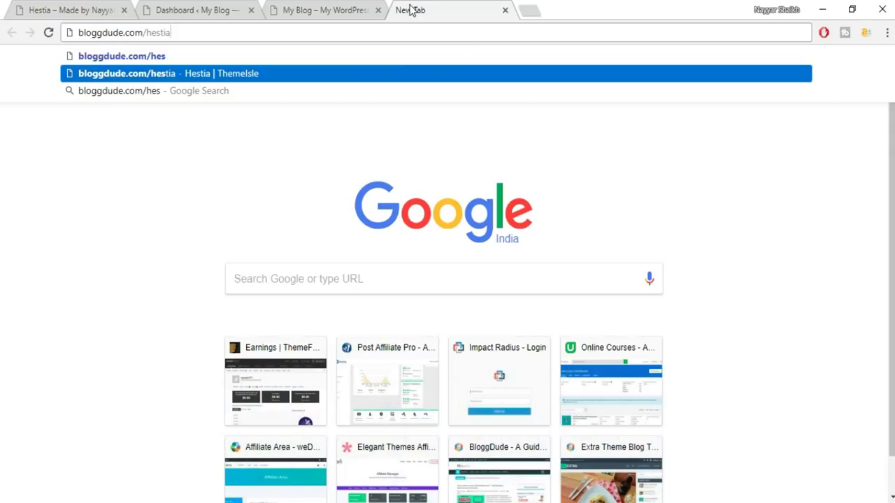
key("Return")
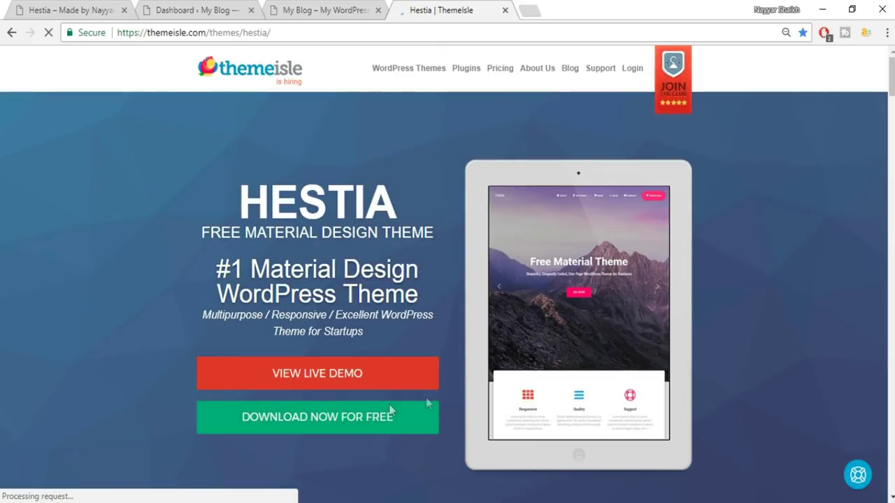
scroll(353, 422, "down", 1)
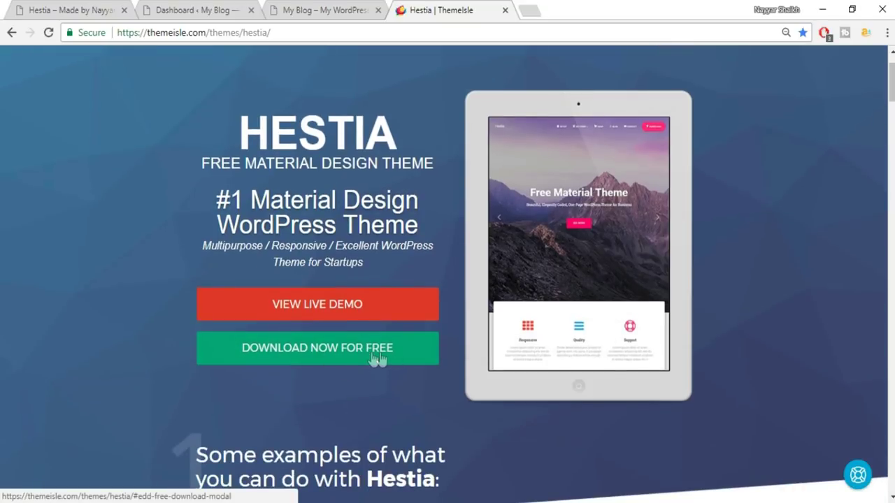
Request the free Hestia download with the account e-mail and open the downloadable files list
left_click(380, 362)
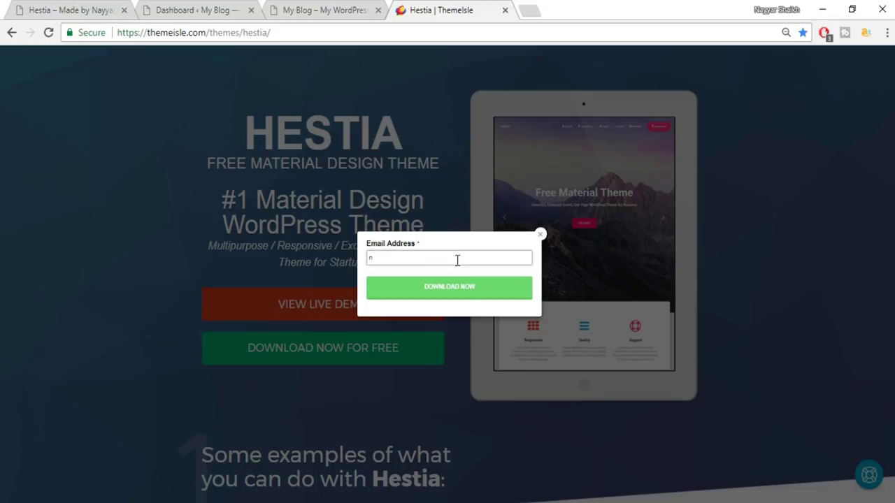
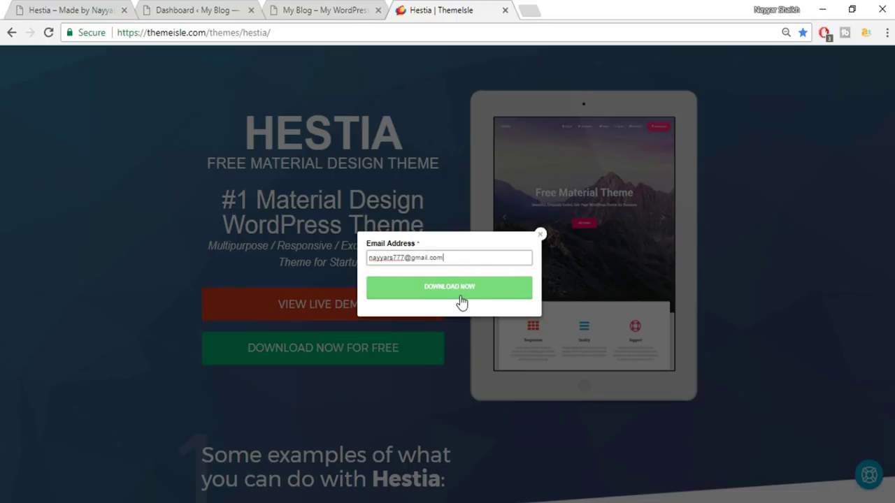
left_click(461, 302)
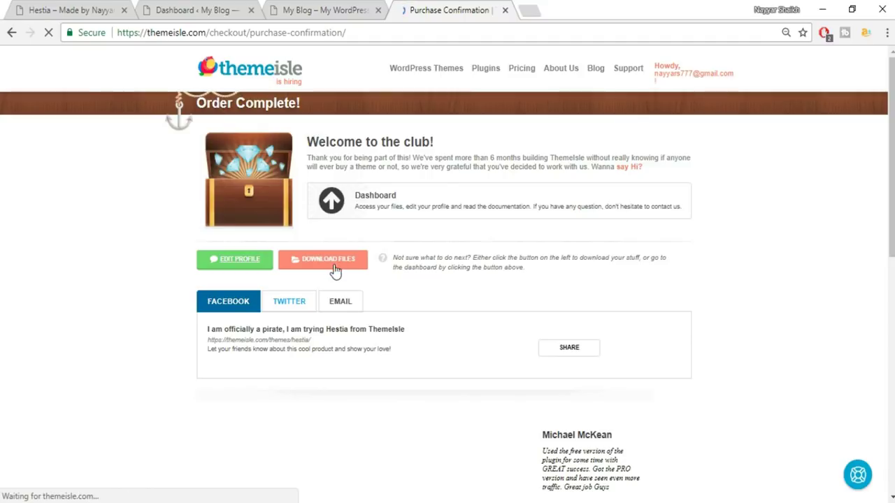
left_click(336, 271)
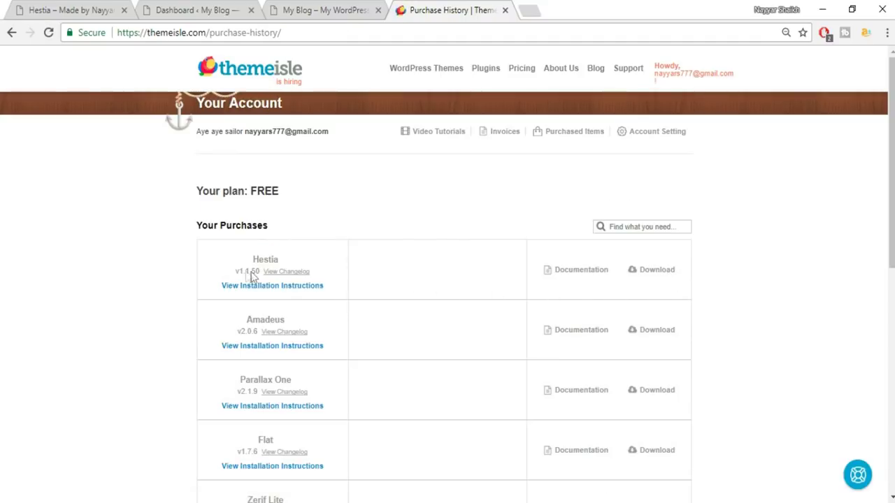
left_click_drag(254, 259, 296, 263)
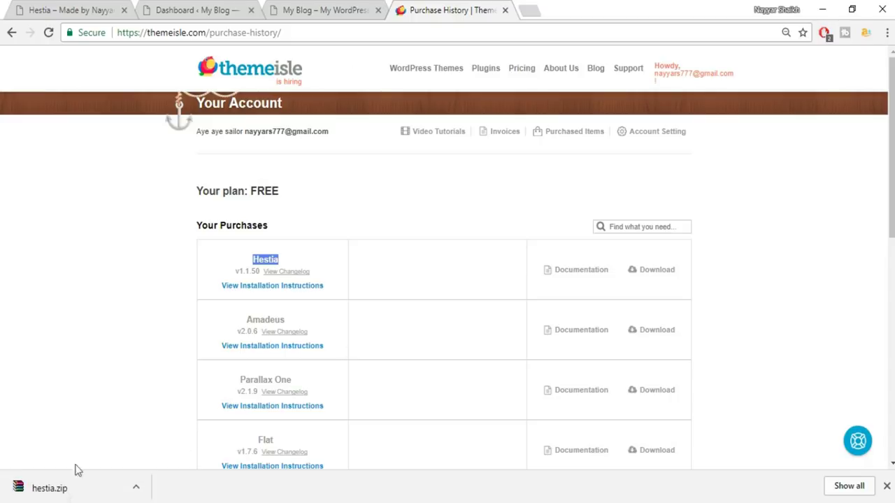
Upload hestia.zip from Downloads via Themes > Add New > Upload Theme and install it
left_click(193, 12)
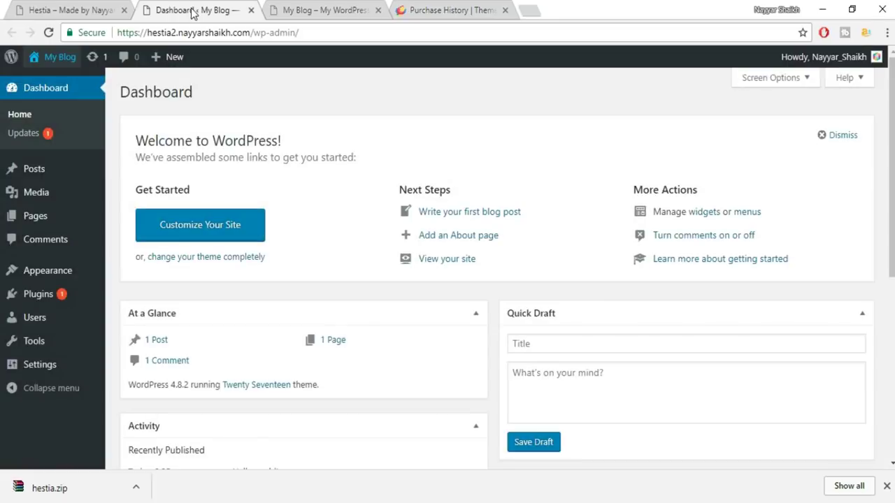
mouse_move(62, 277)
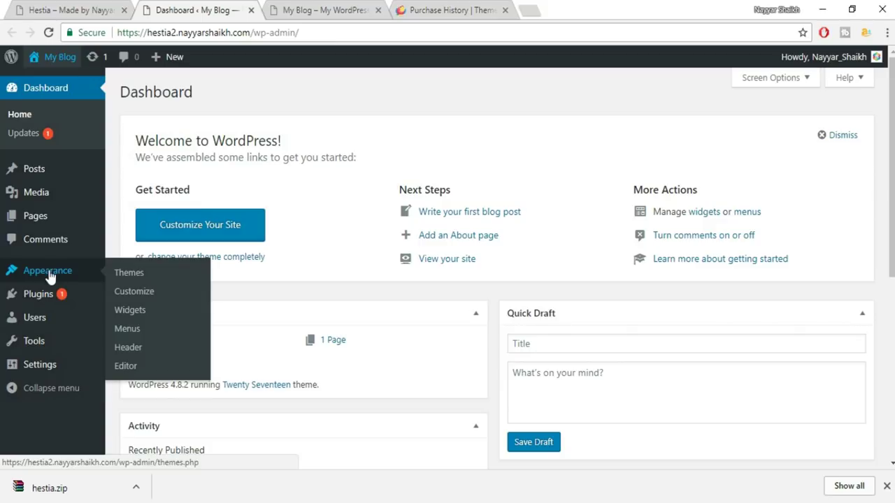
left_click(49, 276)
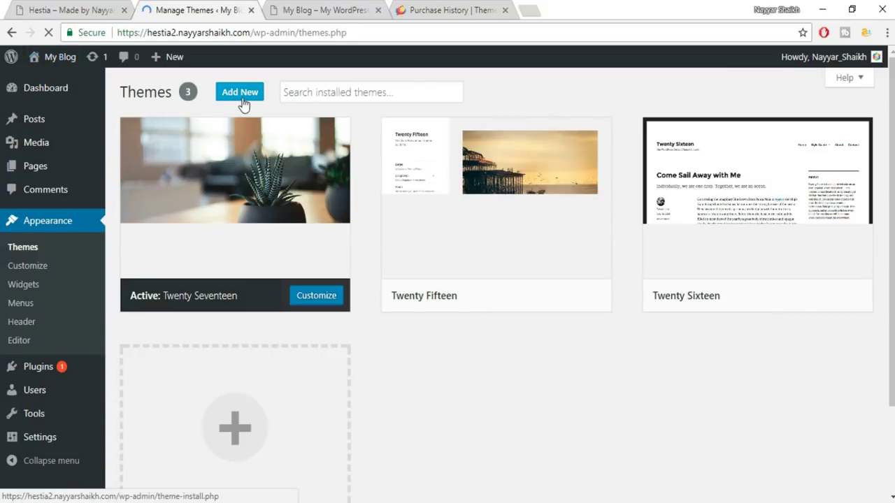
left_click(240, 98)
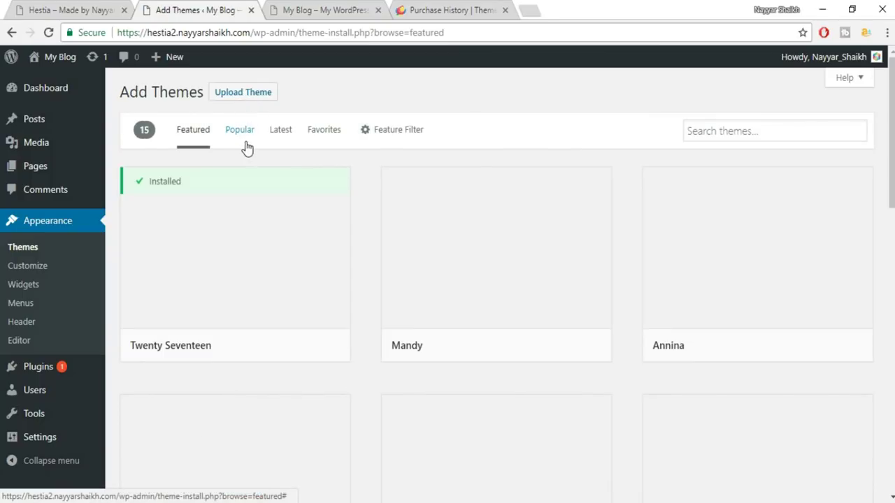
left_click(245, 100)
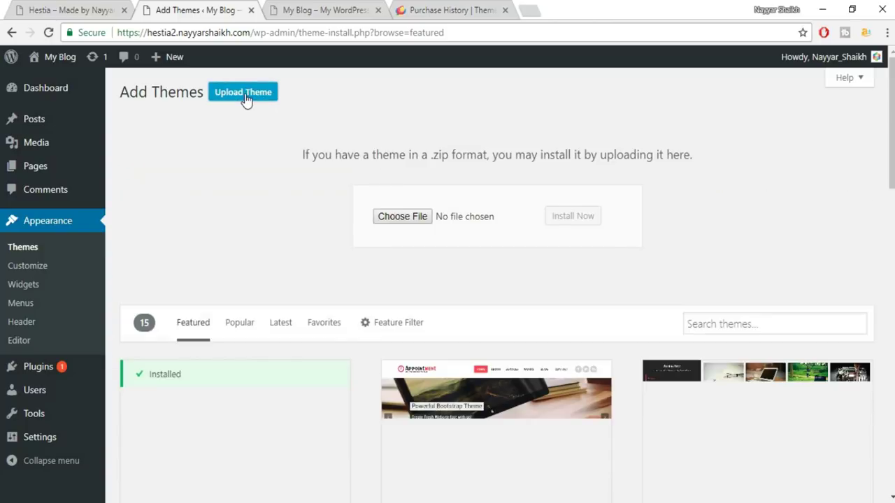
left_click(413, 220)
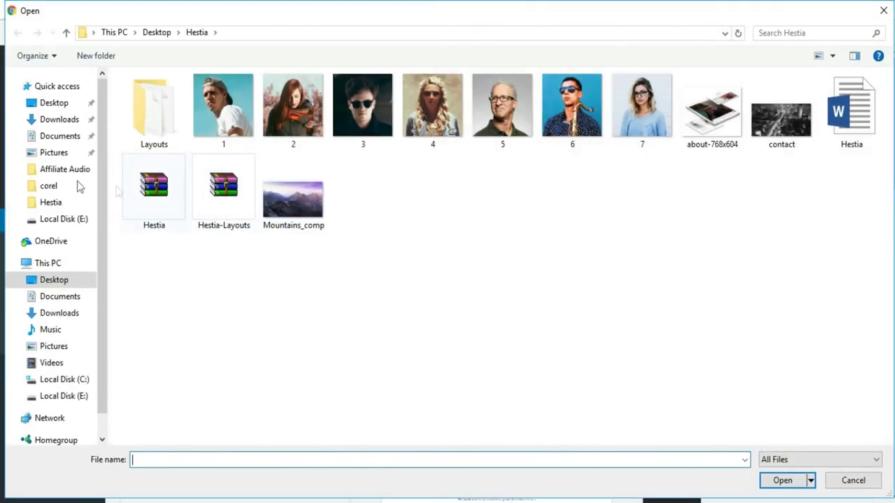
left_click(60, 120)
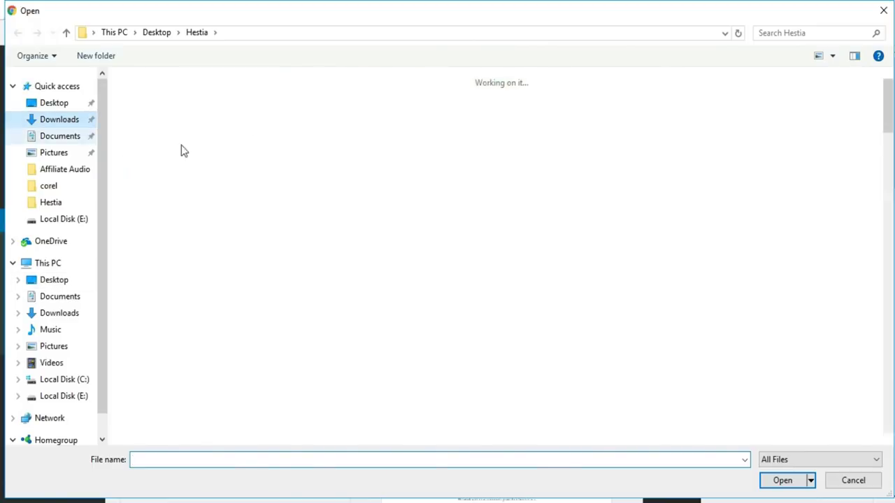
left_click(685, 111)
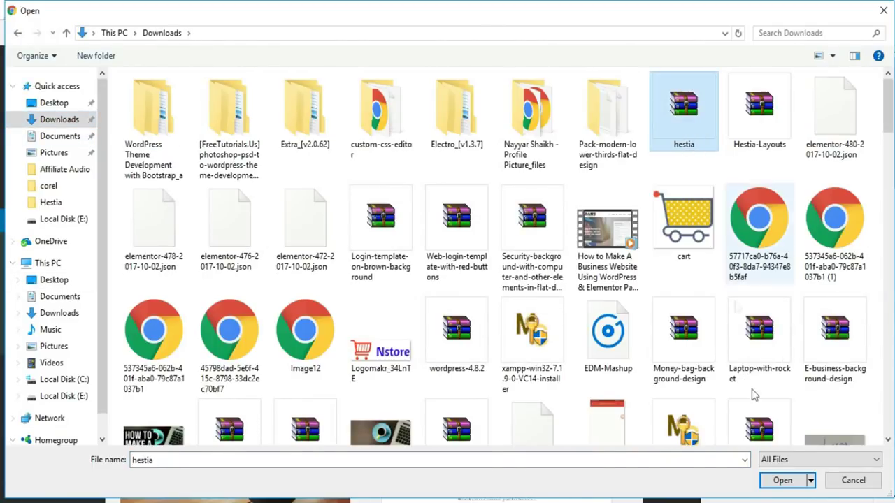
left_click(793, 484)
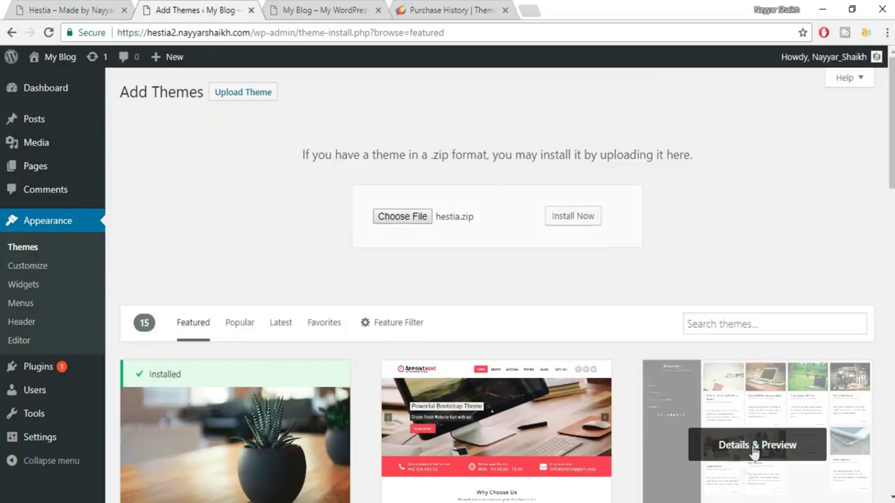
left_click(579, 217)
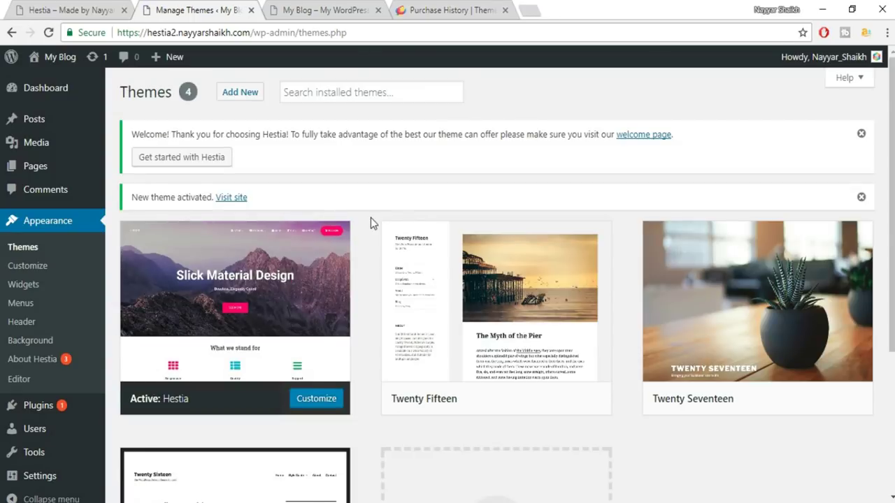
Delete Twenty Fifteen, Twenty Seventeen and Twenty Sixteen from their Theme Details, confirming each
scroll(180, 234, "down", 1)
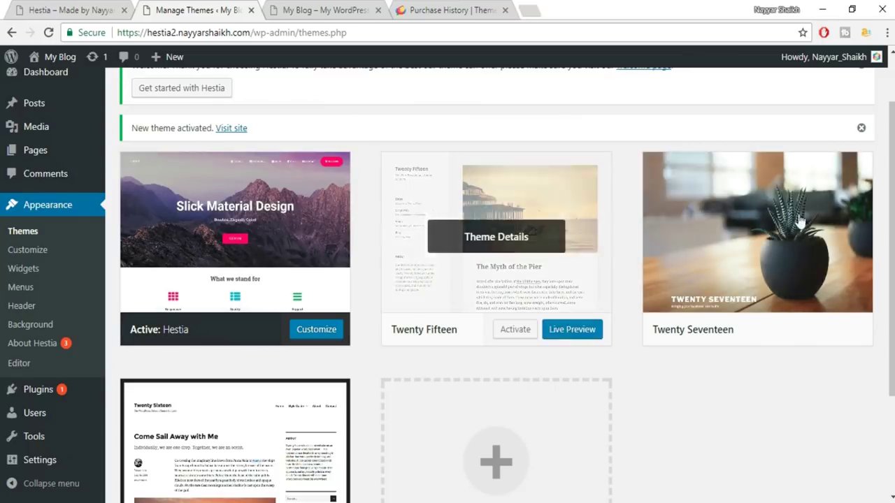
left_click(549, 247)
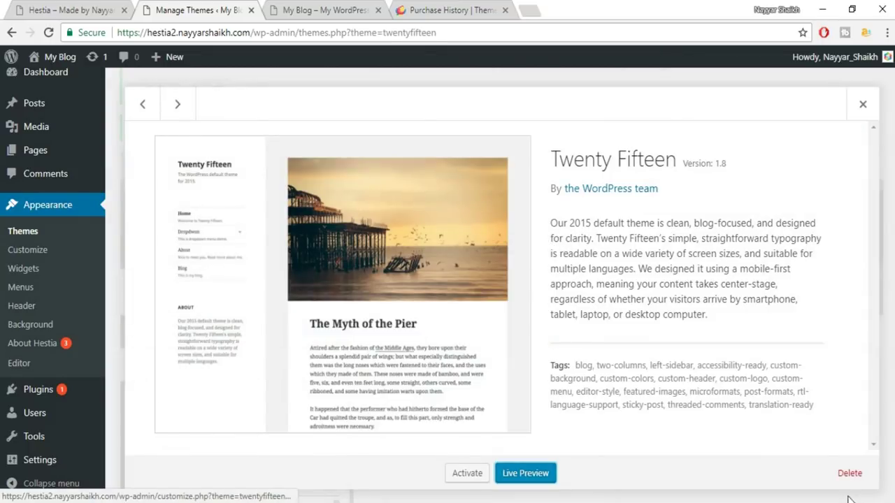
left_click(849, 474)
left_click(505, 128)
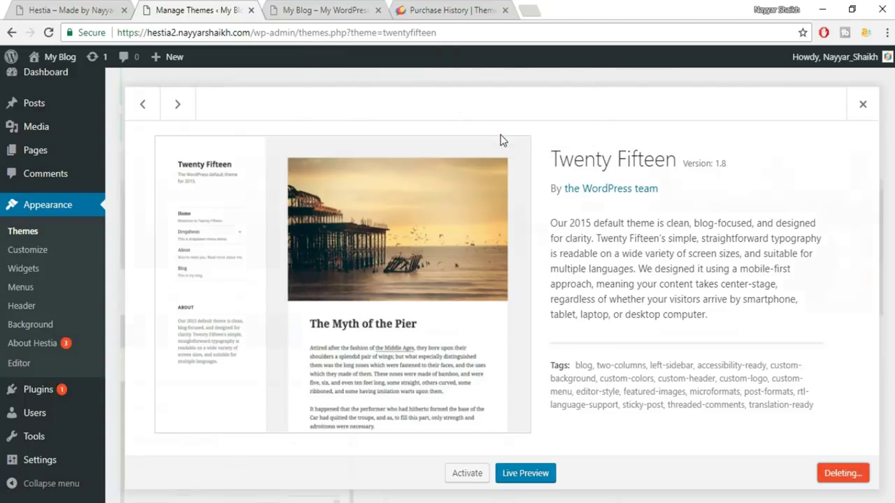
left_click(535, 219)
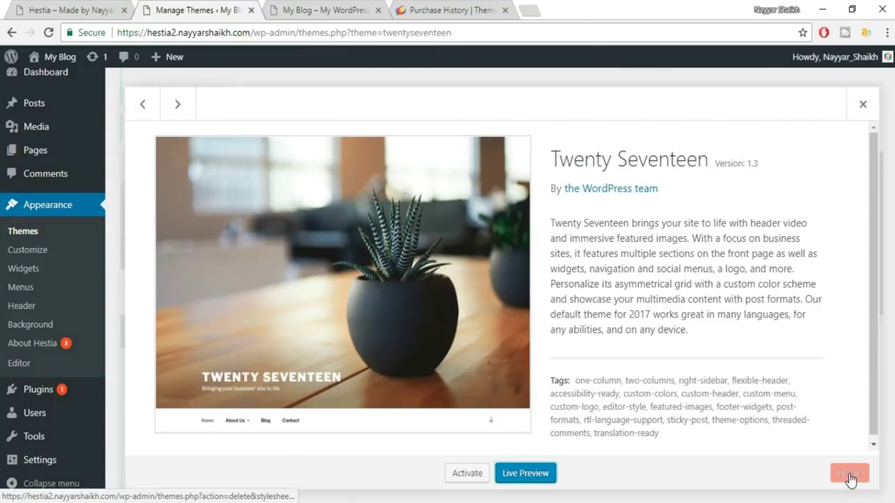
left_click(849, 474)
left_click(496, 128)
left_click(498, 231)
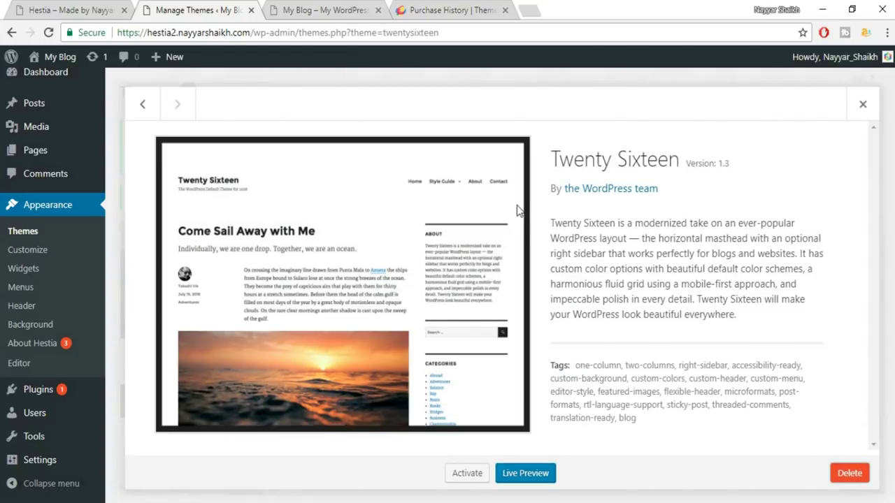
left_click(850, 474)
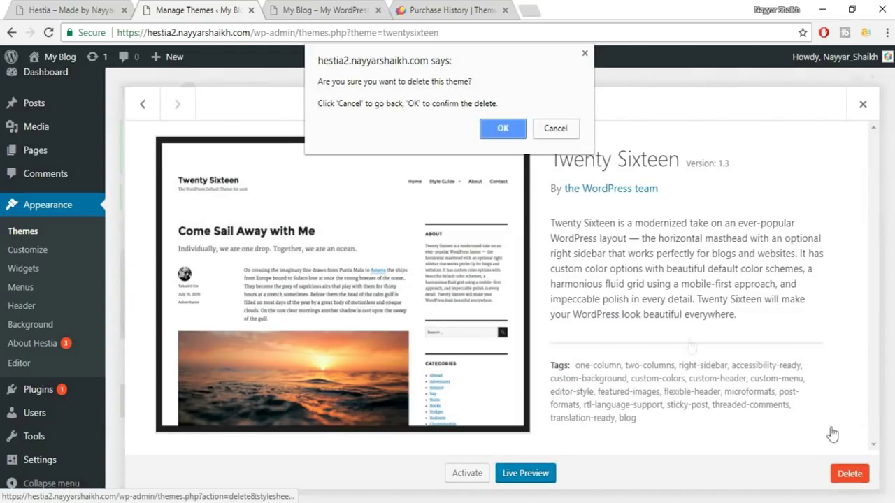
left_click(506, 128)
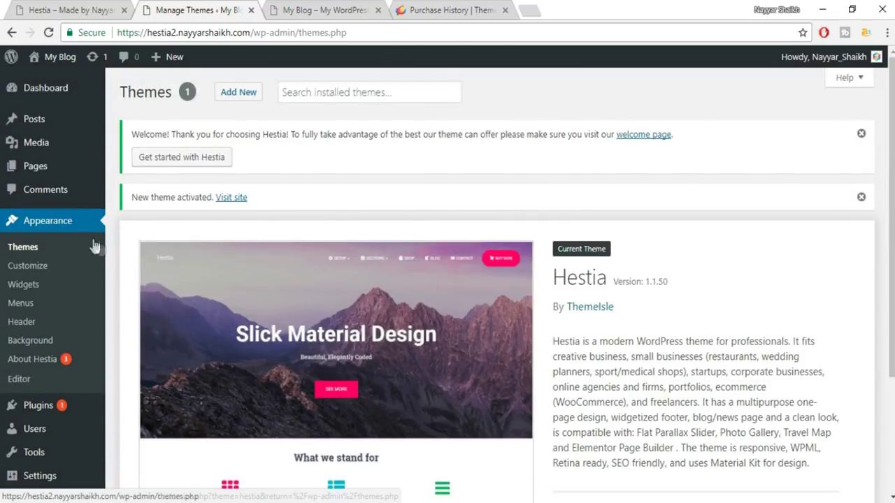
Install and activate ThemeIsle Companion and Pirate Forms from Hestia's recommended actions
left_click(49, 362)
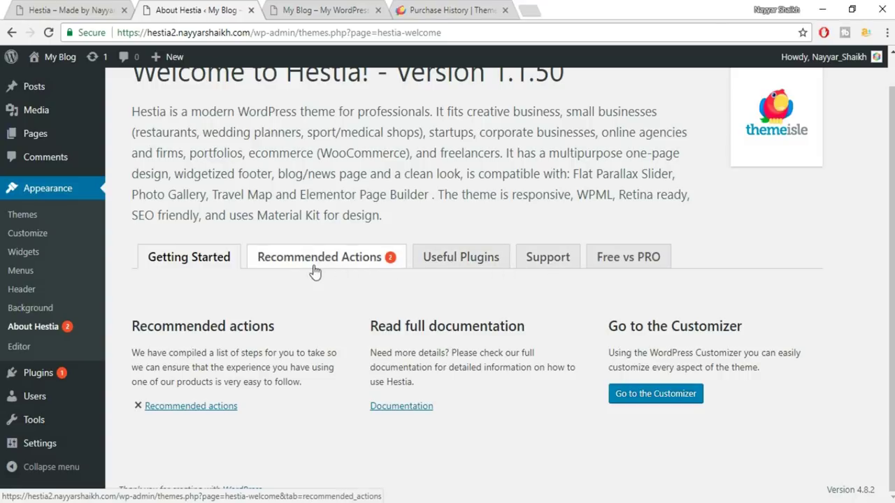
left_click(344, 269)
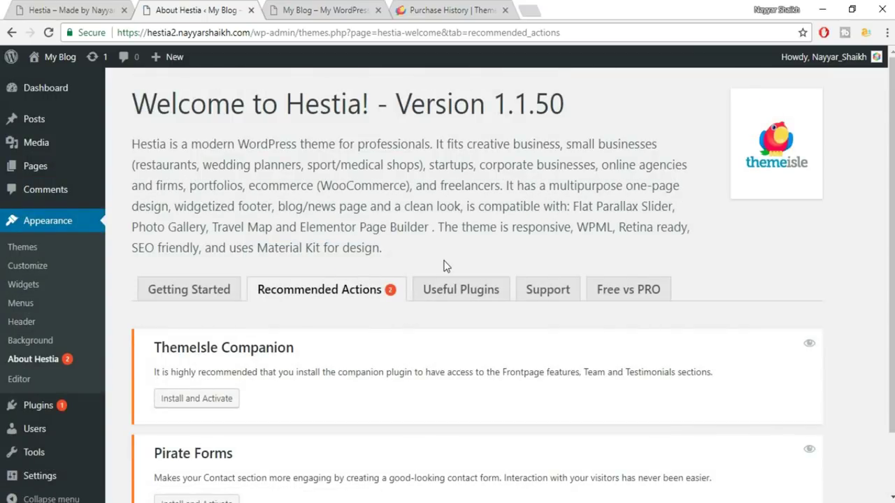
scroll(443, 265, "down", 2)
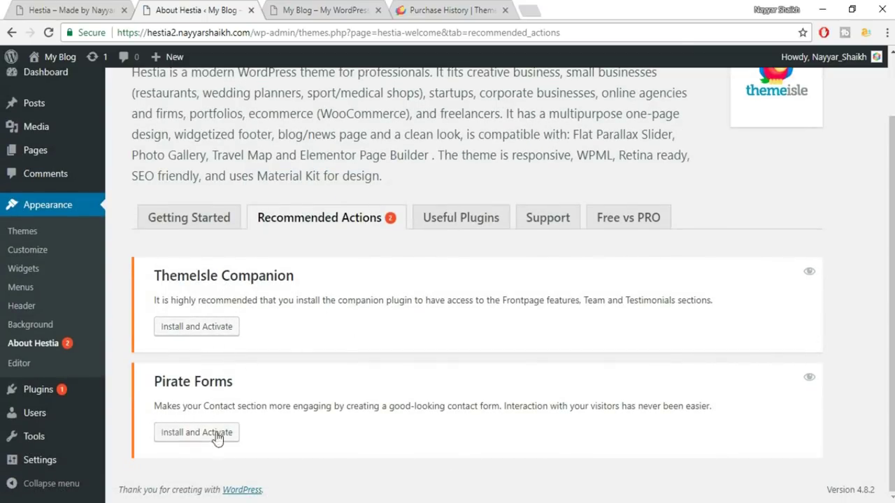
left_click(221, 337)
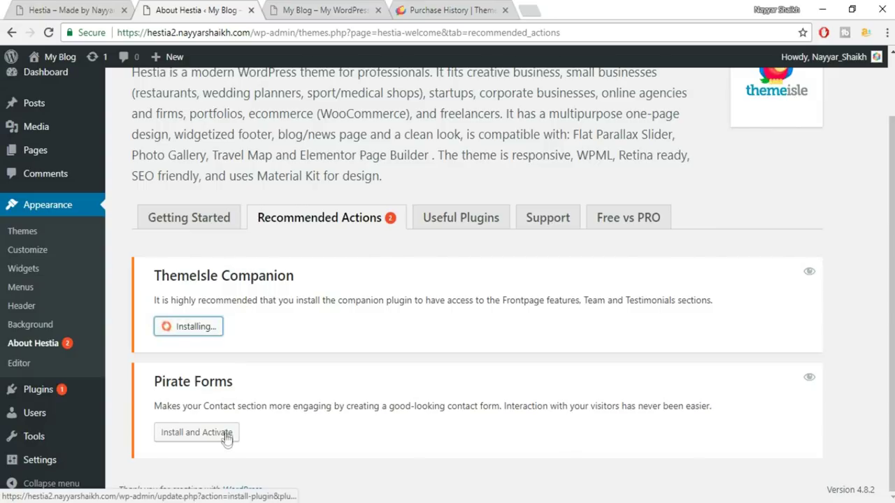
left_click(223, 434)
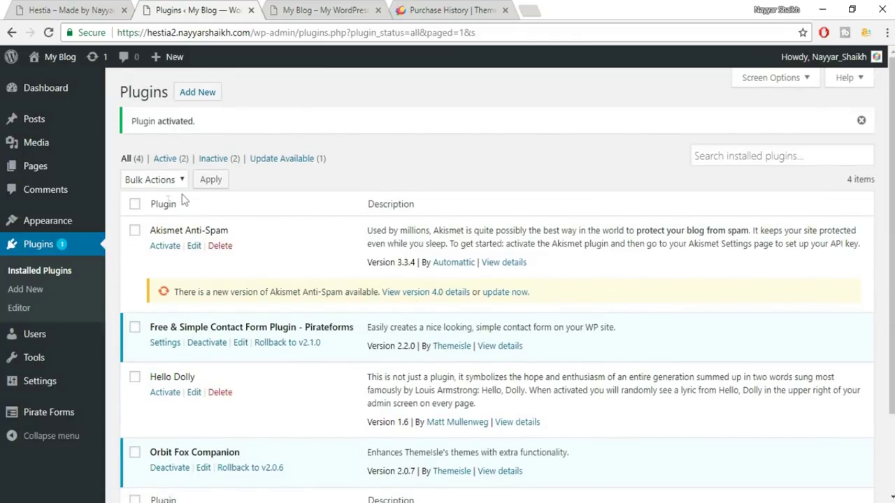
Install and activate Elementor Page Builder and TranslatePress from Hestia's Useful Plugins
left_click(10, 32)
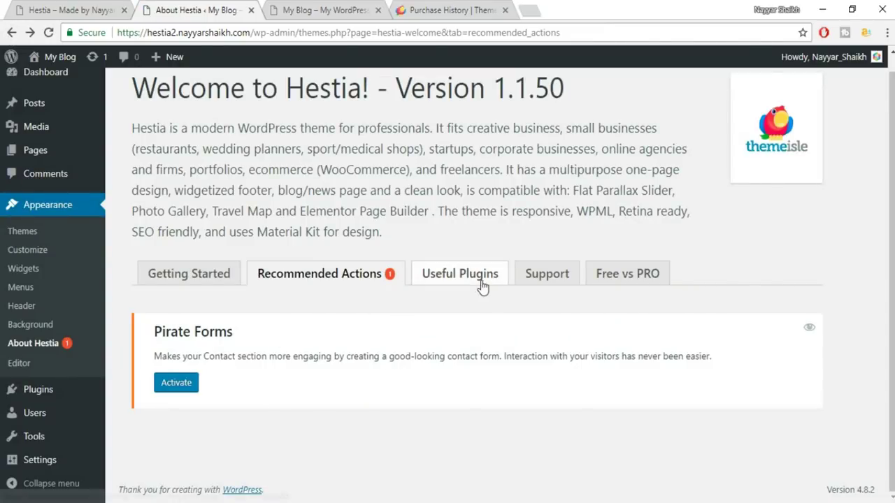
left_click(481, 286)
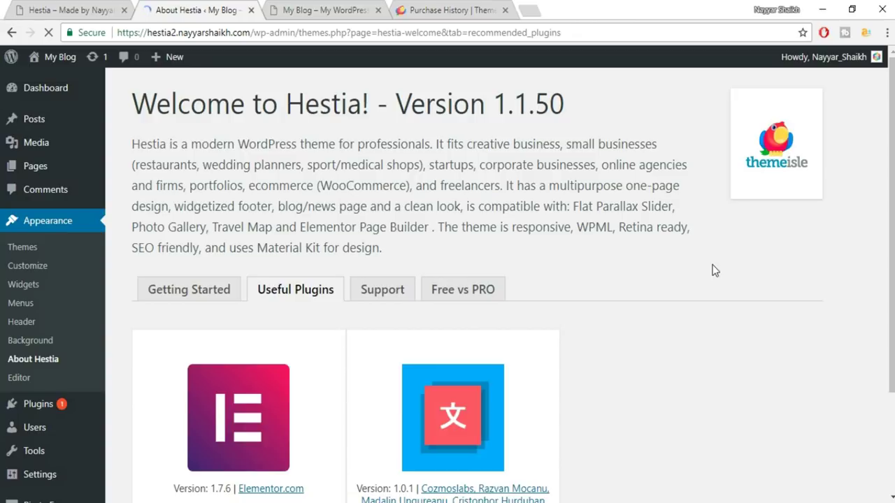
scroll(714, 270, "down", 2)
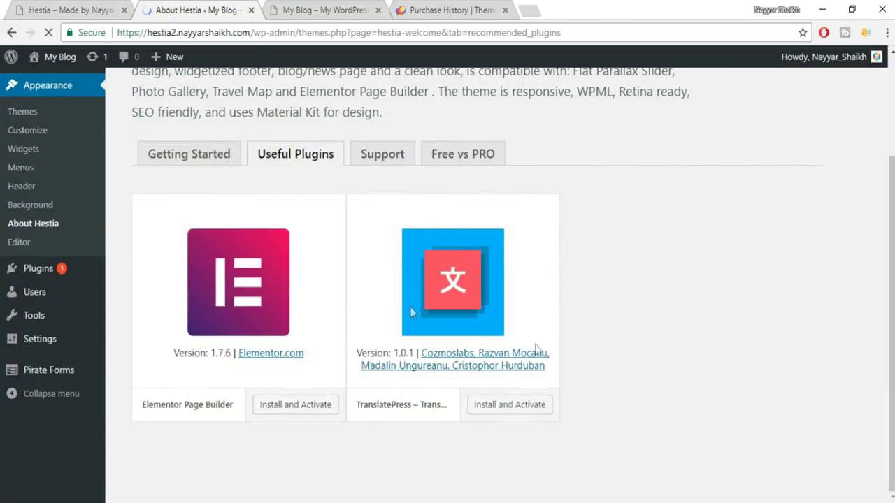
left_click(290, 411)
left_click(517, 407)
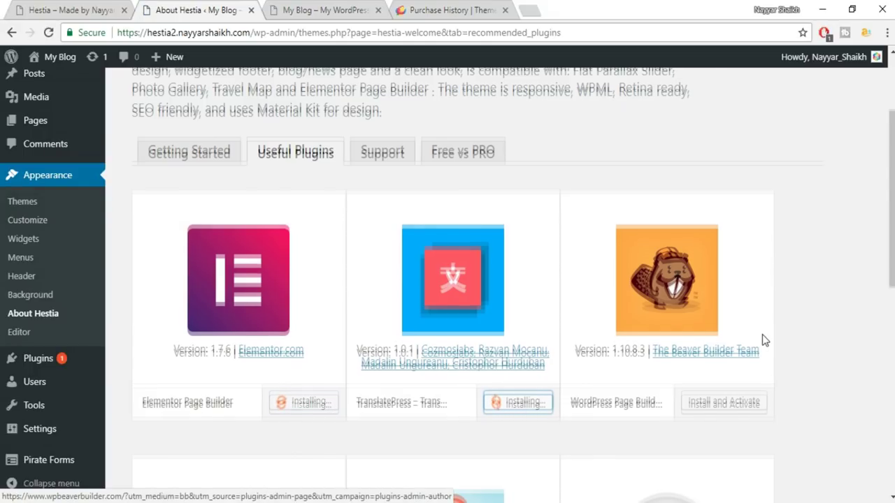
scroll(762, 334, "down", 3)
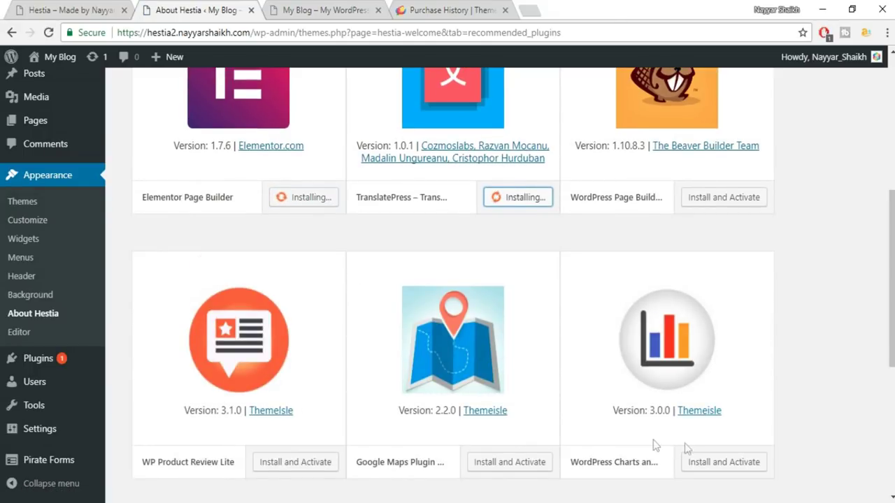
scroll(266, 430, "up", 2)
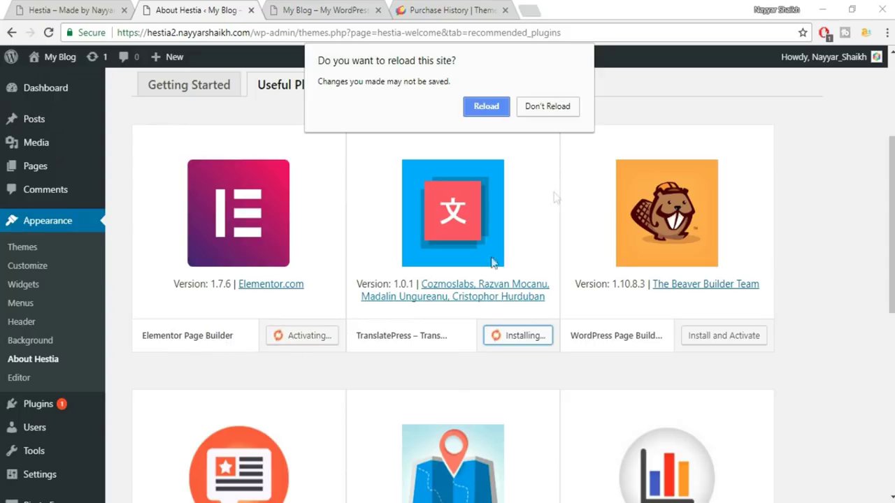
left_click(550, 107)
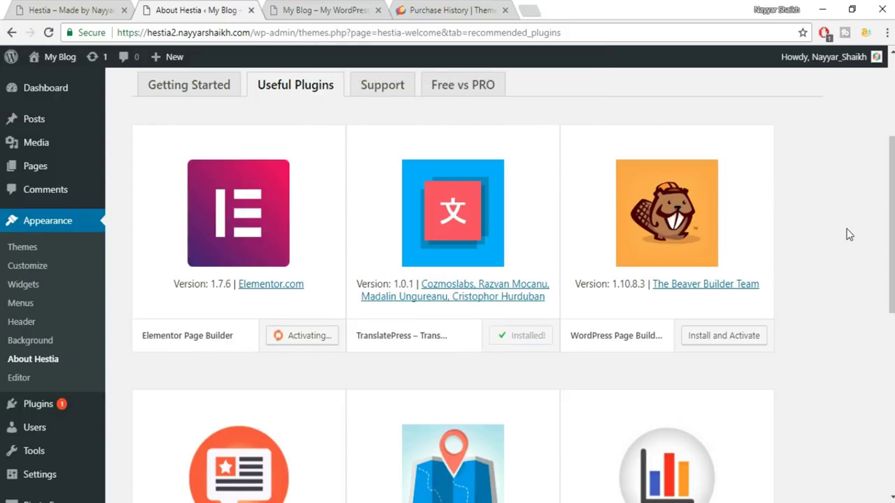
scroll(789, 231, "down", 3)
scroll(725, 403, "down", 4)
scroll(725, 403, "up", 1)
scroll(727, 404, "down", 1)
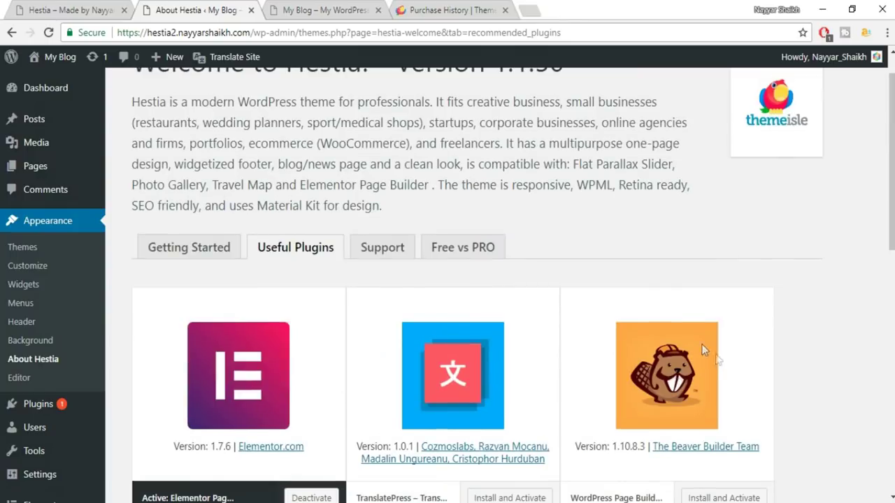
scroll(840, 358, "down", 1)
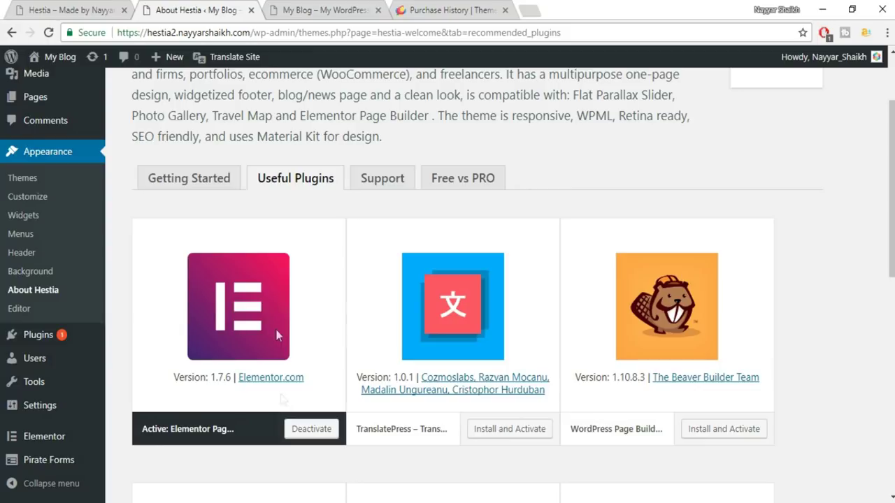
left_click(356, 7)
left_click(49, 33)
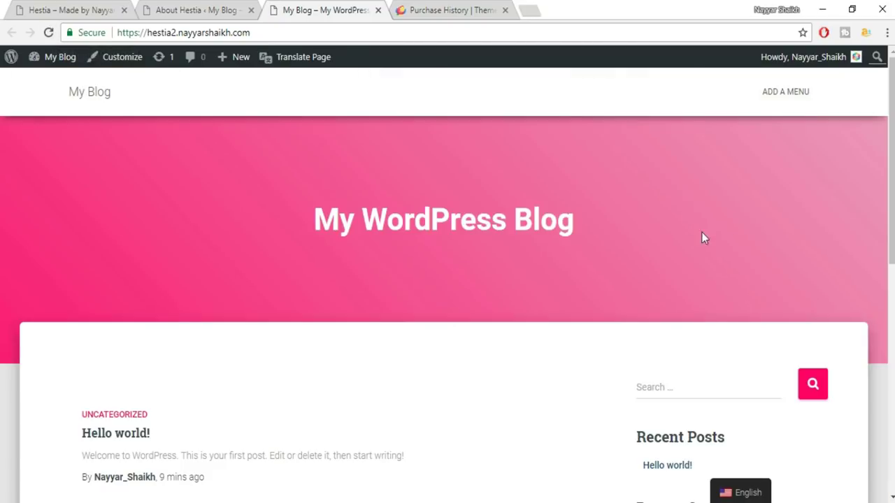
scroll(704, 238, "down", 2)
scroll(447, 280, "down", 6)
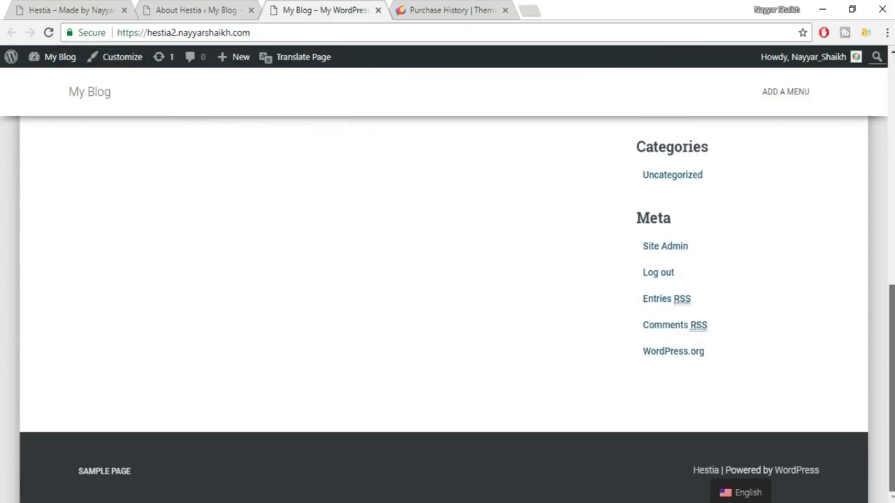
scroll(448, 279, "up", 6)
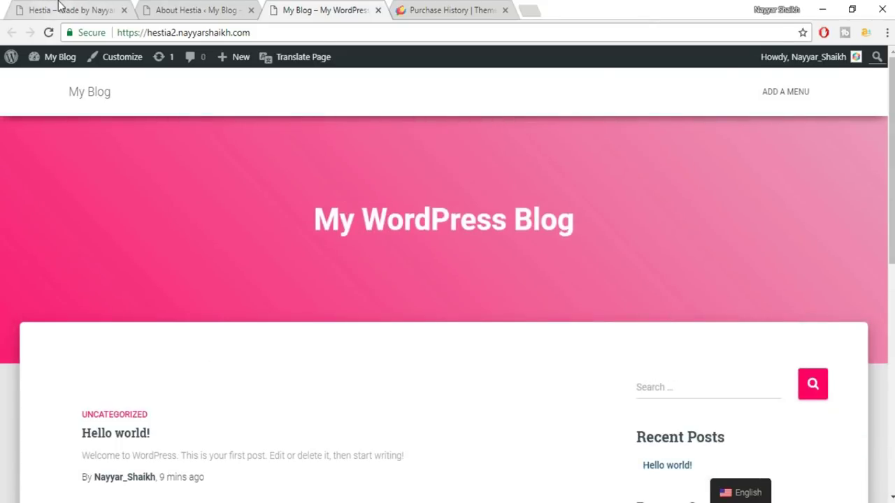
left_click(60, 10)
scroll(891, 110, "down", 6)
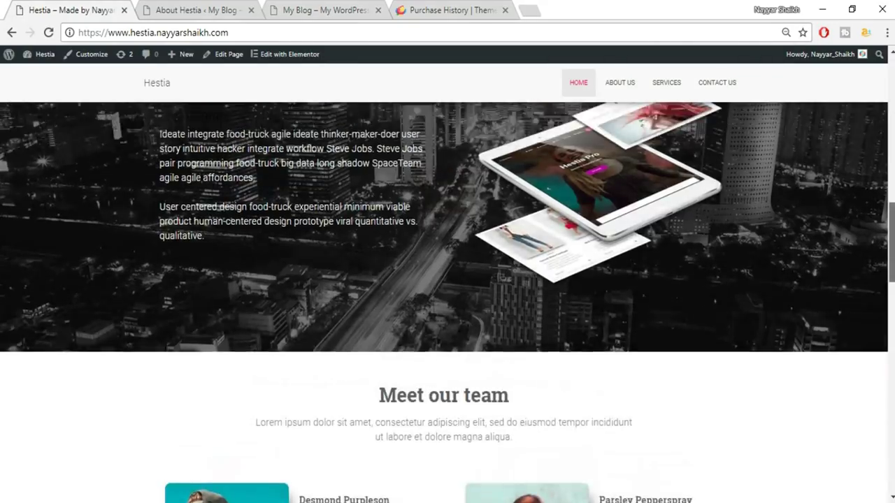
scroll(316, 500, "up", 6)
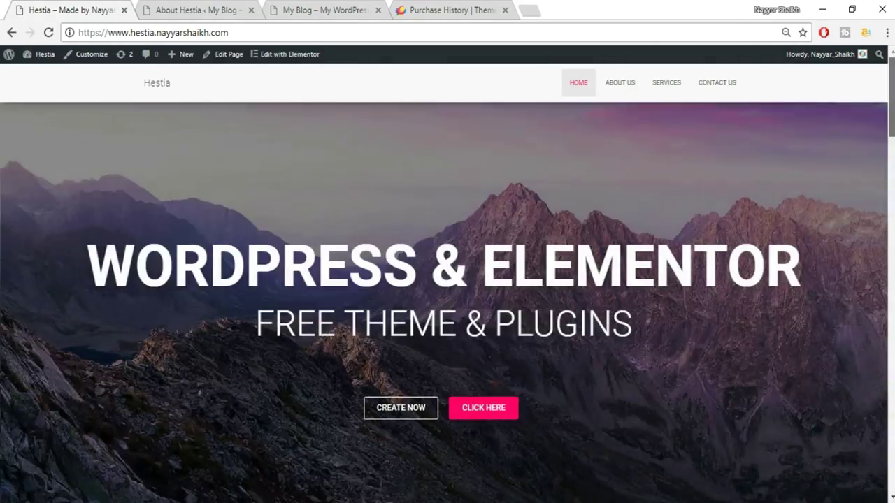
left_click(224, 5)
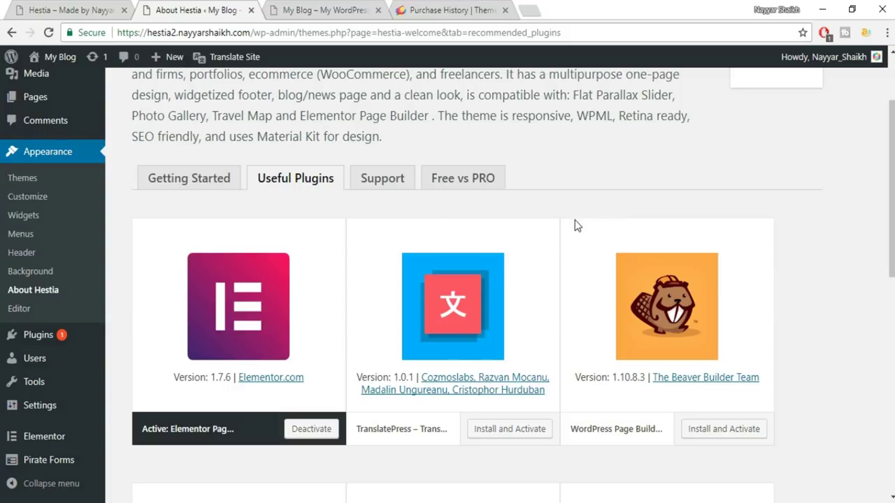
scroll(574, 223, "up", 3)
left_click(22, 7)
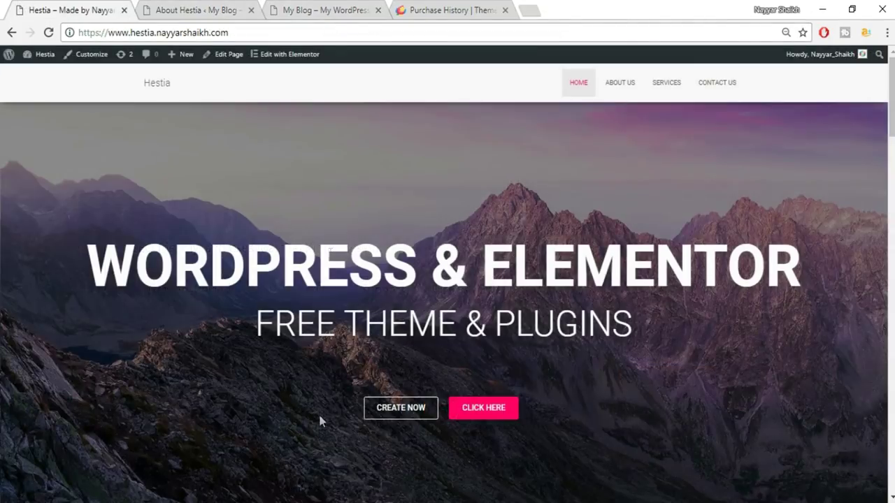
left_click(204, 9)
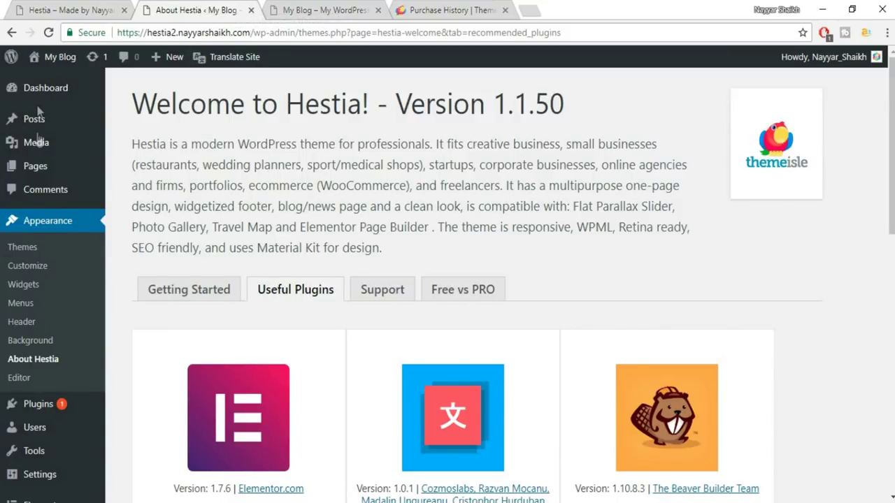
Publish a new page titled 'Home Page' with the Page Builder Full Width template
mouse_move(45, 173)
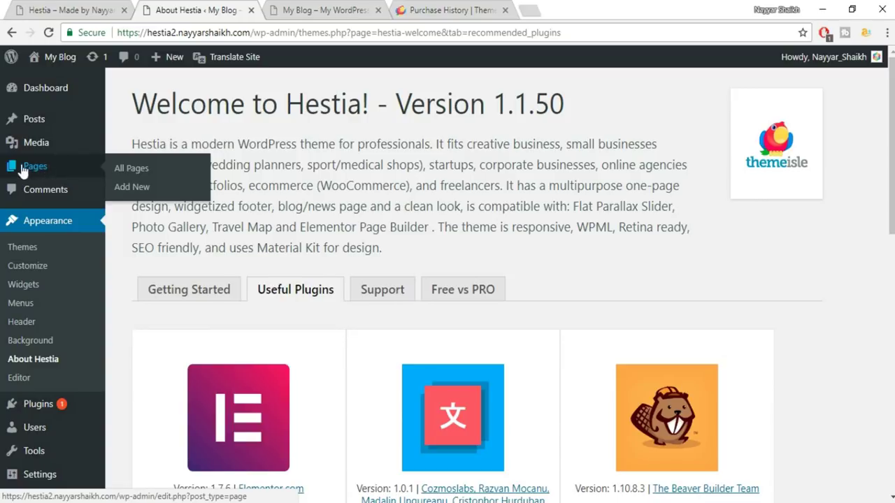
left_click(125, 187)
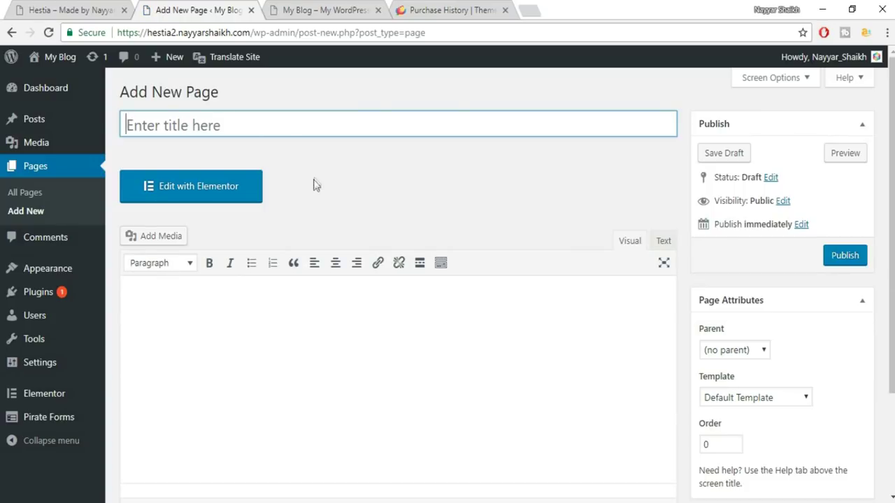
type("Hom")
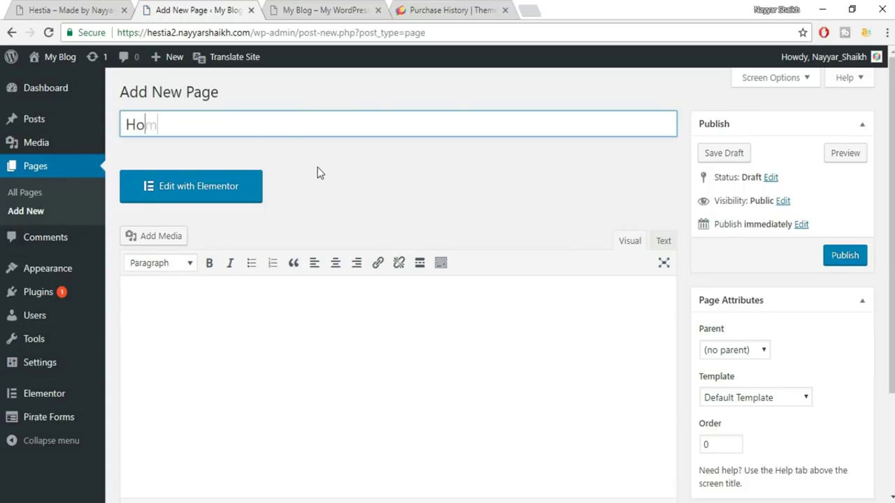
type("e Page")
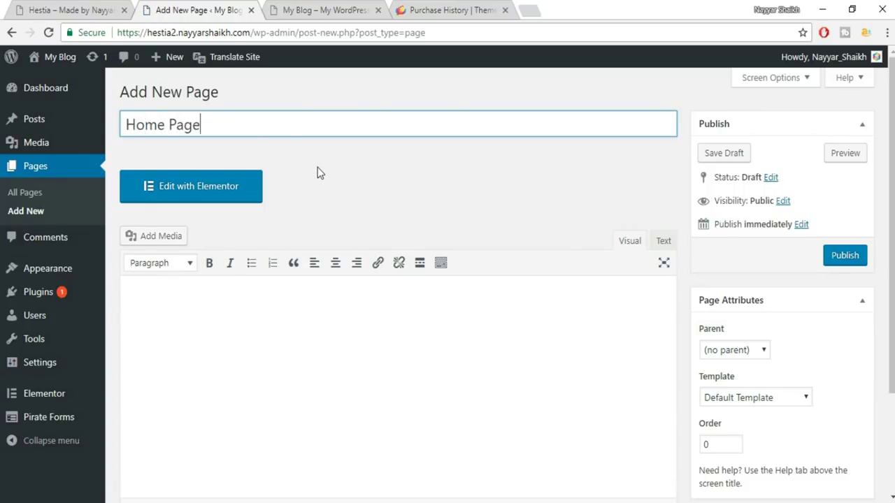
scroll(769, 259, "down", 1)
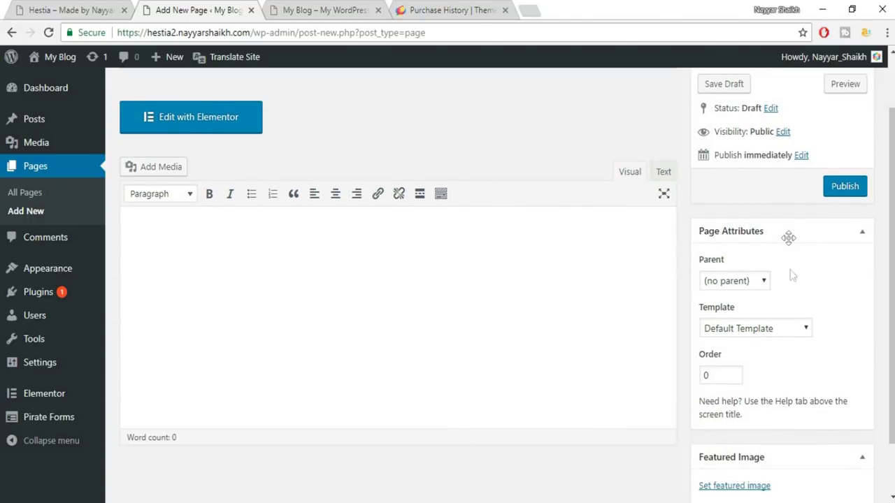
left_click(744, 332)
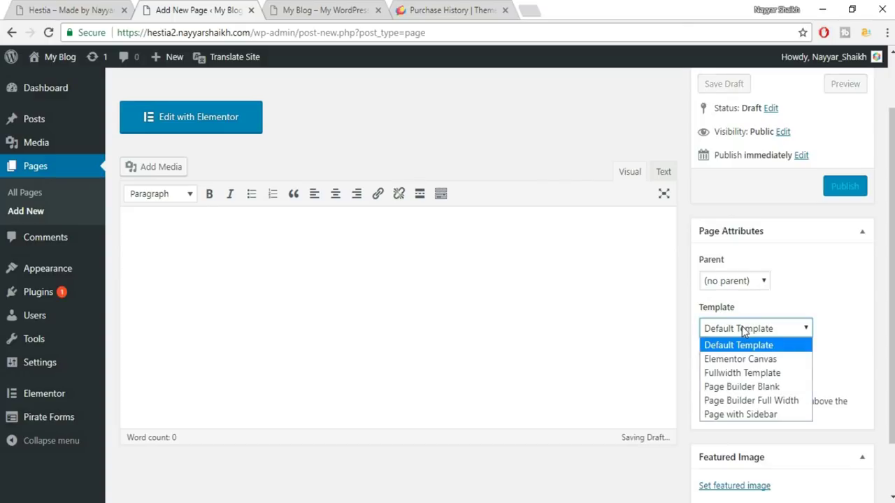
left_click(769, 401)
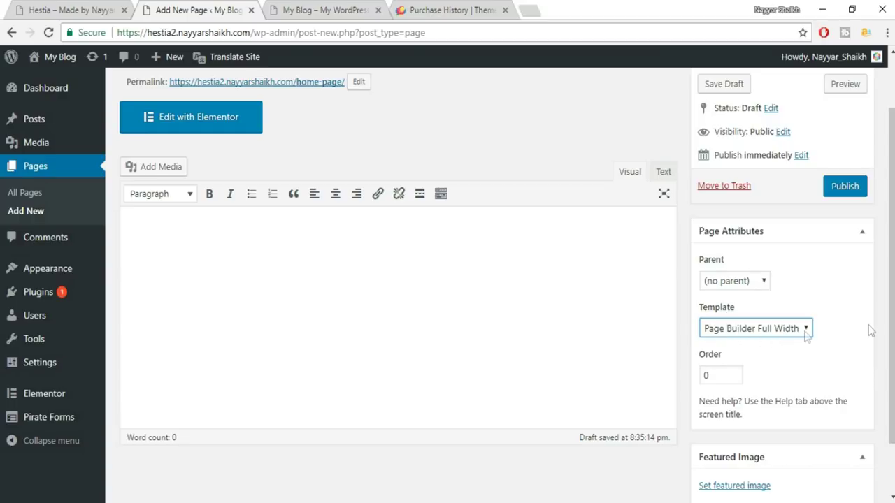
left_click(846, 186)
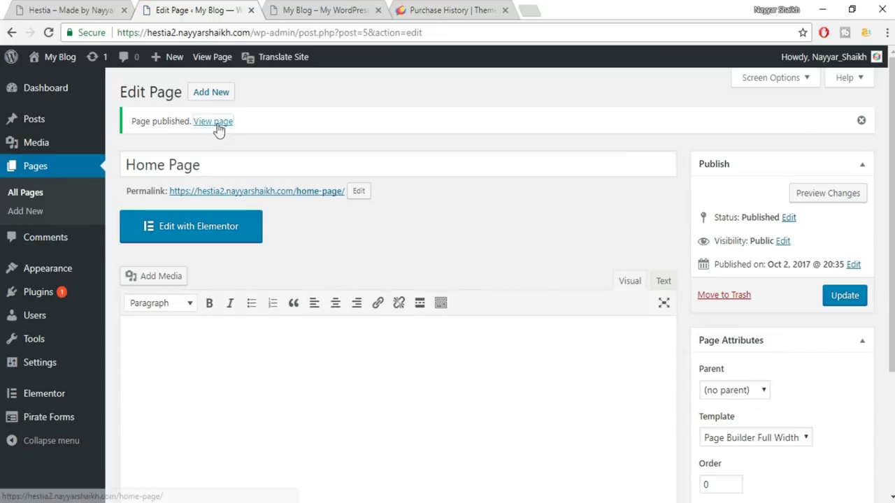
Open the published Home Page in a new tab and compare it with the Hestia demo
right_click(218, 124)
left_click(236, 132)
left_click(300, 7)
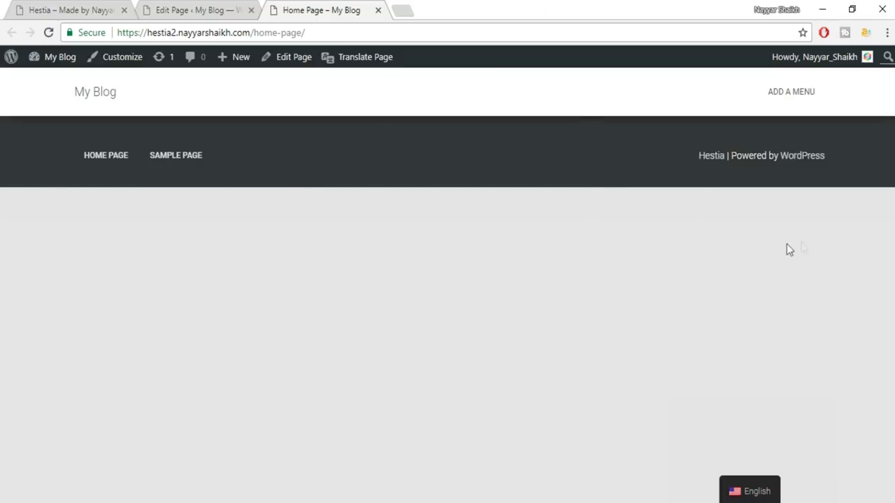
left_click(67, 9)
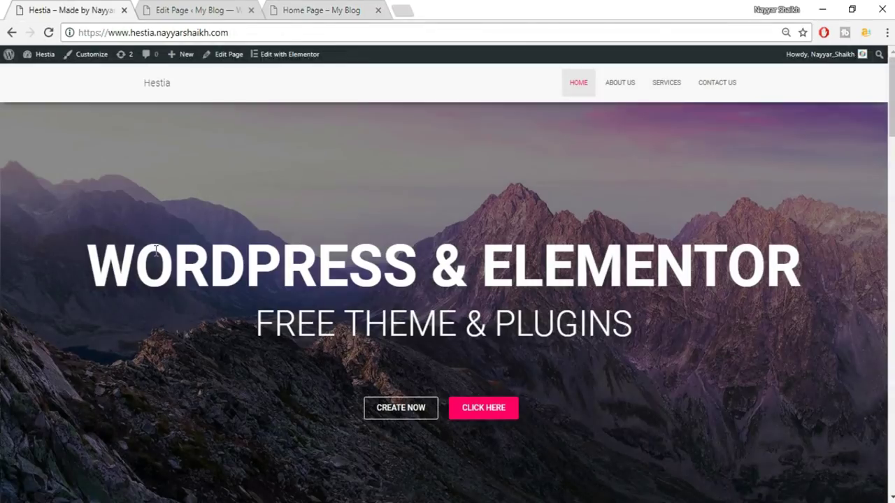
left_click(203, 8)
left_click(327, 7)
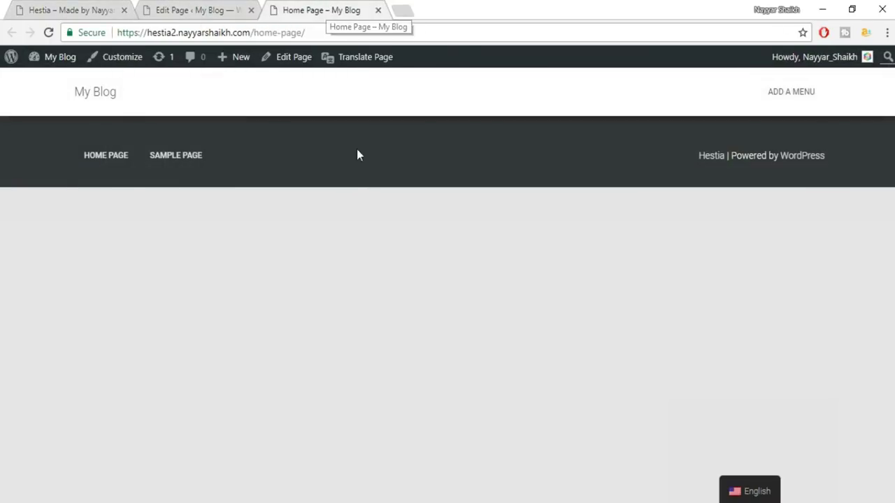
left_click(205, 7)
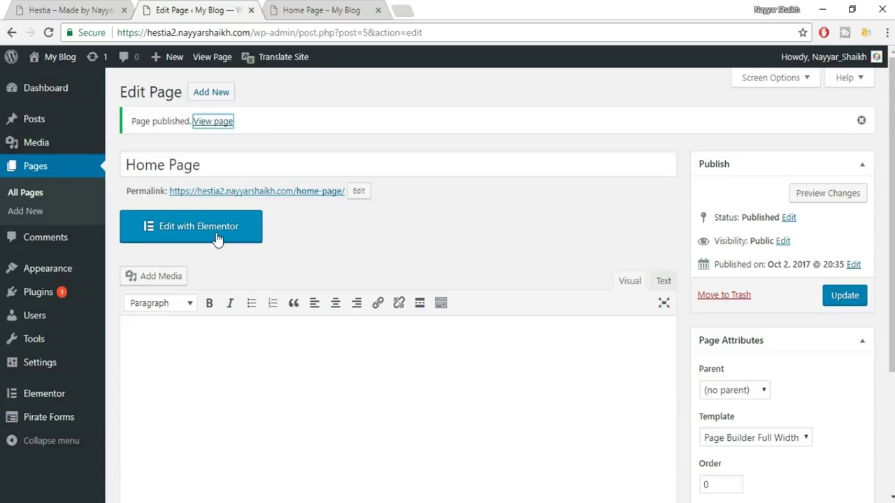
Open Home Page in the Elementor editor and review the Hestia demo for reference
left_click(213, 237)
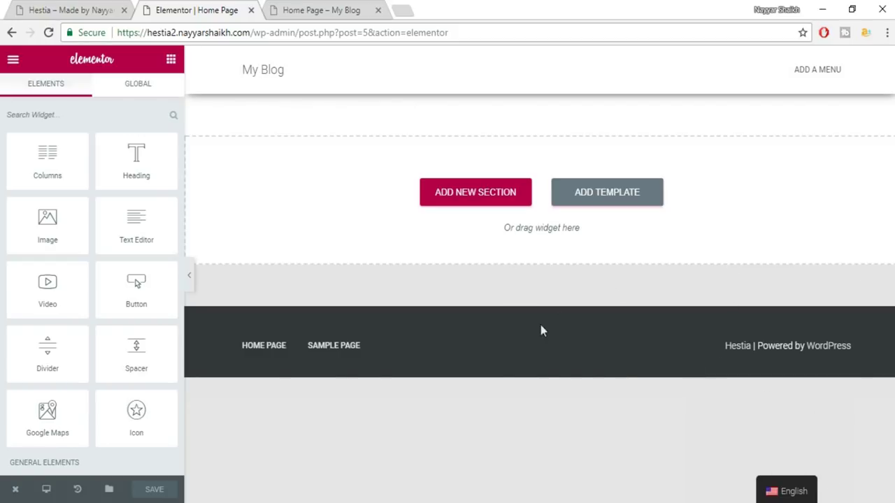
left_click(93, 9)
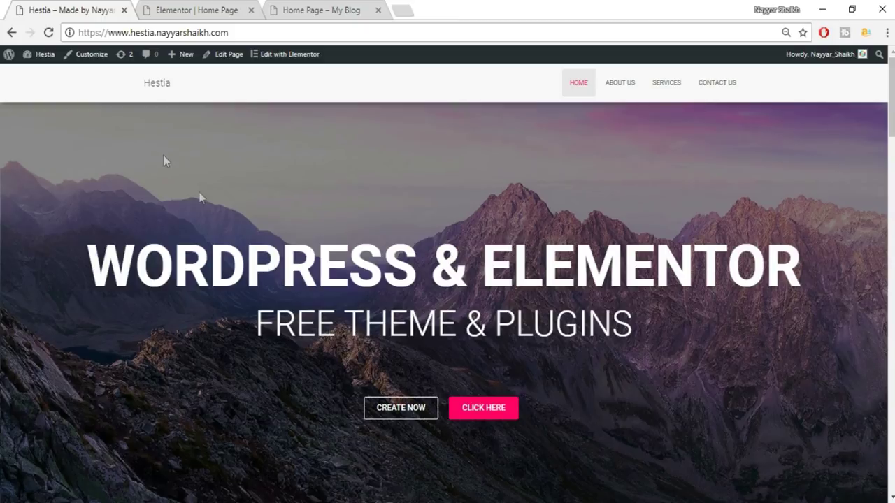
scroll(690, 245, "down", 5)
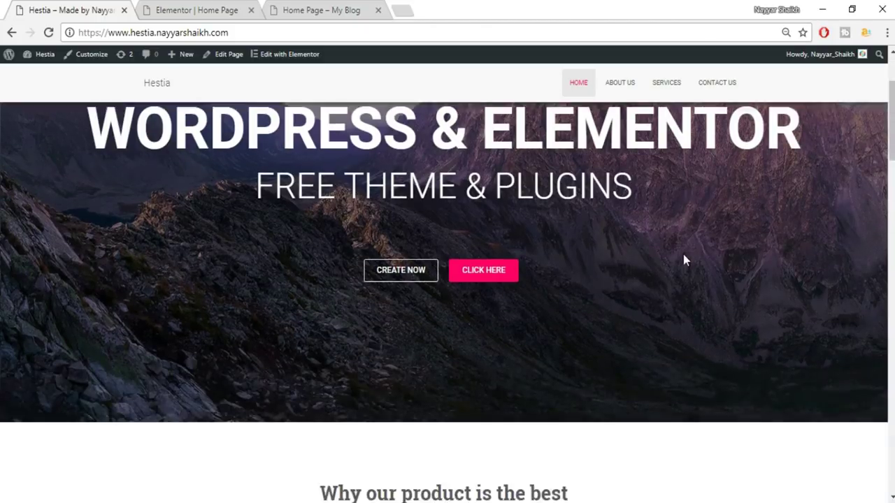
scroll(290, 380, "up", 5)
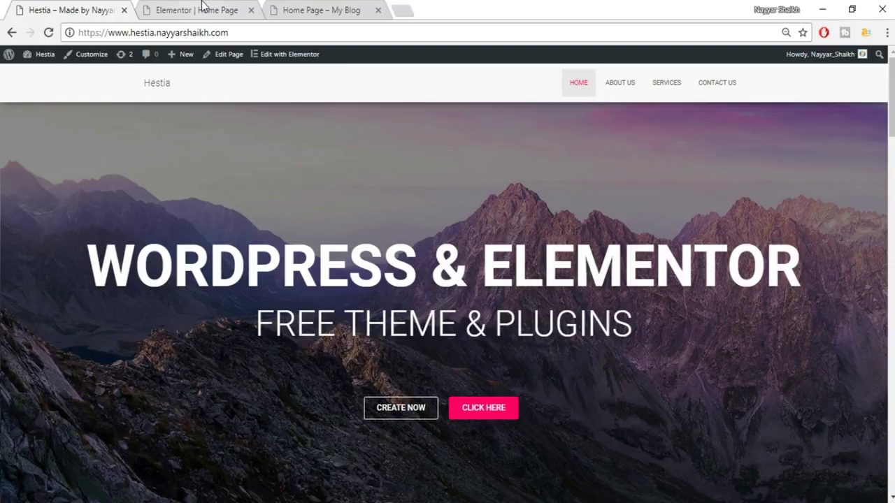
Back in Elementor, start adding a new section to the page
left_click(201, 7)
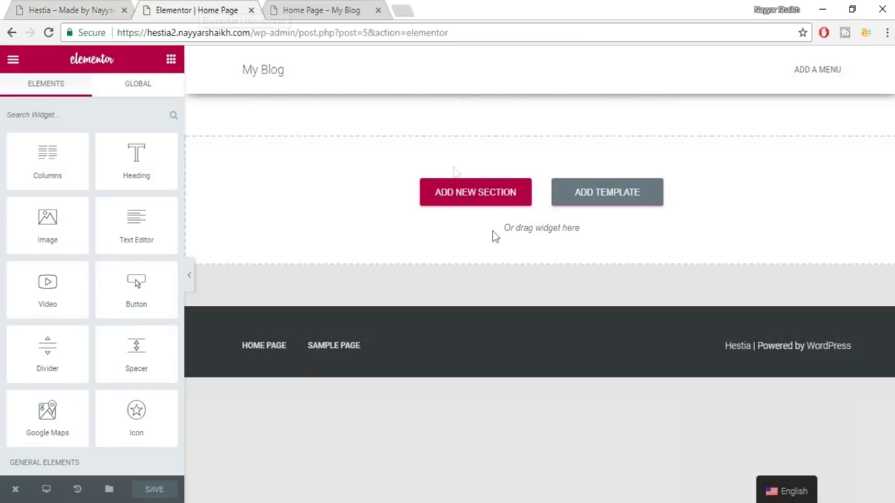
left_click(488, 209)
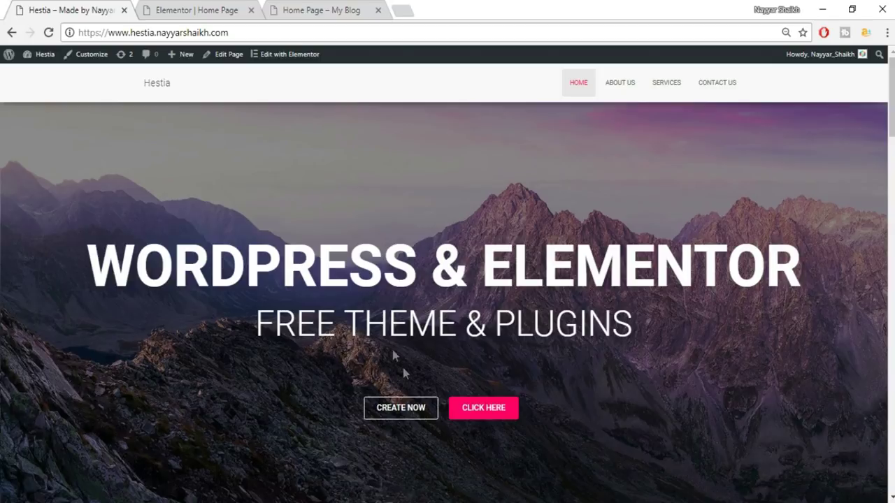
left_click(222, 10)
Add the single-column section and open its Edit Section layout settings
left_click(370, 238)
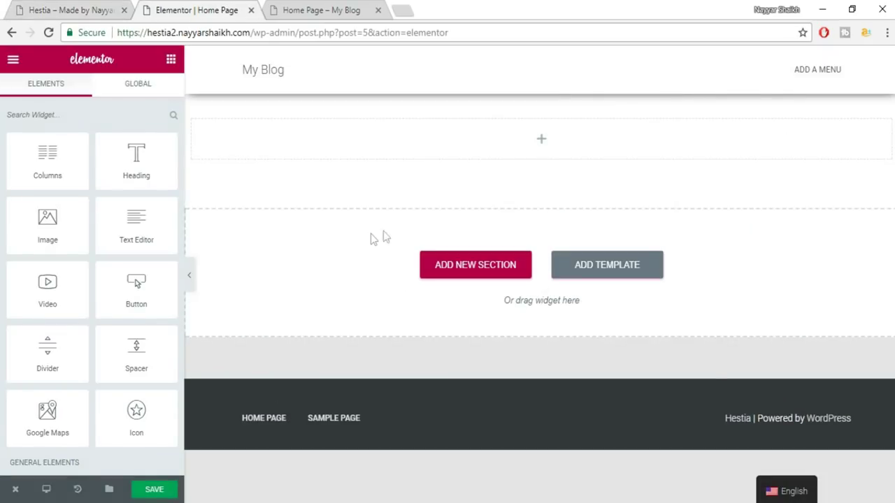
mouse_move(535, 146)
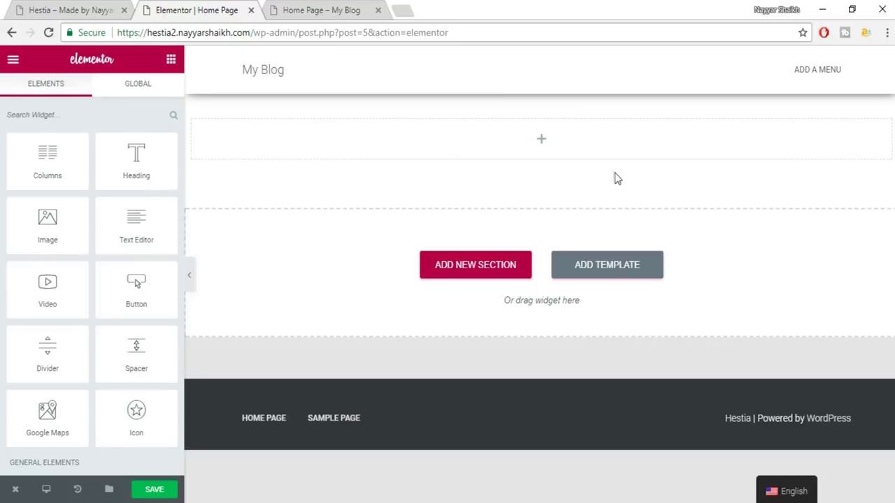
left_click(110, 8)
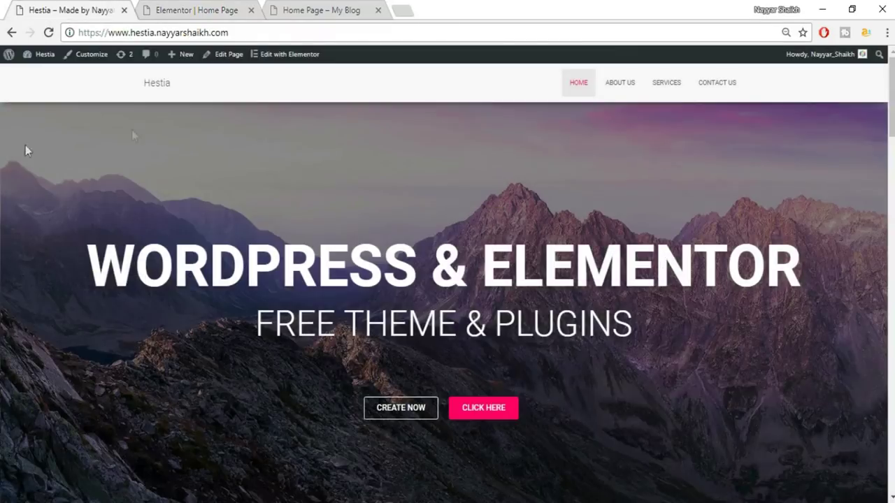
left_click(221, 7)
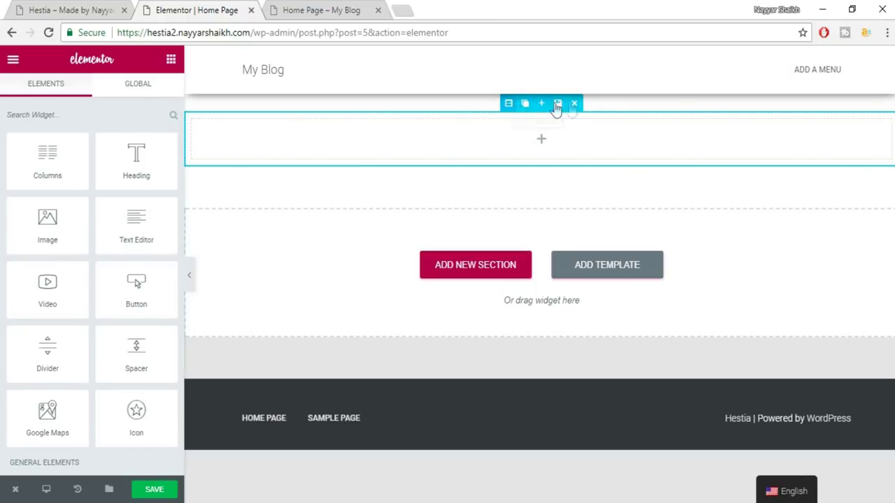
left_click(511, 103)
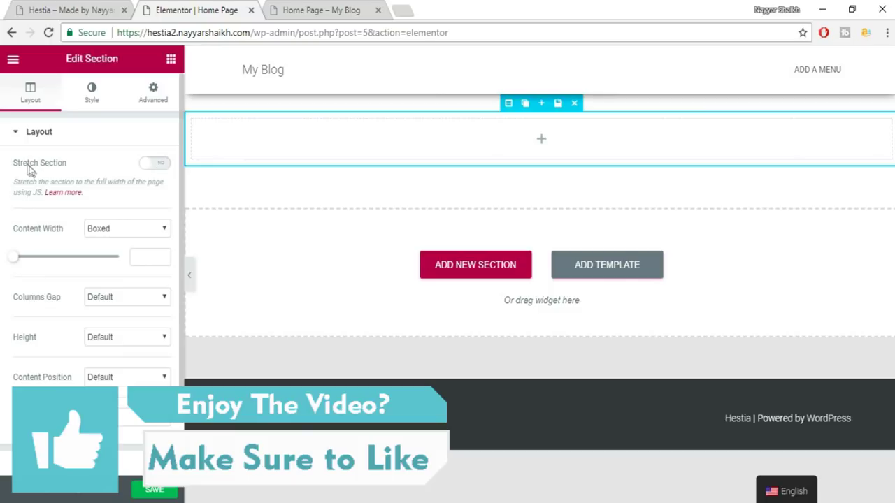
Turn Stretch Section on and set the section's Content Width to Full Width
left_click(108, 9)
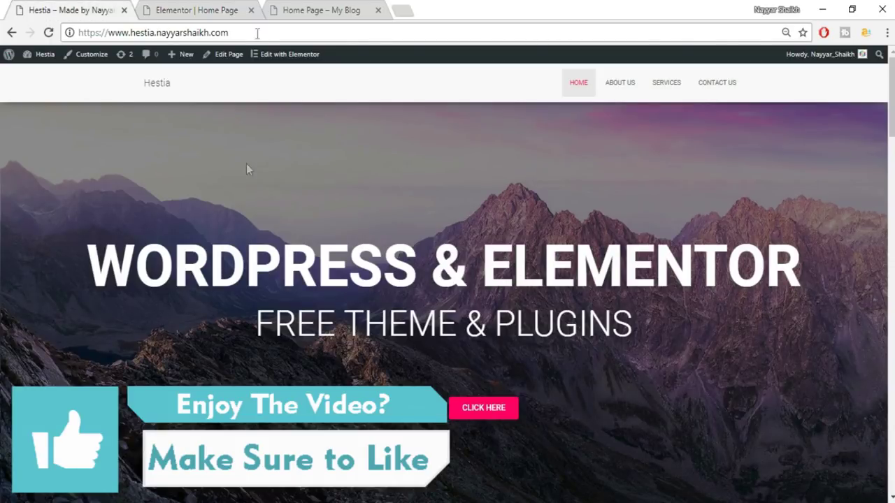
left_click(204, 9)
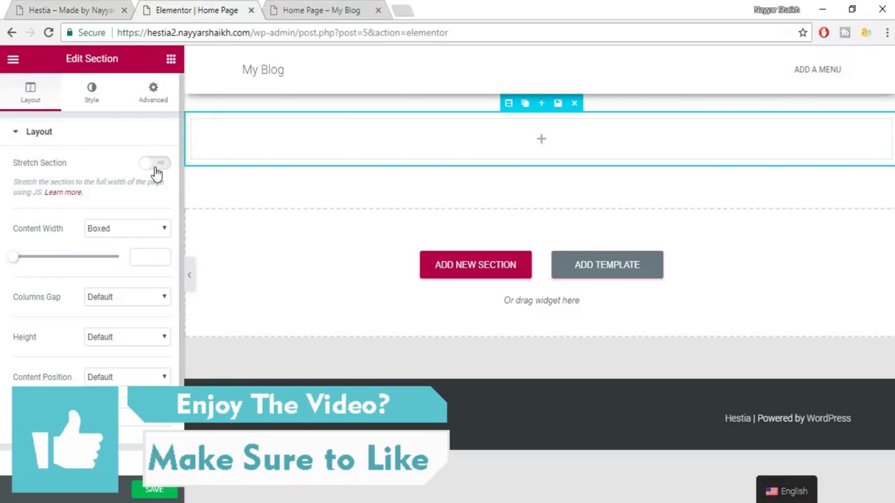
left_click(156, 169)
left_click(128, 233)
left_click(123, 253)
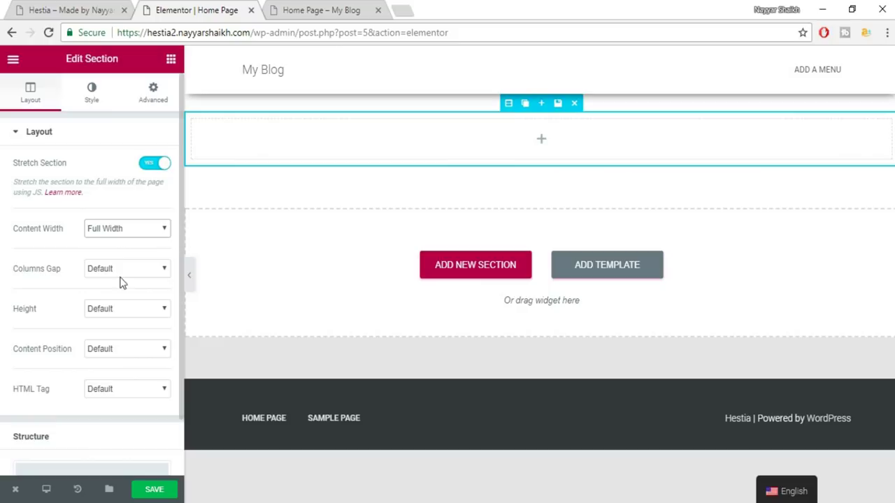
scroll(133, 455, "down", 1)
scroll(136, 458, "up", 1)
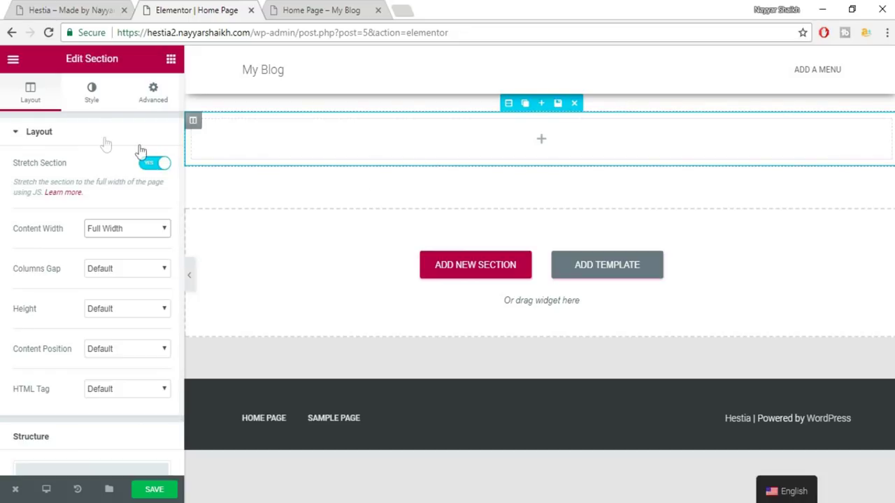
Set the section's background type to Classic, after checking the demo's mountain hero background
left_click(95, 108)
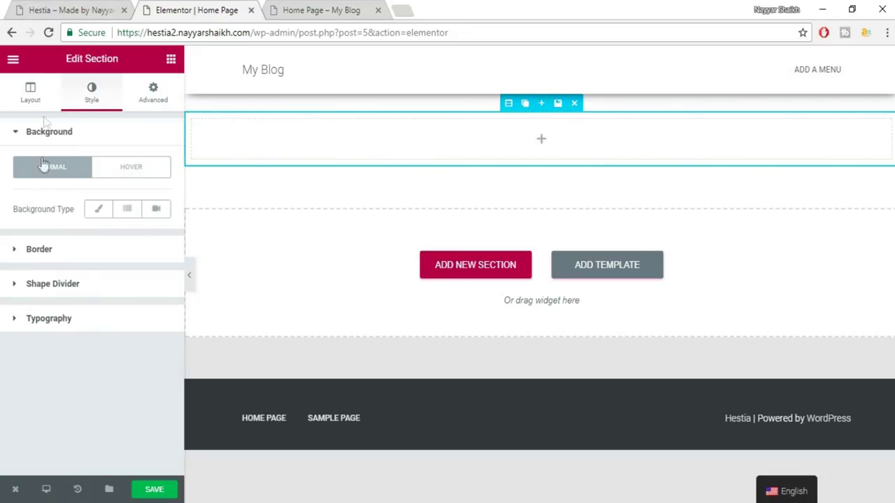
left_click(67, 10)
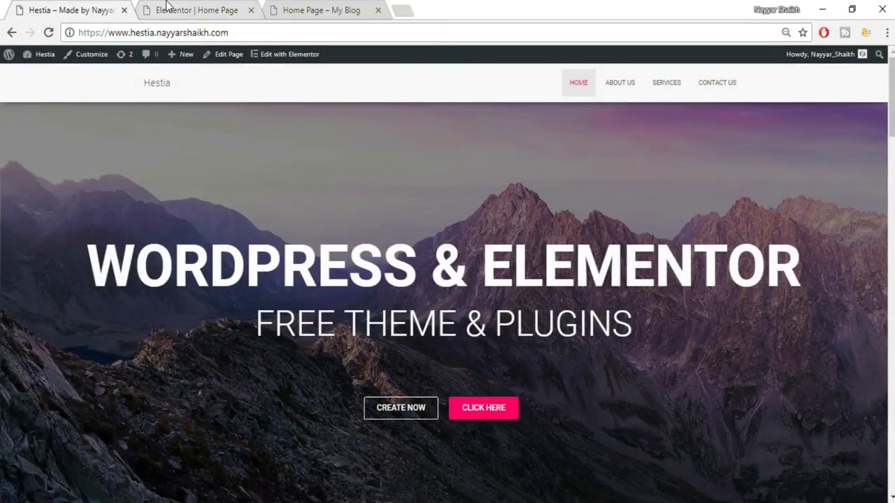
left_click(170, 10)
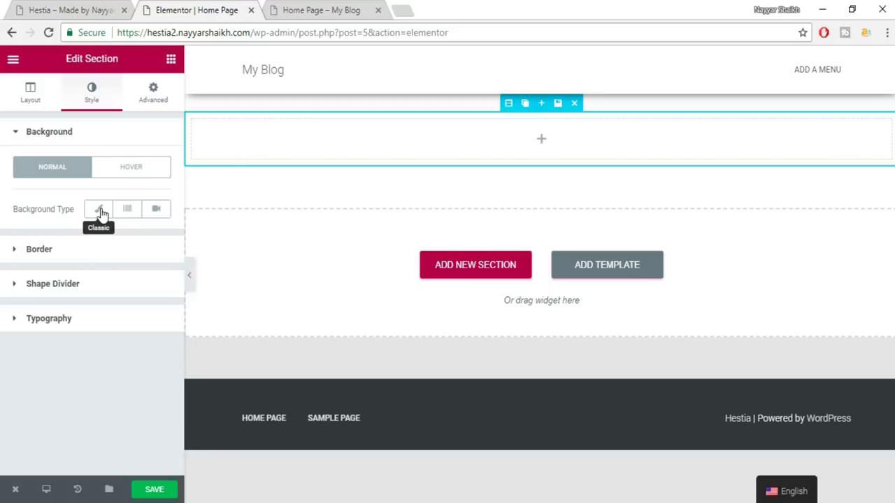
left_click(100, 211)
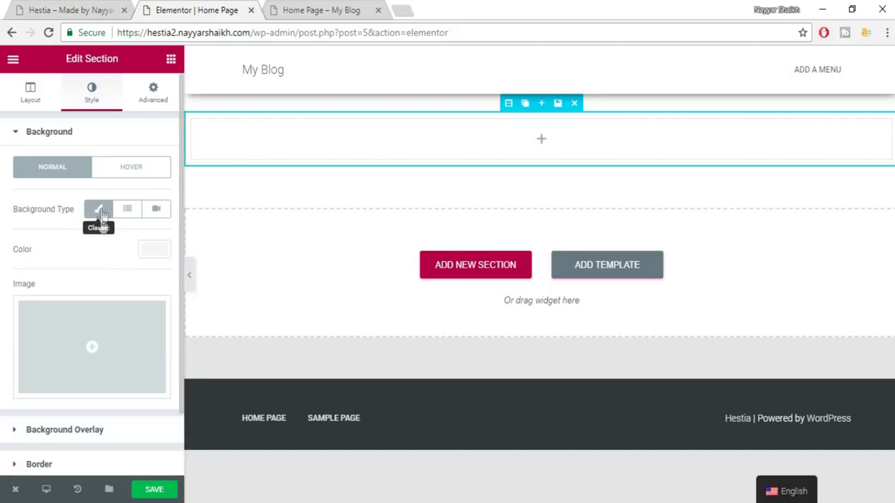
Clear a trial green background colour and bring up Insert Media for the background image
left_click(155, 251)
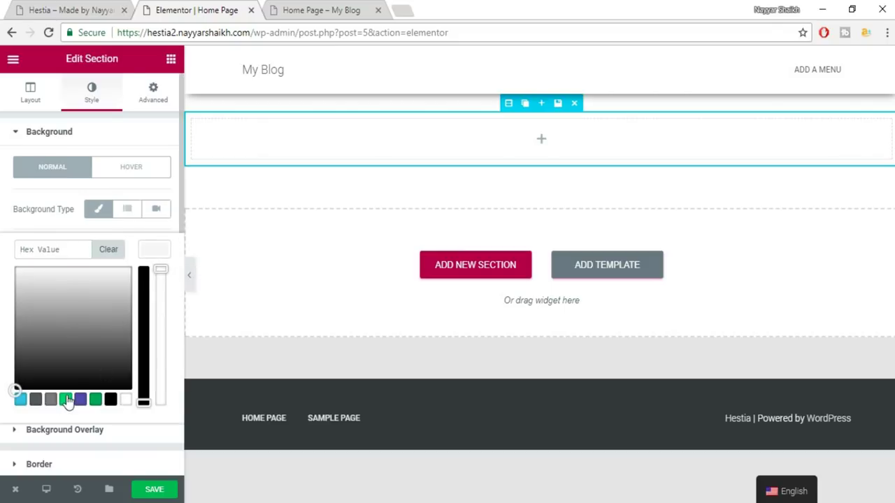
left_click(65, 399)
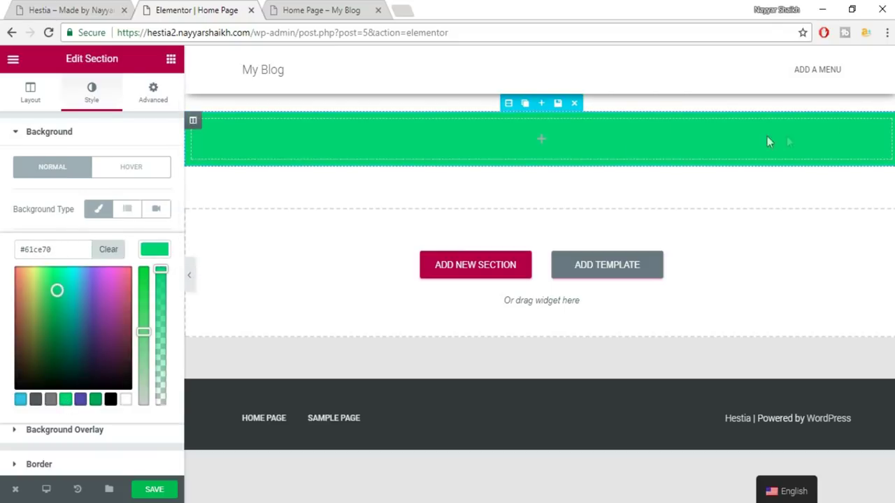
left_click(108, 251)
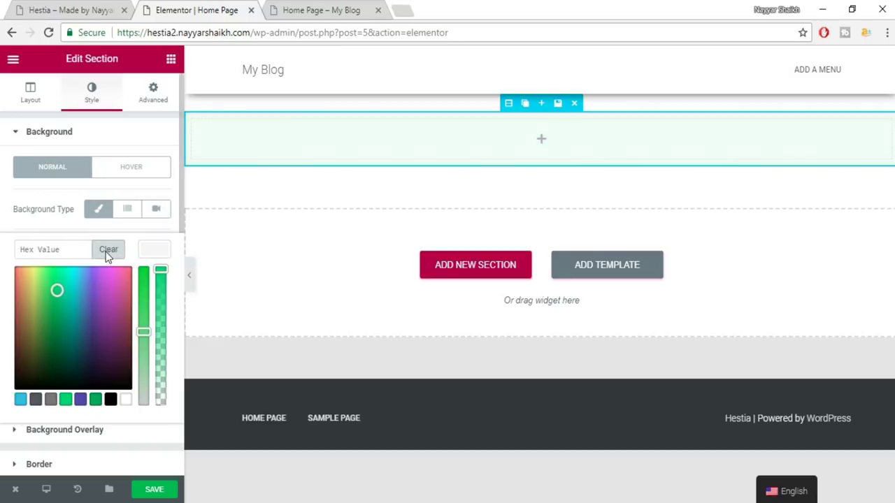
left_click(155, 251)
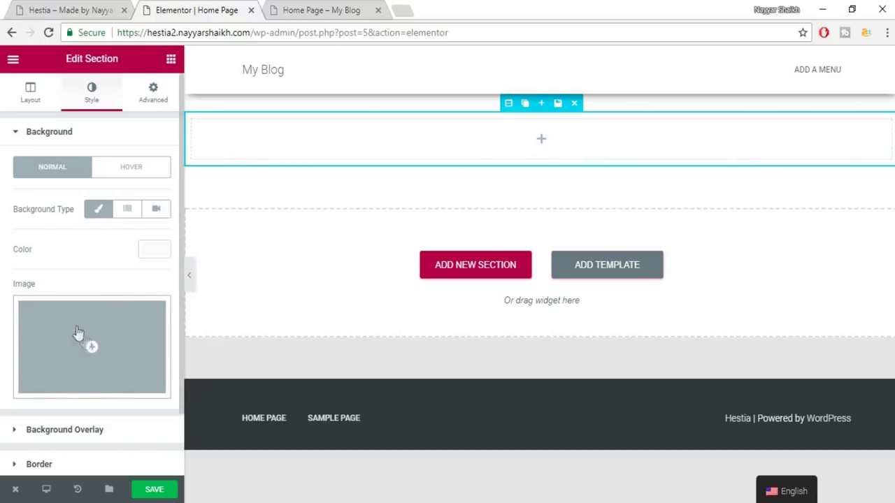
left_click(90, 349)
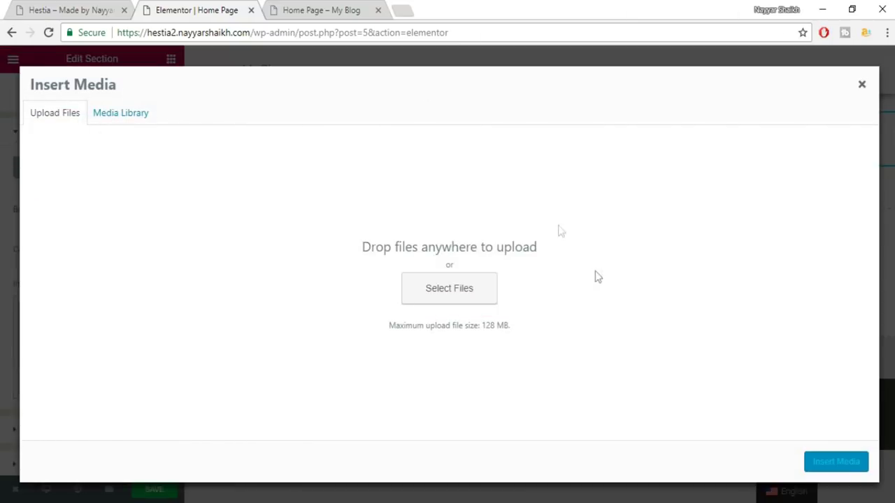
left_click(408, 5)
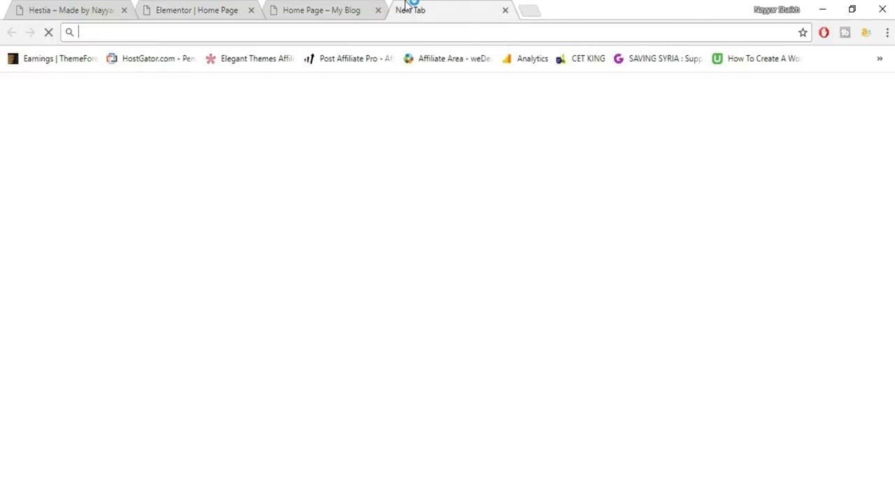
type("bloggdude.com")
key("Return")
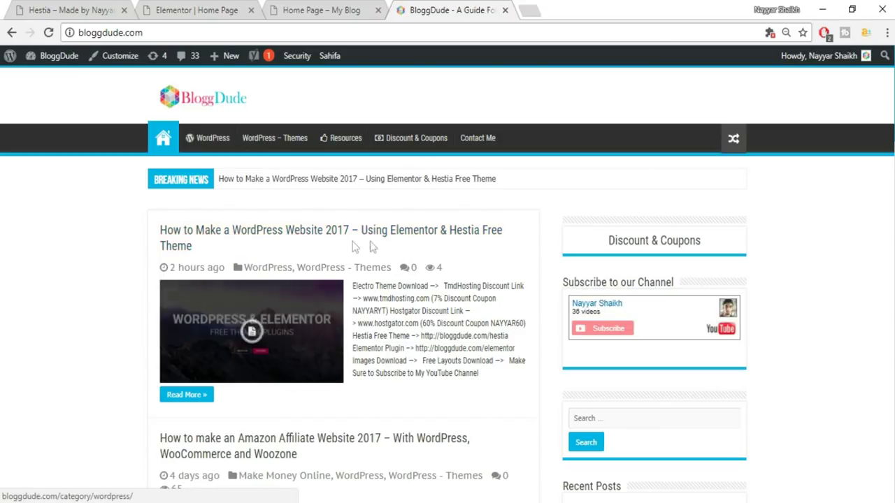
left_click(400, 240)
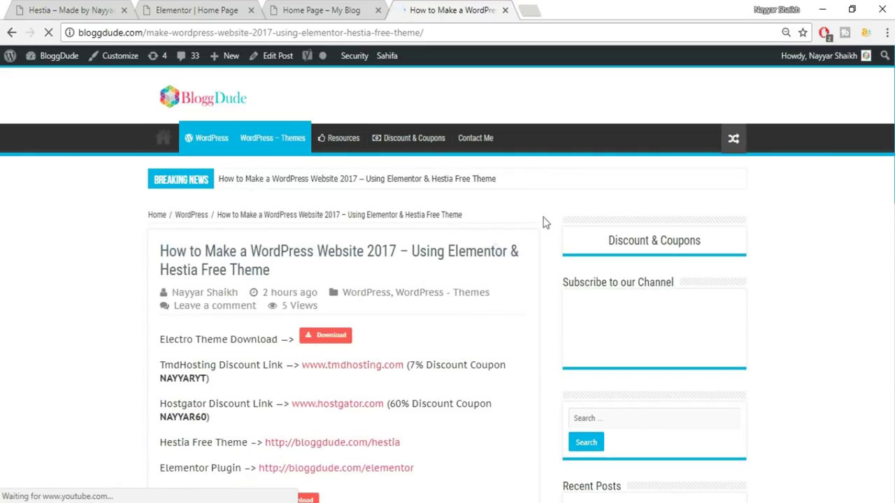
scroll(505, 271, "down", 2)
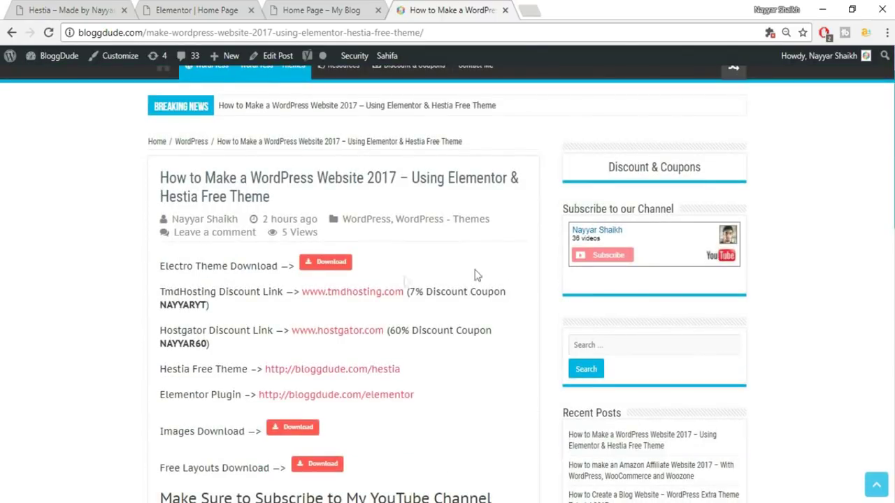
scroll(392, 282, "down", 3)
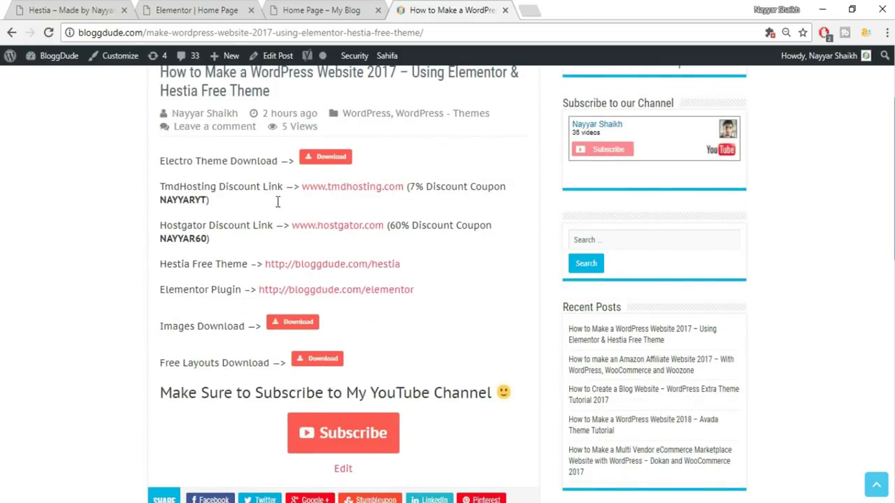
scroll(322, 231, "down", 1)
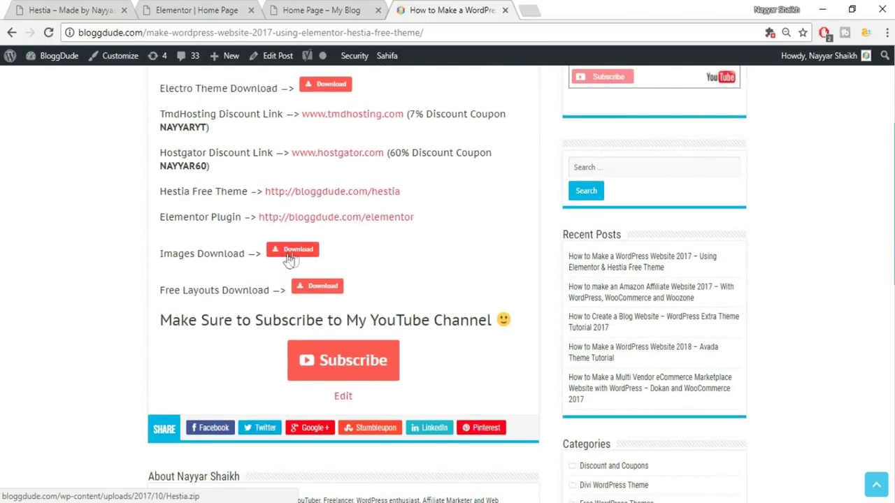
left_click(224, 9)
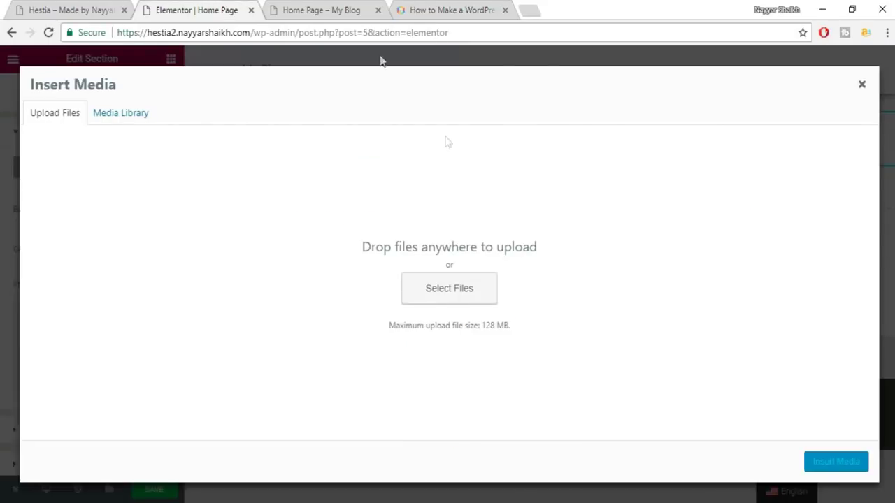
left_click(437, 10)
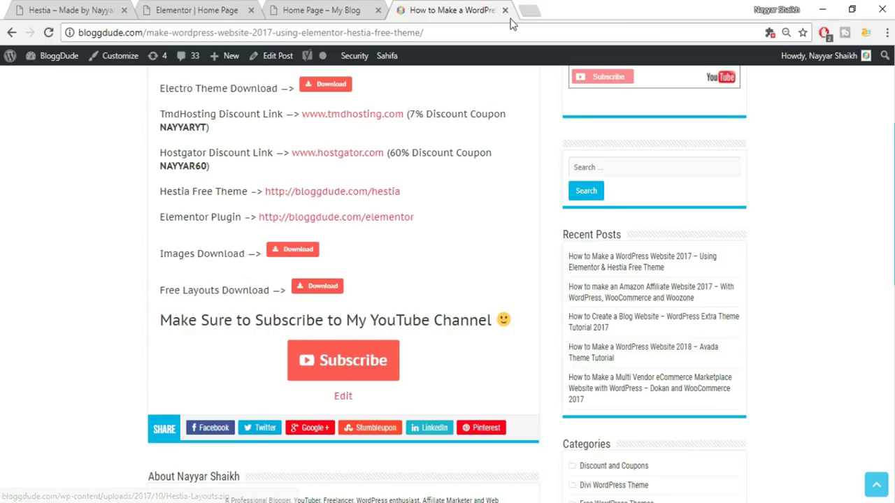
scroll(402, 212, "up", 4)
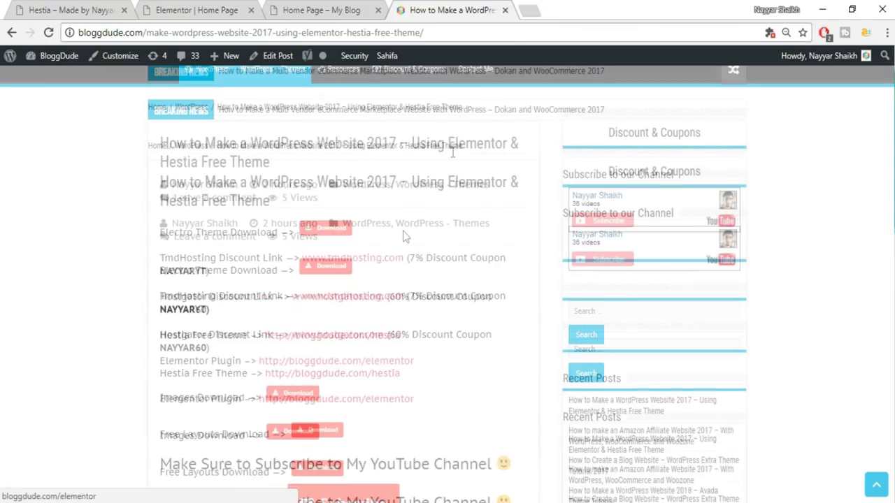
left_click(505, 9)
Upload Mountains_comp from the Desktop Hestia folder and insert it as the section background
left_click(165, 7)
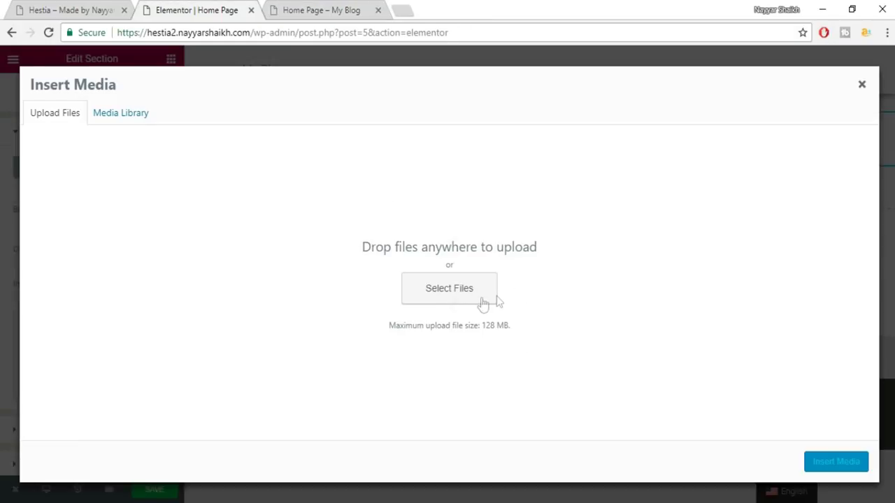
left_click(433, 286)
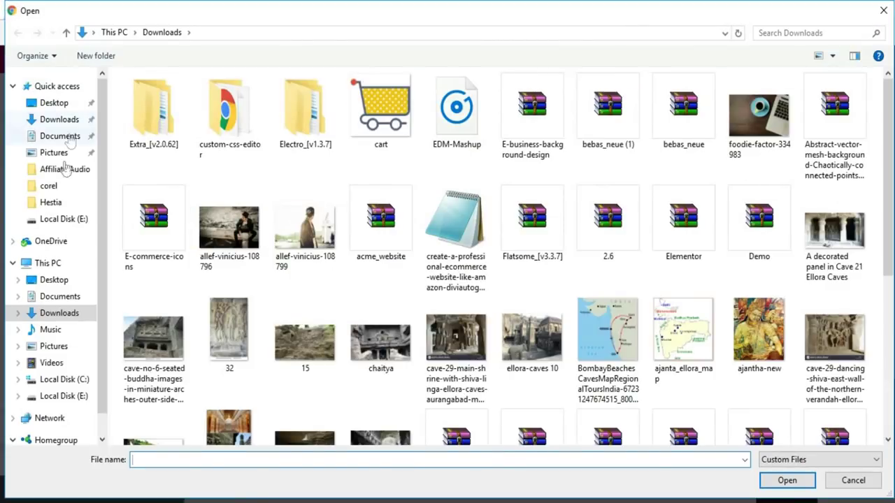
left_click(62, 204)
left_click(300, 223)
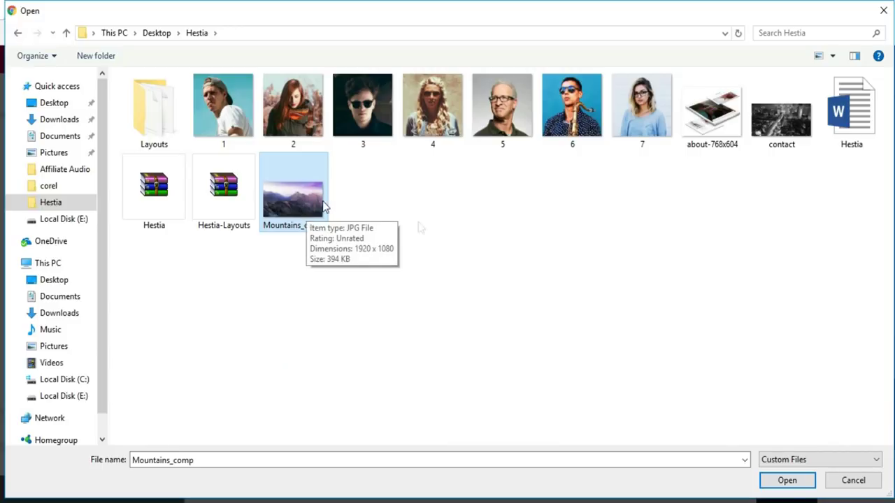
left_click(787, 481)
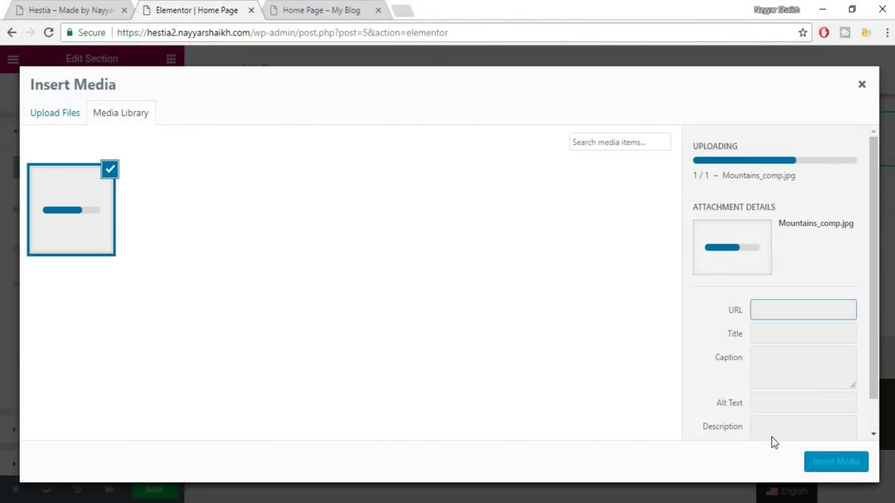
left_click(827, 470)
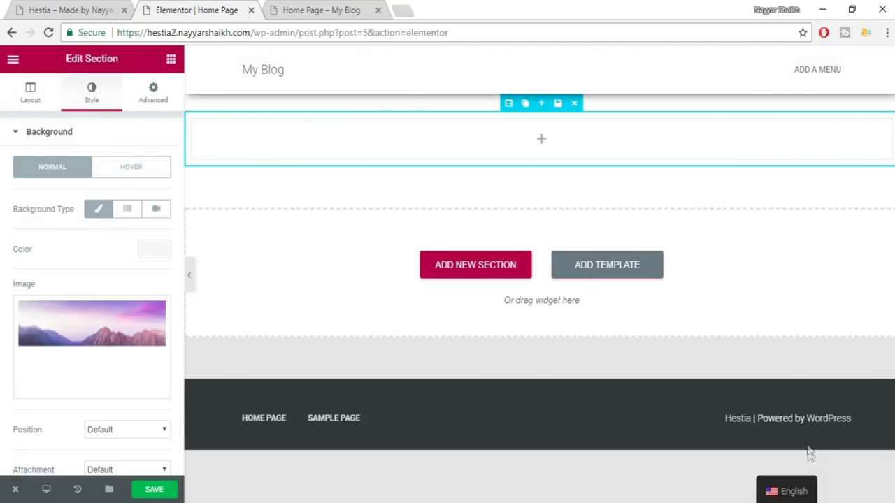
Set the background image size to Cover
scroll(153, 294, "down", 2)
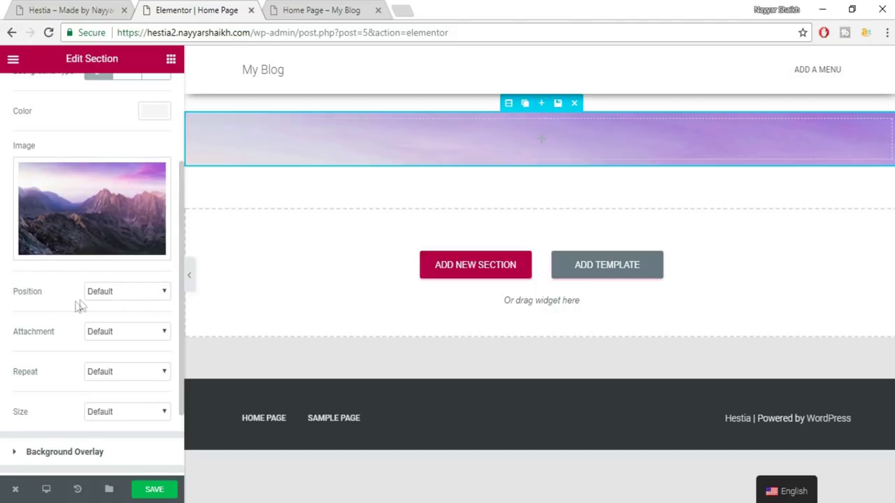
scroll(130, 420, "down", 1)
left_click(131, 347)
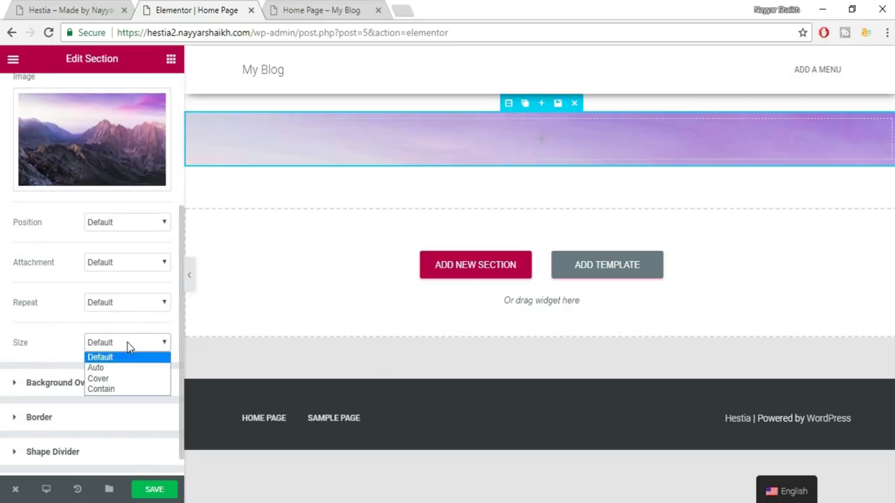
left_click(122, 379)
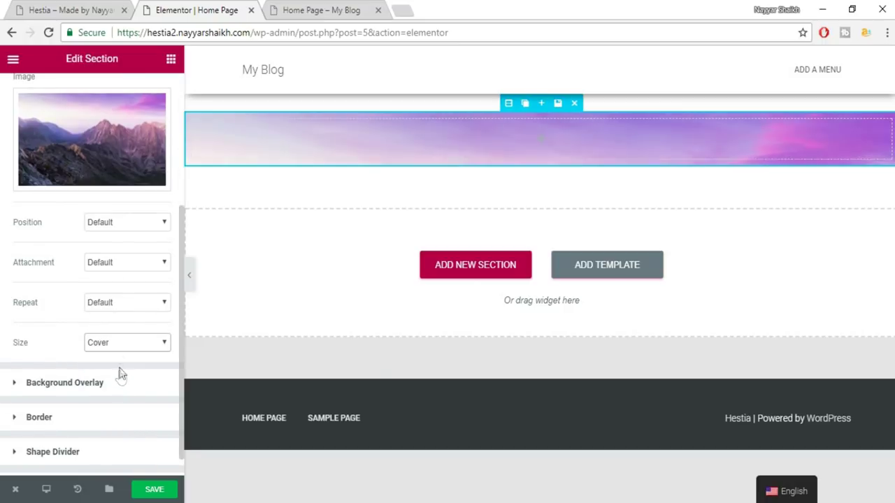
Set the section Height to Fit To Screen and save the page
scroll(129, 348, "up", 3)
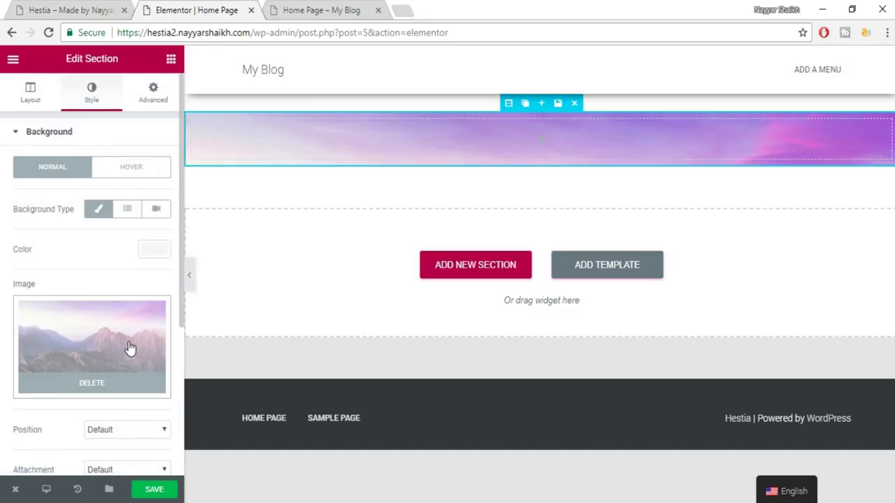
scroll(129, 347, "down", 5)
scroll(54, 223, "up", 5)
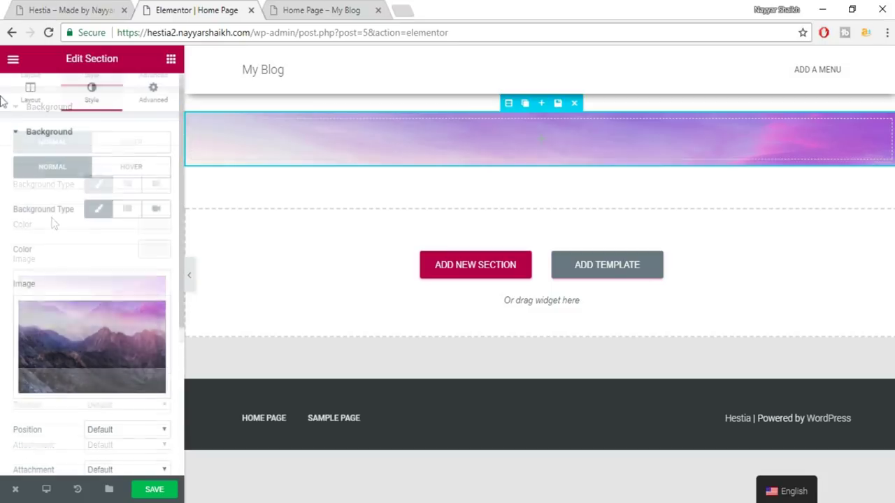
left_click(30, 99)
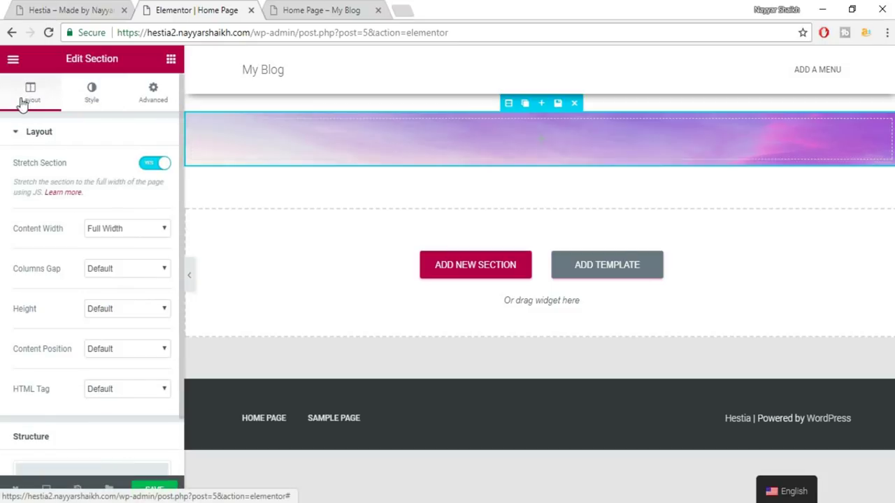
left_click(117, 311)
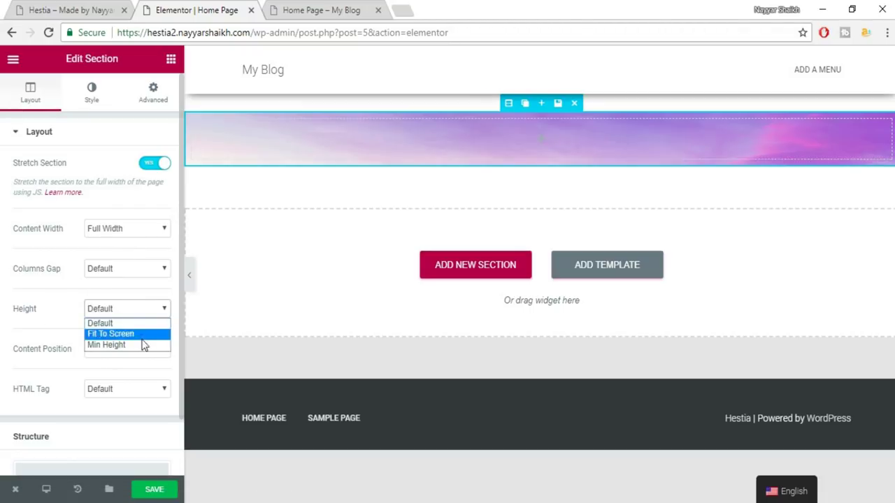
left_click(140, 334)
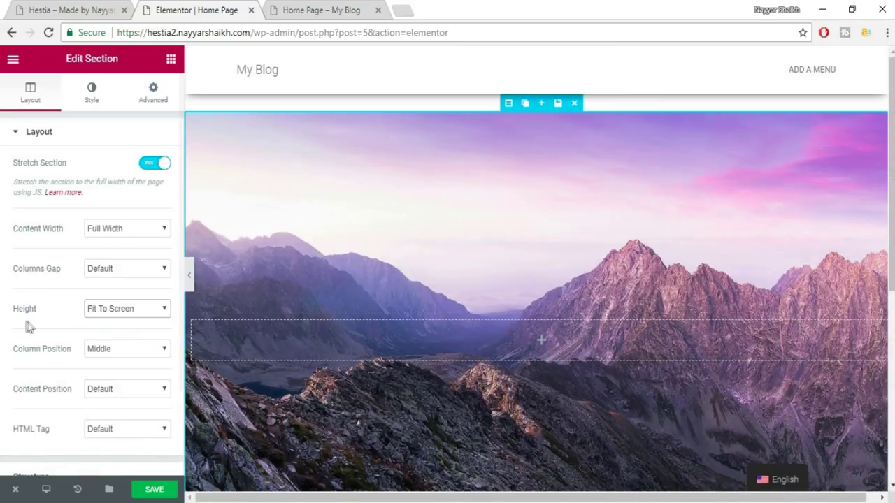
scroll(160, 399, "down", 1)
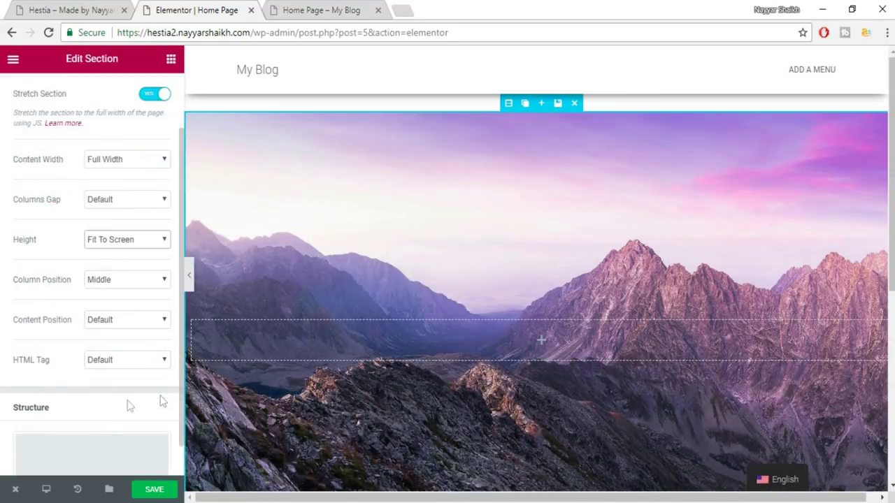
scroll(126, 335, "up", 1)
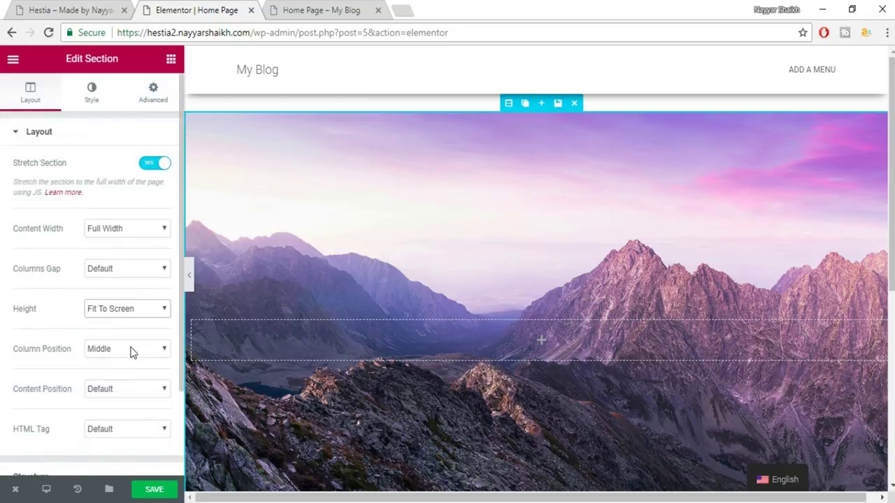
left_click(160, 492)
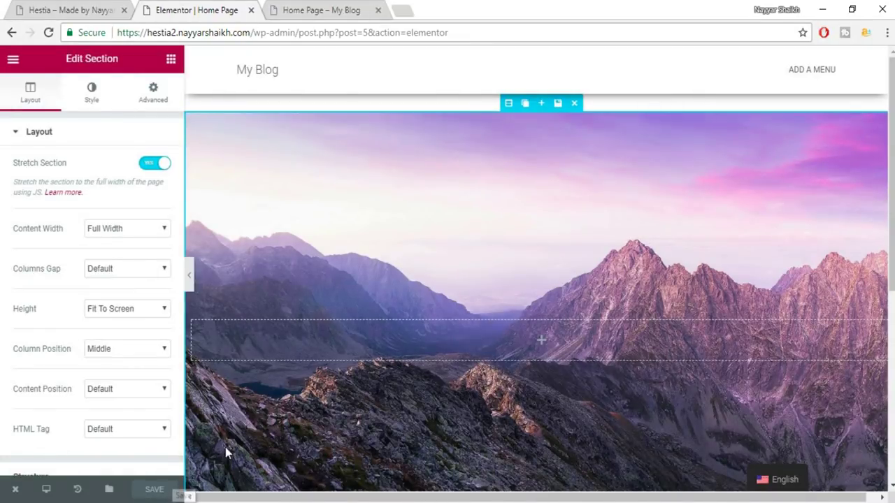
left_click(188, 280)
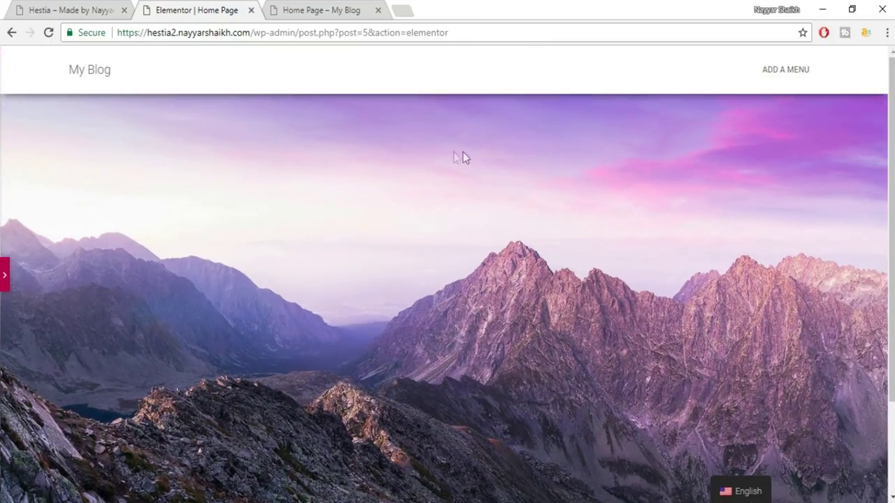
scroll(626, 293, "down", 3)
scroll(627, 314, "up", 3)
scroll(626, 307, "down", 3)
scroll(632, 349, "up", 3)
left_click(5, 289)
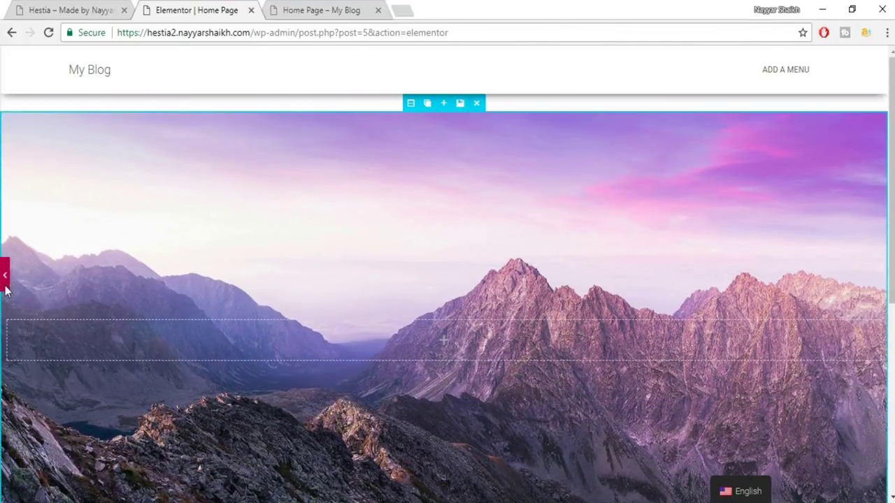
left_click(54, 5)
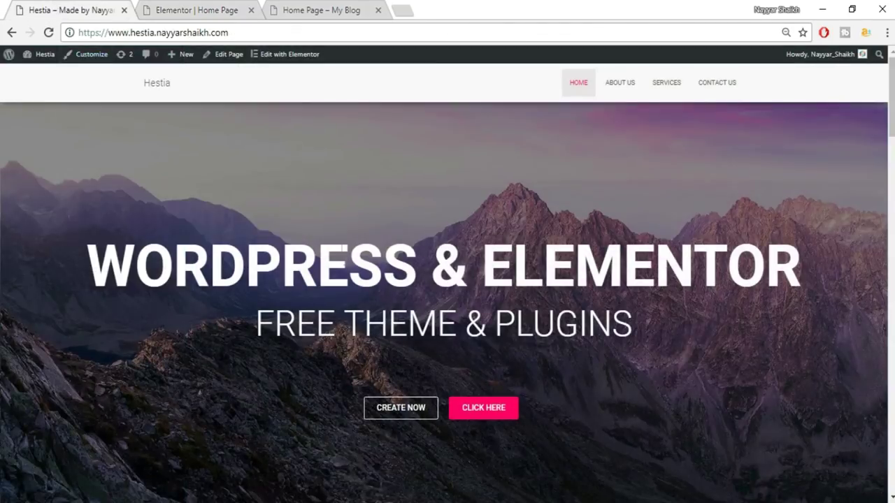
left_click(234, 6)
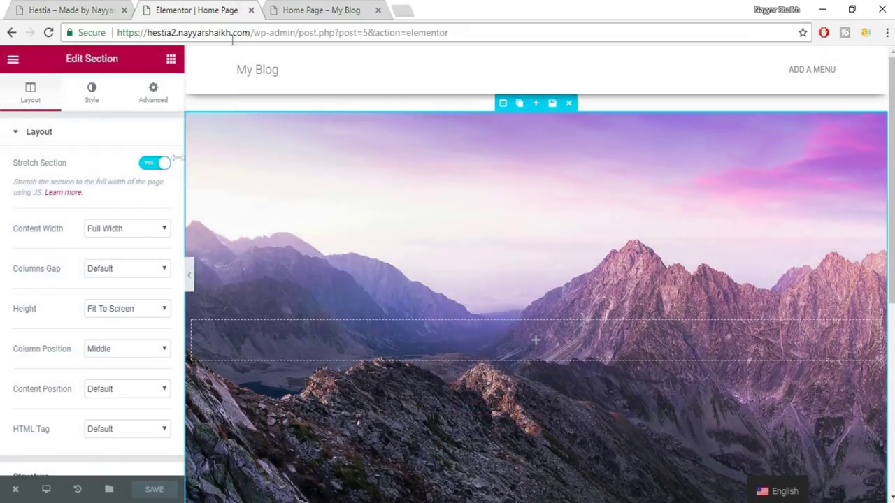
Drag a Heading widget into the mountain hero section
left_click(171, 61)
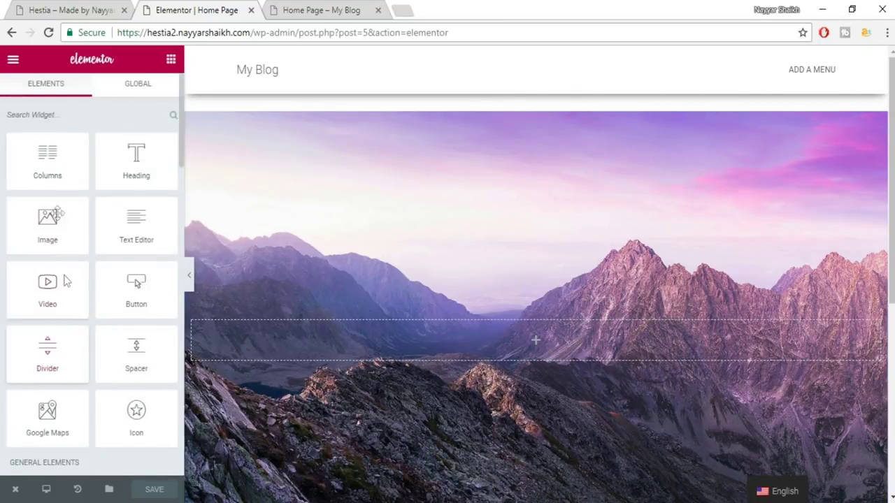
scroll(120, 390, "down", 4)
scroll(120, 389, "up", 4)
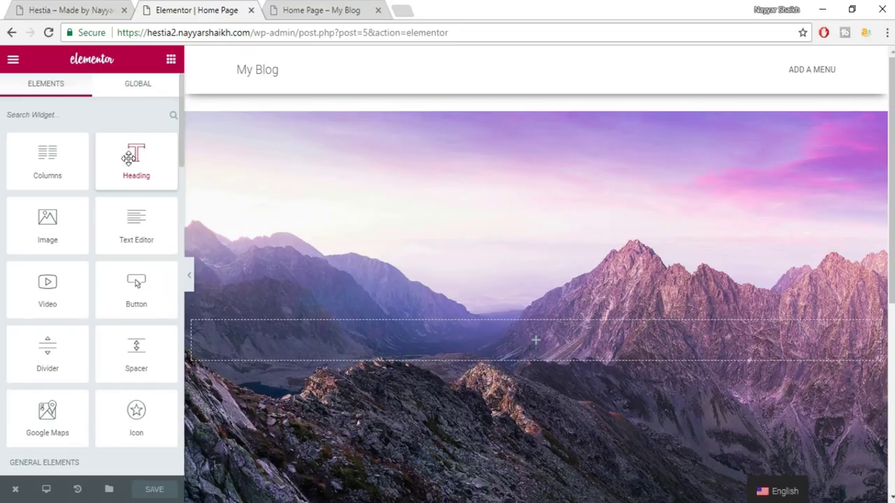
left_click_drag(128, 158, 536, 344)
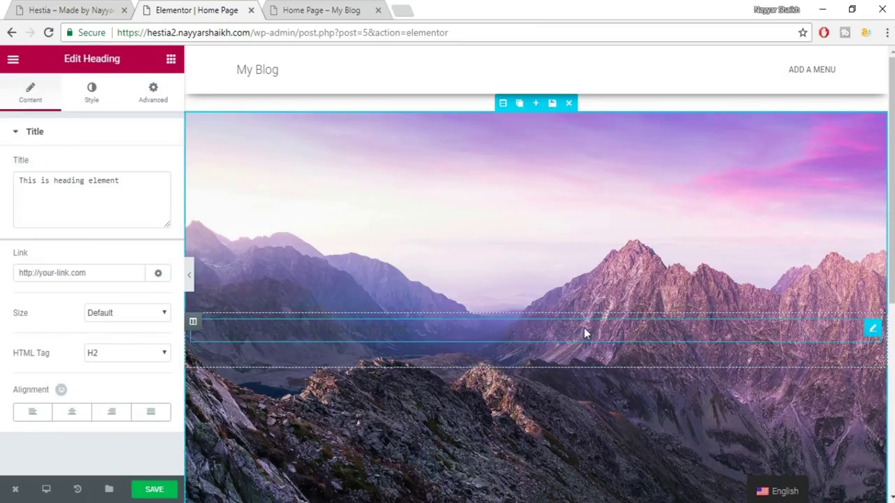
Set the heading title to WORDPRESS & ELEMENTOR, copied from the Hestia demo page
left_click(70, 9)
left_click_drag(98, 264, 844, 265)
key("ctrl+c")
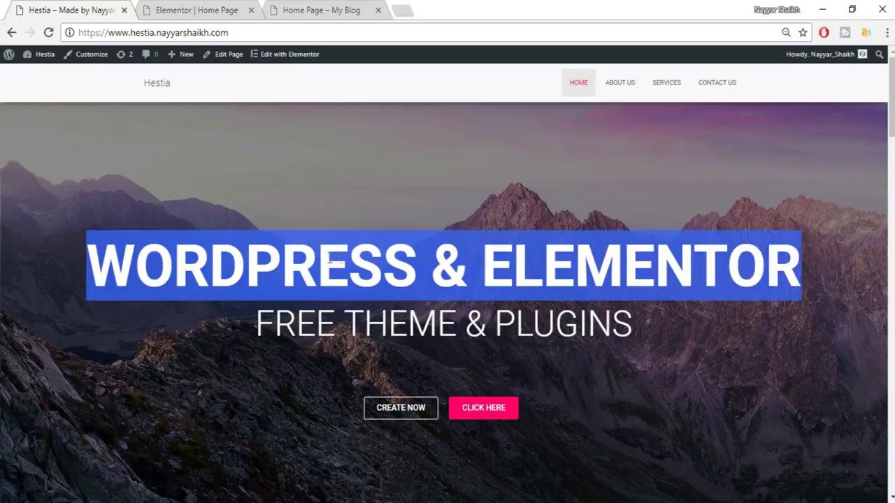
left_click(178, 10)
left_click_drag(126, 193, 20, 183)
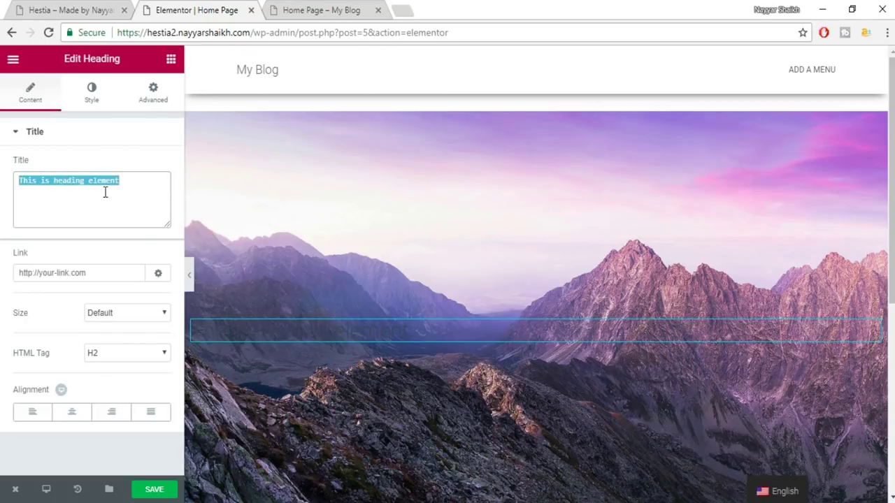
key("ctrl+v")
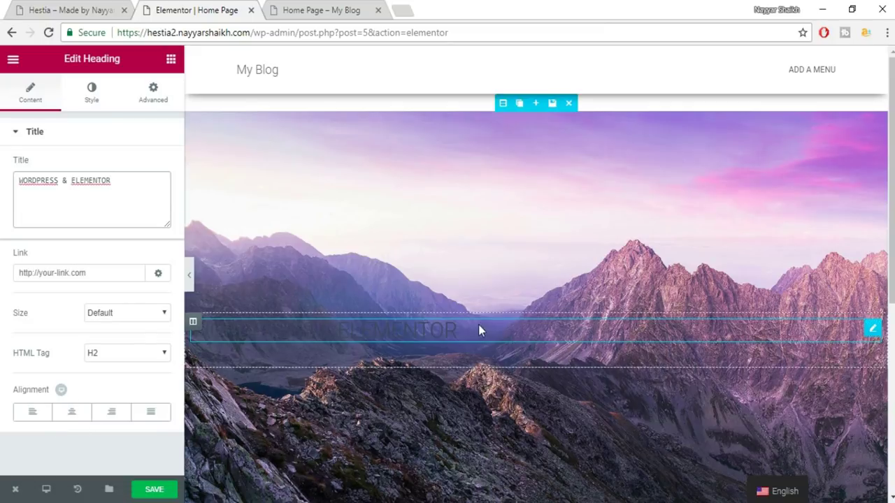
left_click(93, 104)
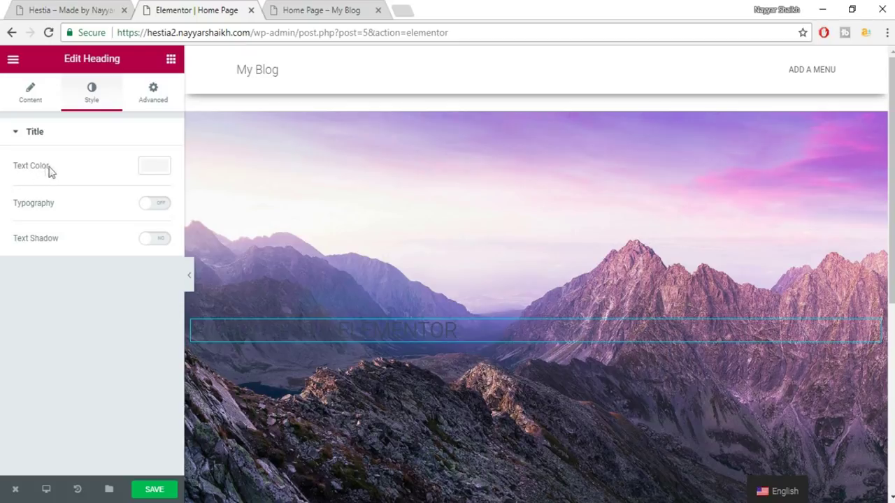
Set the WORDPRESS & ELEMENTOR heading's text colour to white
left_click(142, 172)
left_click(125, 320)
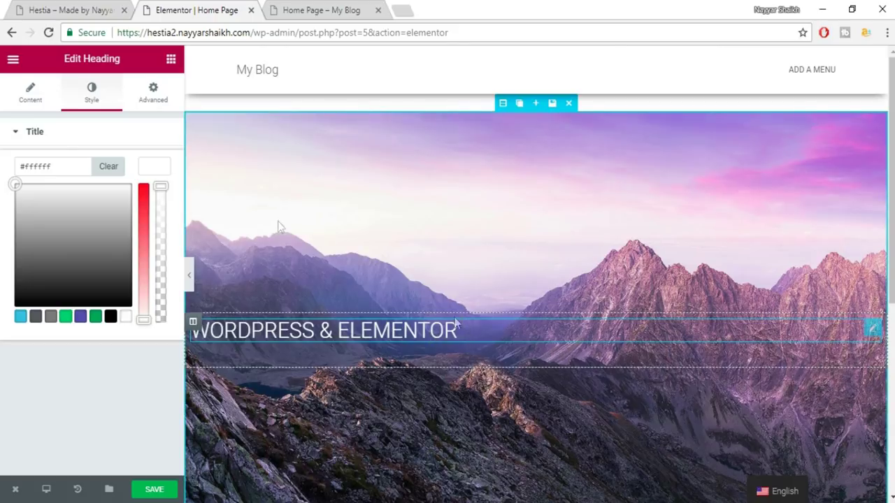
left_click(158, 172)
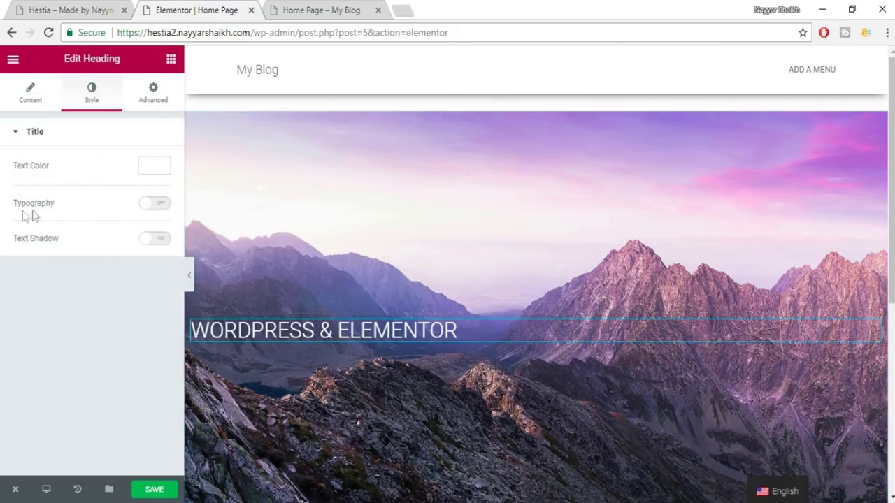
Enable custom typography on the heading: size 71 px, Roboto family, weight 700
left_click(157, 204)
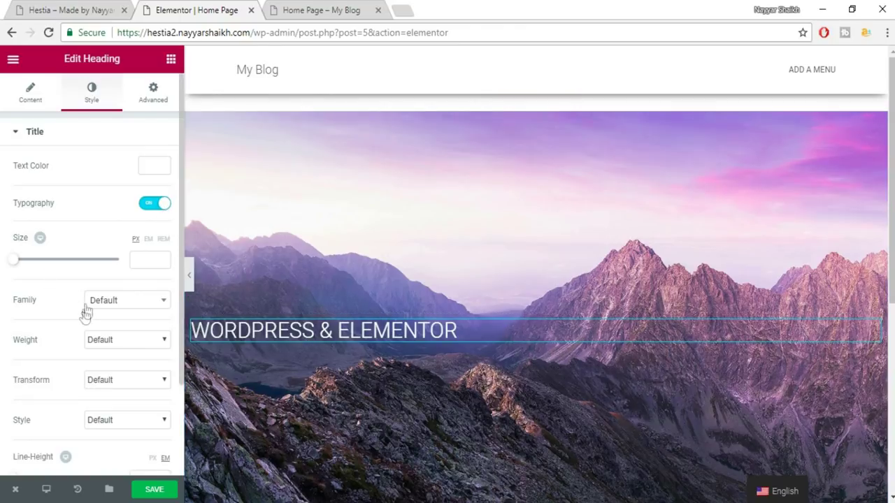
left_click_drag(14, 263, 51, 270)
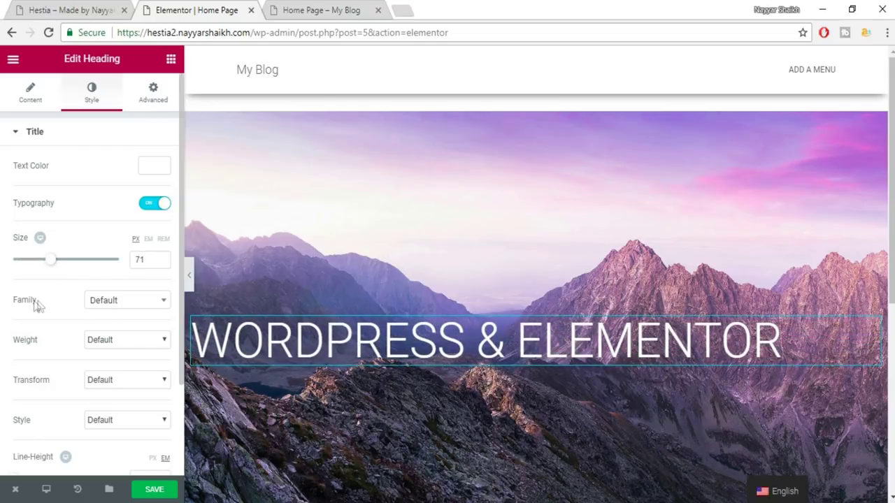
left_click(109, 307)
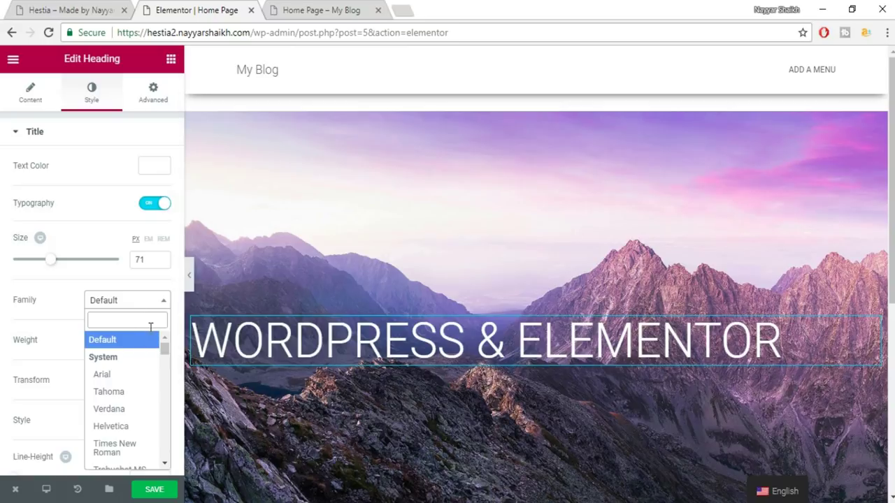
type("roboto")
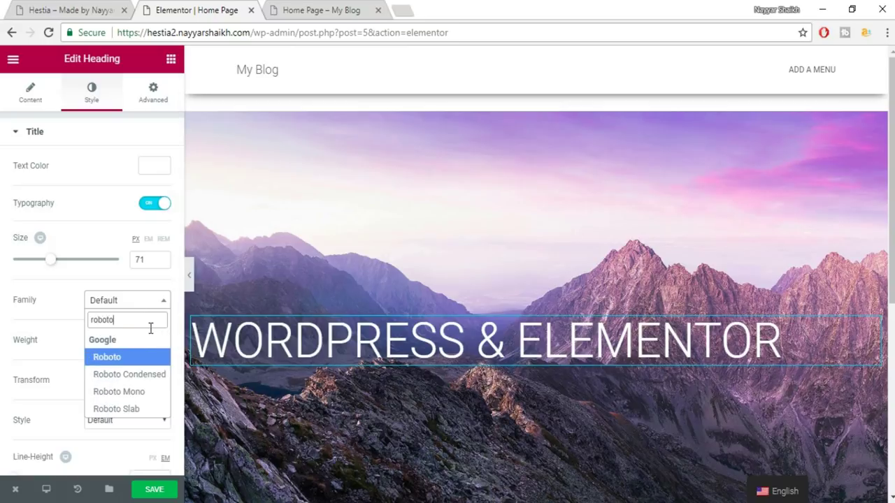
key("Return")
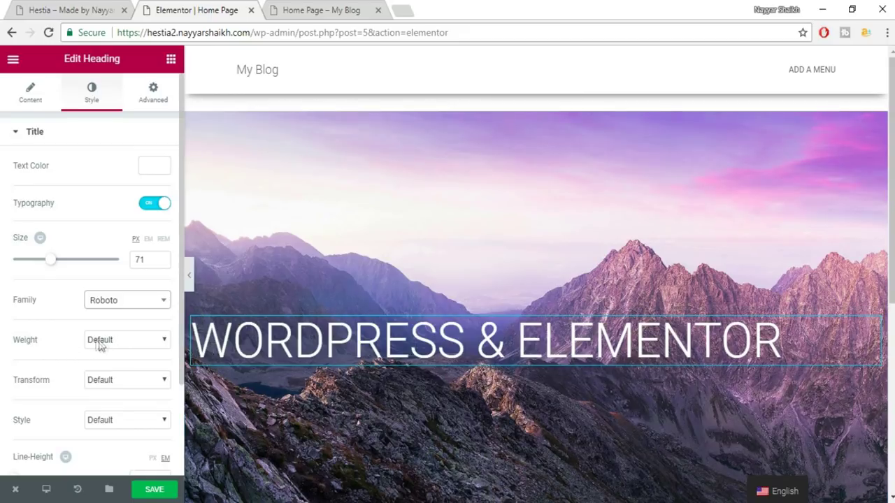
left_click(119, 342)
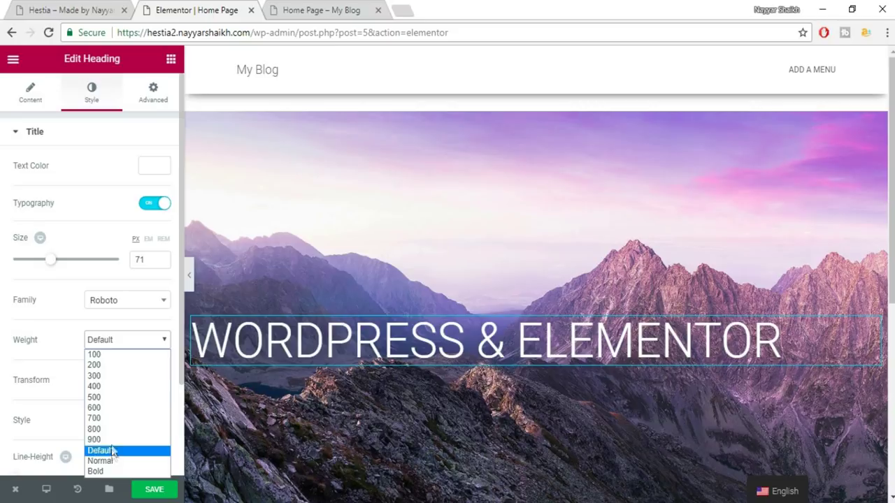
left_click(120, 419)
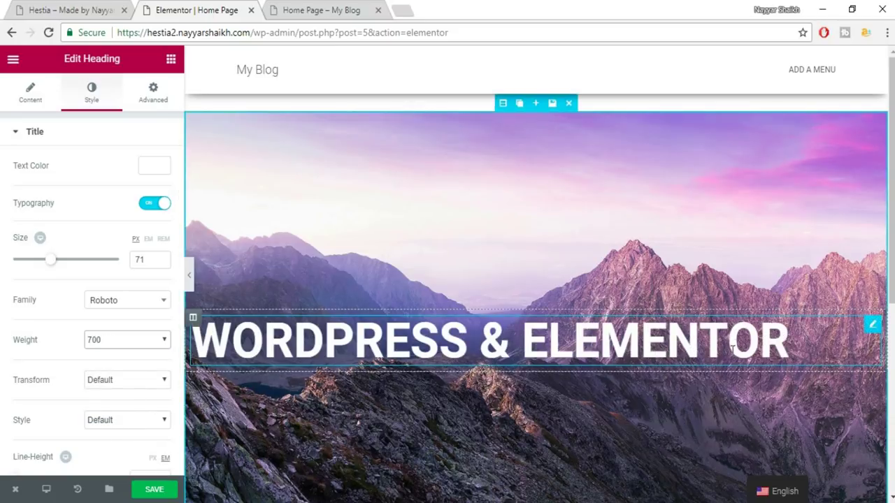
scroll(123, 395, "down", 1)
scroll(133, 405, "down", 1)
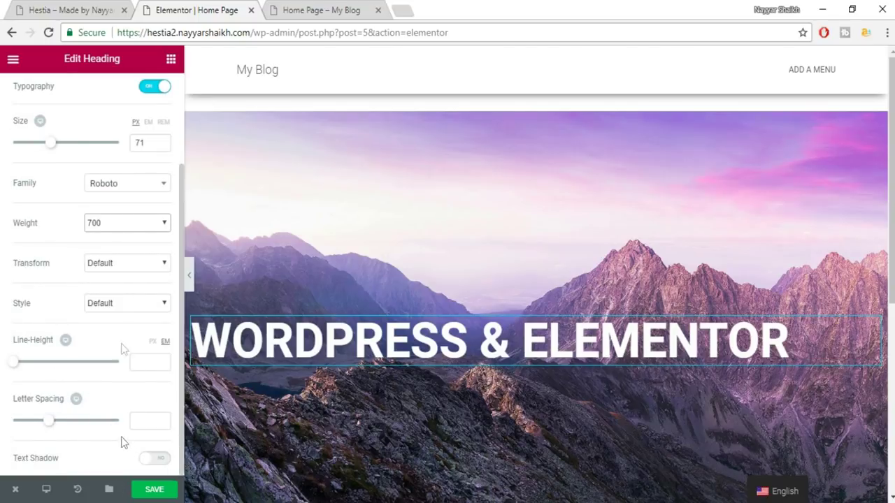
scroll(119, 343, "up", 3)
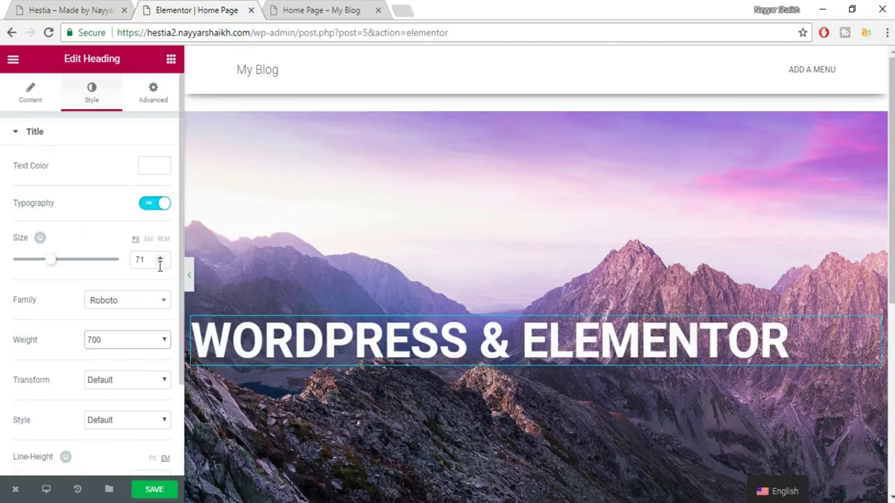
scroll(133, 420, "down", 3)
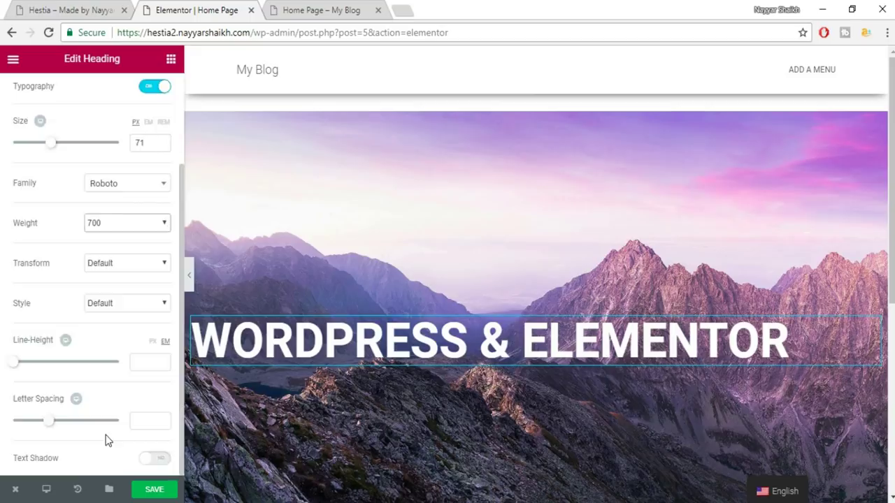
scroll(108, 441, "up", 3)
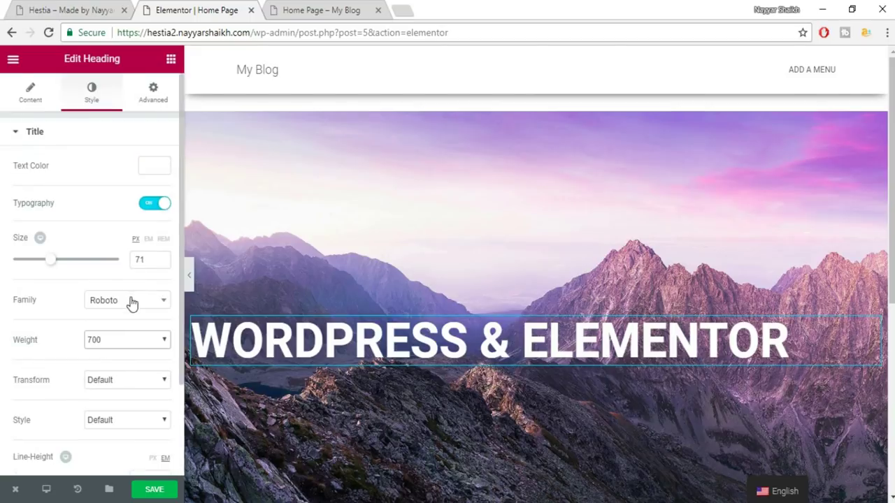
Centre-align the WORDPRESS & ELEMENTOR heading and save the page
left_click(28, 94)
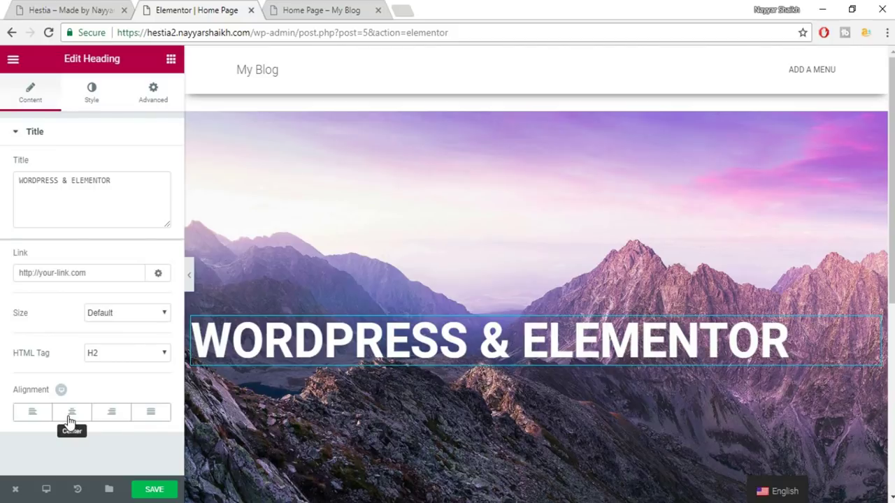
left_click(70, 418)
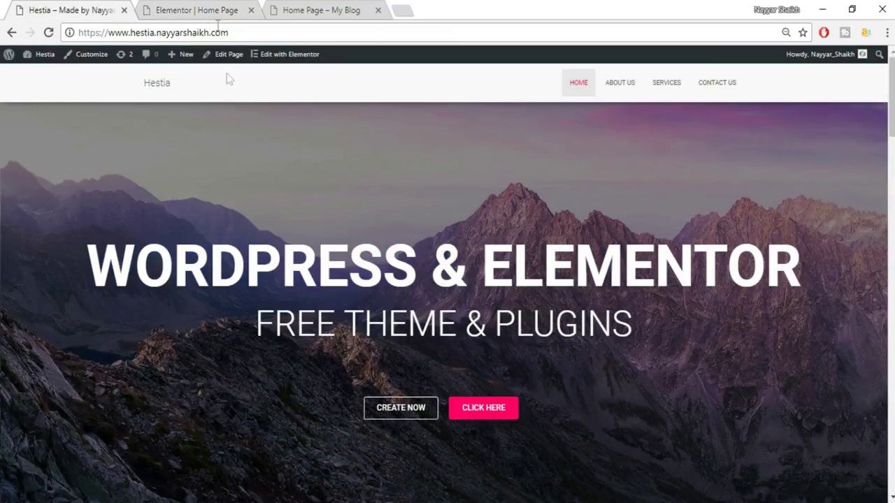
left_click(196, 8)
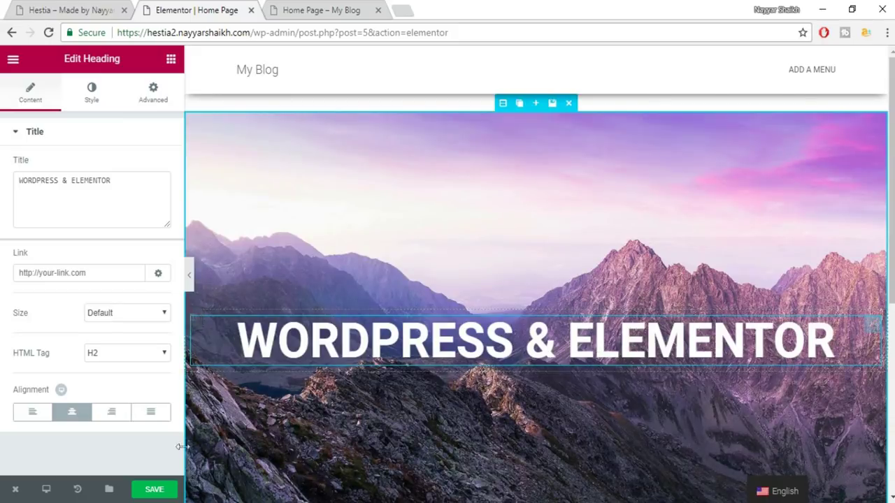
left_click(155, 490)
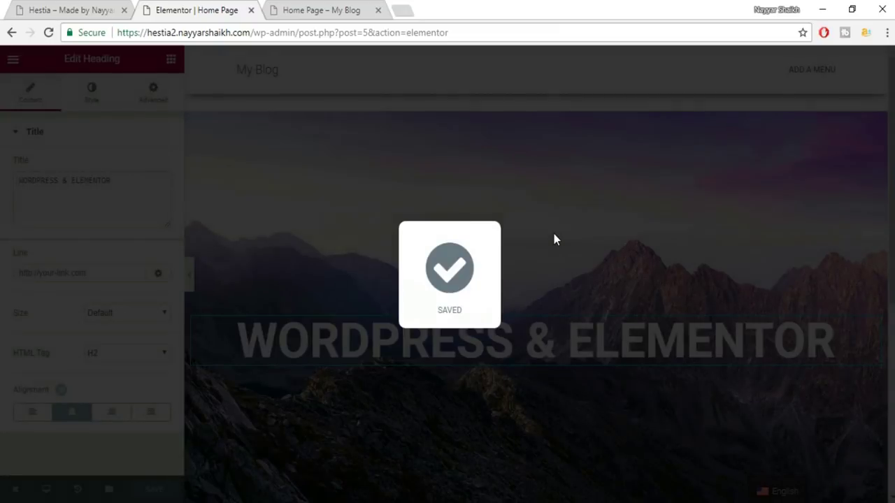
scroll(615, 266, "down", 1)
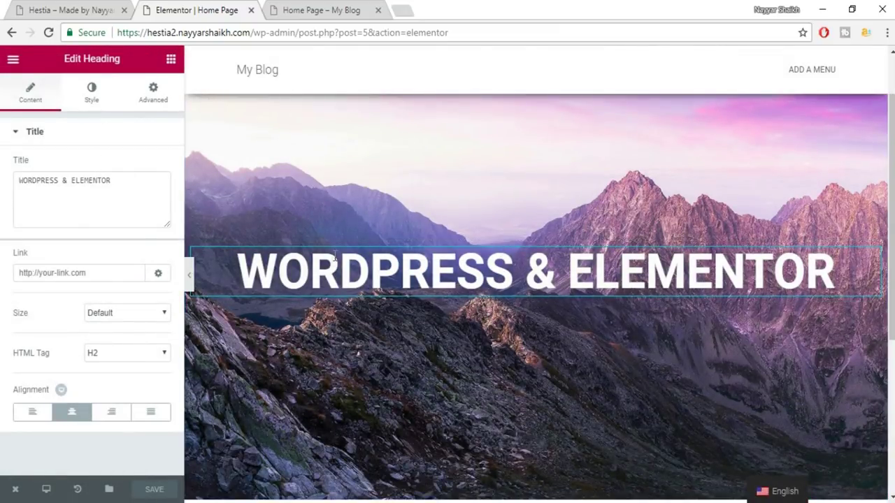
key("ctrl+1")
Drop a new Heading widget below the main heading
left_click_drag(261, 331, 560, 330)
left_click(560, 330)
left_click(176, 10)
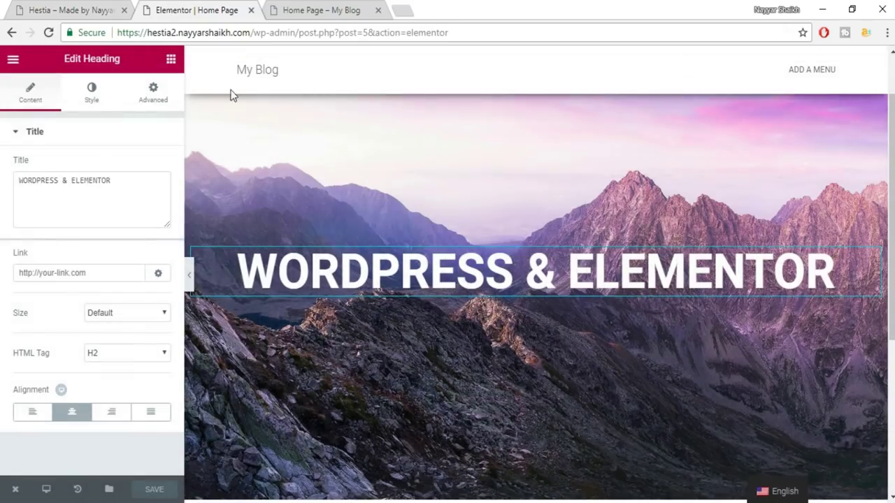
left_click(170, 62)
left_click_drag(132, 163, 519, 301)
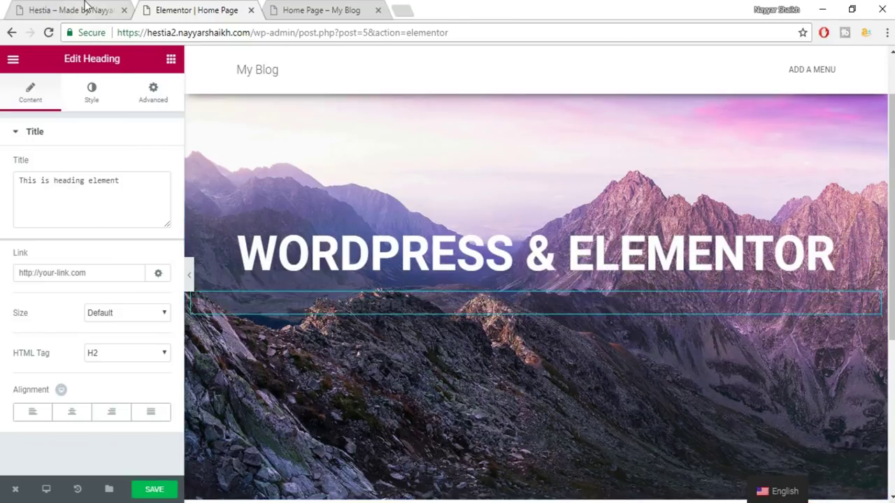
Copy 'FREE THEME & PLUGINS' from the demo into the new heading and centre it
left_click(85, 7)
triple_click(310, 323)
key("ctrl+c")
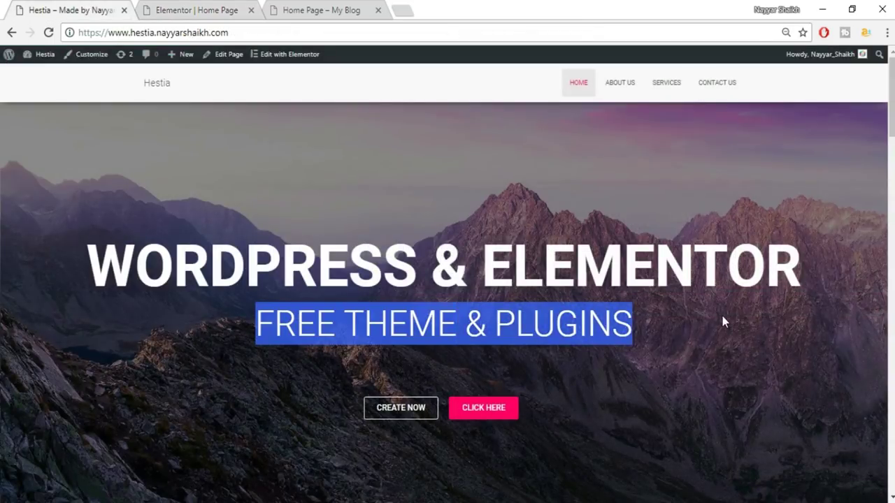
left_click(196, 9)
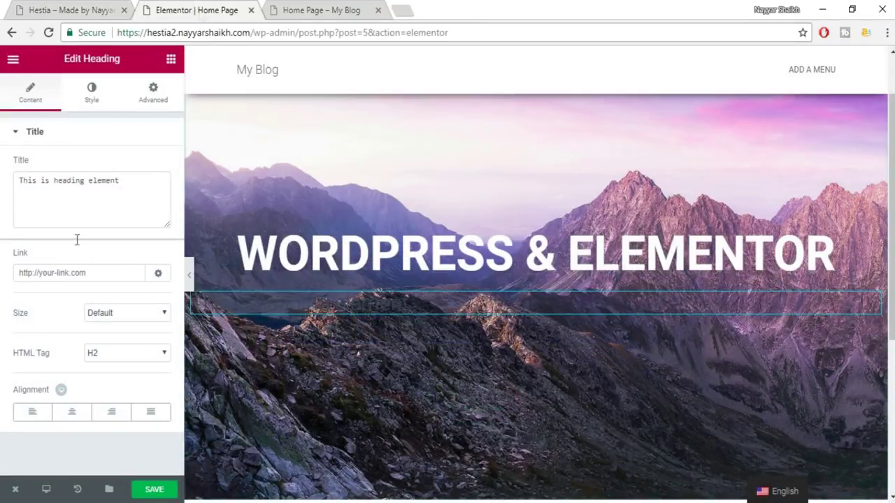
left_click_drag(126, 184, 15, 192)
key("ctrl+v")
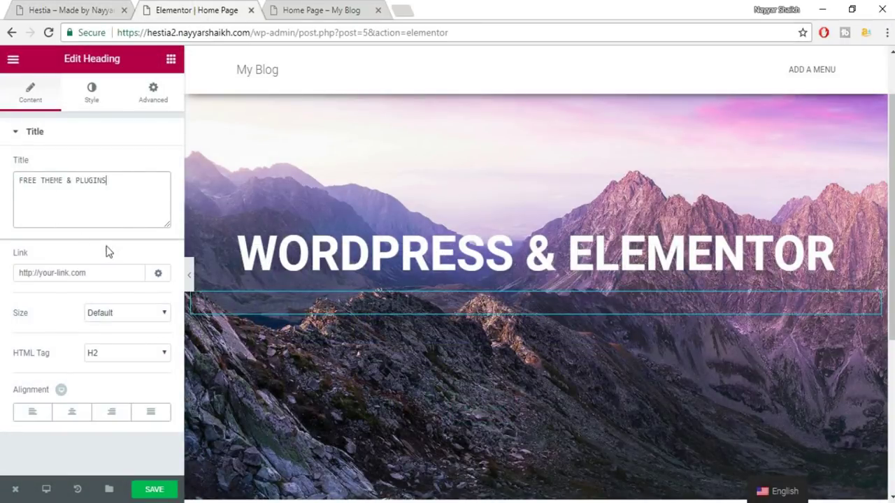
left_click(73, 414)
Set the FREE THEME & PLUGINS subtitle's text colour to white
left_click(91, 94)
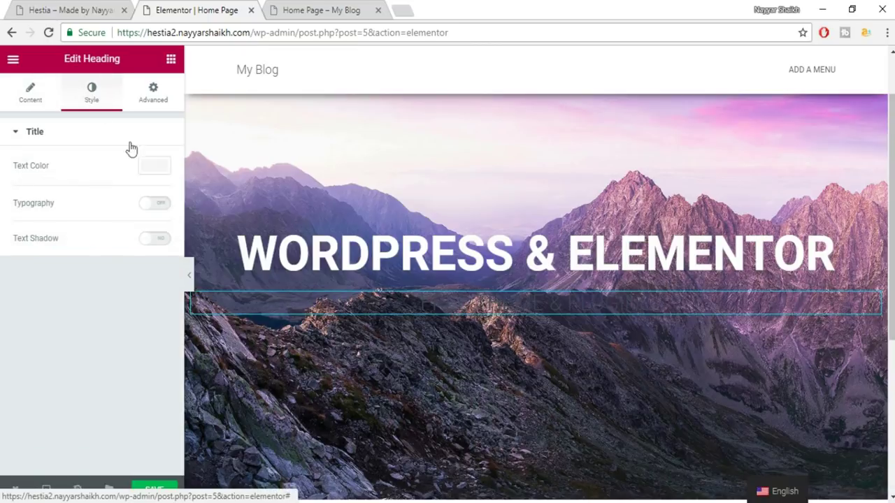
left_click(152, 168)
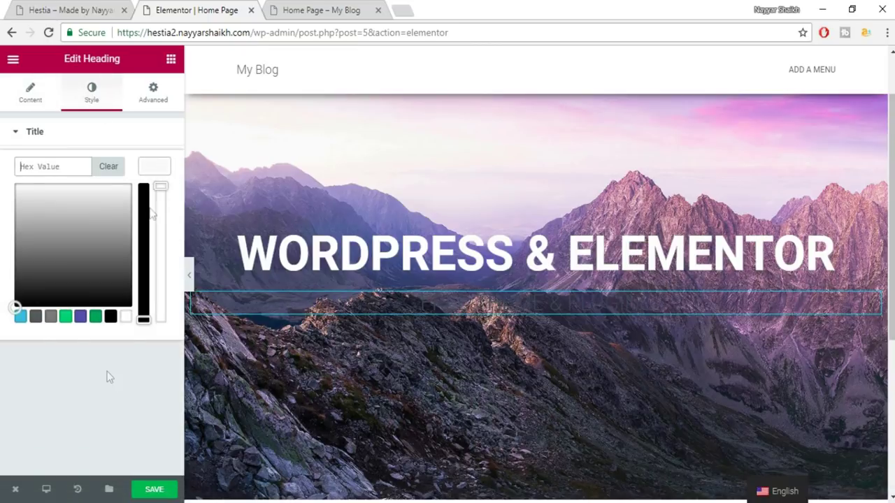
left_click(128, 319)
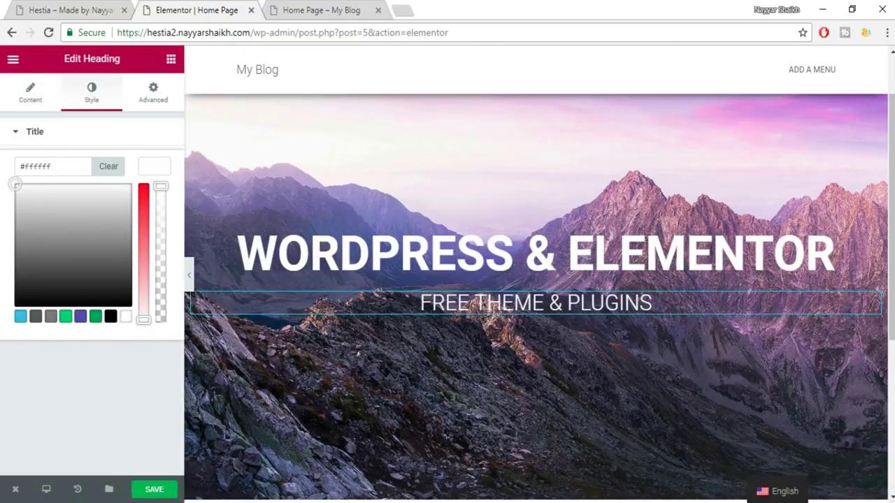
left_click(146, 173)
Enable custom typography on the subtitle with size 58 px and Roboto family
left_click(156, 205)
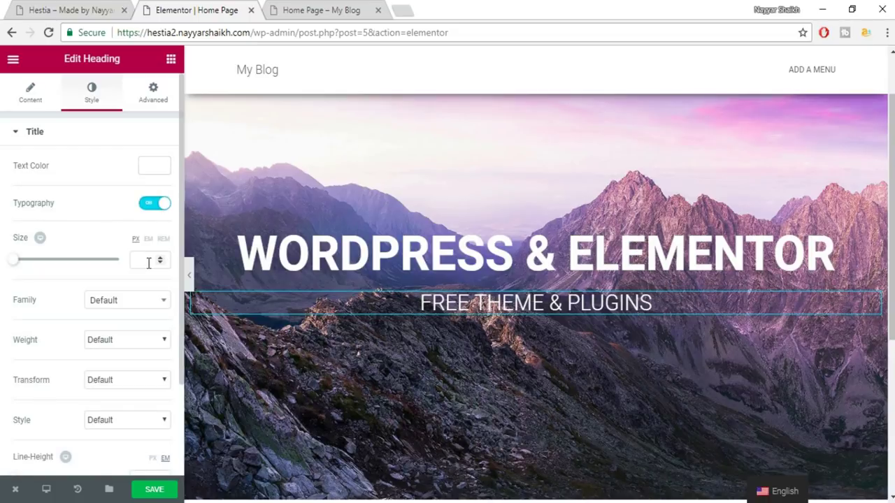
left_click_drag(10, 264, 44, 262)
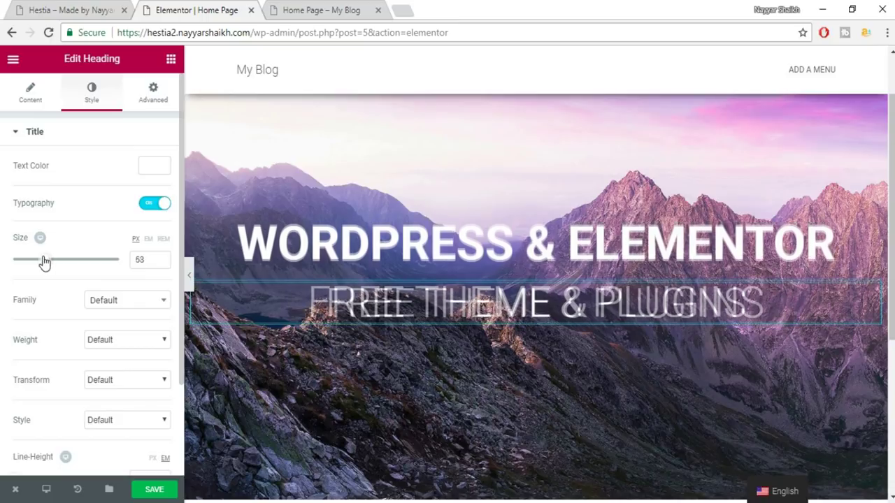
left_click(139, 301)
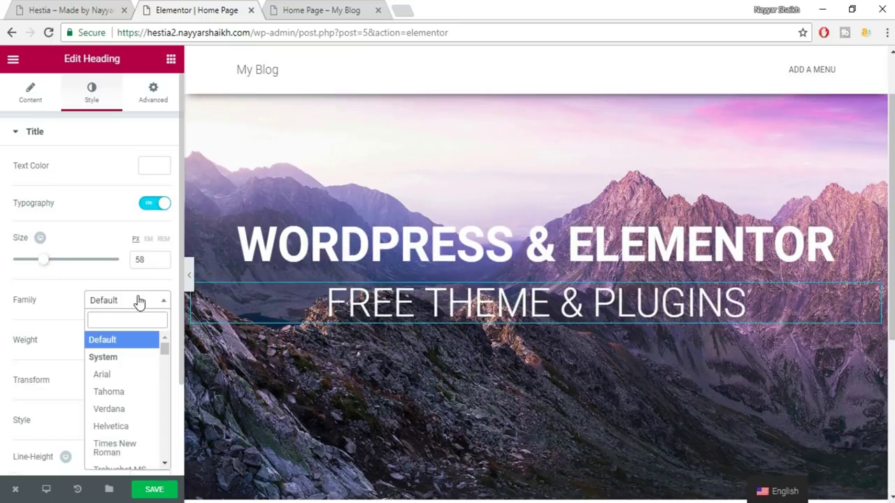
type("rob")
key("Return")
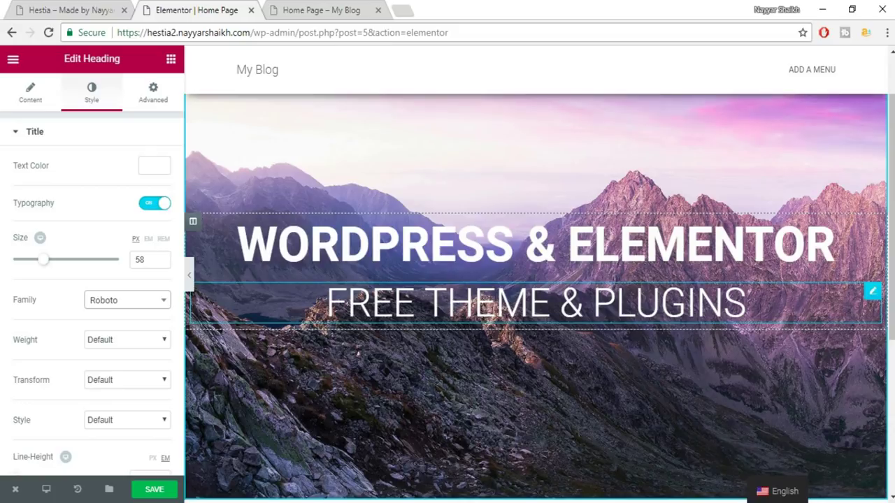
left_click(79, 6)
left_click(485, 356)
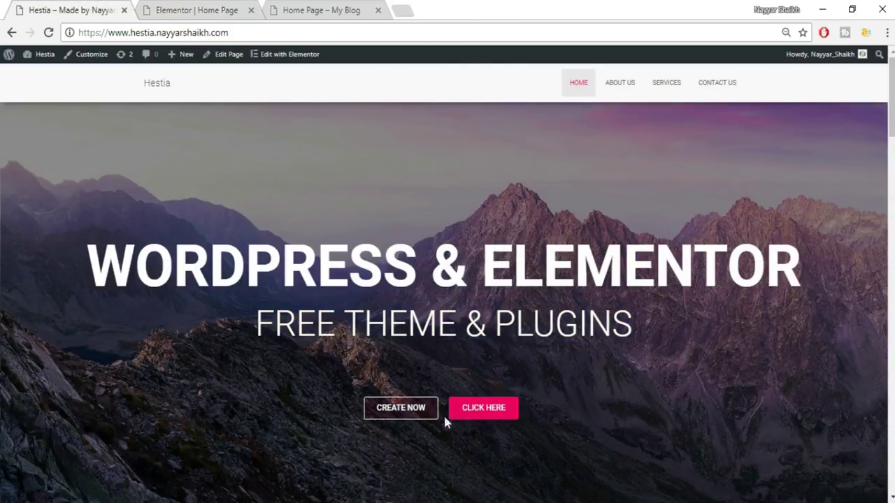
left_click(176, 10)
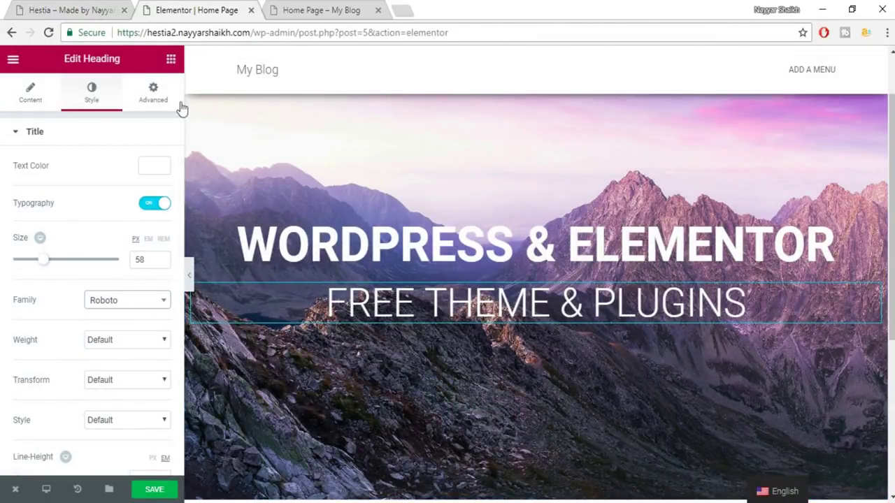
Place a Spacer widget beneath the subtitle and set its height to 50
left_click(171, 62)
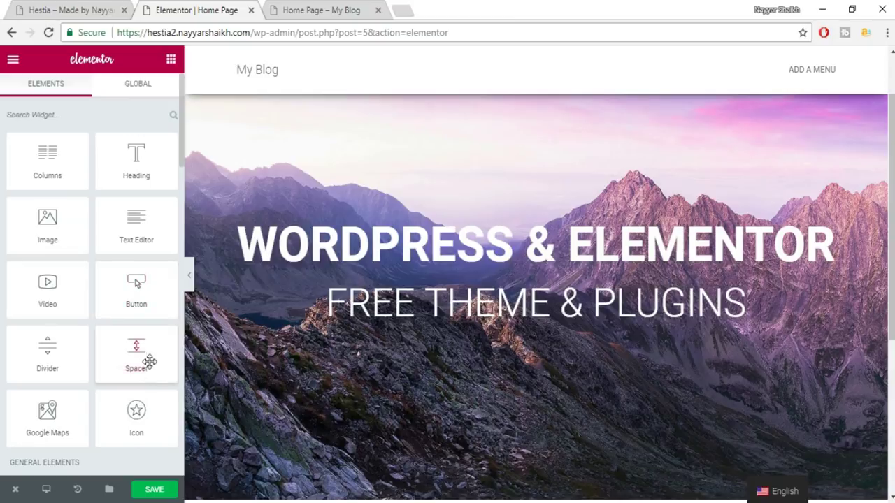
left_click_drag(138, 350, 534, 338)
left_click_drag(140, 349, 476, 308)
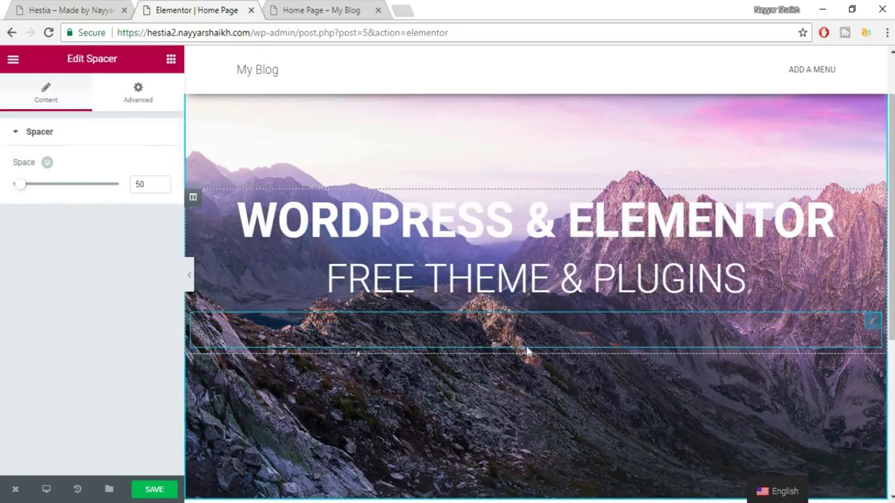
left_click_drag(147, 186, 123, 190)
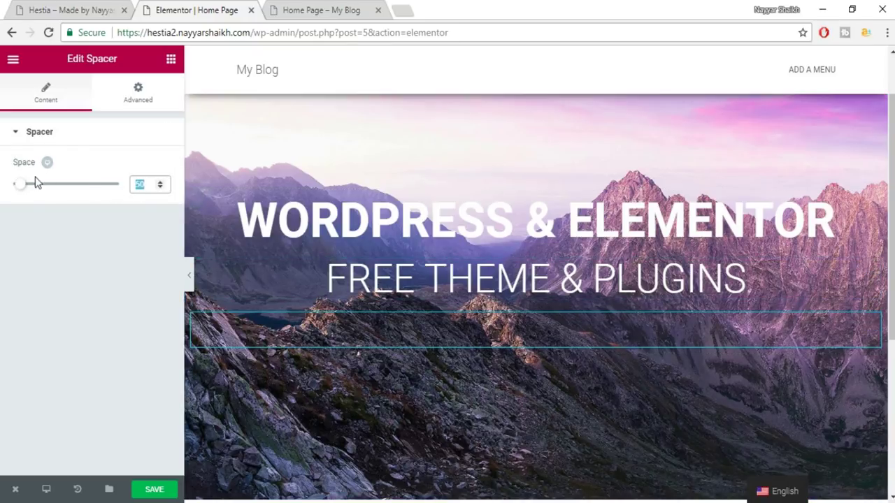
mouse_move(24, 189)
left_mouse_down()
mouse_move(55, 189)
mouse_move(23, 193)
left_mouse_up()
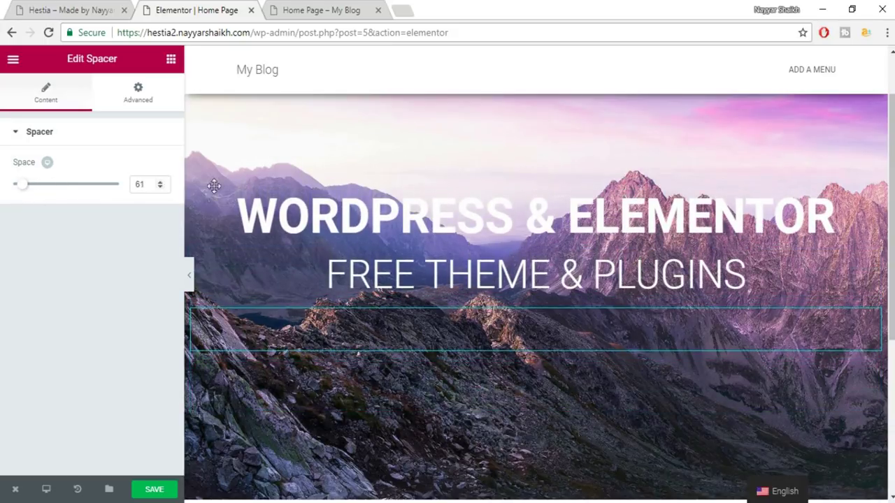
double_click(154, 184)
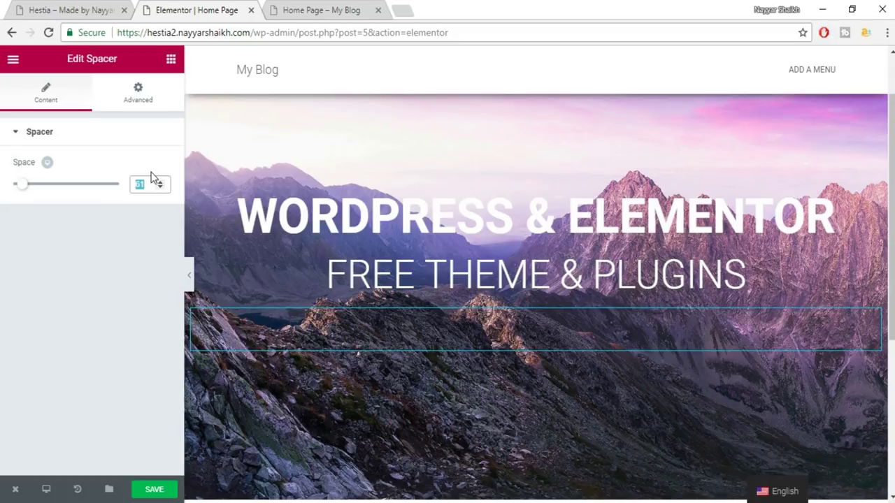
type("50")
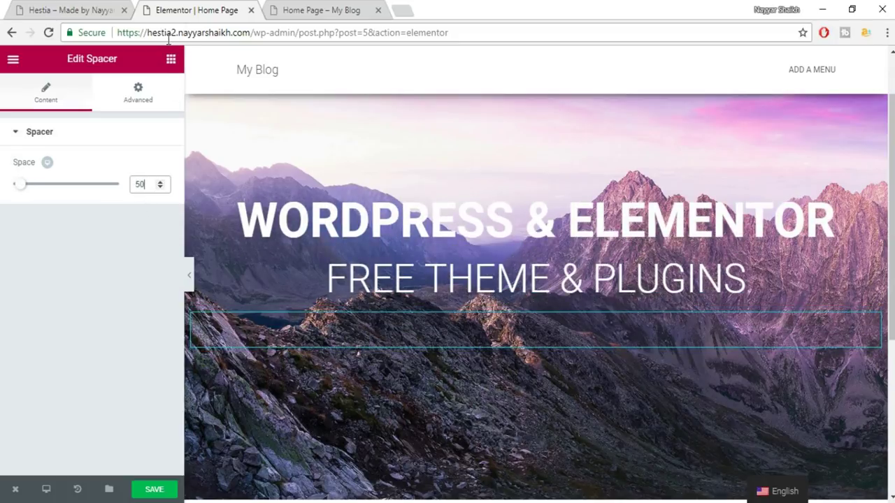
left_click(81, 10)
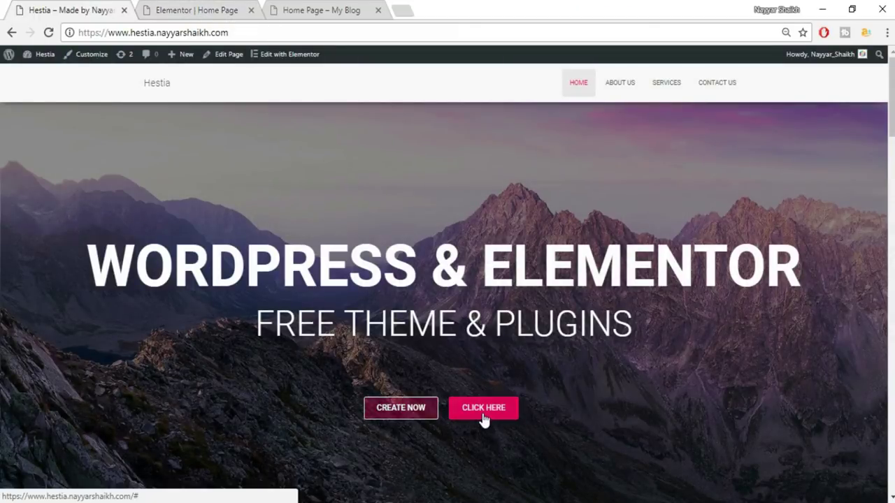
left_click(240, 9)
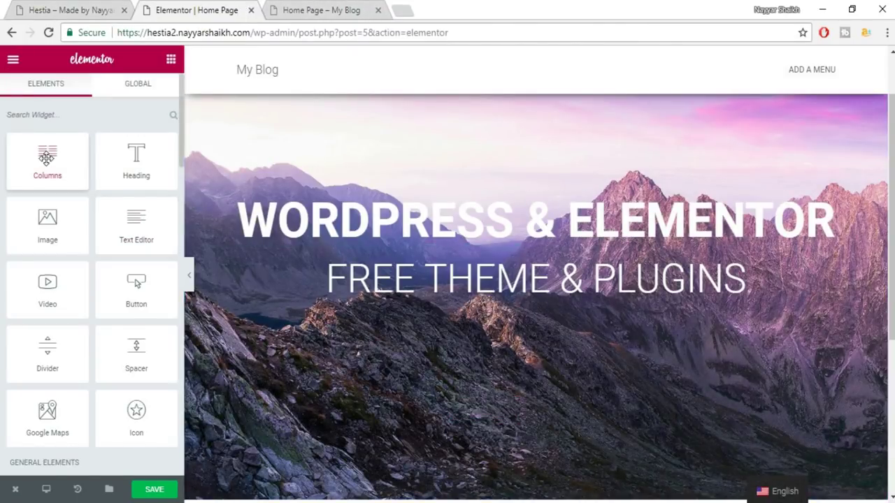
Add a two-column section and drop a Default-type button into its left column
left_click_drag(47, 157, 467, 360)
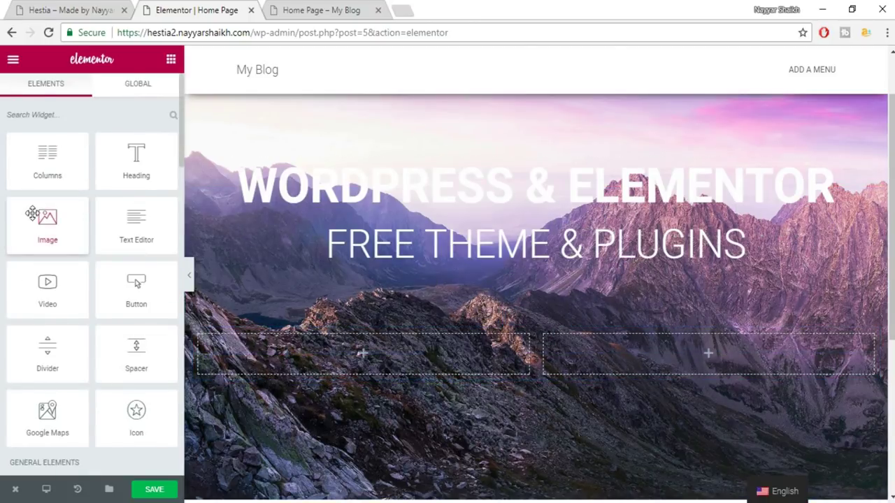
left_click_drag(143, 299, 353, 360)
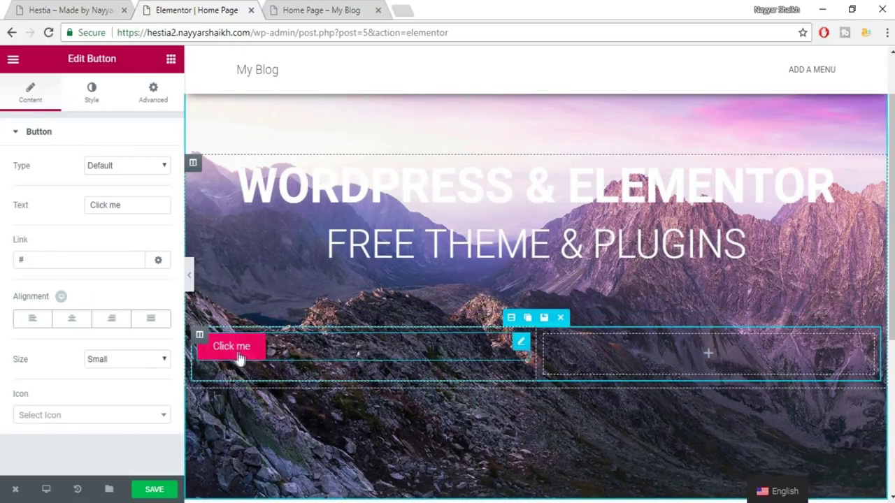
left_click(137, 171)
left_click(135, 165)
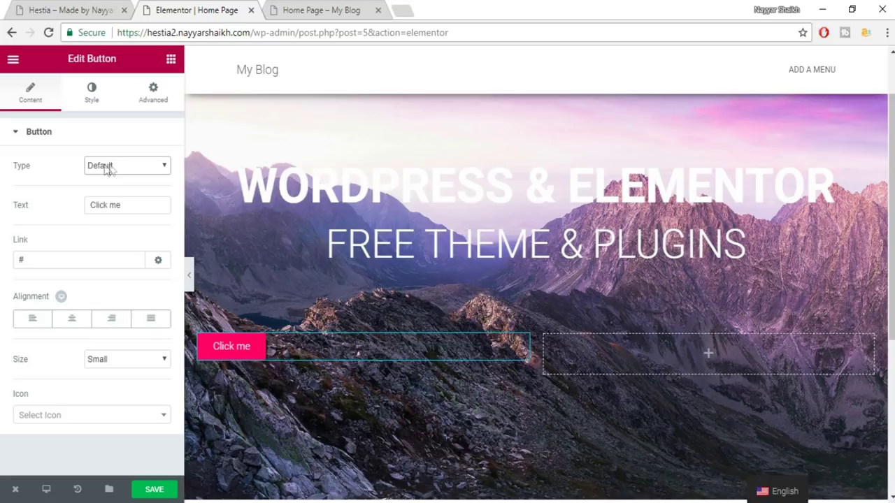
Label the button CREATE NOW, align it right and set its size to Small
left_click_drag(124, 208, 26, 183)
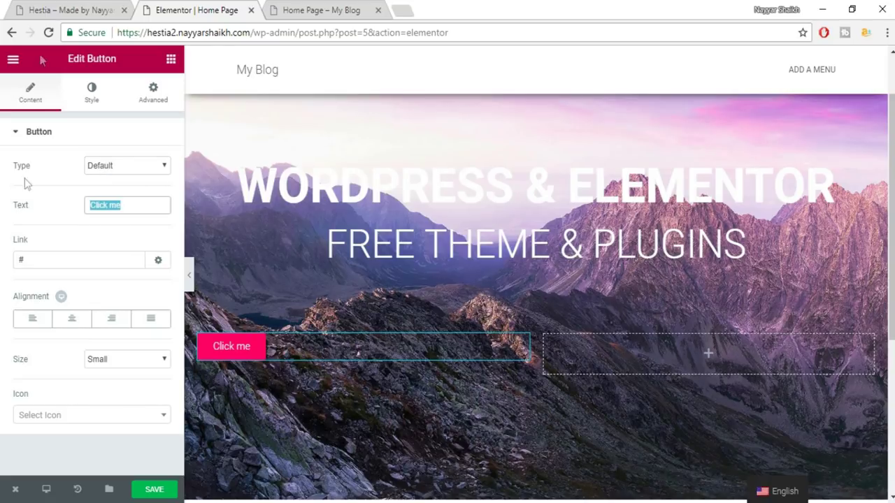
left_click(35, 7)
left_click(162, 10)
type("C")
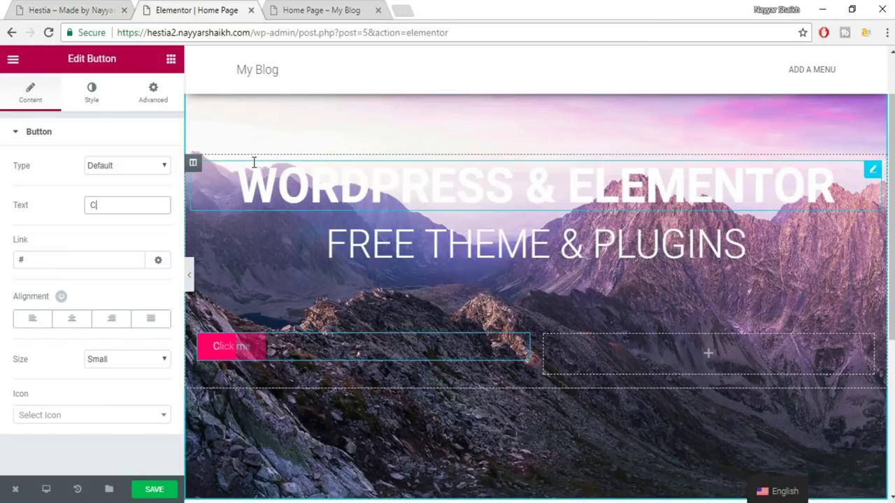
type("REATE NOW")
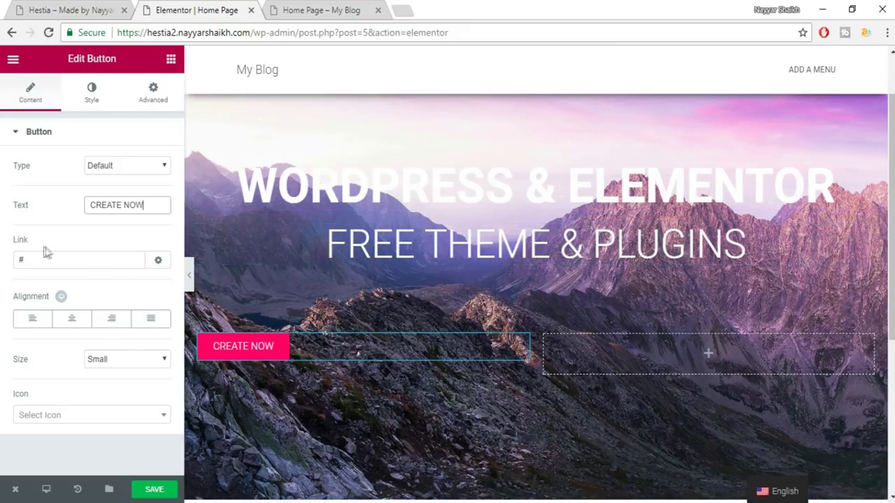
double_click(36, 260)
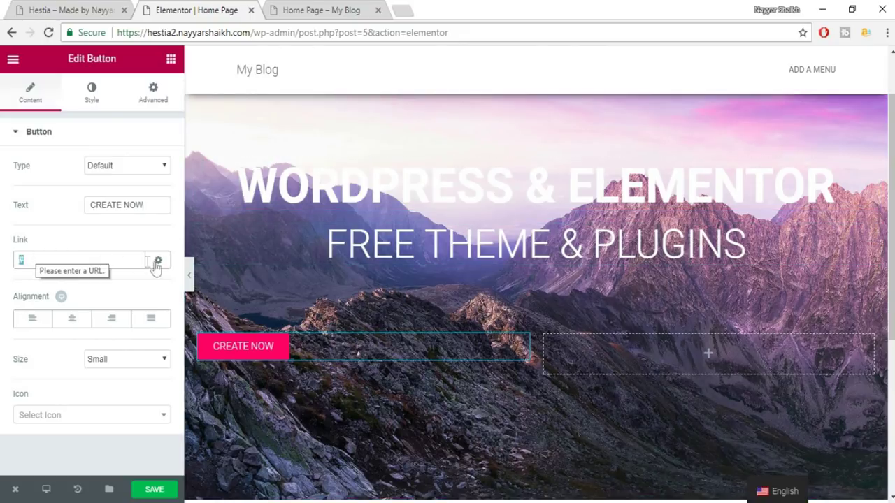
left_click(111, 320)
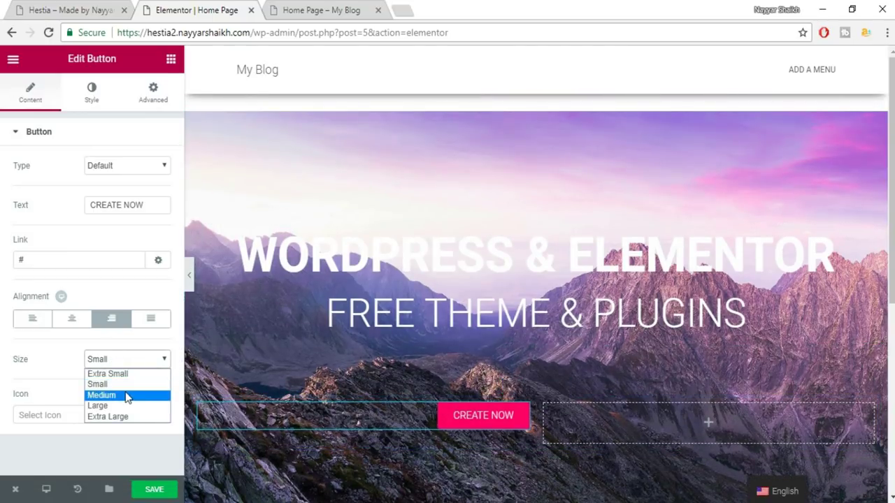
left_click(105, 395)
left_click(133, 360)
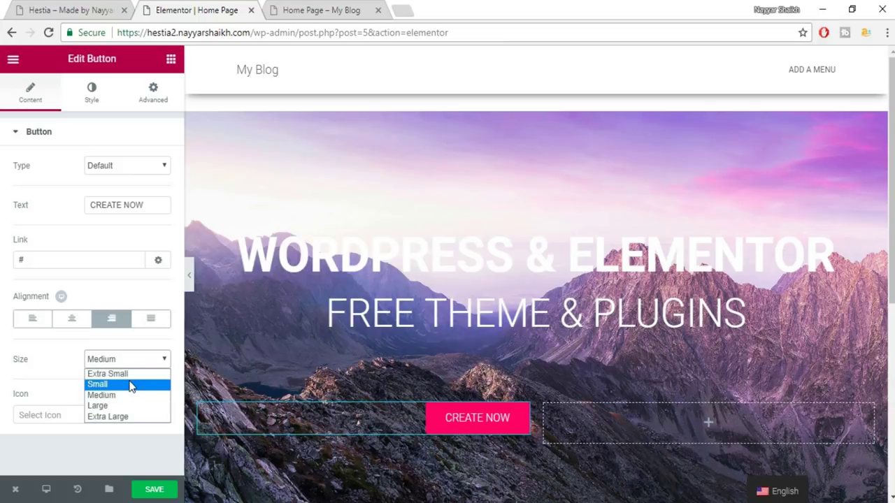
left_click(132, 384)
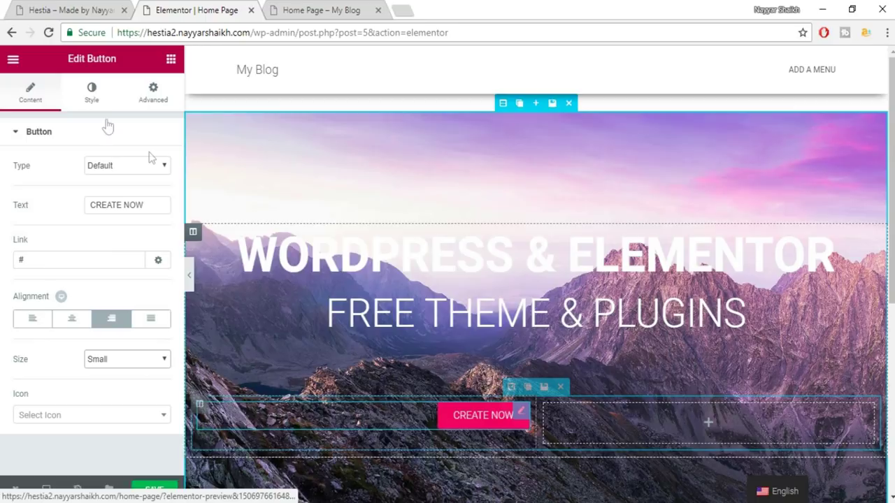
left_click(90, 103)
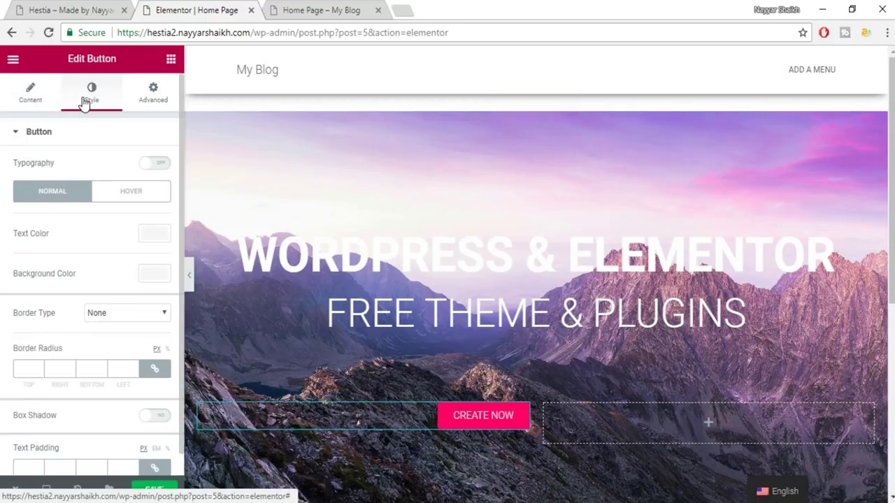
left_click(66, 10)
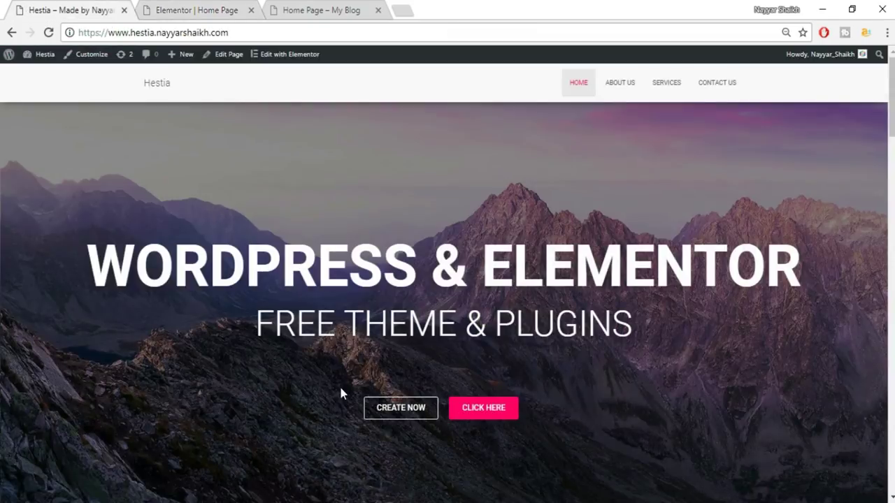
scroll(420, 398, "down", 2)
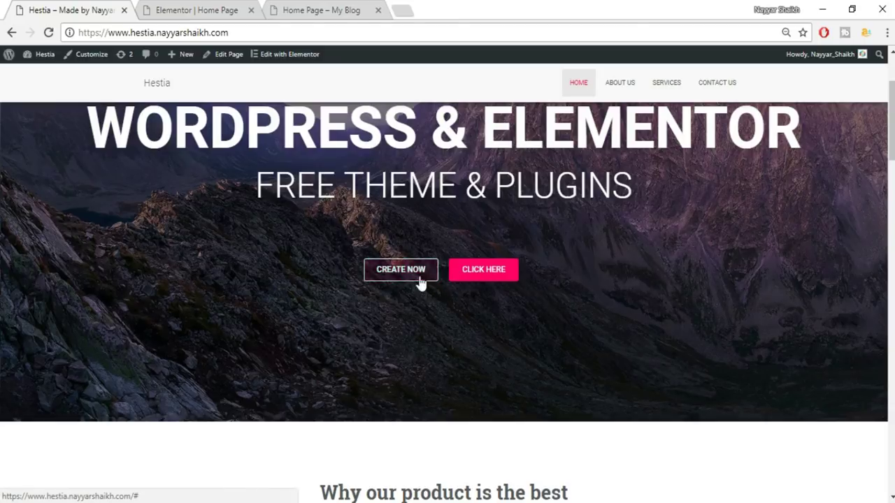
scroll(549, 301, "up", 2)
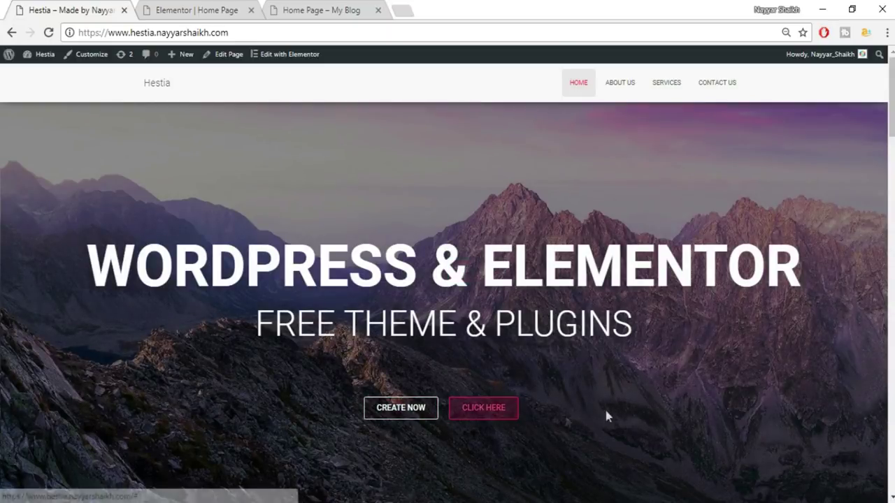
scroll(662, 383, "down", 8)
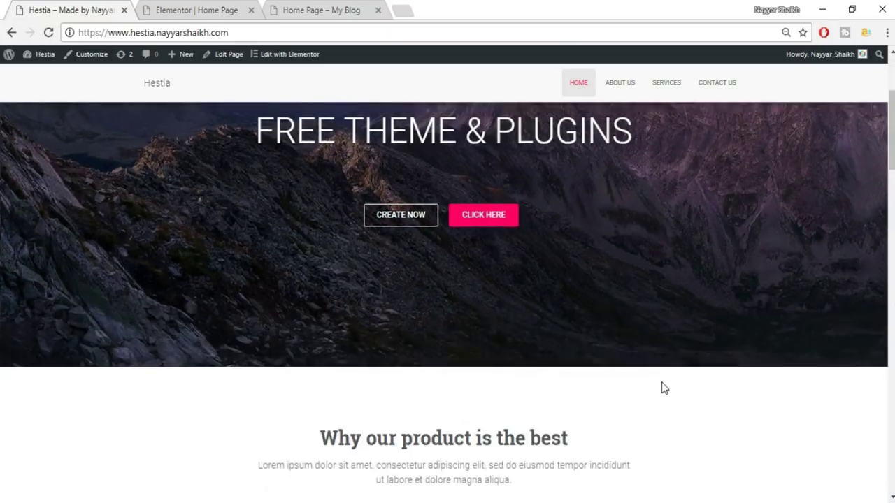
scroll(682, 314, "down", 8)
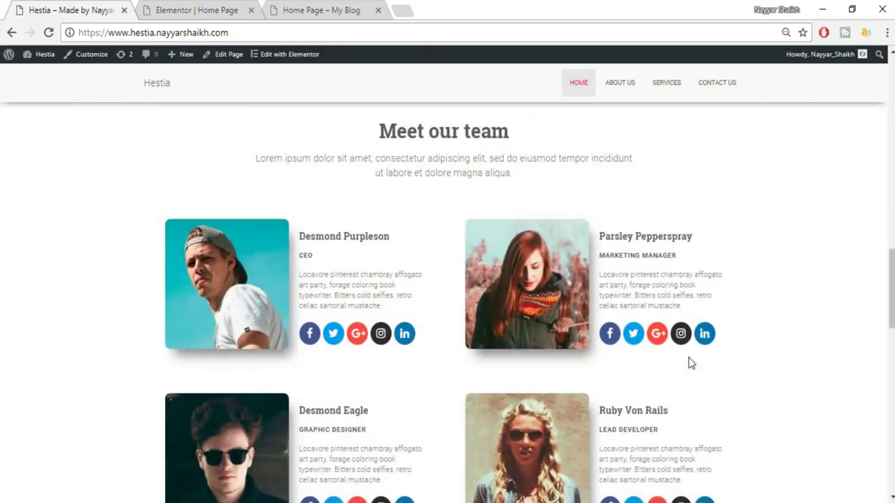
scroll(752, 355, "up", 16)
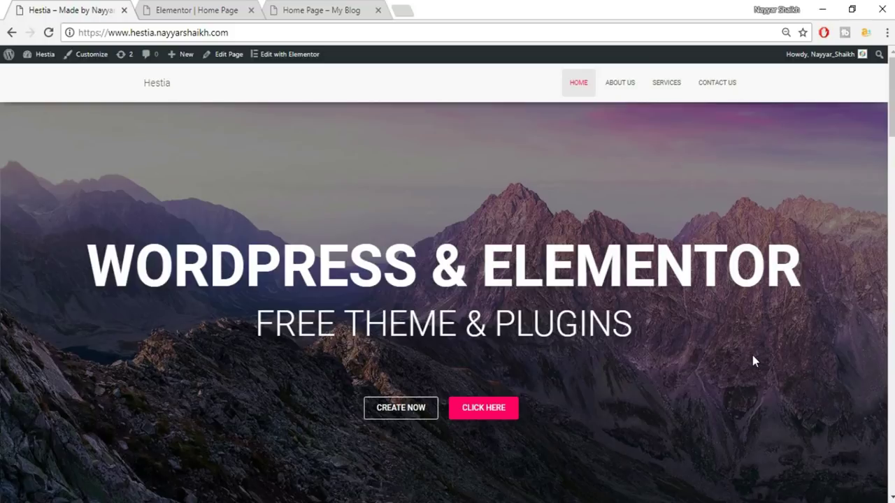
left_click(202, 5)
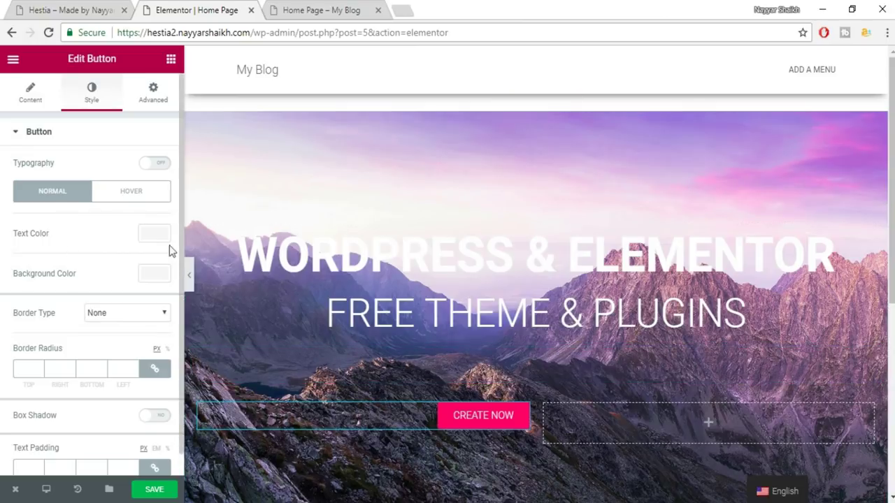
Set the CREATE NOW button's text colour to white
left_click(79, 7)
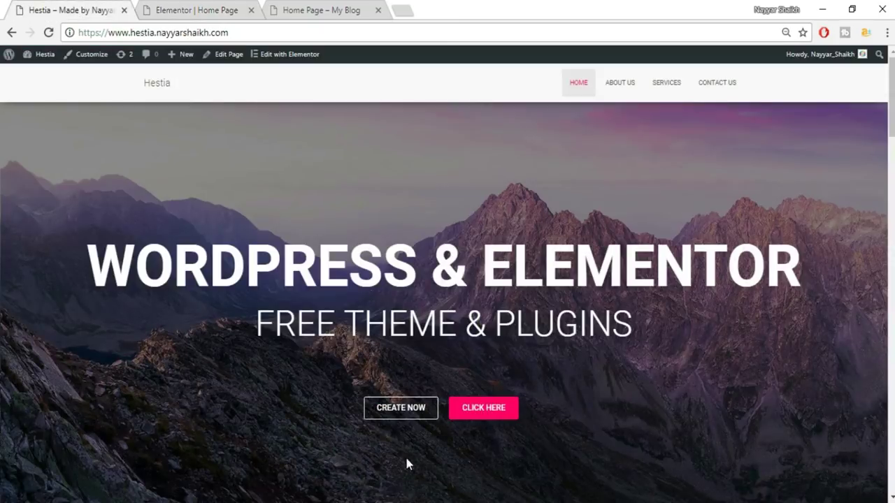
left_click(163, 6)
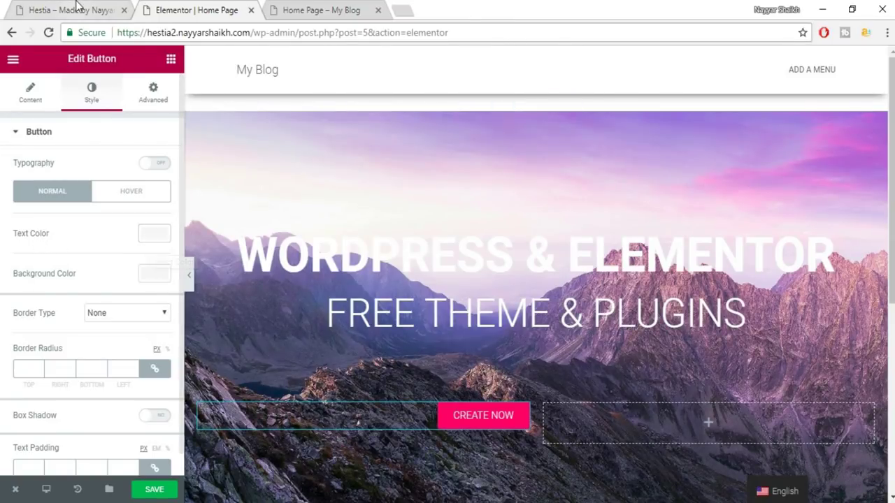
key("ctrl+shift+Tab")
left_click(170, 6)
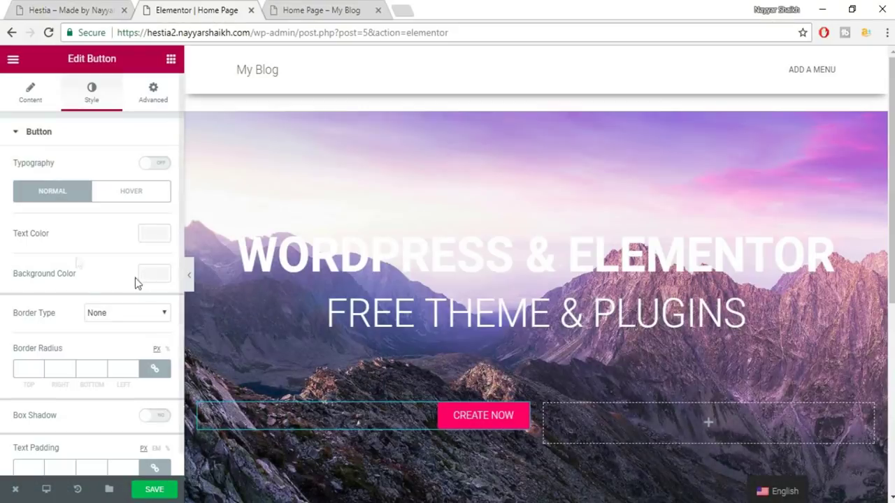
left_click(156, 235)
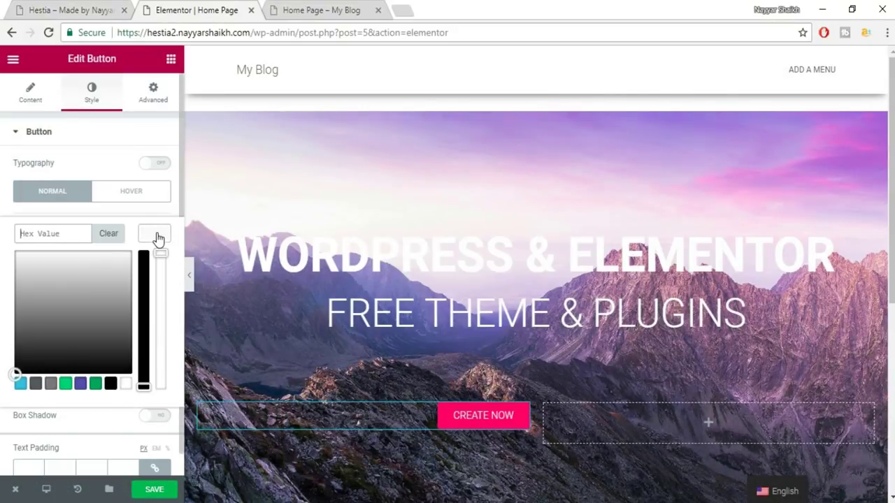
left_click(127, 386)
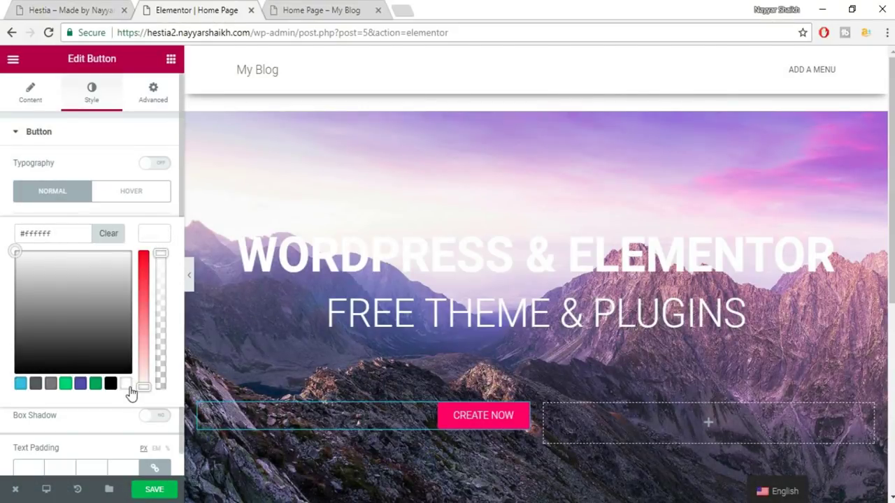
left_click(150, 241)
Drop the button's background colour opacity to zero, rgba(0,0,0,0)
left_click(154, 274)
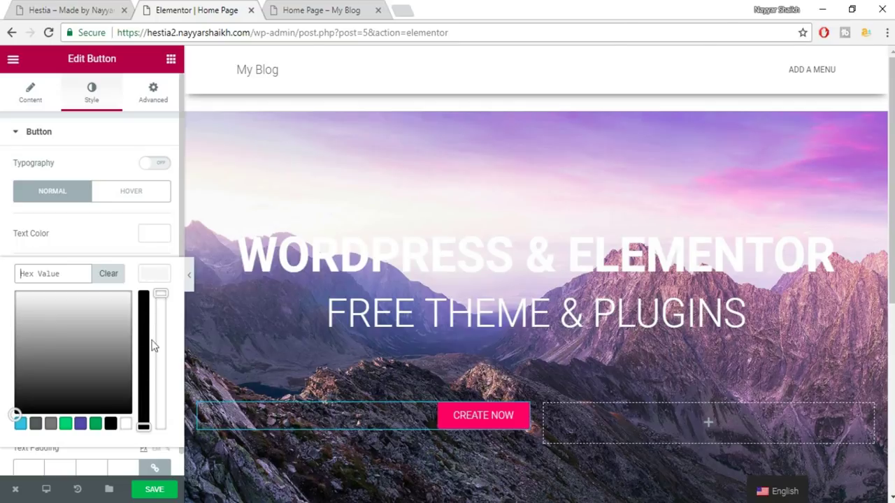
left_click(163, 297)
left_click_drag(165, 311, 175, 471)
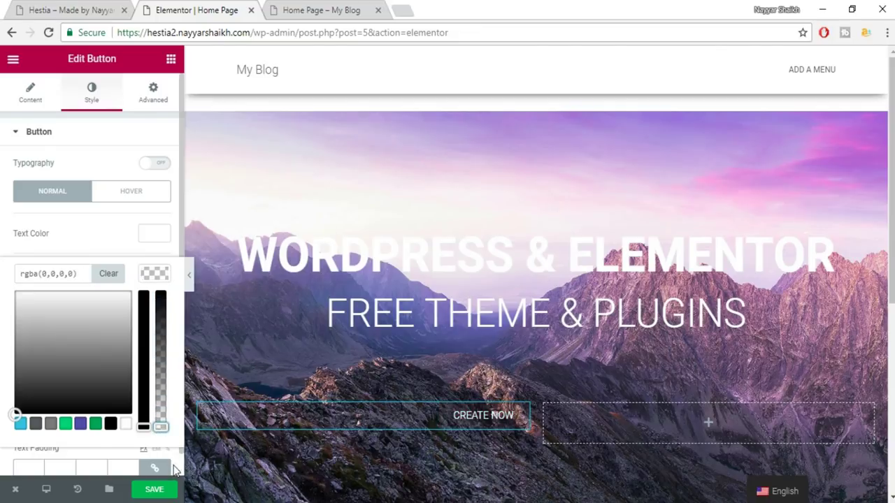
left_click(174, 475)
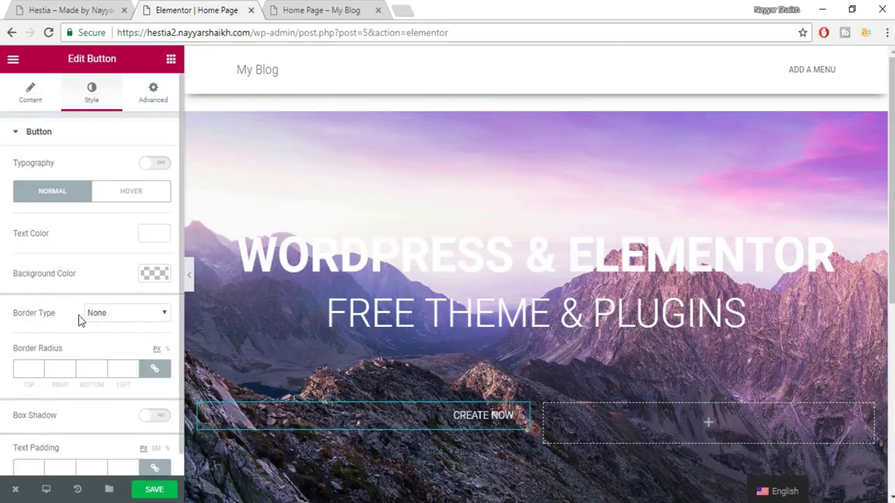
Give the CREATE NOW button a Solid border with width 1 on all sides
left_click(115, 315)
left_click(119, 339)
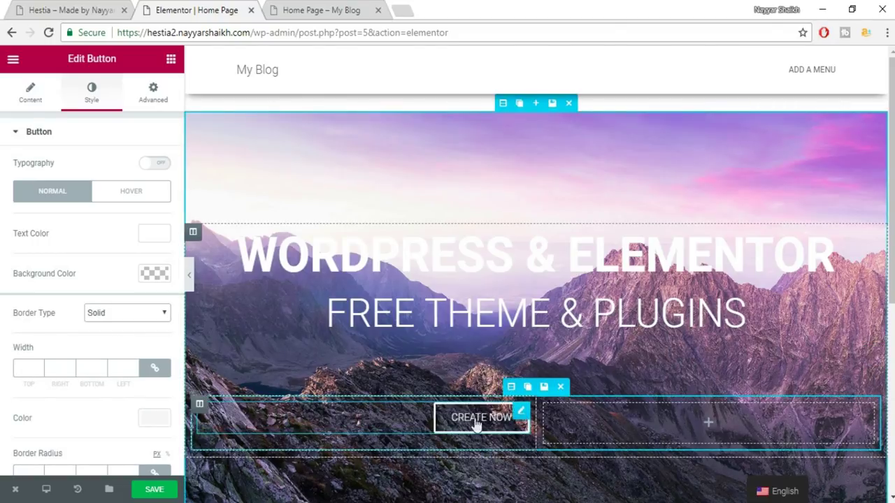
scroll(523, 414, "down", 1)
scroll(457, 413, "down", 1)
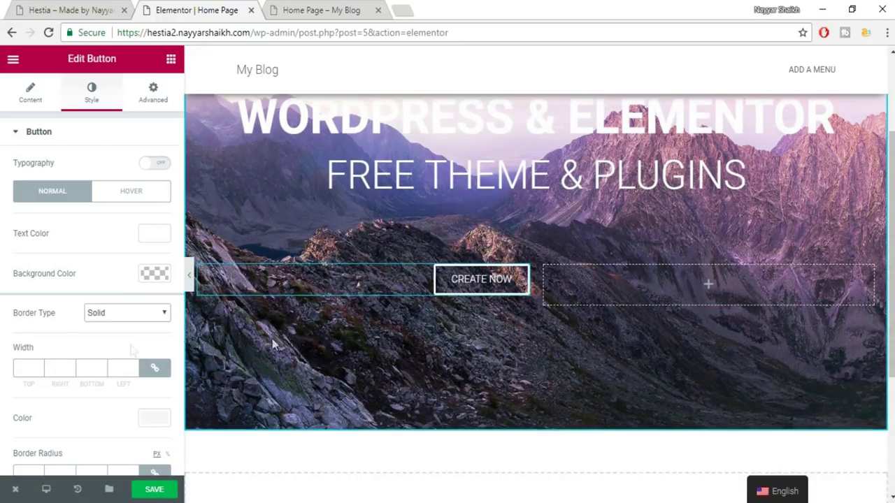
left_click(30, 366)
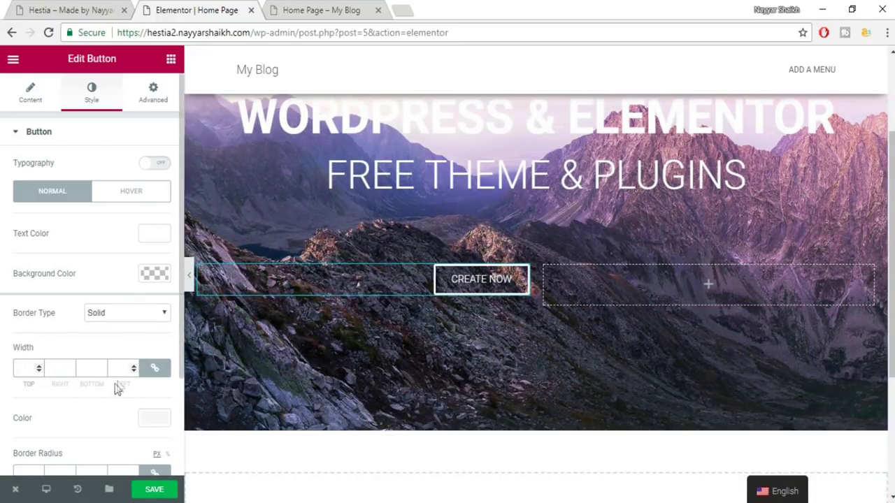
type("1")
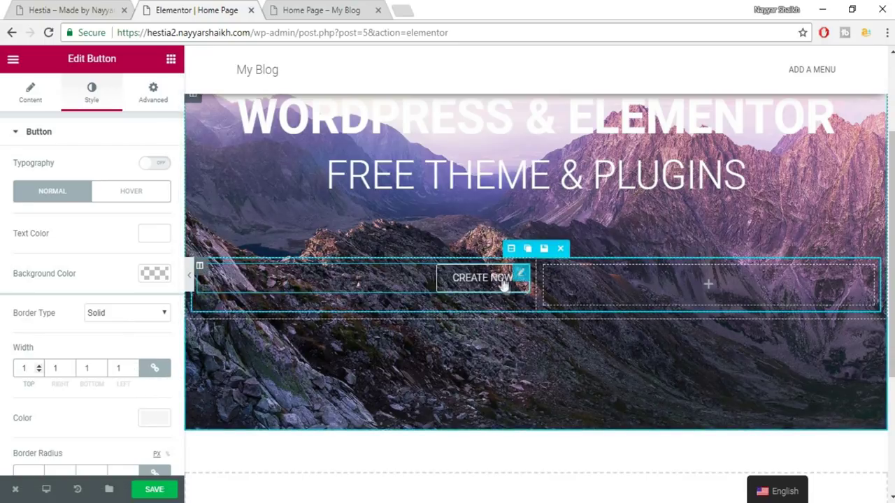
scroll(510, 356, "up", 1)
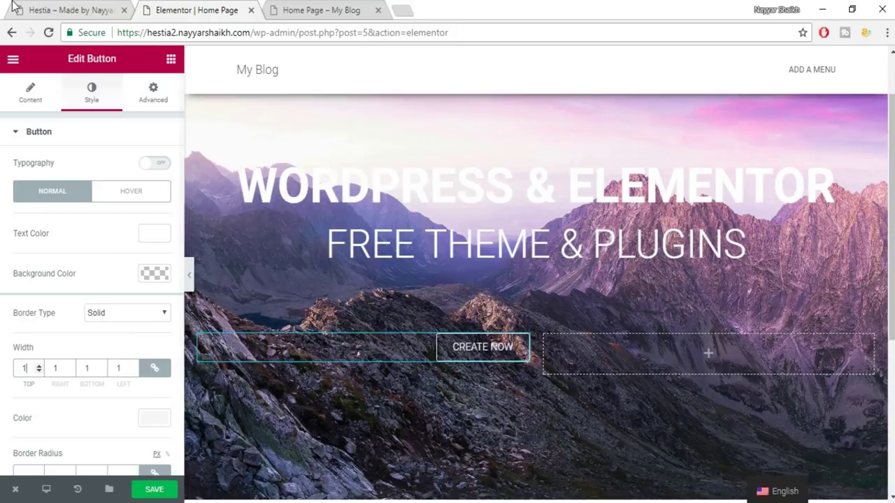
key("ctrl+Page_Up")
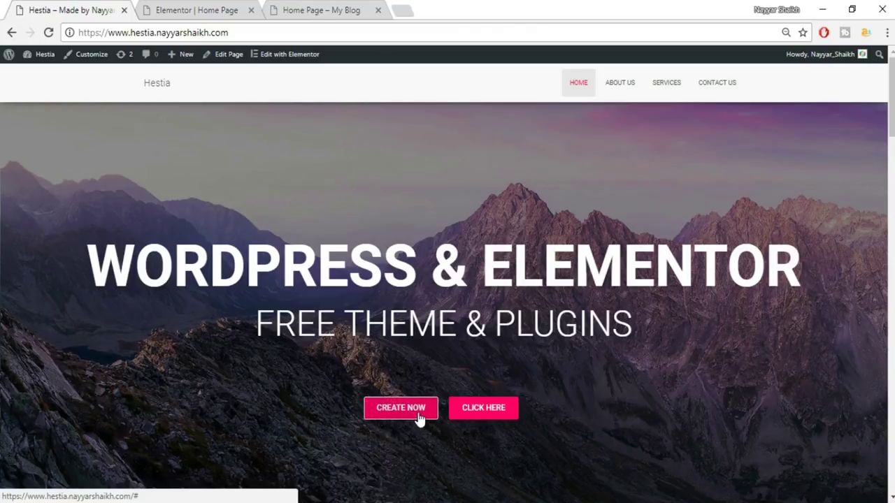
left_click(197, 10)
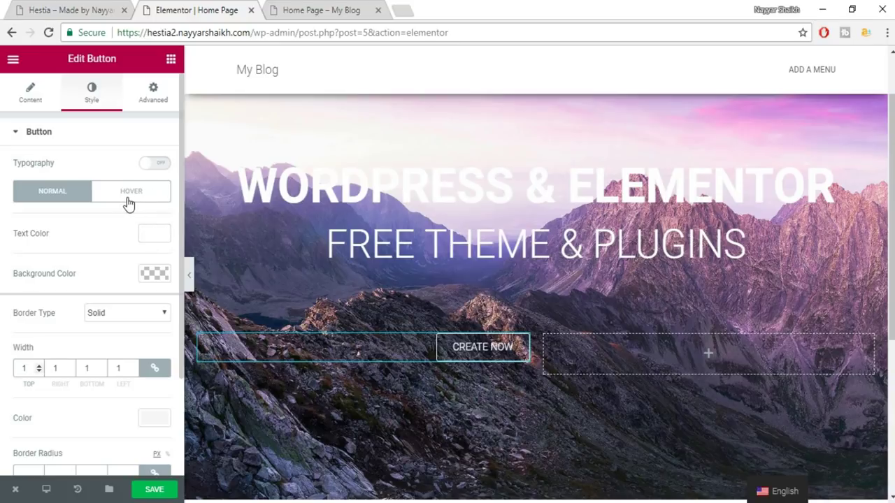
Set the button's Hover background colour to #e91e63, then save the page
left_click(129, 204)
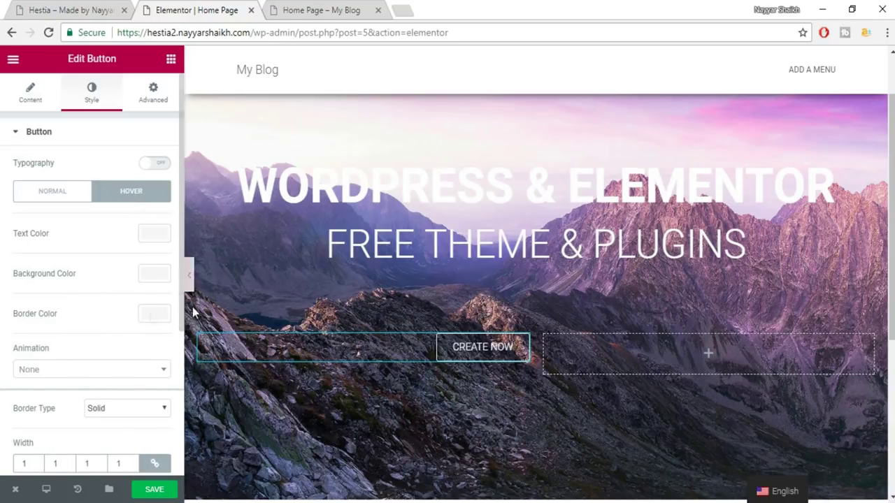
left_click(155, 280)
type("THEME & PLUGINS")
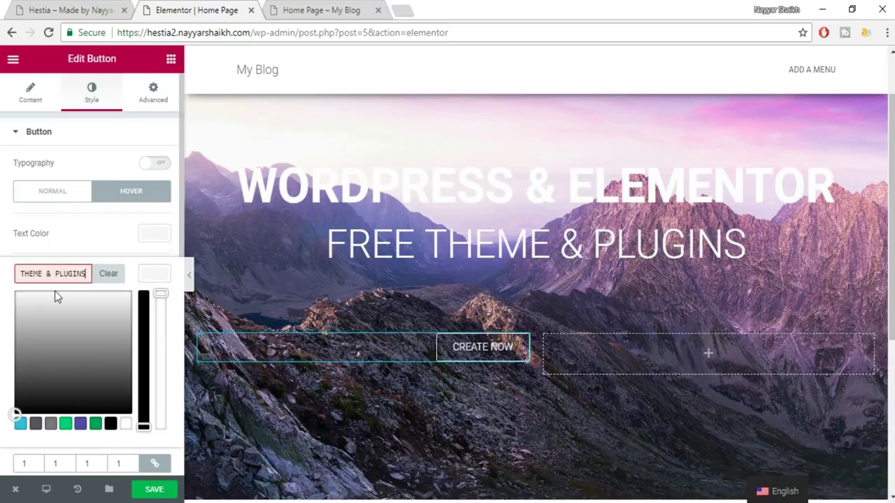
key("alt+Tab")
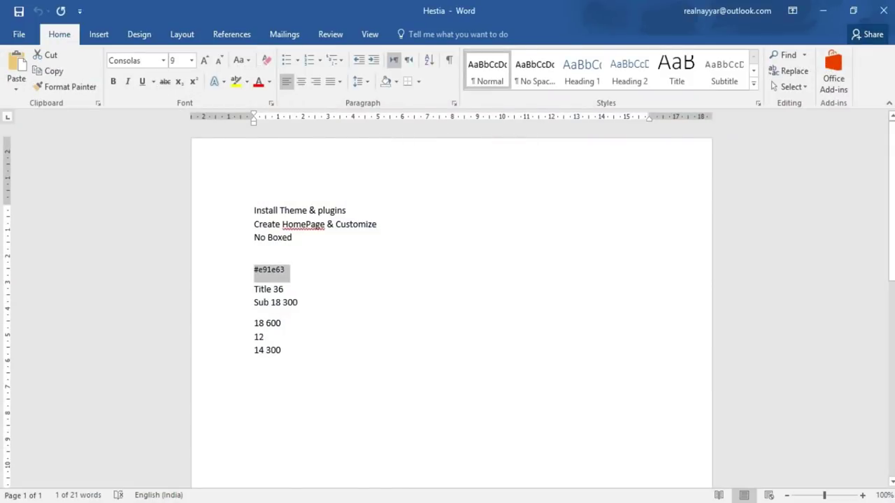
key("ctrl+c")
key("alt+Tab")
key("ctrl+a")
key("ctrl+v")
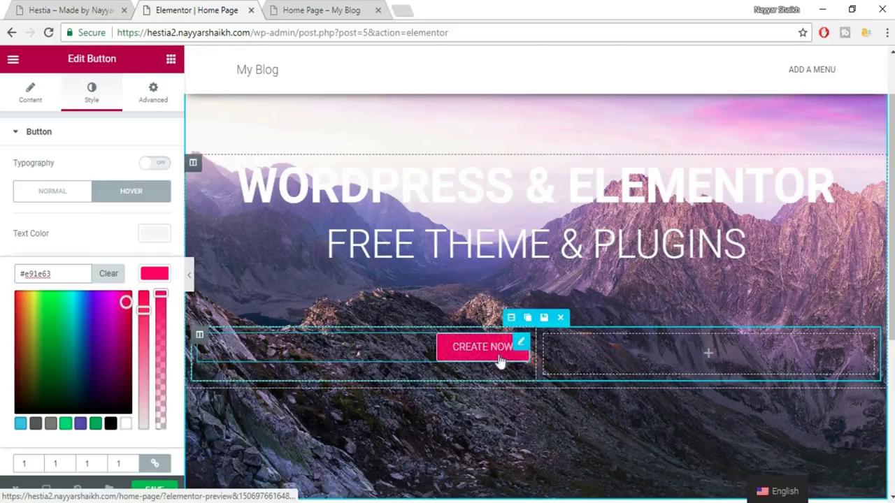
left_click(148, 273)
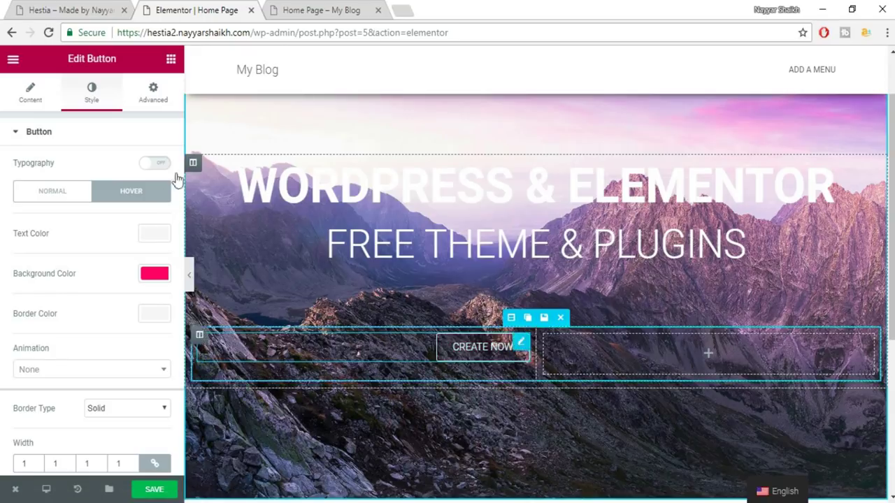
left_click(156, 490)
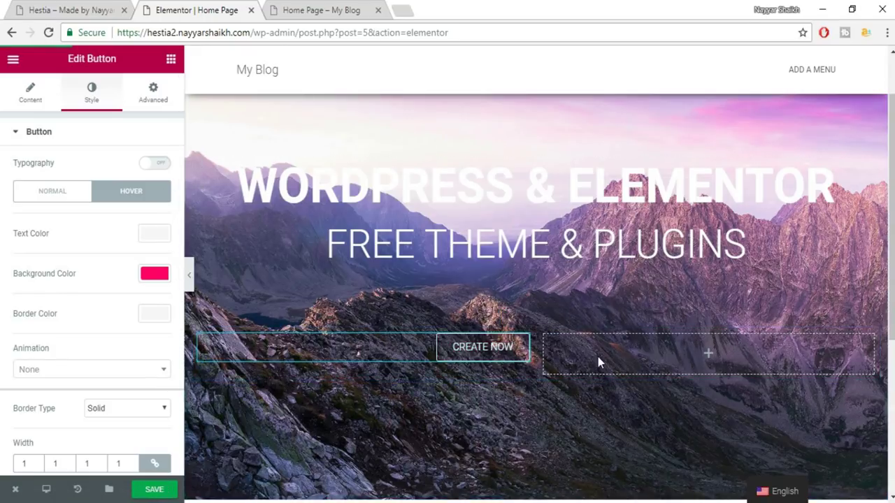
Save, duplicate the CREATE NOW button's column, and delete the empty third column
key("ctrl+s")
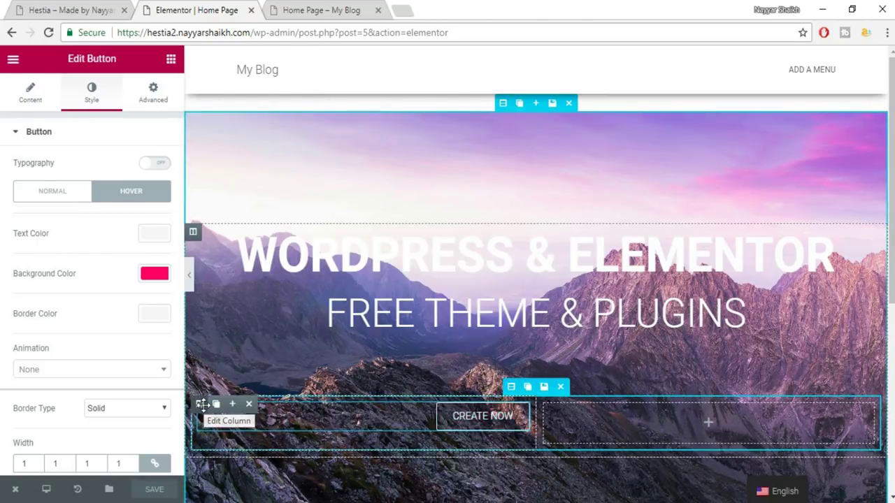
scroll(204, 399, "down", 1)
scroll(208, 364, "down", 1)
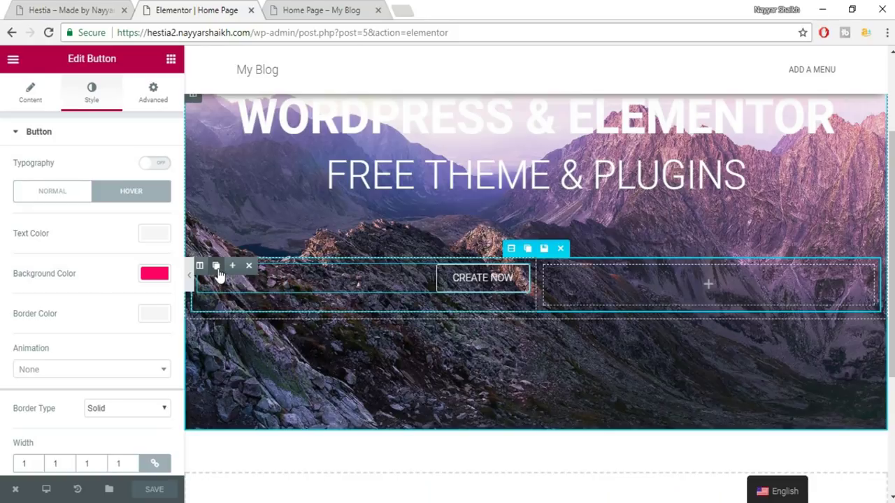
left_click(217, 268)
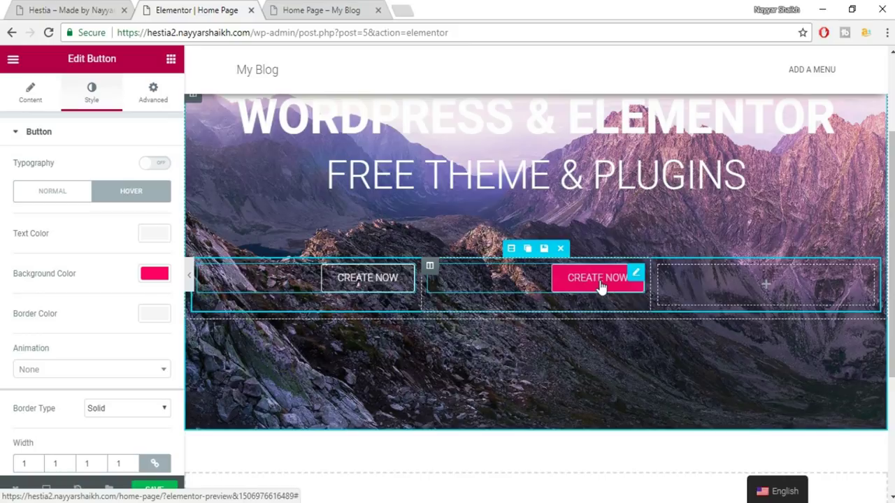
left_click(748, 280)
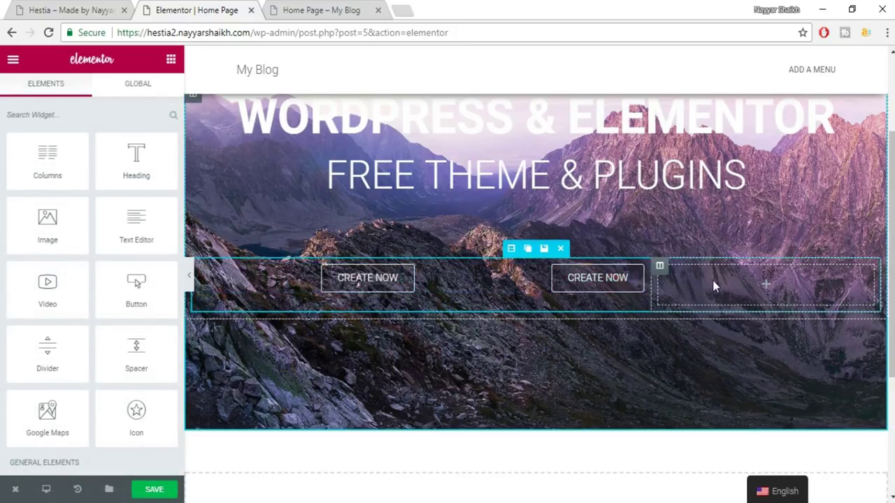
mouse_move(660, 266)
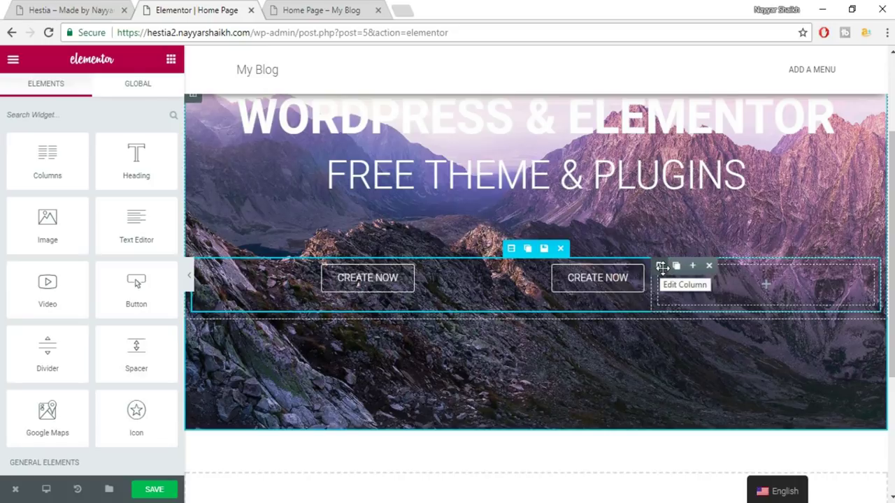
left_click(709, 267)
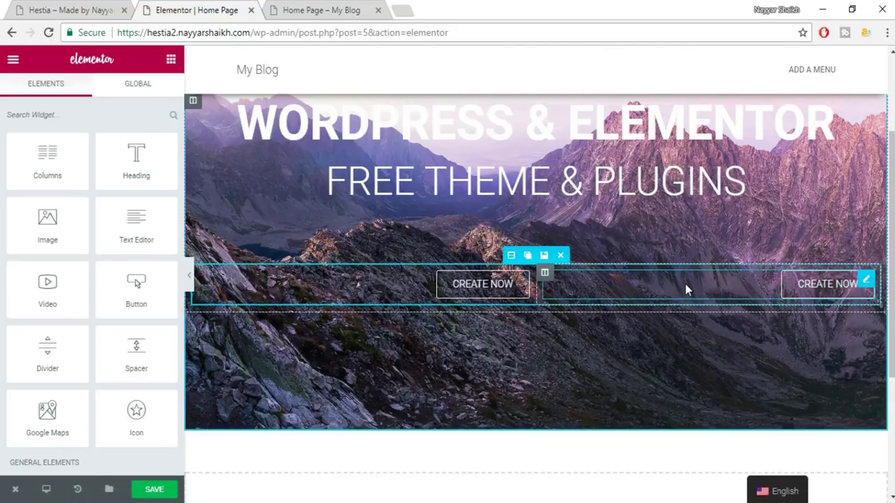
Align the second CREATE NOW button left and fill its background pink #e91e63
left_click(685, 289)
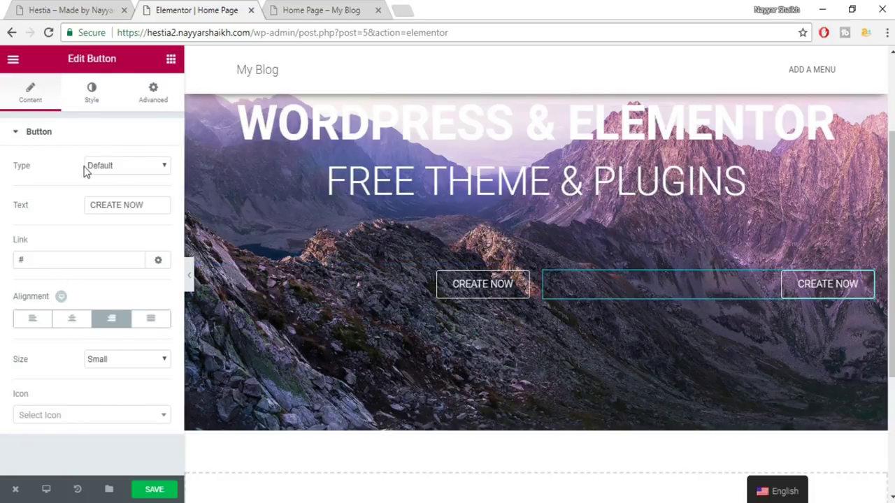
left_click(32, 320)
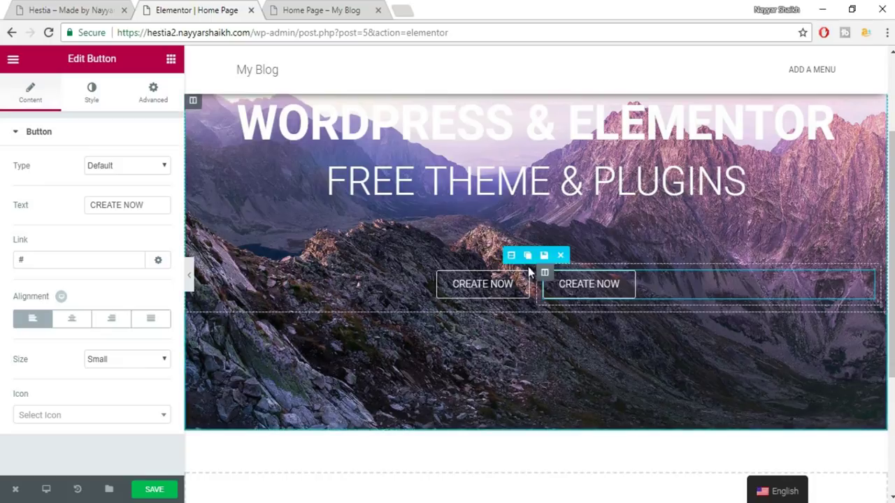
left_click(91, 93)
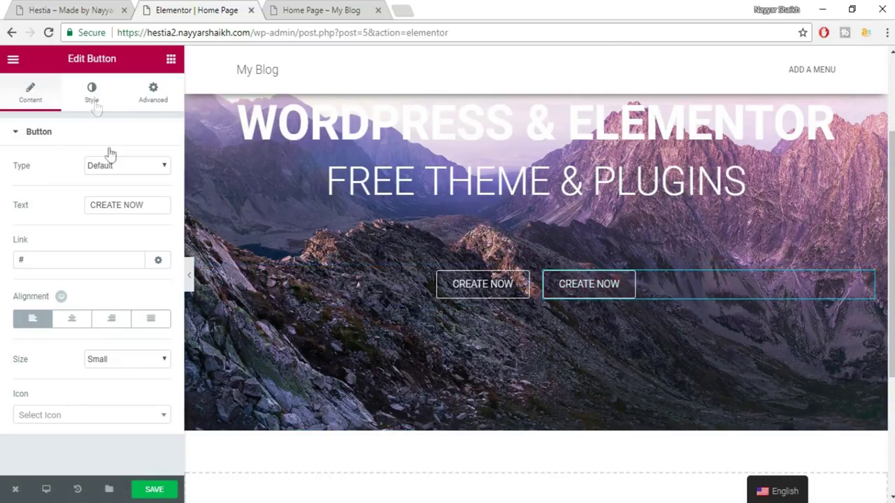
left_click(153, 275)
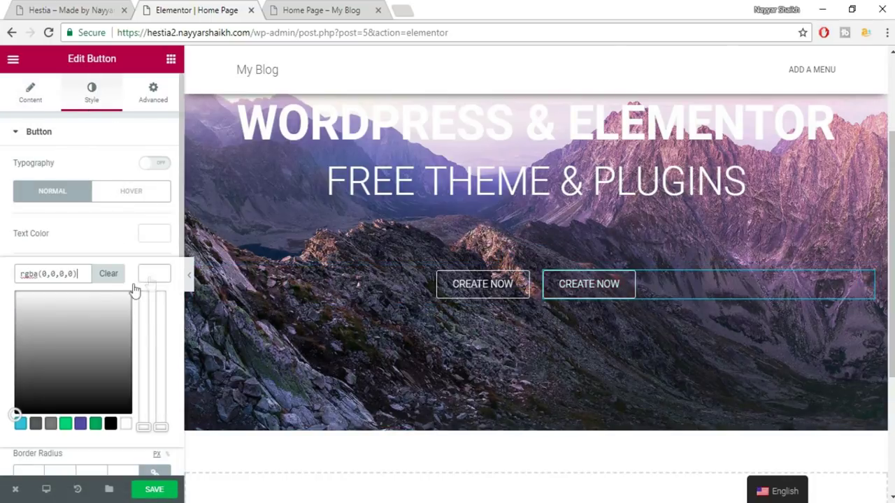
triple_click(83, 284)
type("#e91e63")
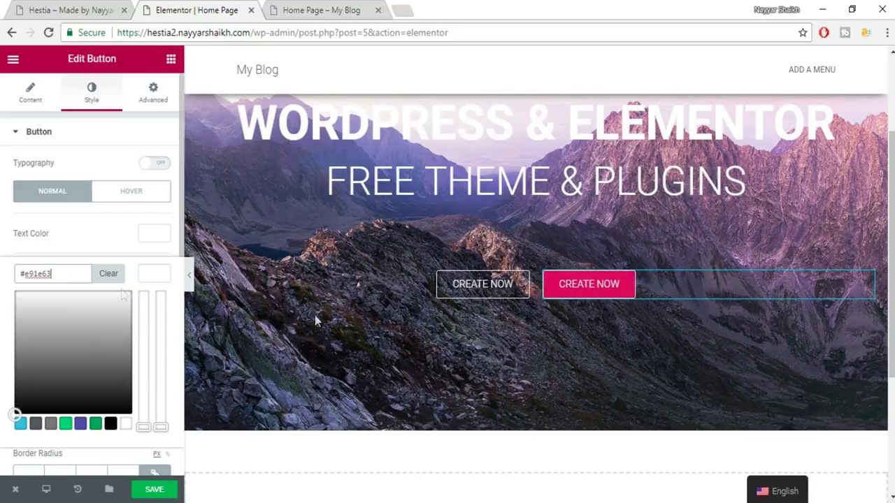
Make the button's hover background colour fully transparent
left_click(131, 192)
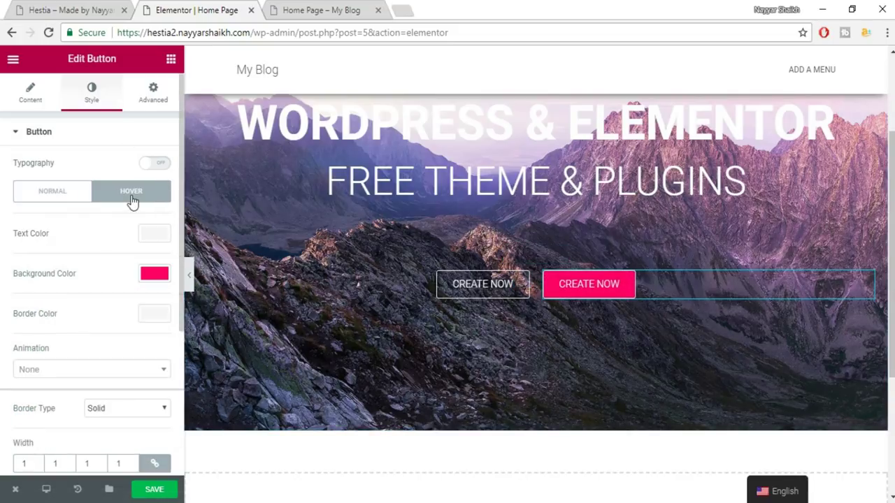
left_click(154, 275)
left_click_drag(160, 302, 159, 462)
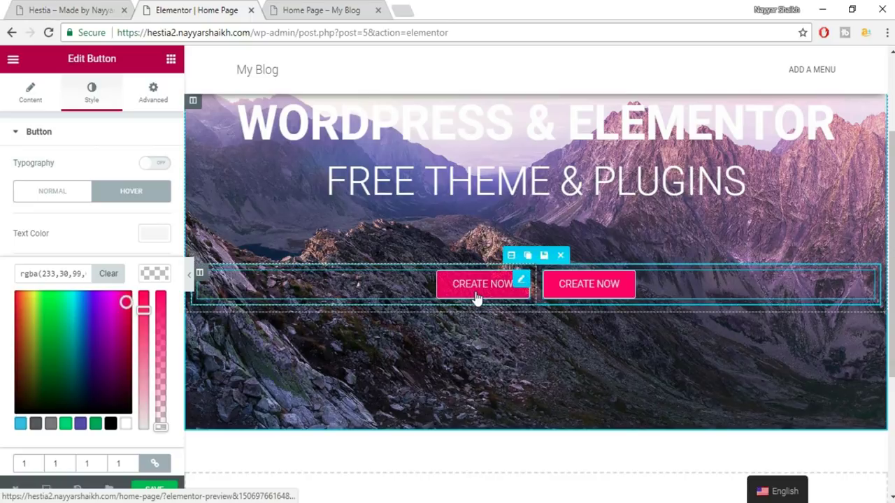
scroll(572, 408, "up", 3)
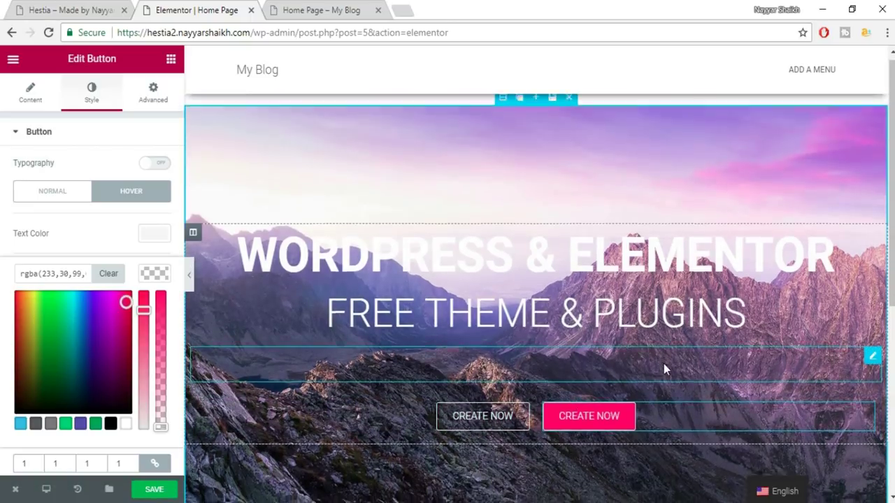
scroll(664, 363, "down", 1)
scroll(455, 224, "up", 1)
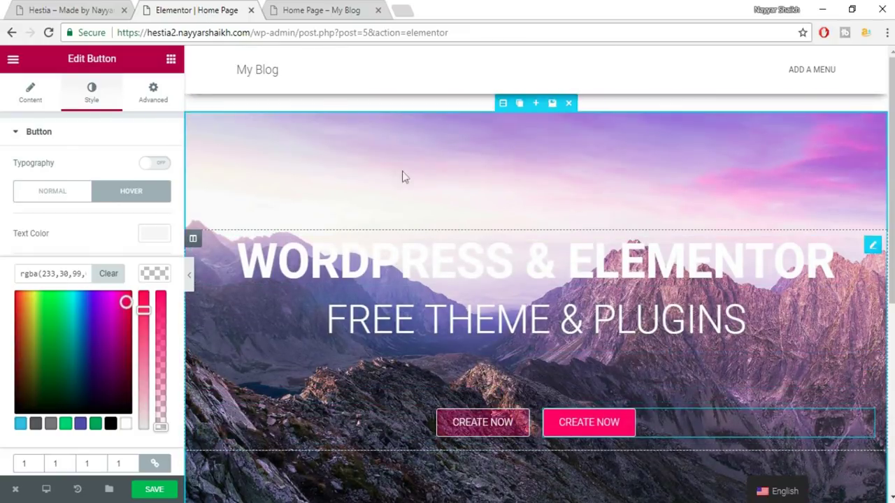
scroll(847, 409, "down", 1)
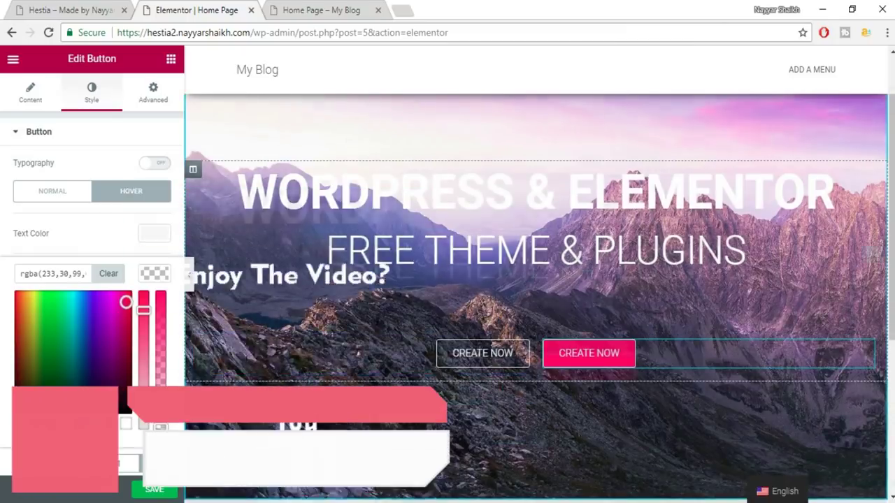
scroll(256, 288, "up", 1)
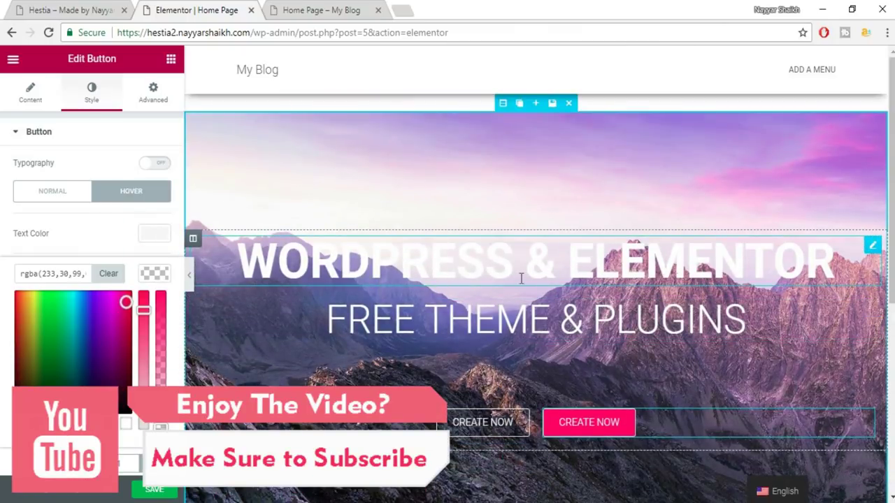
key("ctrl+shift+Tab")
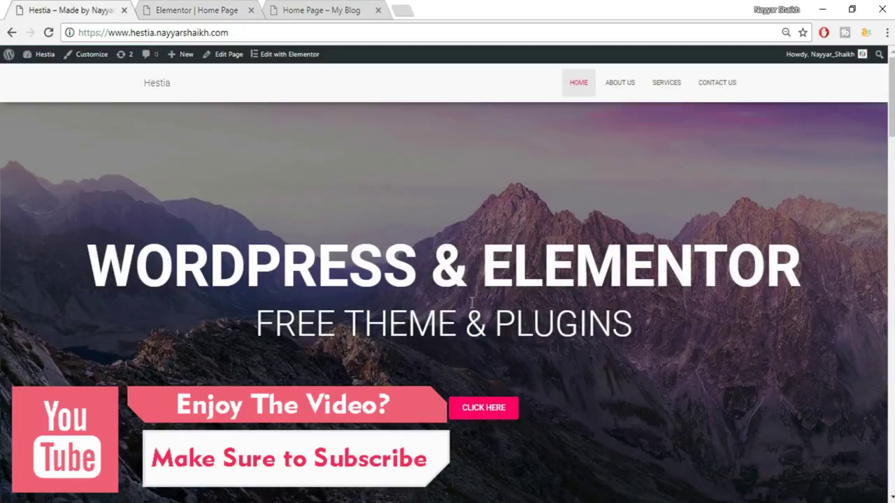
scroll(765, 258, "down", 1)
scroll(532, 269, "up", 1)
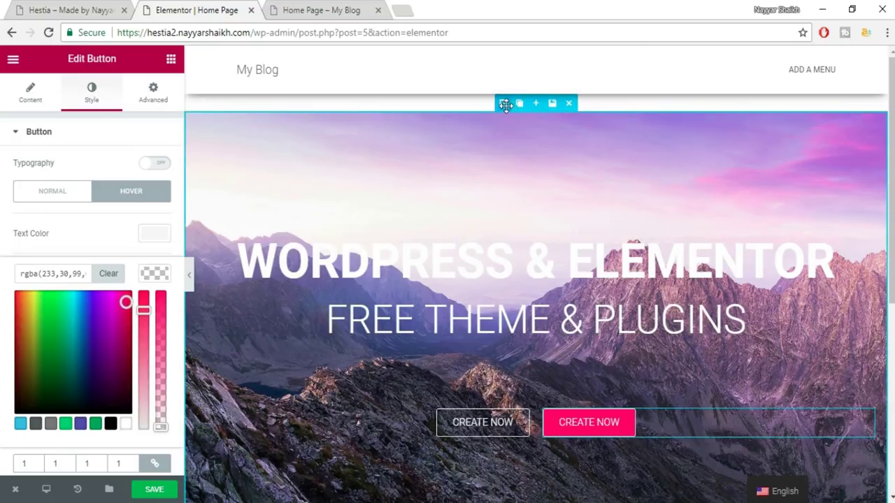
Give the hero section a Classic black background overlay at 0.55 opacity
left_click(503, 104)
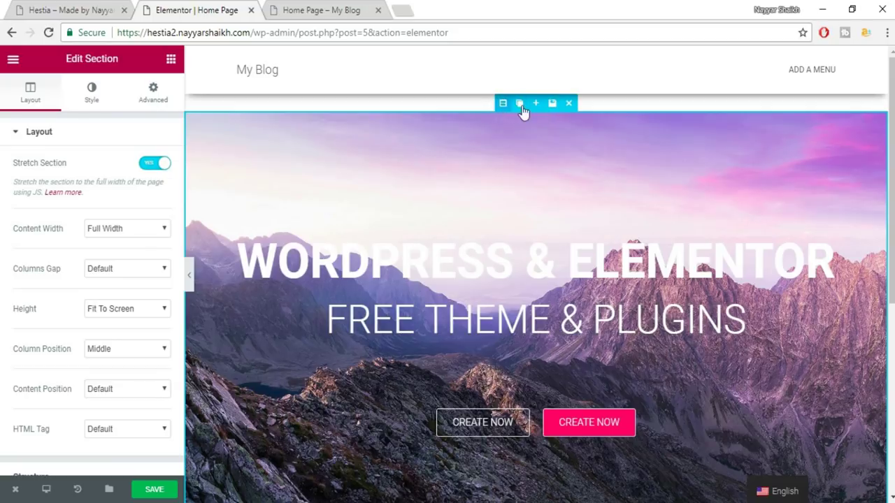
left_click(92, 93)
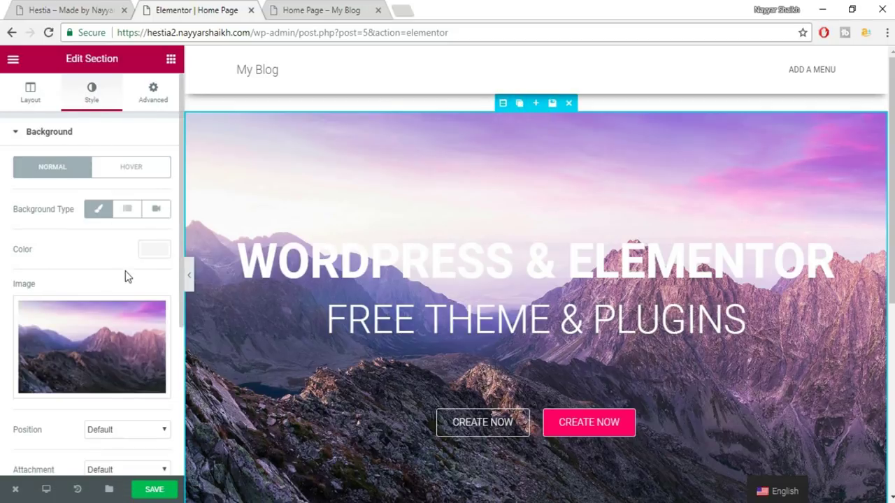
scroll(125, 276, "down", 5)
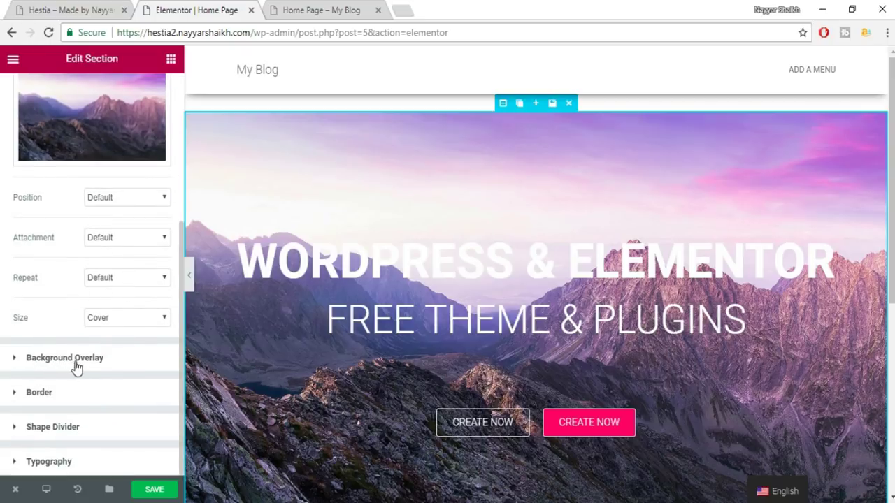
left_click(77, 361)
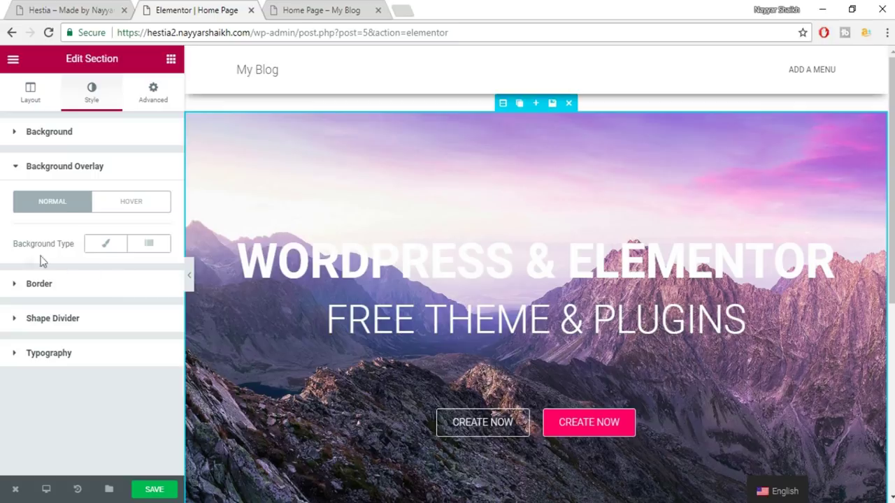
left_click(106, 250)
scroll(122, 322, "down", 2)
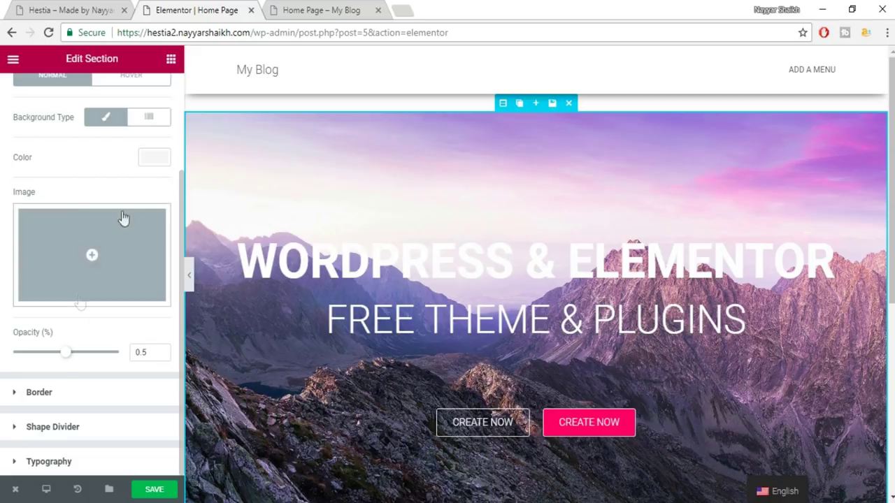
left_click(153, 158)
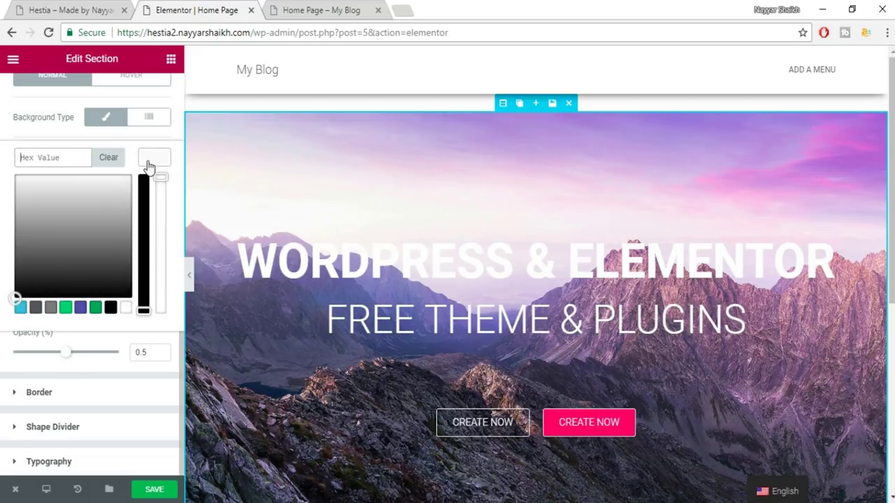
left_click(111, 309)
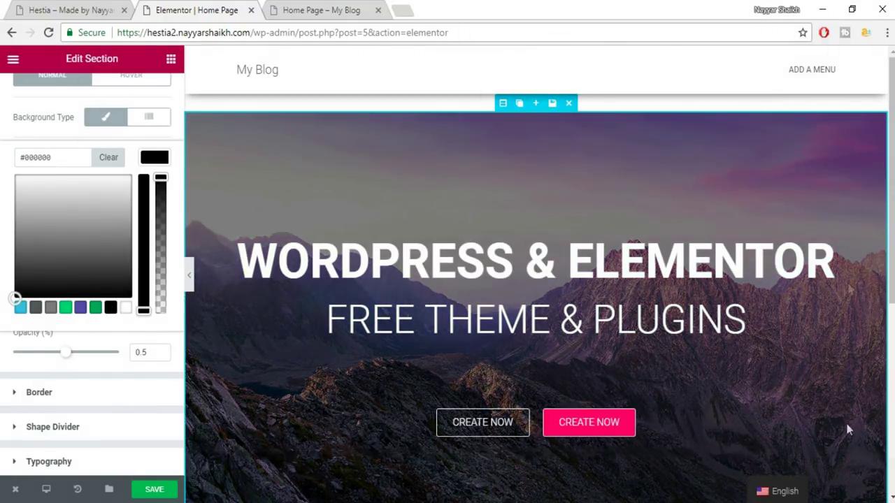
left_click(146, 160)
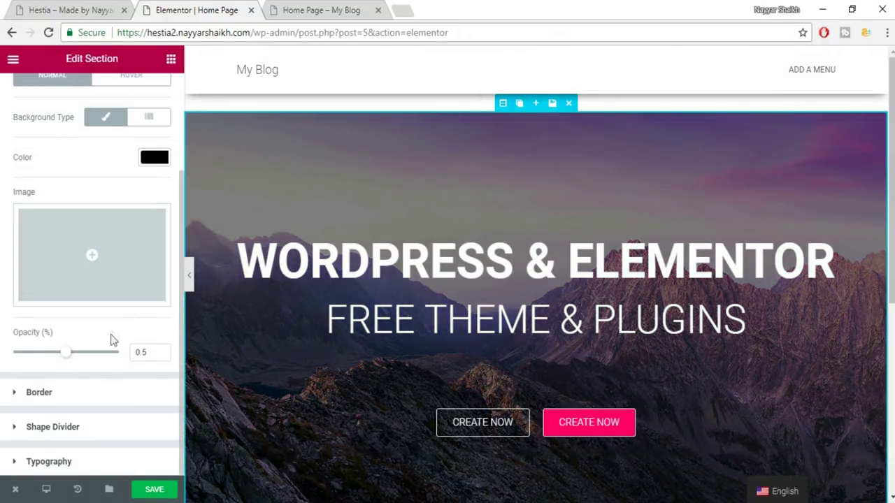
left_click_drag(79, 356, 126, 355)
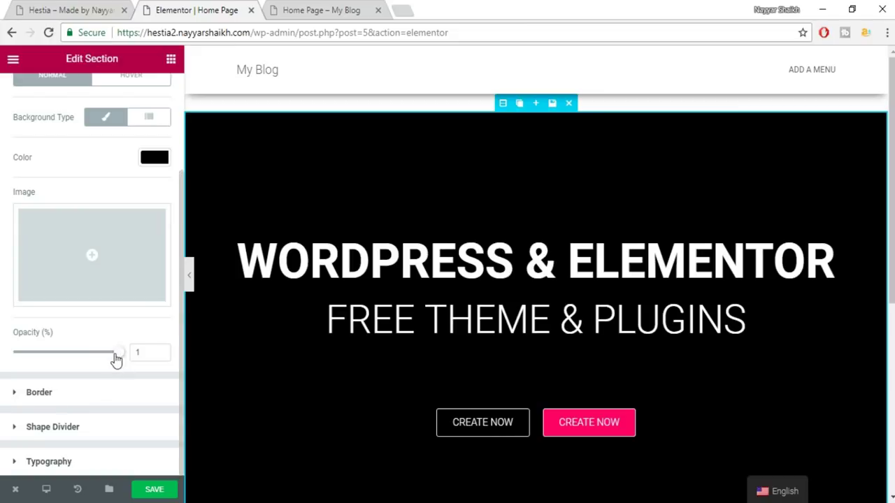
left_click_drag(114, 359, 74, 362)
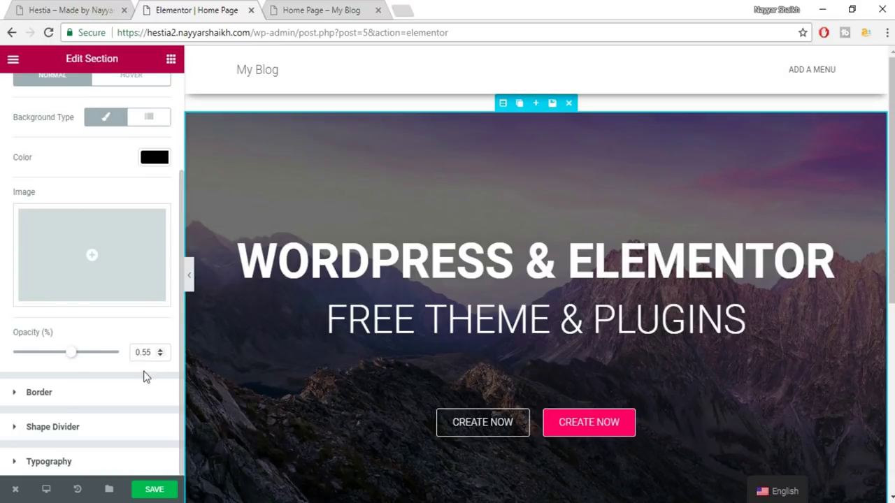
Save the page and compare the darkened hero with the Hestia demo
scroll(701, 325, "down", 2)
scroll(636, 224, "up", 2)
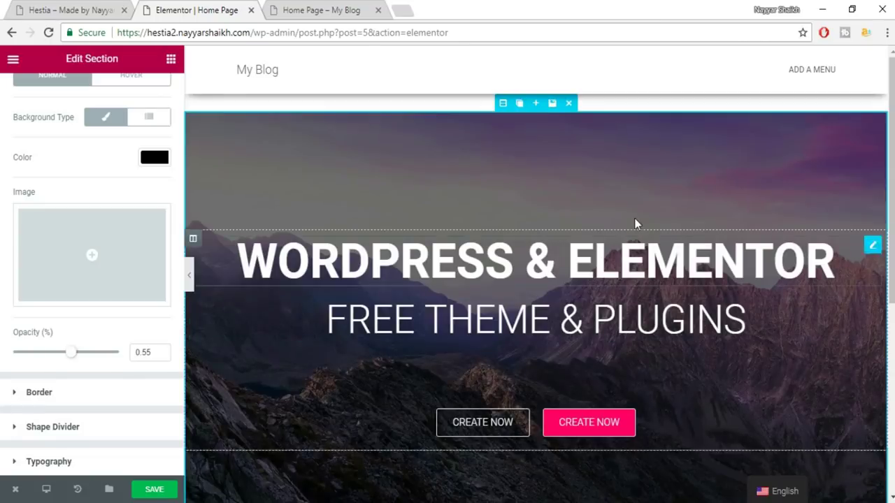
left_click(147, 492)
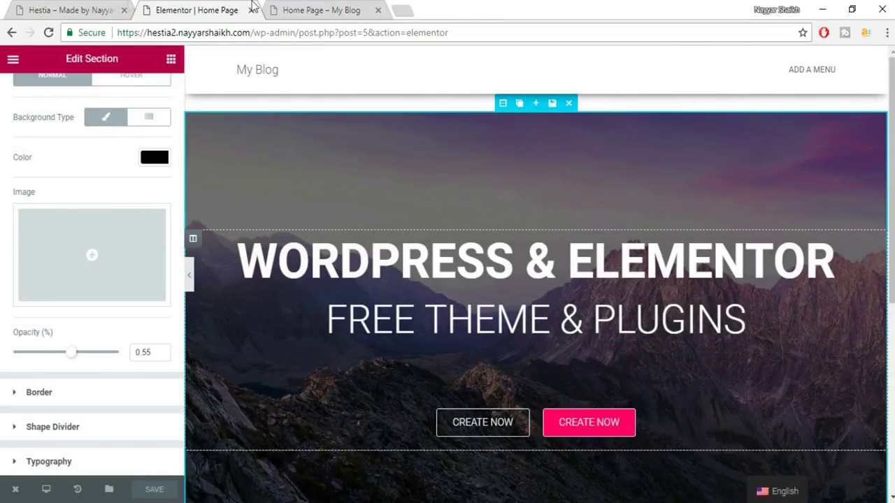
left_click(74, 10)
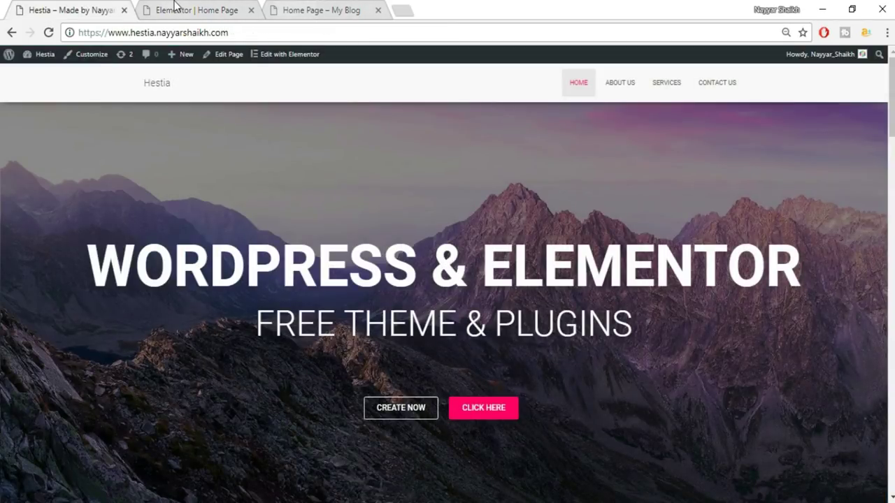
left_click(196, 10)
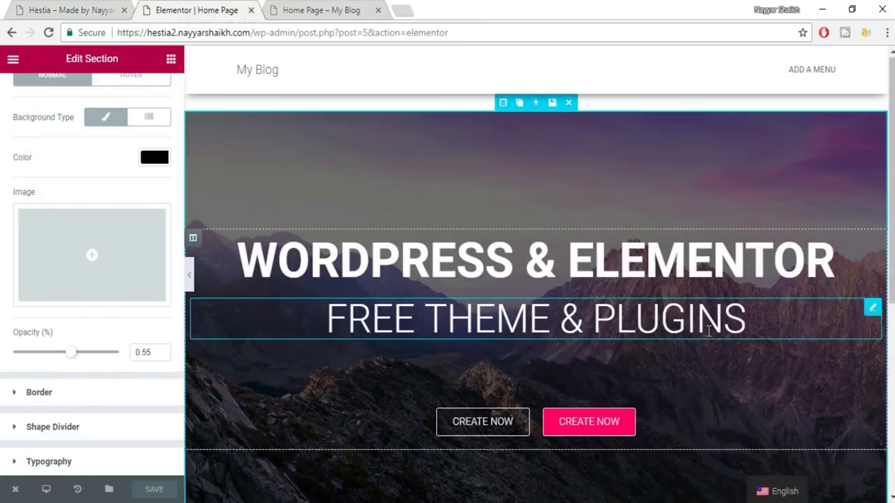
scroll(707, 321, "down", 3)
left_click(67, 10)
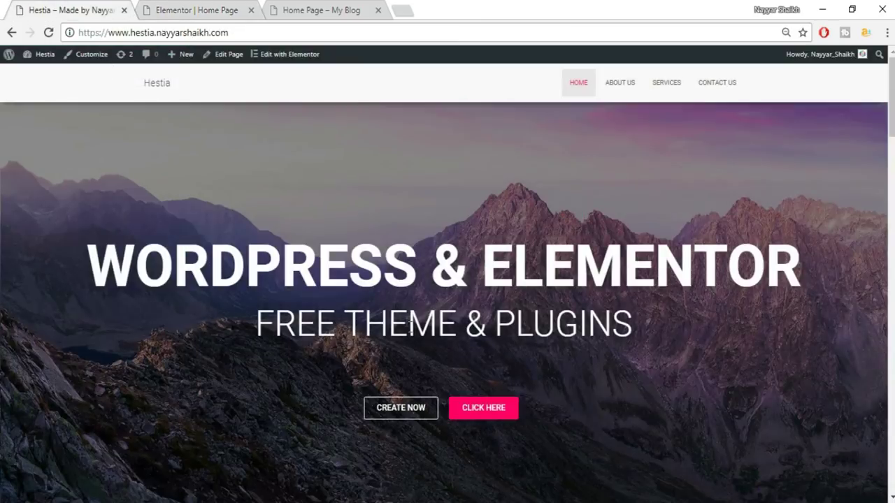
scroll(411, 326, "down", 5)
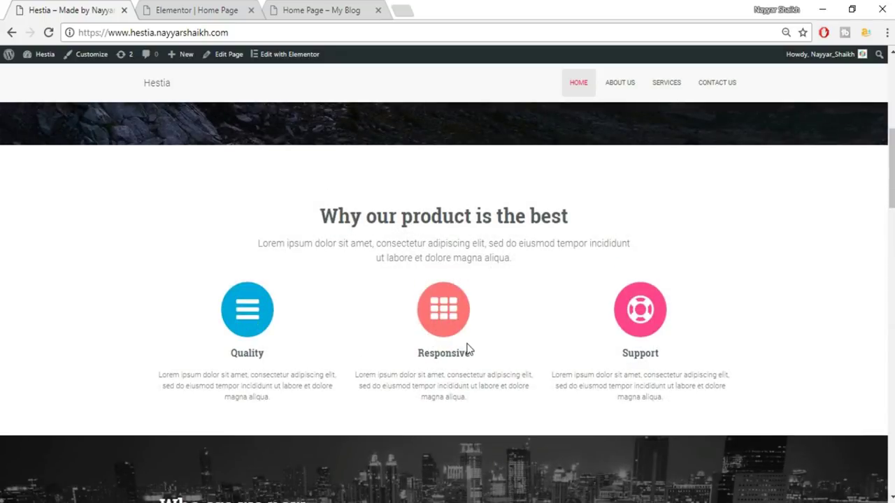
left_click(198, 10)
scroll(509, 260, "down", 2)
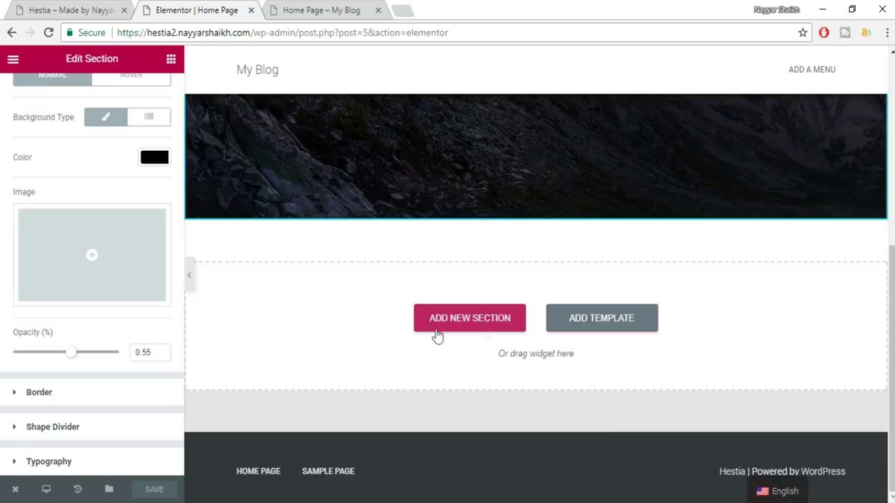
Bring up the widget list and review the demo's product section for reference
left_click(171, 61)
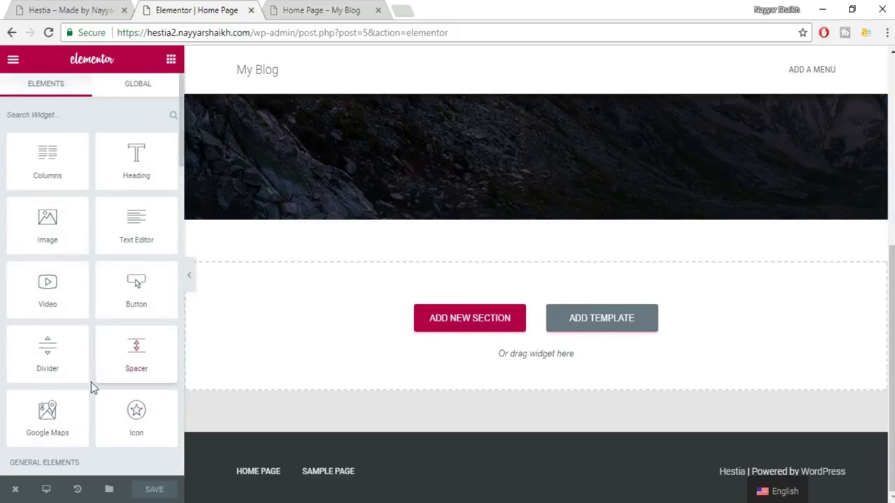
left_click(55, 9)
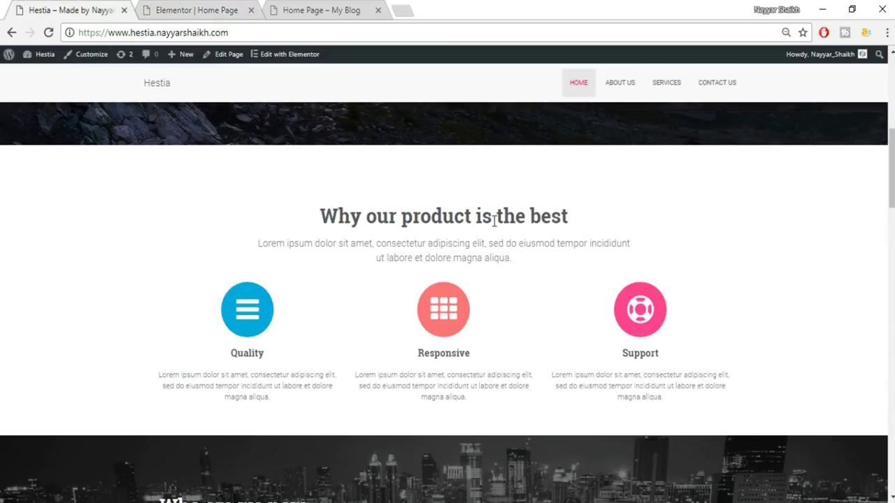
left_click(197, 10)
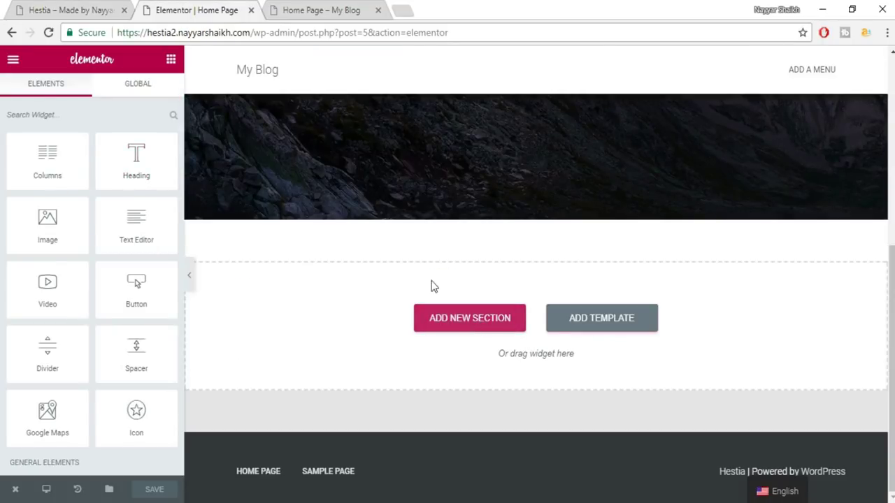
Add a centred Heading below the hero reading 'Why our product is the best', copied from the demo
left_click_drag(130, 155, 516, 326)
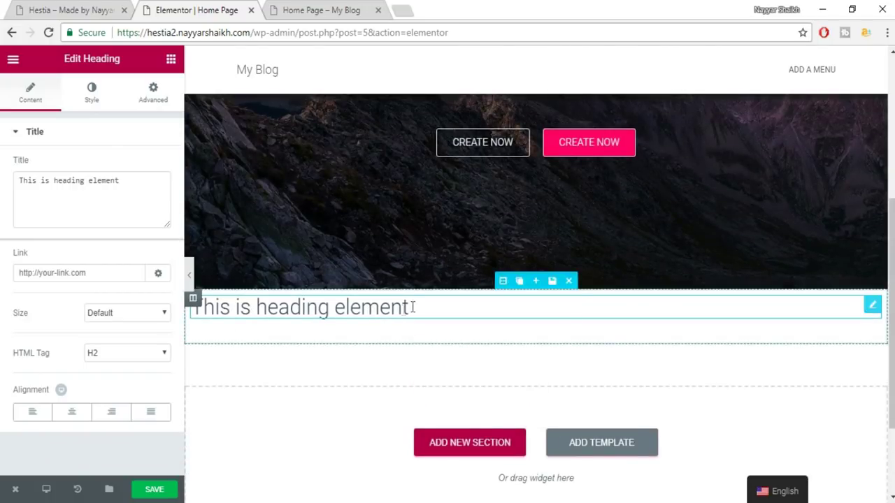
left_click(100, 7)
left_click_drag(323, 215, 586, 211)
key("ctrl+c")
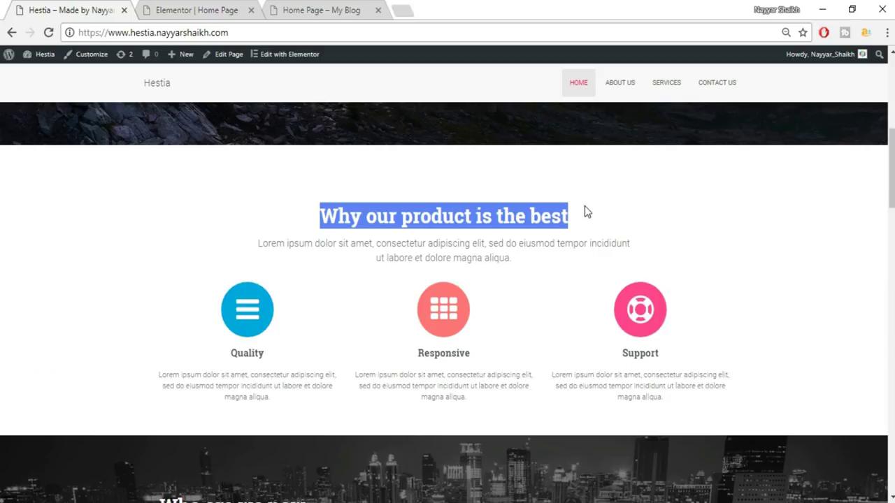
left_click(201, 19)
key("ctrl+a")
left_click(100, 188)
key("ctrl+a")
key("ctrl+v")
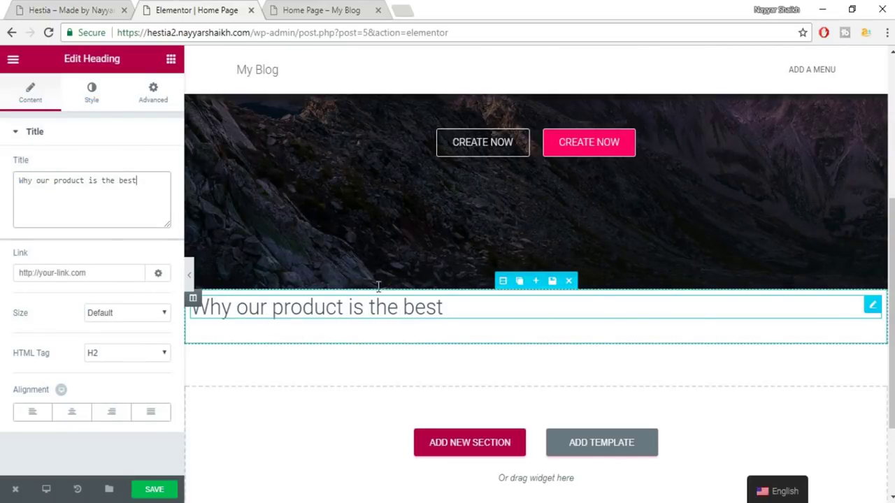
left_click(72, 411)
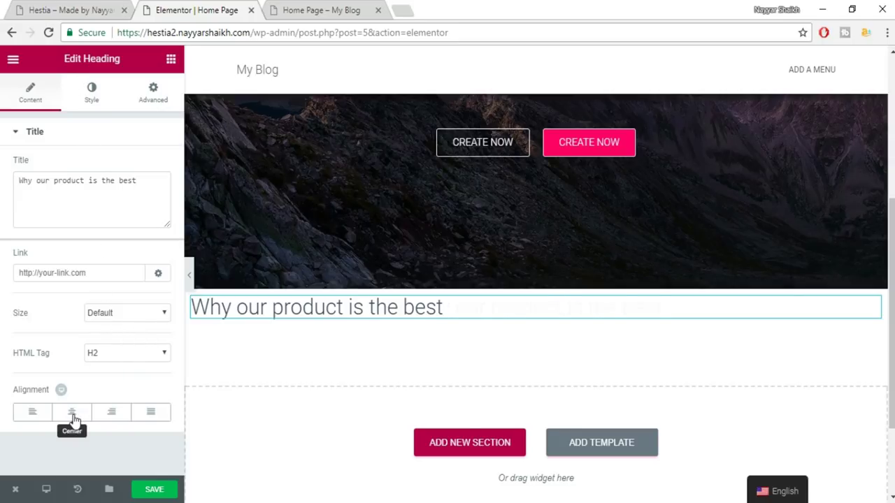
Set the heading text colour to dark grey #54595f
left_click(93, 104)
left_click(163, 171)
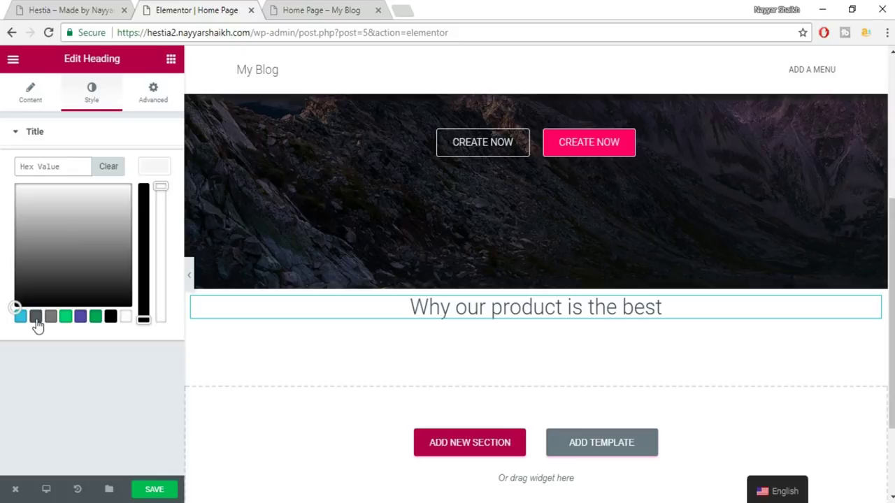
left_click(35, 317)
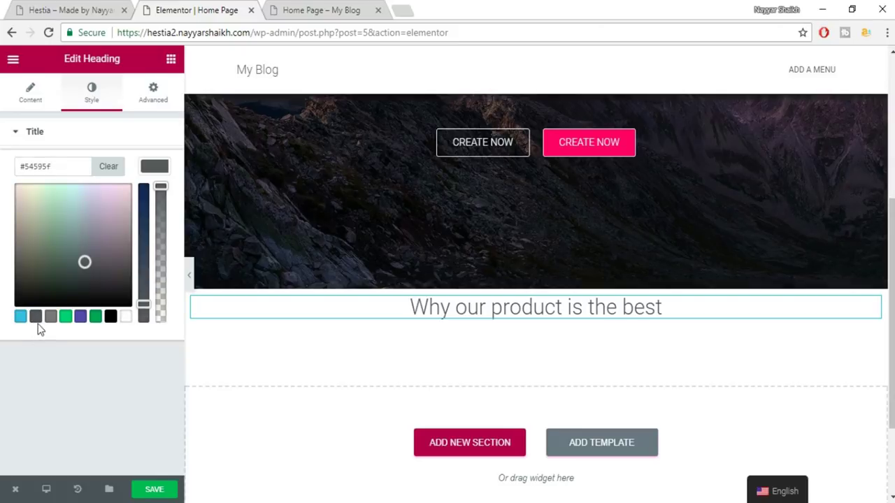
left_click(153, 168)
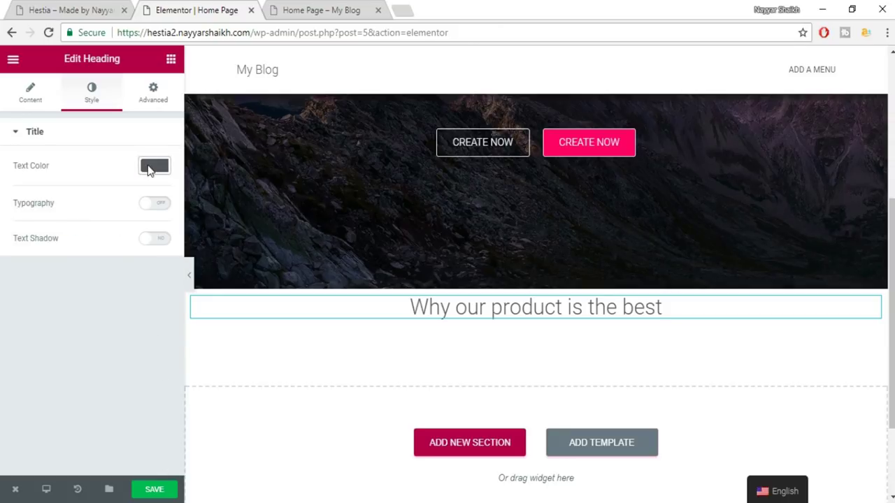
Give the heading custom typography: 35 px Roboto Slab at weight 600
left_click(150, 207)
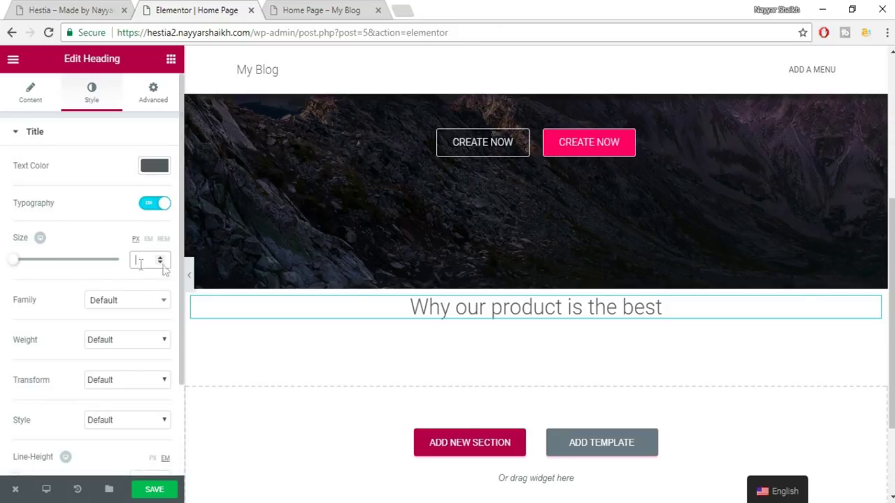
left_click_drag(20, 263, 31, 262)
left_click_drag(151, 260, 128, 266)
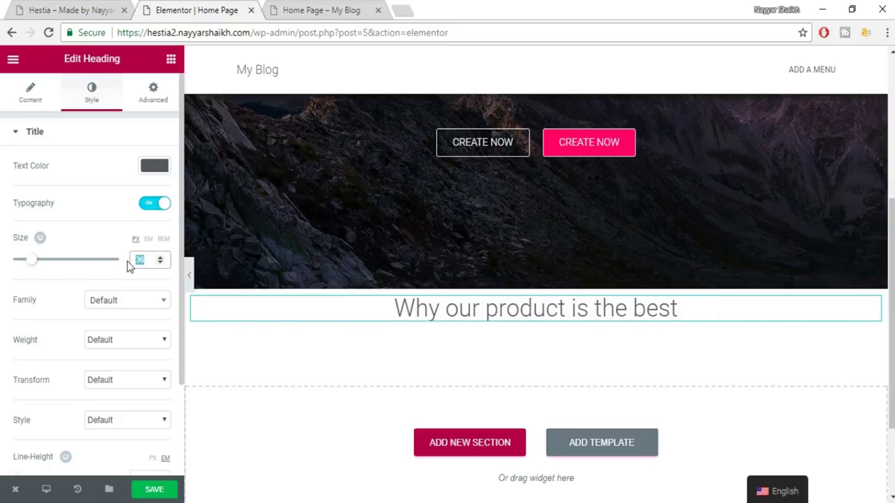
type("35")
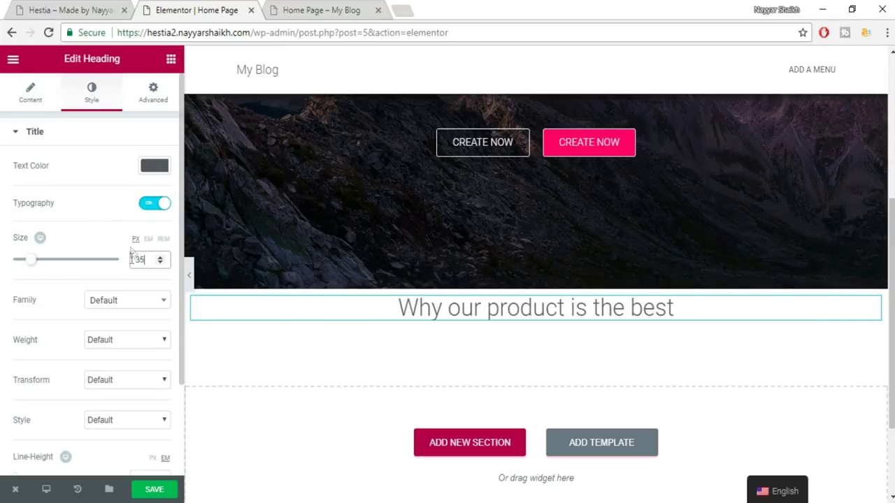
left_click(123, 306)
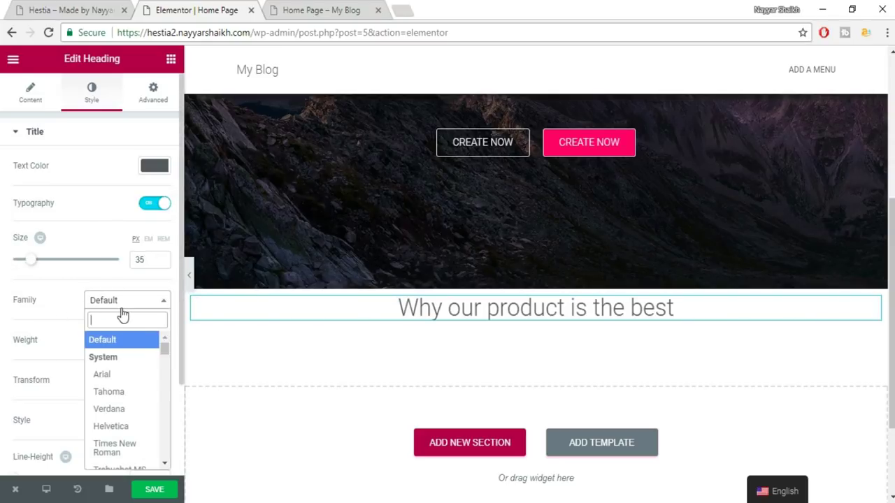
type("ROBOT")
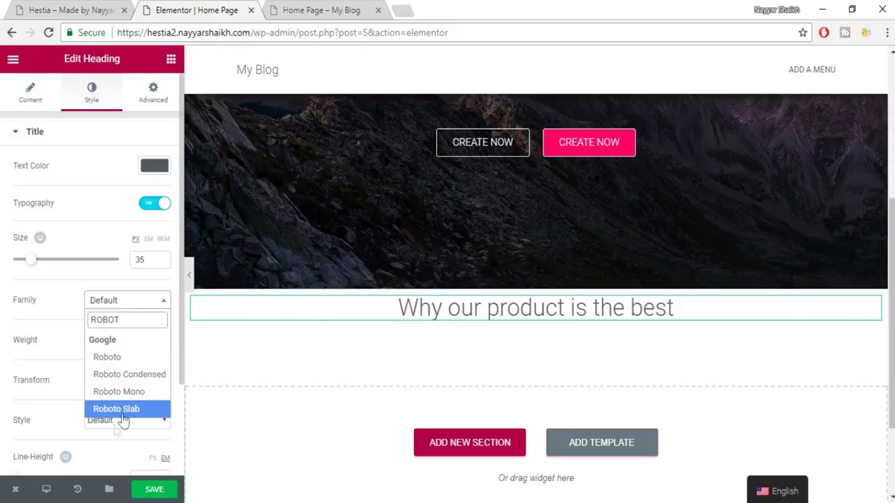
left_click(116, 411)
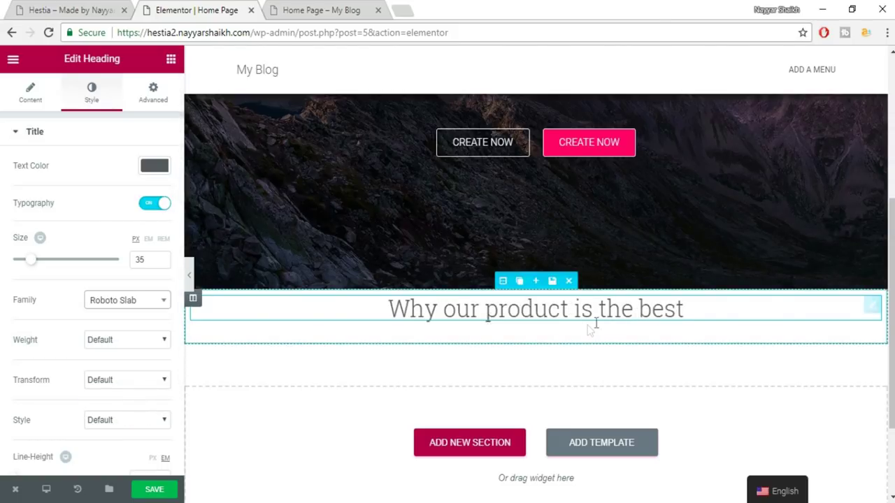
left_click(122, 343)
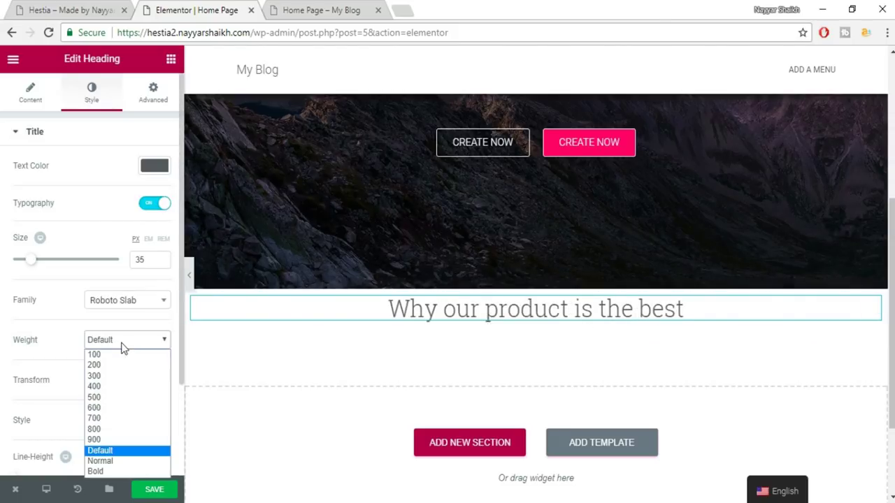
left_click(123, 410)
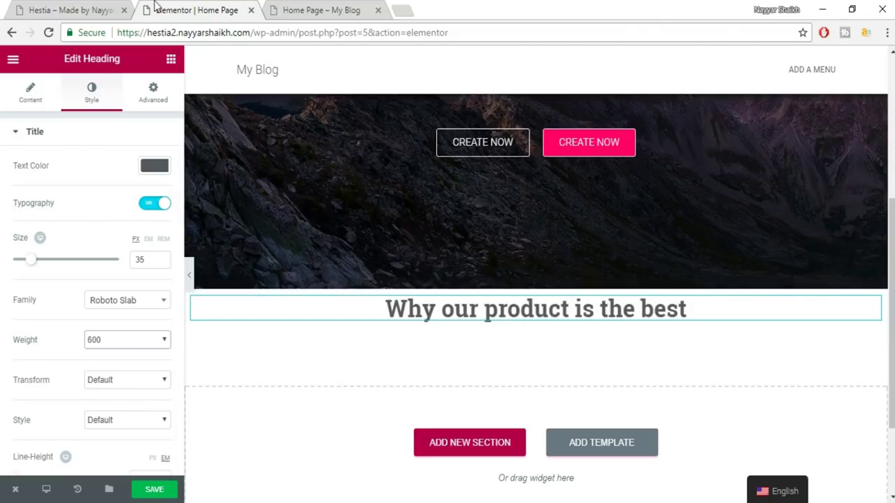
Compare the styled heading and subtitle area with the Hestia demo
left_click(56, 4)
left_click(477, 204)
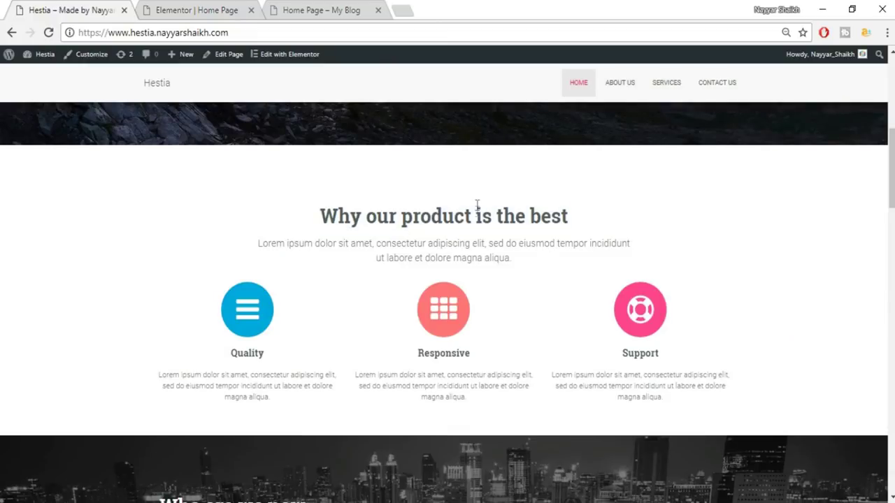
left_click(159, 7)
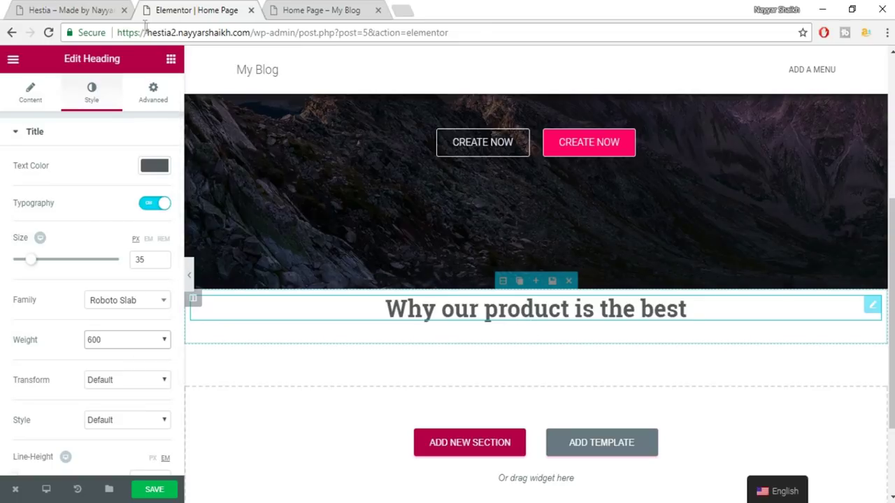
key("ctrl+shift+Tab")
left_click_drag(415, 258, 497, 260)
left_click(497, 260)
left_click(212, 10)
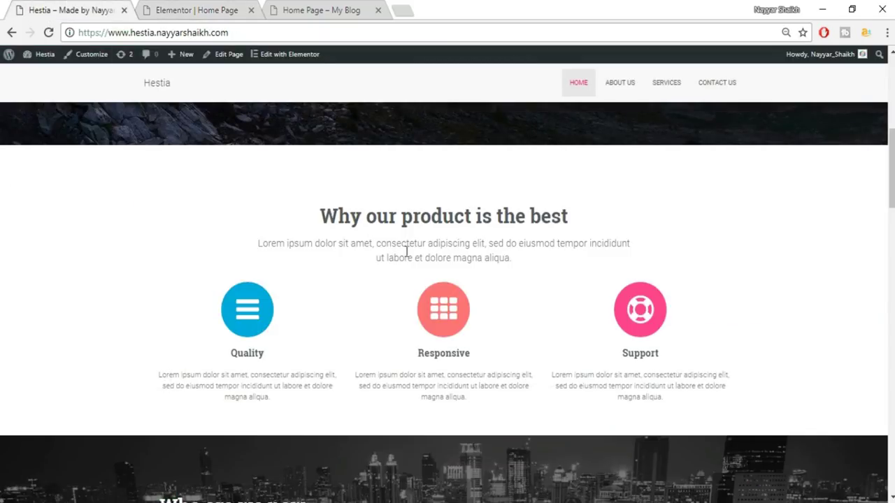
left_click(199, 8)
Add a centred heading below the title containing the demo's Lorem ipsum paragraph
left_click(171, 60)
left_click_drag(136, 172, 462, 325)
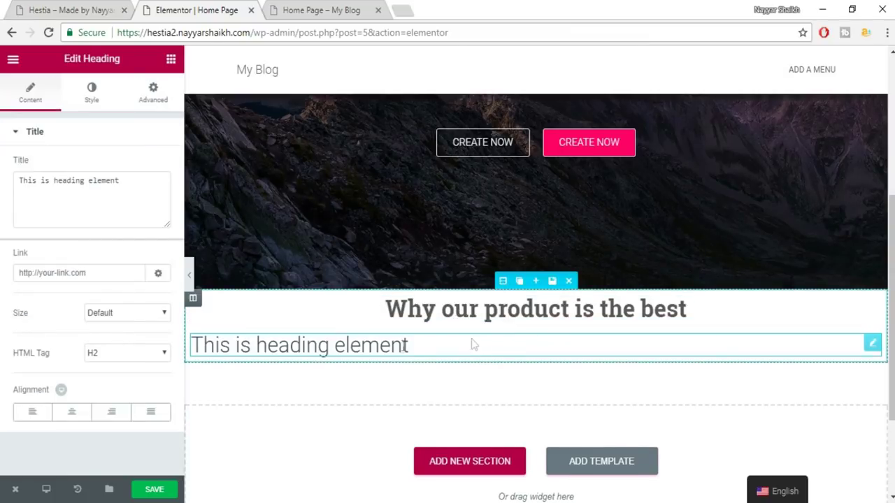
left_click(91, 10)
left_click_drag(248, 244, 563, 269)
key("ctrl+c")
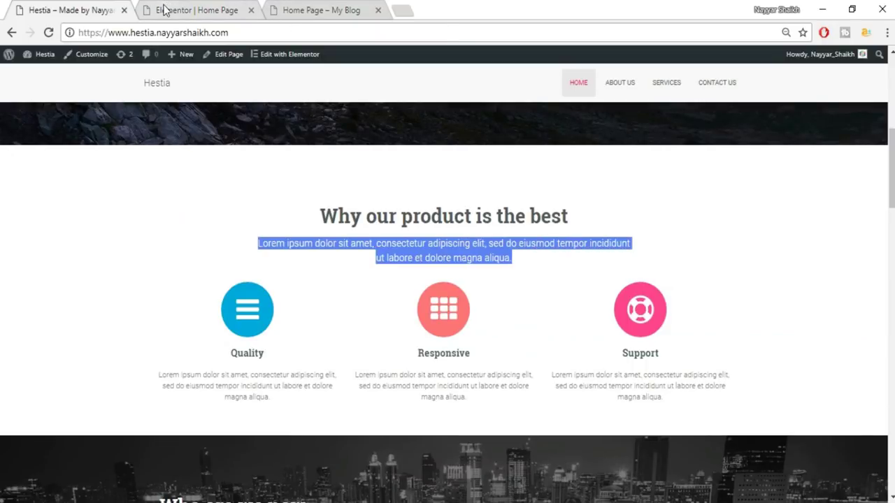
left_click(166, 10)
left_click(125, 205)
key("ctrl+a")
key("ctrl+v")
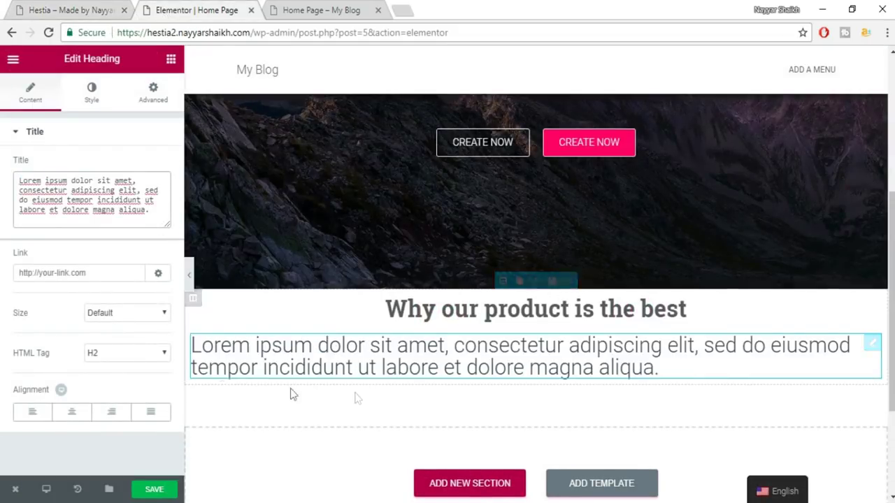
left_click(72, 413)
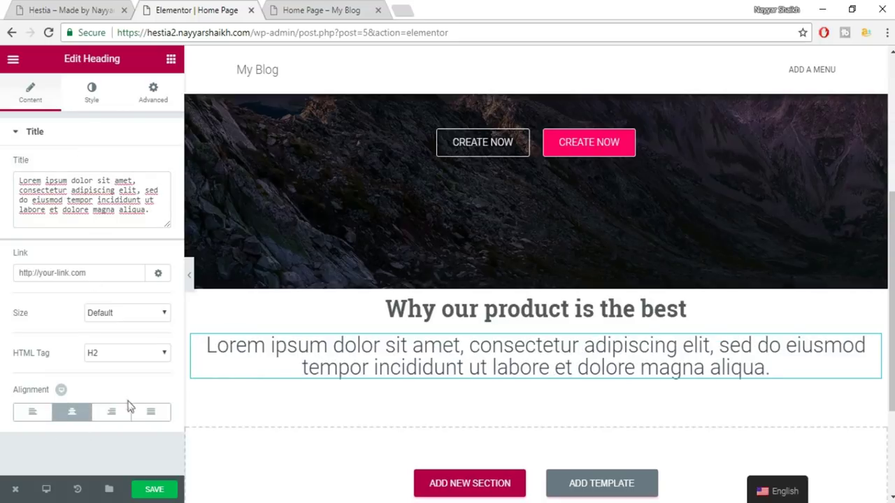
Colour the subtitle grey #7a7a7a and enable custom typography
left_click(89, 93)
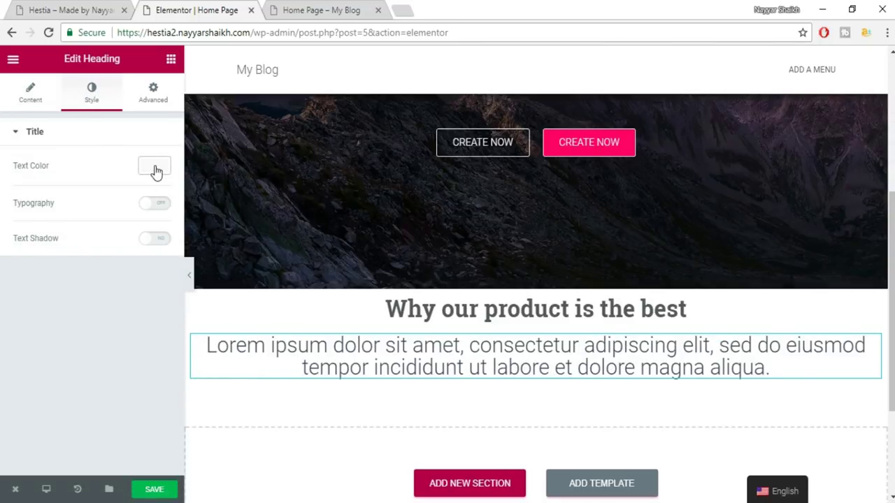
left_click(155, 170)
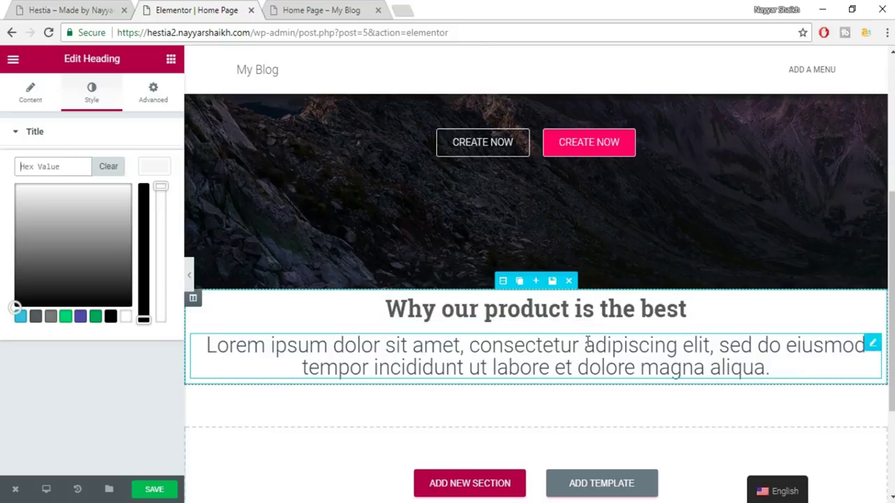
left_click(51, 318)
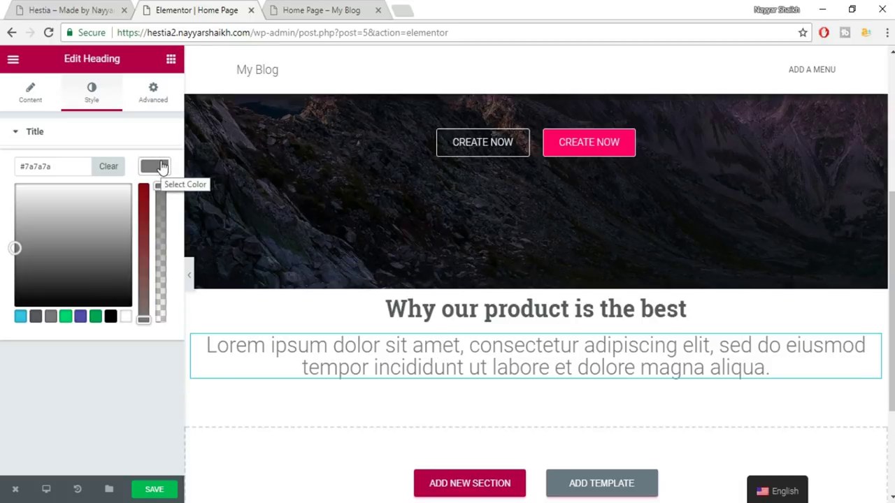
left_click(158, 173)
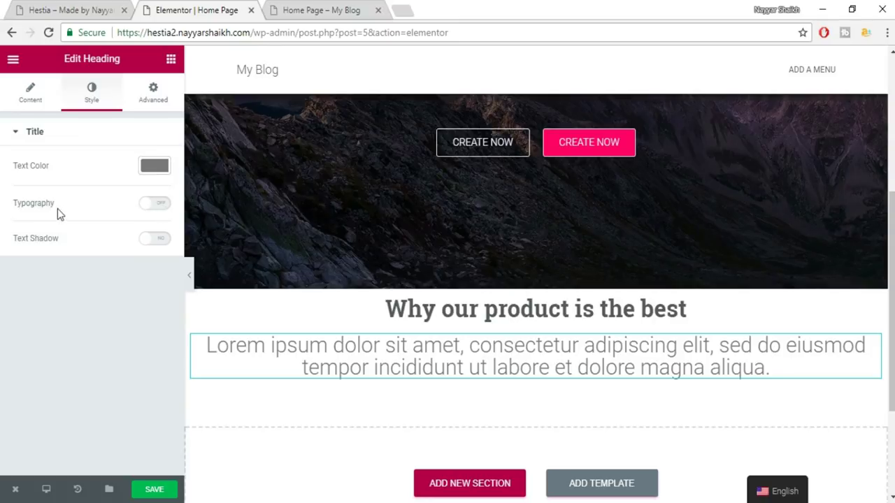
left_click(158, 207)
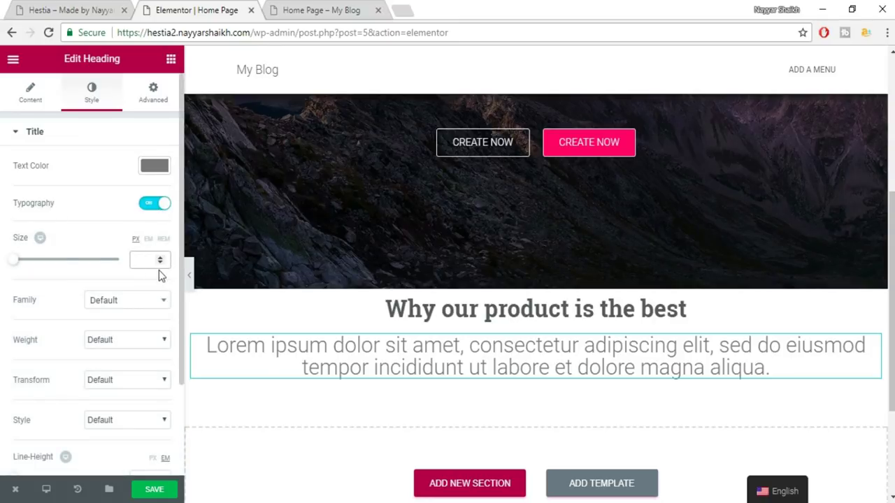
Set the subtitle typography to 18 px Roboto, keeping the default weight
type("18")
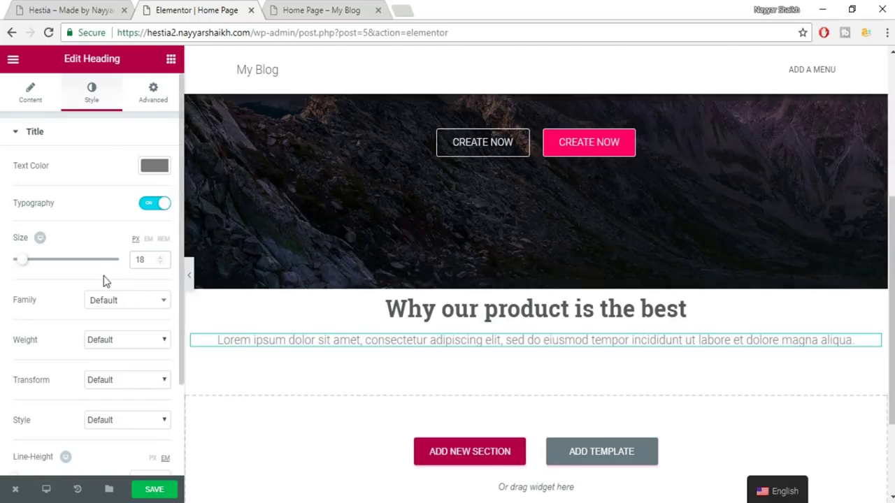
left_click(106, 305)
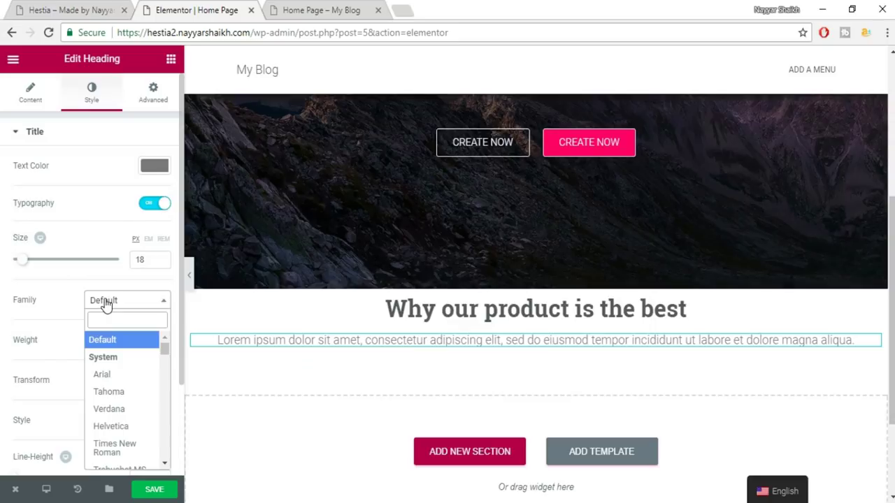
type("ROBOT")
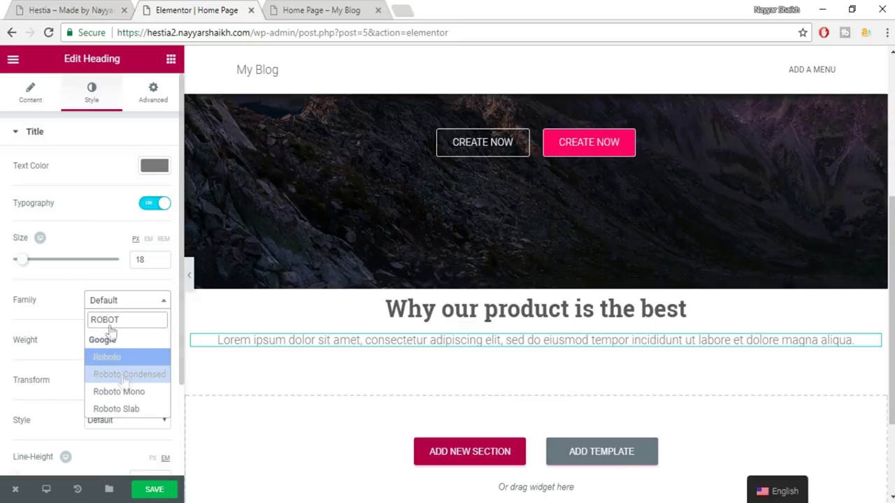
left_click(132, 358)
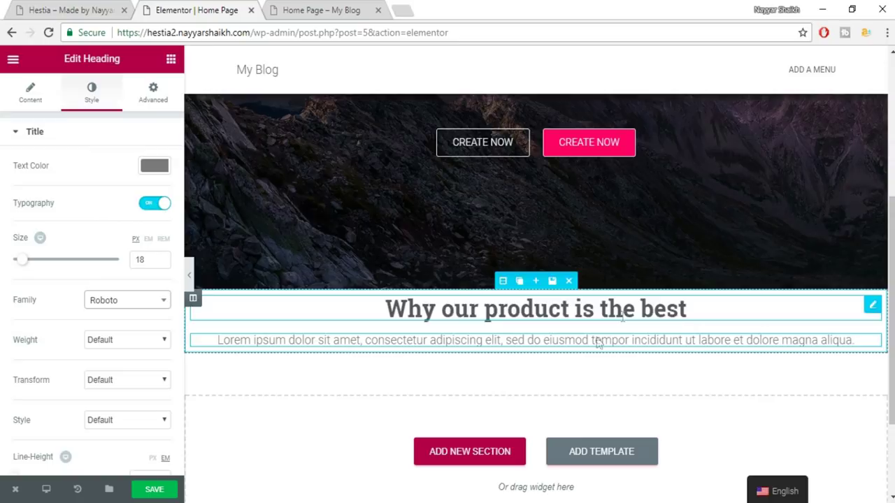
left_click(145, 344)
left_click(145, 346)
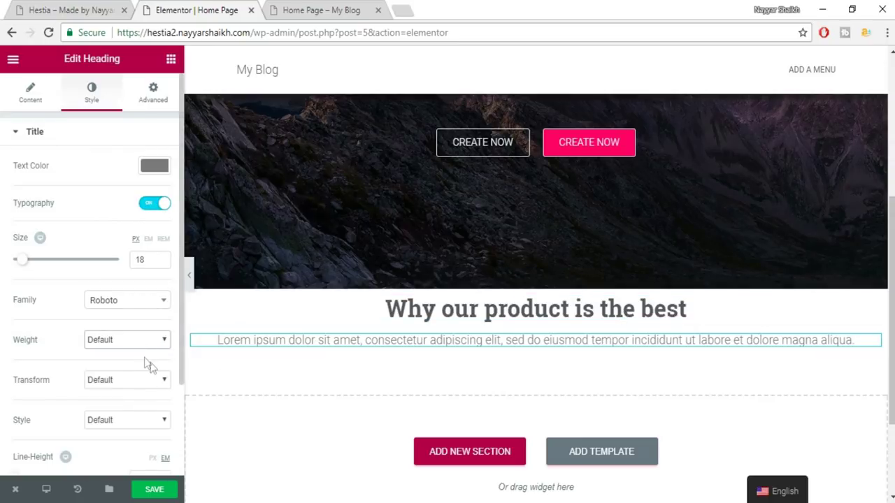
Save the page and compare it with the Hestia demo
left_click(171, 489)
left_click(75, 9)
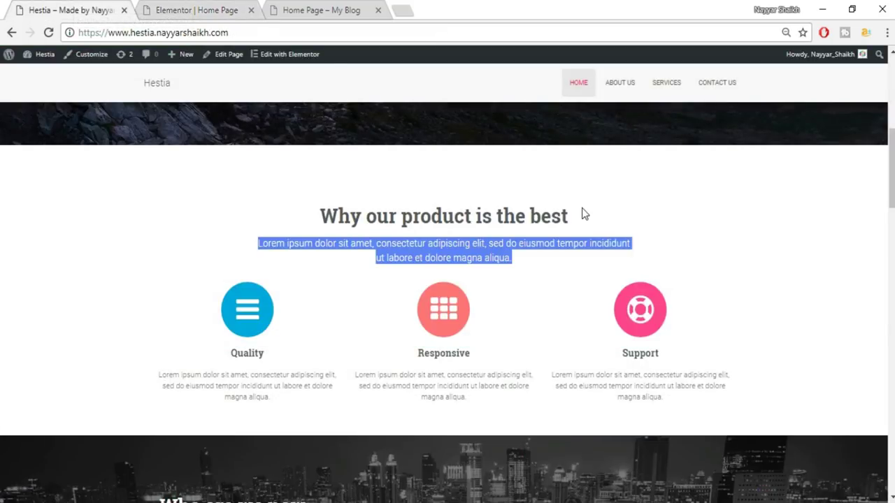
left_click(580, 277)
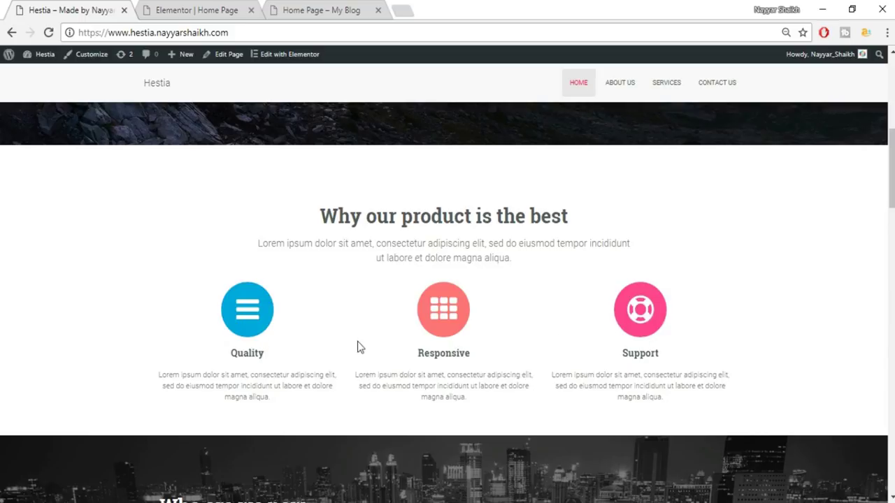
left_click(196, 11)
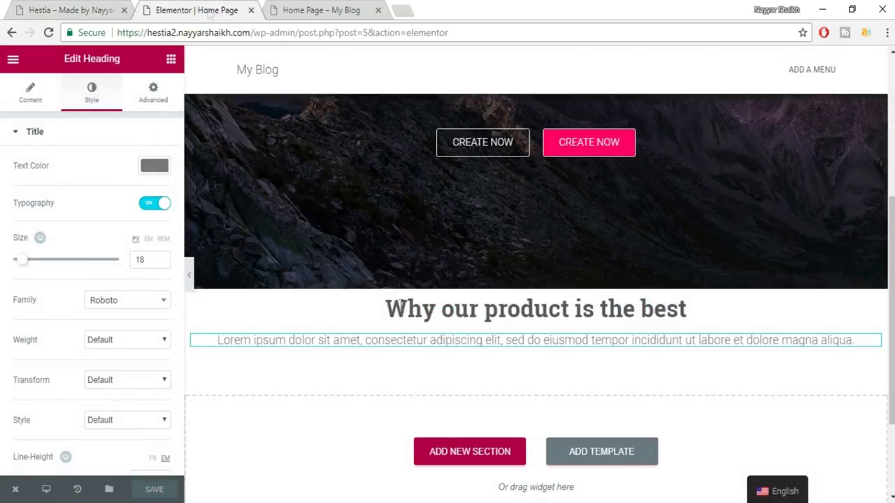
Add a two-column section under the subtitle with an Icon Box in the left column
left_click(171, 61)
left_click_drag(50, 158, 519, 353)
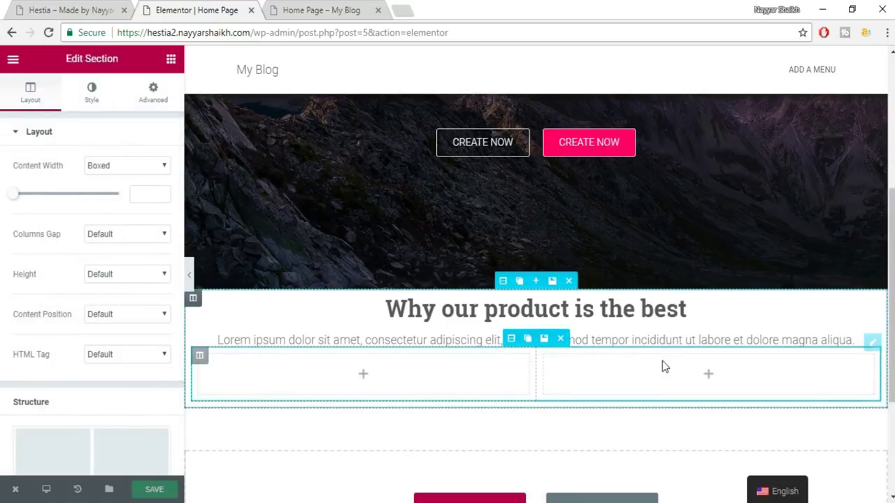
scroll(663, 366, "down", 1)
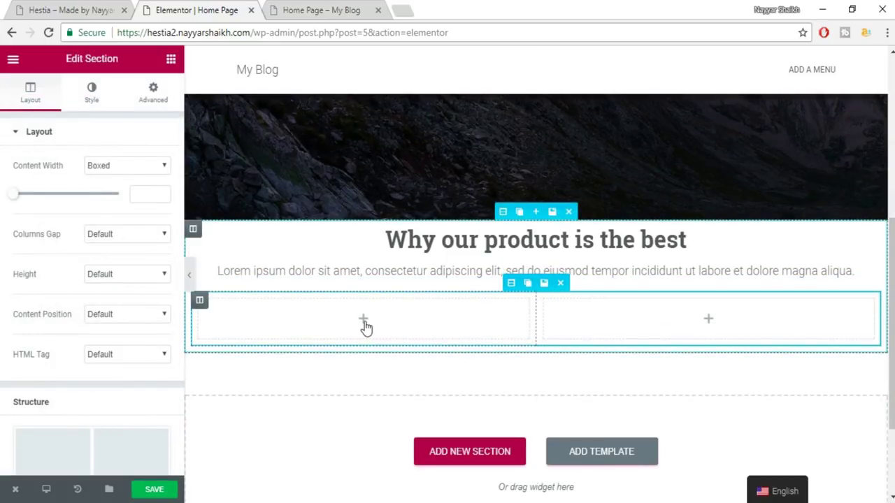
left_click(170, 60)
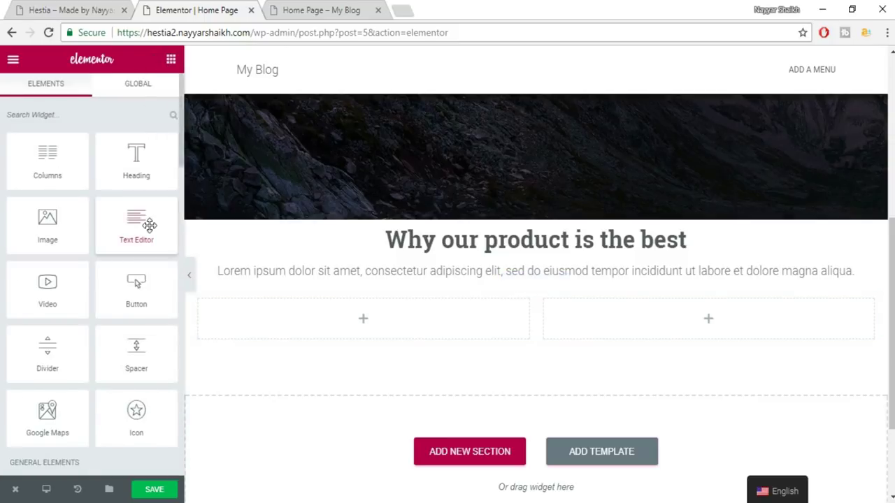
key("ctrl+shift+Tab")
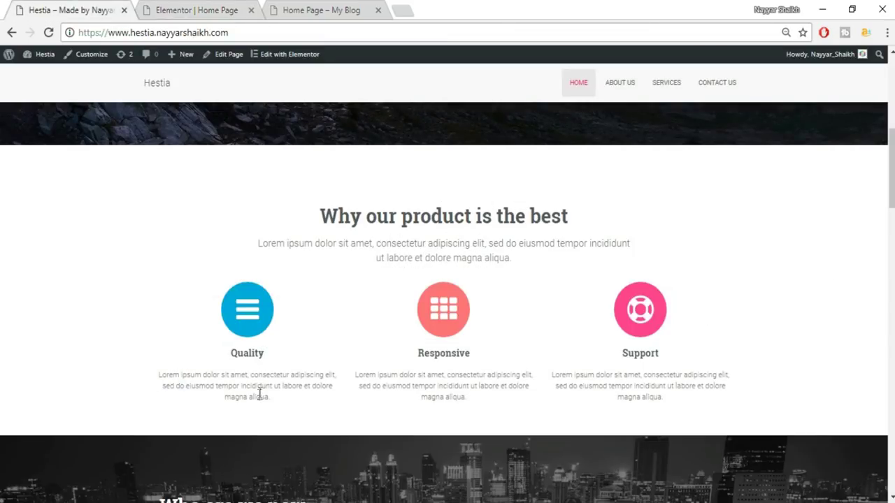
left_click(179, 7)
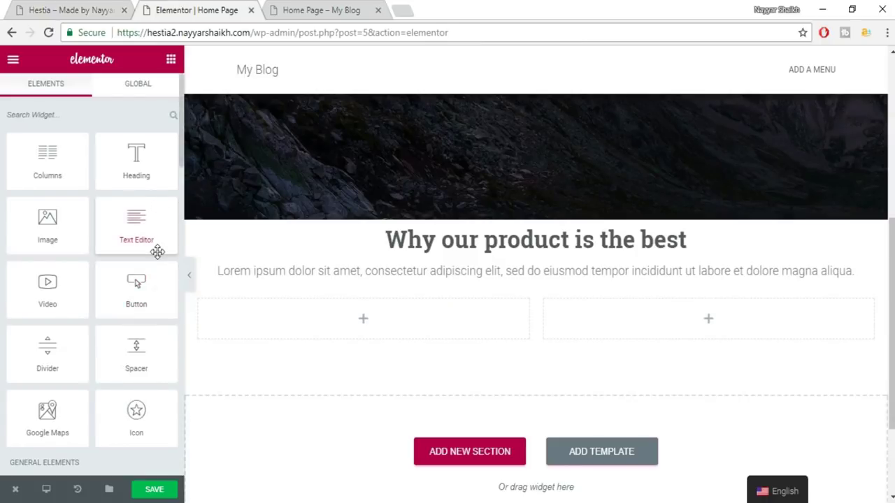
scroll(166, 343, "down", 1)
scroll(157, 353, "down", 2)
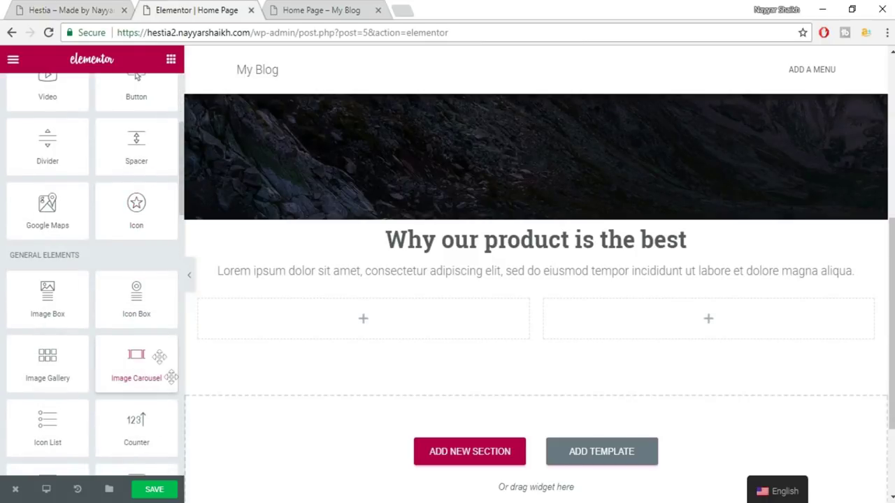
left_click_drag(143, 294, 366, 337)
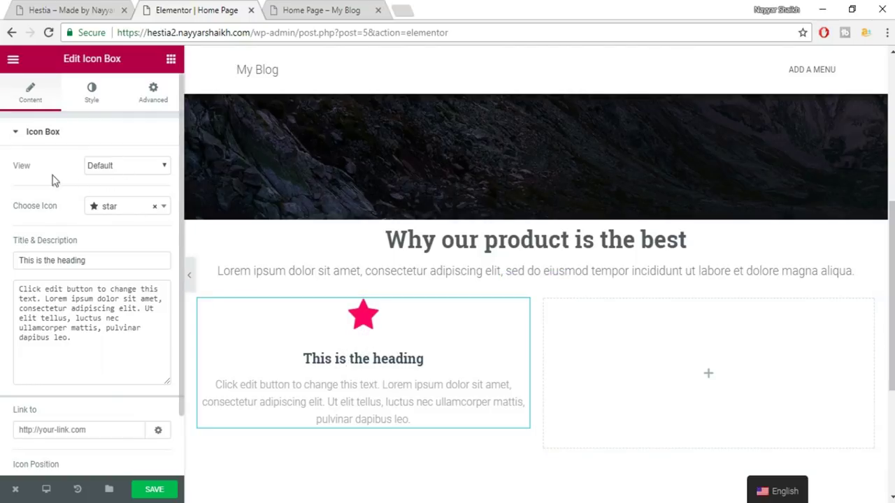
Choose the Android icon and set the view to Stacked in a filled circle
left_click(129, 214)
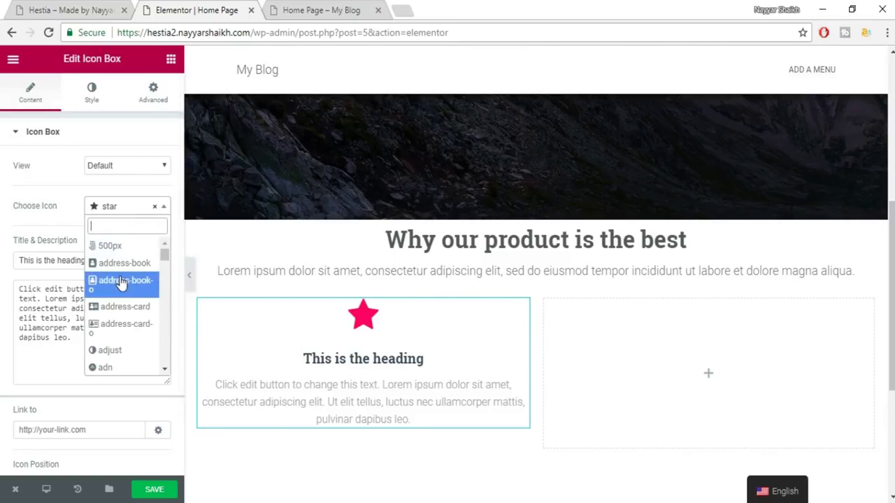
scroll(148, 353, "down", 5)
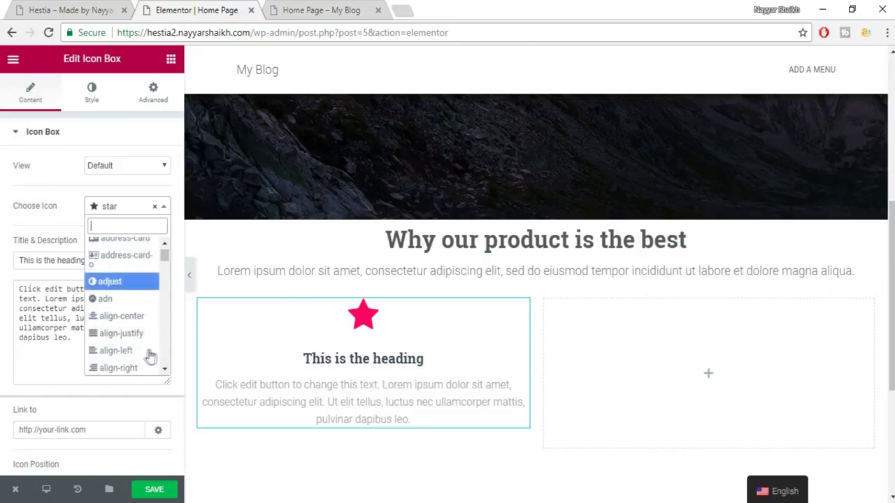
left_click(142, 334)
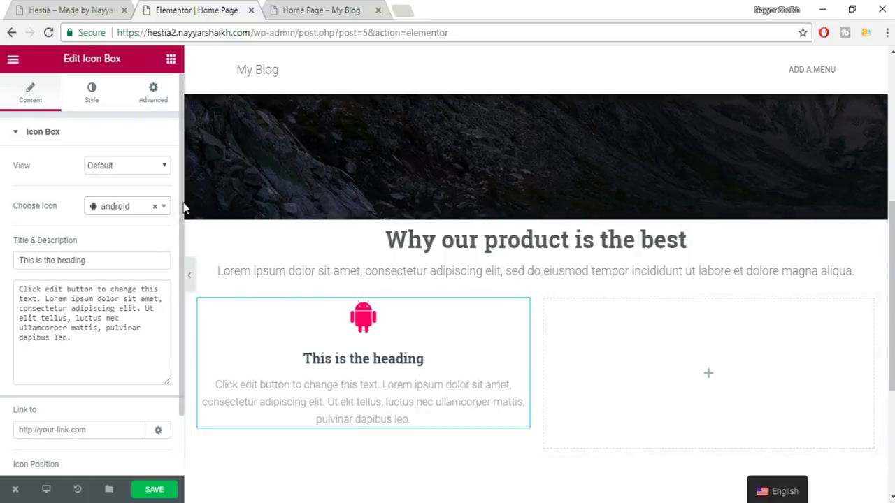
left_click(109, 171)
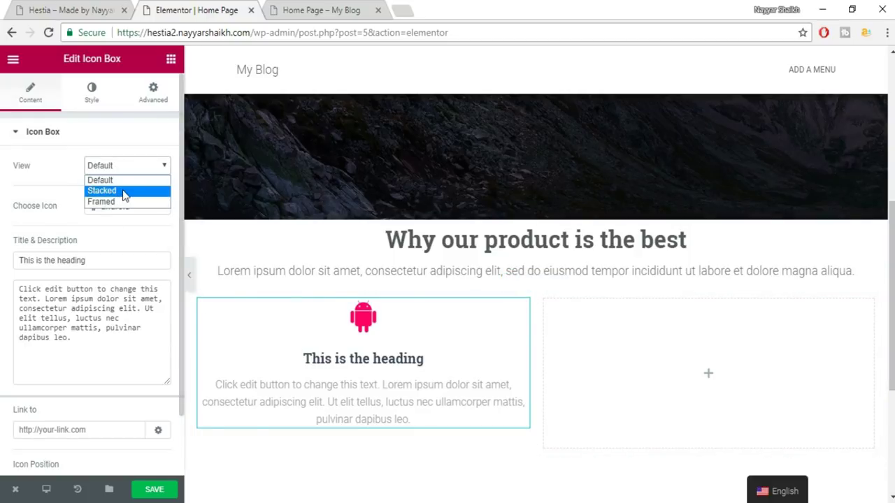
left_click(123, 191)
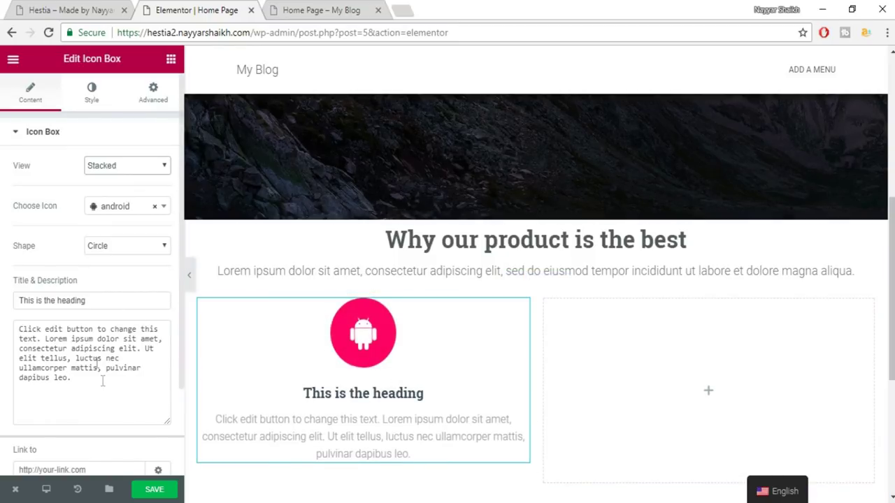
Title the icon box 'Quality', copied from the Hestia demo
left_click_drag(64, 329, 119, 387)
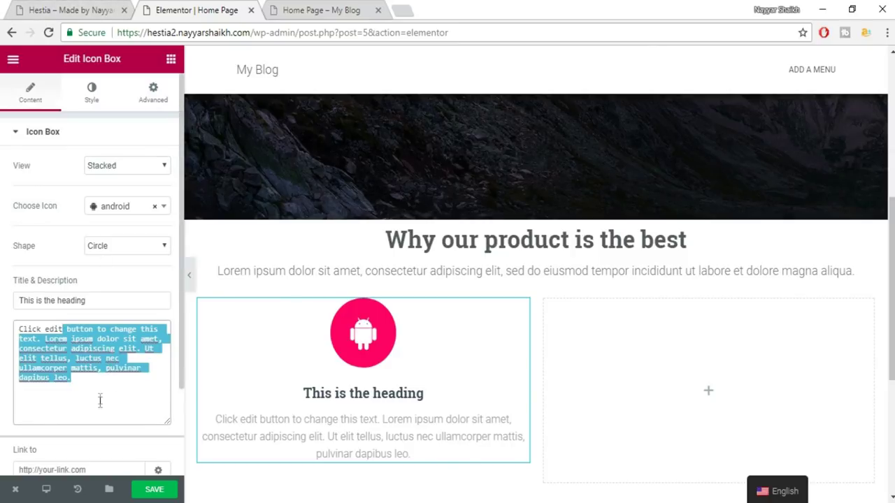
left_click(96, 8)
left_click_drag(223, 367, 280, 372)
double_click(234, 357)
key("ctrl+c")
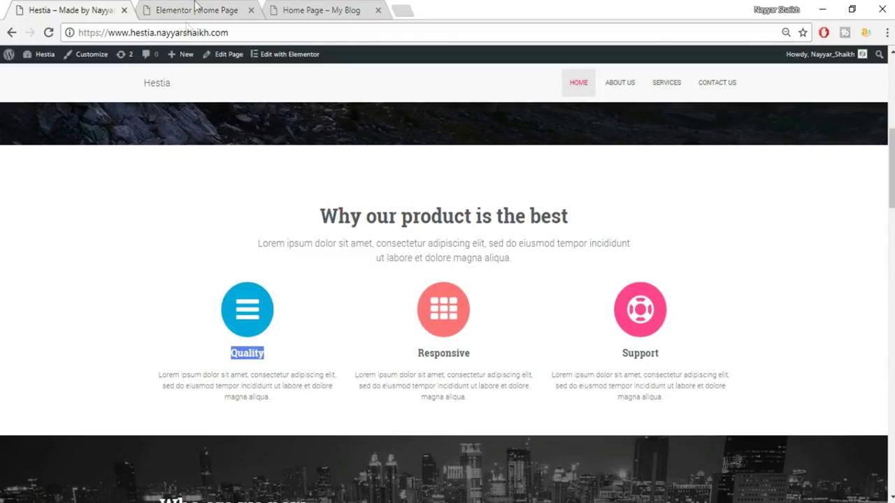
left_click(196, 9)
left_click(114, 300)
key("ctrl+a")
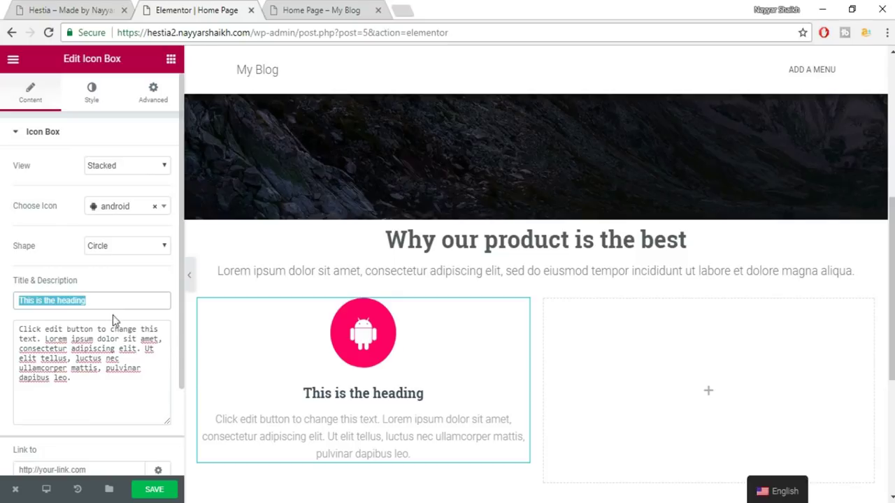
key("ctrl+v")
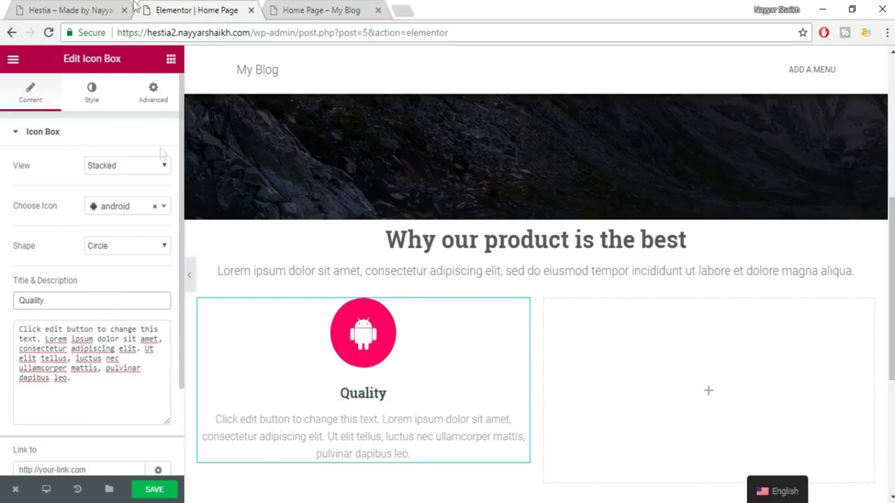
Paste the demo's Quality Lorem ipsum paragraph as the icon box description
key("ctrl+shift+Tab")
left_click(150, 8)
key("ctrl+shift+Tab")
triple_click(257, 379)
key("ctrl+c")
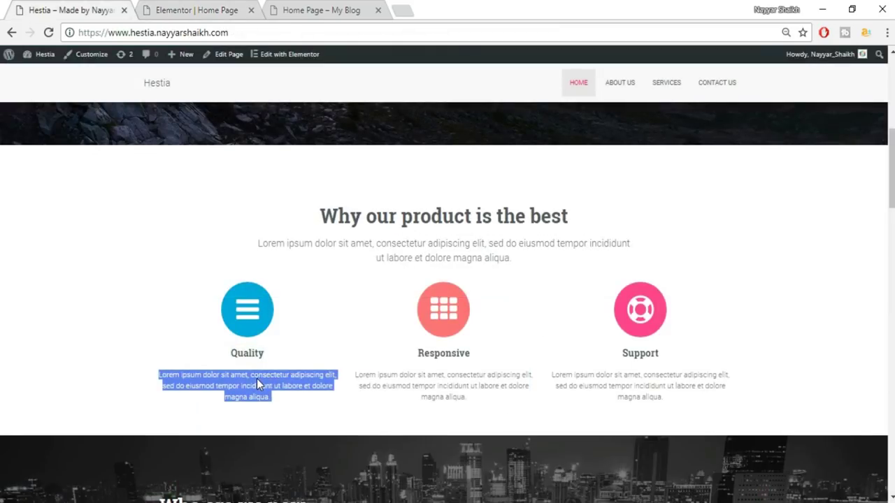
left_click(168, 7)
left_click(104, 379)
key("ctrl+a")
key("ctrl+v")
scroll(389, 419, "down", 4)
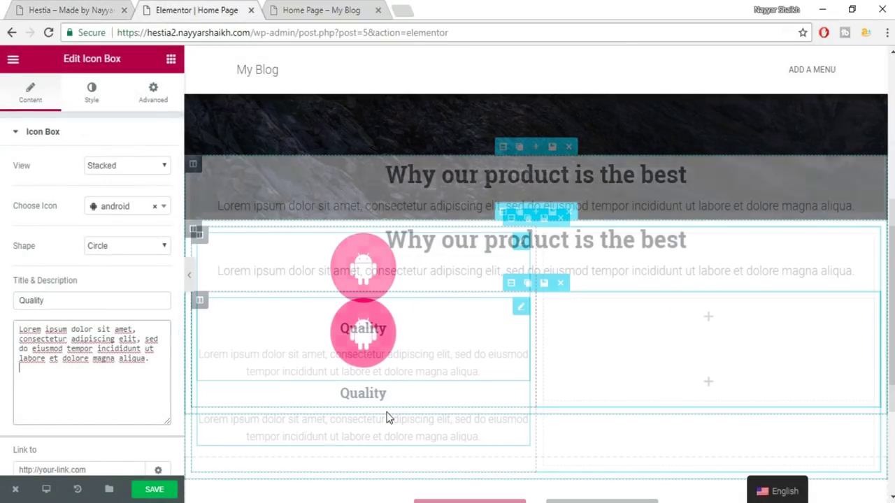
key("ctrl+shift+Tab")
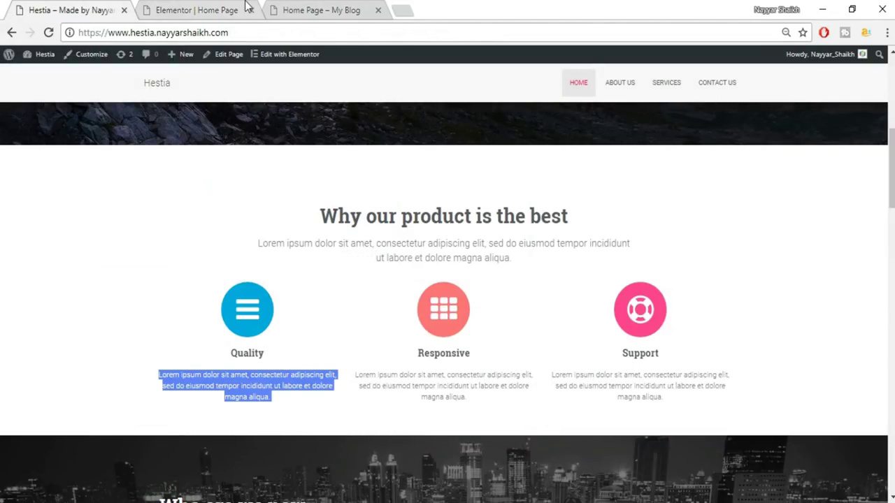
left_click(209, 10)
scroll(416, 290, "up", 2)
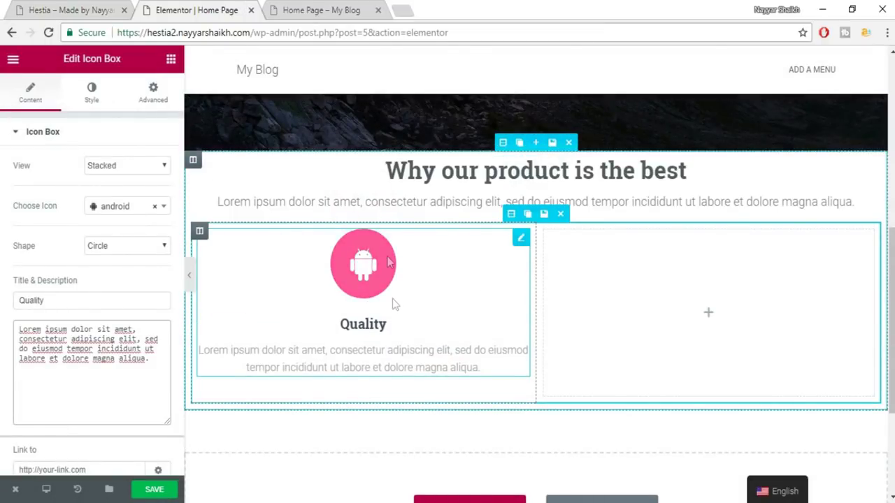
left_click(94, 102)
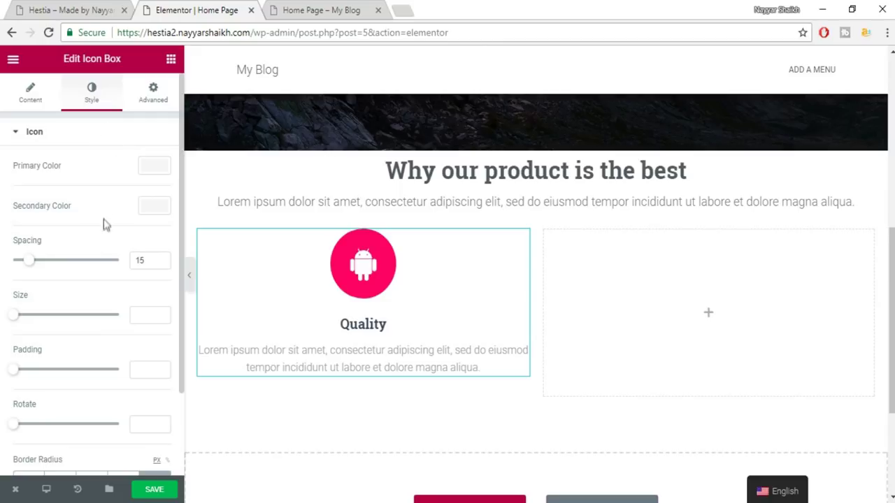
Set the icon's primary colour to pink #e91e63
left_click(155, 172)
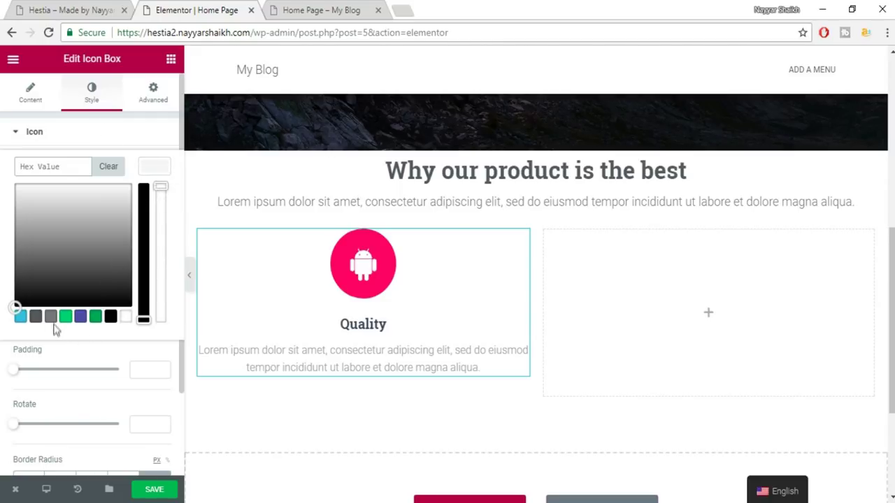
left_click(112, 319)
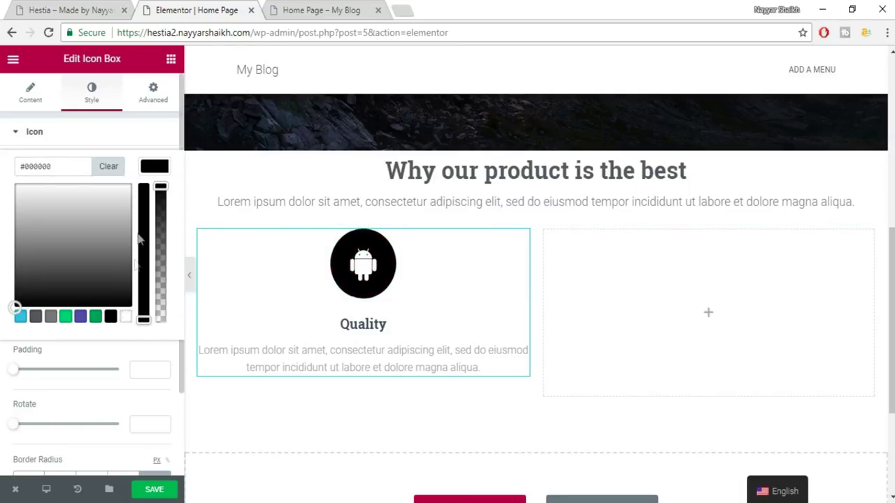
triple_click(50, 169)
key("ctrl+v")
key("ctrl+a")
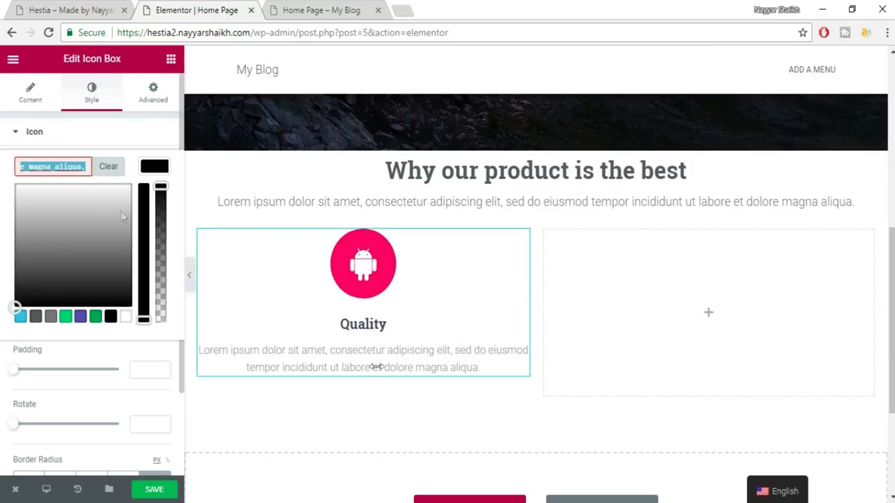
key("alt+Tab")
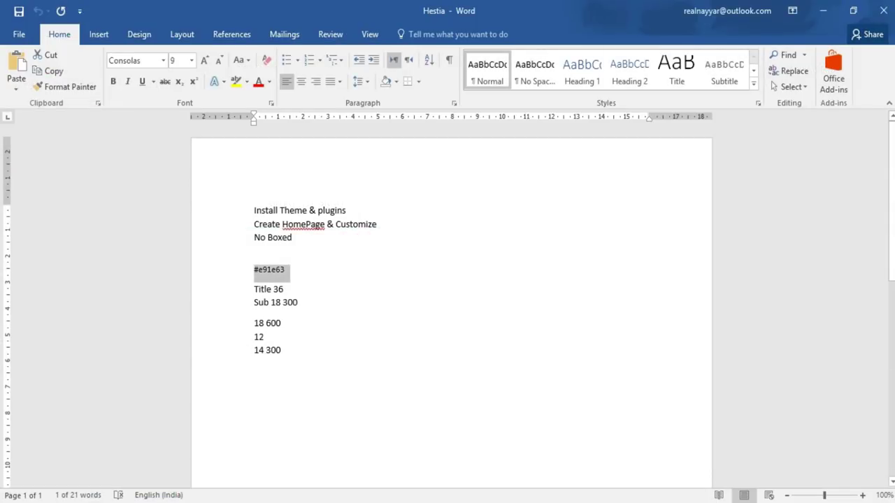
key("ctrl+c")
key("alt+Tab")
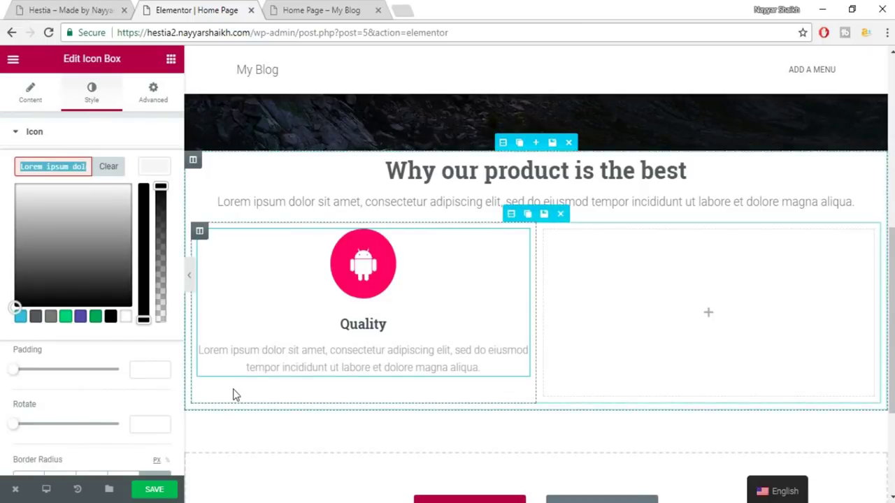
key("ctrl+v")
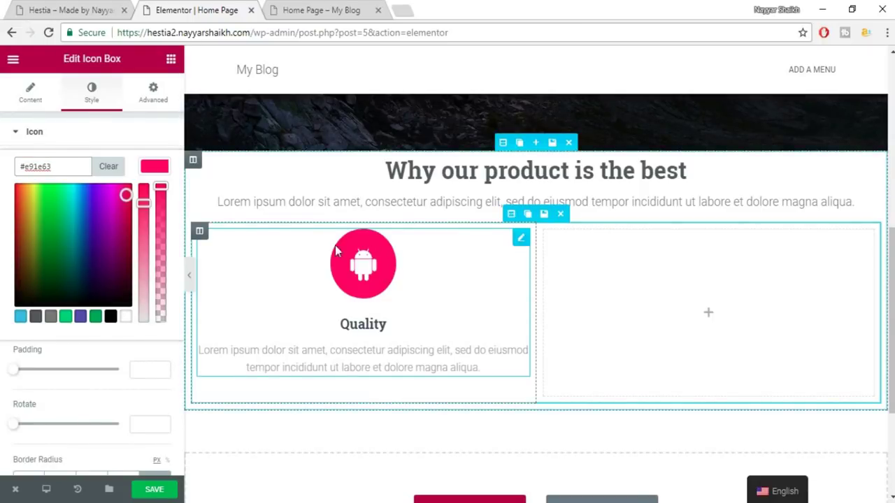
left_click(157, 167)
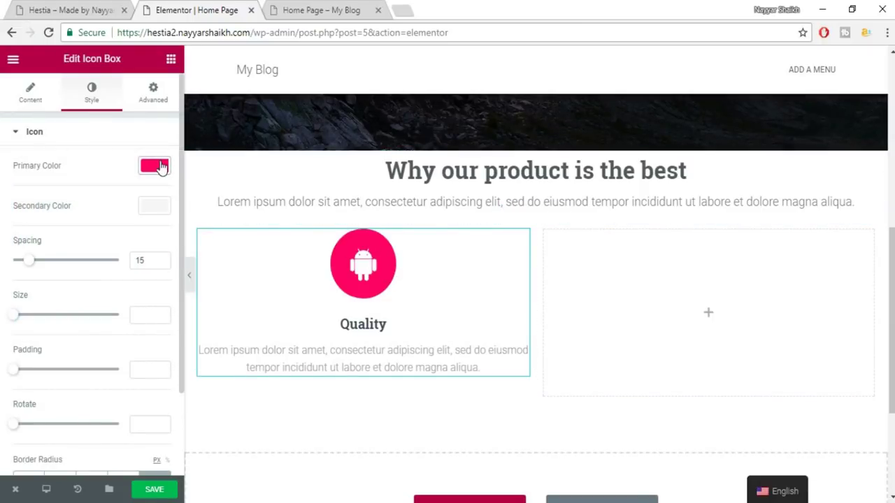
Set the secondary colour to white #ffffff so the Android glyph is white
left_click(162, 206)
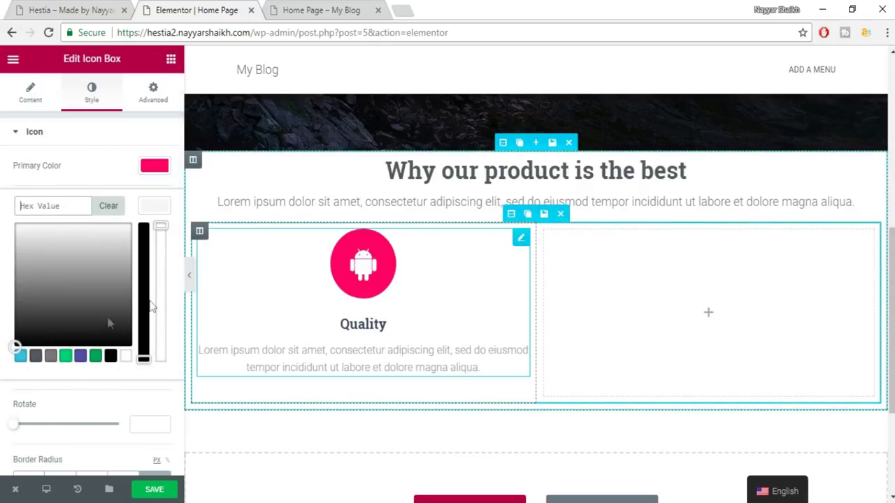
left_click(112, 357)
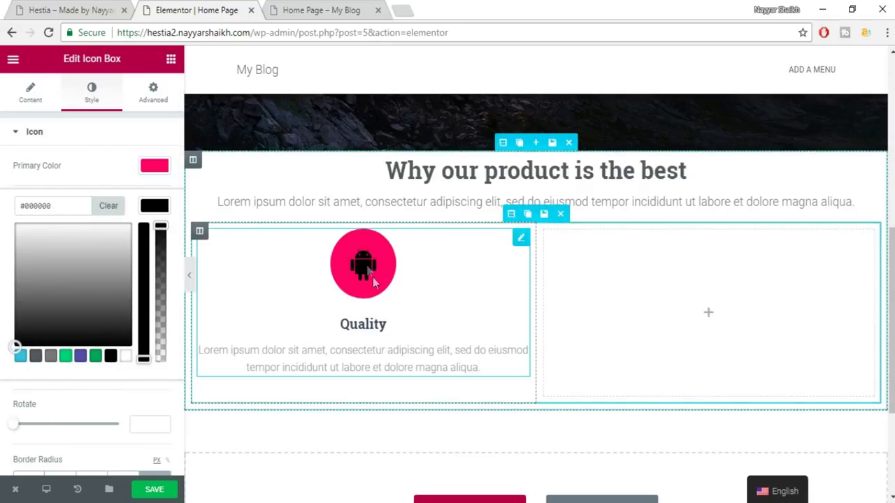
left_click(126, 358)
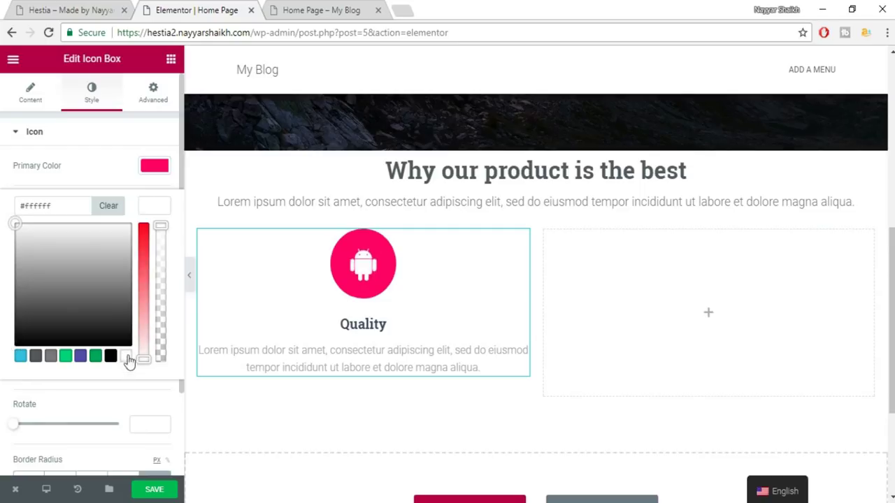
left_click(145, 210)
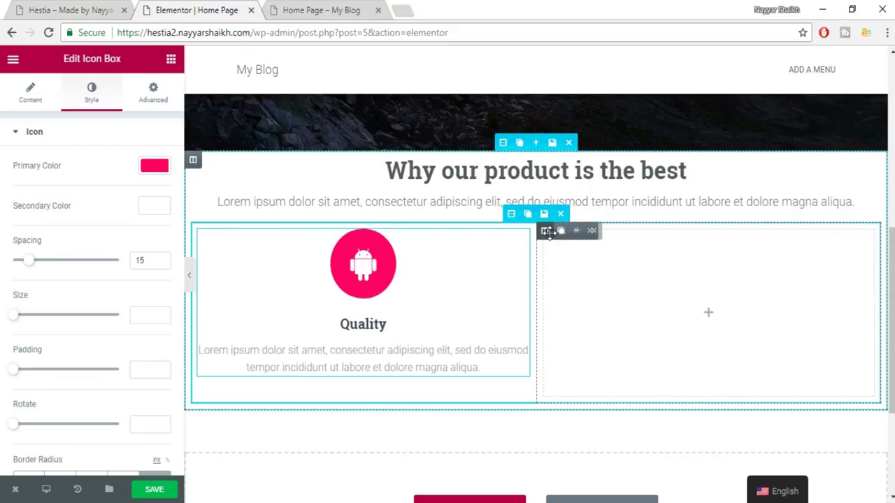
Delete the empty right column, duplicate the Quality column twice, and select the middle icon box
left_click(592, 231)
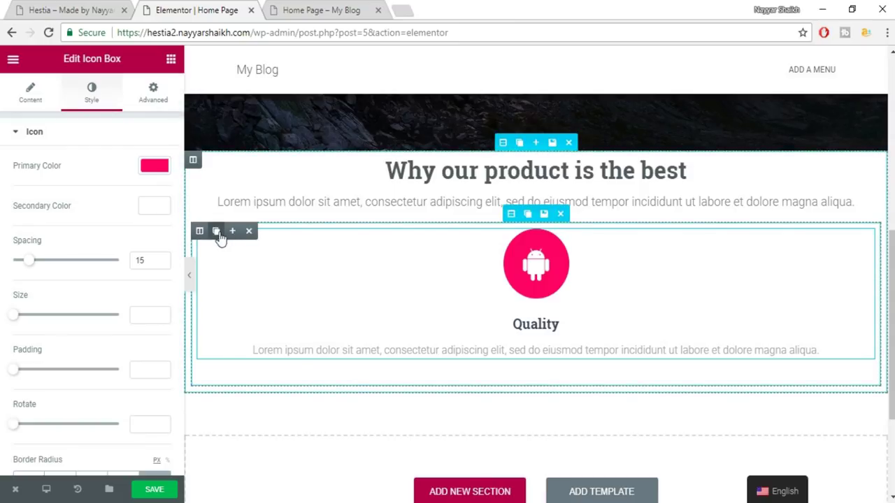
left_click(216, 231)
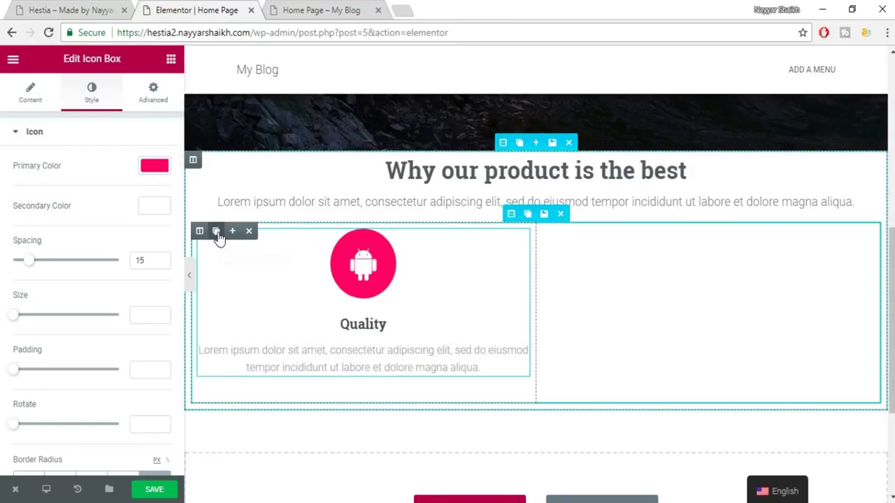
left_click(217, 232)
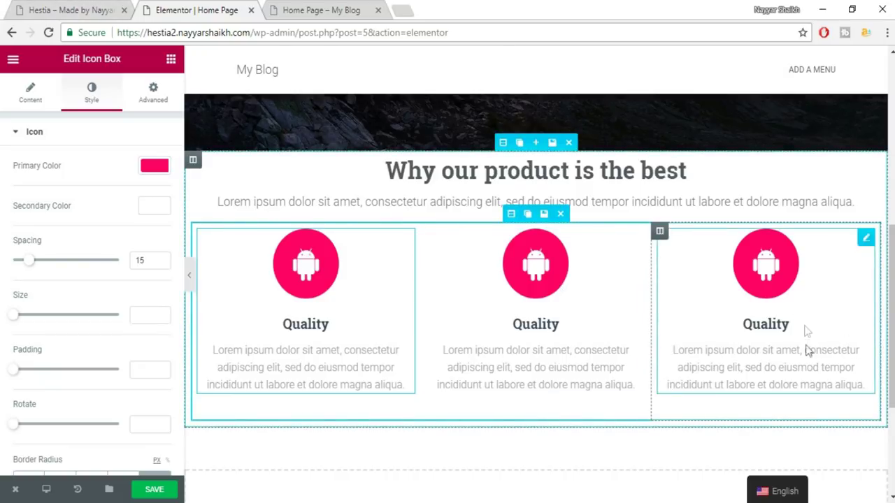
left_click(539, 273)
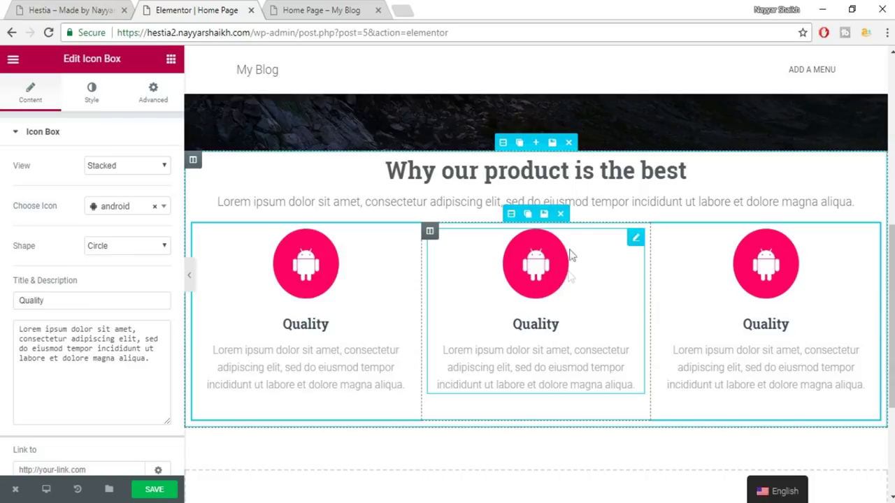
left_click(122, 212)
Give the middle icon box an ambulance icon and change its title to 'Title'
scroll(129, 327, "down", 5)
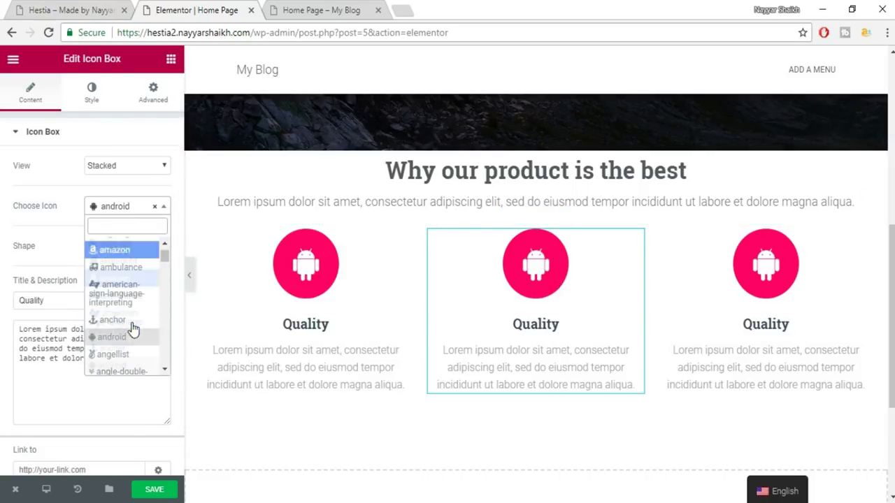
left_click(130, 270)
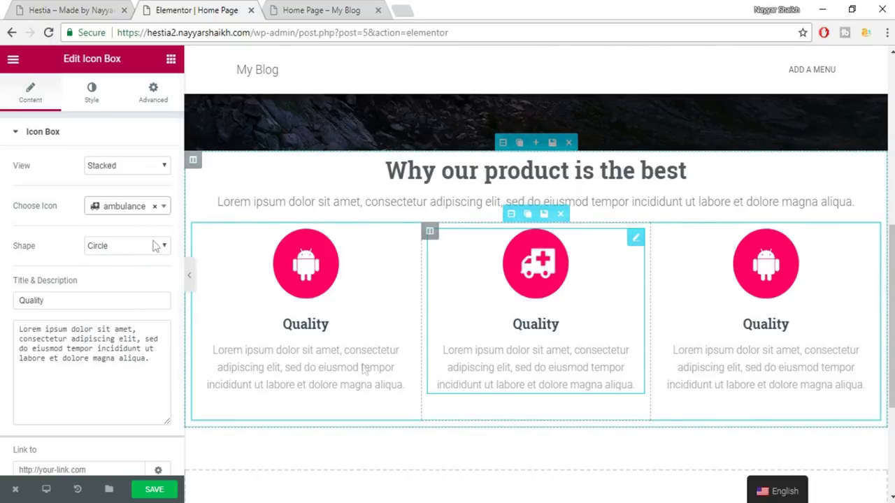
left_click_drag(102, 305, 8, 313)
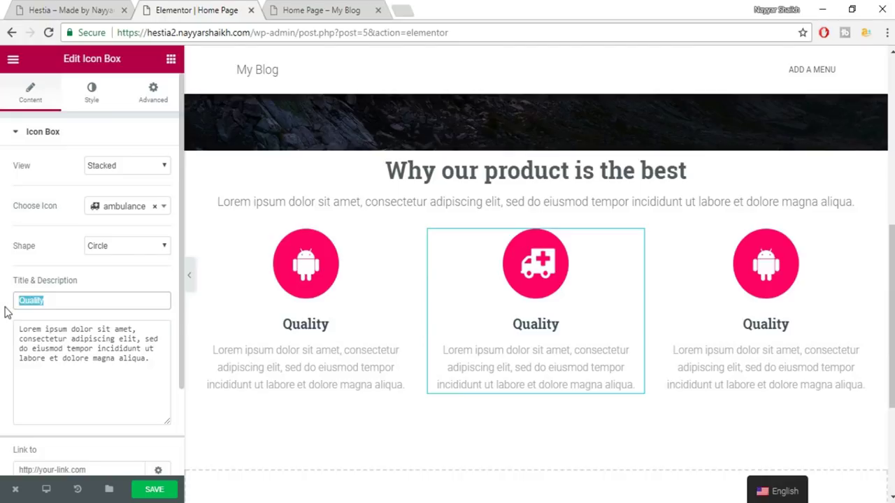
type("tITLE")
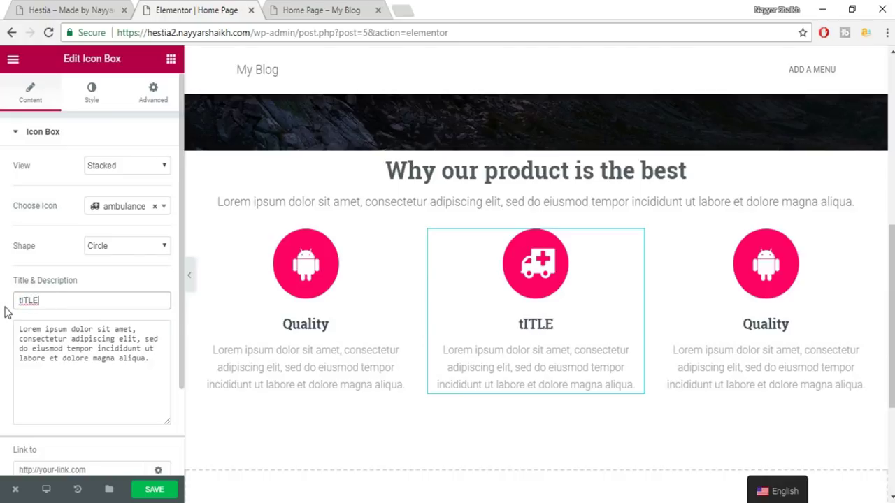
type("Title")
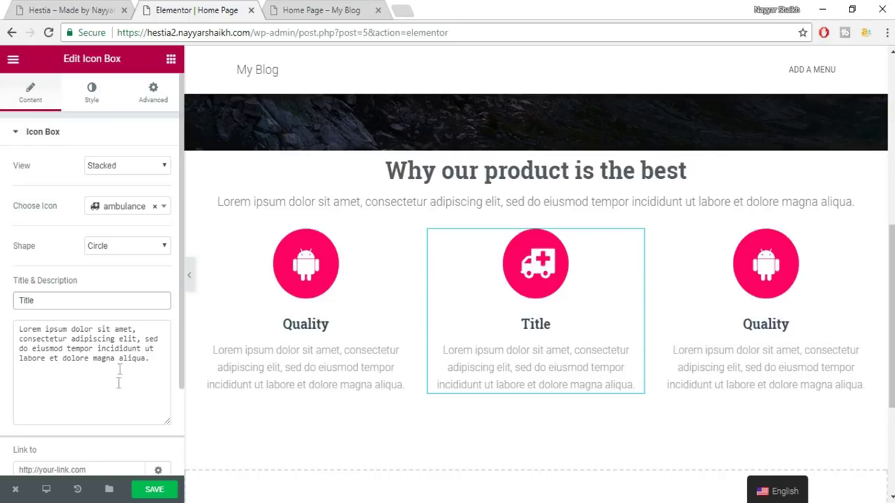
left_click_drag(119, 358, 21, 318)
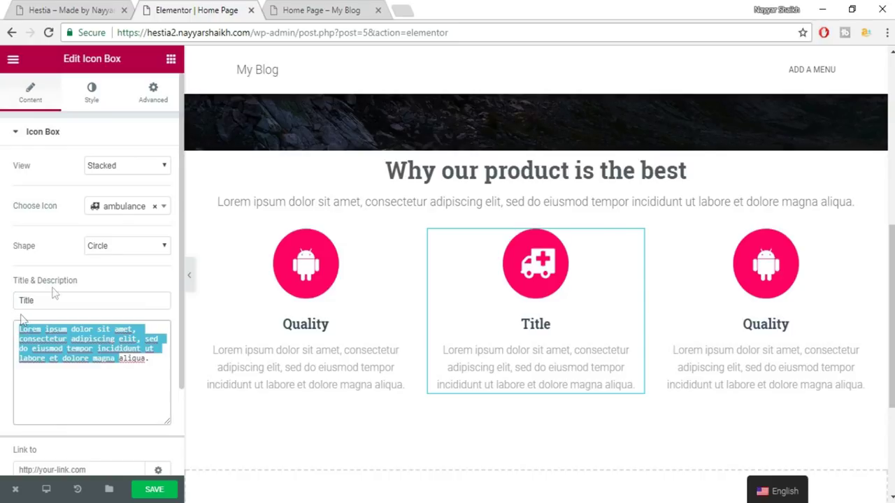
Set the icon's primary colour to the dark green preset and save the page
left_click(91, 98)
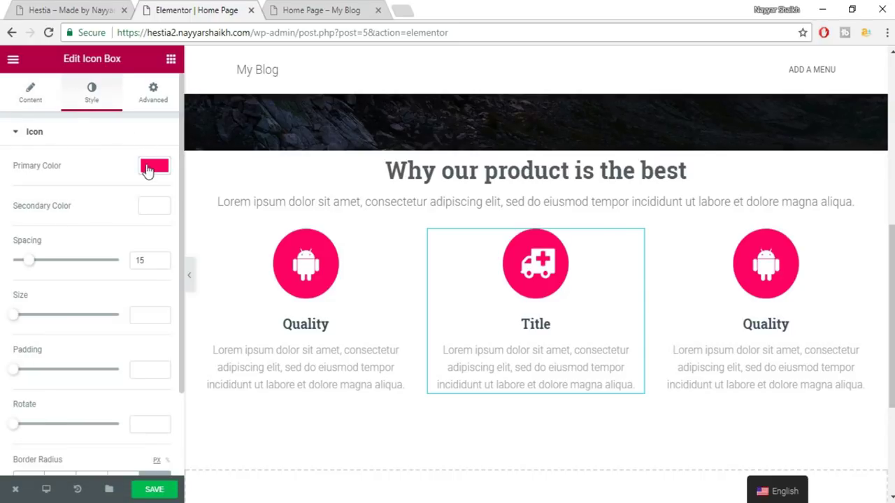
left_click(147, 168)
left_click(66, 317)
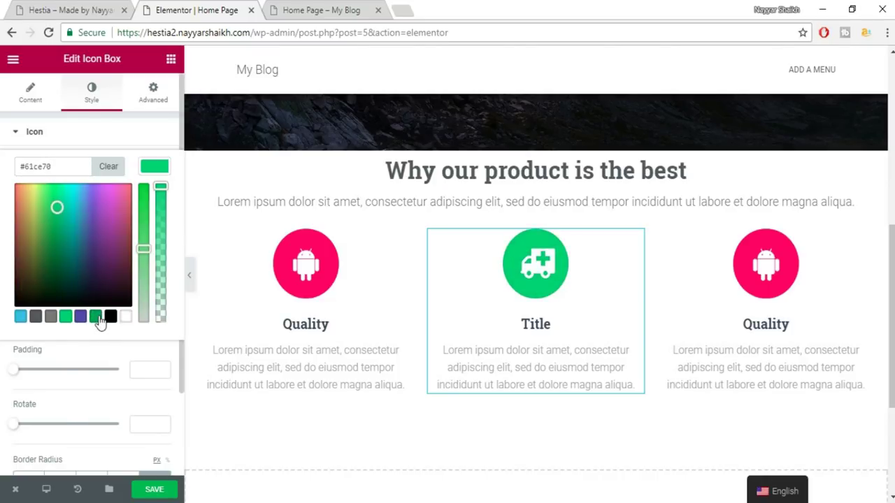
left_click(96, 317)
left_click(154, 490)
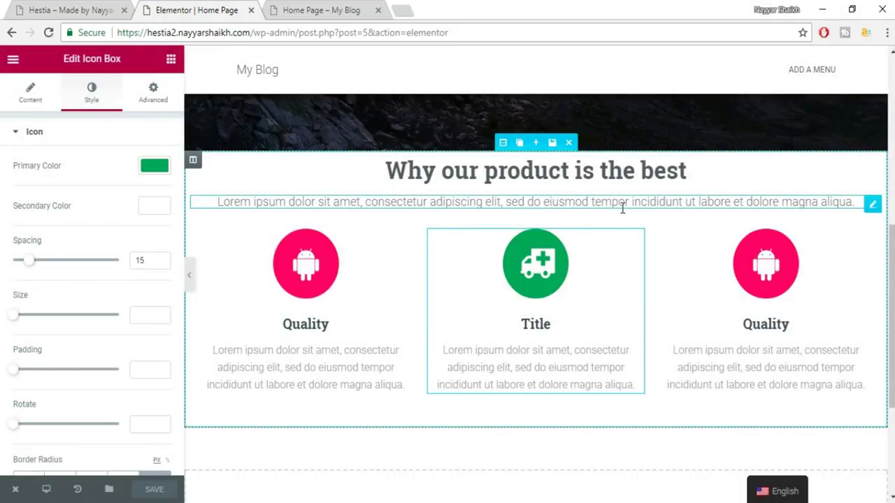
left_click(63, 14)
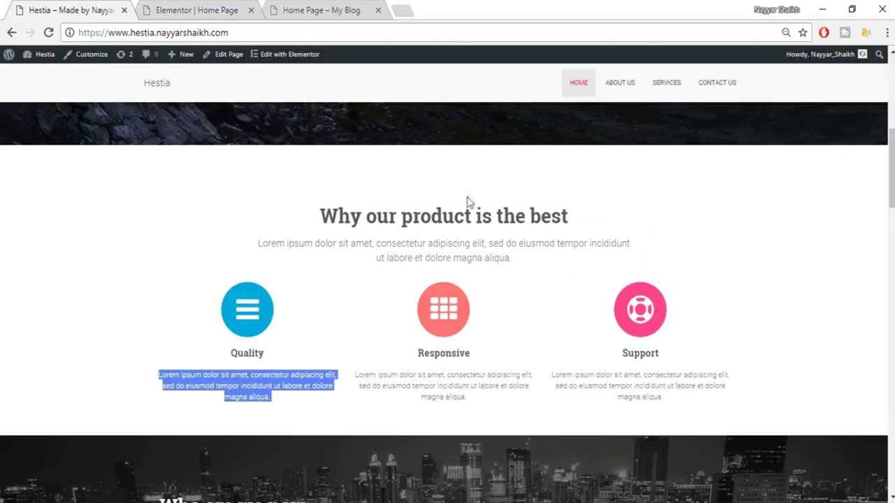
left_click(440, 177)
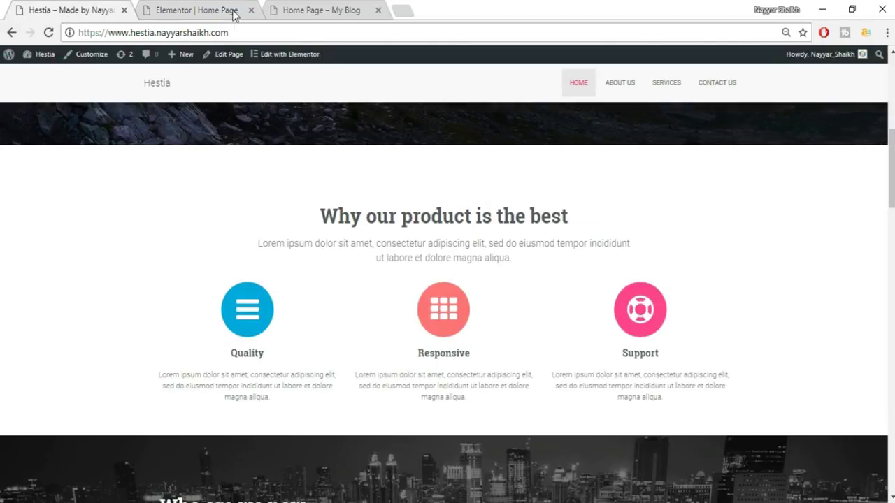
left_click(208, 7)
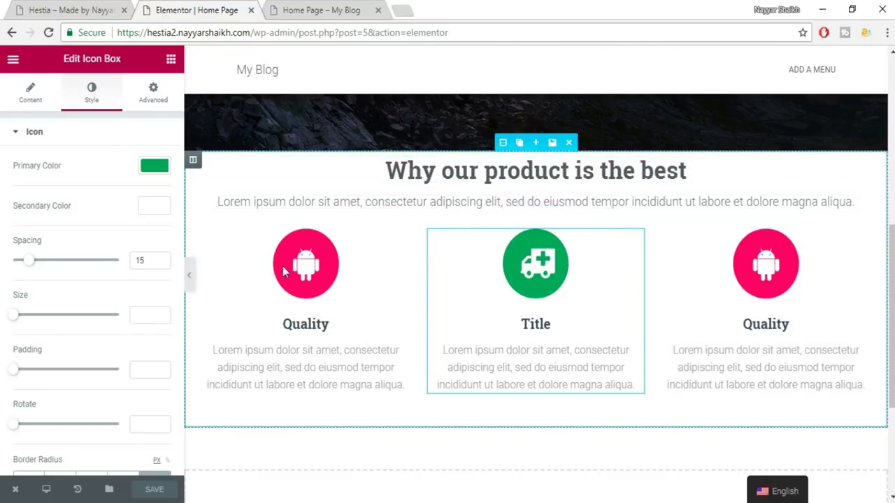
Select the feature section and open its Advanced padding, trying a linked value of 10
left_click(502, 141)
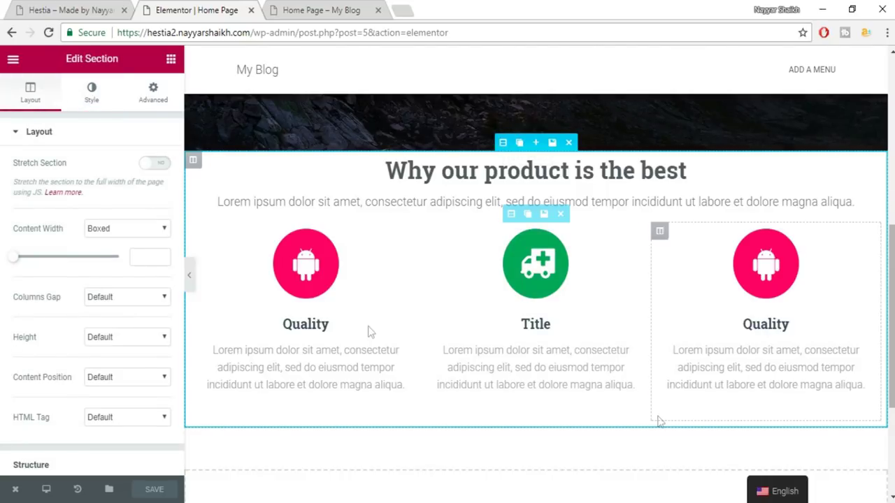
left_click(148, 103)
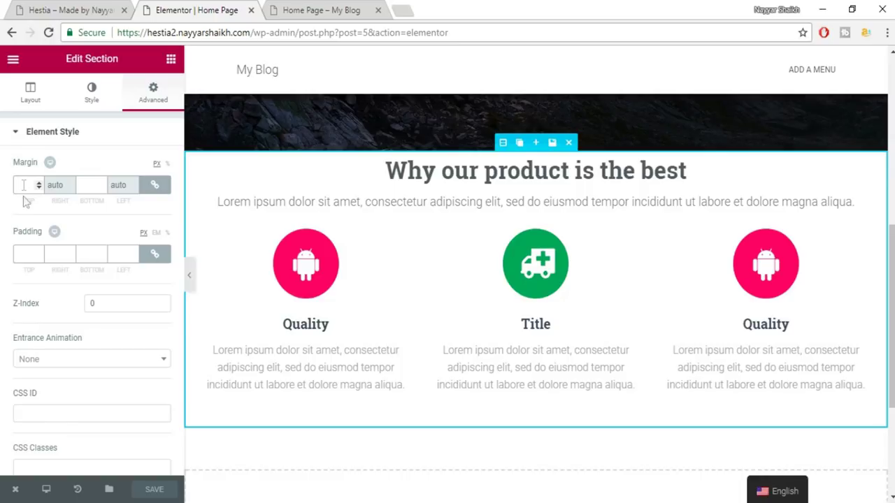
left_click(156, 258)
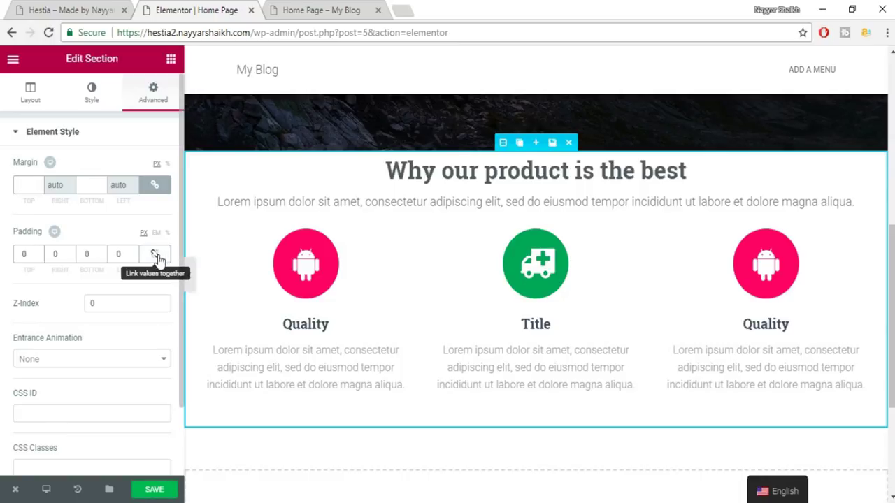
left_click(155, 256)
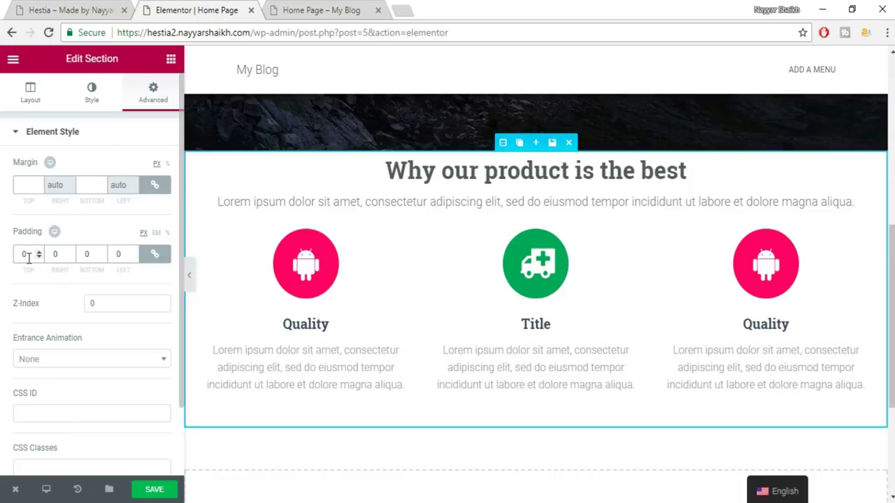
type("10")
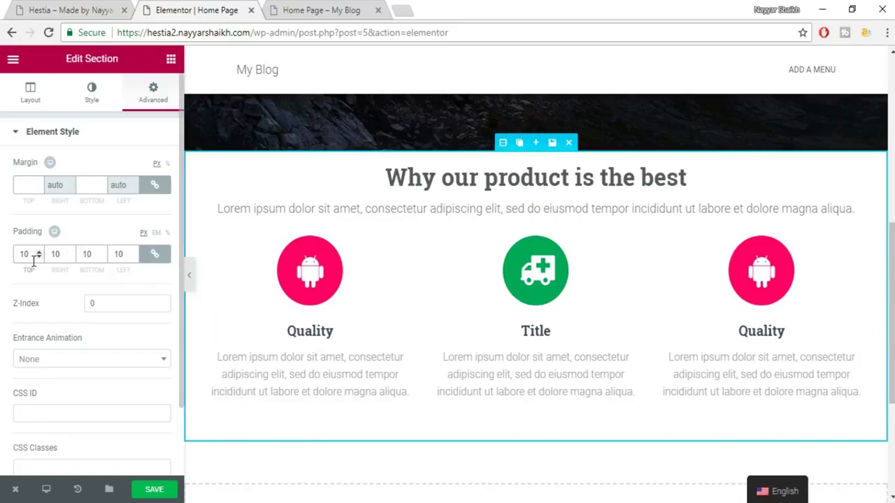
Unlink the padding, set Top to 70 and Bottom to 50, and save
left_click(155, 255)
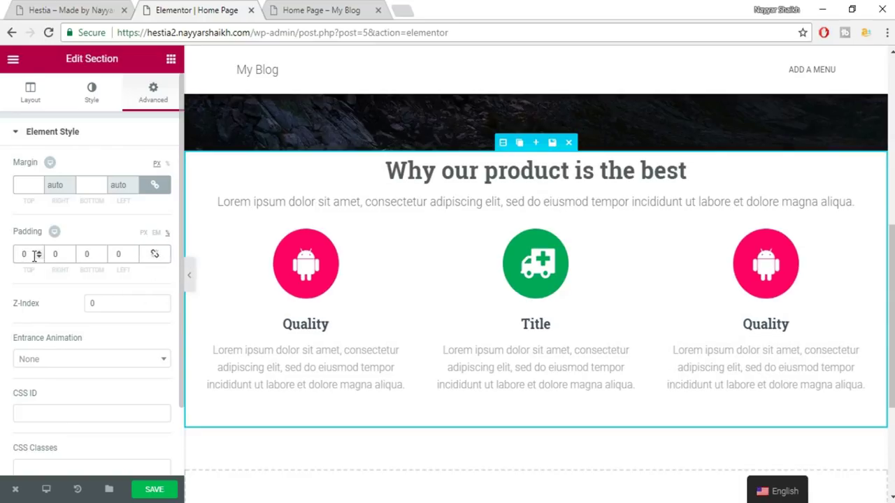
left_click(143, 232)
left_click(39, 252)
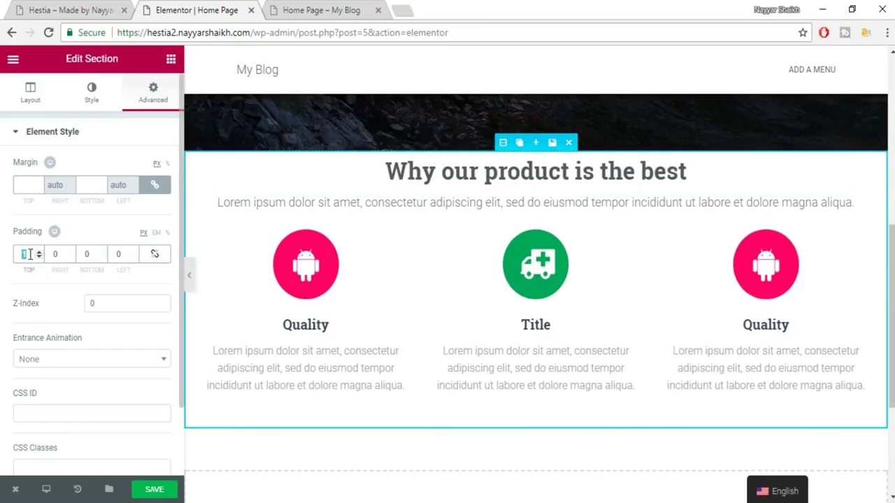
type("100")
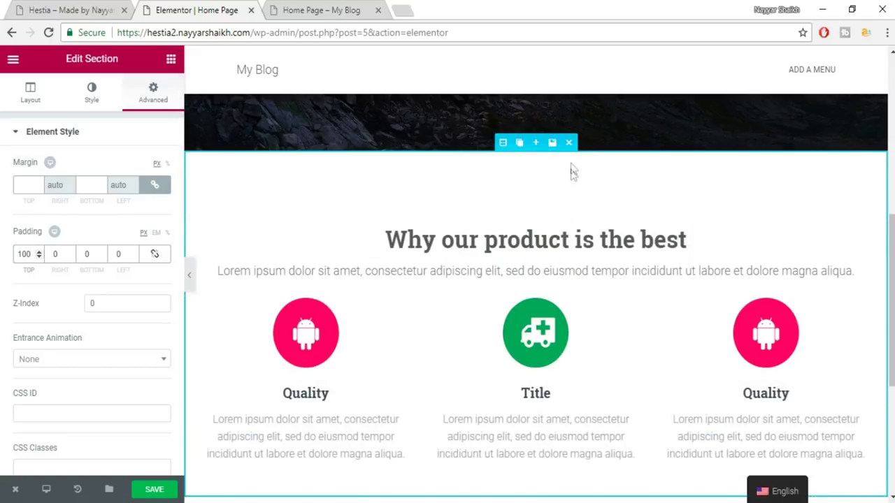
double_click(19, 256)
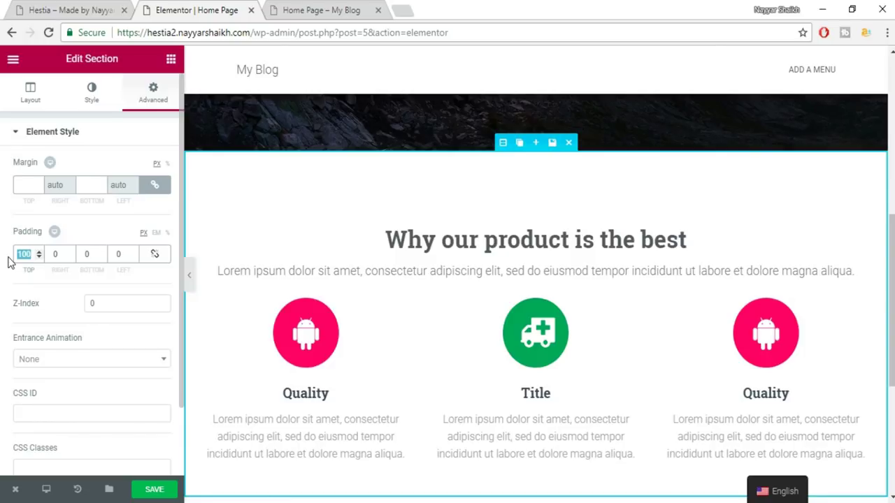
type("70")
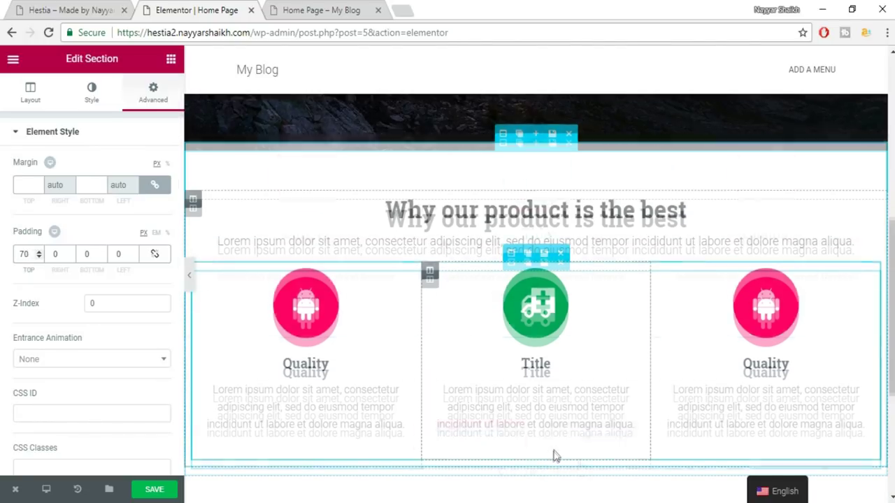
scroll(552, 456, "down", 2)
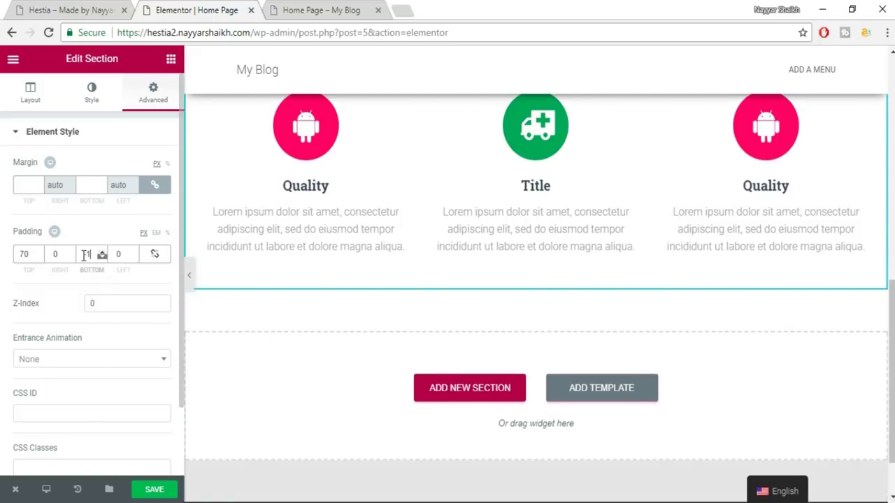
left_click_drag(89, 257, 71, 258)
type("50")
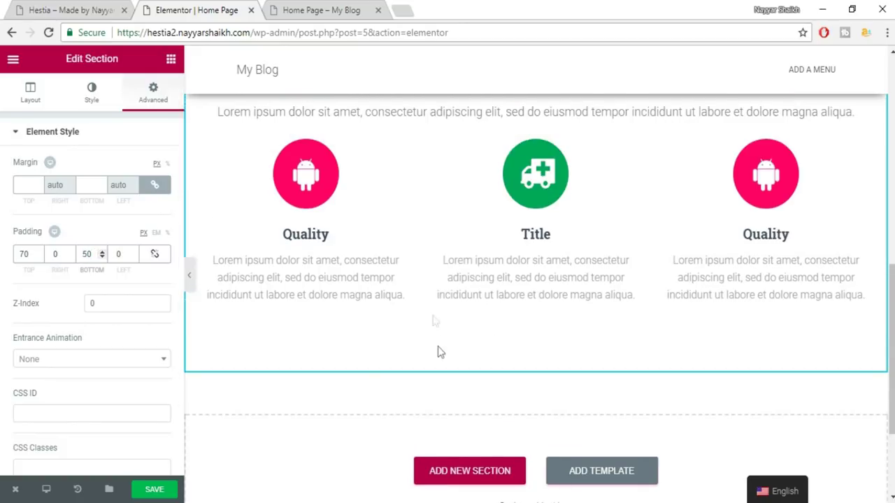
scroll(487, 352, "up", 2)
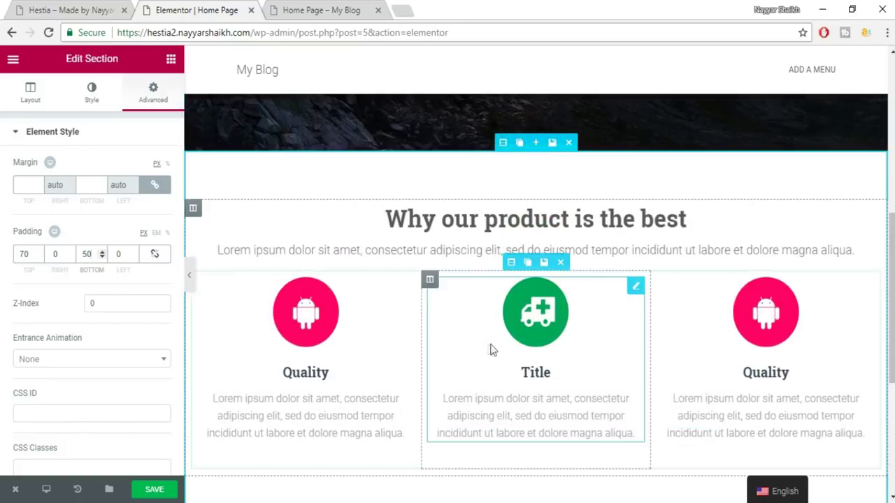
left_click(158, 489)
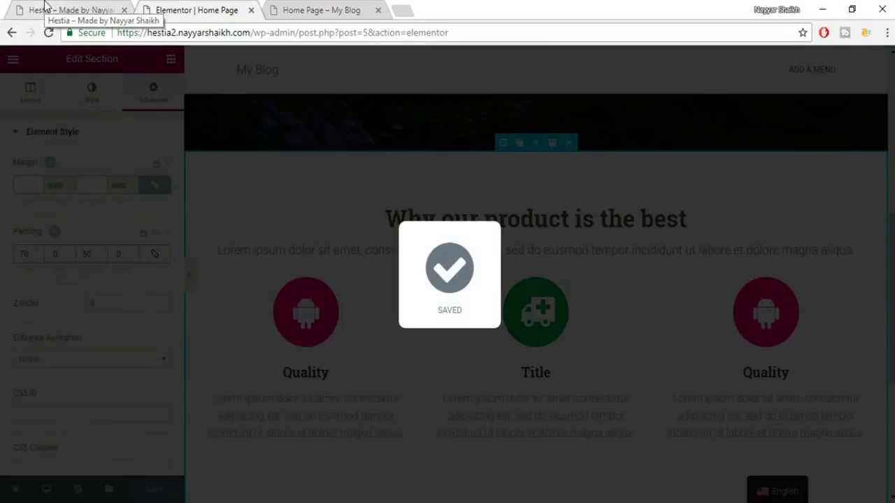
left_click(28, 8)
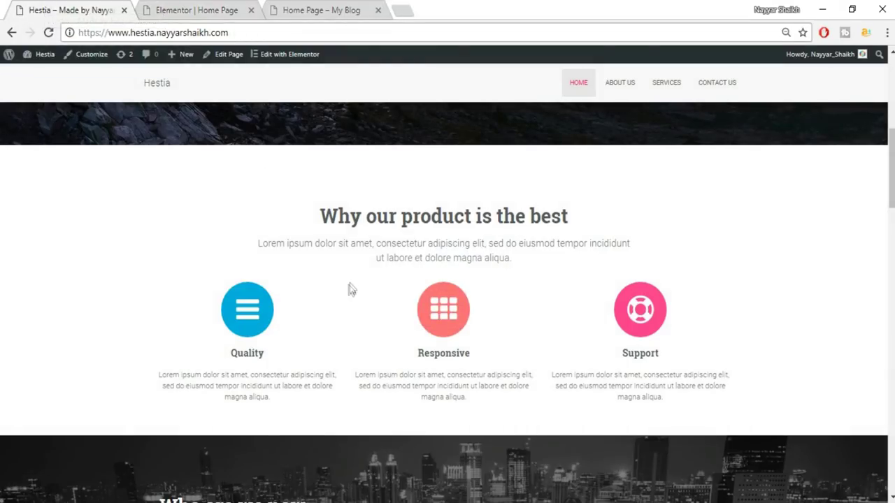
left_click_drag(258, 243, 379, 260)
left_click(521, 250)
left_click(217, 9)
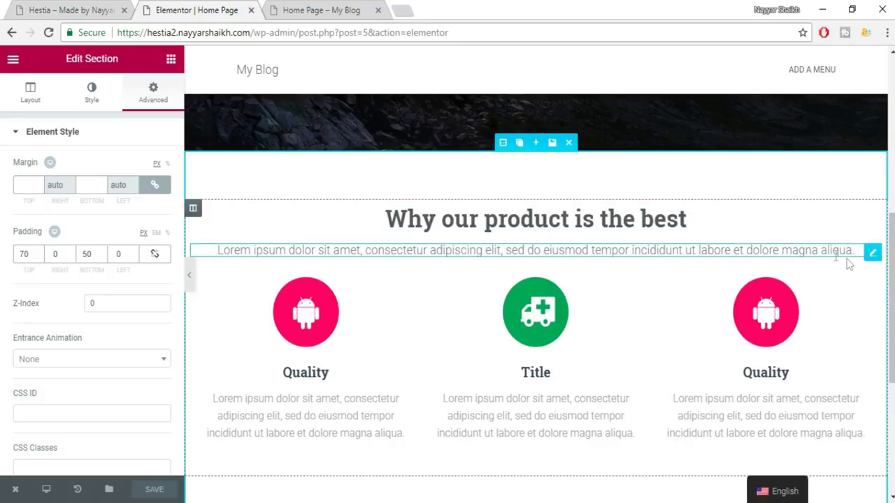
Unlink the subtitle's Advanced padding and set Left and Right to 100 px, replacing a first try of 80
left_click(331, 244)
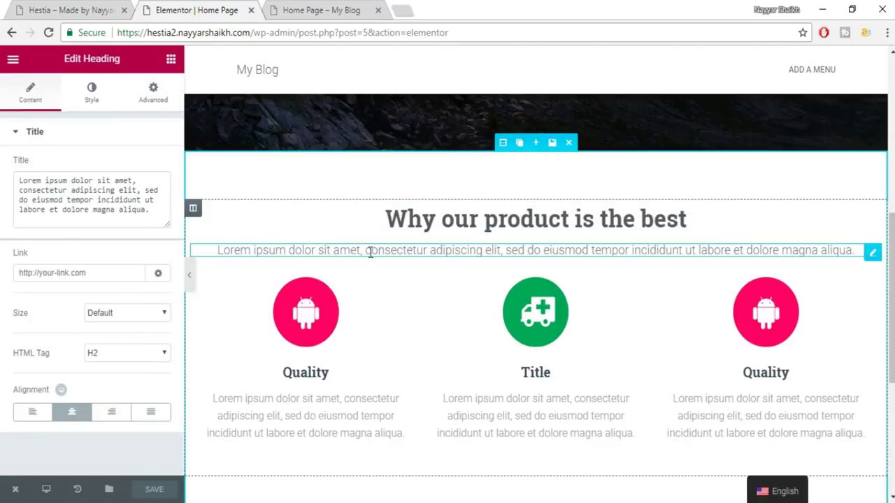
left_click(154, 95)
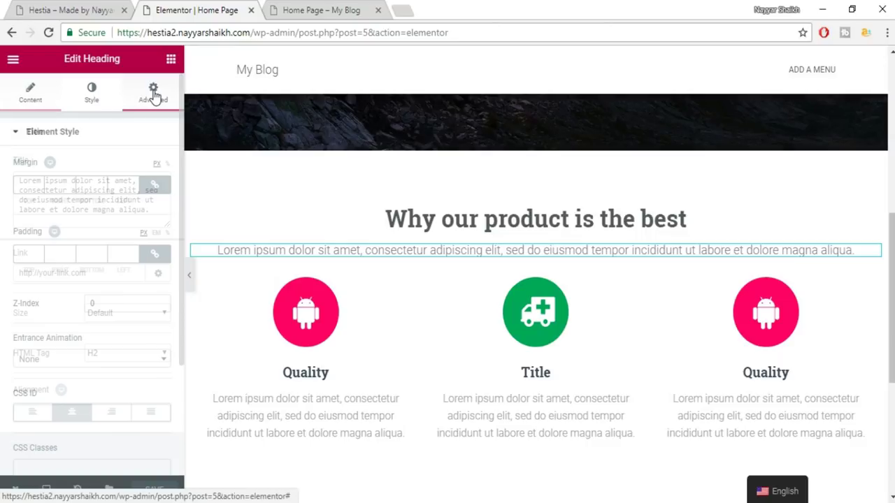
left_click(156, 256)
left_click(69, 256)
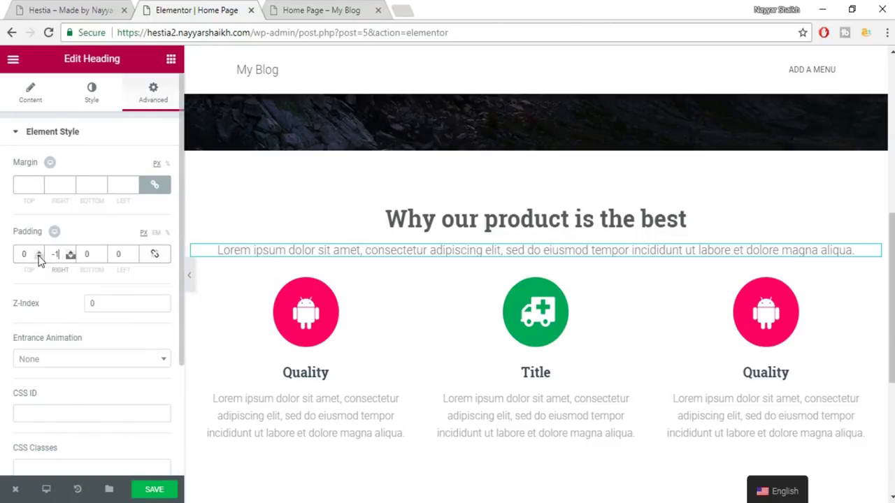
double_click(47, 256)
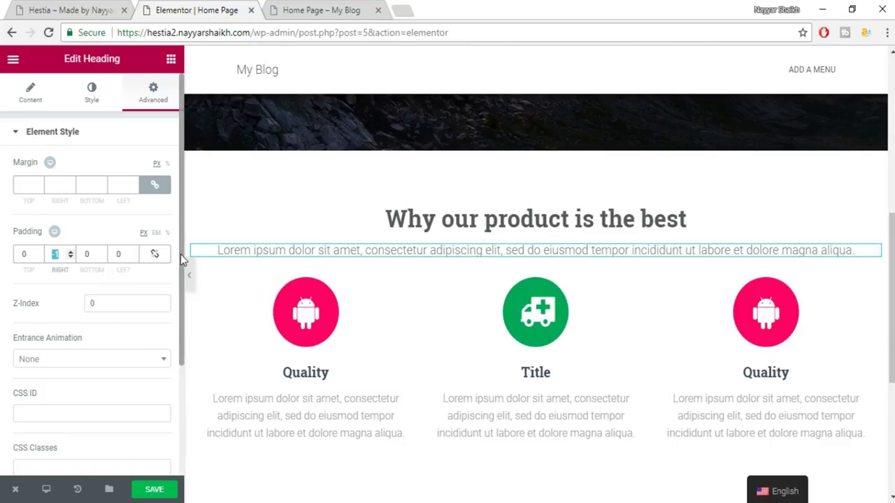
type("80")
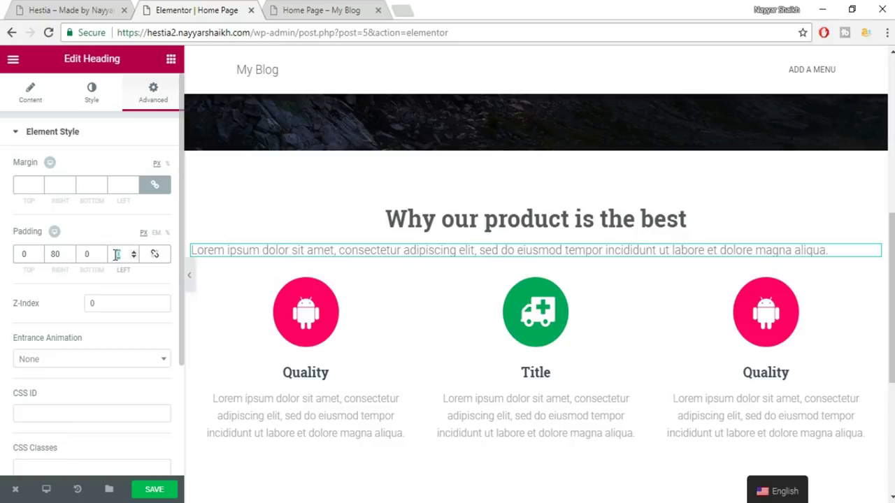
left_click(116, 254)
type("80")
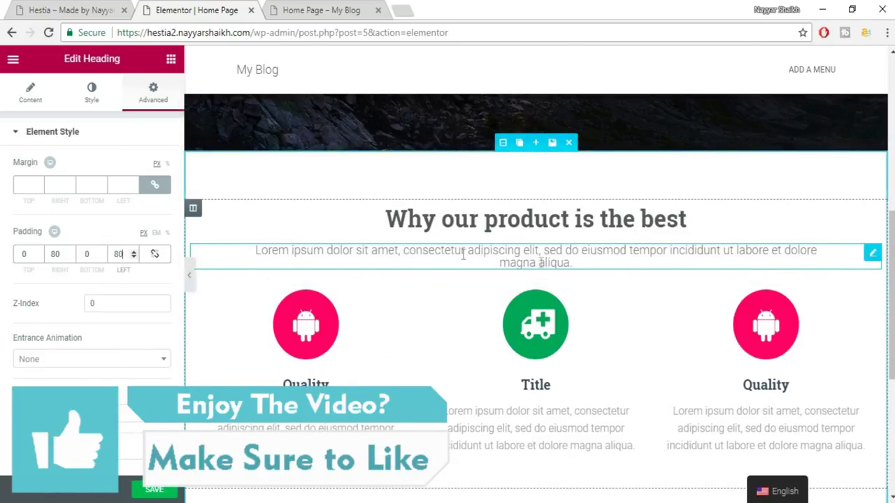
double_click(111, 254)
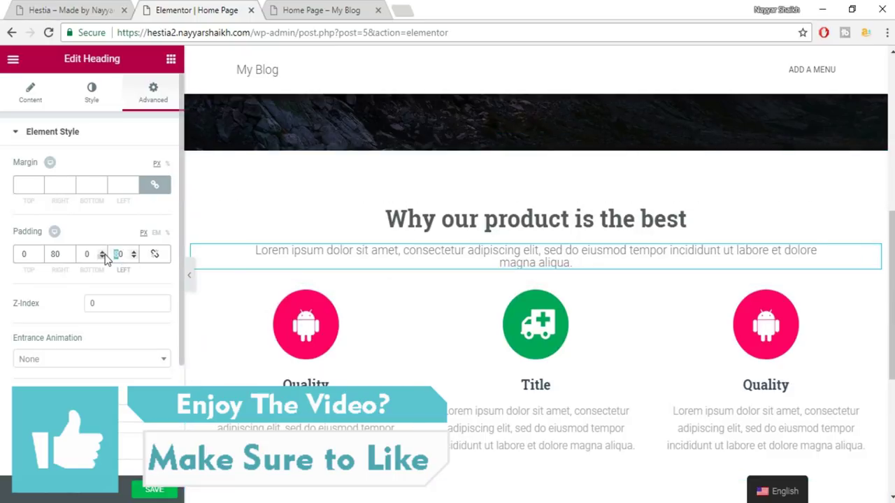
type("100")
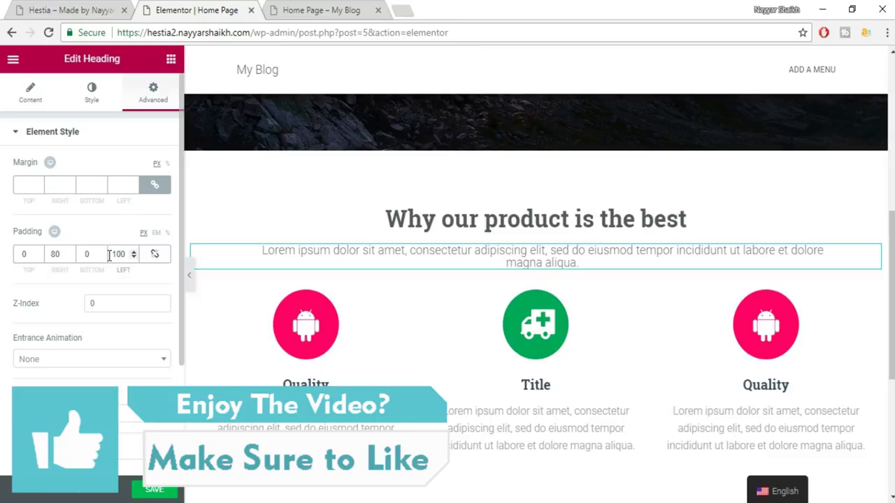
double_click(56, 254)
type("100")
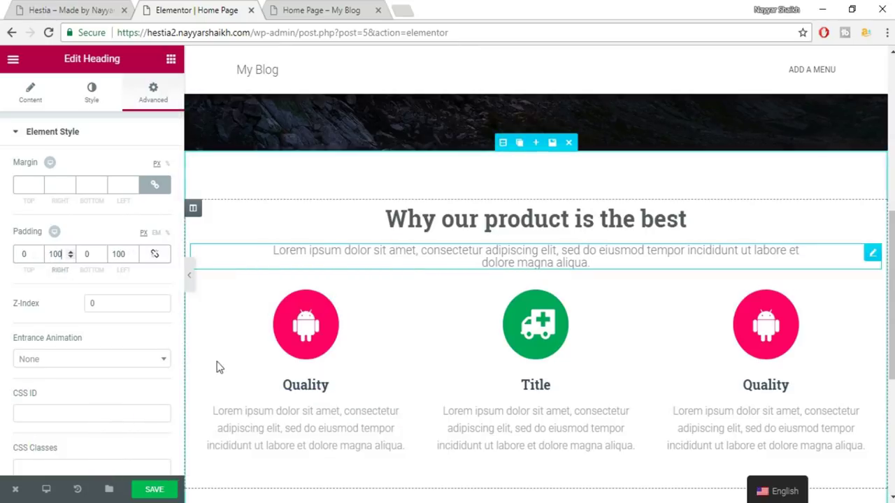
Collapse the editing panel to preview the page, scroll through it, then reopen the panel and save
left_click(190, 277)
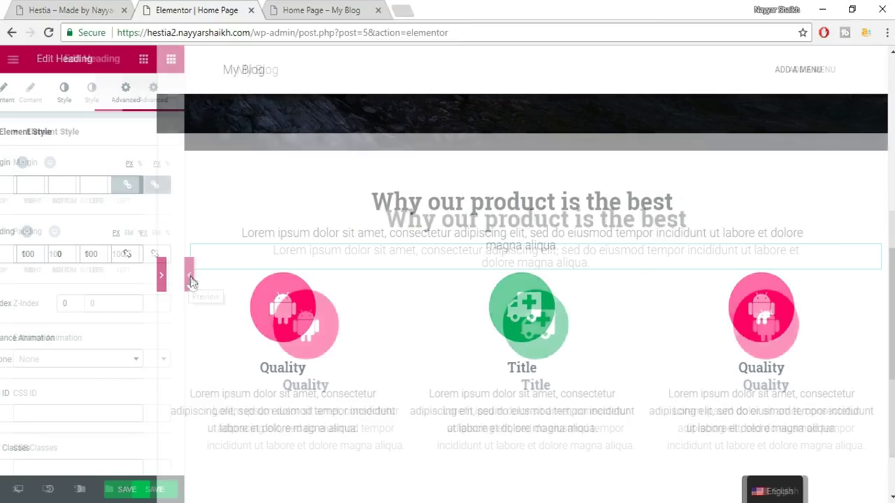
scroll(785, 333, "up", 3)
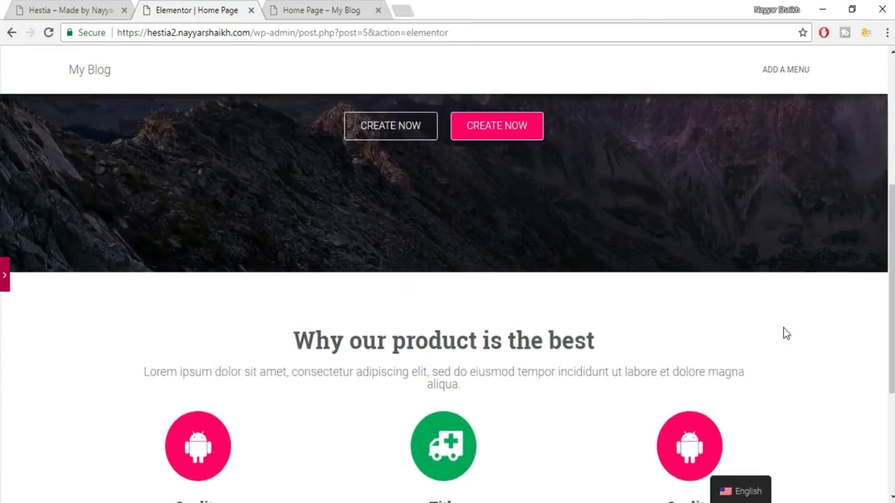
scroll(785, 334, "down", 4)
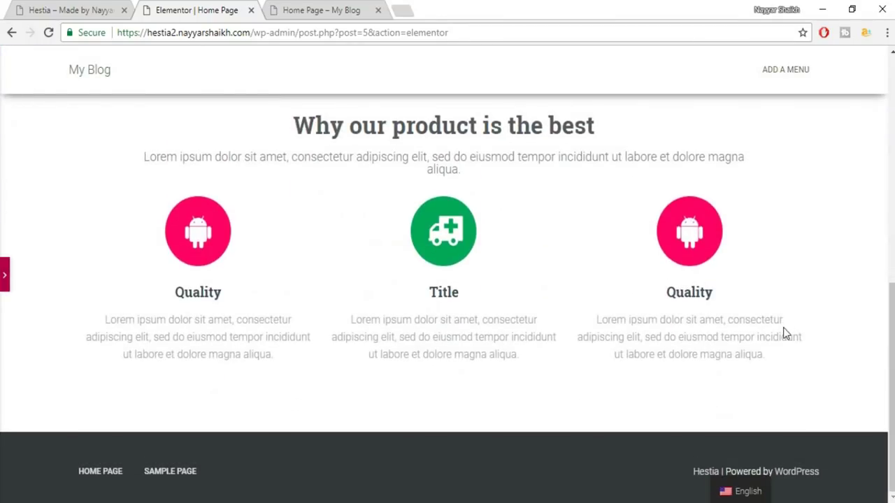
scroll(780, 339, "up", 5)
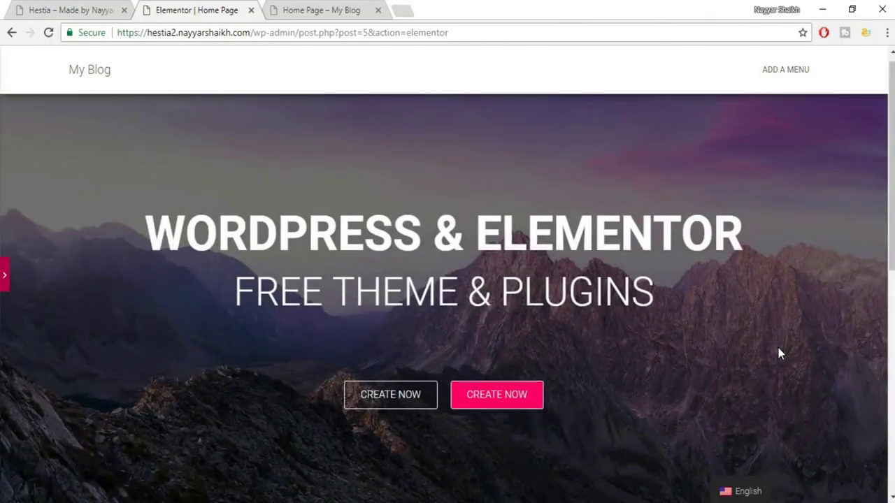
scroll(778, 350, "down", 5)
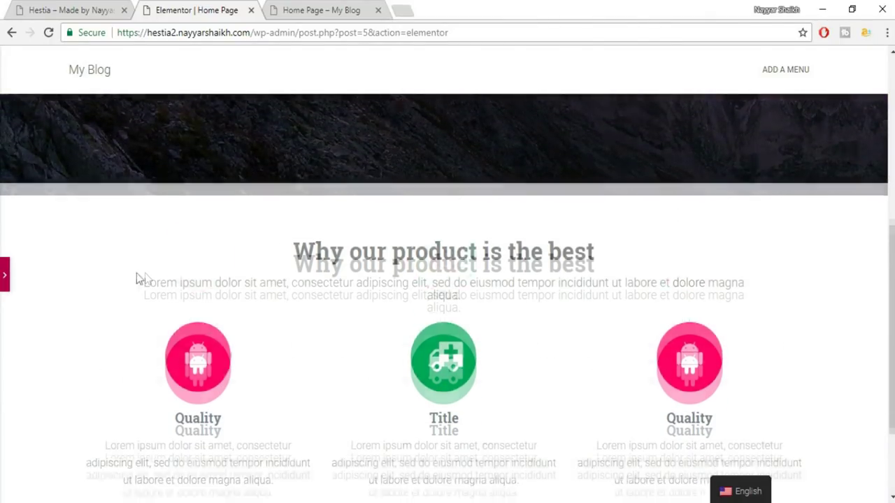
scroll(144, 279, "down", 2)
left_click(6, 275)
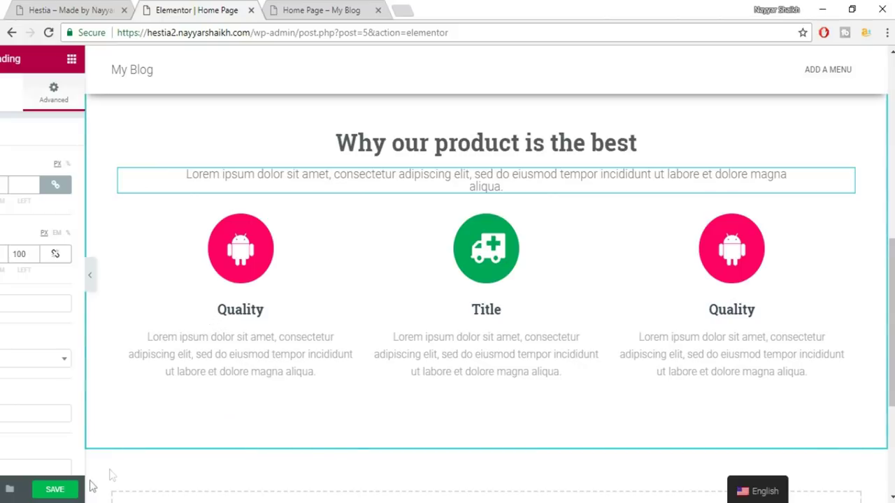
left_click(172, 492)
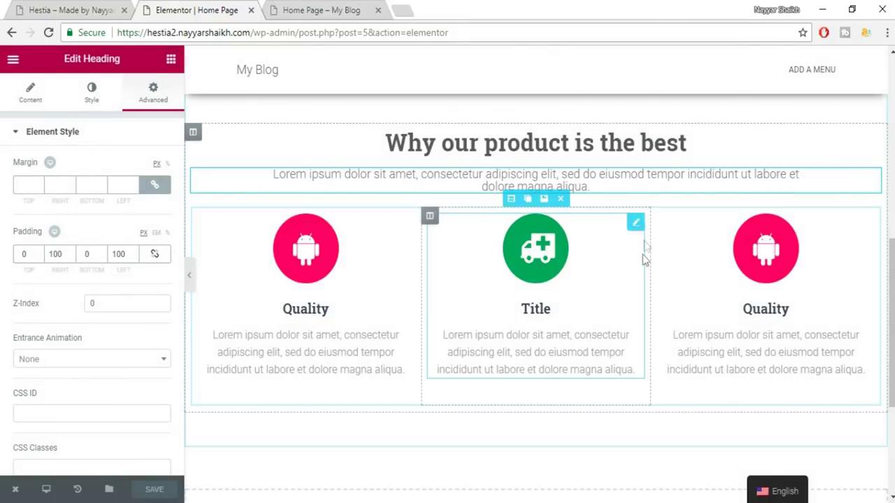
Compare against the Hestia demo tab, then set the subtitle's bottom padding to 20 px instead of 30
scroll(615, 266, "up", 1)
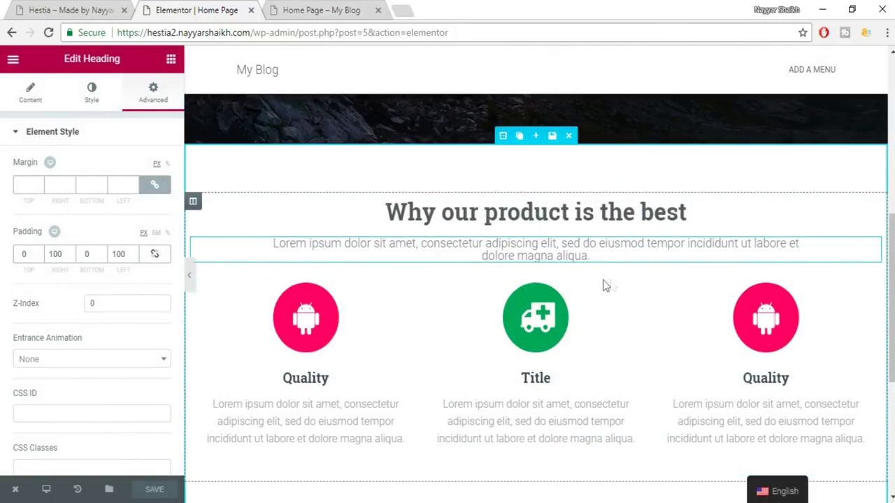
left_click(71, 8)
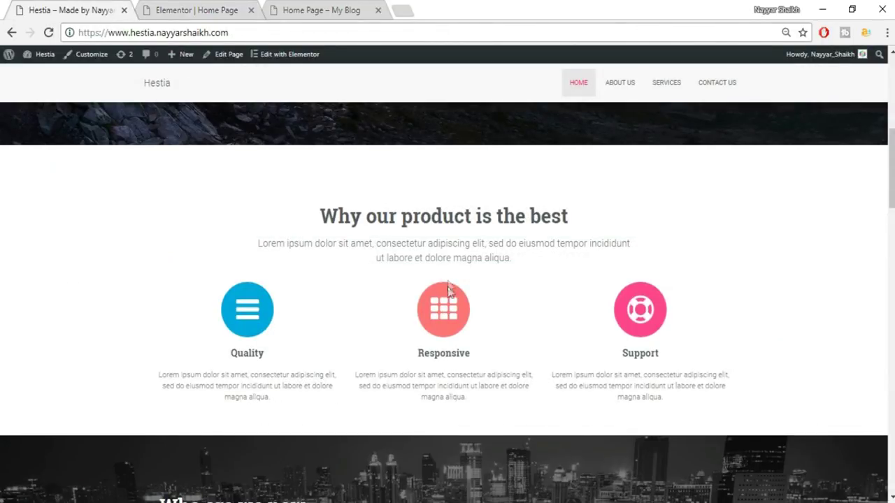
left_click(231, 9)
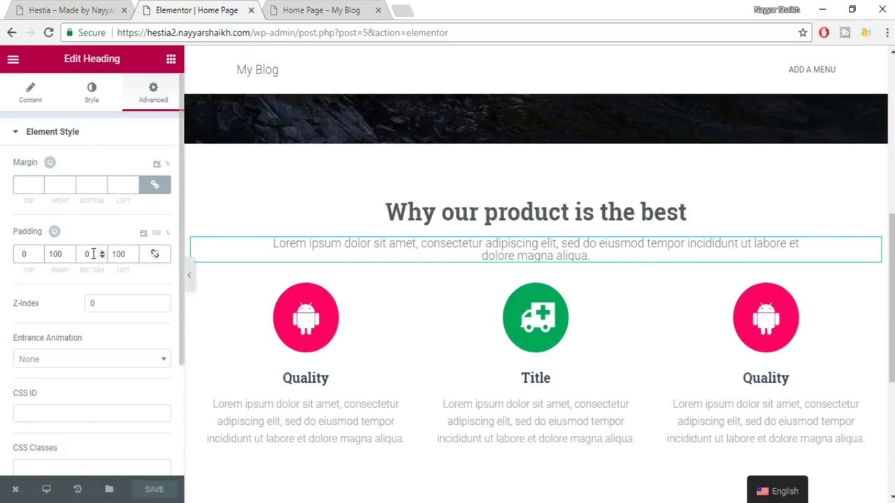
type("30")
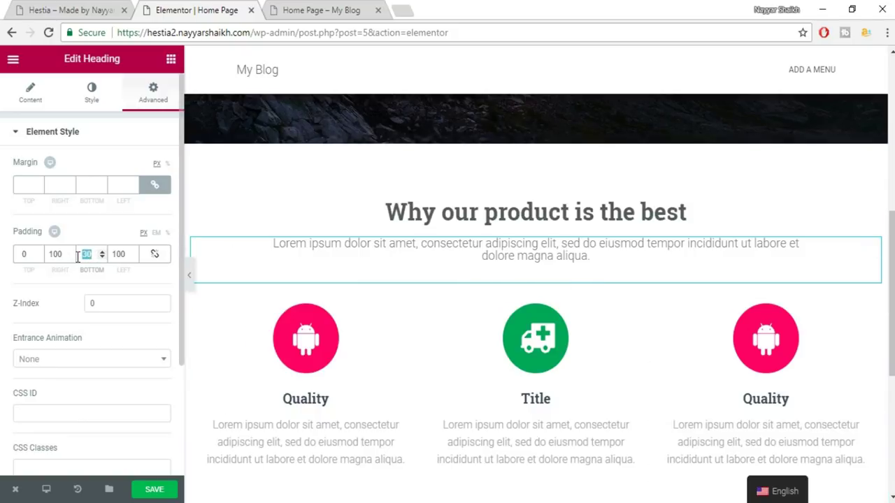
type("20")
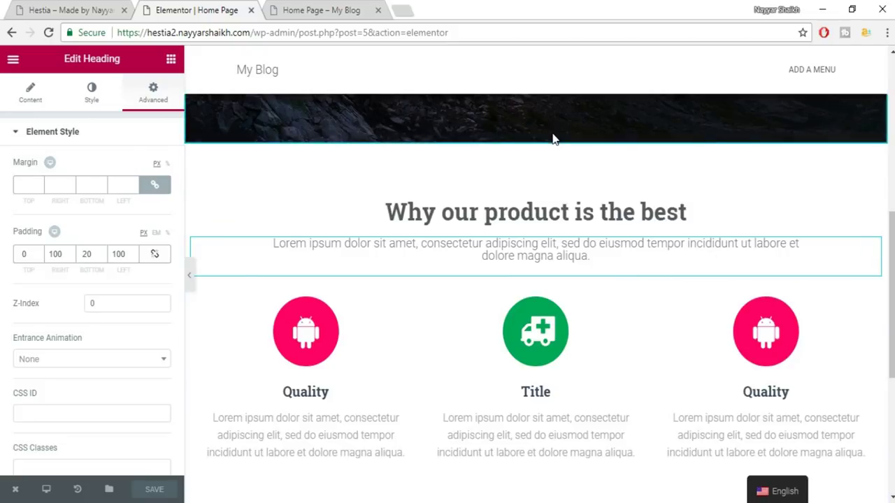
scroll(653, 196, "down", 2)
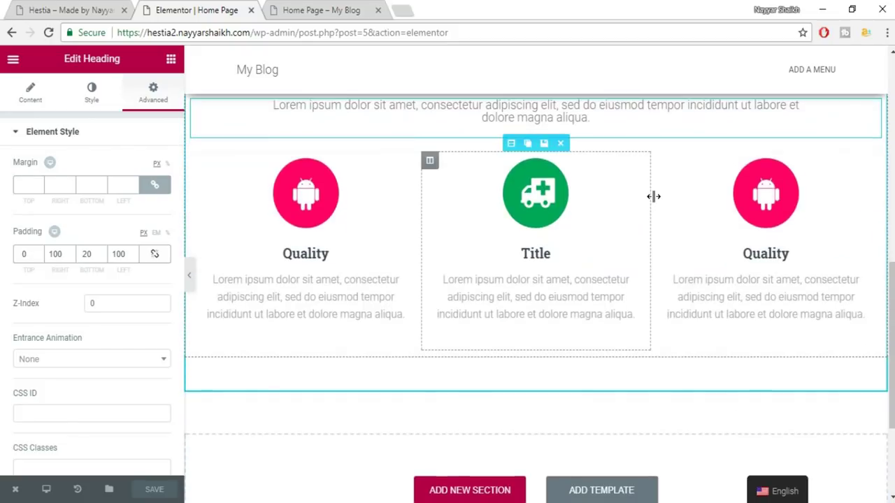
scroll(653, 198, "up", 2)
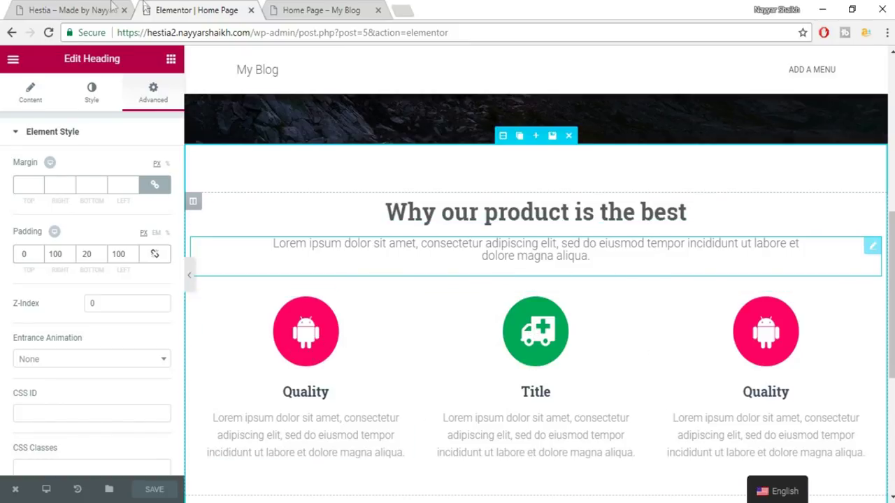
Select the first Quality icon box and try a Wobble entrance animation under Advanced
left_click(312, 355)
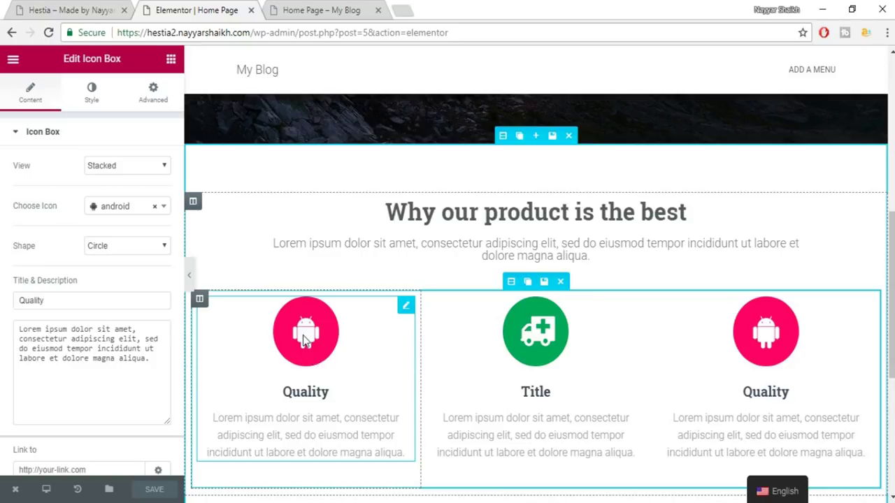
left_click(143, 96)
scroll(144, 209, "down", 2)
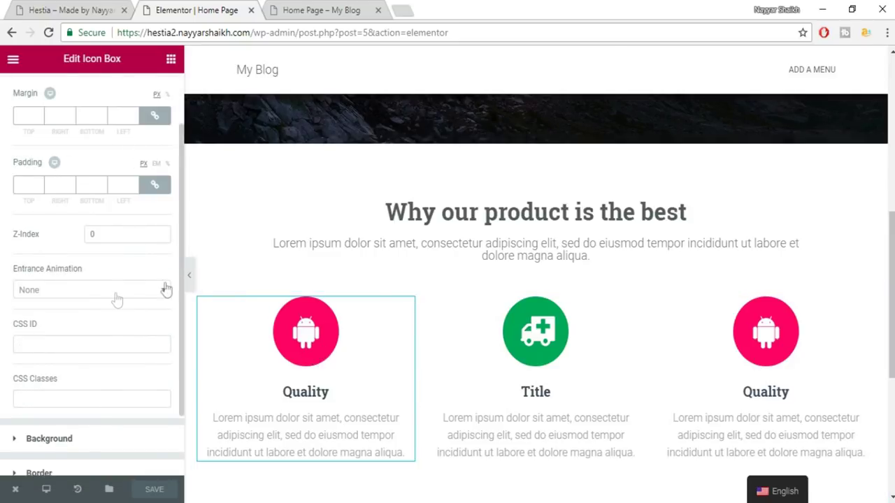
left_click(63, 293)
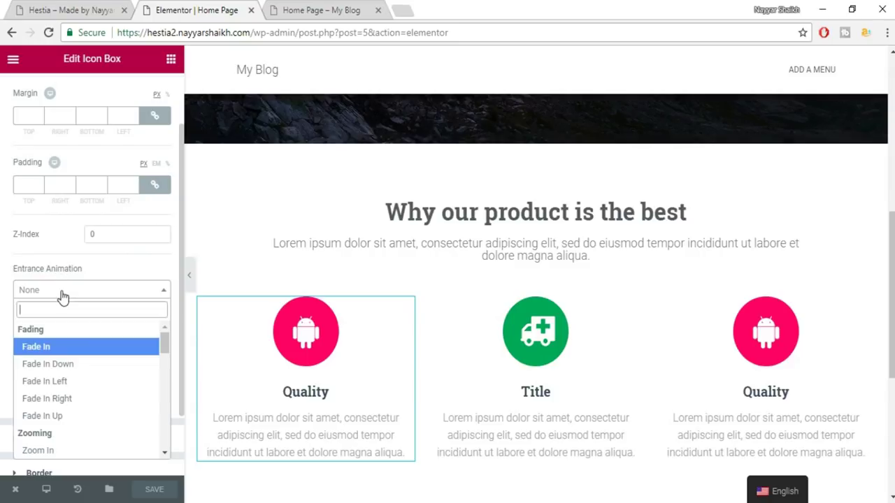
scroll(80, 424, "down", 10)
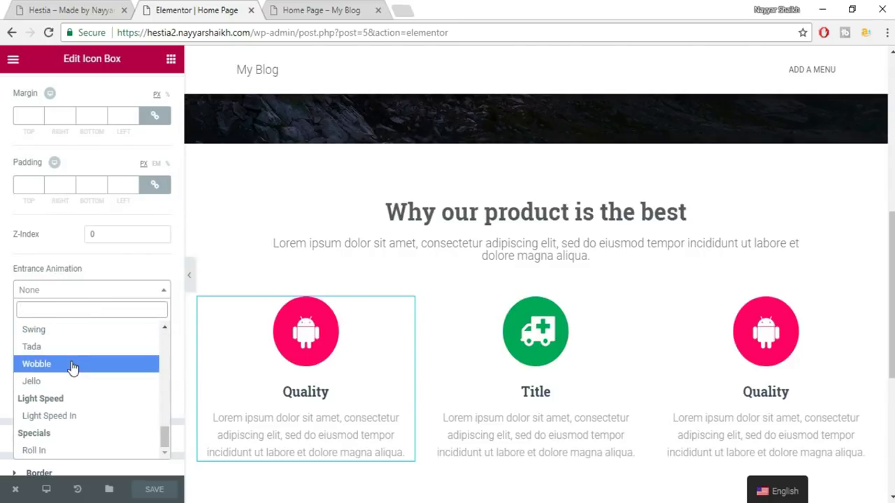
left_click(72, 365)
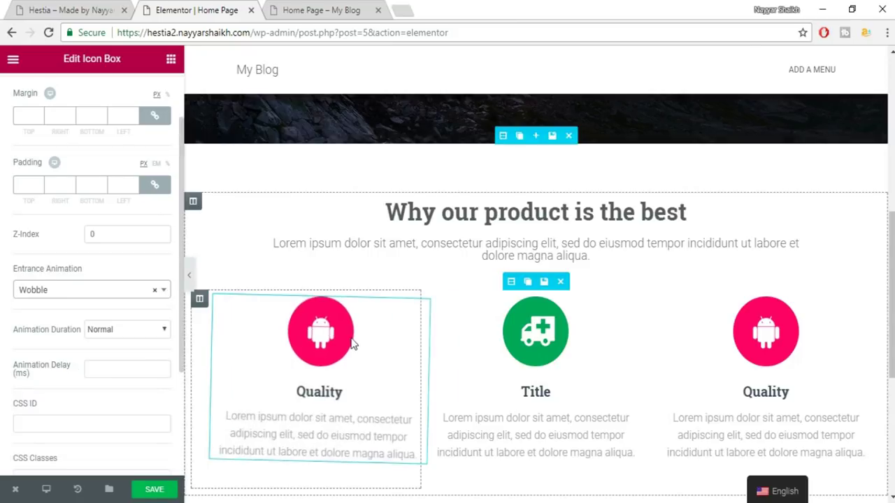
Try Swing and Flash, then settle on Fade In Left as the entrance animation
left_click(118, 291)
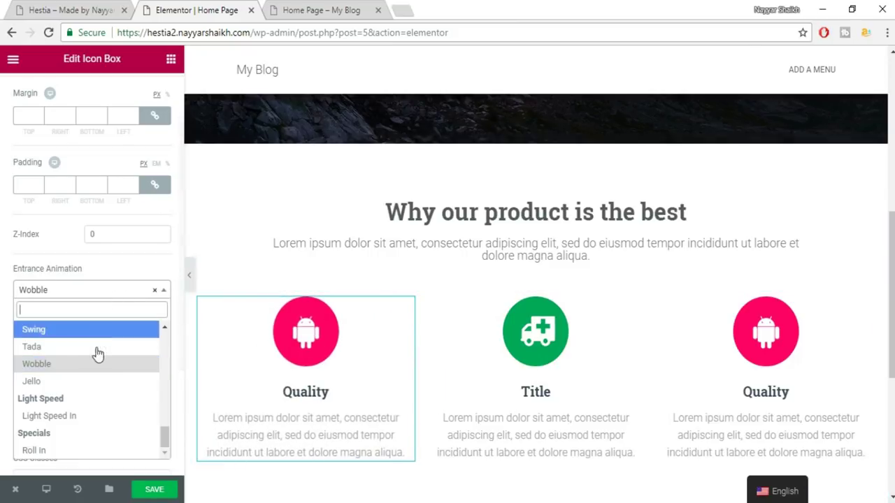
left_click(84, 329)
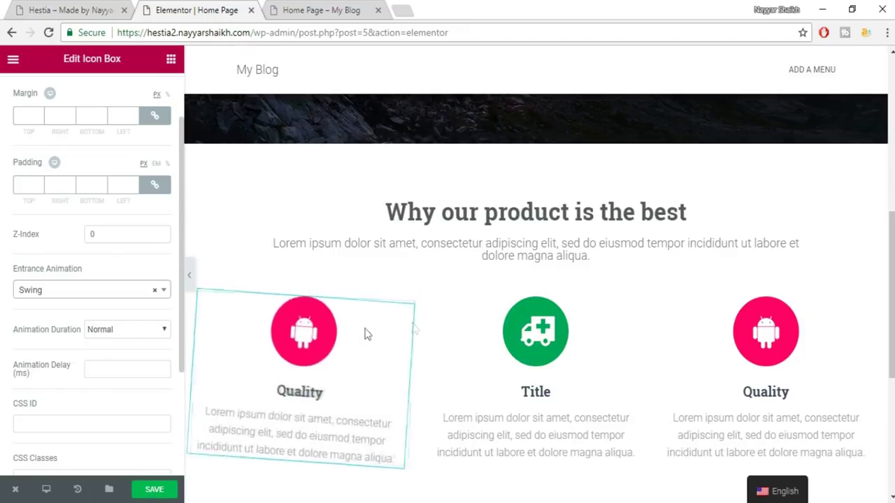
left_click(88, 292)
scroll(96, 370, "up", 2)
scroll(95, 370, "up", 2)
left_click(81, 396)
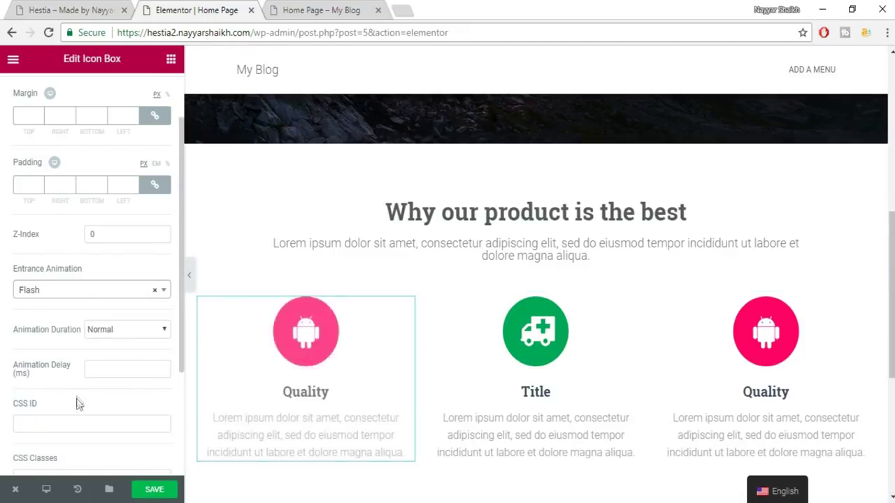
left_click(88, 291)
scroll(89, 371, "down", 5)
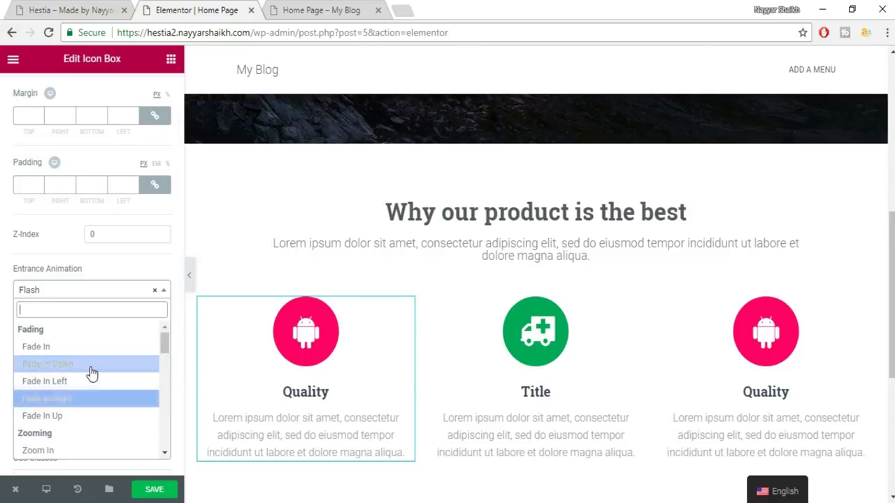
left_click(94, 389)
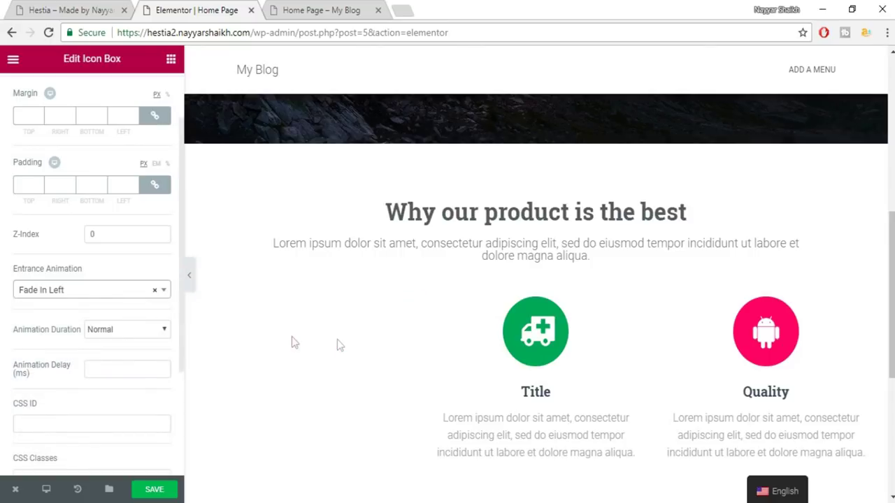
Set the right-hand Quality box's Advanced entrance animation to Fade In Right
left_click(788, 335)
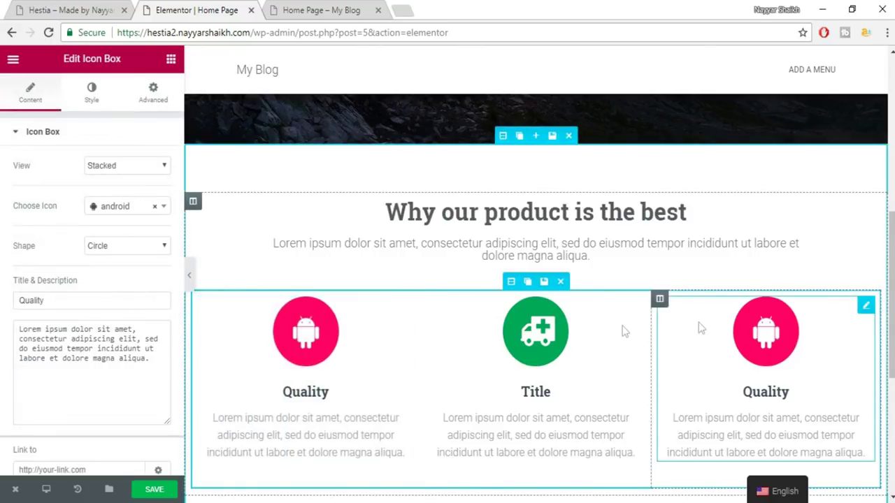
left_click(148, 98)
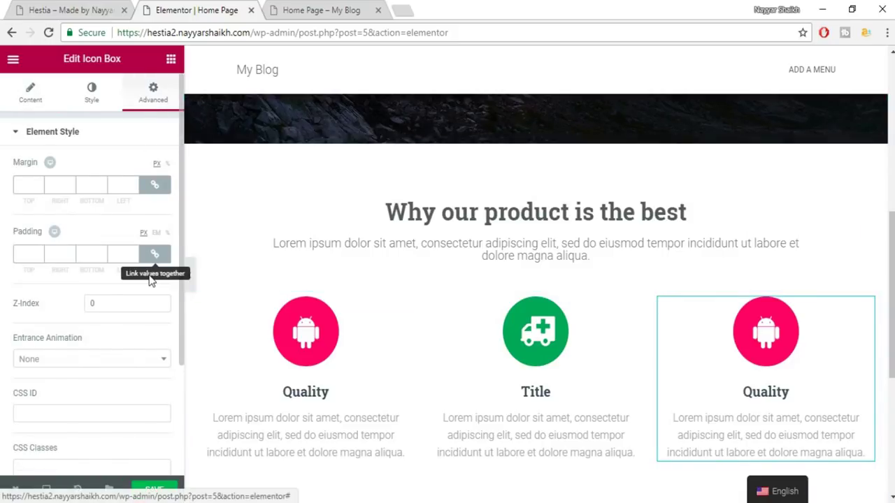
left_click(110, 361)
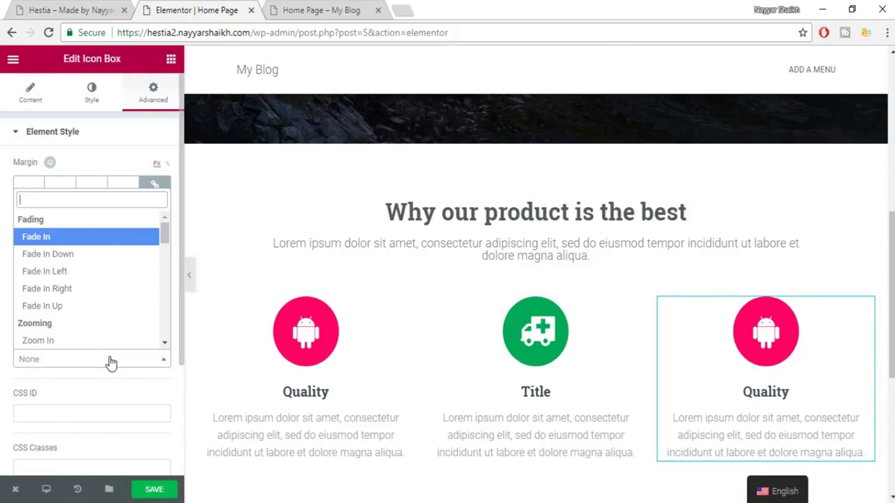
left_click(96, 297)
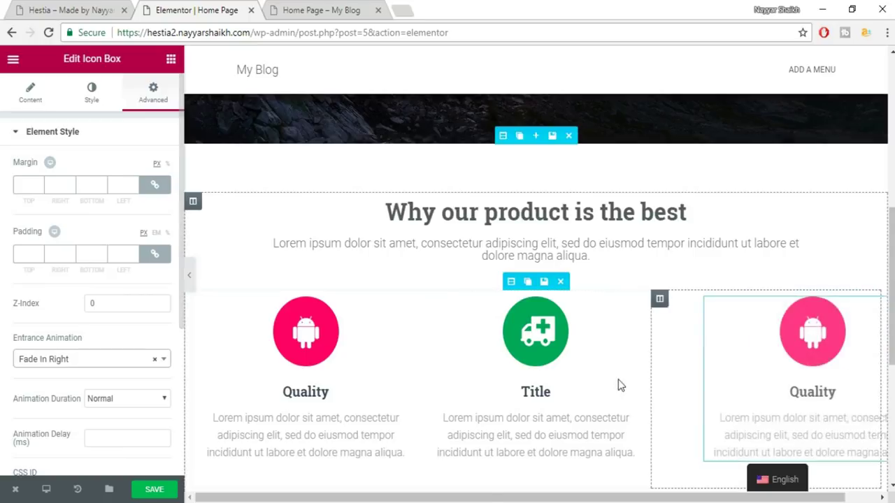
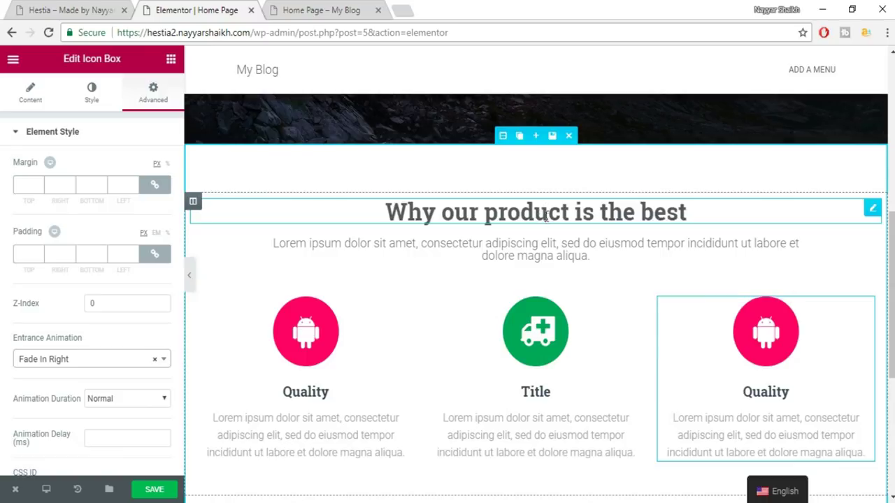
Give the 'Why our product is the best' heading a Bounce In Up entrance animation, then view the Hestia demo
left_click(548, 214)
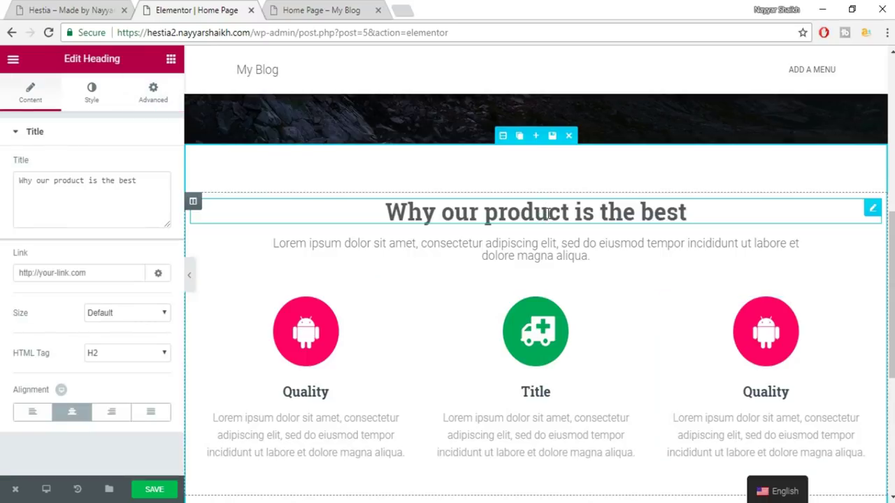
left_click(154, 98)
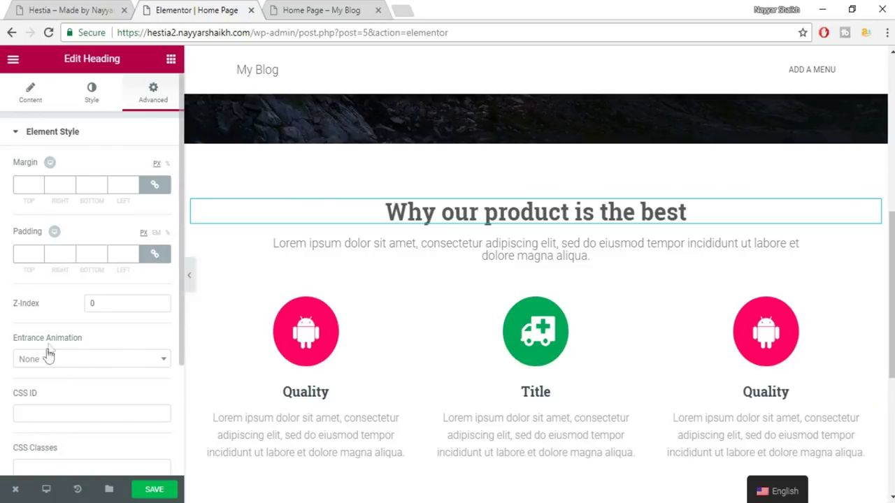
left_click(86, 360)
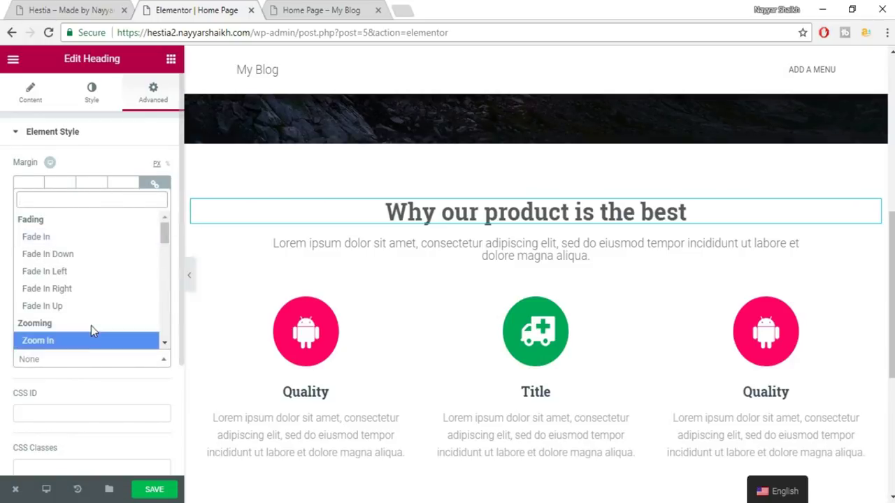
scroll(87, 318, "down", 2)
left_click(80, 308)
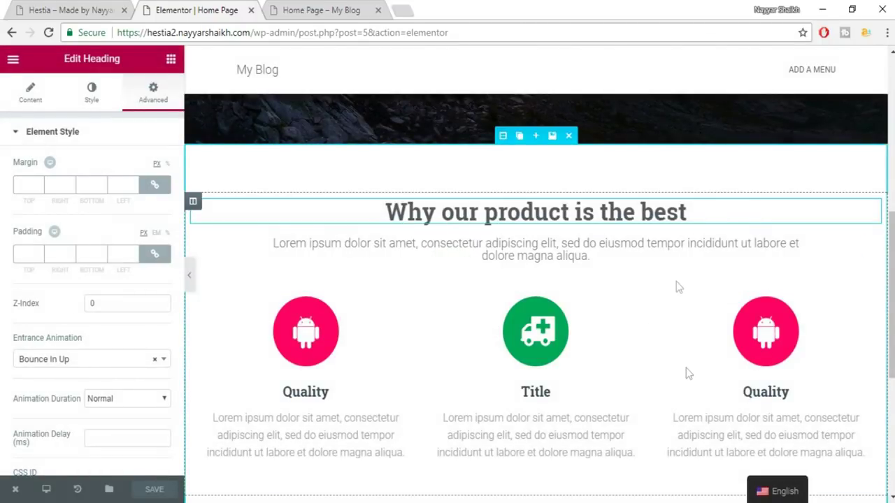
scroll(733, 303, "down", 2)
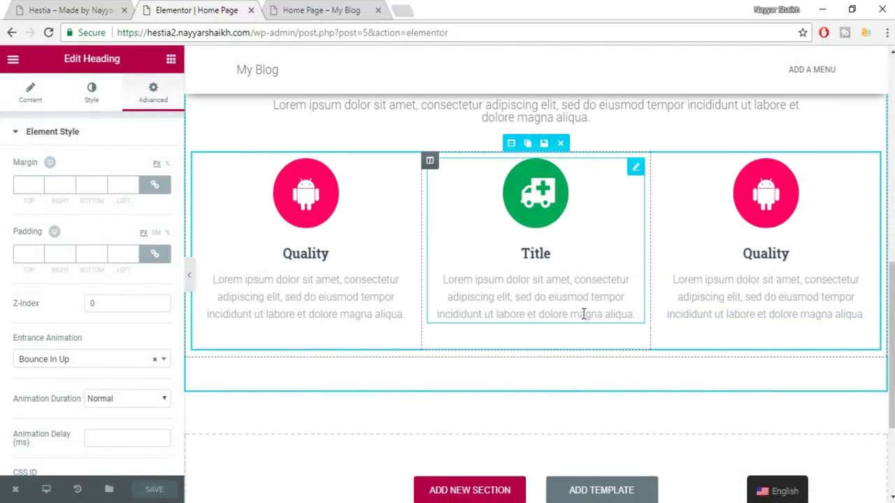
scroll(584, 314, "up", 1)
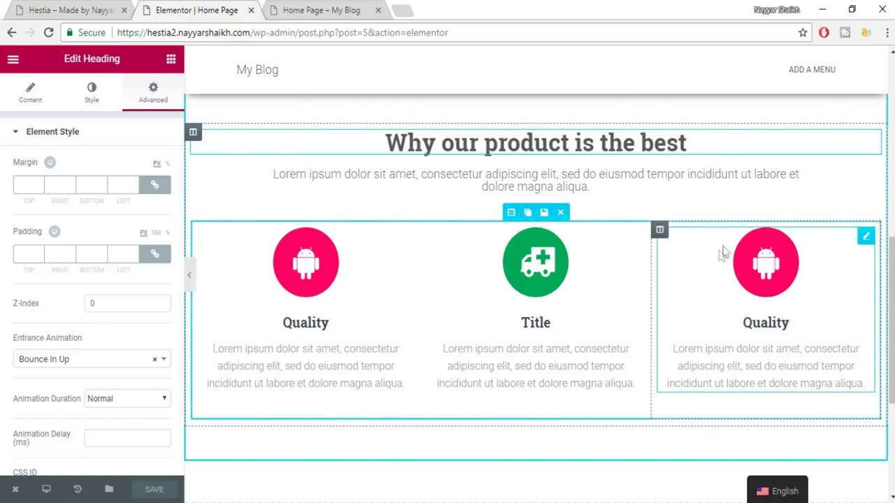
left_click(64, 7)
Compare with the Hestia demo, then preview the Elementor page full-width with the panel hidden
scroll(702, 301, "down", 5)
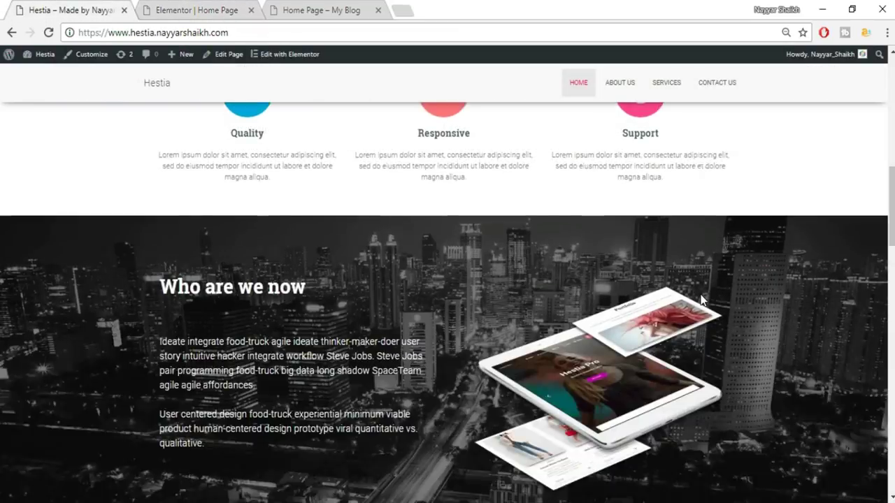
scroll(701, 295, "up", 1)
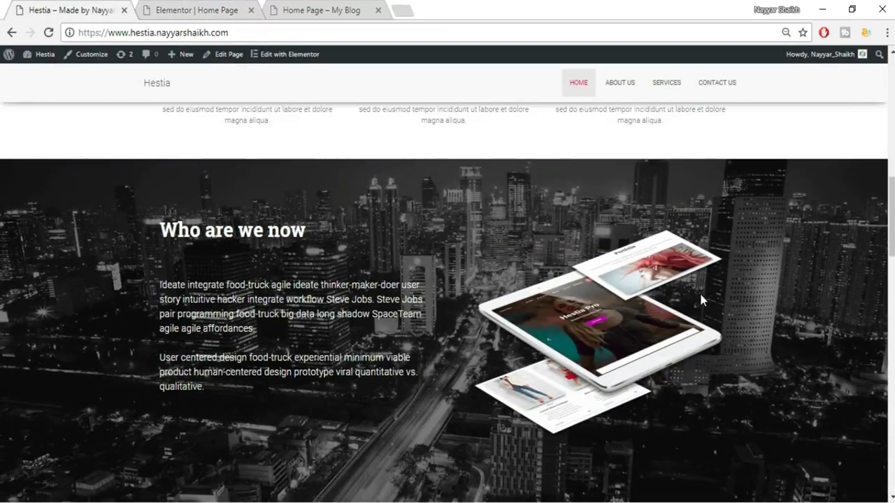
left_click(197, 7)
scroll(190, 287, "down", 1)
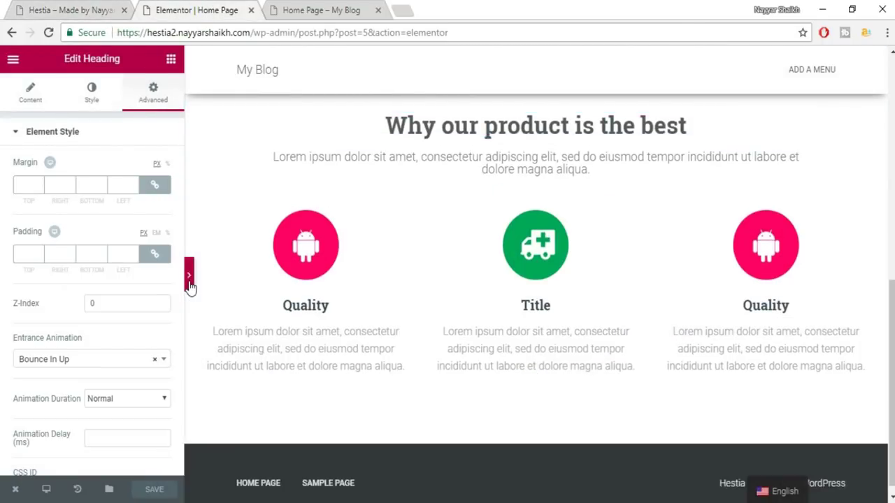
left_click(190, 284)
scroll(98, 308, "up", 4)
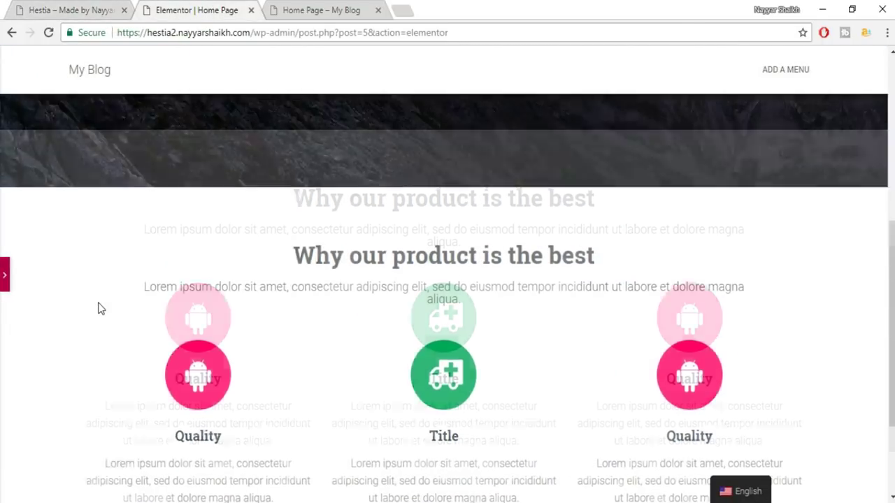
Zoom Chrome out to 80% and scroll through the Elementor preview
left_click(886, 35)
left_click(886, 35)
left_click(886, 35)
left_click(801, 163)
left_click(808, 161)
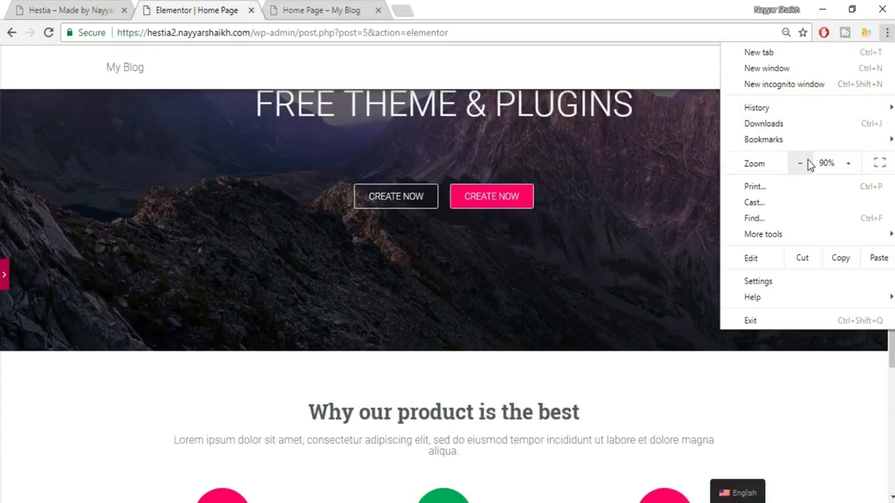
left_click(677, 235)
scroll(677, 240, "down", 3)
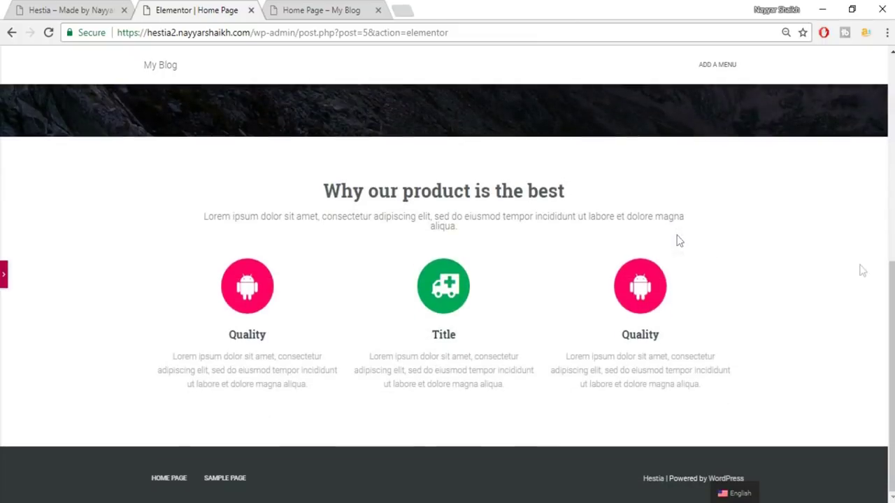
scroll(783, 274, "up", 5)
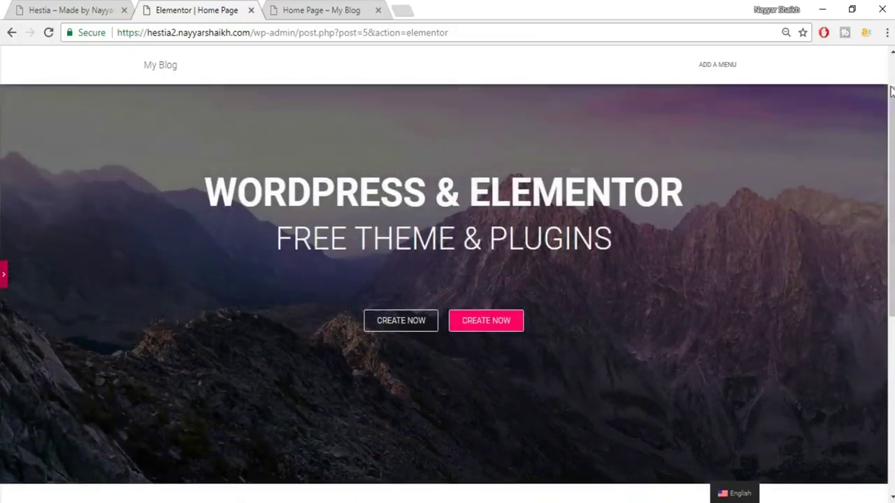
scroll(849, 195, "down", 2)
scroll(846, 190, "down", 1)
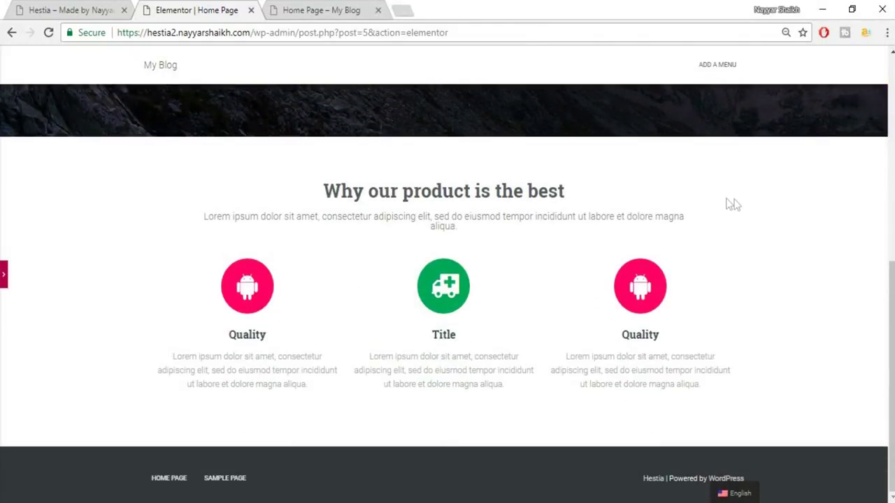
Compare the Hestia demo sections again and restore the heading's editing panel
left_click(76, 9)
scroll(276, 342, "down", 1)
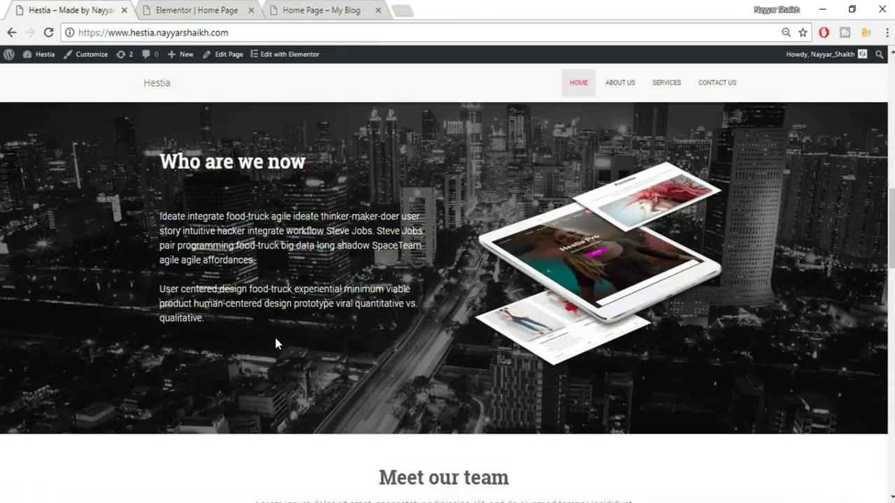
scroll(276, 342, "up", 8)
scroll(276, 342, "down", 3)
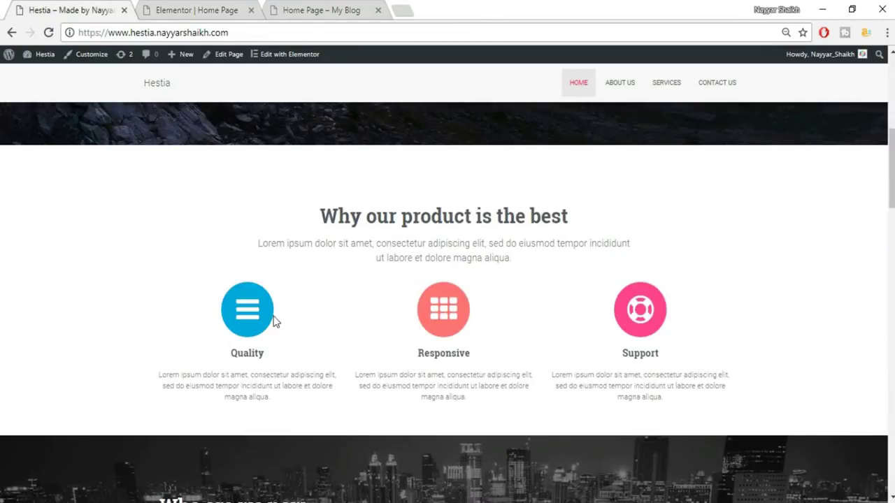
left_click(197, 10)
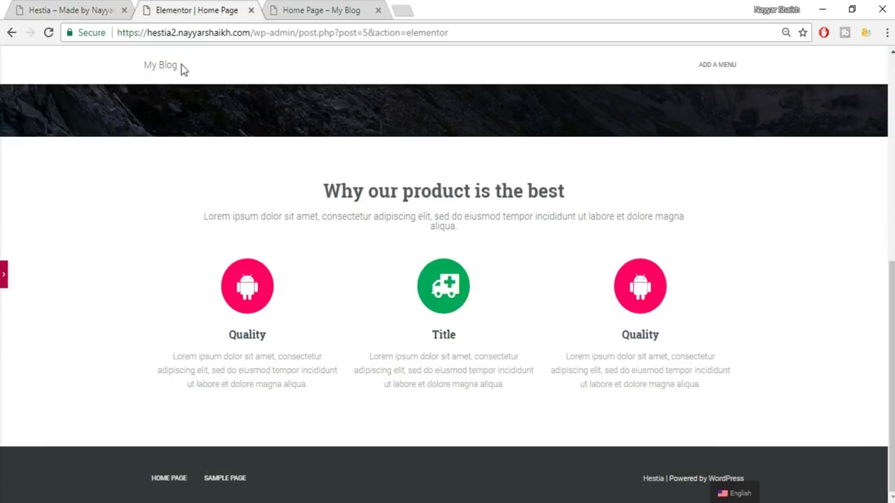
left_click(5, 276)
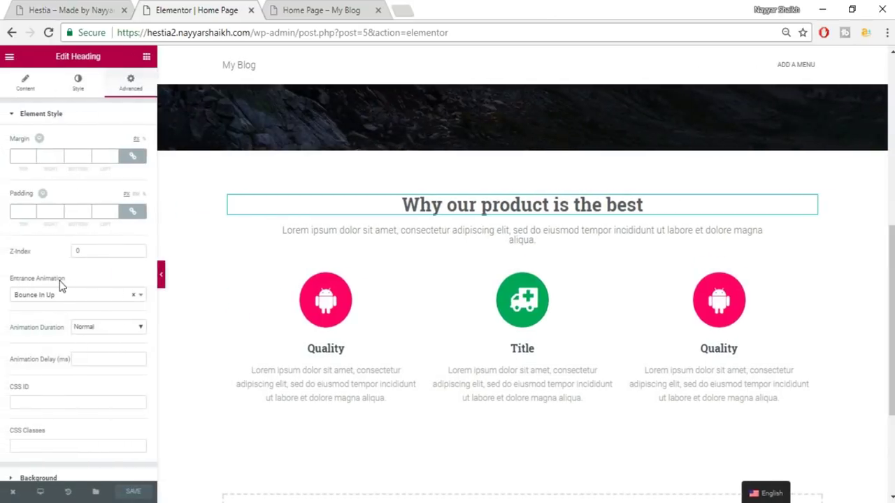
scroll(102, 322, "up", 2)
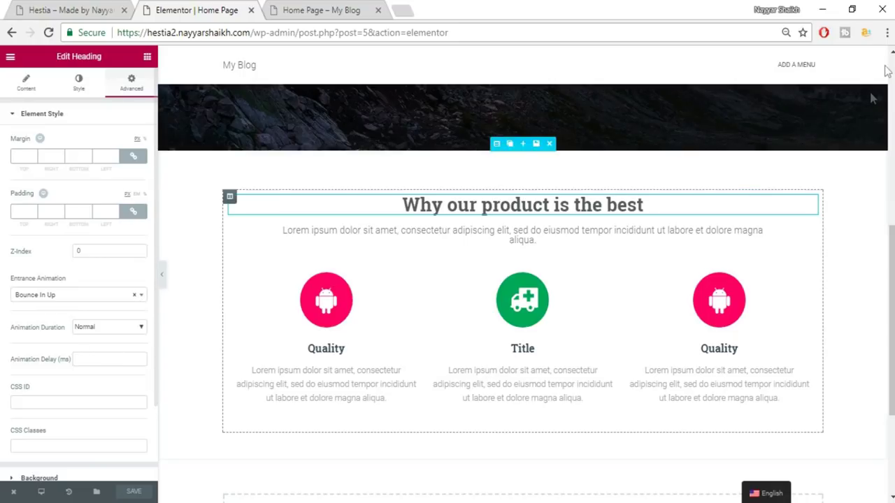
Reset Chrome zoom to 100% and check the Hestia demo once more before returning to Elementor
left_click(887, 33)
left_click(849, 164)
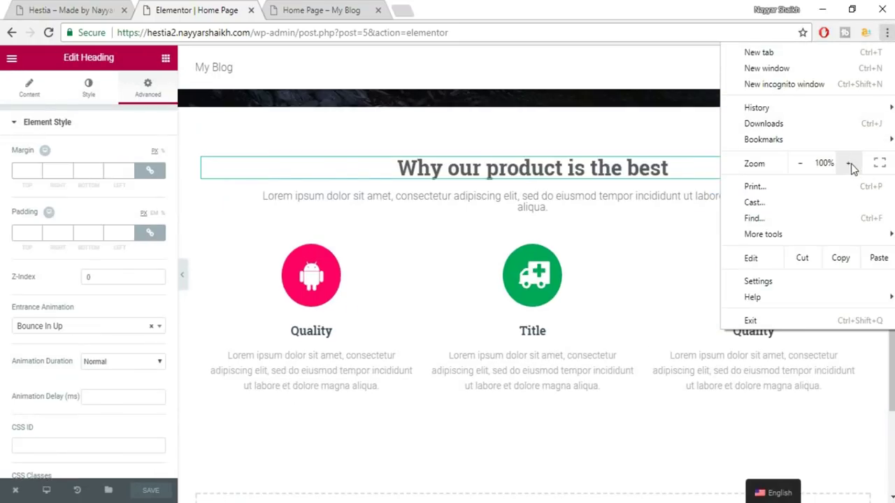
left_click(529, 389)
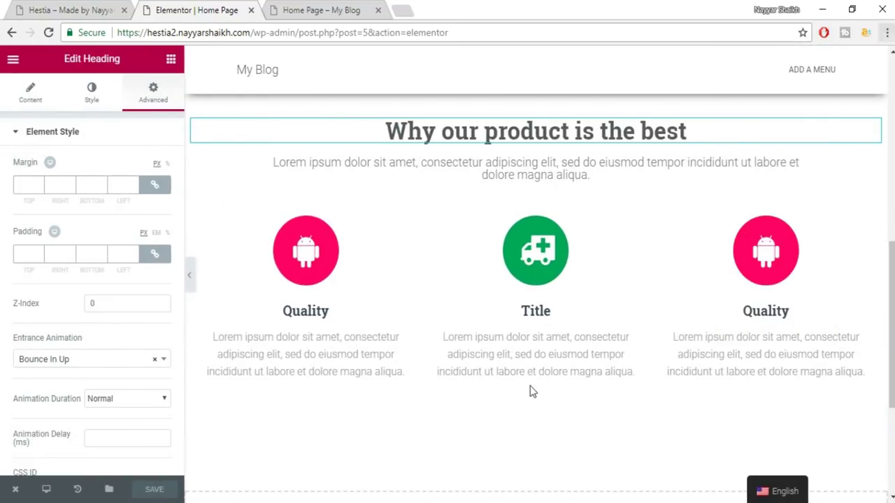
left_click(112, 10)
scroll(504, 202, "down", 5)
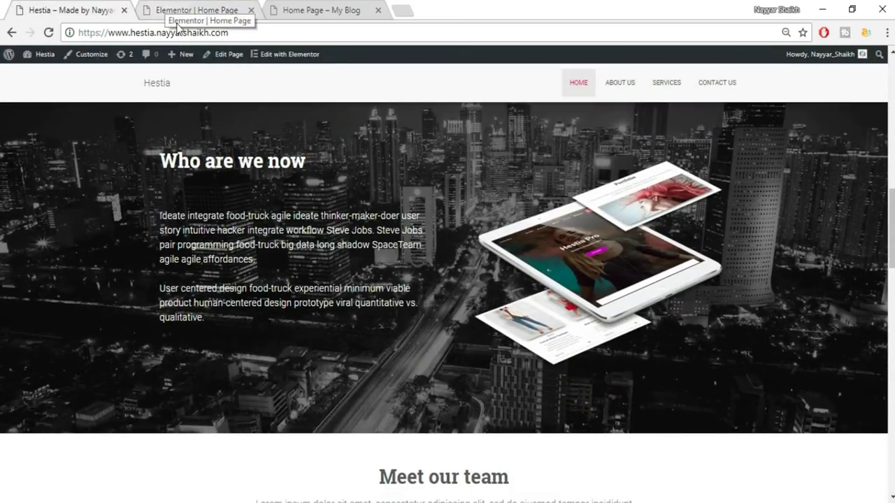
scroll(231, 259, "up", 1)
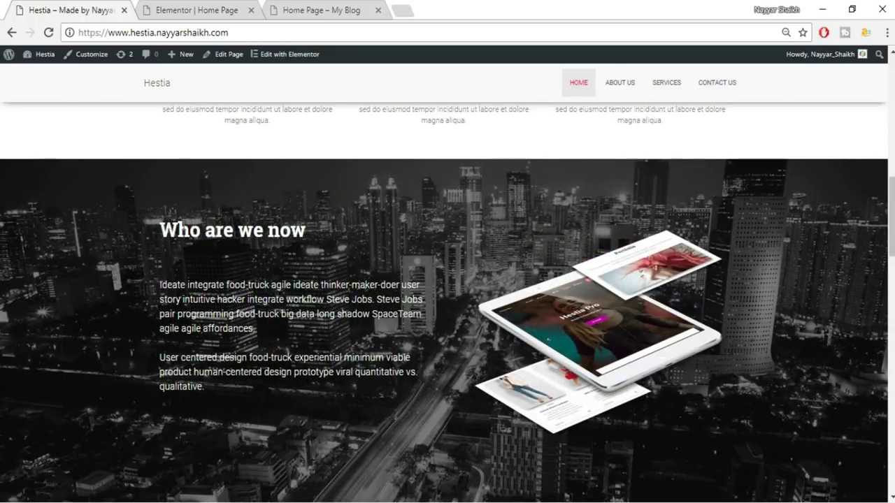
left_click(175, 8)
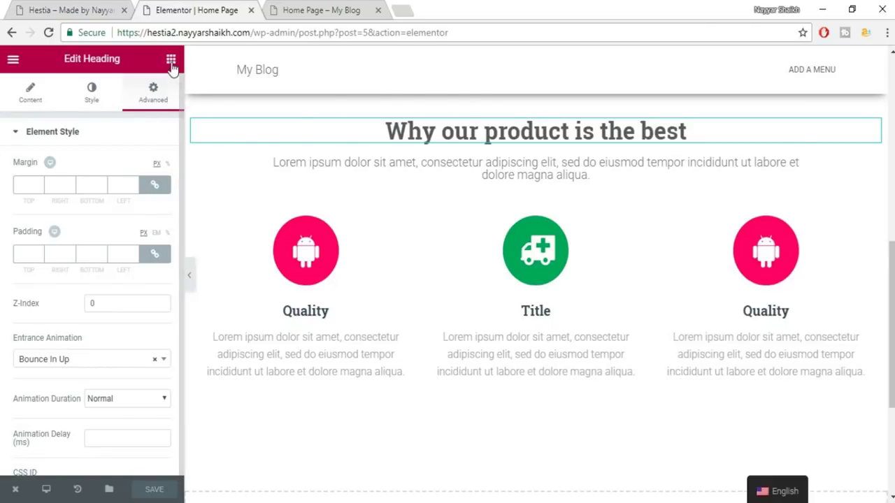
Drag a new Heading widget onto the page
left_click(172, 60)
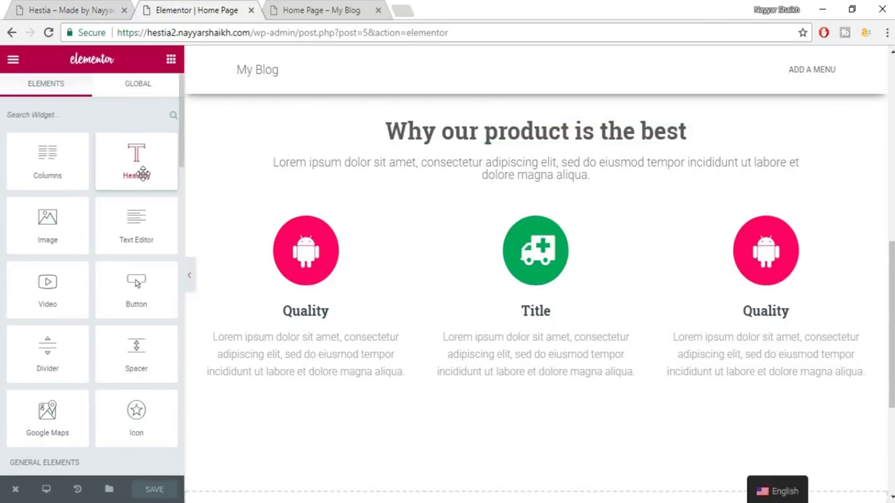
scroll(483, 301, "down", 3)
left_click_drag(140, 164, 501, 331)
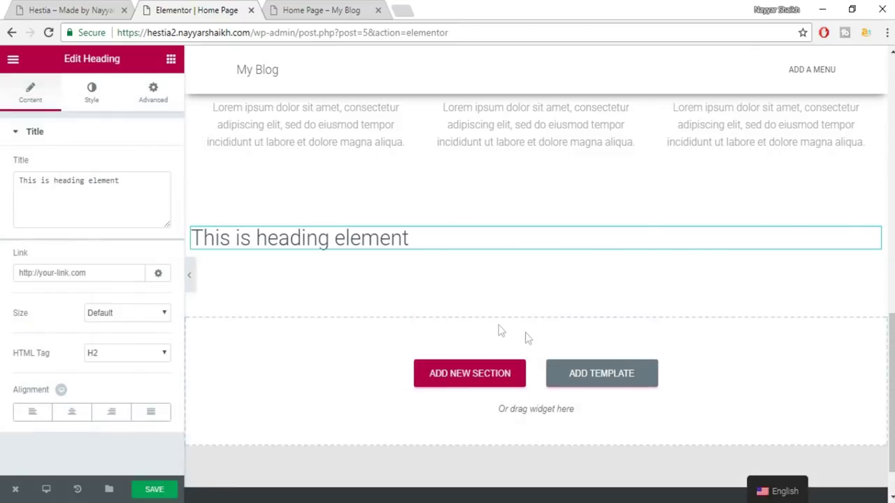
Title the new heading 'Who are we now', copied from the demo, and left-align it
left_click(58, 8)
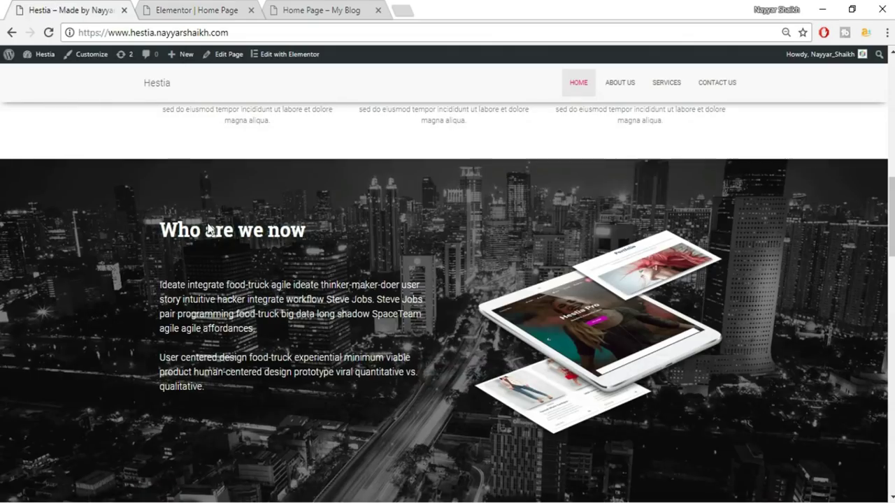
left_click_drag(160, 231, 337, 227)
key("ctrl+c")
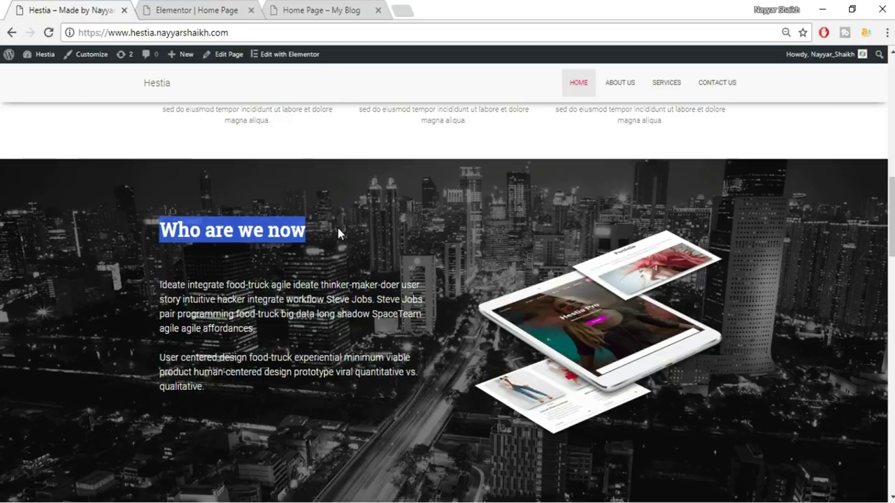
left_click(199, 10)
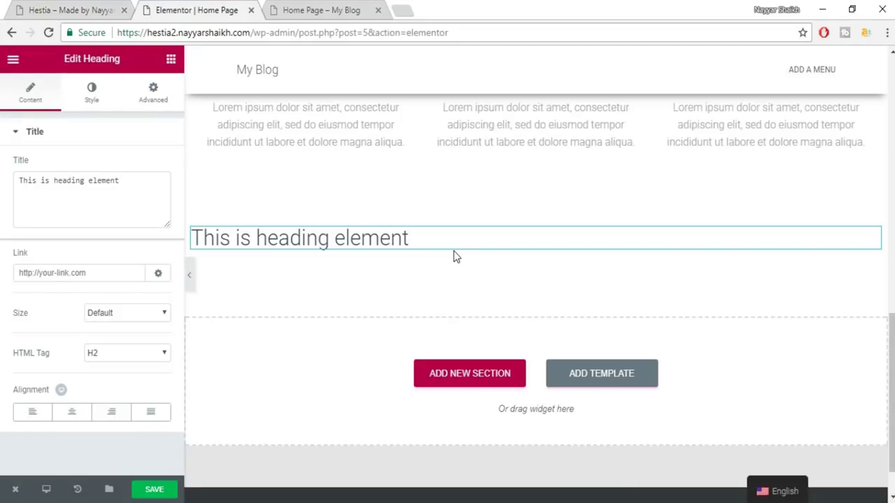
left_click(86, 182)
key("ctrl+a")
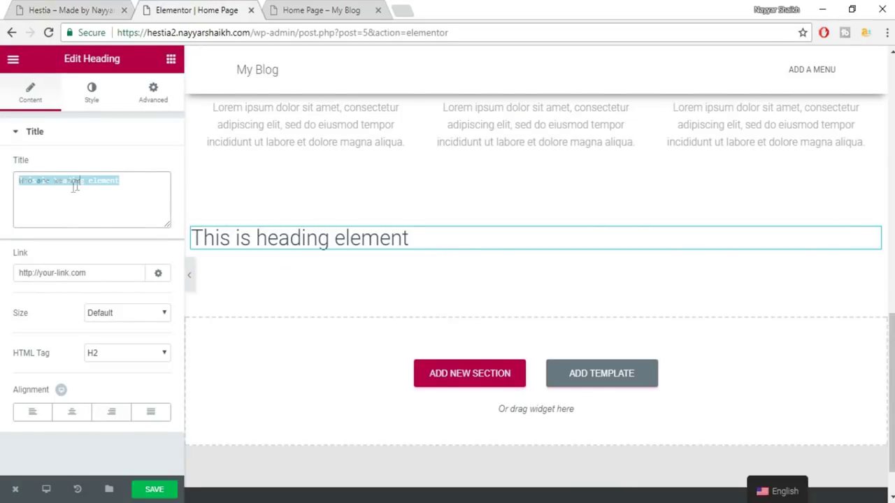
key("ctrl+v")
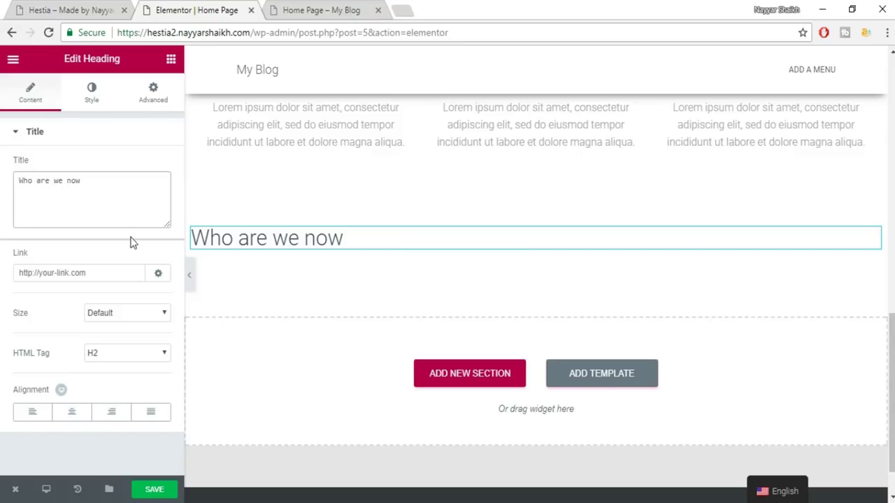
left_click(35, 412)
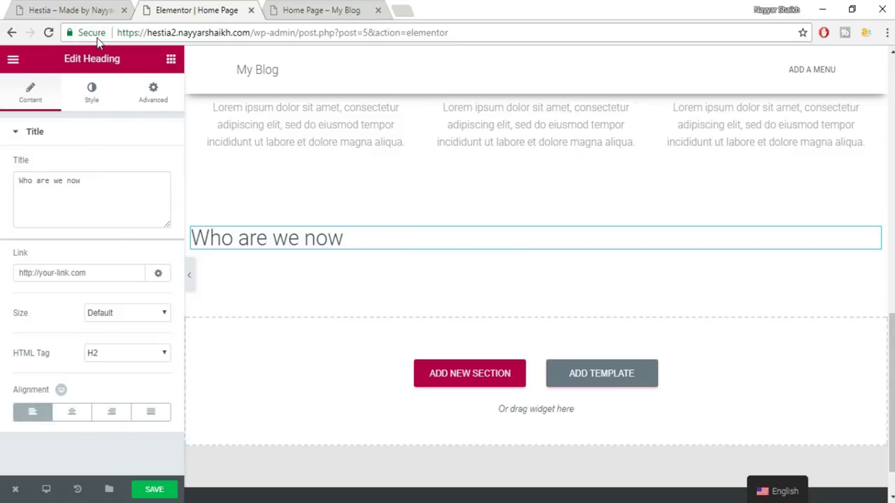
left_click(91, 93)
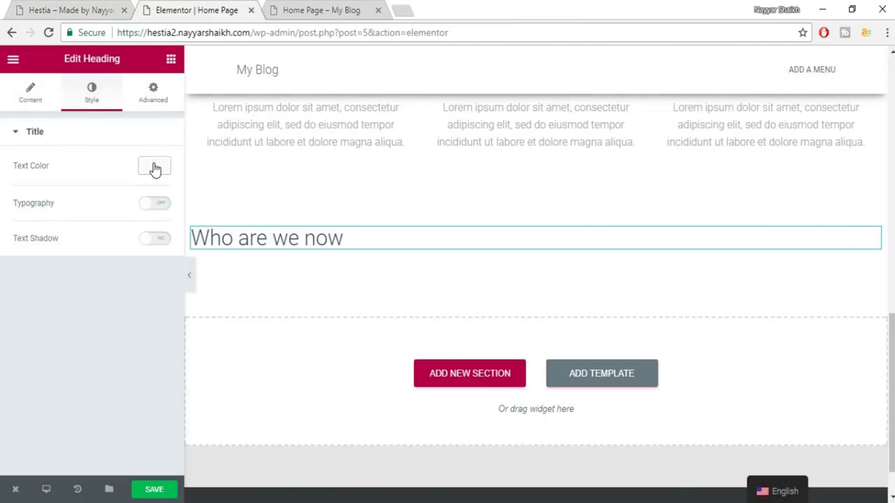
Make the 'Who are we now' heading text white (#ffffff)
left_click(154, 166)
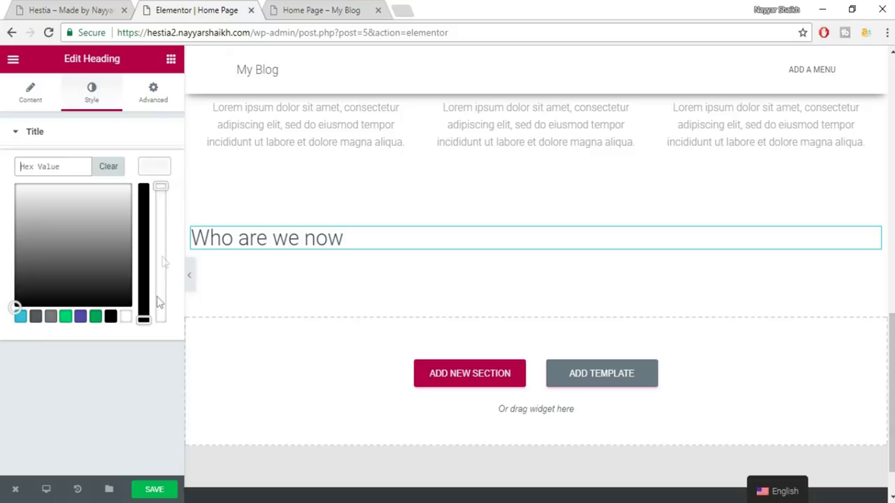
left_click(124, 319)
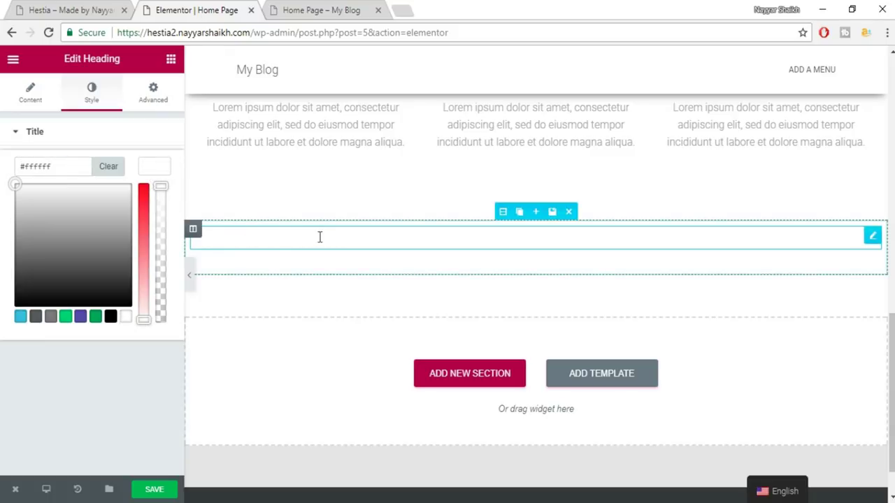
left_click(154, 168)
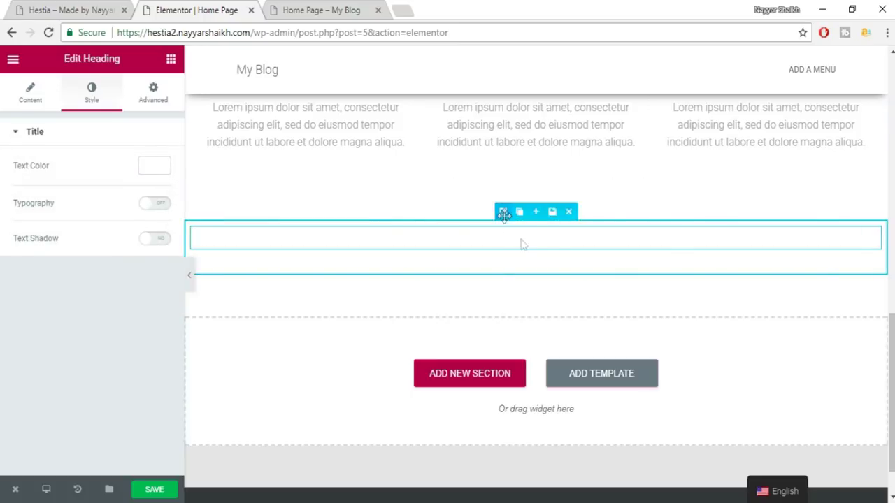
Select the section containing the heading, checking the Hestia site for reference
left_click(505, 213)
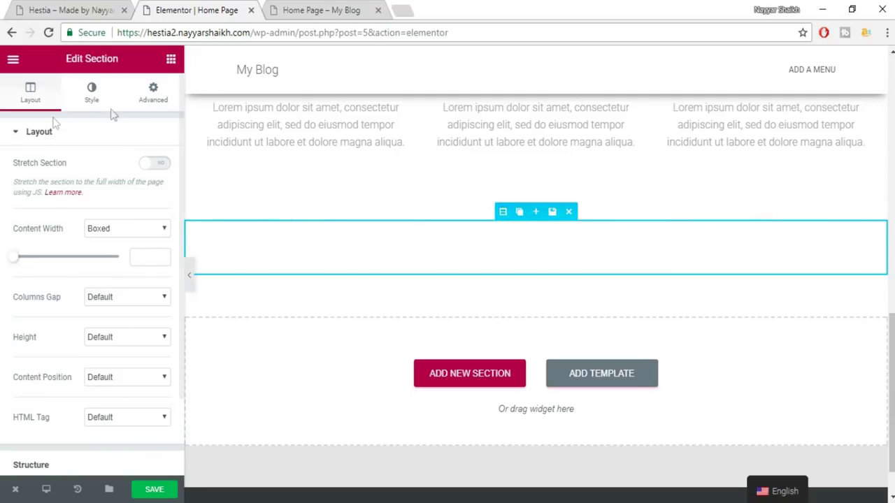
left_click(24, 8)
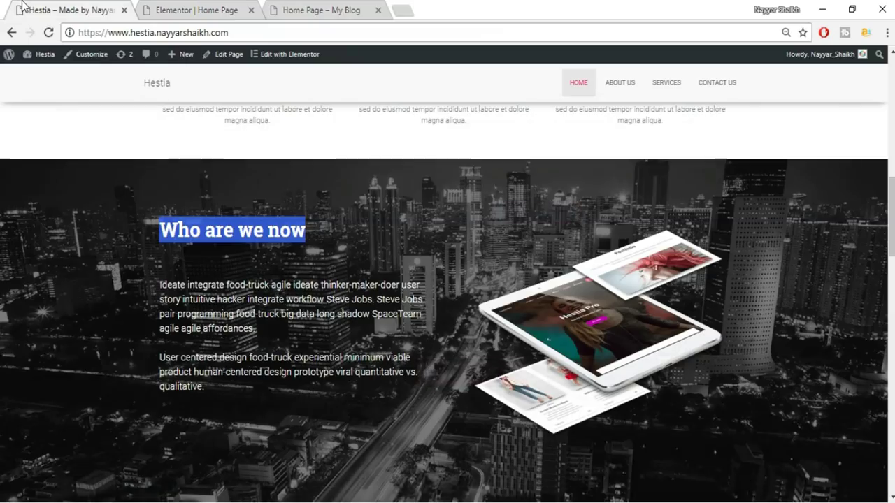
left_click(187, 9)
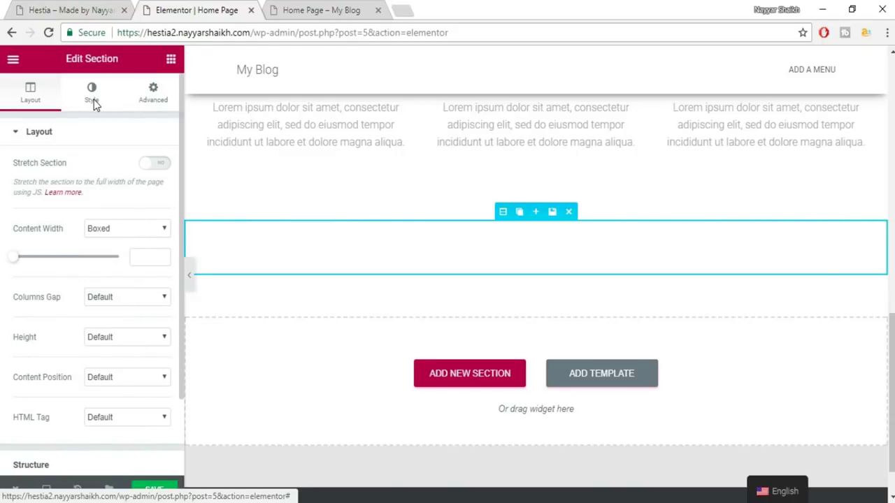
Upload contact.jpg and set it as the section's classic background image
left_click(94, 101)
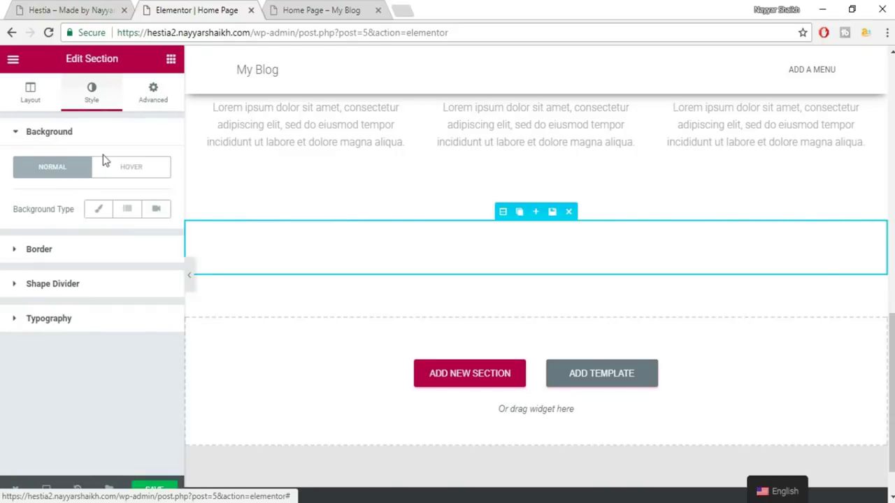
left_click(100, 214)
left_click(99, 349)
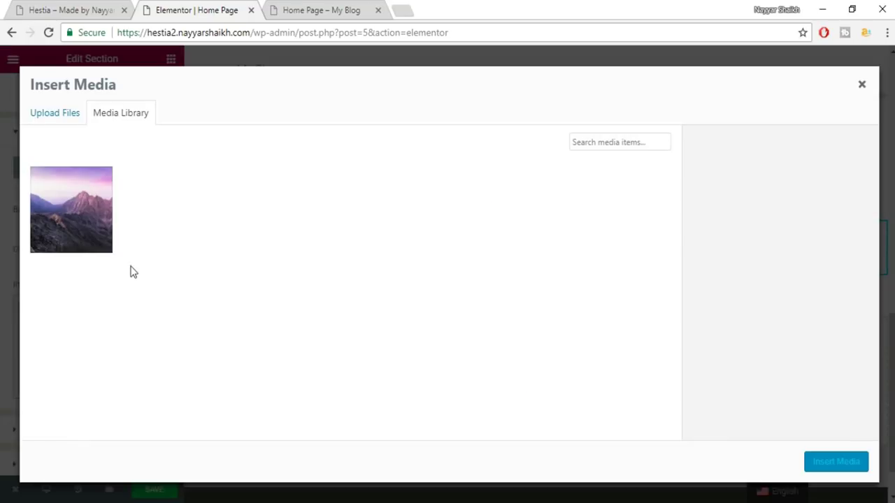
left_click(54, 117)
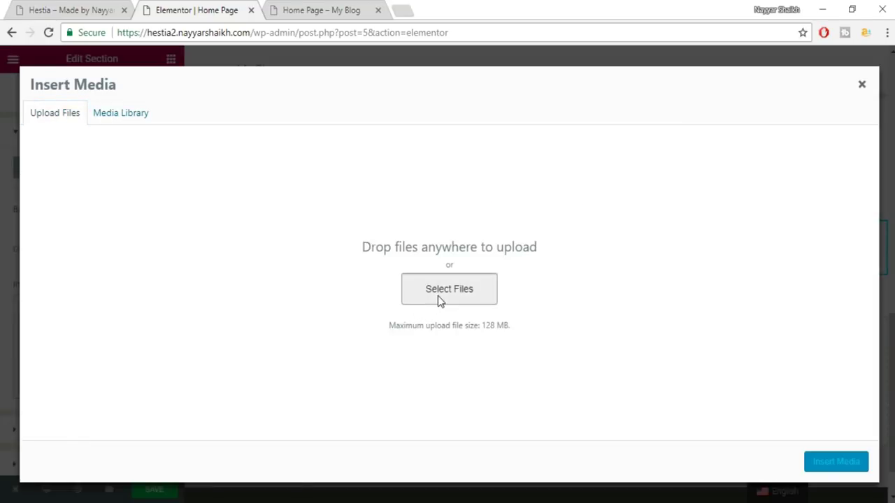
left_click(439, 297)
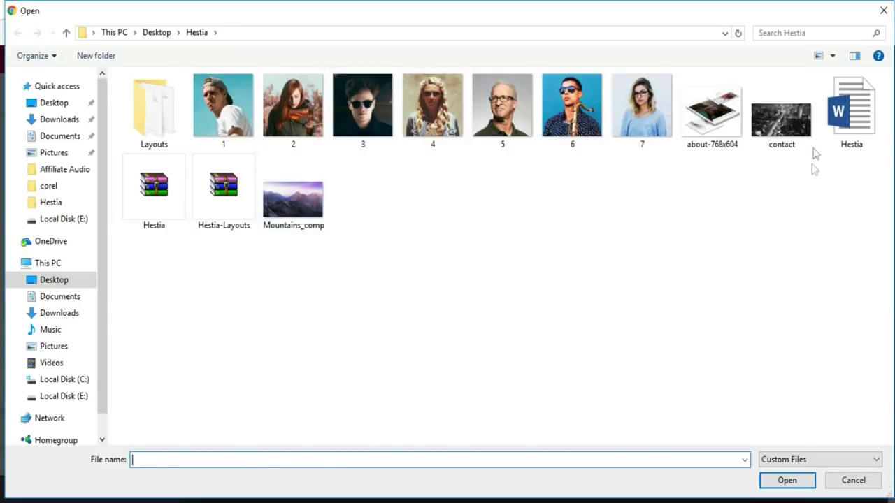
left_click(791, 136)
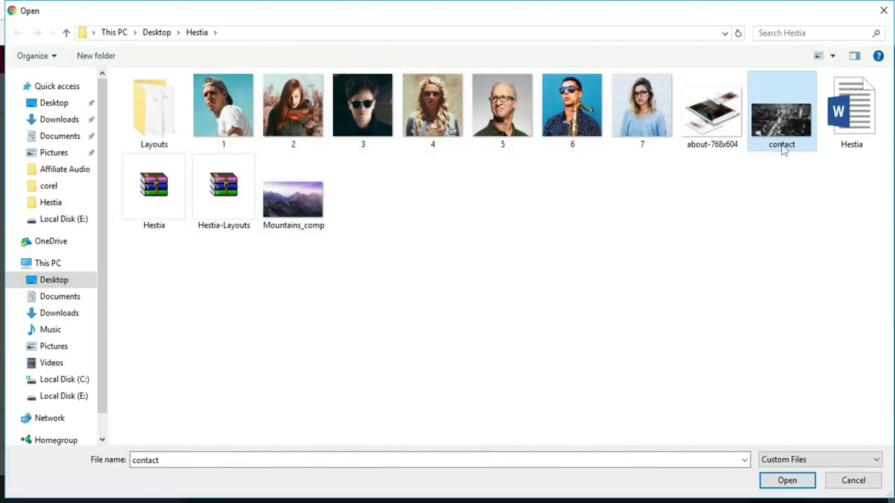
left_click(782, 481)
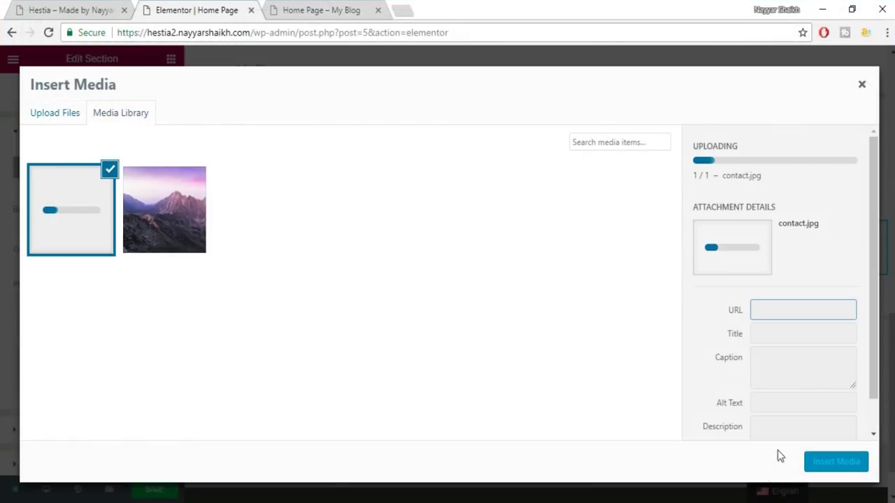
left_click(836, 463)
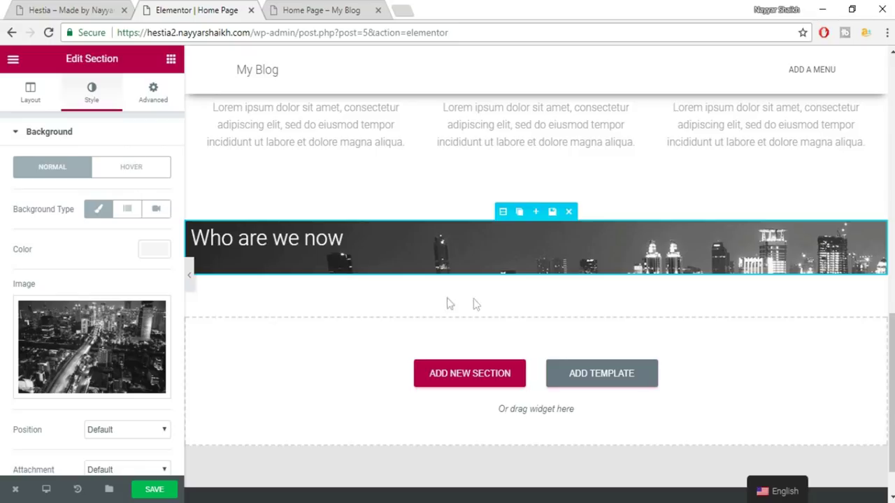
left_click(25, 104)
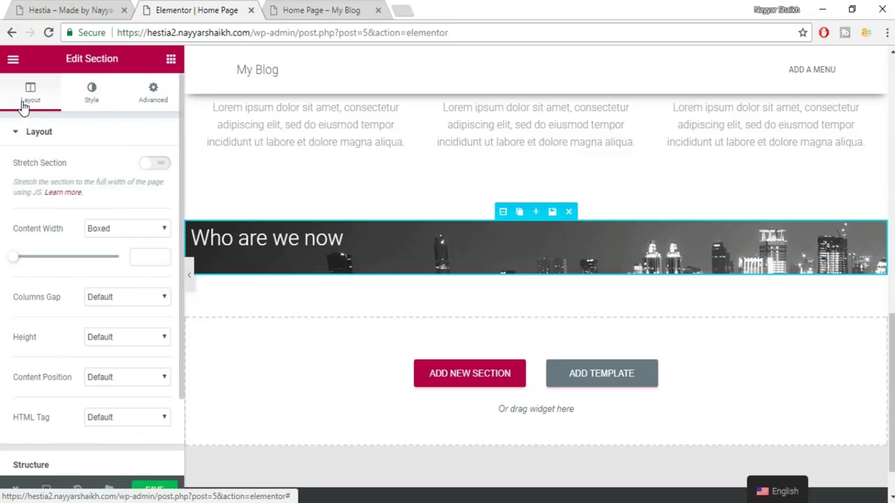
left_click(120, 340)
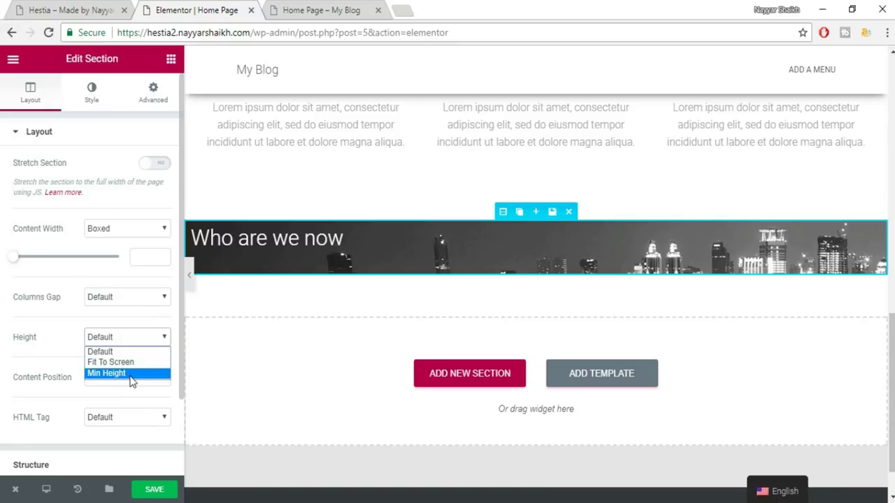
Try Fit To Screen height, revert the section to Default height, and save the page
left_click(119, 362)
scroll(580, 286, "down", 4)
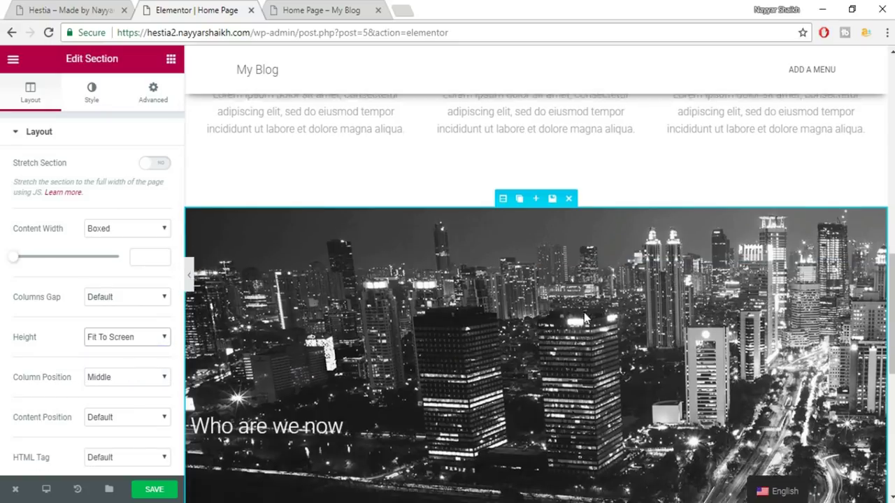
scroll(584, 316, "up", 2)
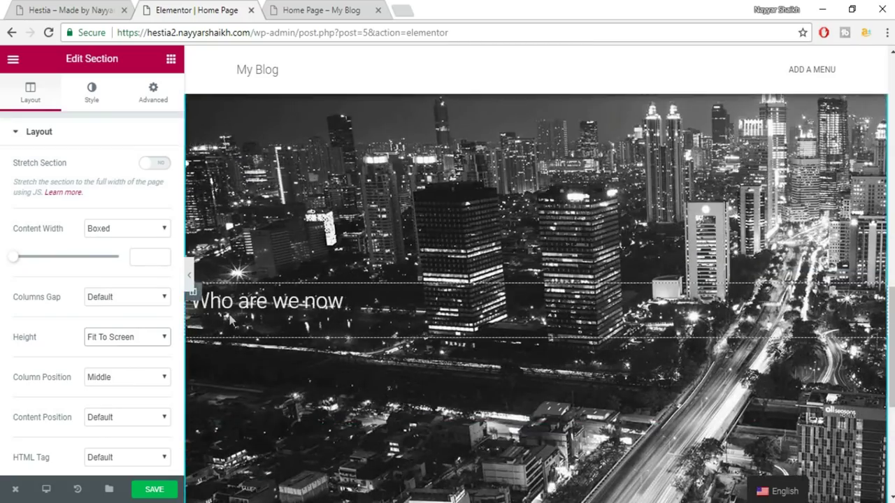
scroll(486, 328, "up", 1)
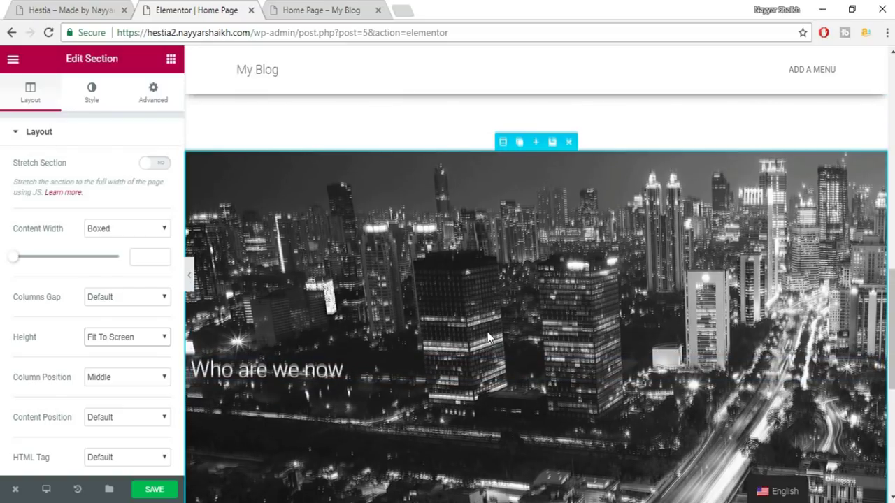
scroll(488, 337, "down", 2)
left_click(128, 338)
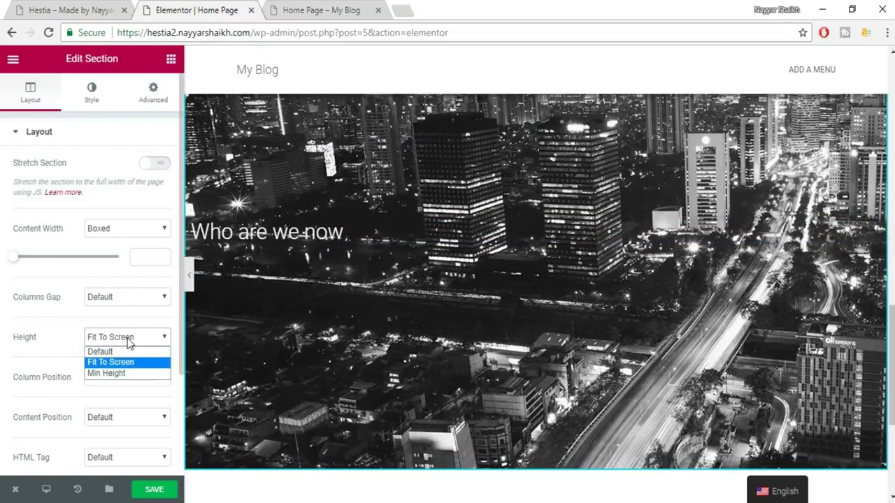
left_click(125, 353)
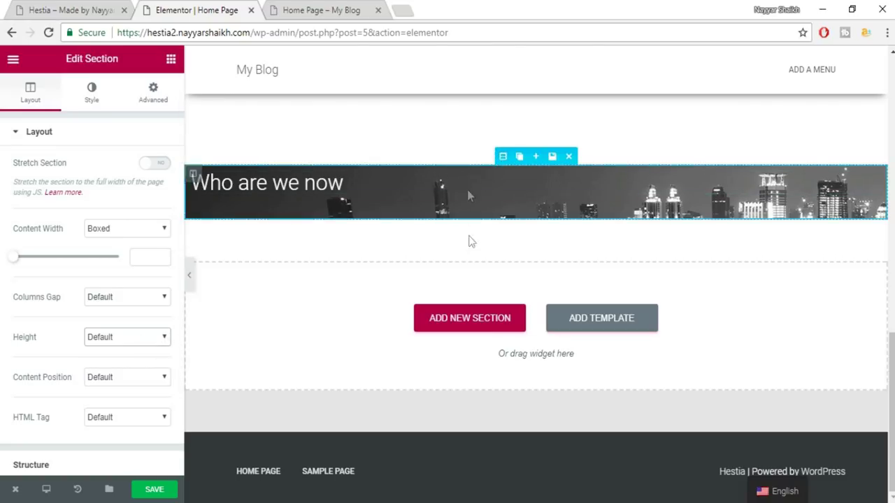
left_click(156, 490)
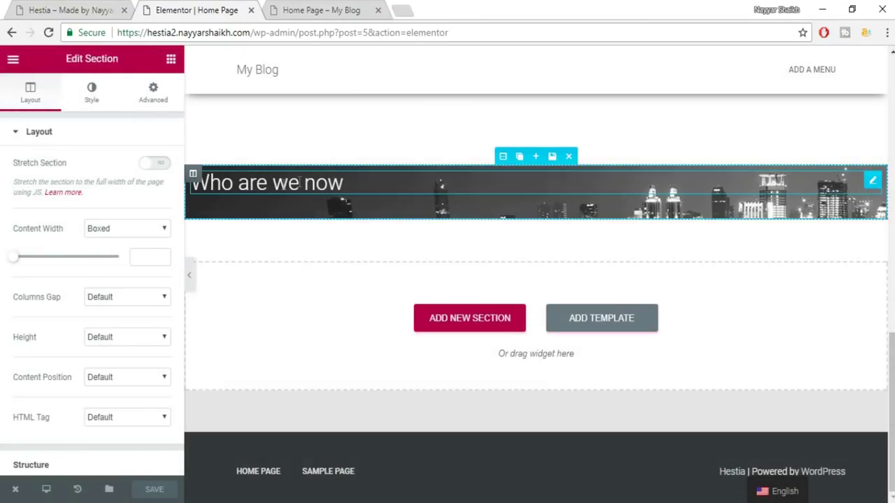
left_click(295, 185)
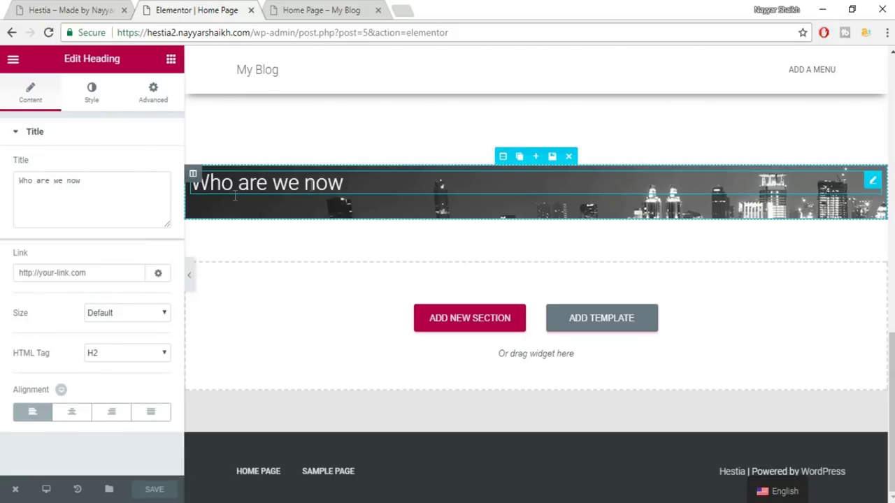
Set the 'Who are we now' heading typography to 35 size, Roboto Slab, weight 600
left_click(89, 98)
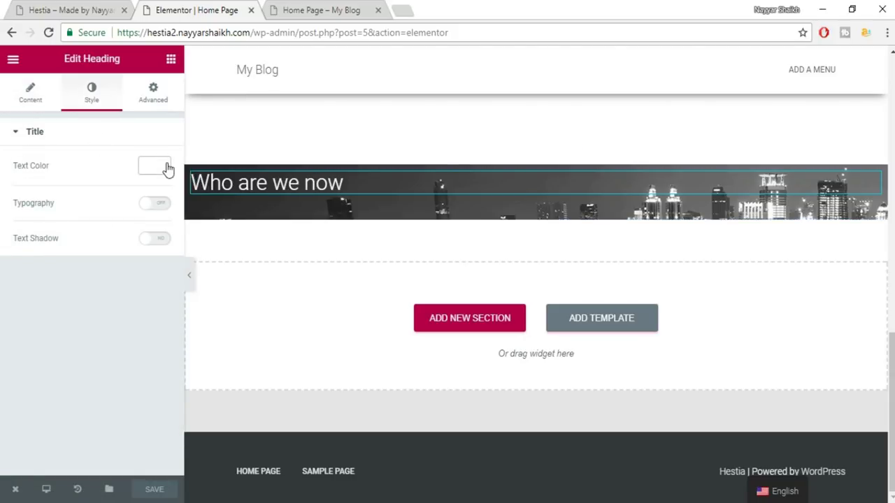
left_click(160, 203)
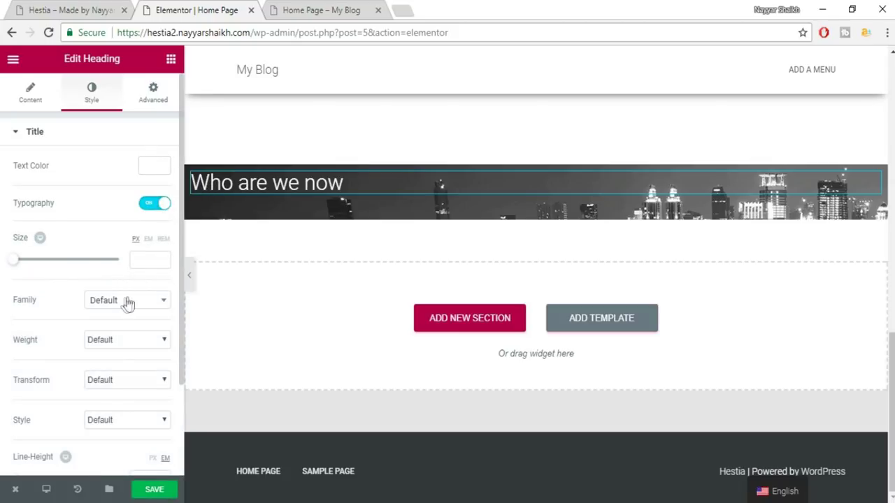
left_click(160, 260)
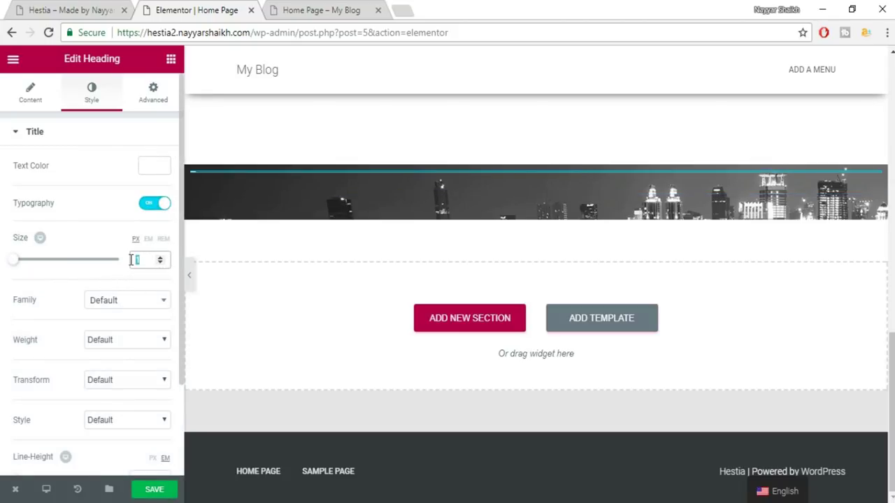
type("35")
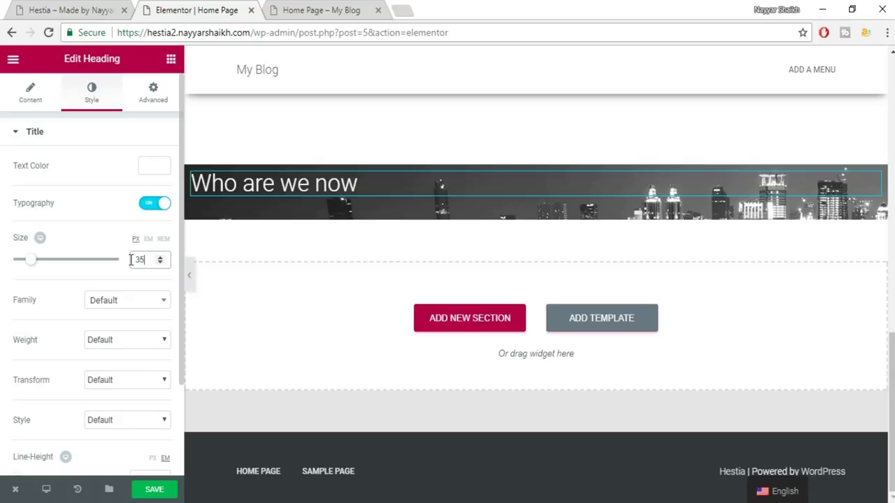
left_click(124, 306)
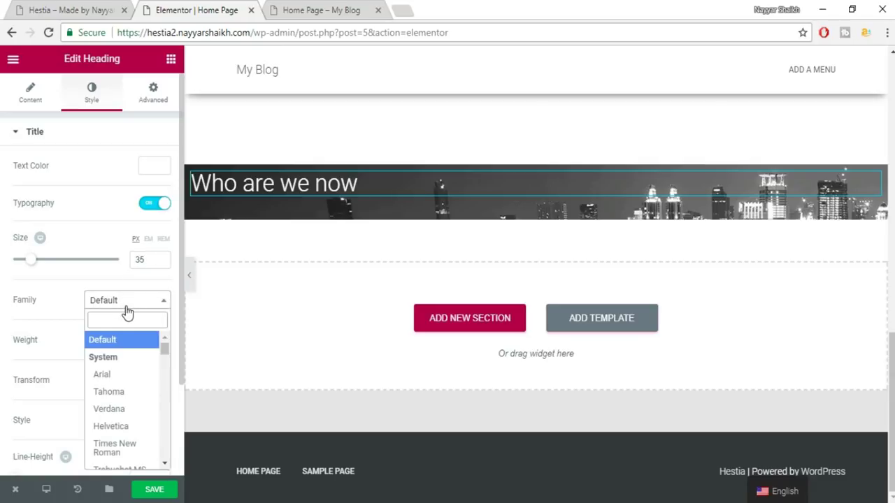
type("robo")
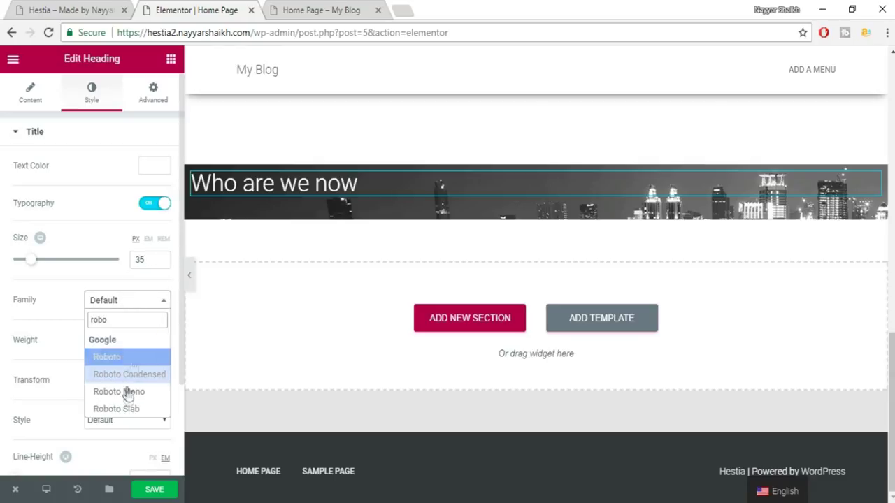
left_click(118, 408)
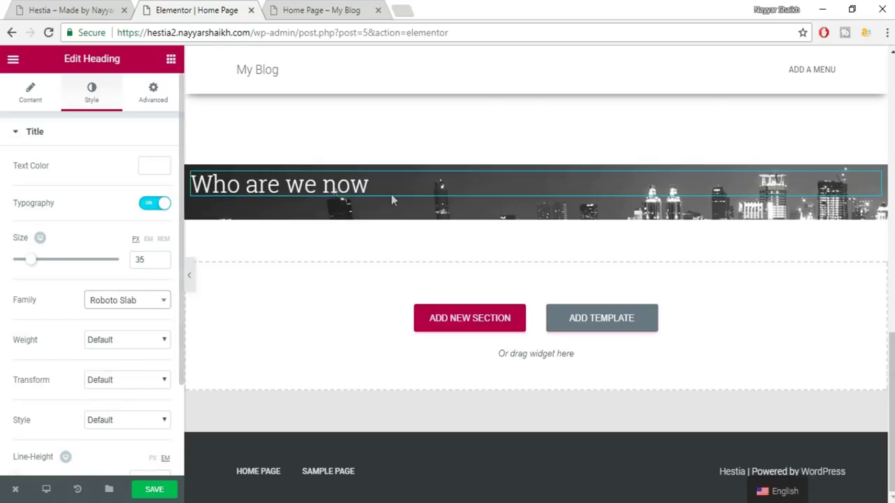
left_click(134, 340)
left_click(162, 407)
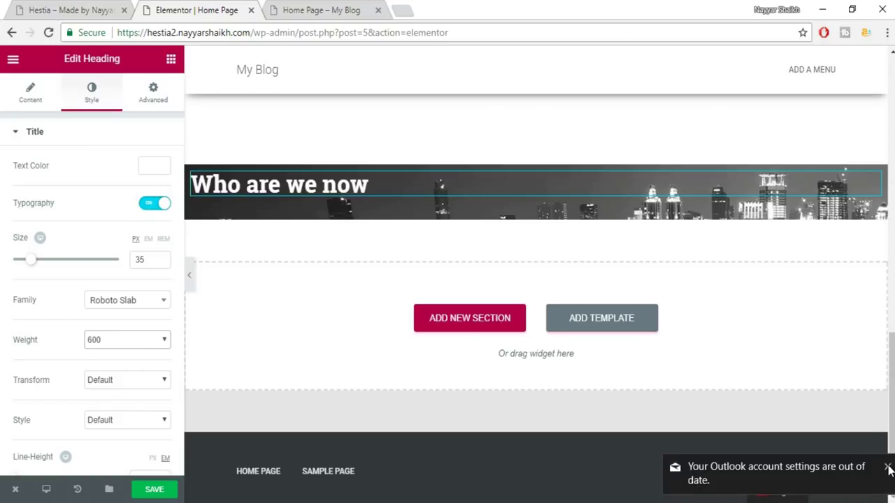
Copy both demo paragraphs of 'Who are we now' text and drag in another heading widget
left_click(889, 467)
left_click(84, 9)
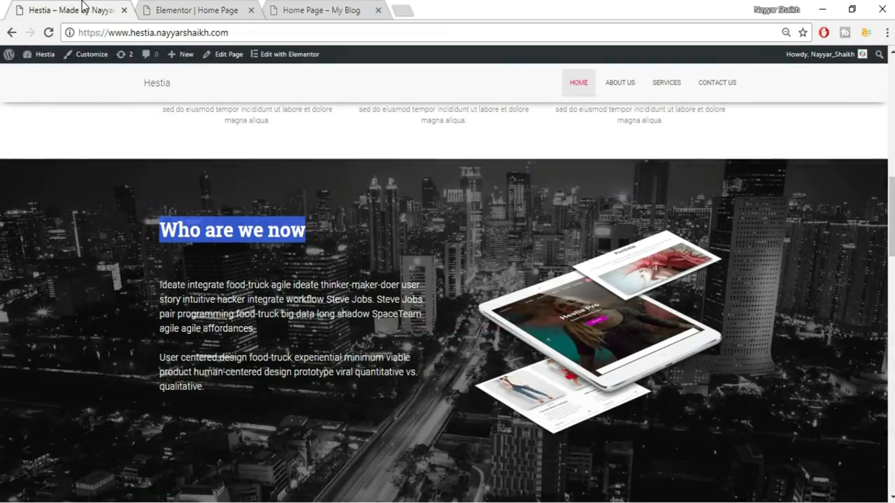
left_click_drag(156, 292, 254, 396)
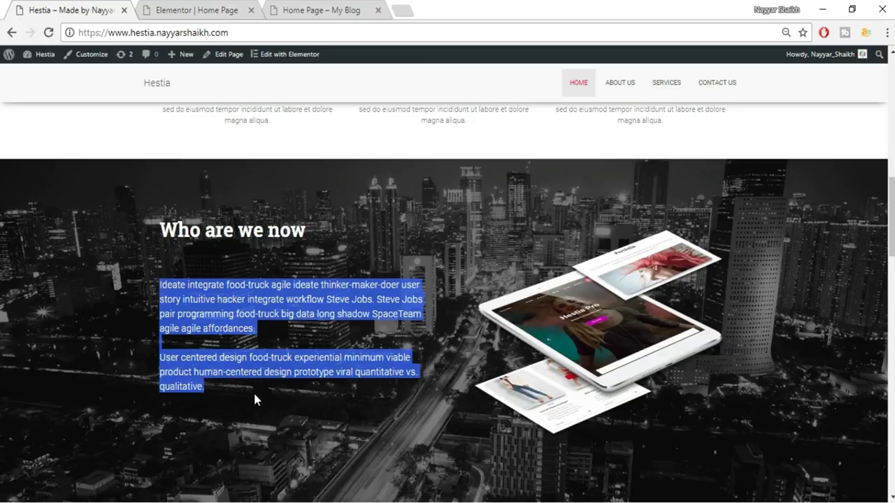
left_click(197, 9)
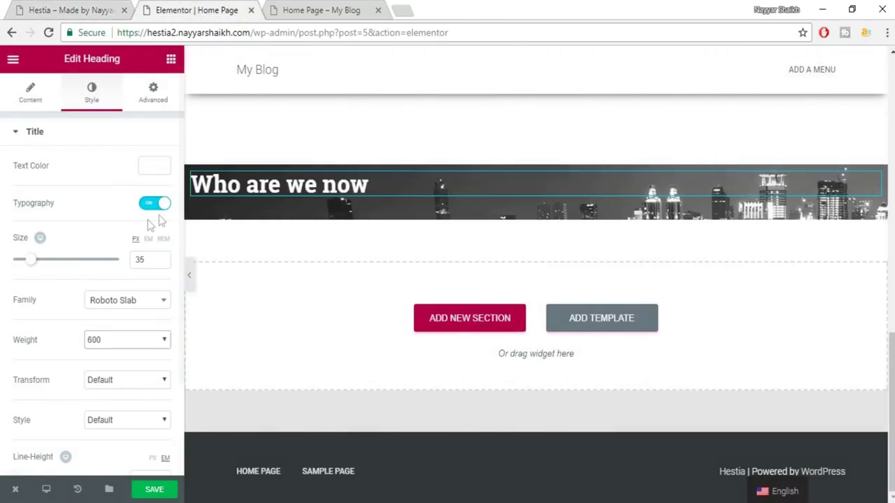
left_click(170, 59)
left_click_drag(145, 166, 325, 189)
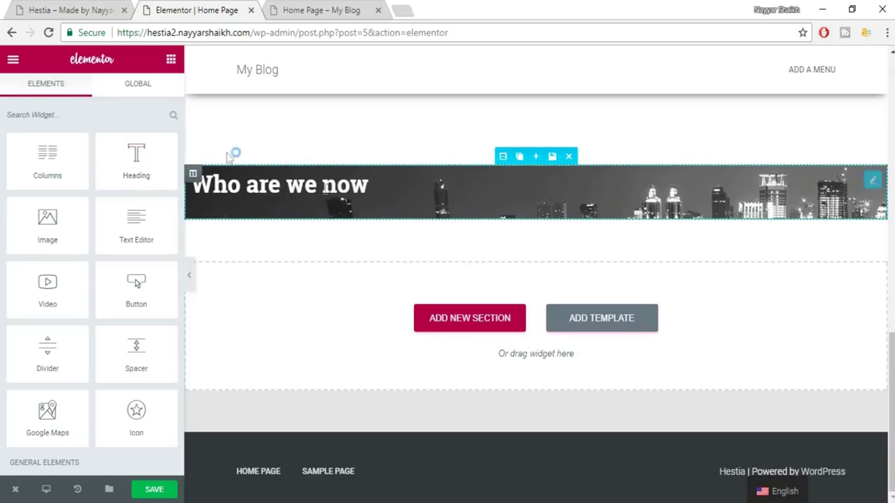
Add a heading below the title holding the pasted paragraphs, left-aligned
left_click_drag(137, 171, 323, 202)
left_click(72, 211)
key("ctrl+a")
type("User centered design food-truck experiential minimum viable product human-centered design prototype viral quantitative vs. qualitative.")
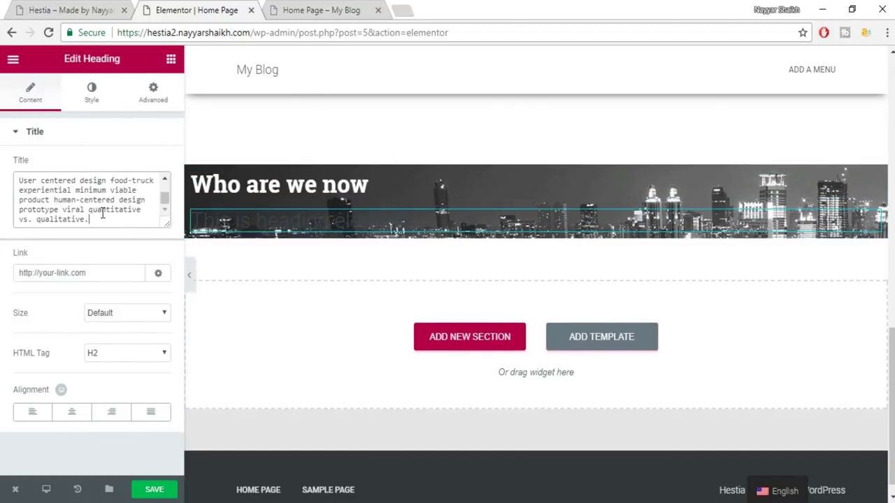
left_click(32, 414)
Style the paragraph heading white (#ffffff) in Roboto at size 18
left_click(90, 105)
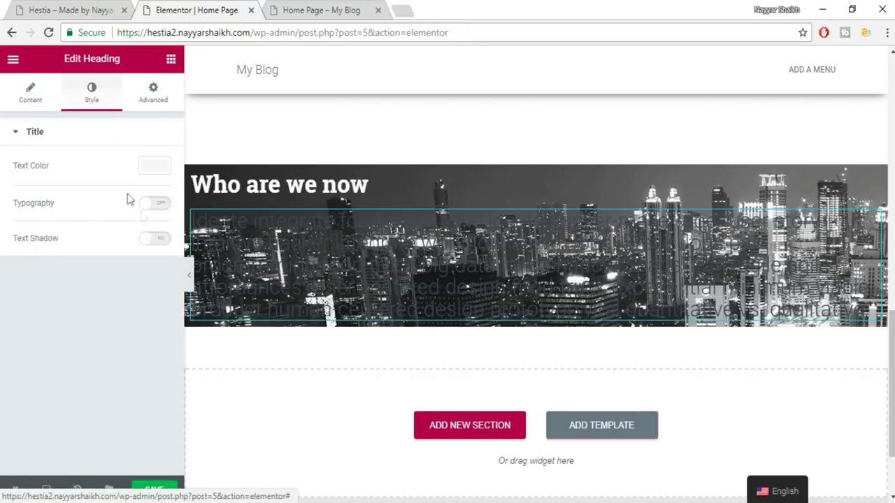
left_click(154, 167)
left_click(127, 318)
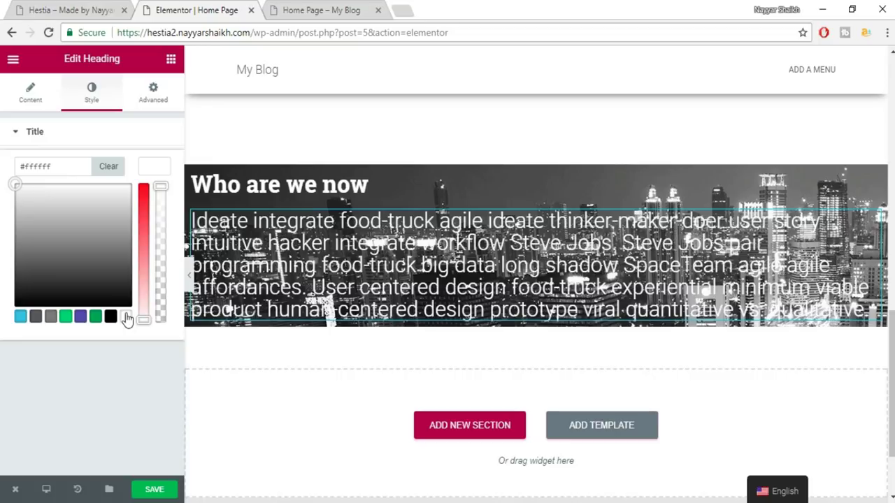
left_click(156, 167)
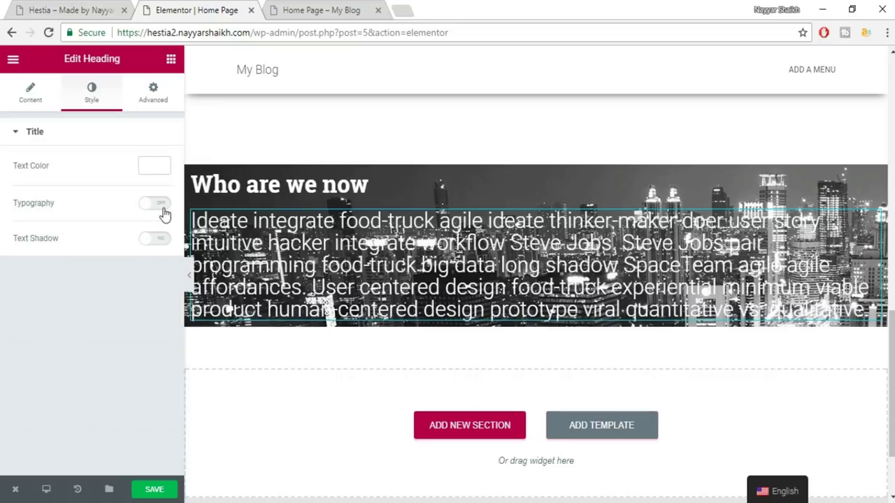
left_click(161, 204)
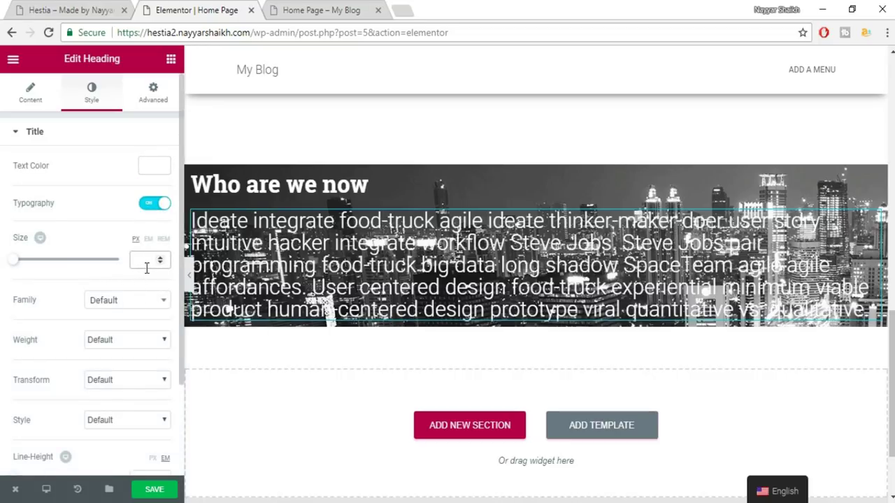
type("18")
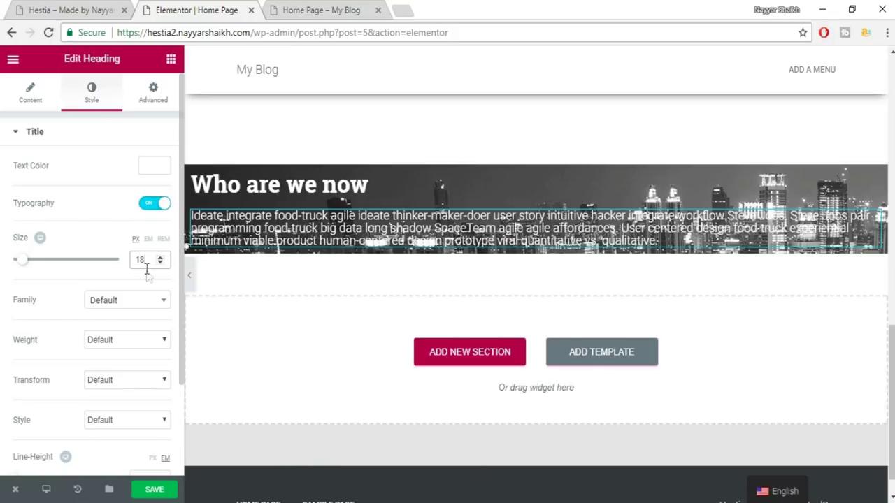
left_click(147, 303)
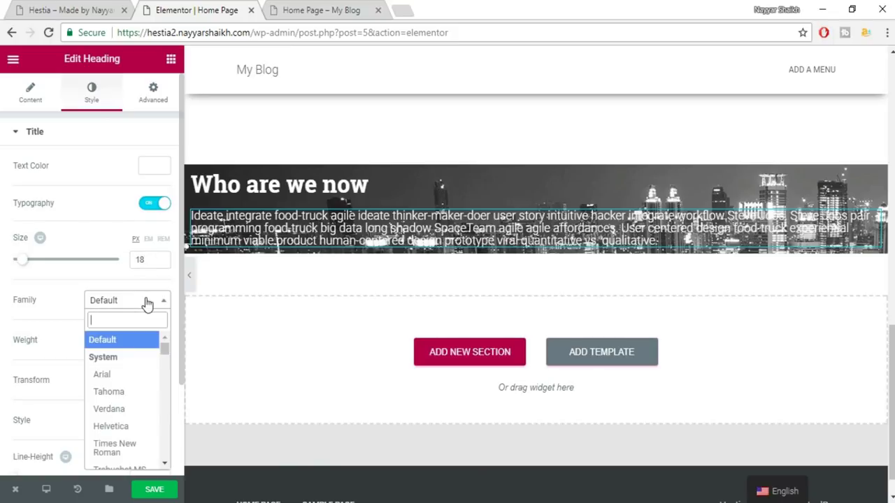
type("robo")
key("Return")
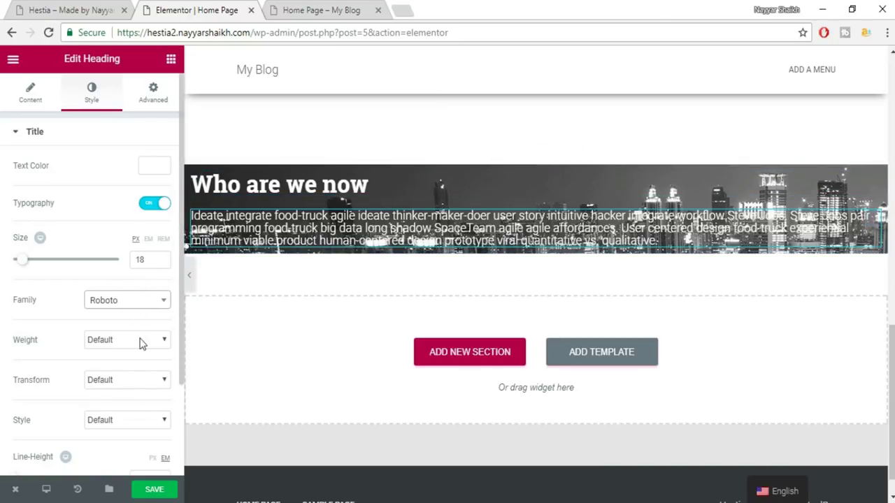
scroll(140, 342, "down", 1)
scroll(133, 280, "up", 1)
mouse_move(193, 175)
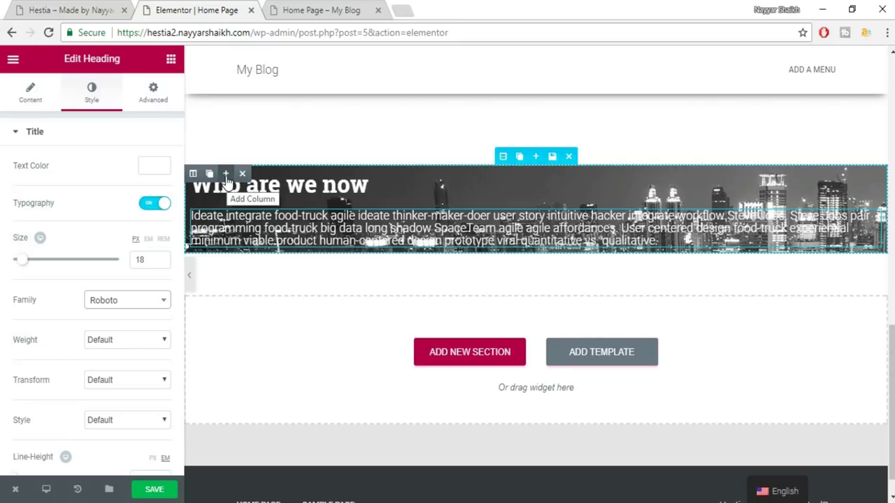
Split the section into two columns and set the paragraph font size to 14
left_click(227, 180)
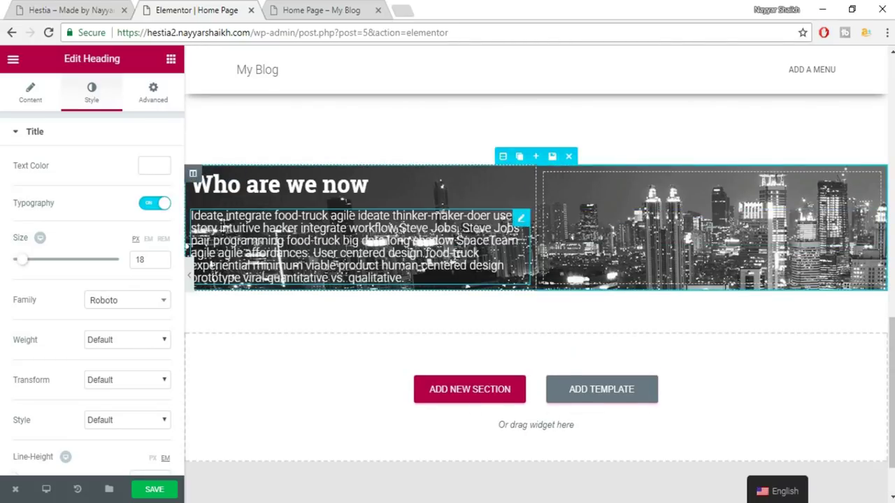
left_click(91, 10)
left_click(262, 325)
scroll(274, 330, "down", 1)
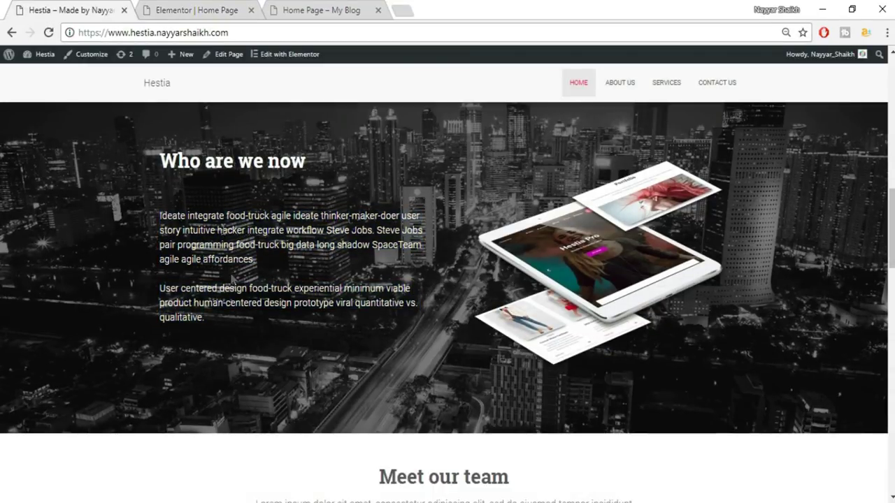
left_click(185, 11)
double_click(140, 259)
type("14")
Set the paragraph line height to 1.5 em
left_click(175, 11)
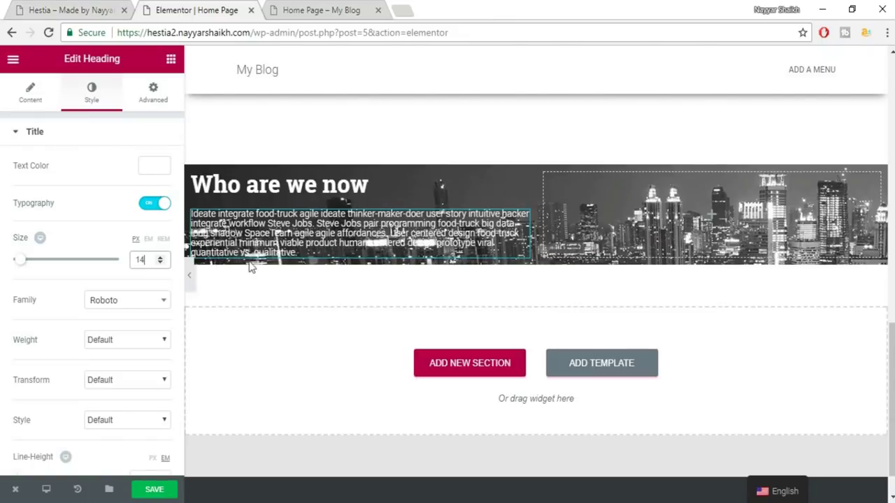
scroll(126, 409, "down", 1)
scroll(128, 417, "down", 1)
left_click(147, 361)
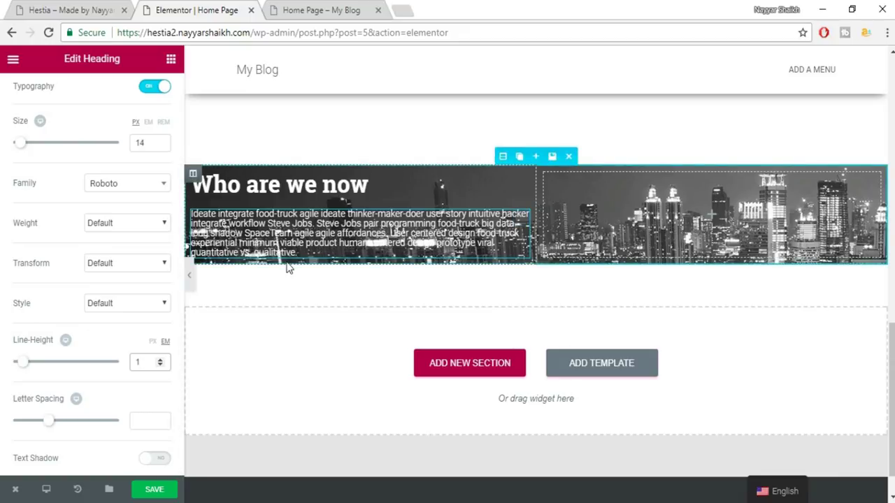
type("1.5")
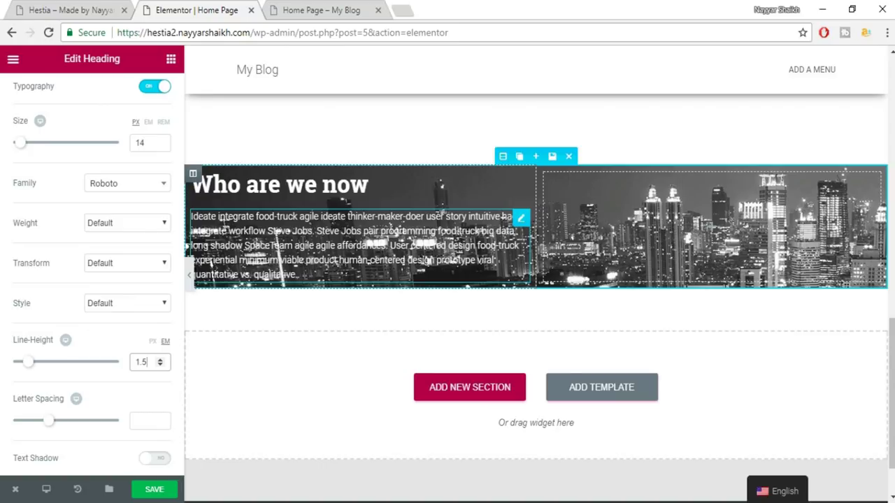
scroll(91, 280, "up", 3)
scroll(402, 396, "up", 3)
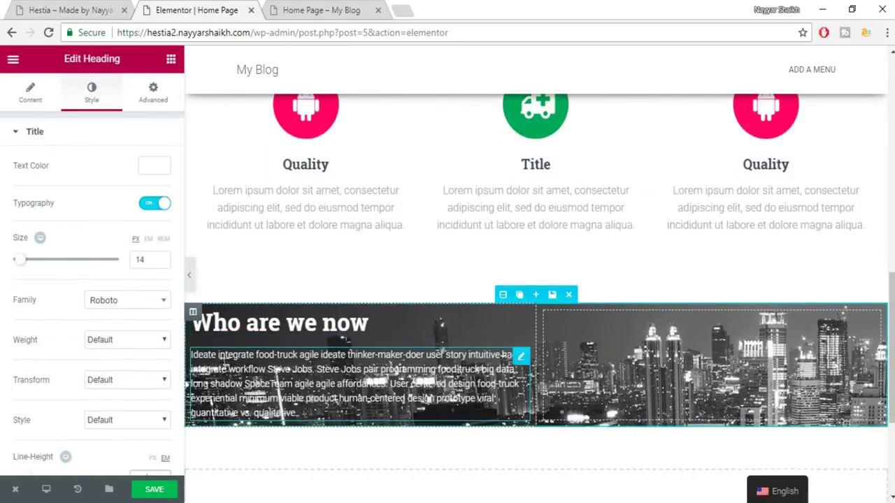
Enlarge the heading's Title box and compare its paragraph break with the Hestia demo
scroll(402, 396, "down", 1)
left_click(30, 91)
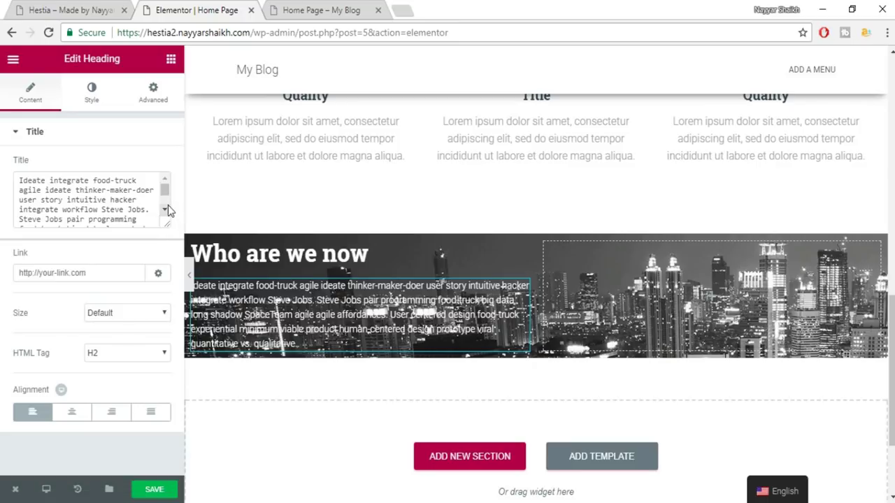
left_click_drag(168, 225, 177, 360)
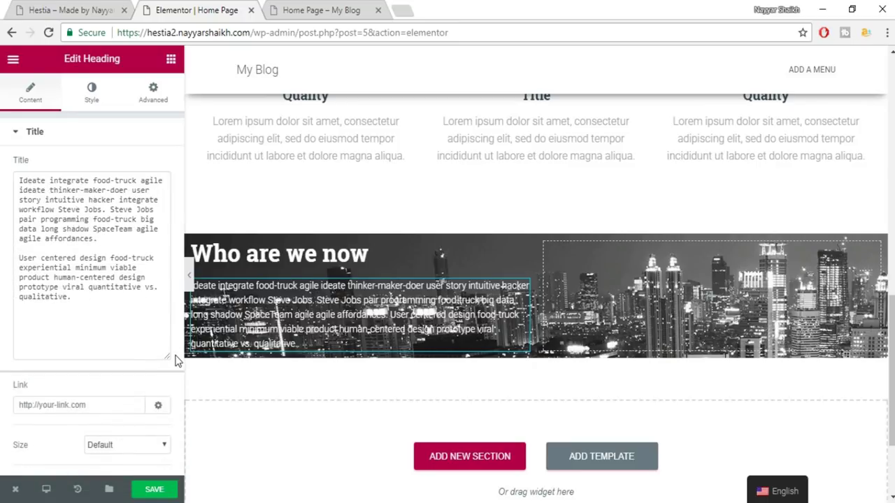
left_click(46, 252)
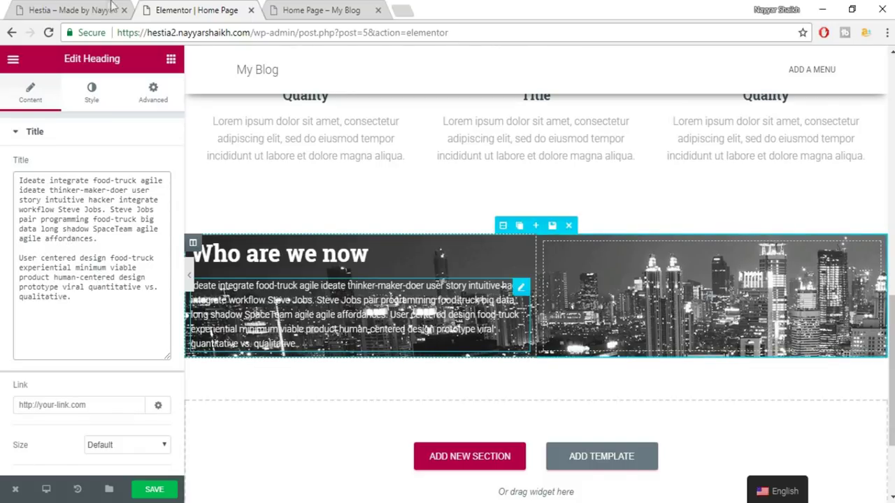
left_click(112, 8)
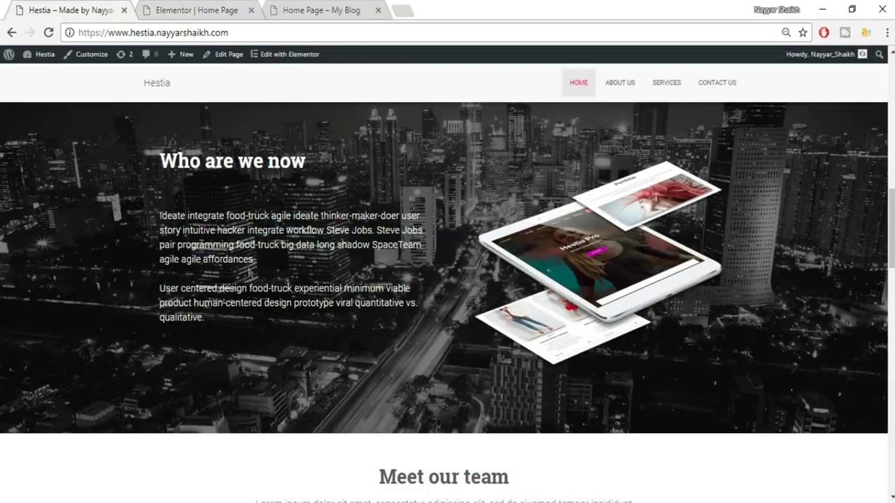
left_click_drag(250, 273, 162, 215)
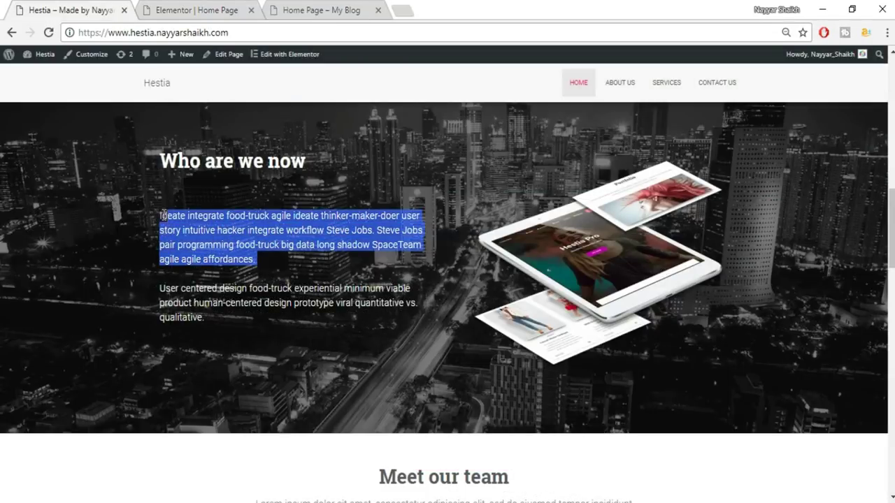
left_click_drag(152, 281, 228, 317)
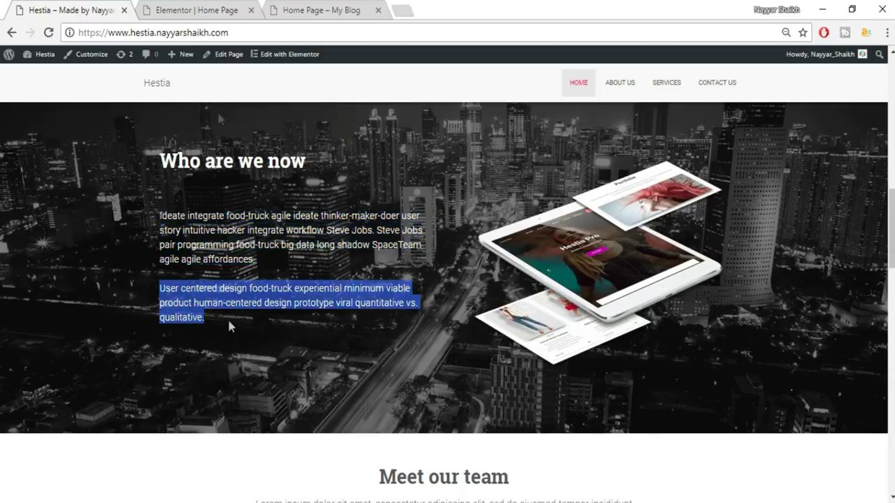
left_click(185, 8)
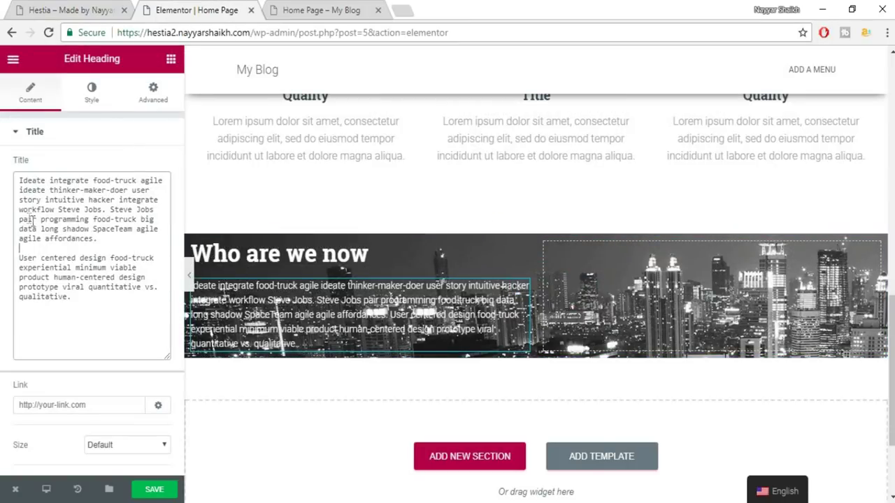
Insert two </br> line breaks after 'affordances.' and save the page
left_click_drag(19, 183, 97, 312)
left_click(96, 312)
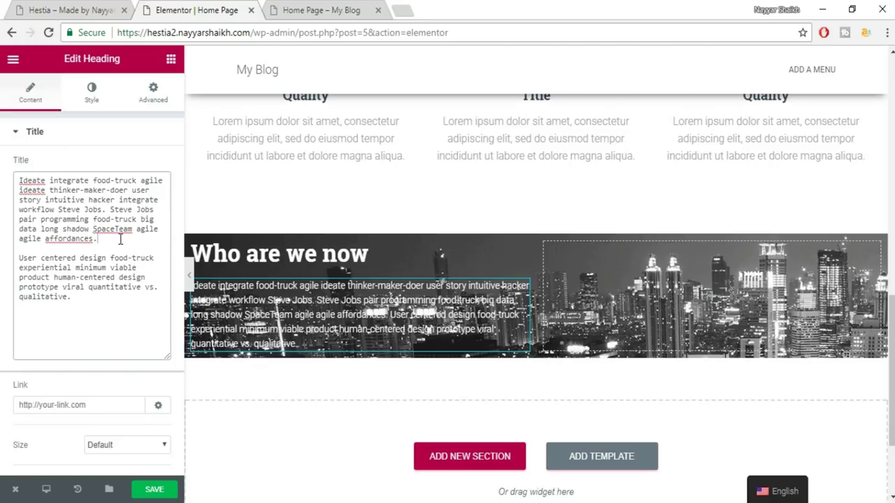
type("<")
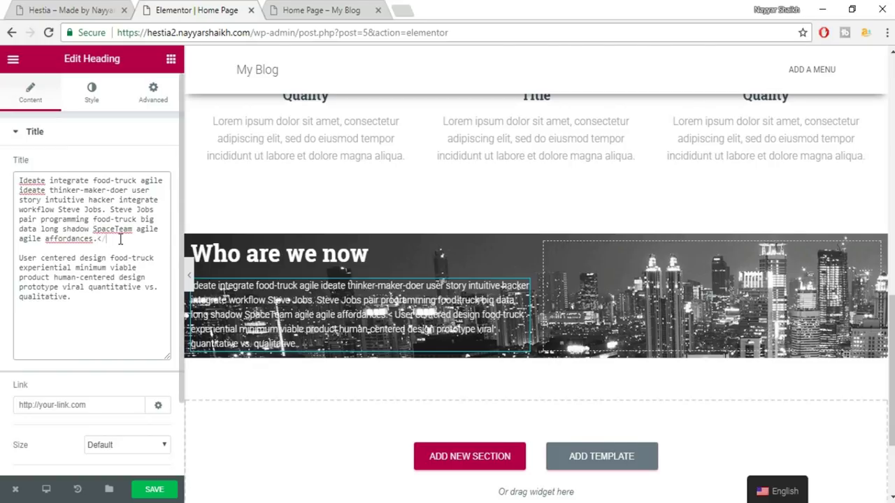
type("/br")
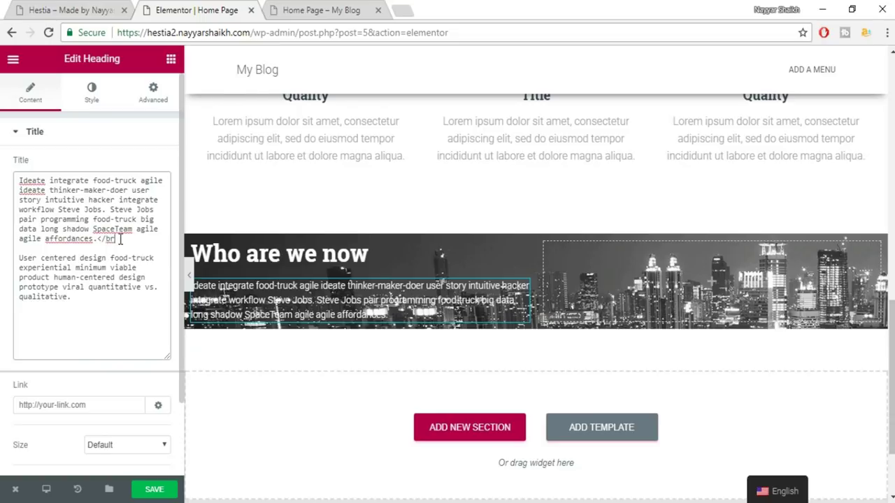
type(">")
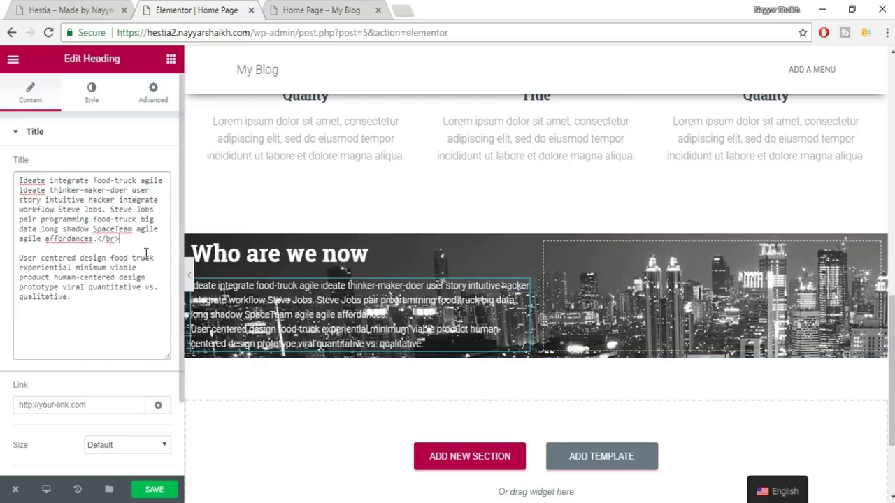
left_click_drag(120, 239, 96, 242)
key("ctrl+c")
key("Right")
key("ctrl+v")
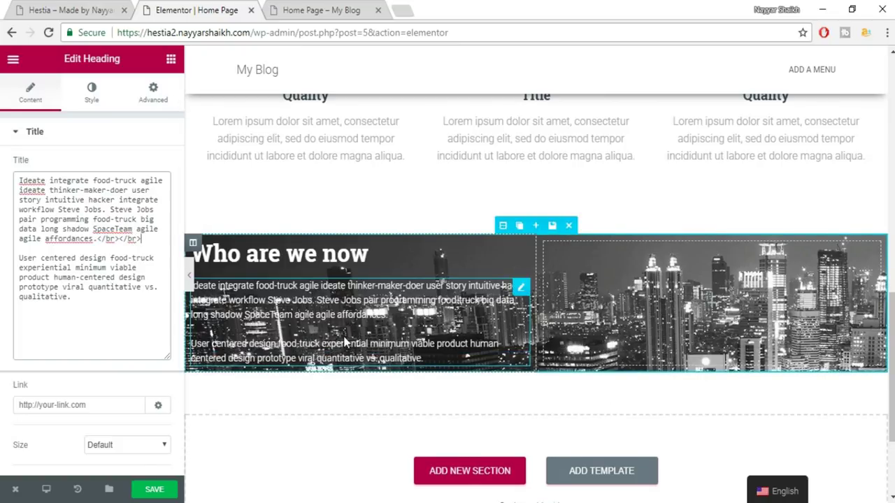
left_click(162, 491)
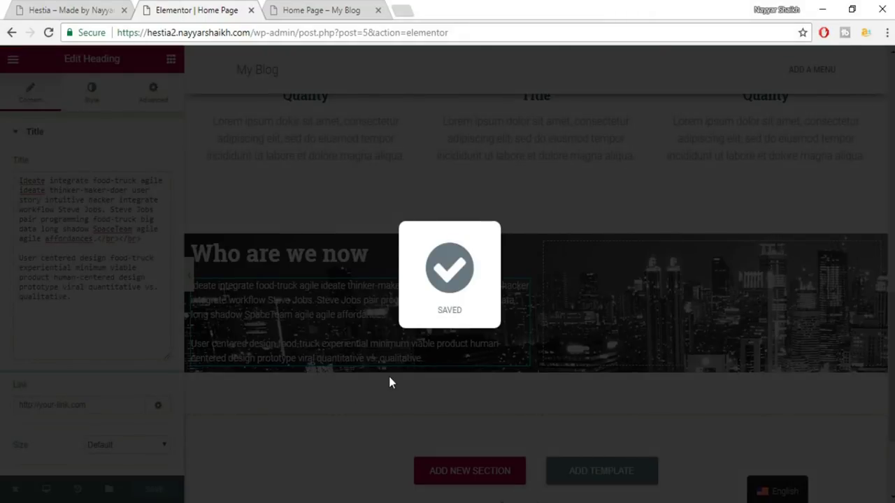
scroll(411, 349, "up", 2)
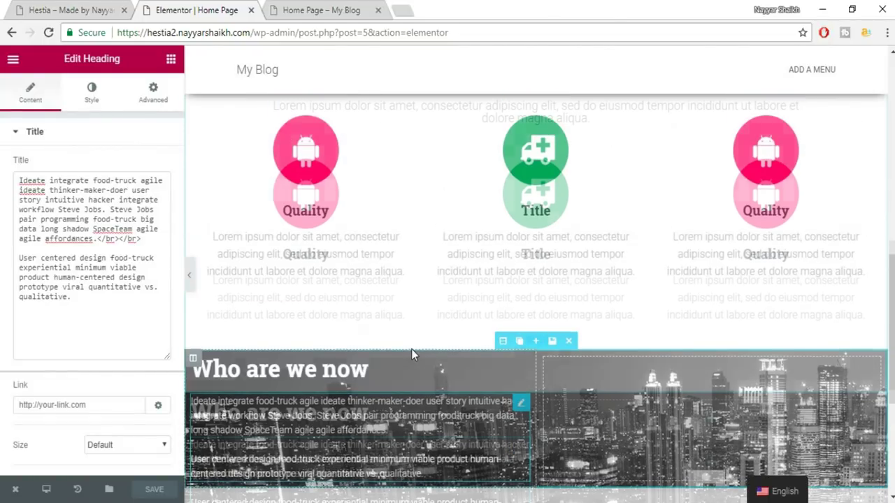
left_click(189, 275)
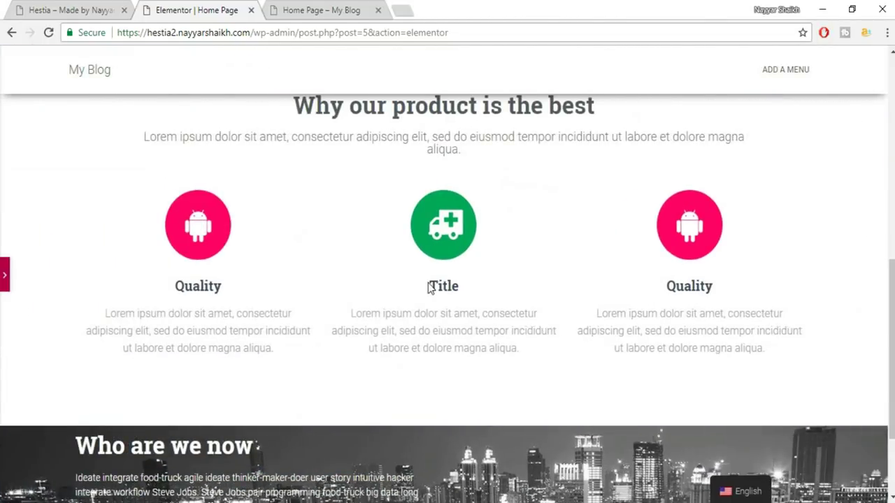
Compare the Who are we now section in the editor against the live Hestia demo
scroll(430, 288, "down", 2)
scroll(288, 391, "up", 1)
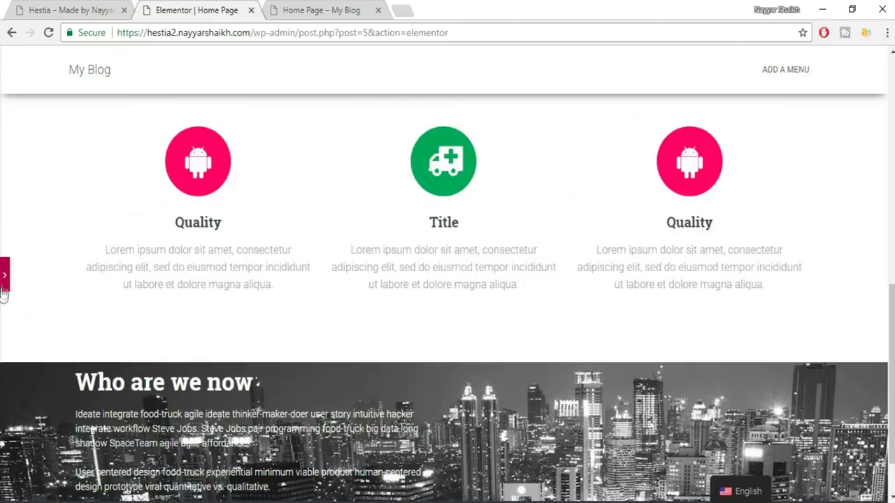
left_click(5, 278)
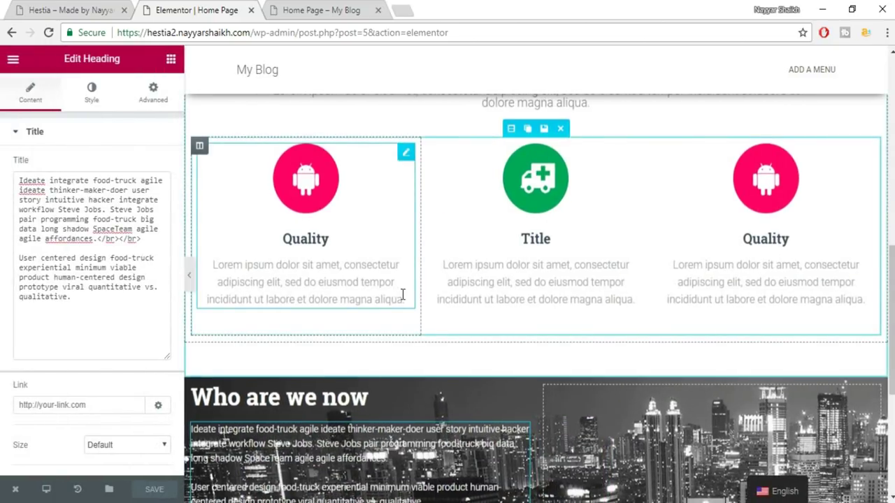
scroll(402, 294, "down", 1)
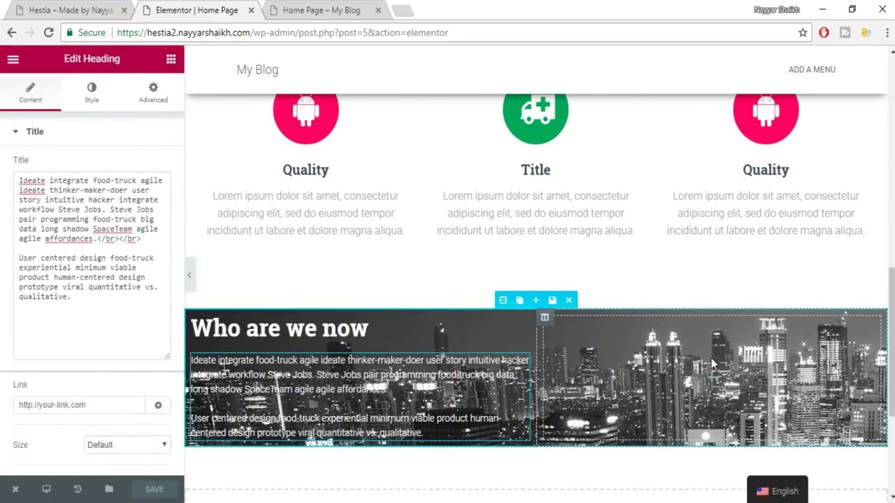
key("ctrl+shift+Tab")
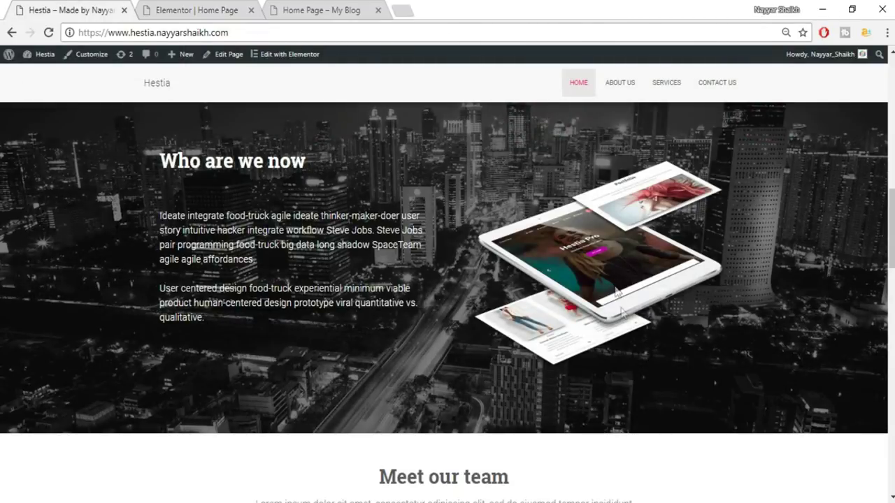
left_click(187, 5)
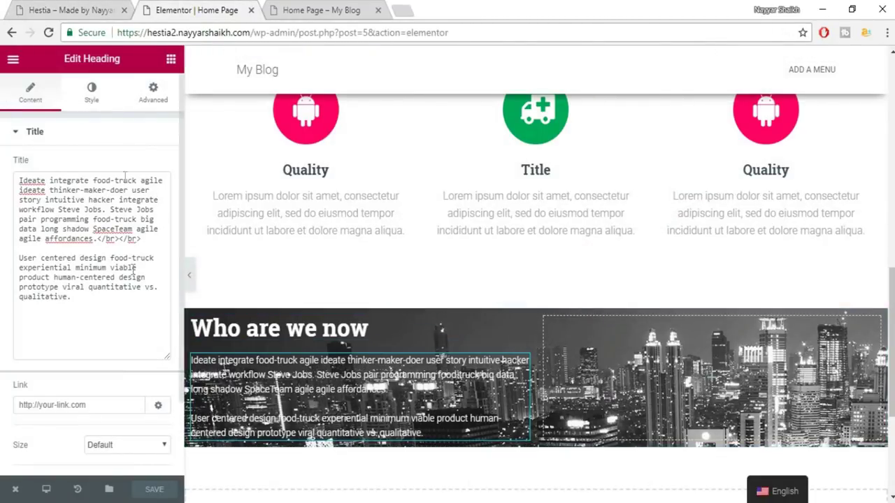
Add an Image widget to the right column showing the uploaded about-768x604 mockup
left_click(172, 60)
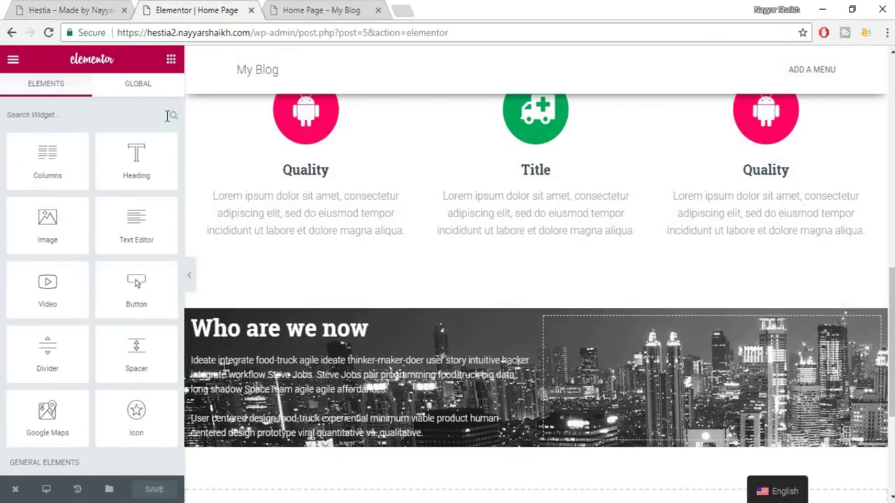
left_click_drag(51, 232, 688, 399)
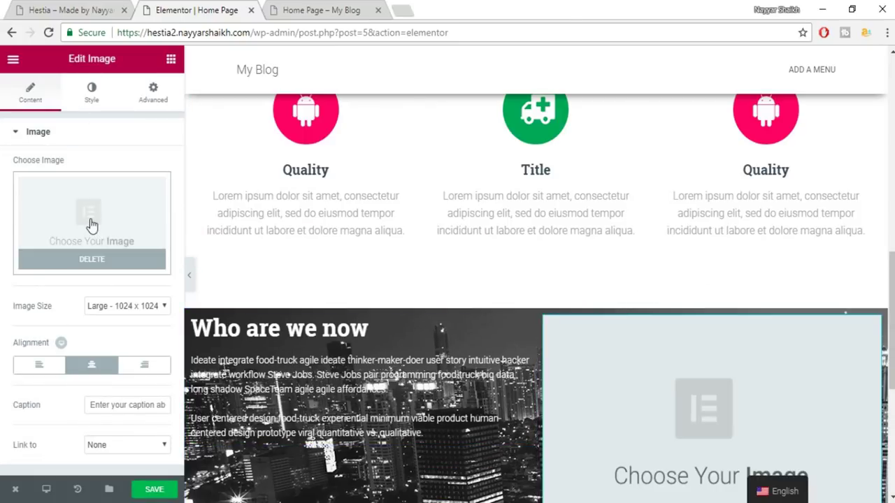
left_click(91, 226)
left_click(60, 112)
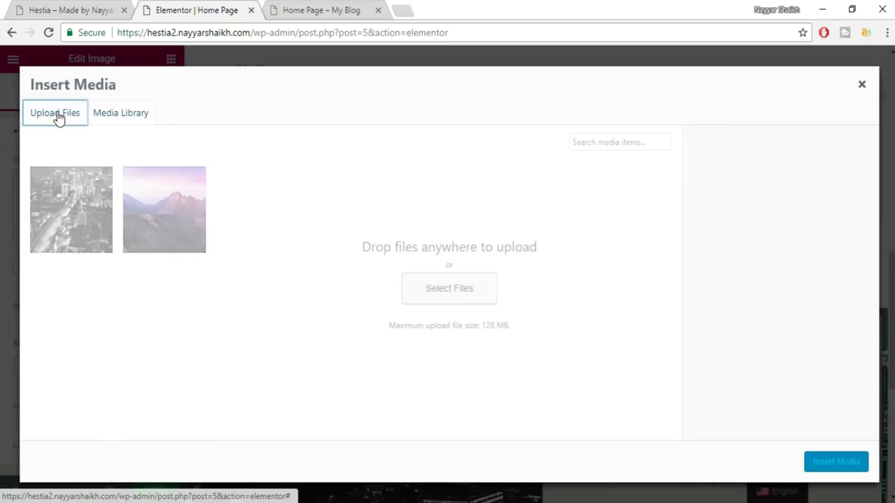
left_click(463, 293)
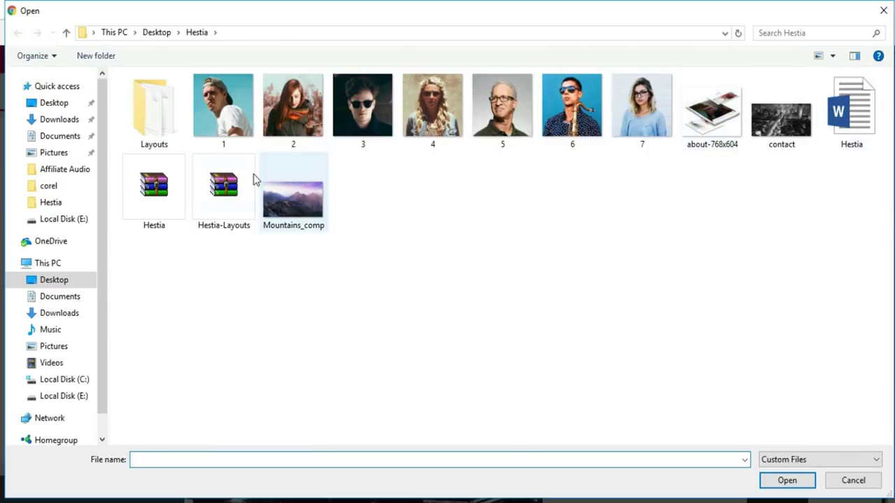
left_click(713, 132)
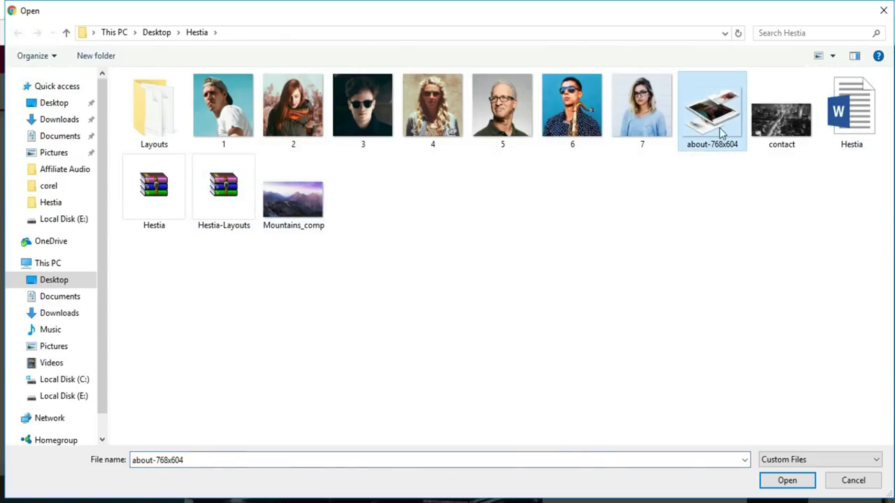
left_click(784, 483)
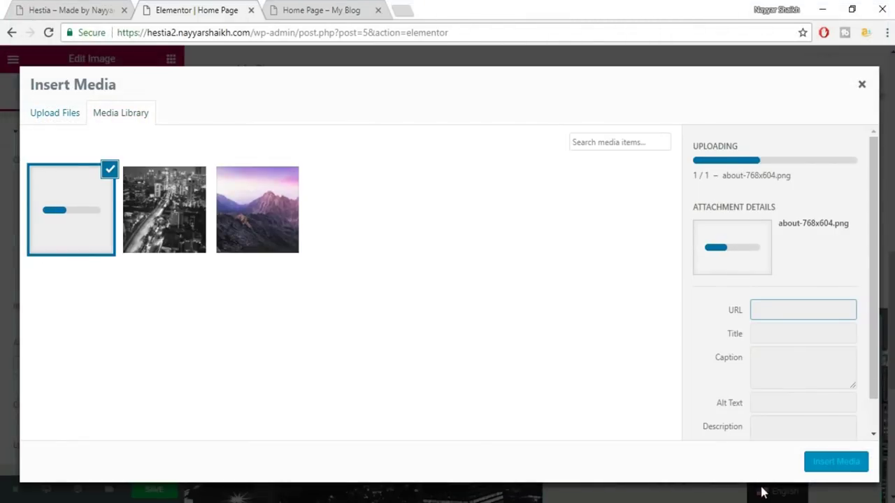
left_click(842, 465)
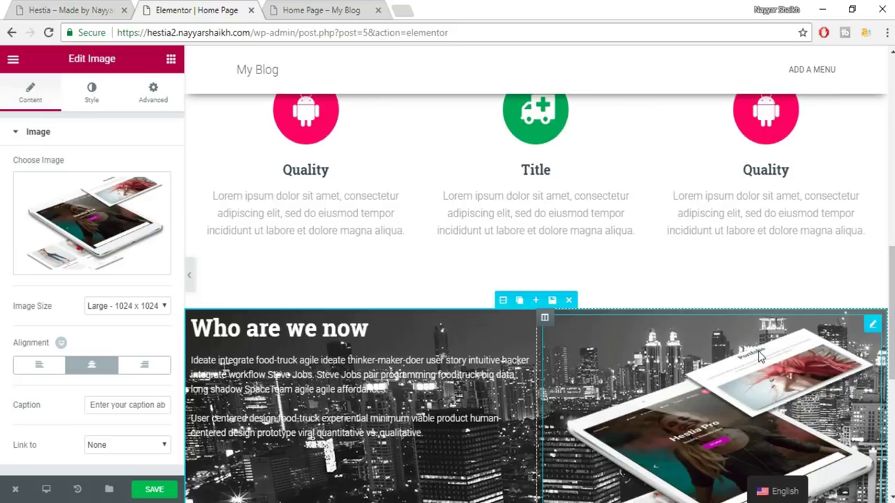
Check the placed image against the live Hestia demo
scroll(761, 356, "down", 2)
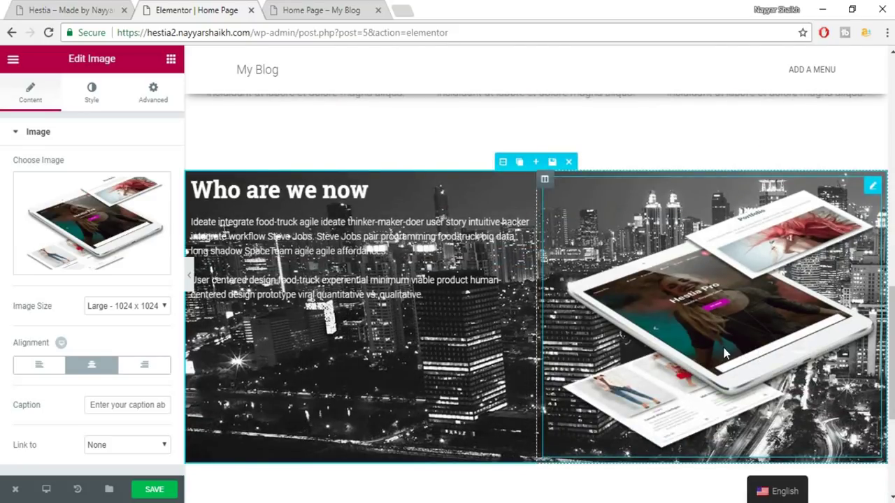
scroll(782, 369, "up", 1)
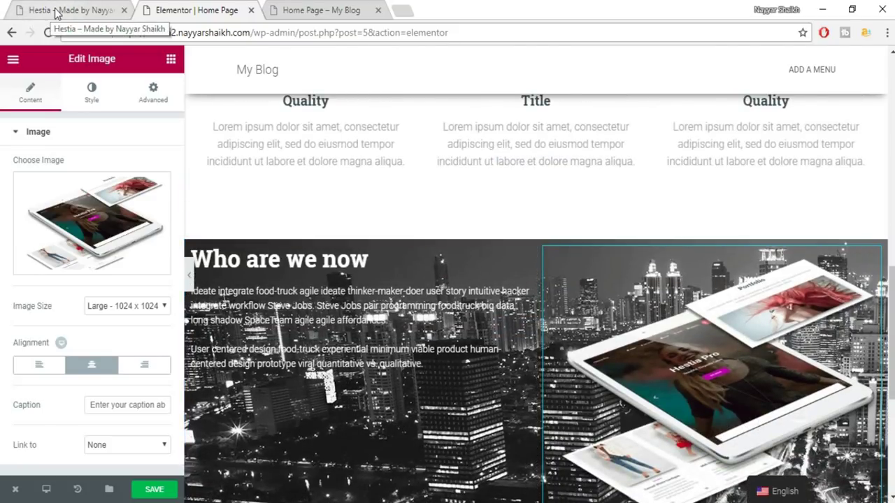
left_click(58, 12)
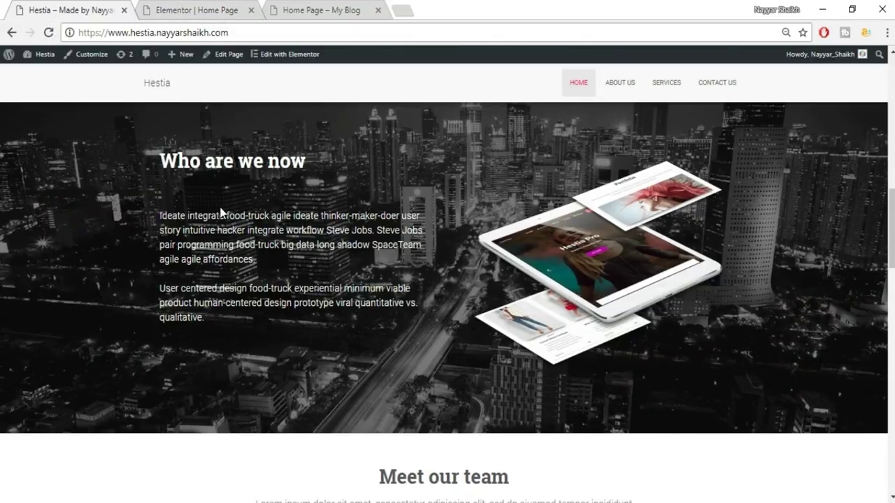
left_click(183, 5)
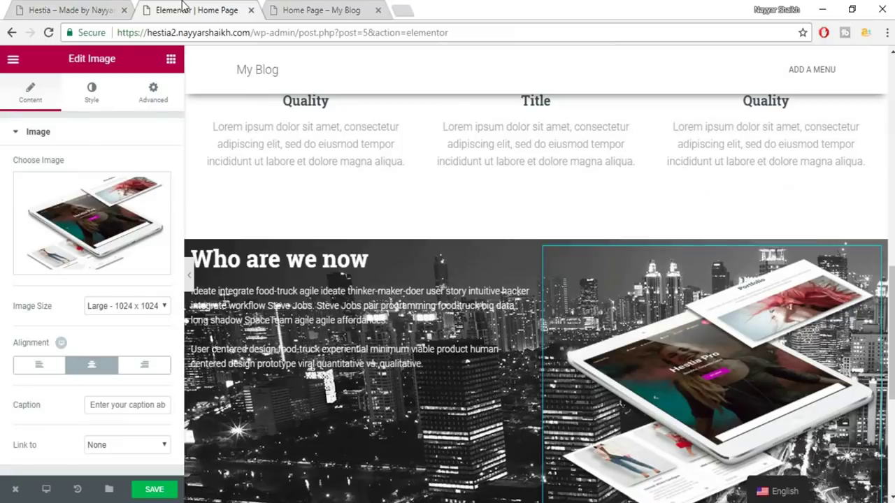
Unlink the Who are we now heading's padding and set its bottom padding to 50 px
left_click(250, 261)
left_click(162, 96)
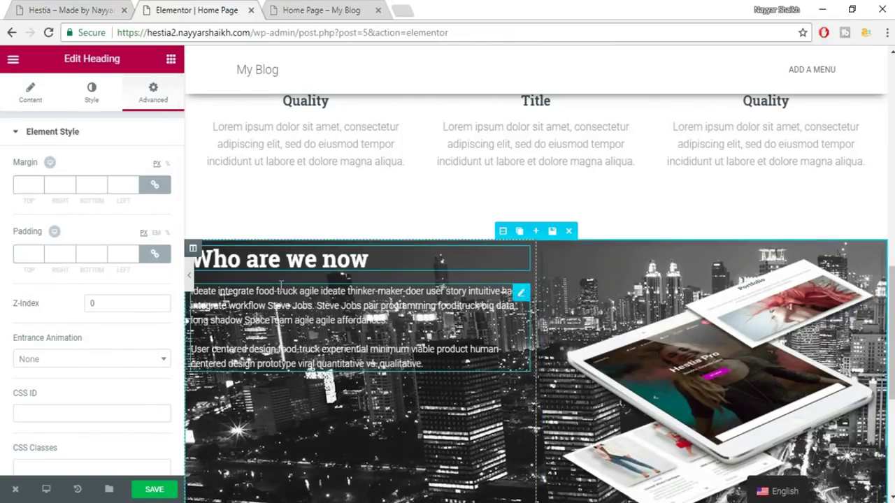
left_click(152, 253)
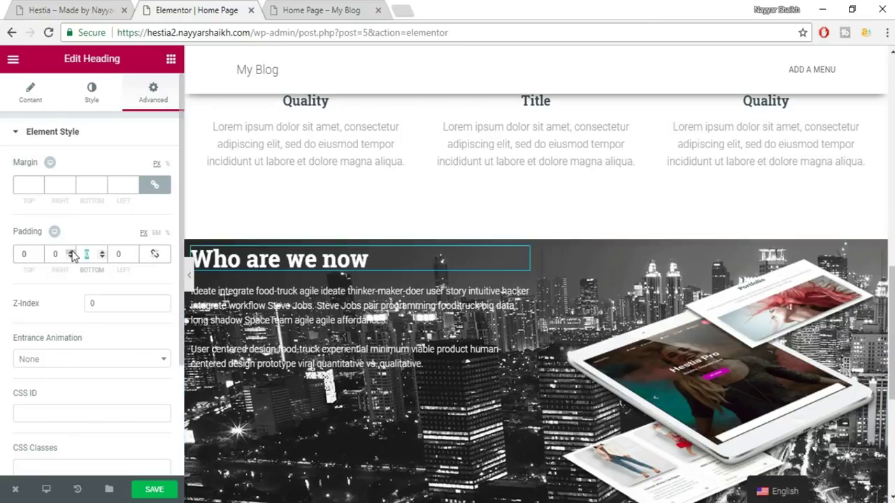
type("30")
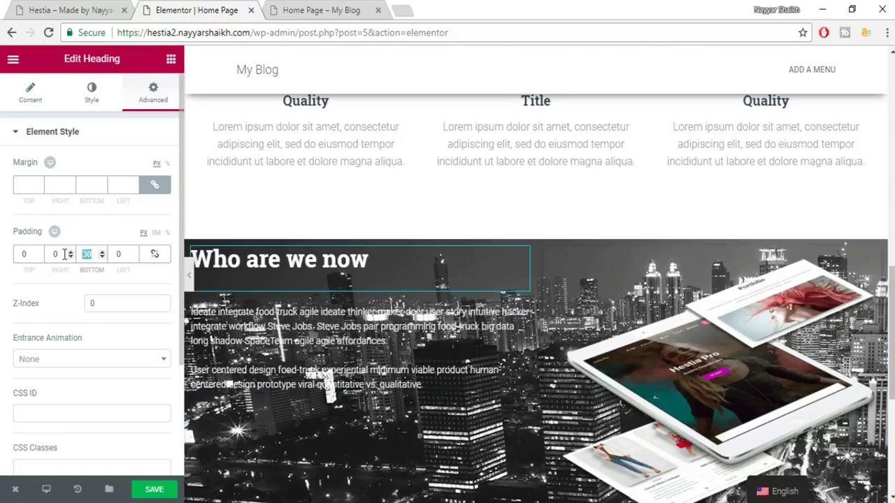
type("50")
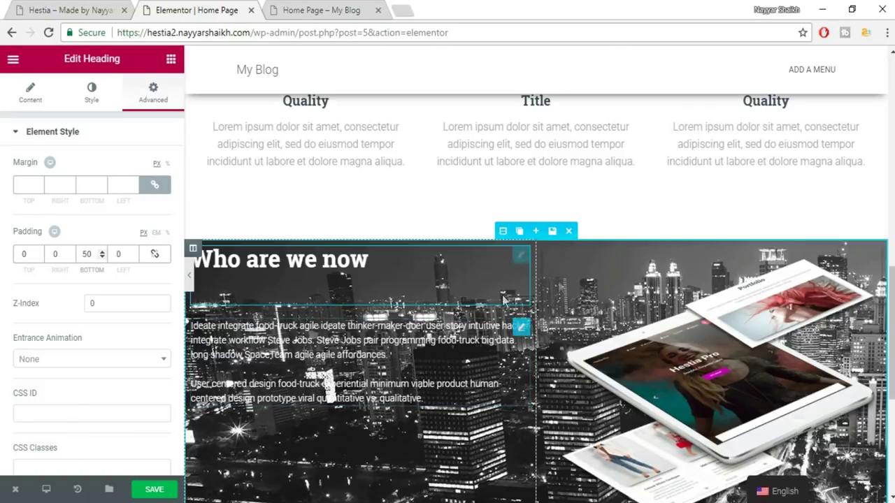
scroll(704, 271, "down", 1)
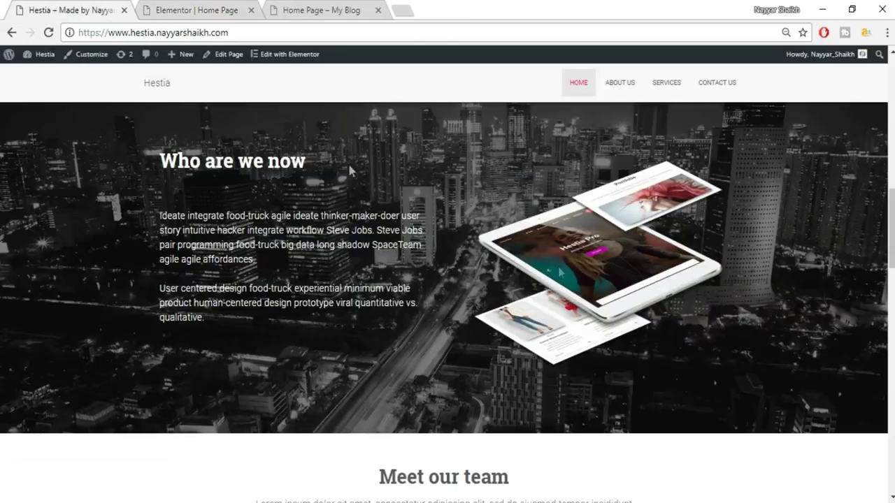
scroll(487, 196, "up", 1)
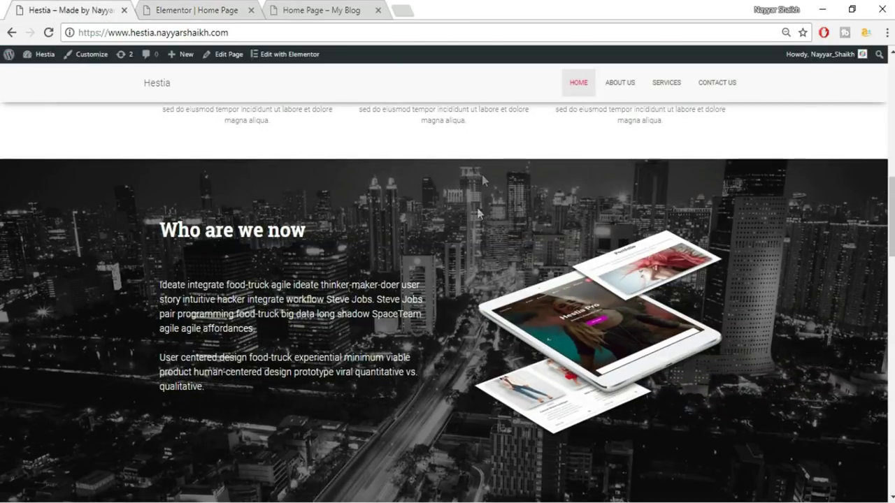
left_click(226, 8)
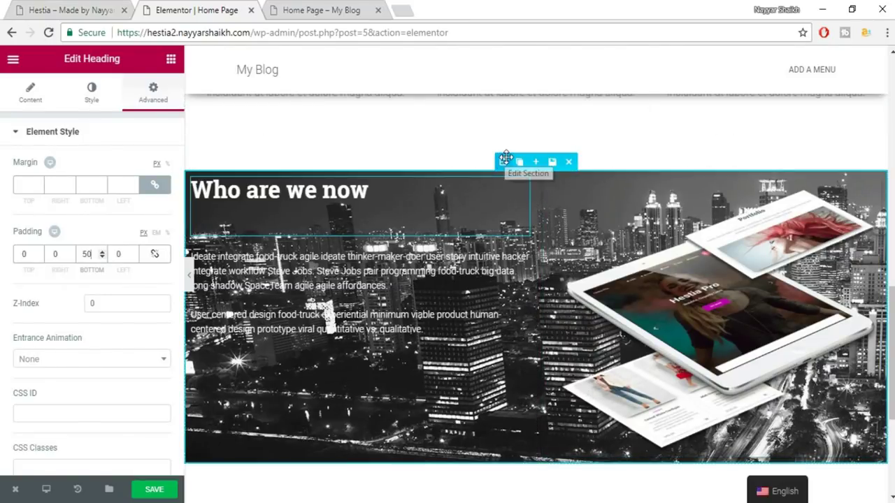
Set the section's padding to 100 px top and 80 px bottom, then save the page
left_click(504, 161)
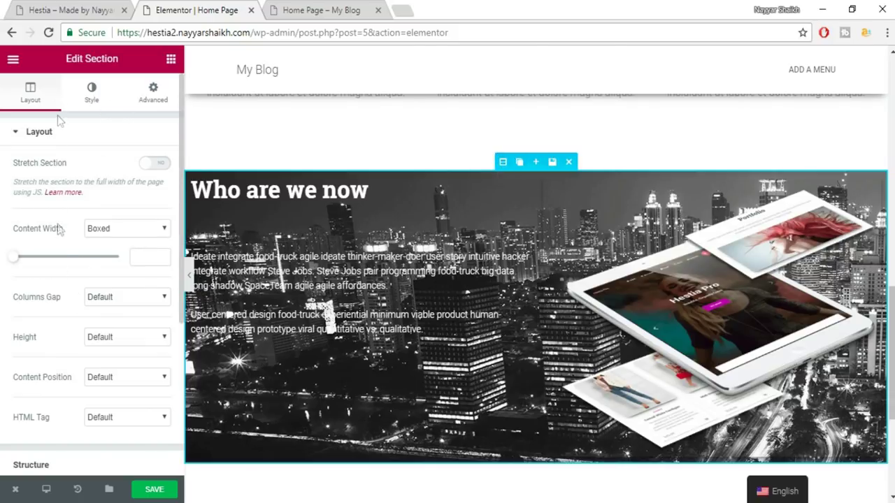
left_click(153, 90)
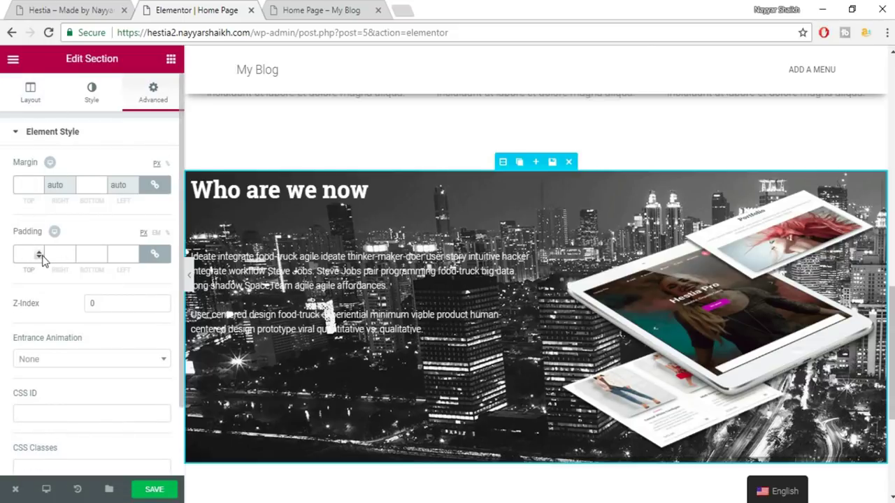
left_click(155, 255)
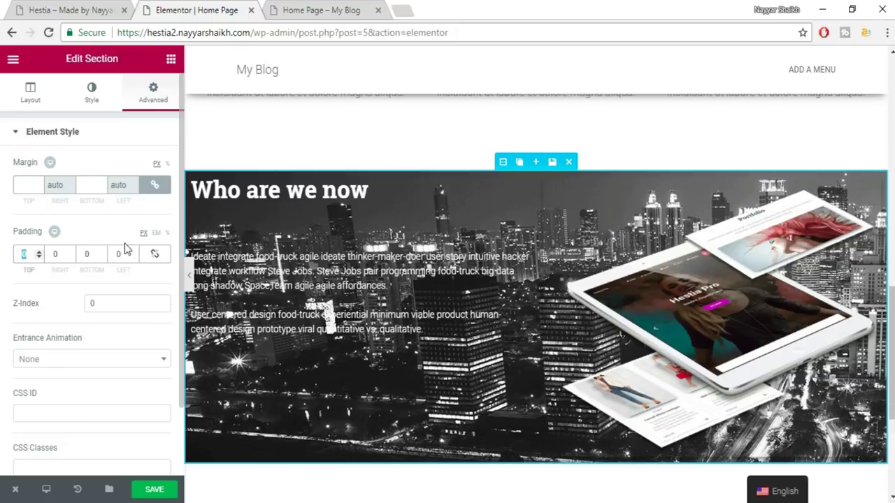
type("70")
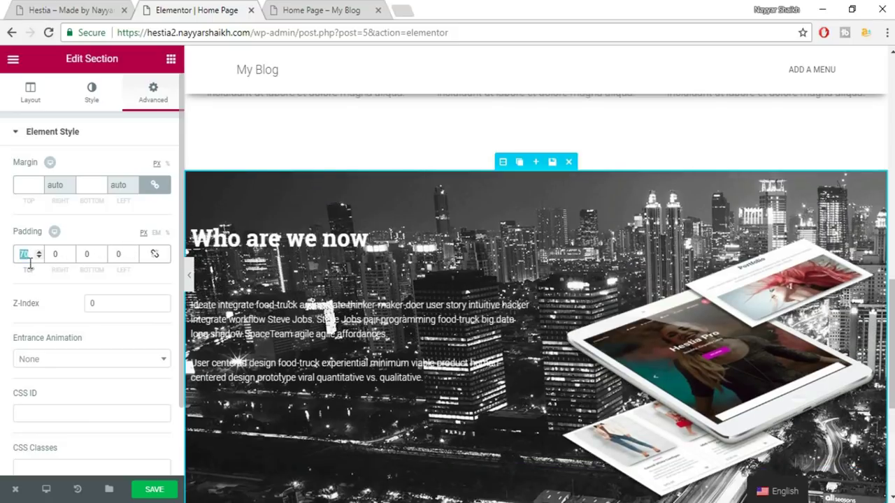
type("80")
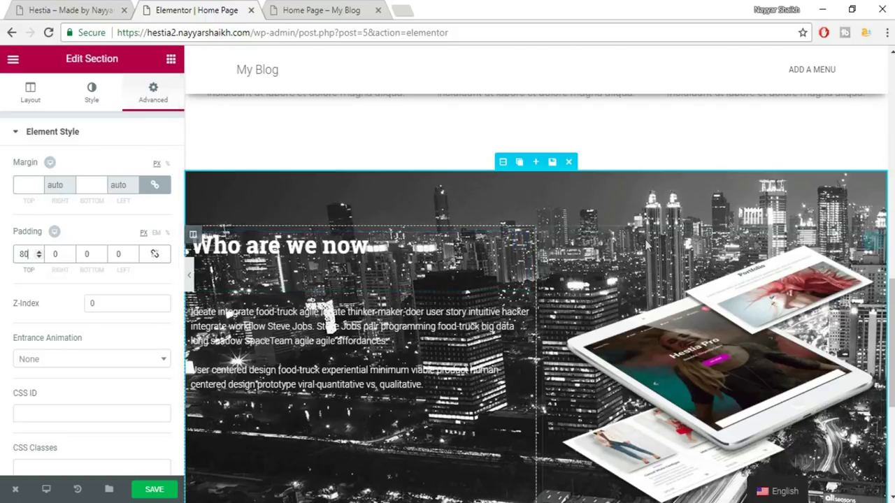
scroll(646, 243, "down", 2)
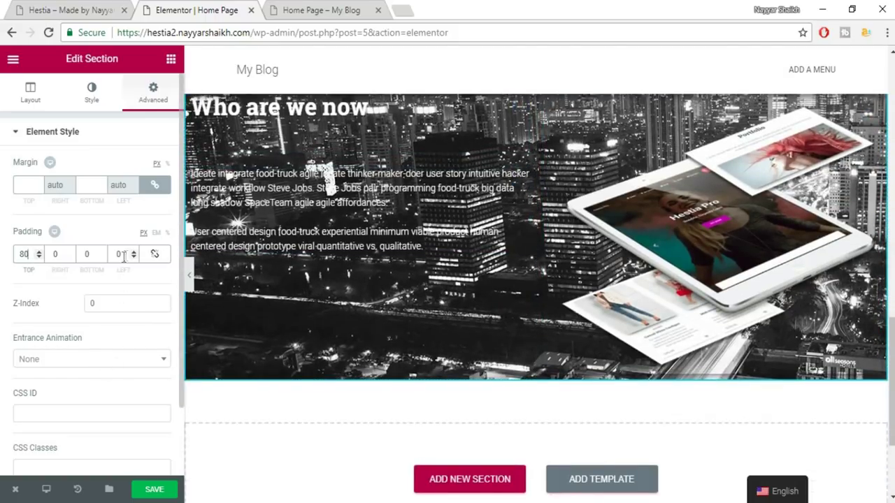
double_click(92, 258)
type("80")
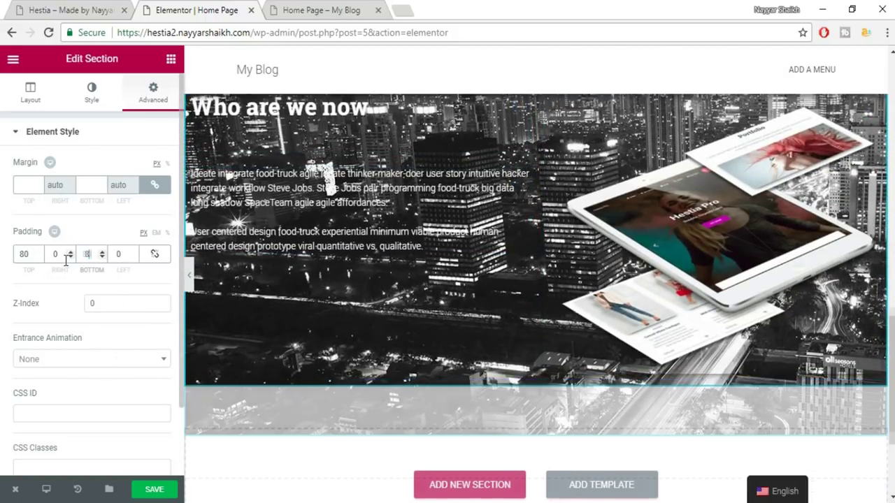
scroll(510, 337, "up", 2)
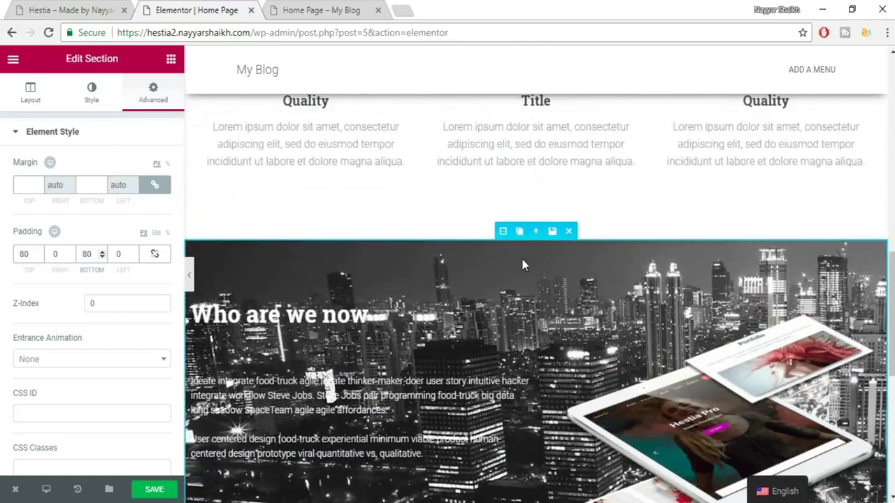
scroll(511, 346, "down", 3)
scroll(528, 294, "up", 3)
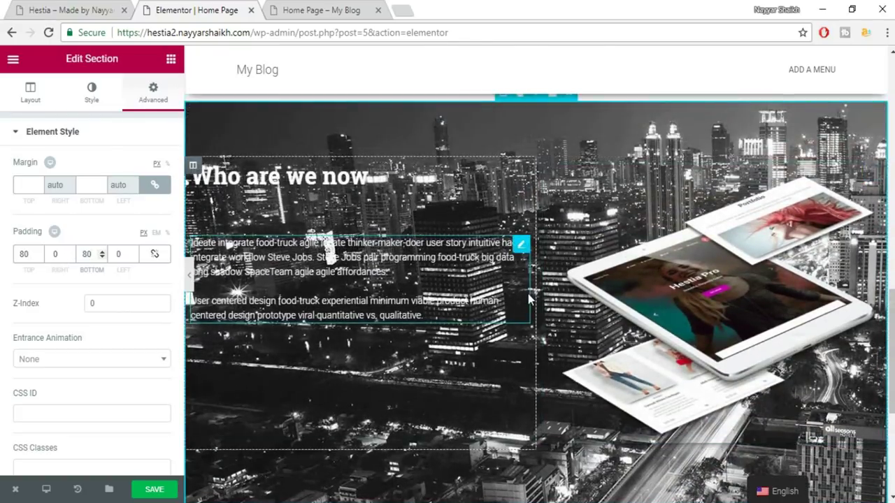
double_click(25, 255)
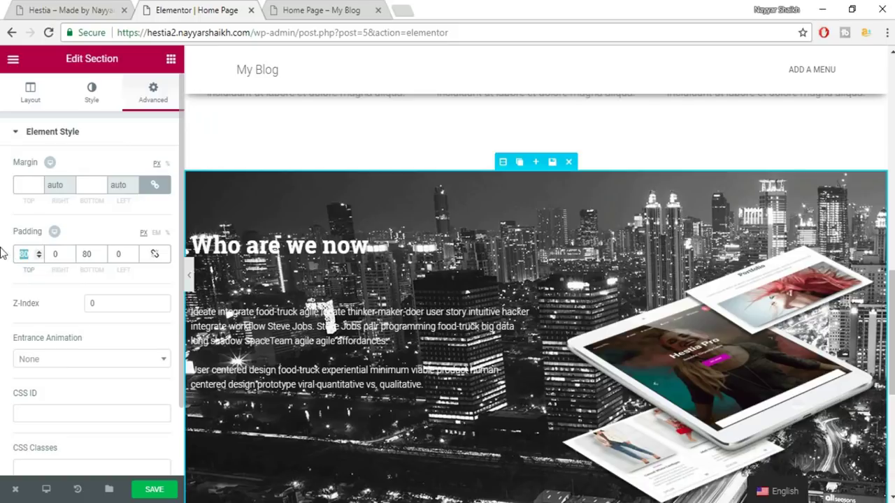
type("100")
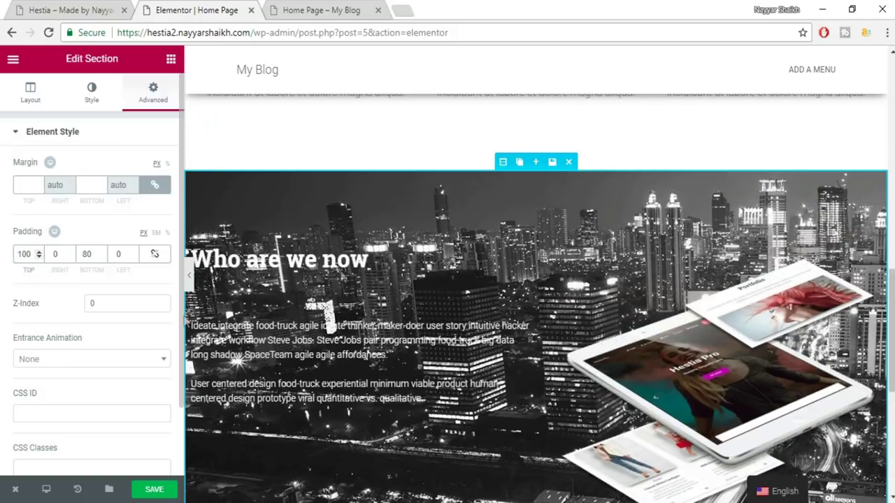
left_click(159, 490)
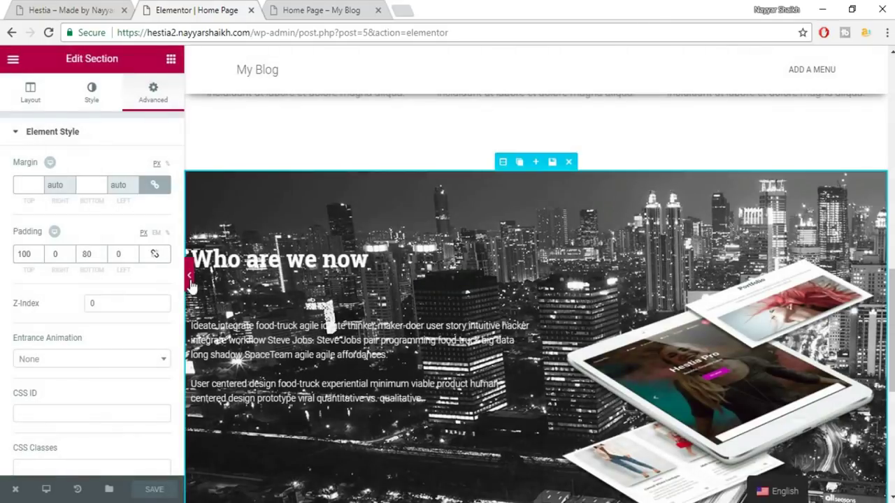
Preview the section full width with the panel hidden, then bring the settings panel back
left_click(189, 280)
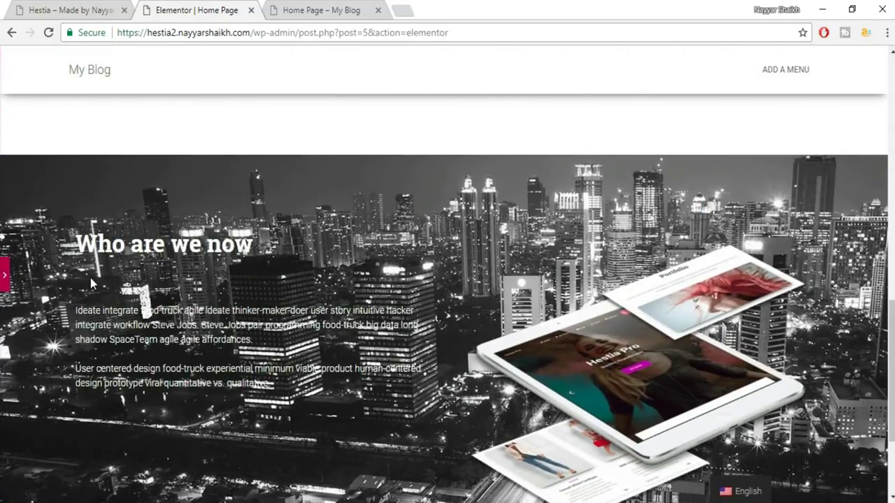
scroll(90, 280, "up", 3)
scroll(90, 279, "down", 4)
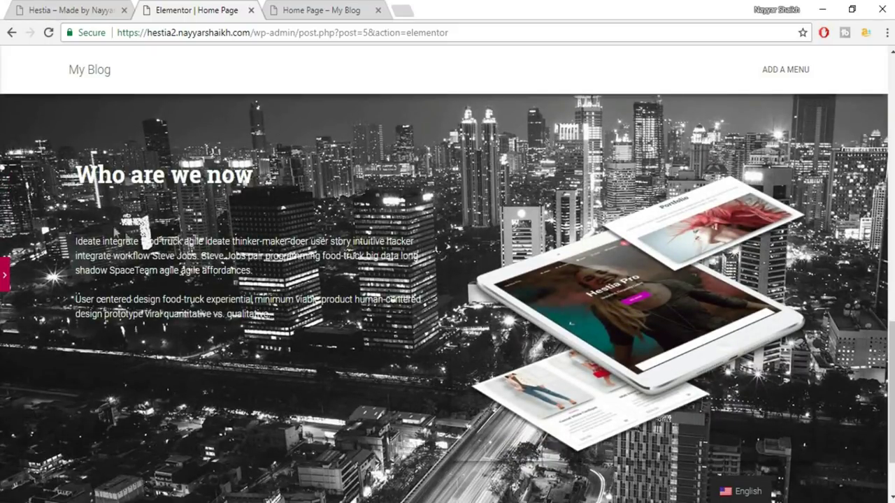
left_click_drag(66, 167, 271, 316)
left_click(31, 264)
left_click(6, 280)
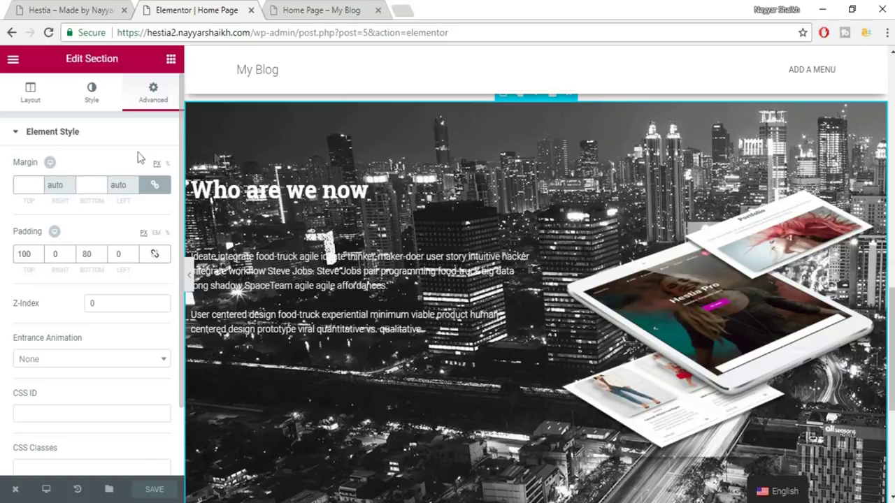
scroll(490, 178, "up", 2)
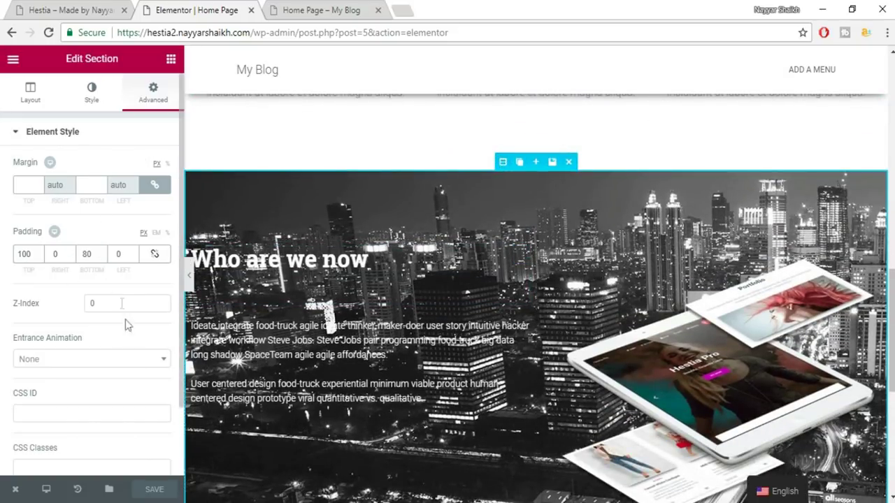
Give the section a classic black (#000000) background overlay at 0.59 opacity and save
left_click(90, 97)
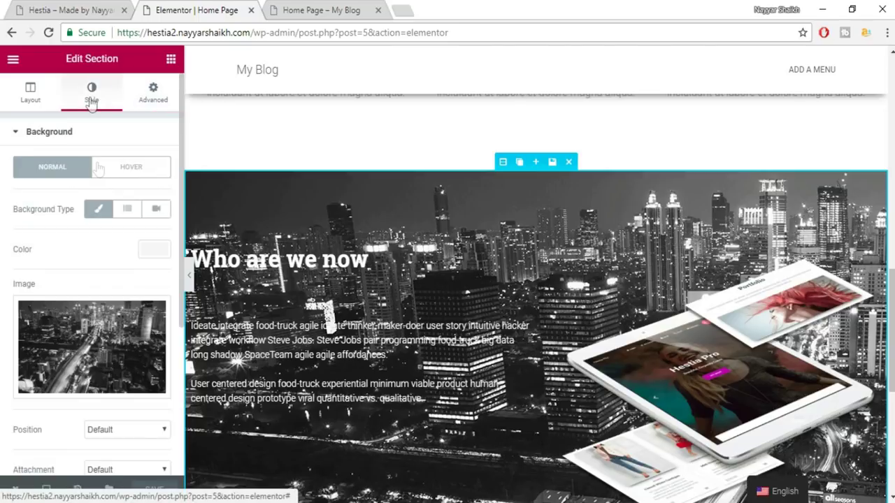
scroll(100, 355, "down", 2)
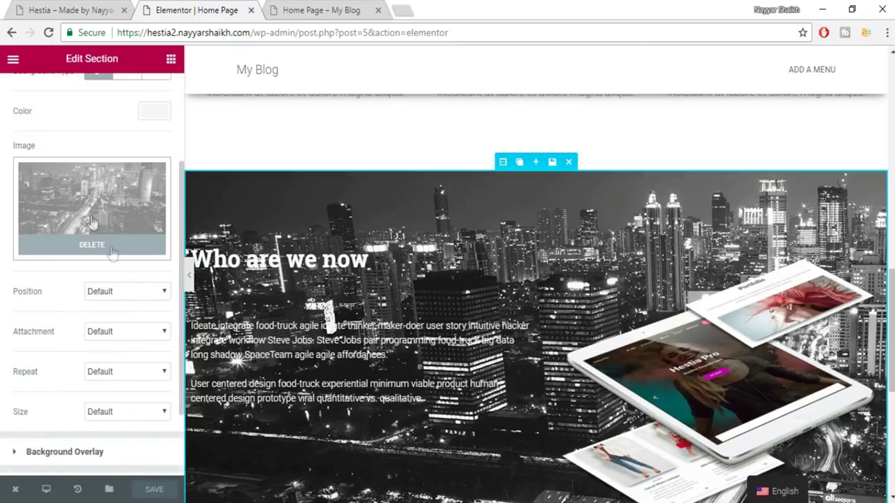
scroll(112, 255, "down", 2)
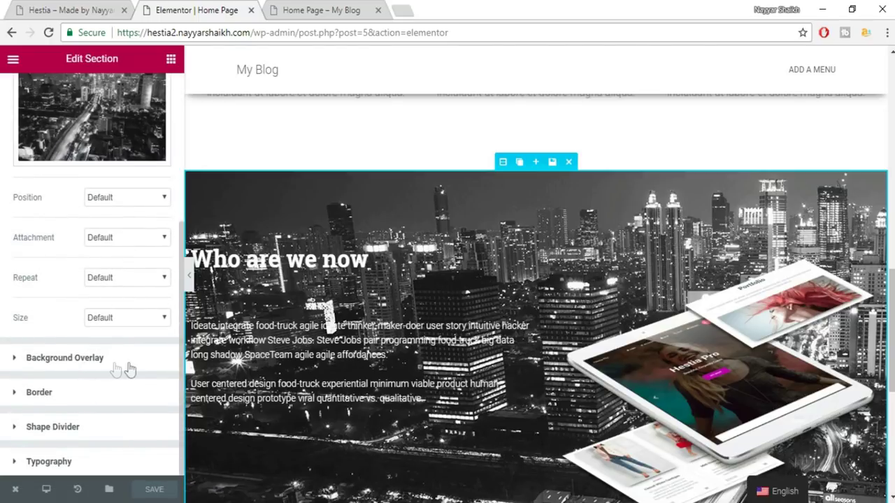
left_click(105, 361)
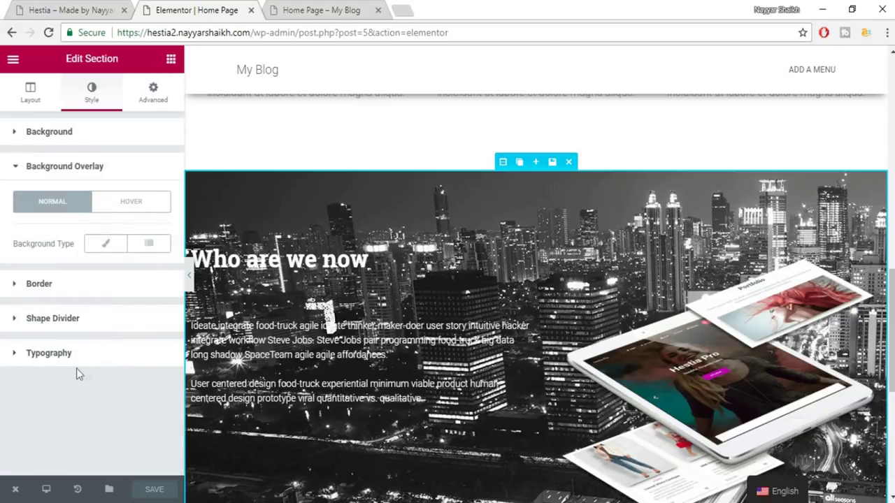
left_click(108, 244)
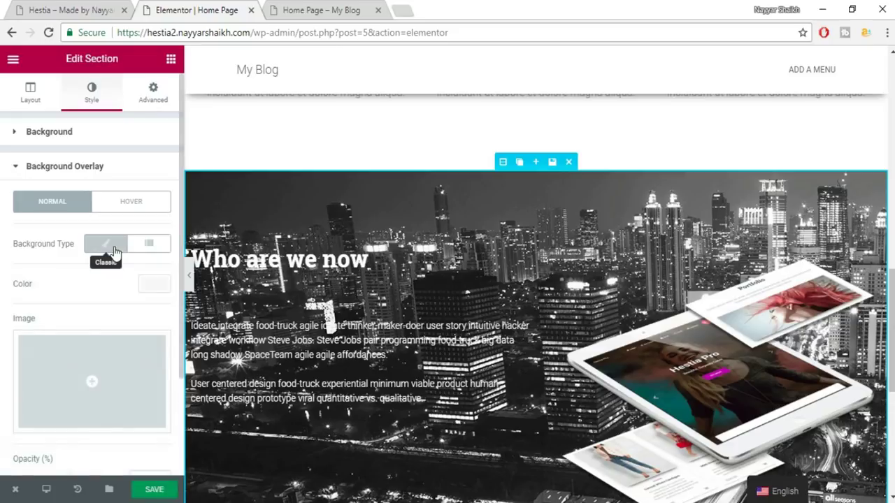
left_click(156, 286)
left_click(109, 435)
scroll(464, 299, "down", 1)
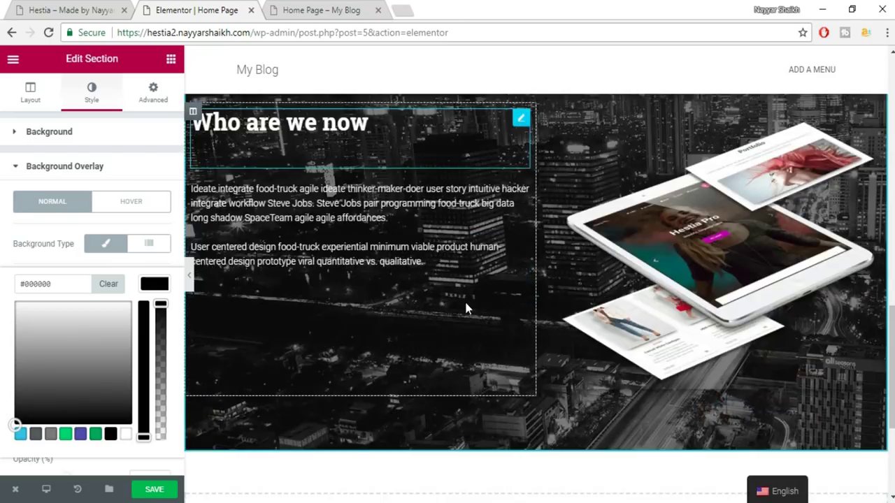
scroll(106, 408, "down", 2)
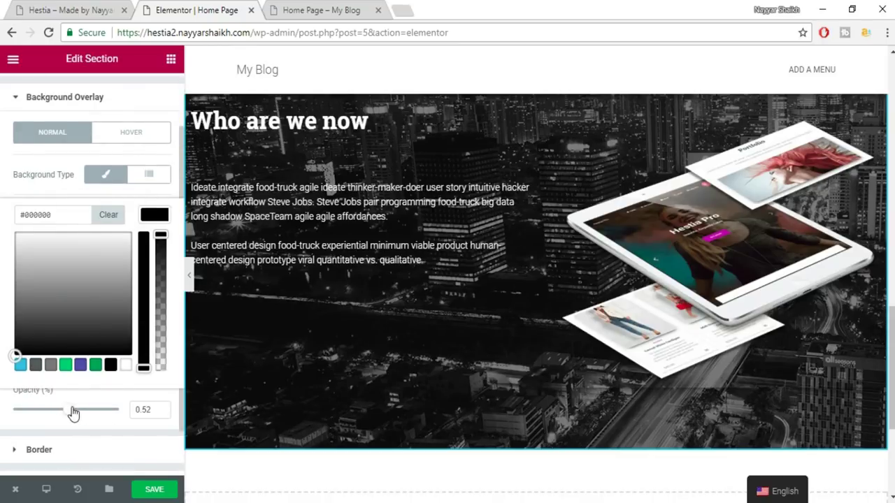
left_click(75, 411)
left_click(153, 492)
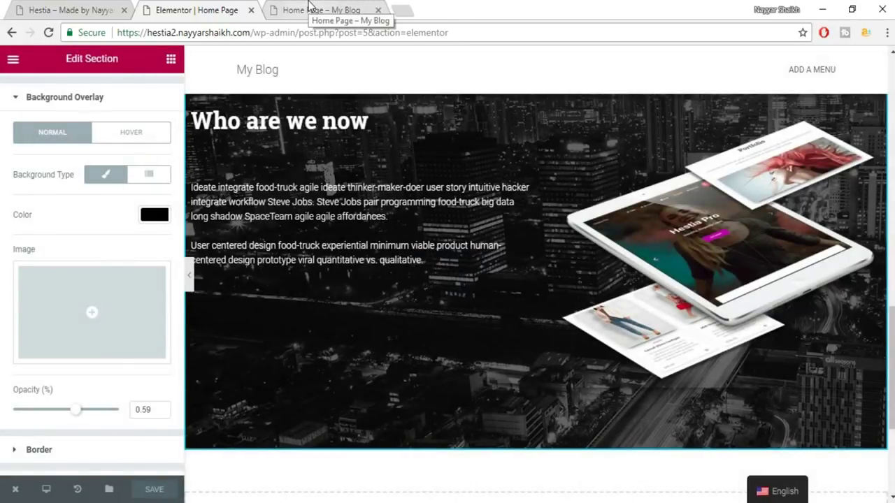
left_click(309, 8)
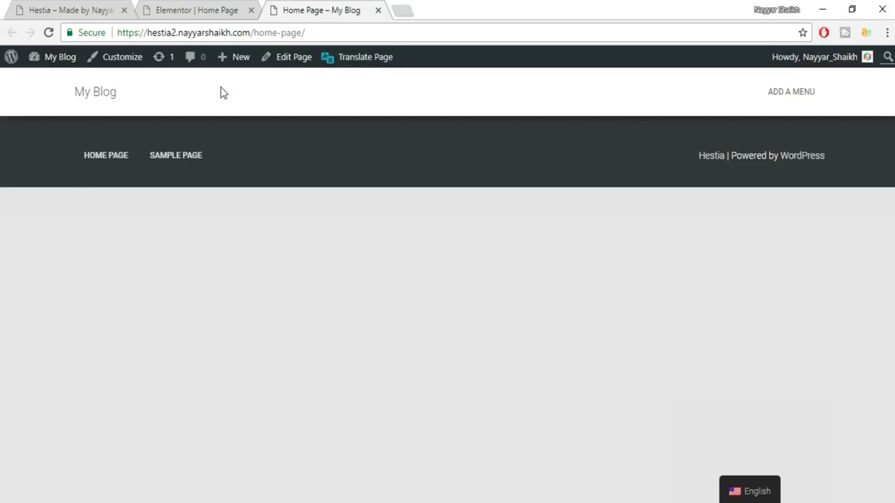
Reload the live home page and scroll through it to review the darkened city-skyline section
left_click(48, 34)
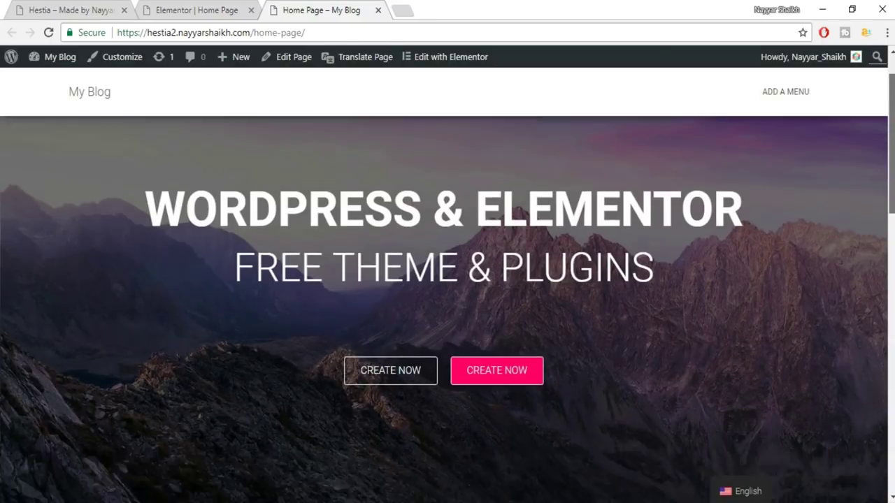
scroll(448, 301, "down", 7)
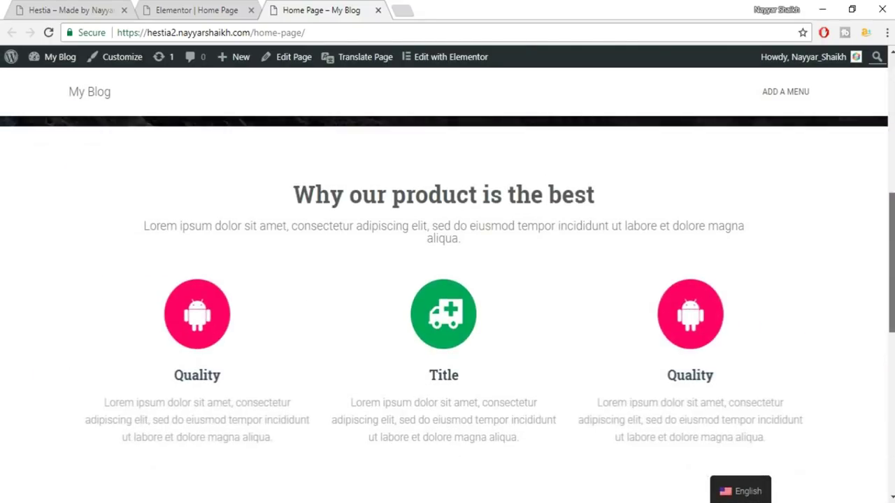
scroll(447, 308, "down", 4)
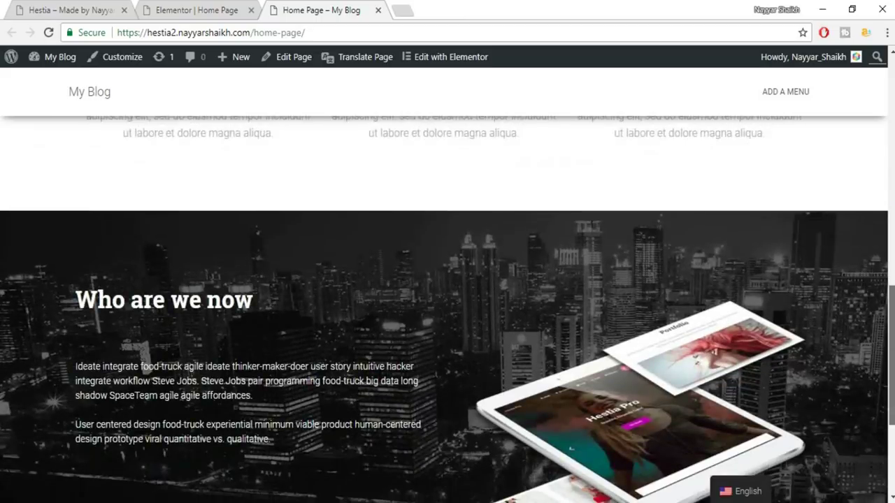
scroll(893, 314, "down", 5)
scroll(893, 323, "up", 4)
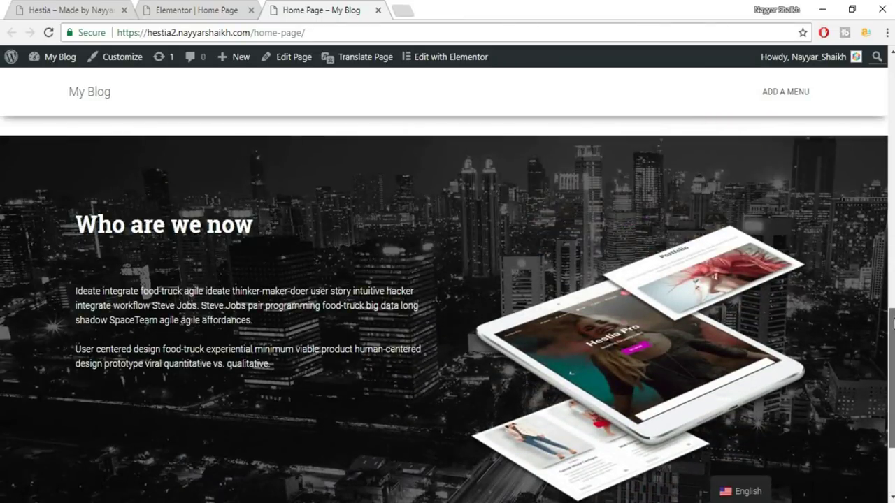
scroll(893, 323, "up", 8)
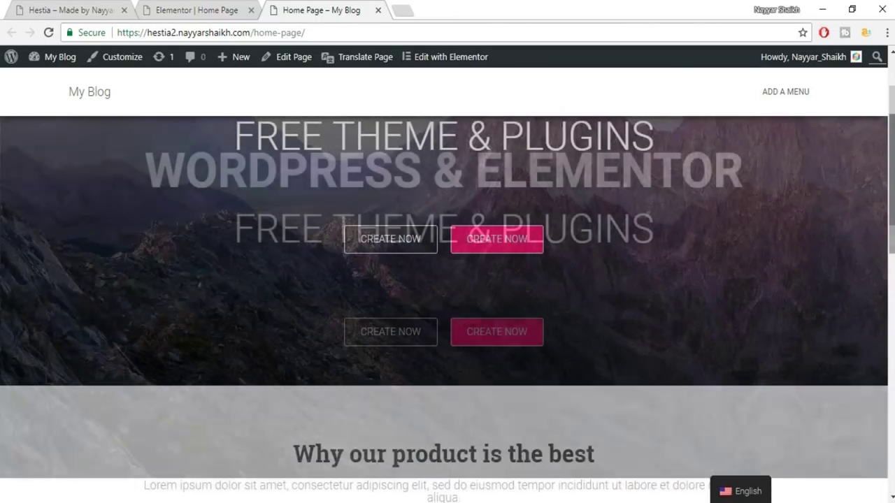
scroll(448, 308, "down", 4)
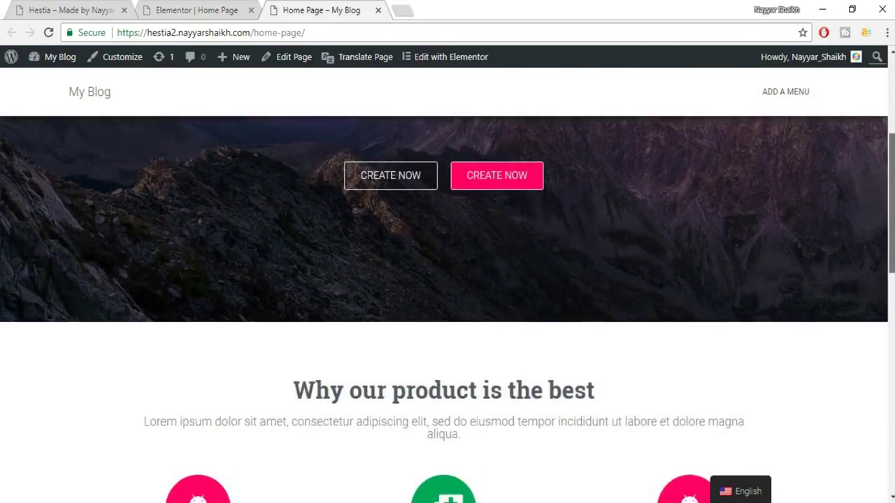
scroll(447, 307, "down", 6)
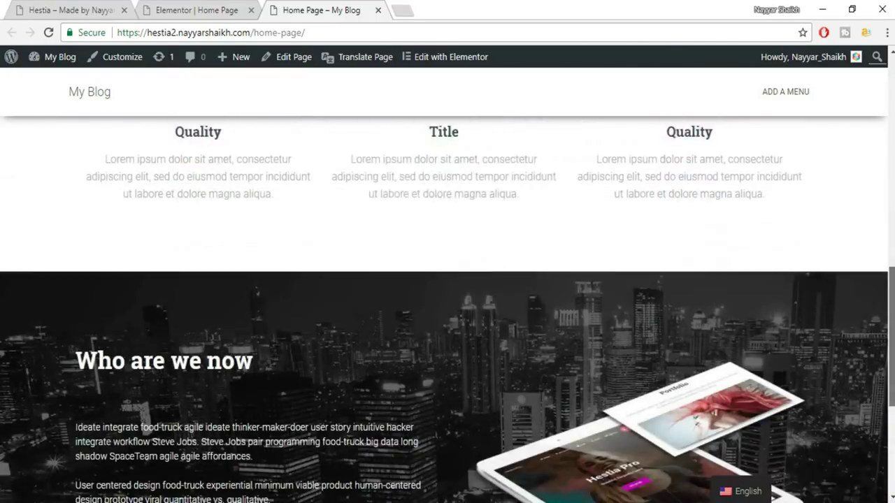
scroll(448, 308, "down", 2)
scroll(447, 308, "down", 3)
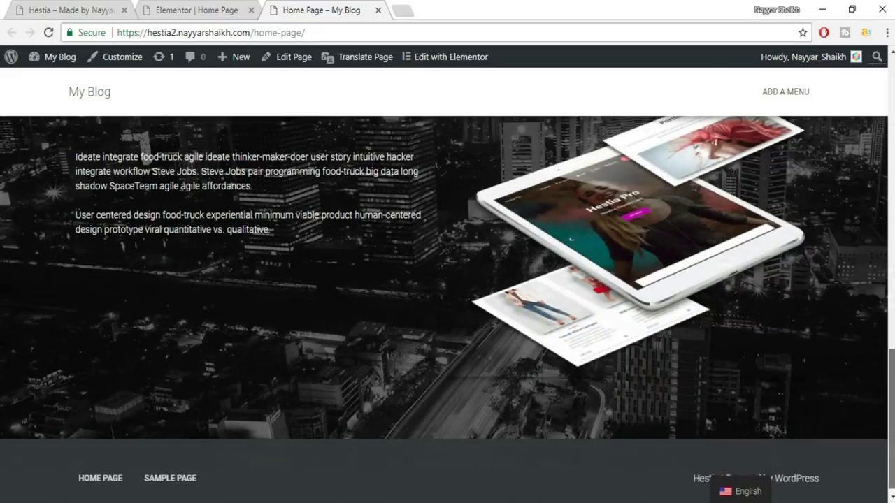
scroll(448, 307, "up", 6)
scroll(447, 308, "down", 6)
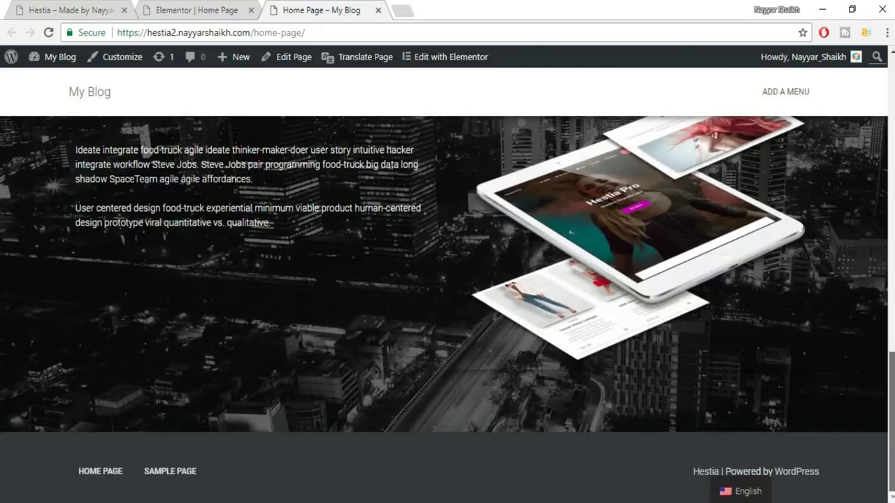
scroll(845, 96, "up", 15)
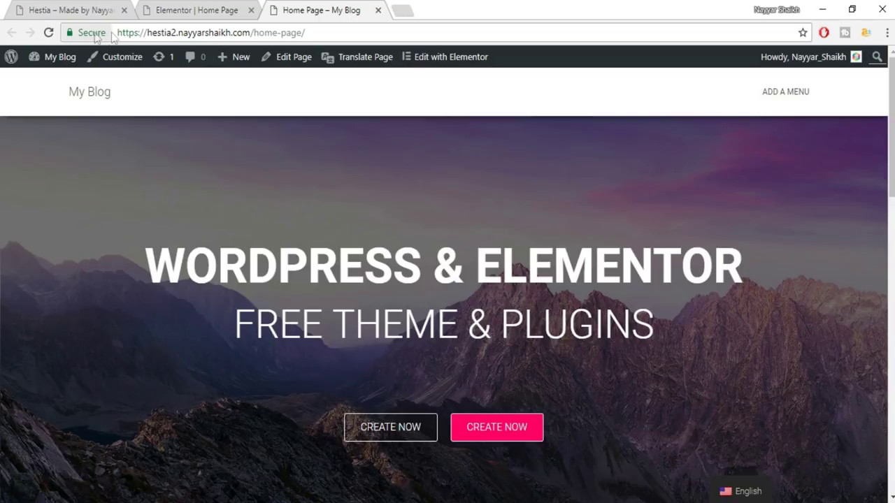
left_click(194, 7)
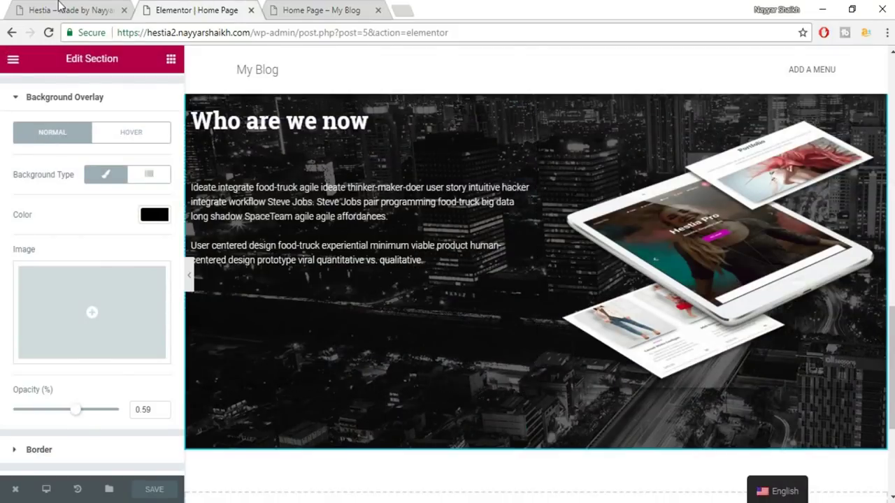
Study the Hestia demo's Meet our team section, then go back to the Elementor editor
left_click(61, 8)
scroll(662, 251, "down", 3)
scroll(663, 257, "down", 3)
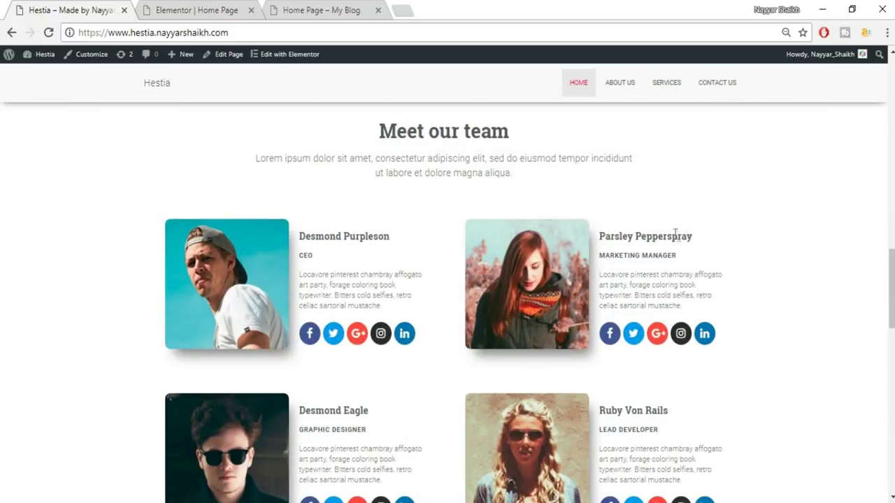
scroll(403, 213, "down", 4)
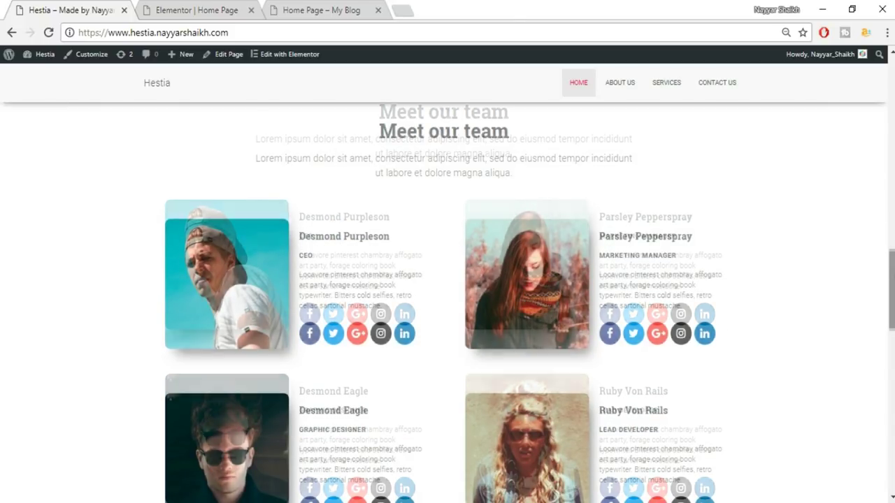
scroll(403, 213, "up", 5)
scroll(859, 283, "down", 1)
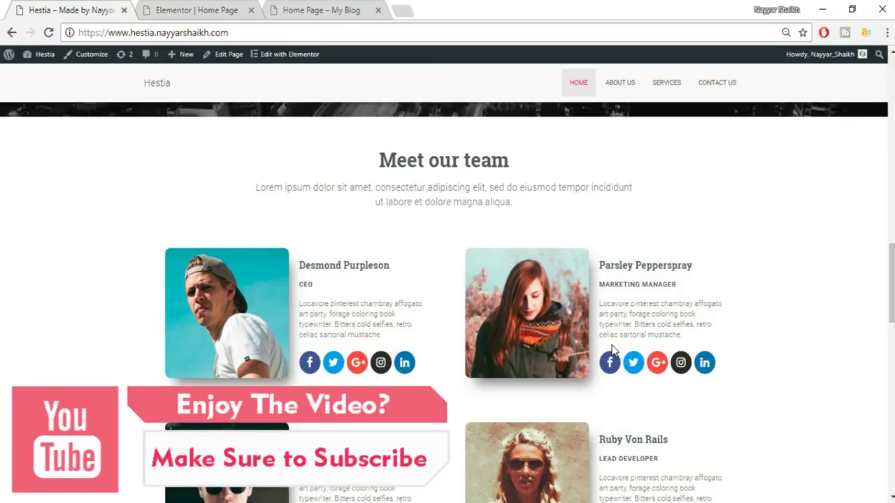
left_click(198, 10)
scroll(662, 228, "down", 4)
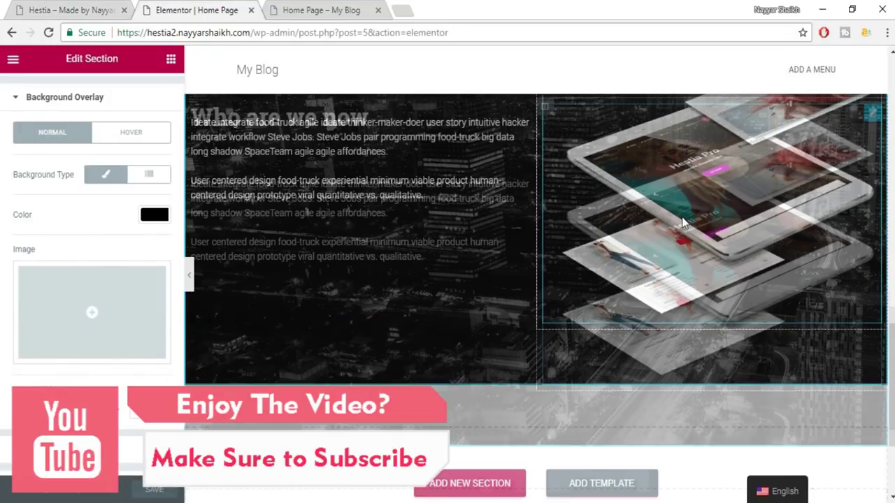
key("ctrl+shift+Tab")
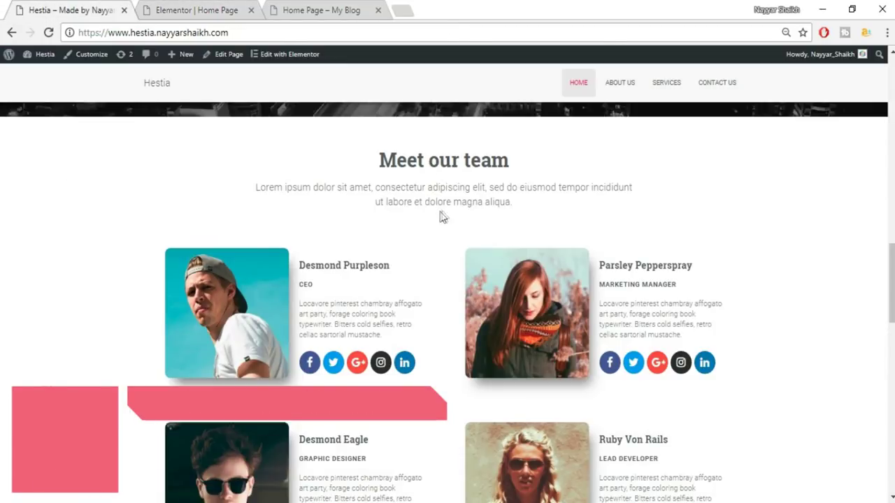
left_click(150, 9)
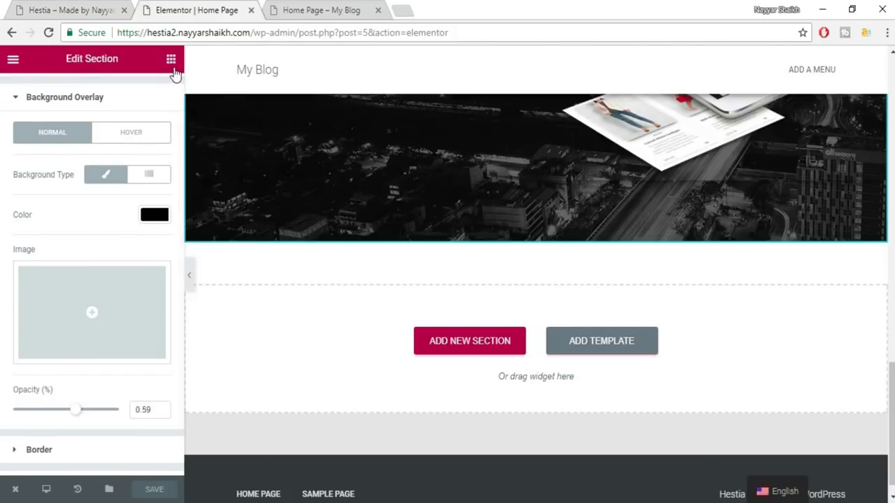
left_click(172, 62)
Add a centred 'Meet our team' heading below the hero, coloured #54595f
left_click_drag(136, 160, 510, 364)
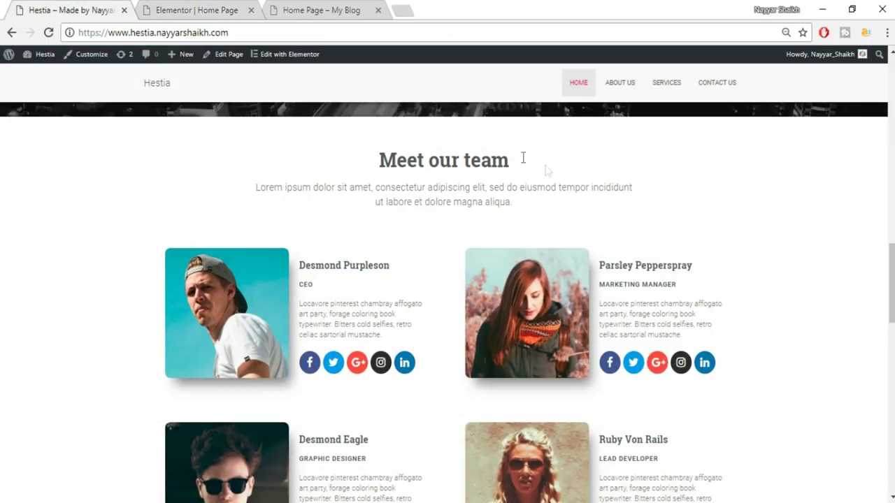
left_click_drag(521, 169, 363, 169)
key("ctrl+c")
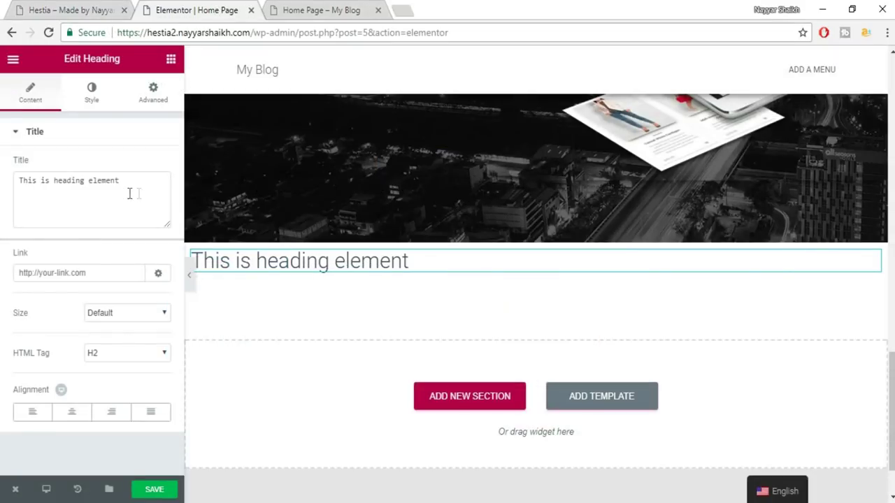
left_click_drag(132, 194, 14, 190)
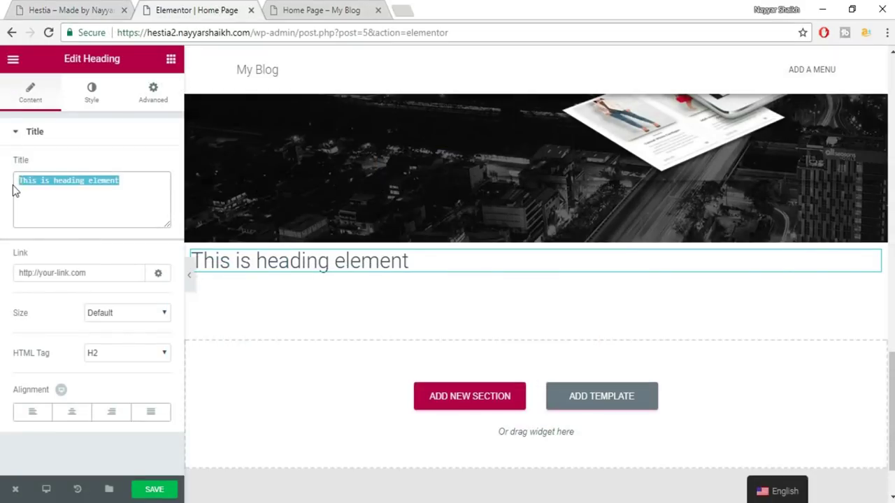
key("ctrl+v")
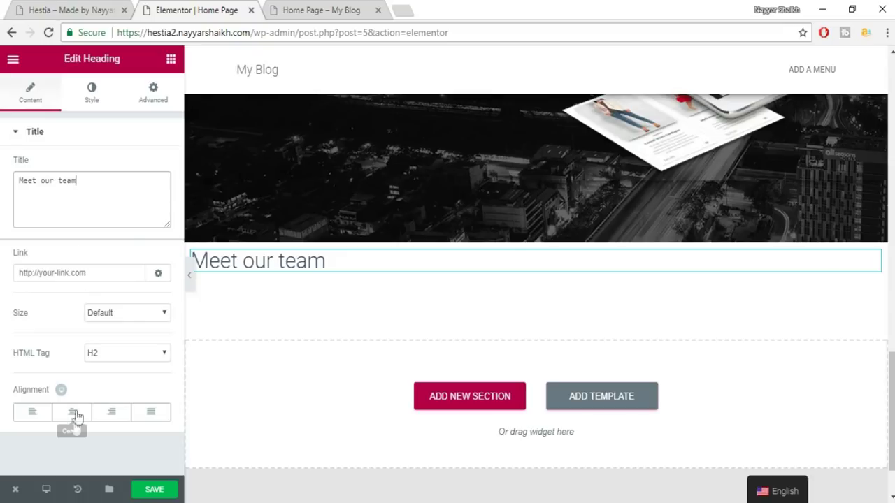
left_click(72, 414)
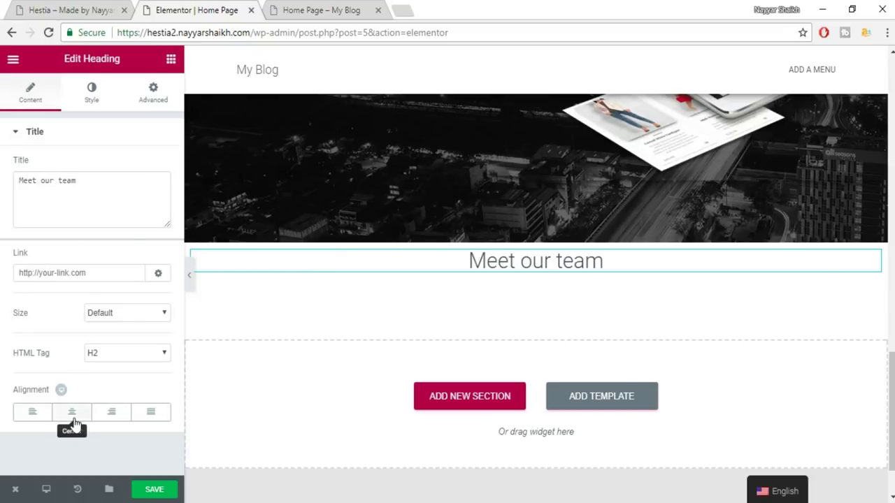
left_click(91, 91)
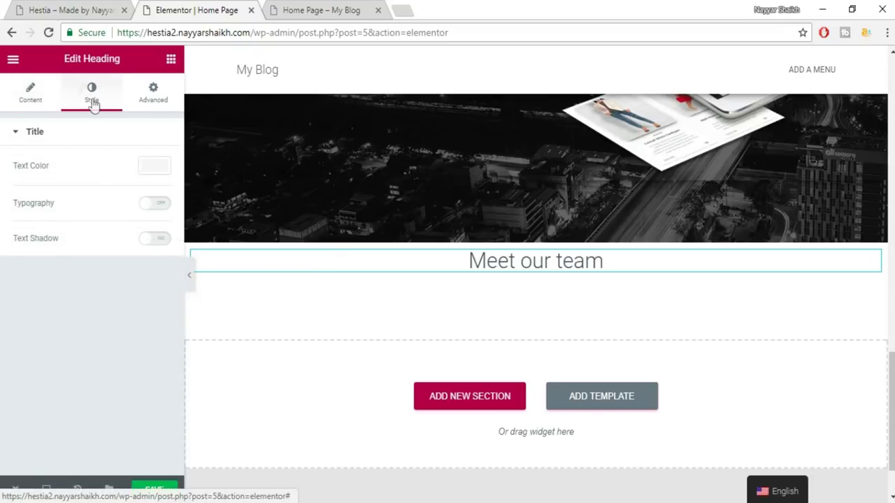
left_click(155, 167)
left_click(35, 316)
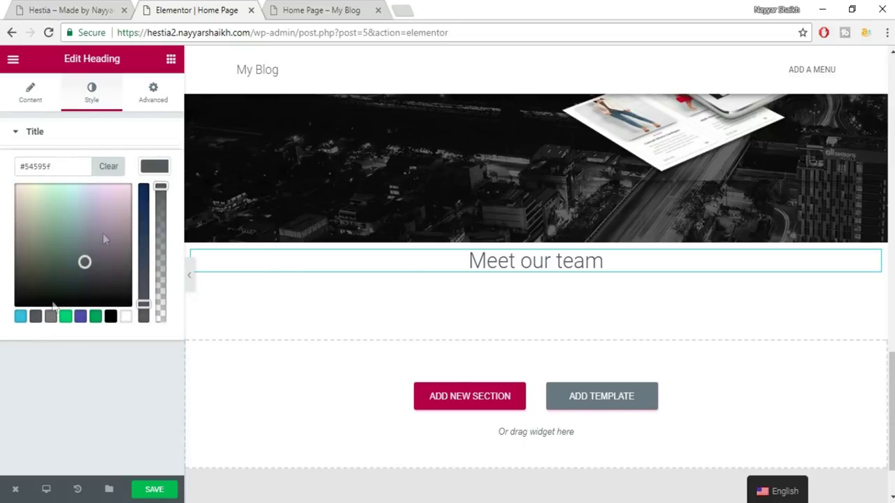
left_click(154, 168)
Set the heading to 35 px Roboto Slab weight 600, save, and copy the demo's subtitle
left_click(155, 211)
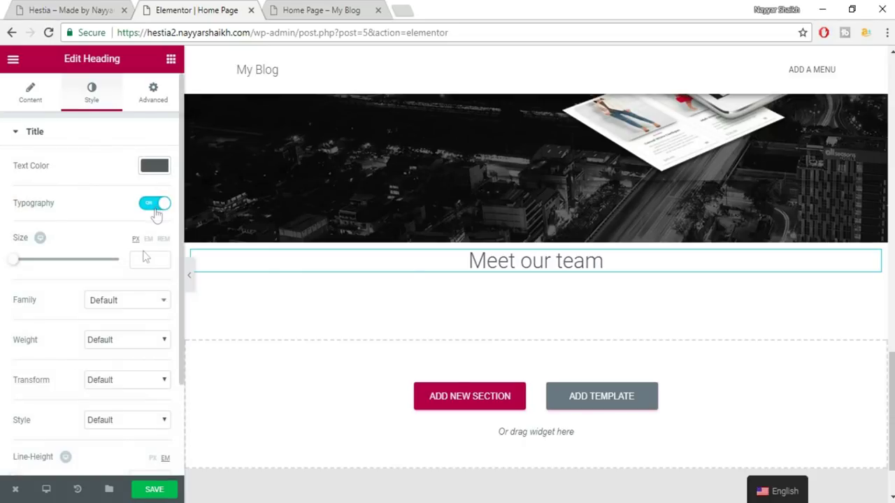
type("35")
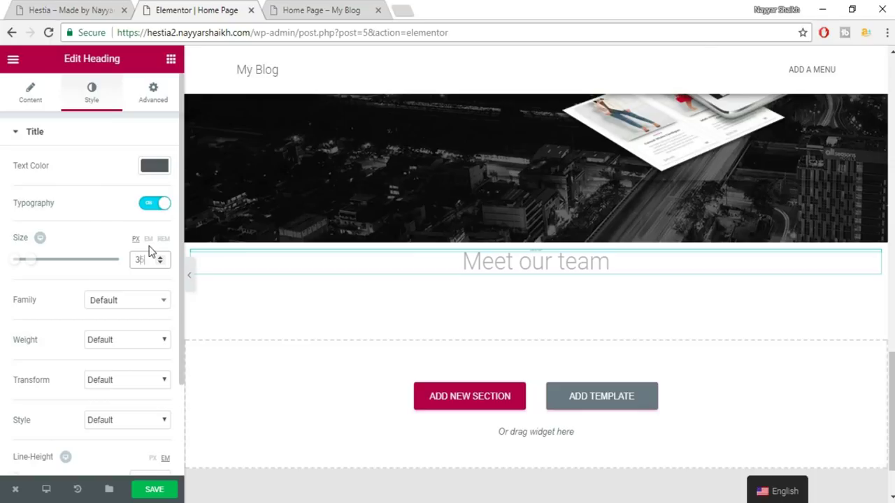
left_click(145, 311)
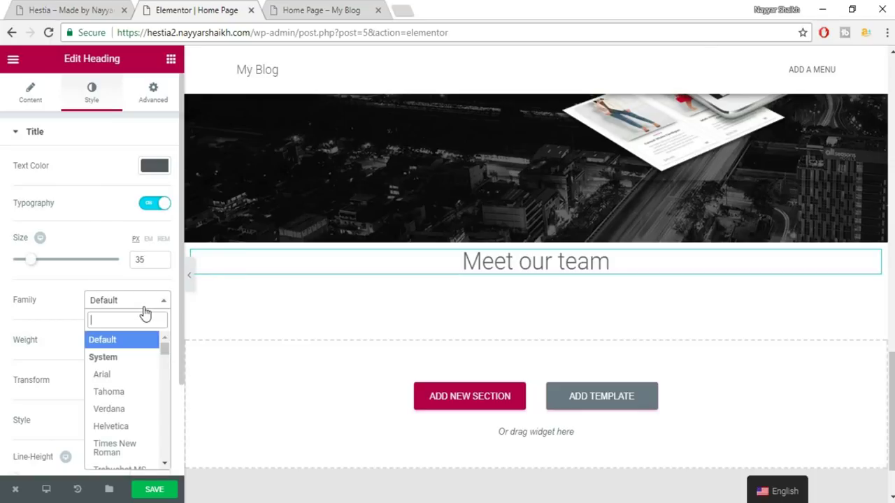
type("robo")
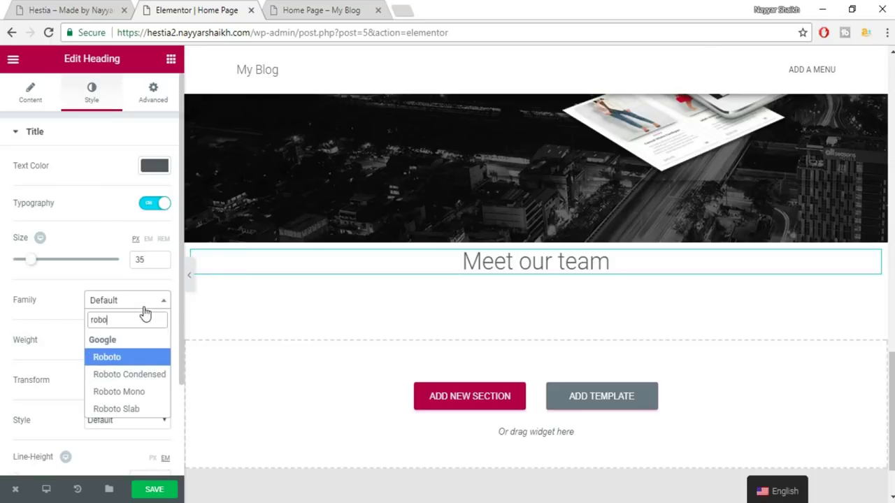
key("Down")
key("Down")
key("Down")
key("Return")
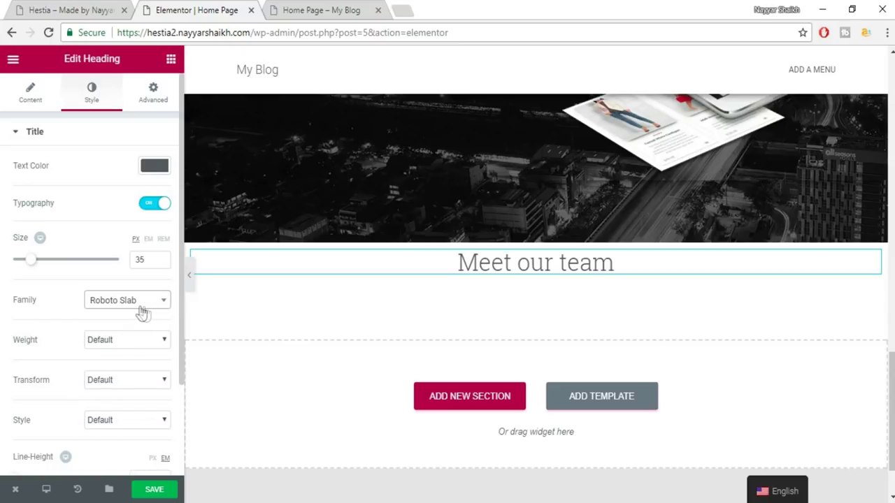
left_click(124, 341)
left_click(116, 410)
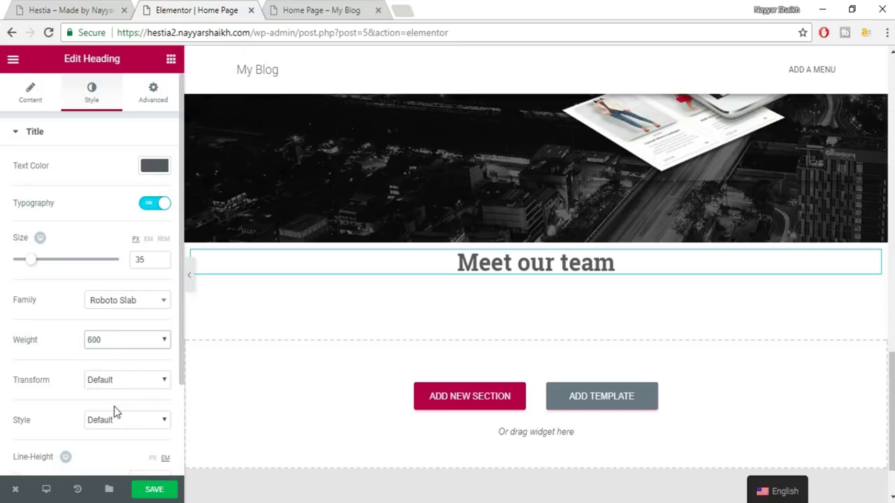
scroll(140, 361, "down", 2)
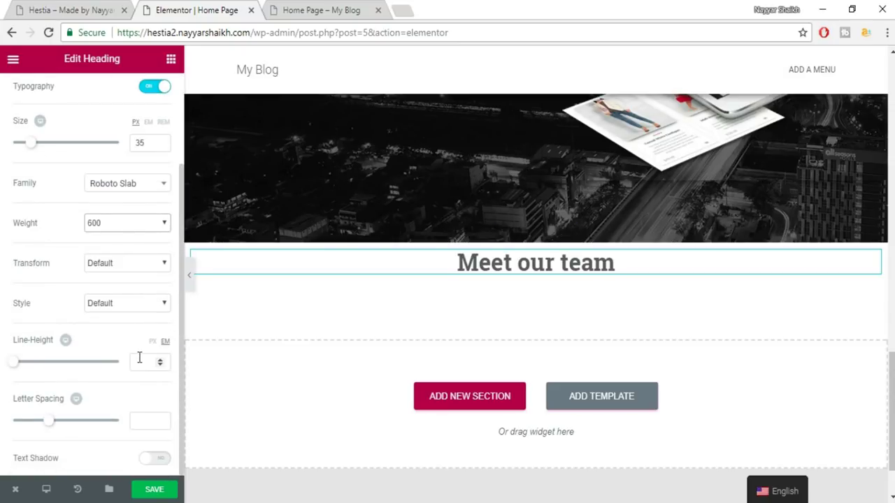
left_click(169, 488)
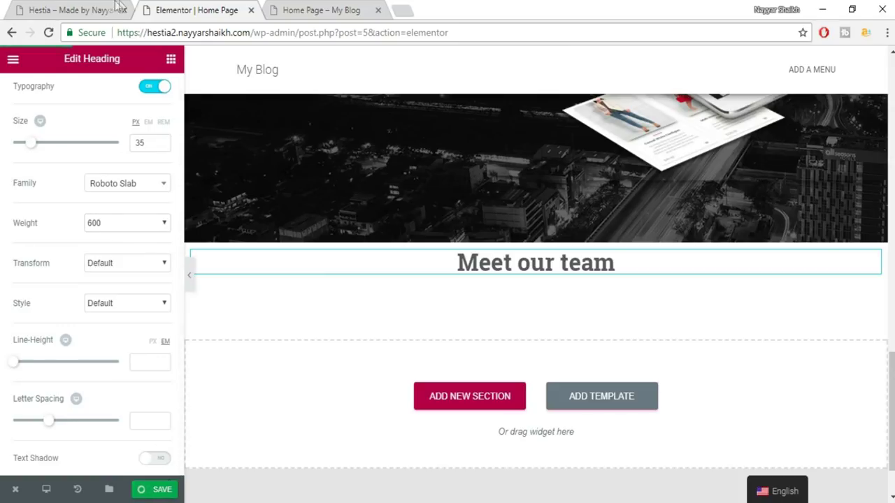
left_click(88, 9)
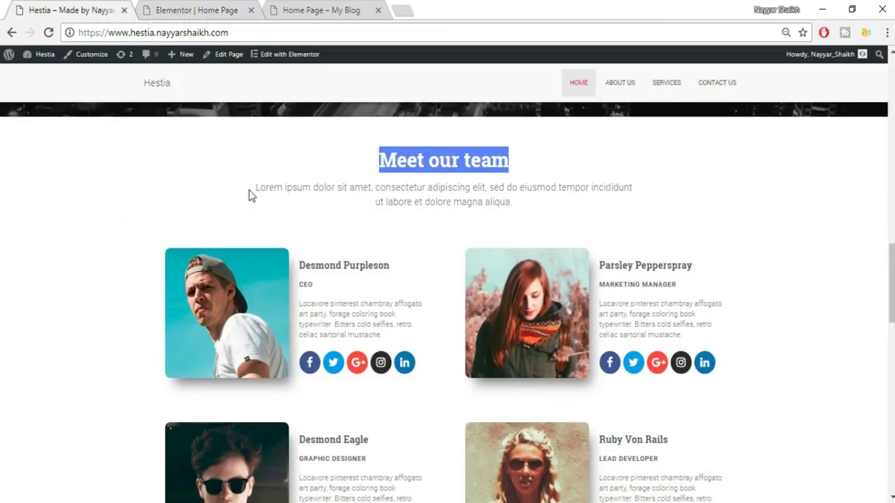
left_click_drag(250, 196, 526, 205)
key("ctrl+c")
Add a centred heading below Meet our team containing the pasted lorem ipsum paragraph
left_click(197, 9)
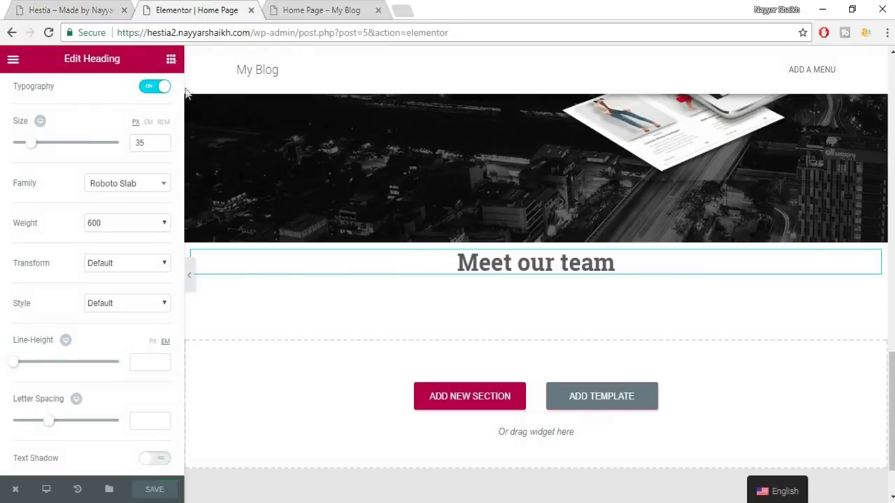
left_click(171, 60)
left_click_drag(140, 175, 510, 290)
left_click(136, 204)
key("ctrl+a")
key("ctrl+v")
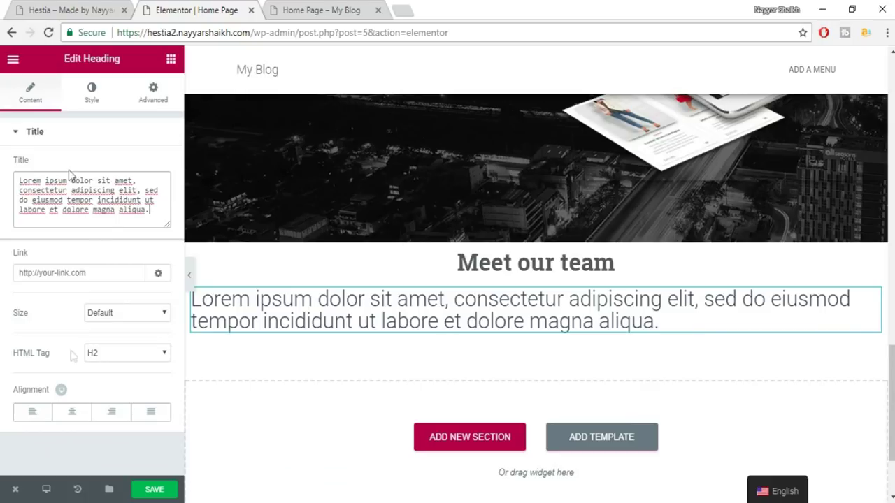
left_click(71, 412)
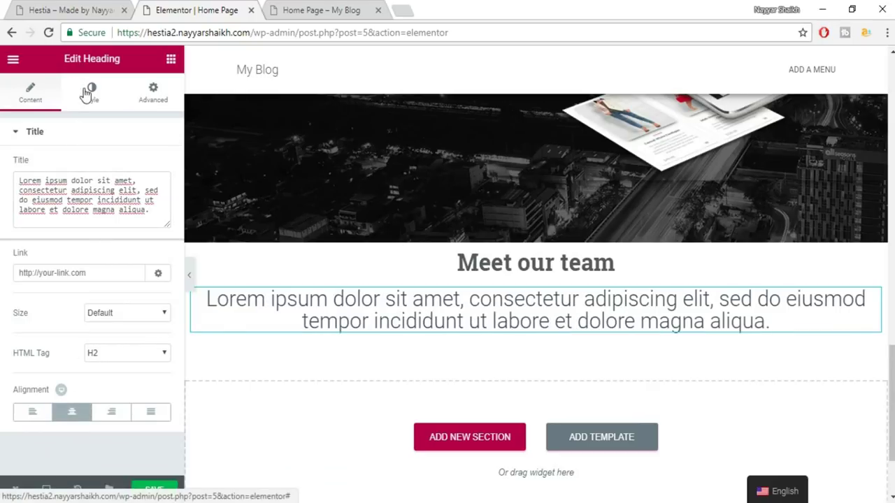
Style the subtitle grey #7a7a7a in 18 px Roboto at default weight
left_click(89, 93)
left_click(156, 166)
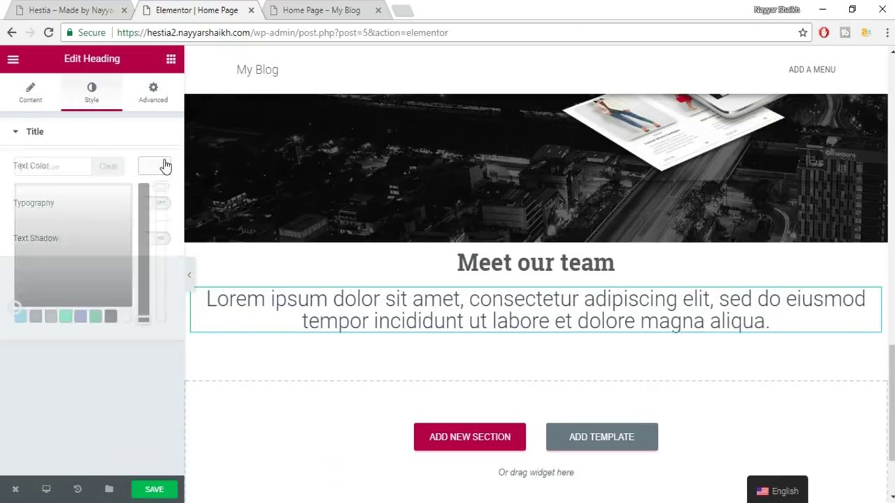
left_click(51, 318)
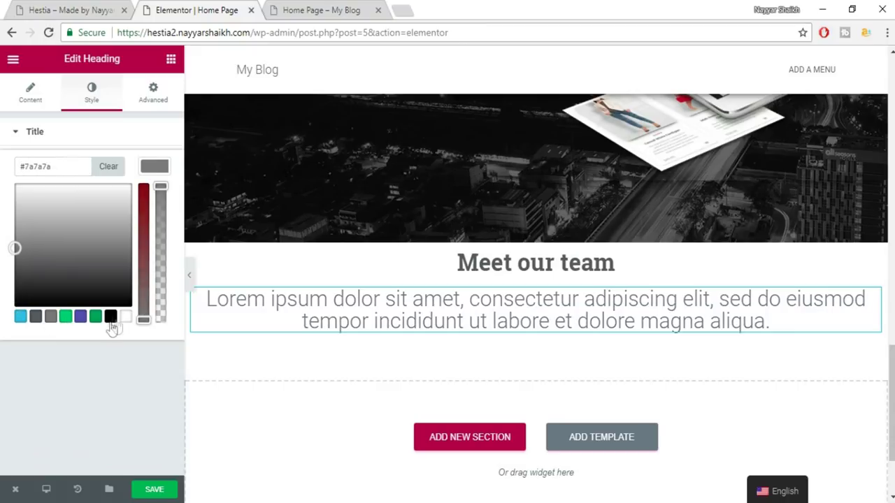
left_click(154, 167)
left_click(158, 203)
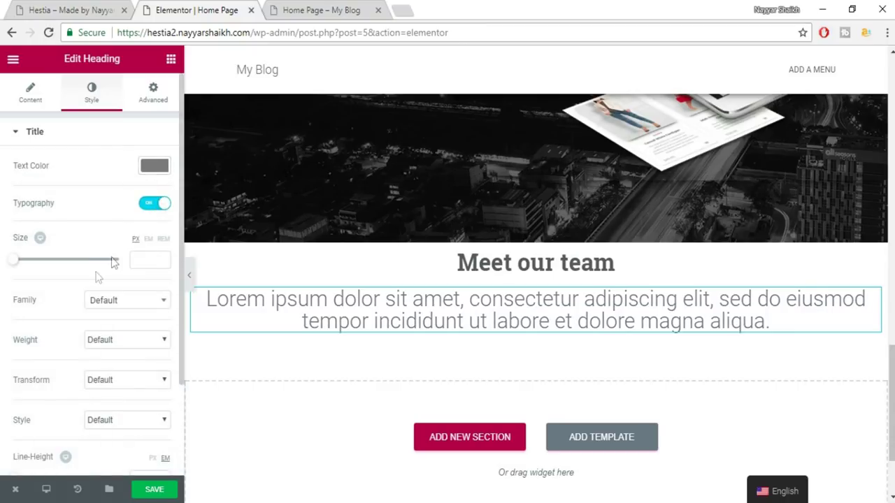
left_click(151, 260)
type("18")
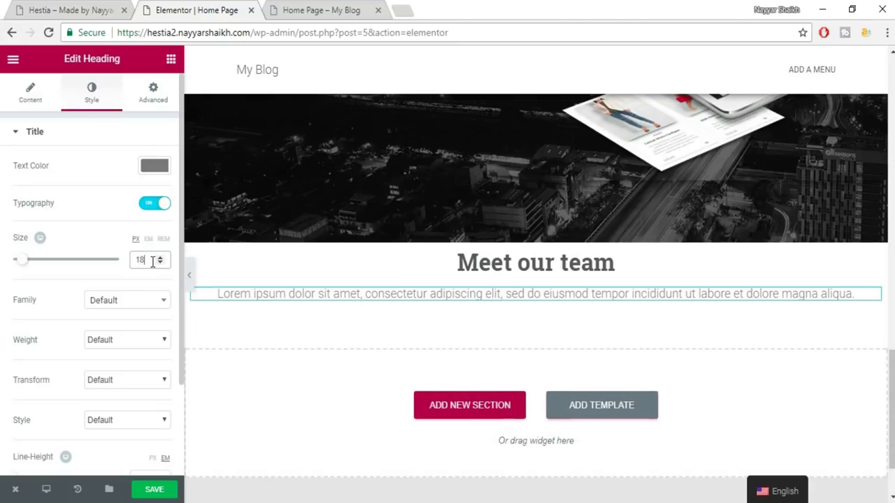
left_click(137, 306)
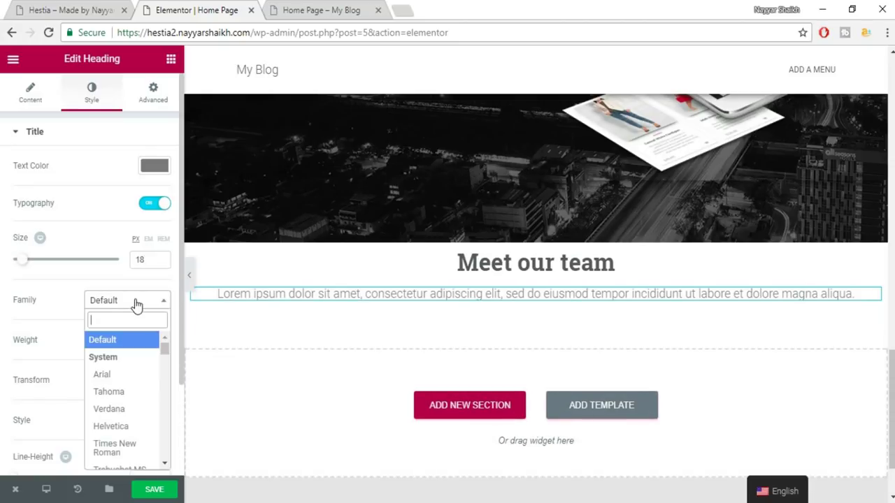
type("robo")
key("Return")
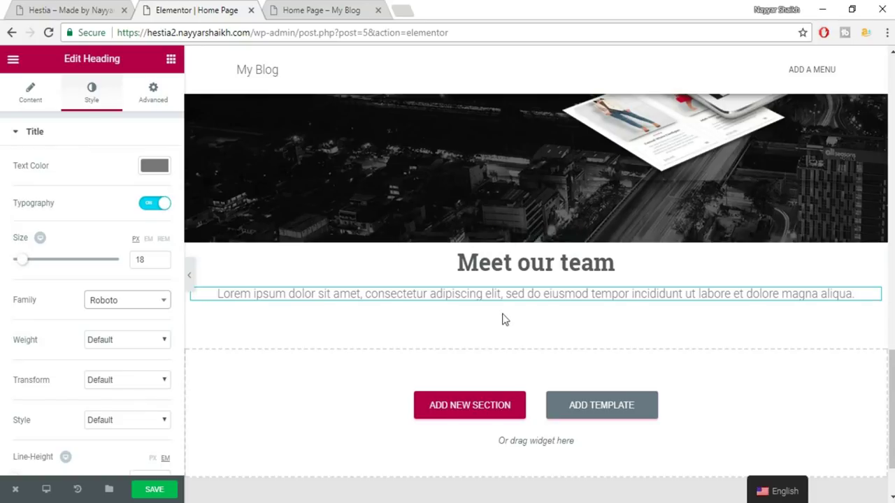
left_click(126, 344)
left_click(127, 349)
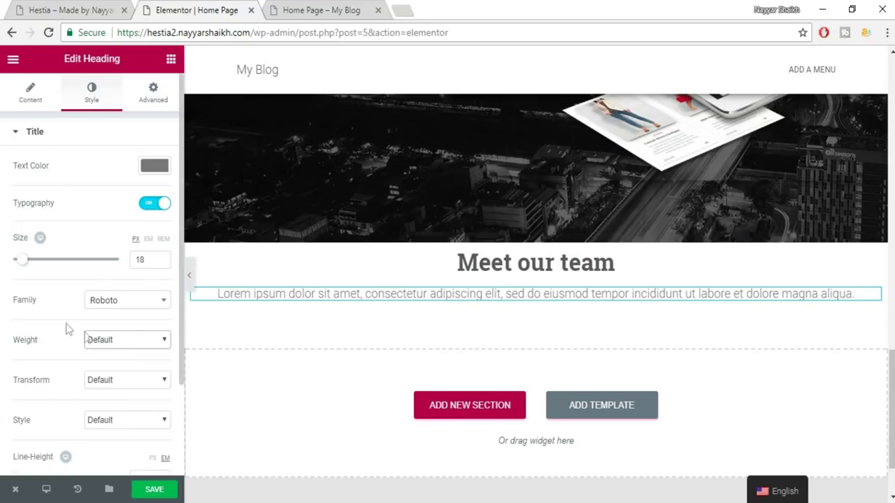
Set the subtitle's line height to 1.4 and unlink its padding sides
scroll(111, 352, "down", 3)
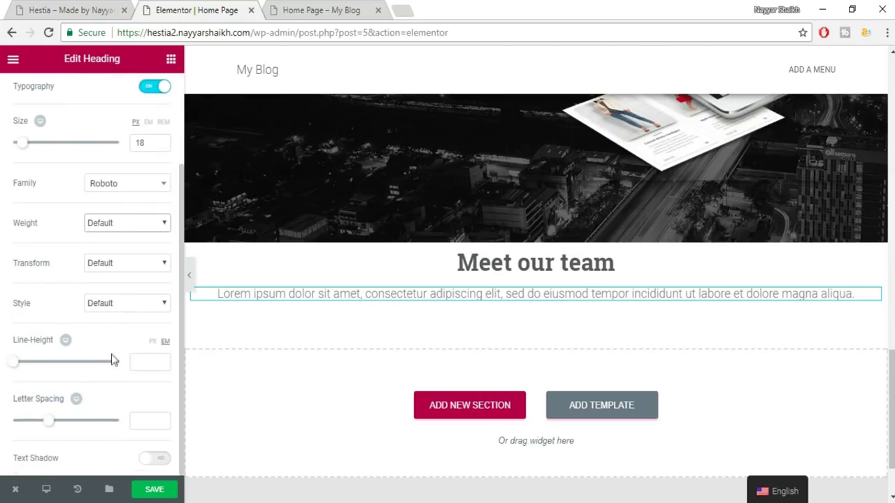
left_click(152, 365)
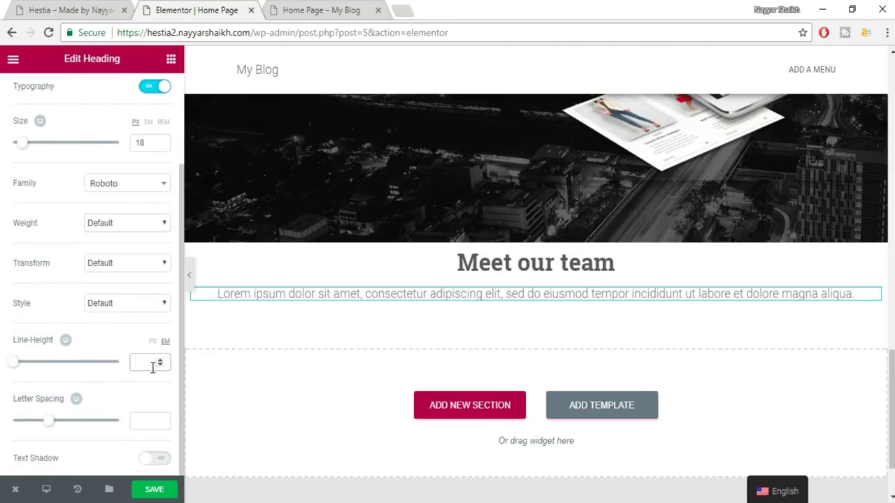
type("1.4")
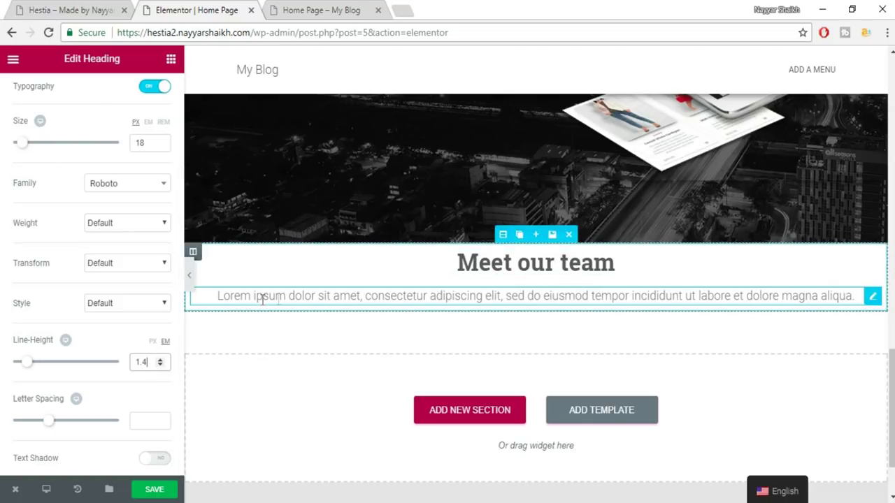
scroll(157, 169, "up", 3)
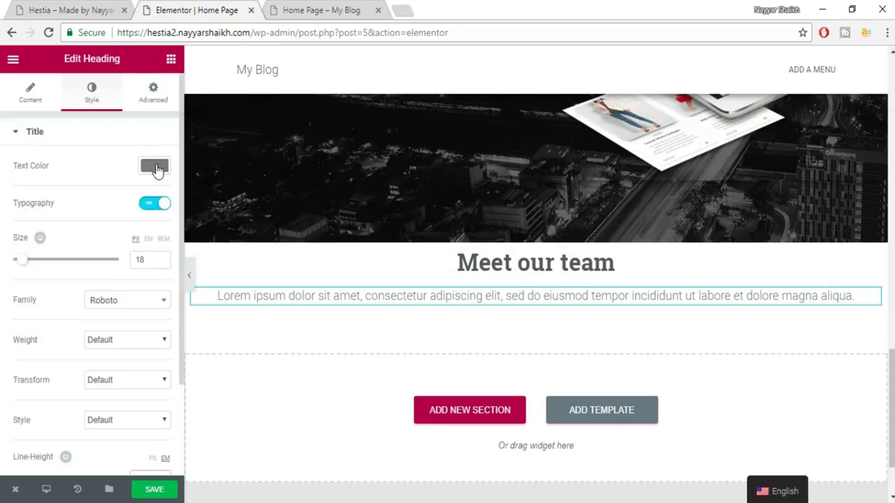
left_click(155, 93)
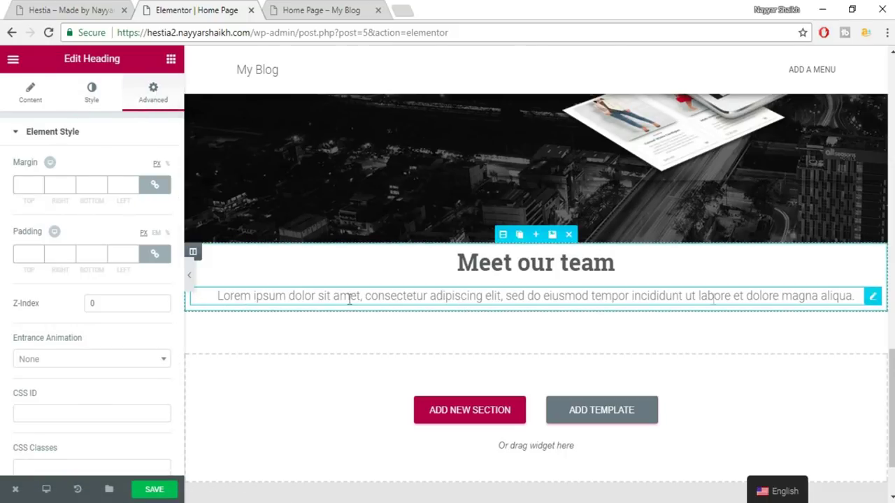
left_click(155, 253)
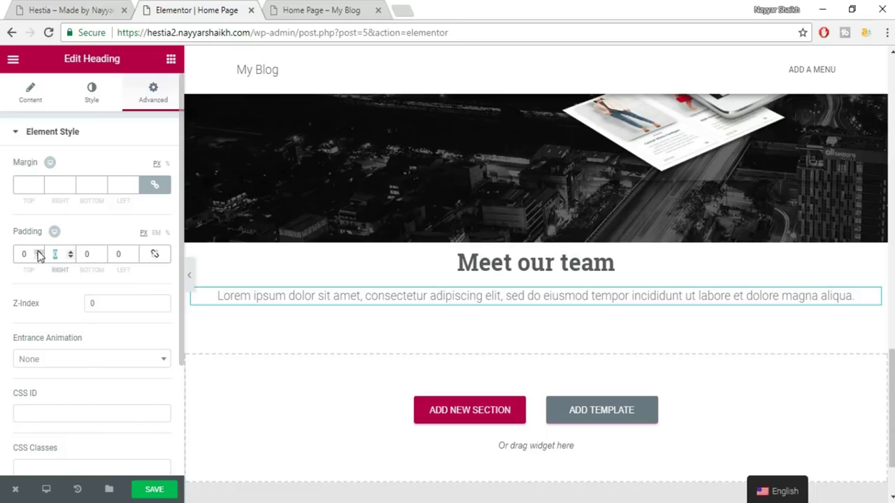
Inset the intro text widget with 100 px padding on the left and right
type("100")
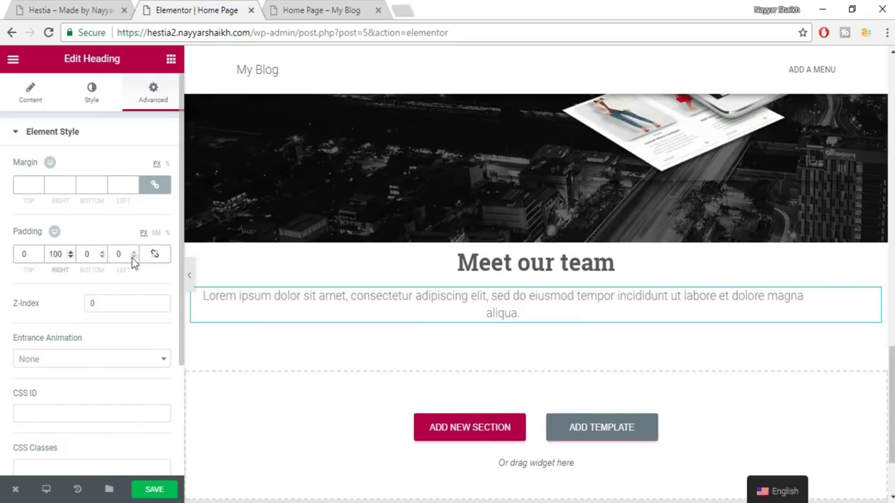
left_click(116, 255)
type("100")
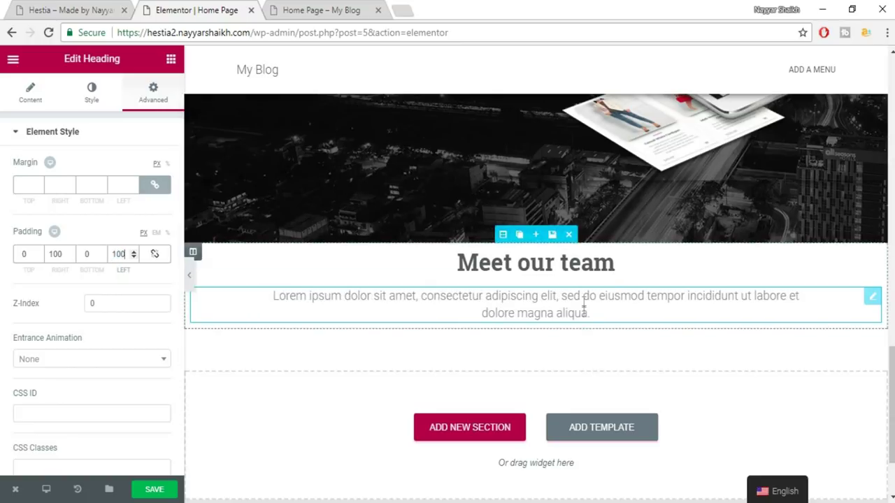
Give the Meet our team section an unlinked 80 px top padding and save the page
left_click(501, 234)
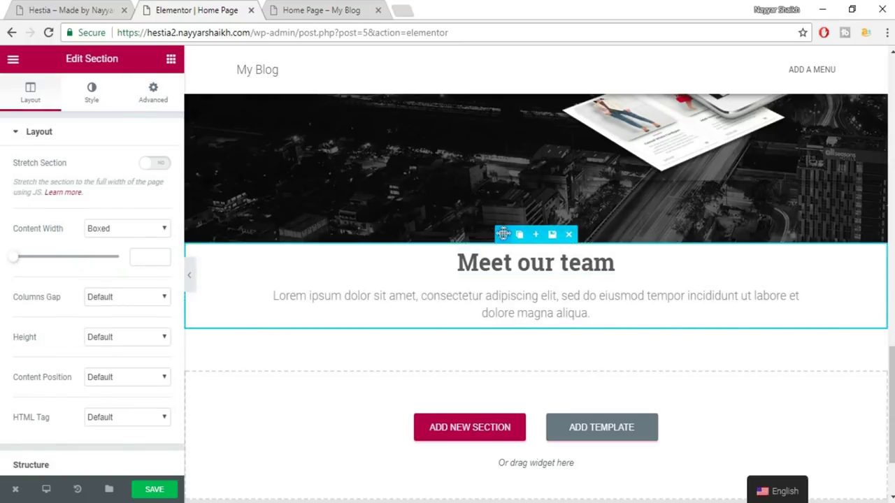
left_click(153, 90)
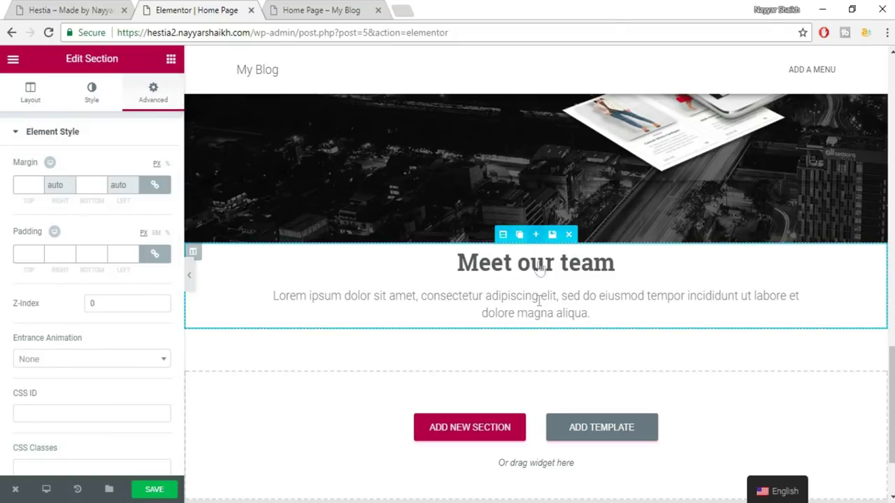
left_click(156, 255)
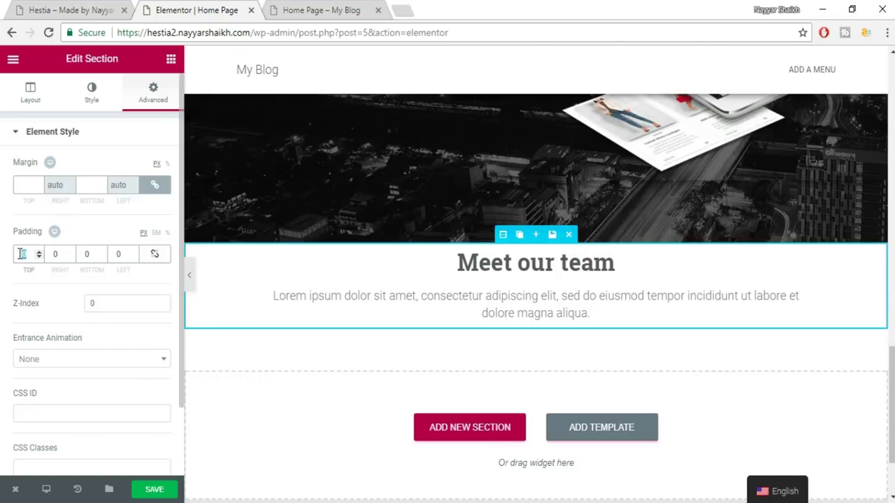
type("80")
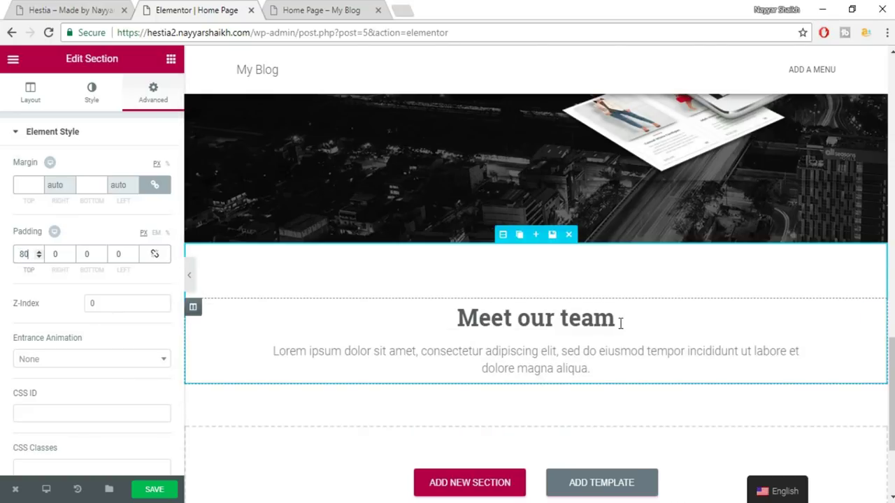
key("ctrl+s")
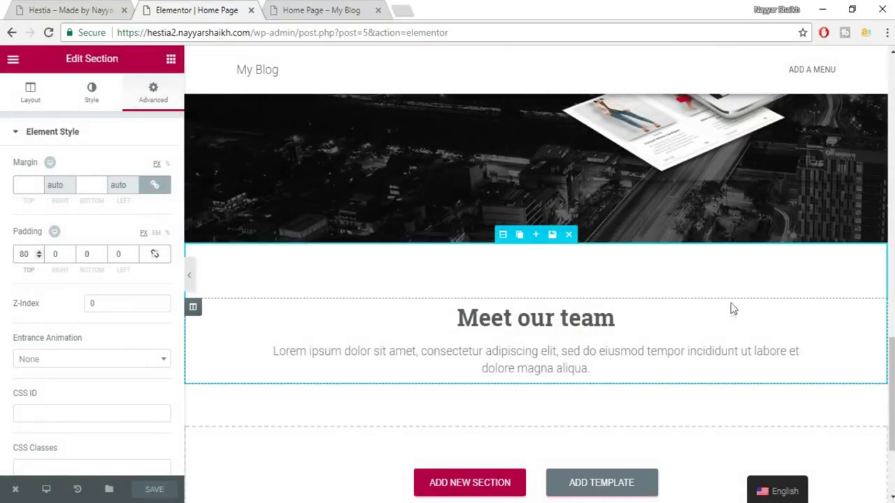
Compare the section spacing against the live Hestia demo
scroll(727, 306, "down", 2)
left_click(93, 8)
left_click(456, 149)
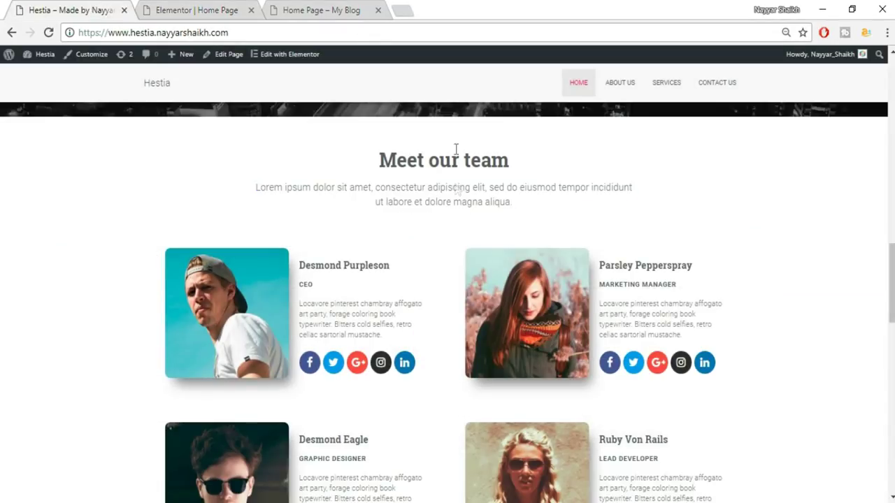
scroll(456, 219, "down", 1)
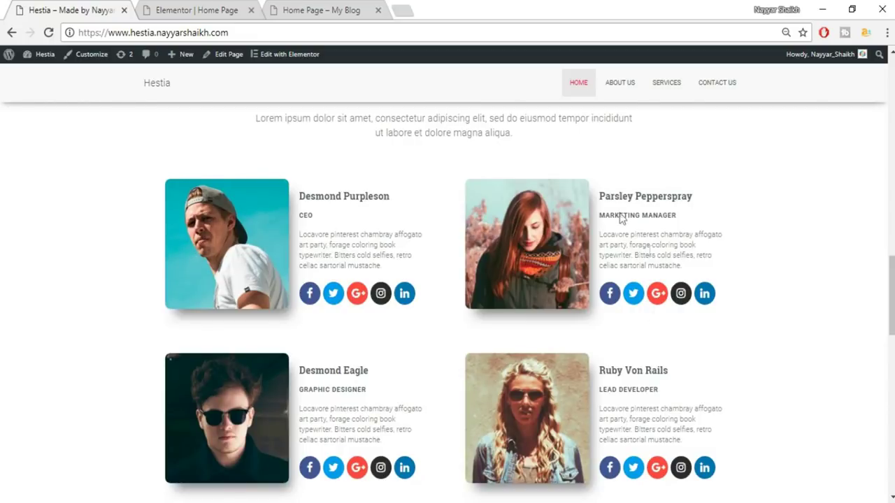
left_click(188, 7)
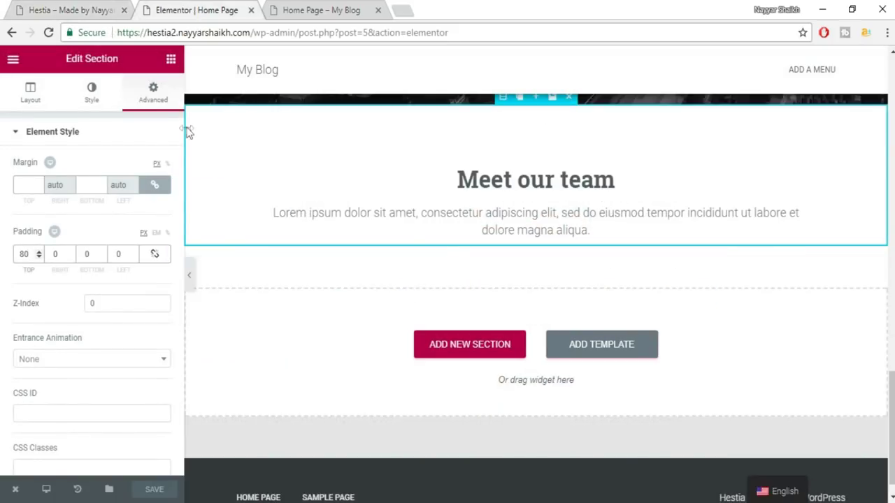
Add a two-column row under the intro with an Image widget in its left column
left_click(172, 63)
left_click_drag(47, 157, 558, 235)
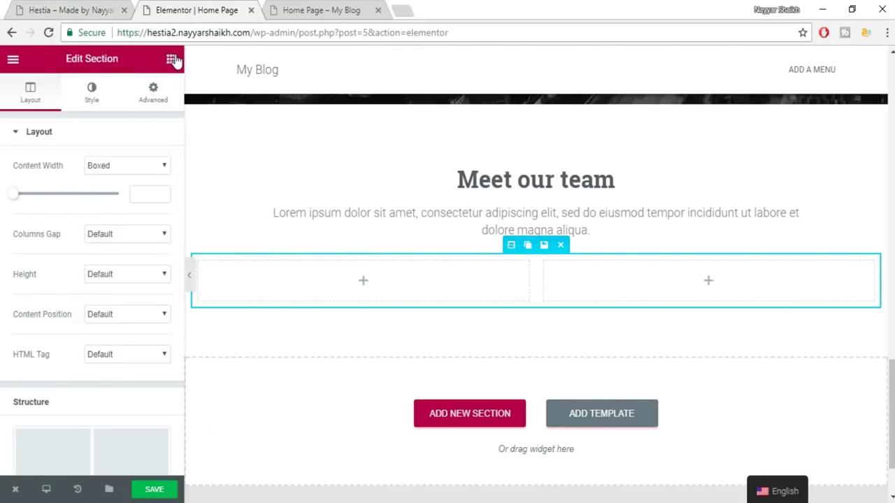
left_click(171, 60)
left_click_drag(54, 226, 436, 284)
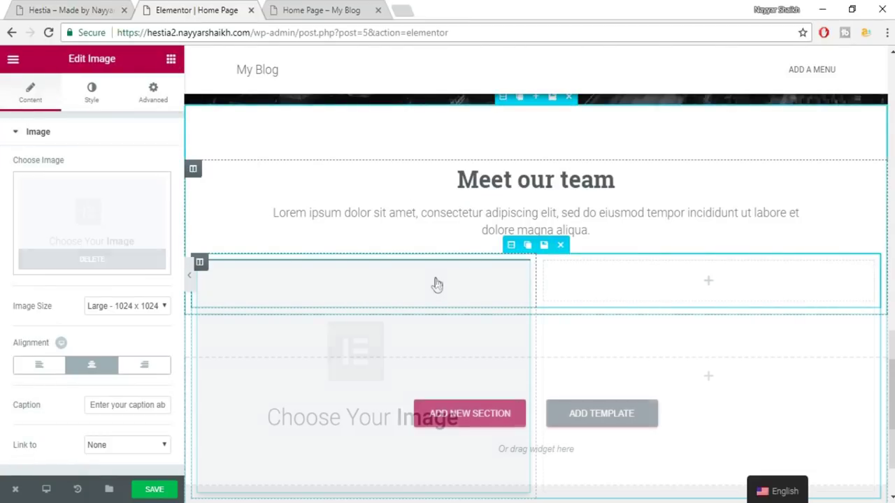
Upload the photo 1.jpg and insert it into the Image widget
left_click(103, 222)
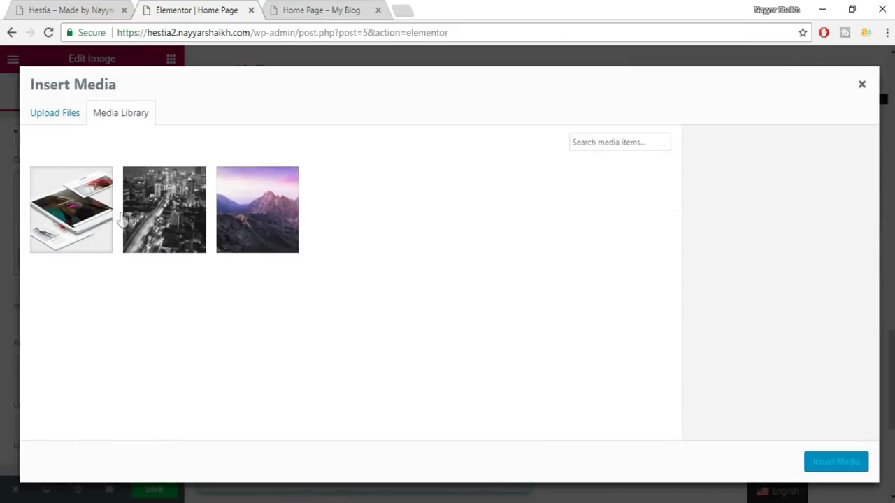
left_click(55, 114)
left_click(461, 286)
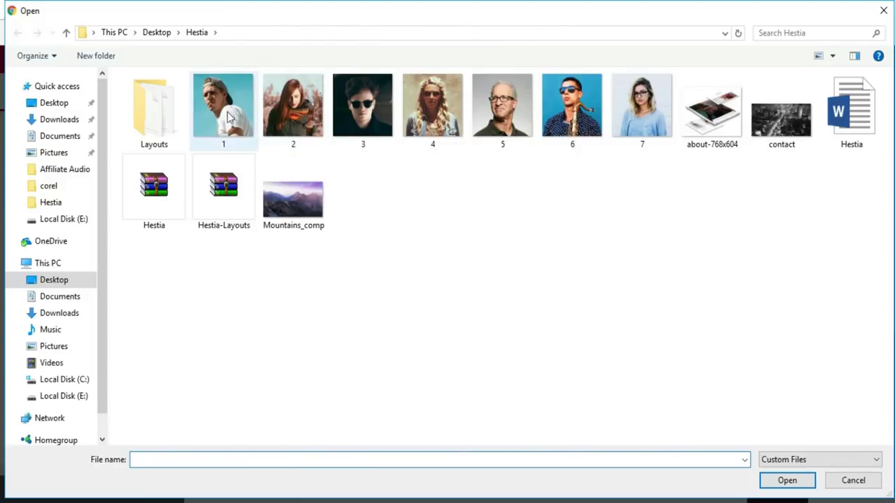
left_click(226, 110)
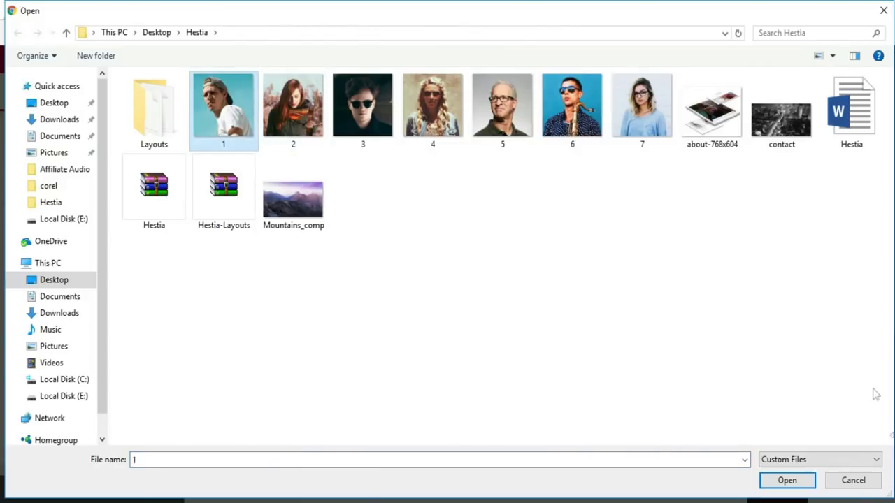
left_click(789, 488)
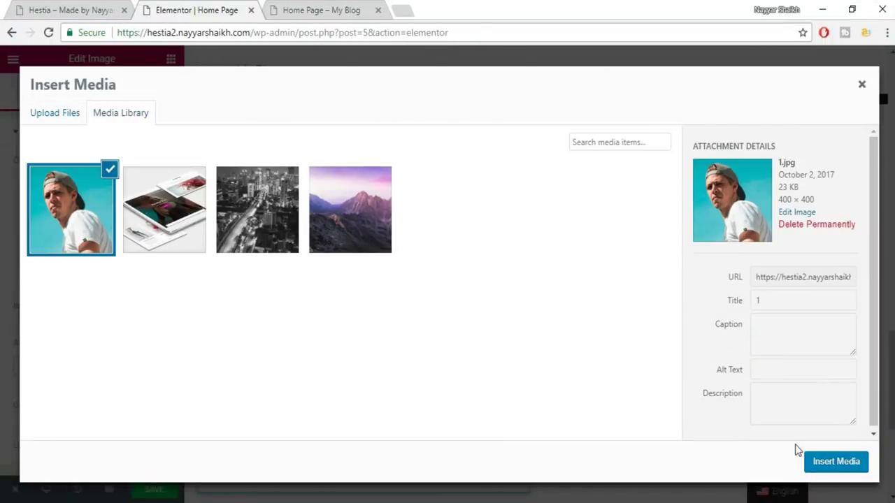
left_click(837, 462)
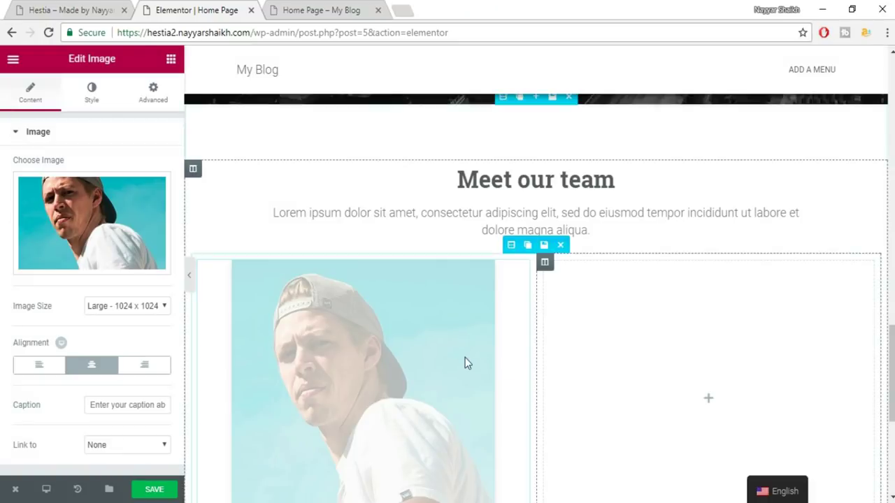
Add a third and a fourth column to the photo row
scroll(483, 293, "down", 2)
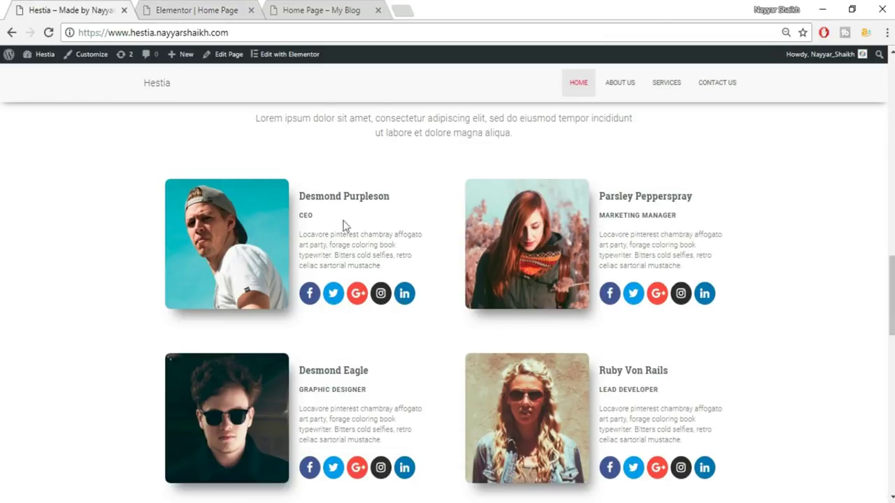
left_click(215, 7)
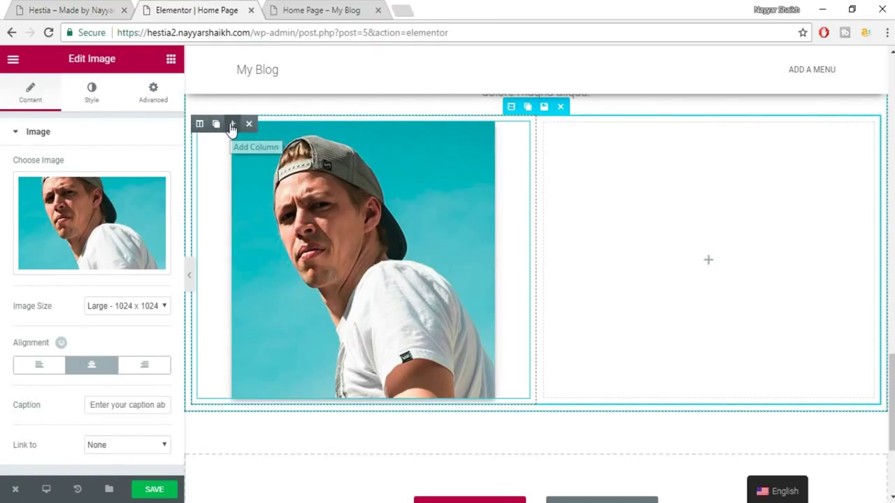
left_click(232, 124)
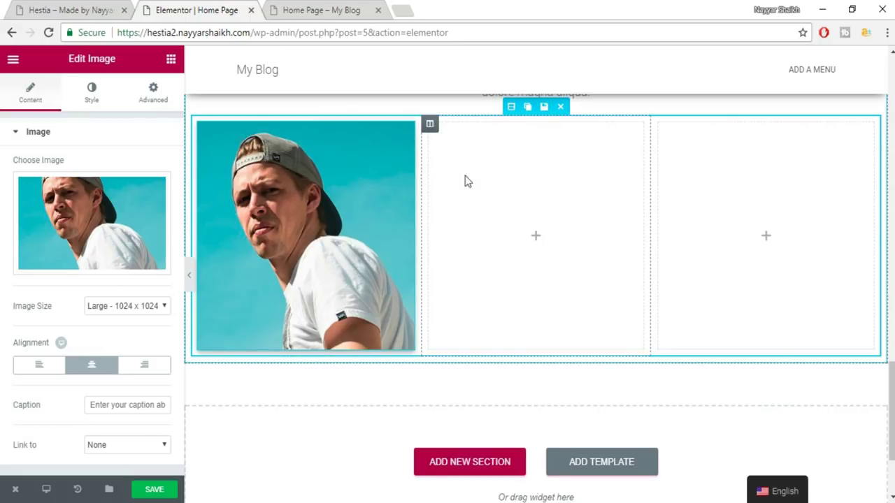
scroll(499, 212, "up", 2)
scroll(509, 282, "down", 1)
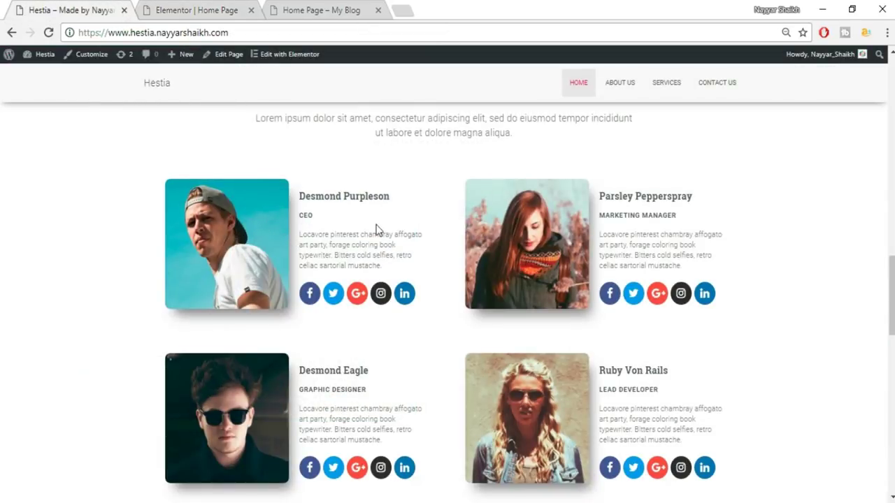
left_click(185, 9)
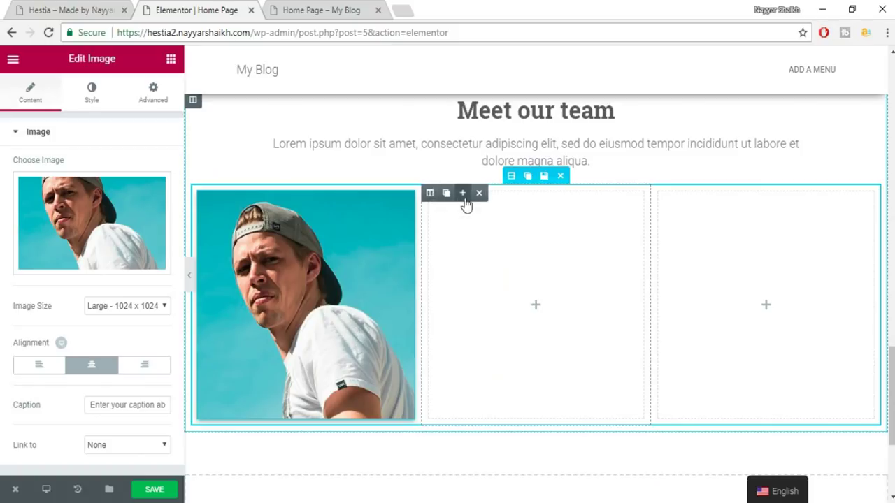
left_click(464, 200)
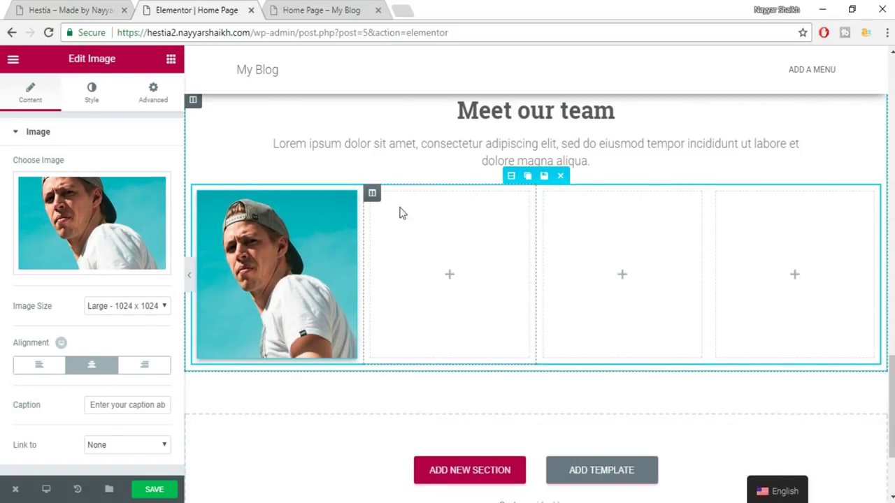
Drop a Heading widget into the second column beside the photo
left_click(106, 8)
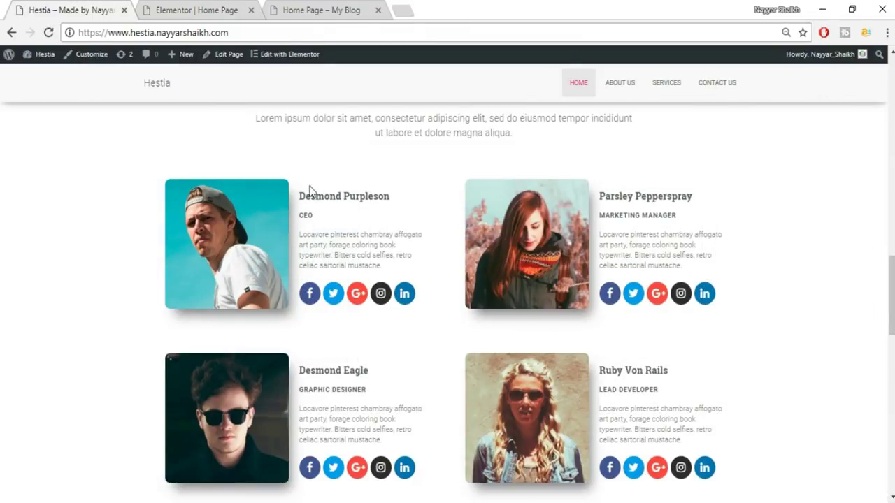
left_click(182, 10)
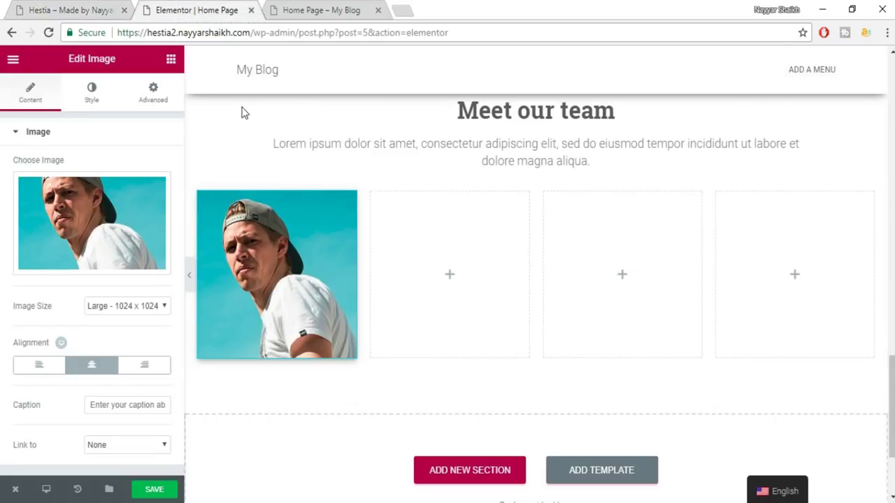
left_click(170, 61)
left_click_drag(146, 170, 479, 287)
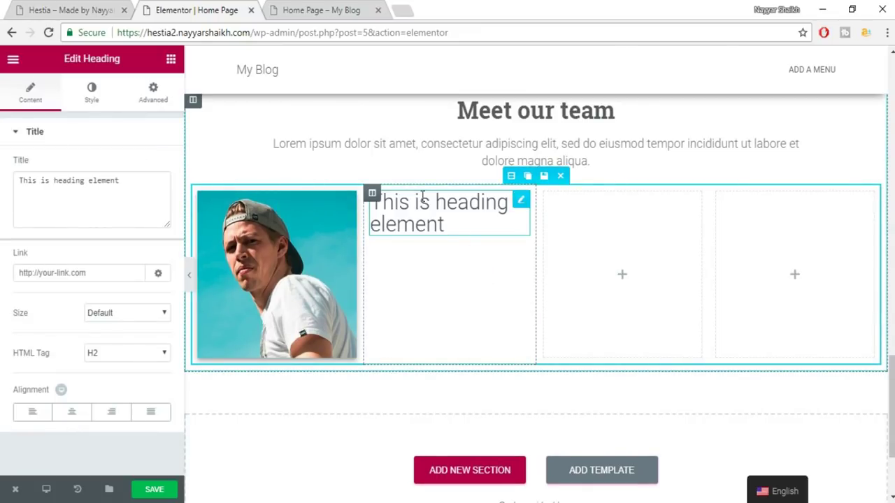
Replace the heading text with the team member's name copied from the live demo
left_click(70, 10)
left_click_drag(398, 195, 274, 203)
key("ctrl+c")
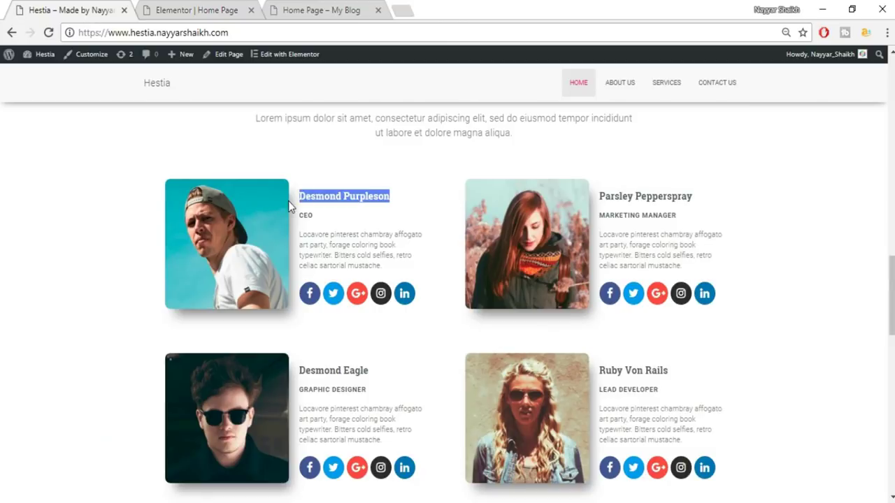
left_click(210, 3)
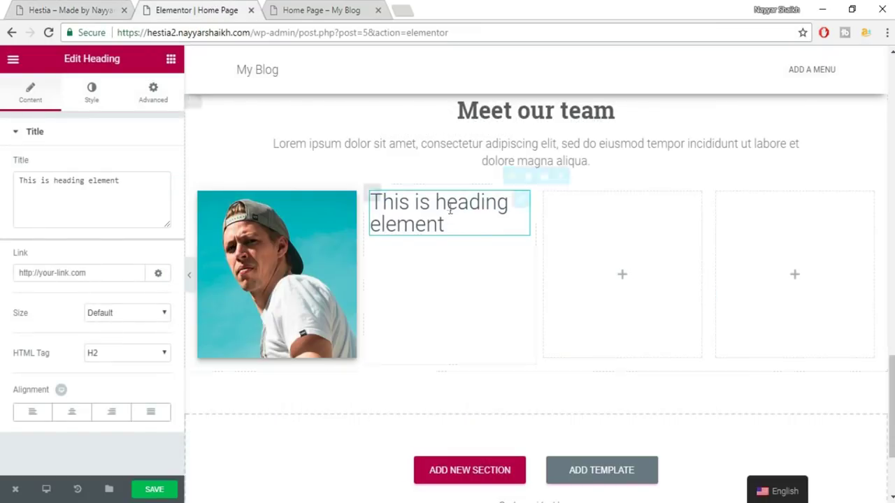
left_click(51, 202)
key("ctrl+a")
key("ctrl+v")
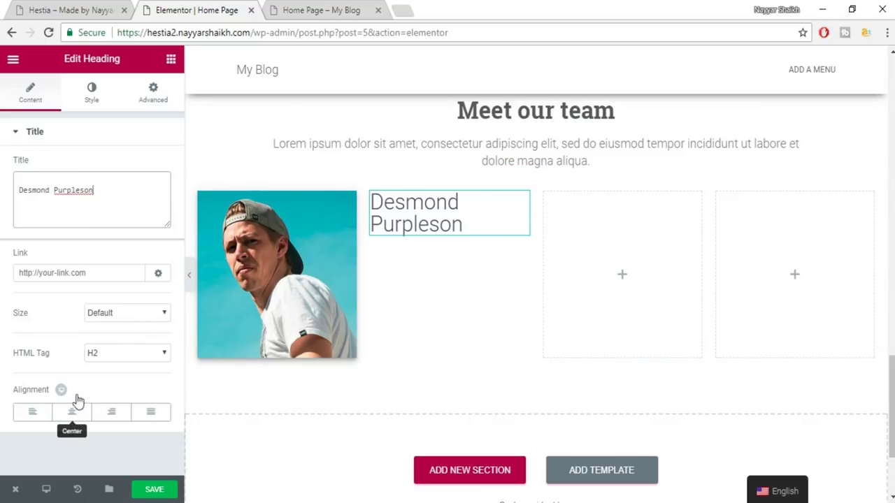
Set the name heading's text colour to dark grey
left_click(55, 10)
left_click(193, 10)
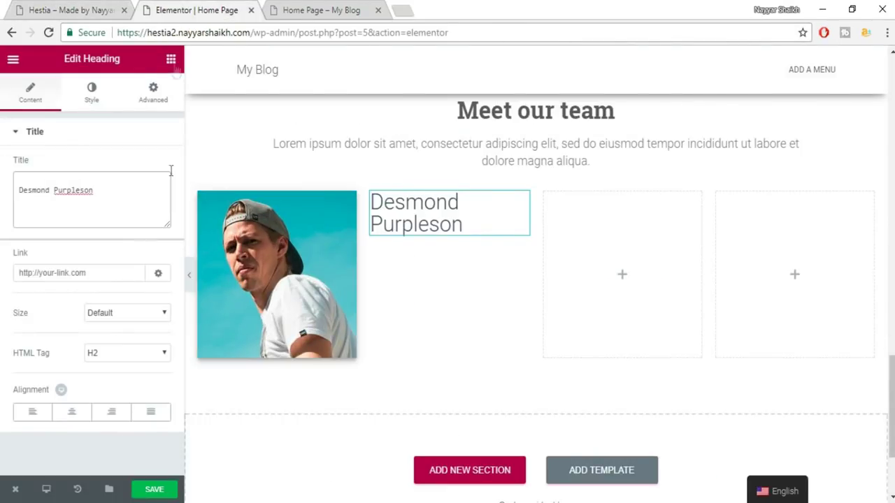
left_click(87, 98)
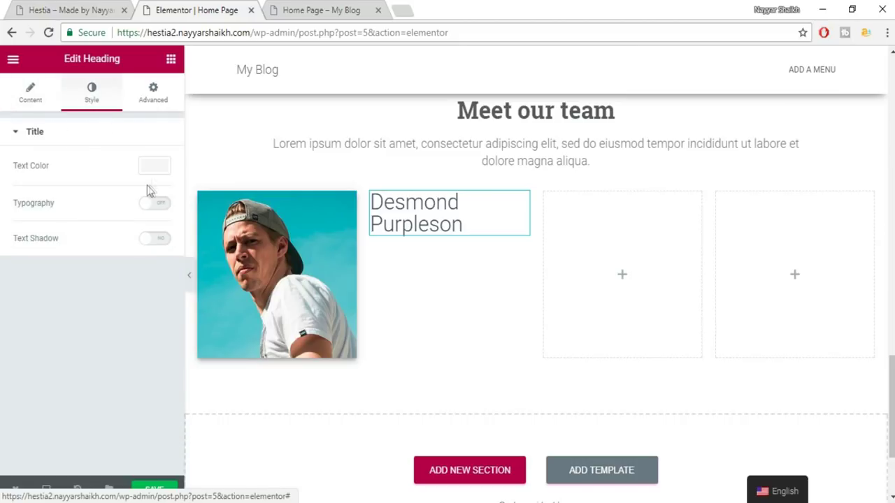
left_click(154, 172)
left_click(37, 317)
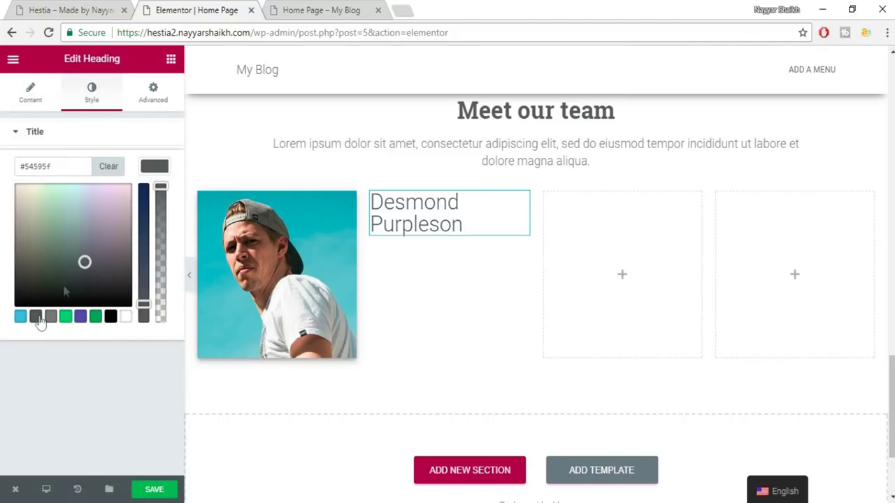
left_click(160, 168)
Set the name's typography to 18 px Roboto Slab at weight 600
left_click(158, 206)
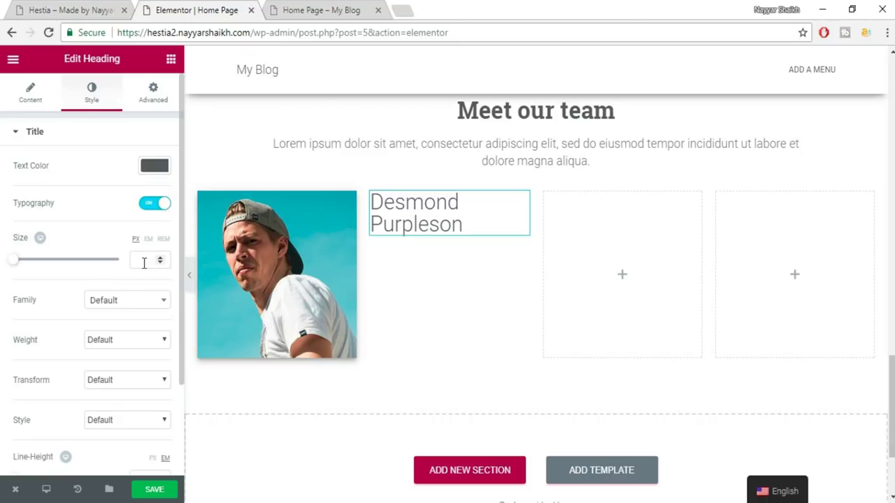
type("18")
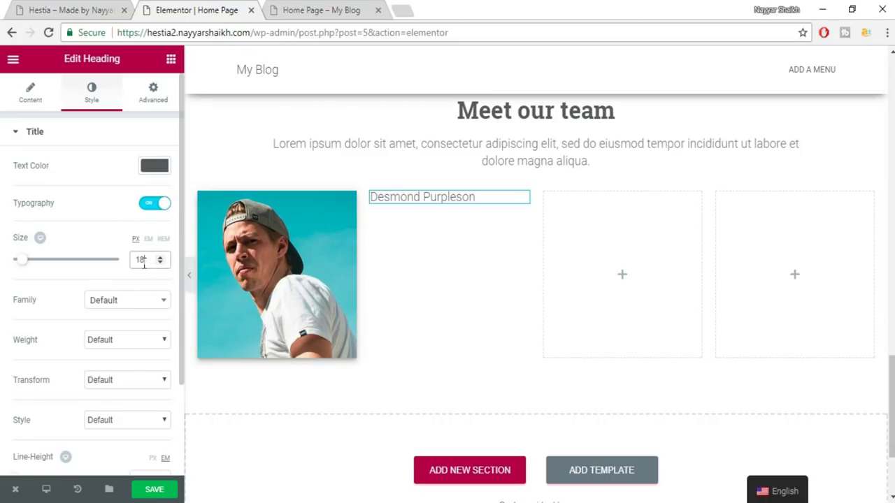
left_click(124, 305)
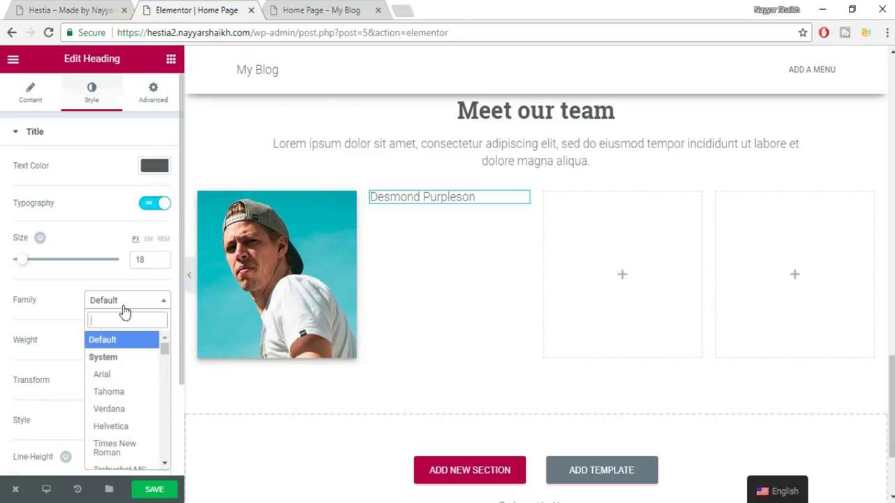
type("robot")
key("Down")
key("Down")
key("Down")
key("Return")
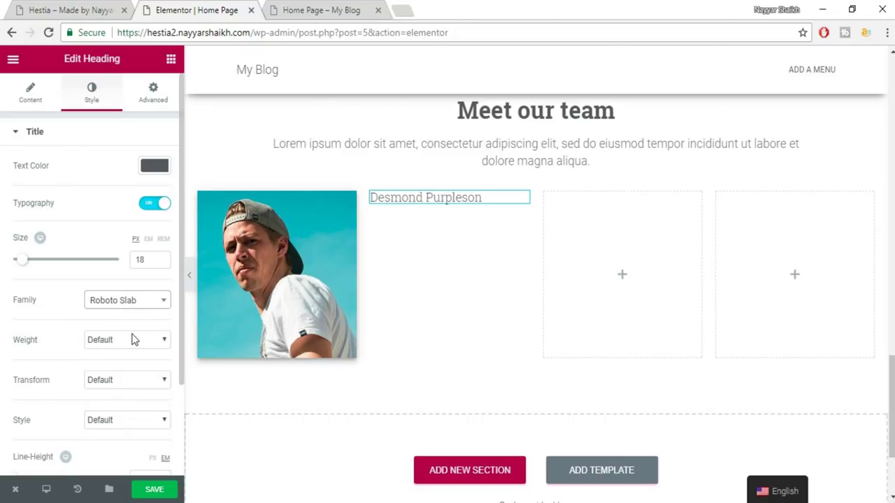
left_click(134, 340)
left_click(123, 412)
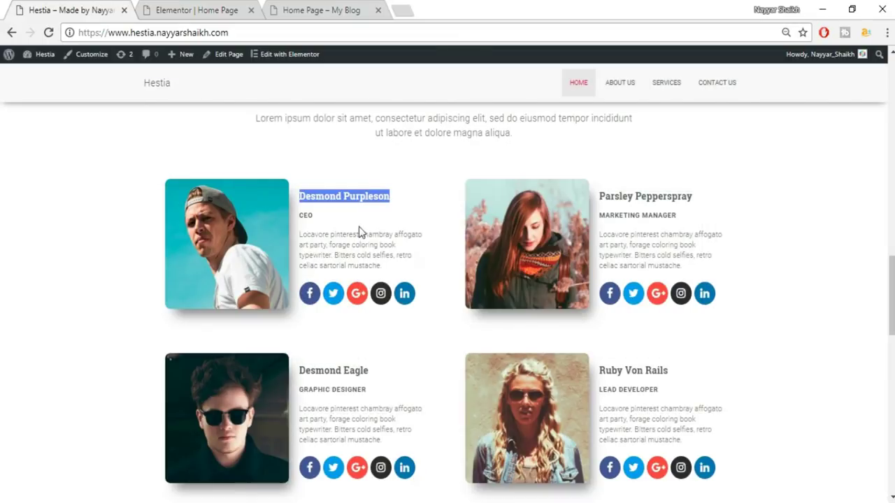
Add another Heading widget below the name
left_click(316, 213)
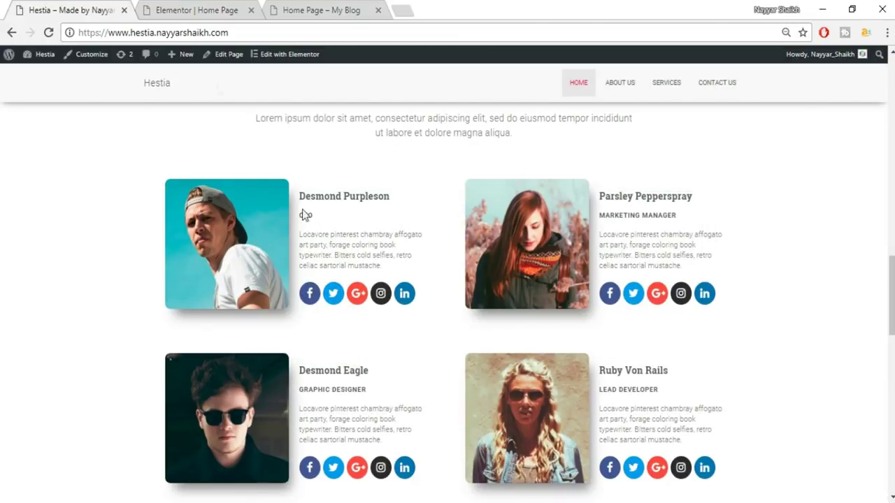
left_click(201, 10)
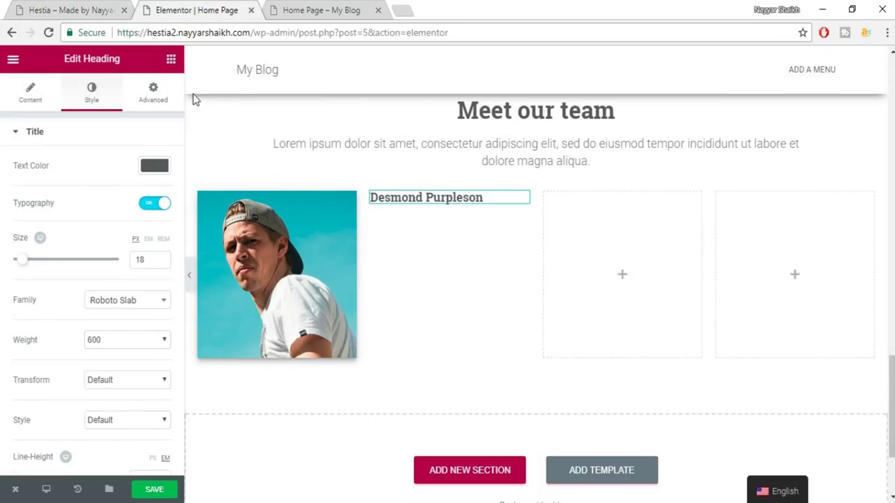
left_click(195, 100)
left_click_drag(140, 159, 429, 237)
Change the new heading's text to CEO
right_click(2, 5)
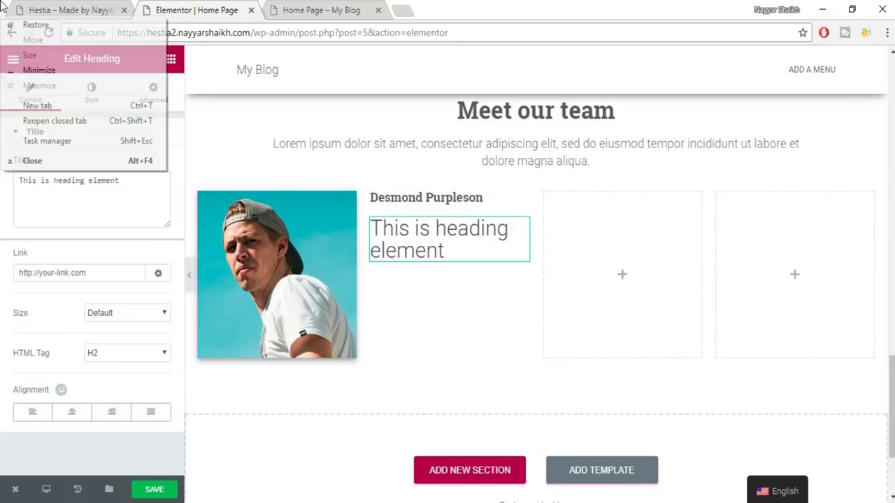
key("Escape")
left_click(70, 10)
left_click_drag(321, 224, 265, 196)
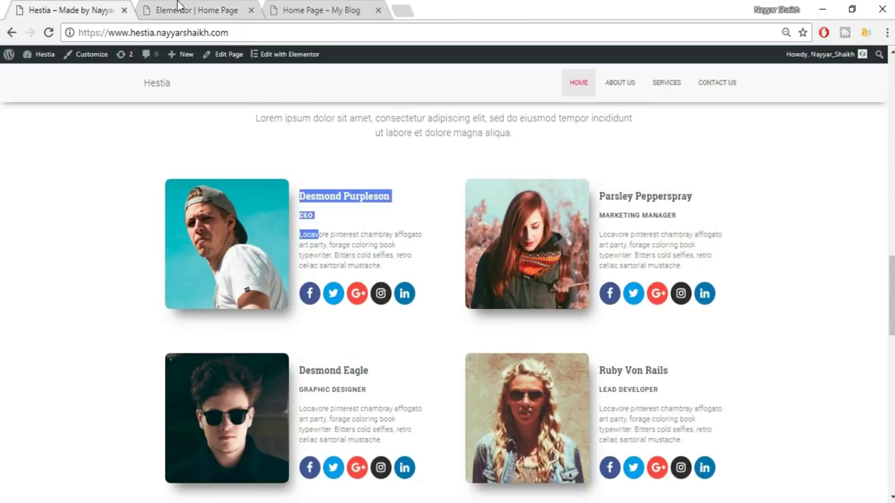
key("ctrl+Tab")
left_click(122, 194)
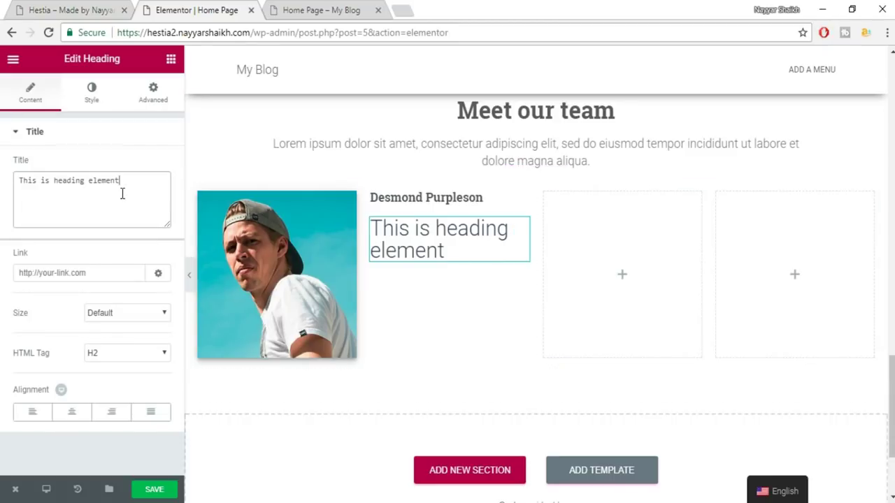
key("ctrl+a")
type("C")
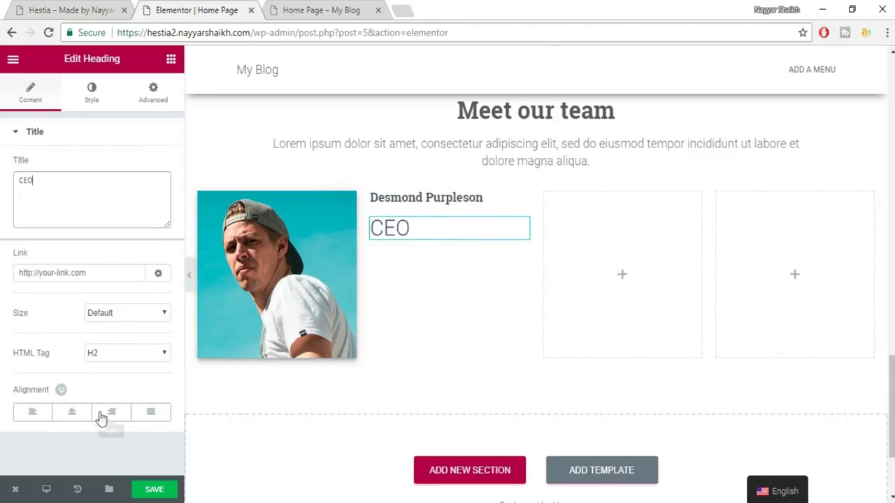
Style the CEO line grey in 14 px Roboto at weight 600
left_click(89, 105)
left_click(151, 172)
left_click(51, 318)
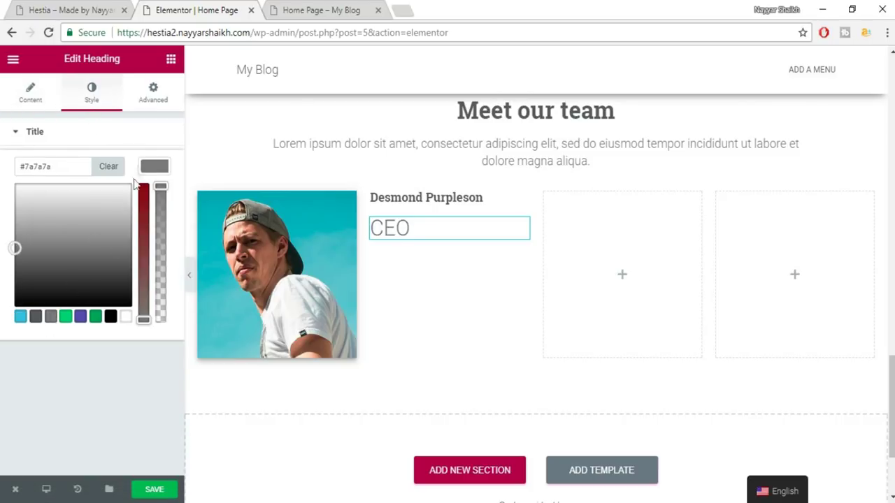
left_click(154, 166)
left_click(159, 205)
left_click(140, 266)
type("12")
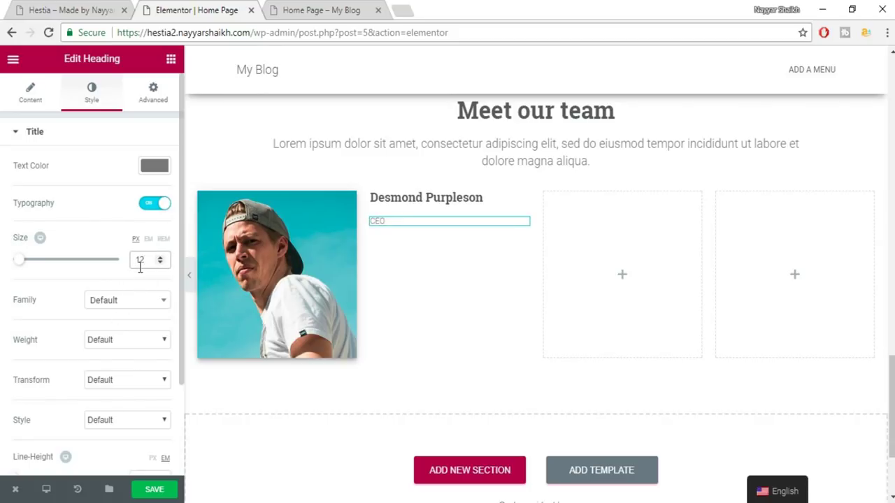
type("14")
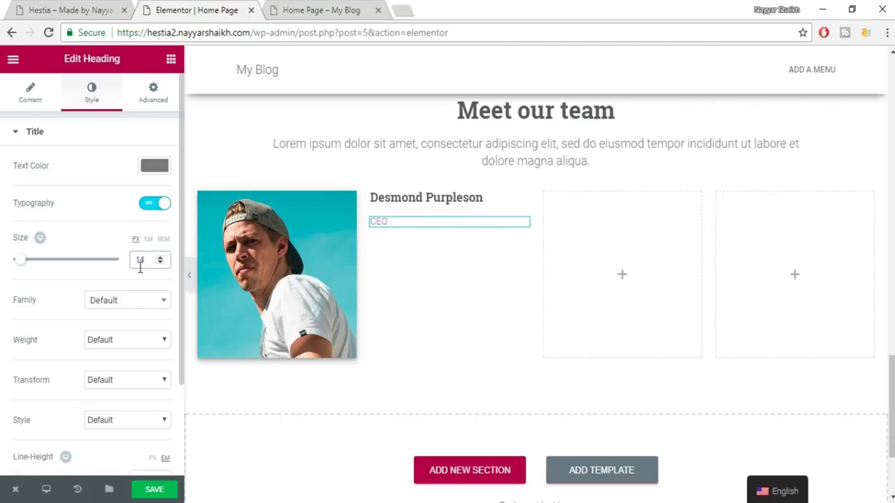
left_click(124, 302)
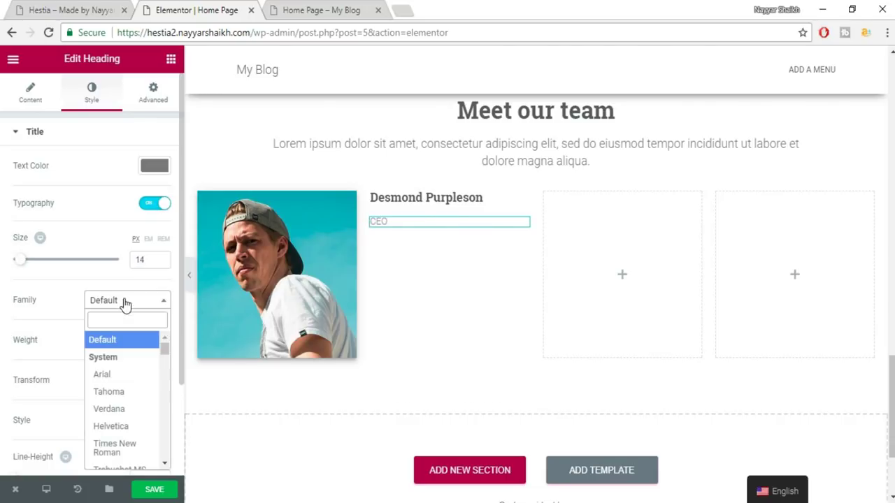
type("robo")
key("Return")
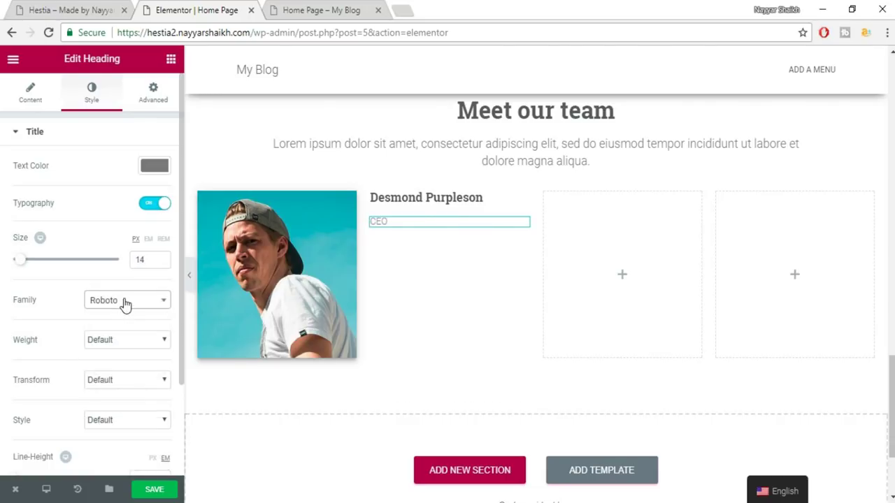
left_click(119, 339)
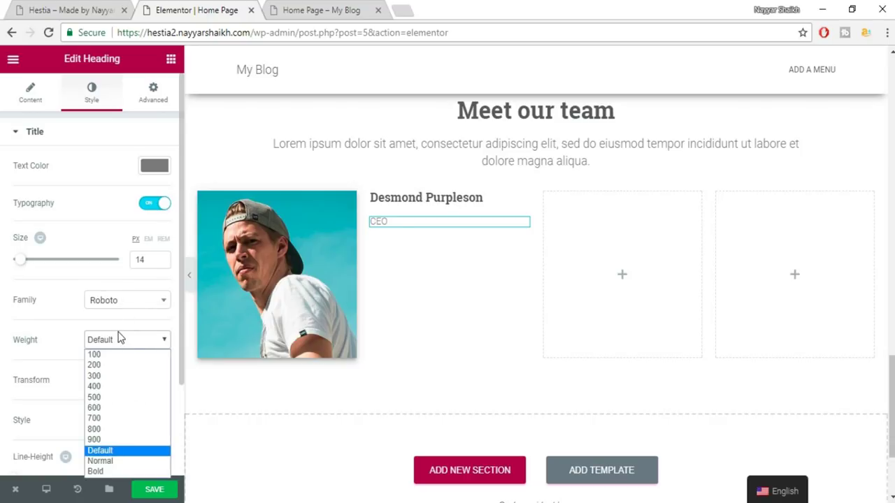
left_click(104, 407)
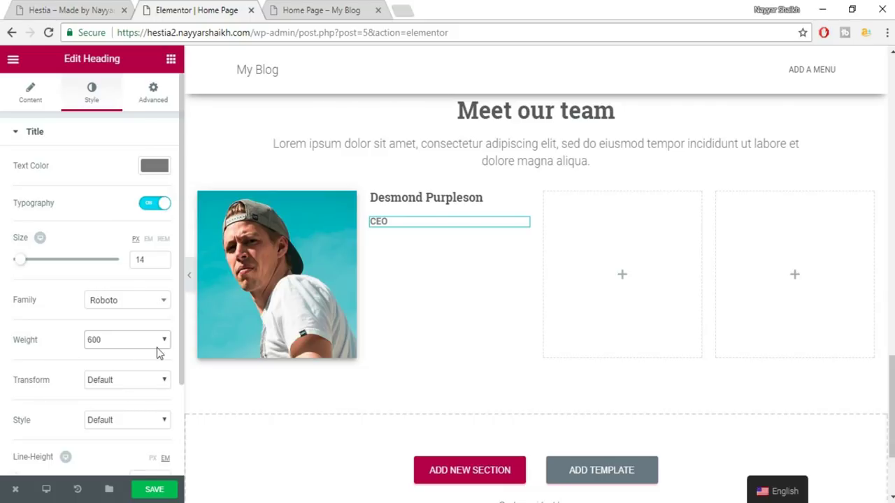
Copy the bio paragraph from the live Hestia team card
left_click(53, 9)
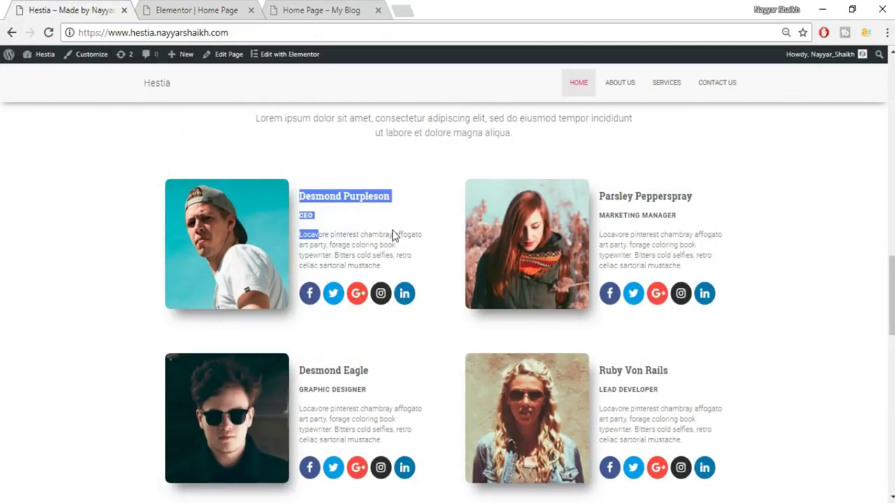
left_click_drag(300, 233, 402, 277)
key("ctrl+c")
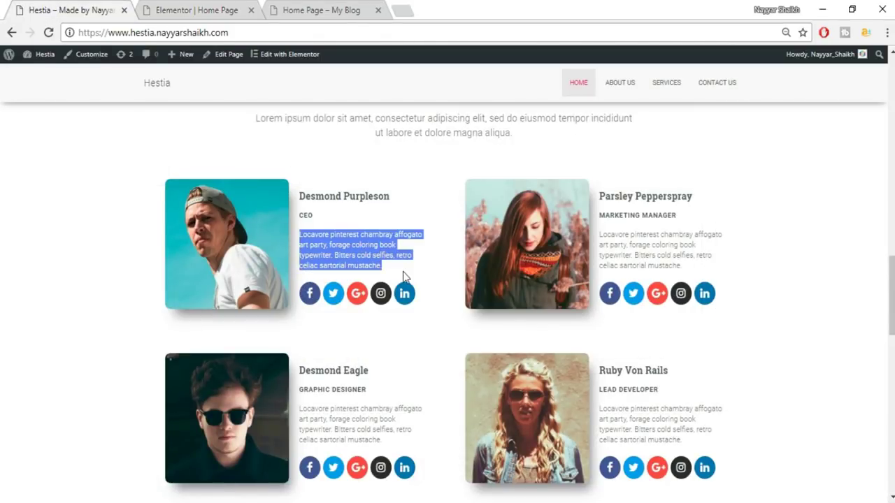
left_click(168, 9)
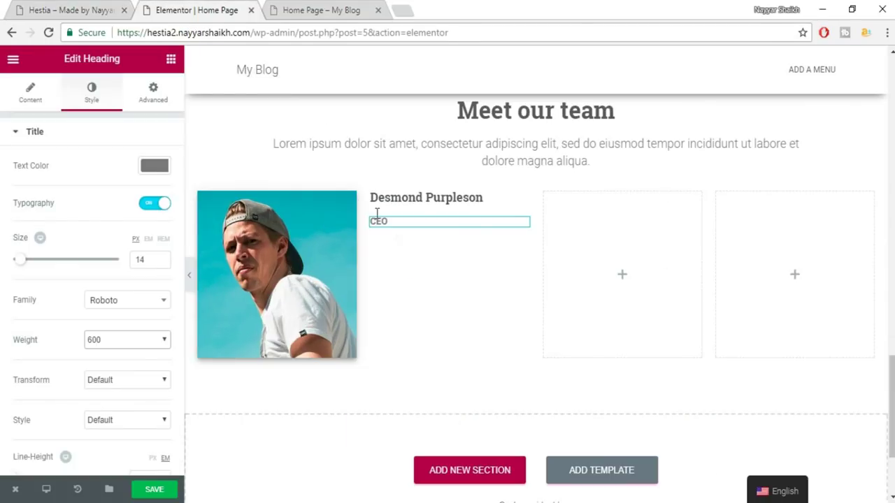
Add a heading under CEO and paste the Locavore bio paragraph into it
left_click(169, 65)
left_click_drag(137, 159, 436, 230)
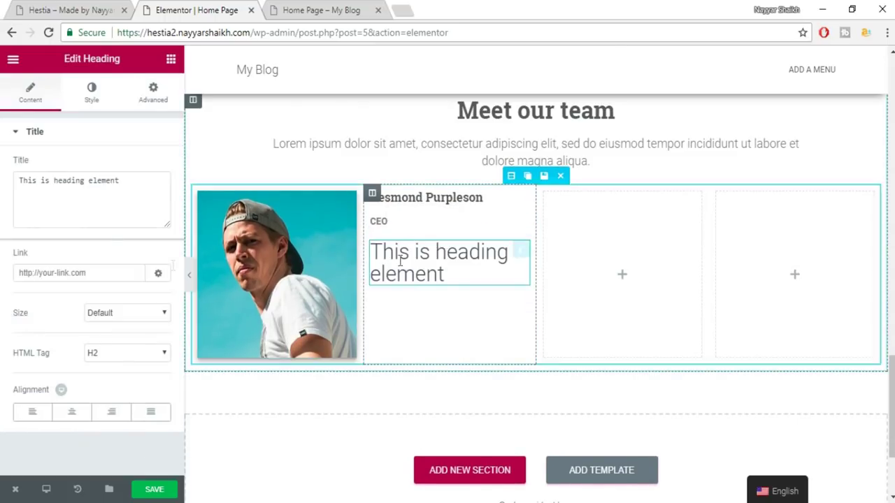
triple_click(99, 204)
key("ctrl+v")
Make the bio text grey #7a7a7a at 14 px
left_click(92, 91)
left_click(154, 172)
left_click(51, 316)
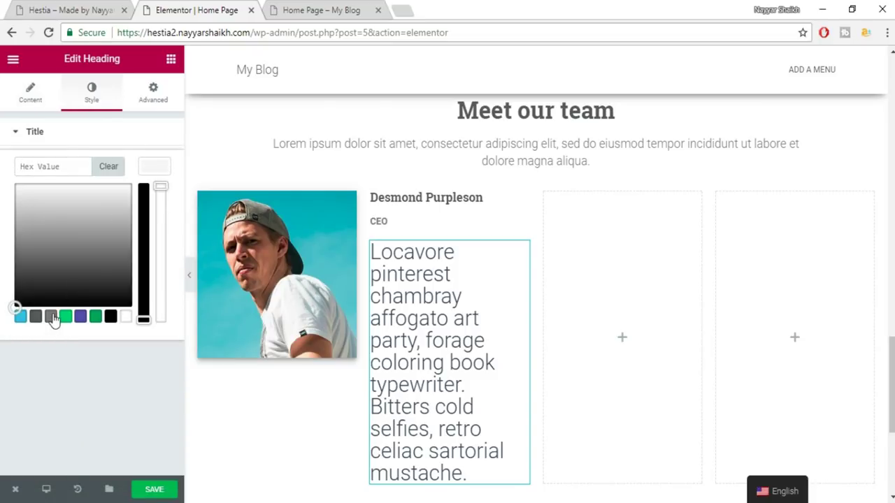
left_click(155, 168)
left_click(155, 204)
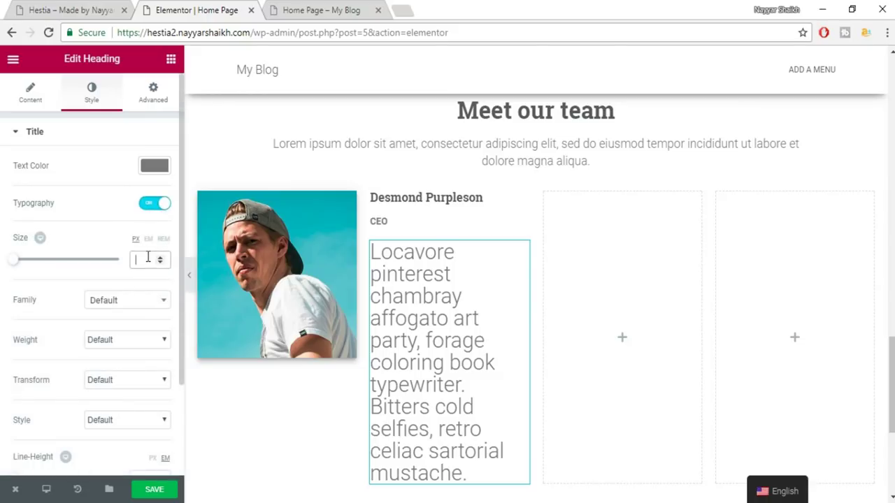
type("0")
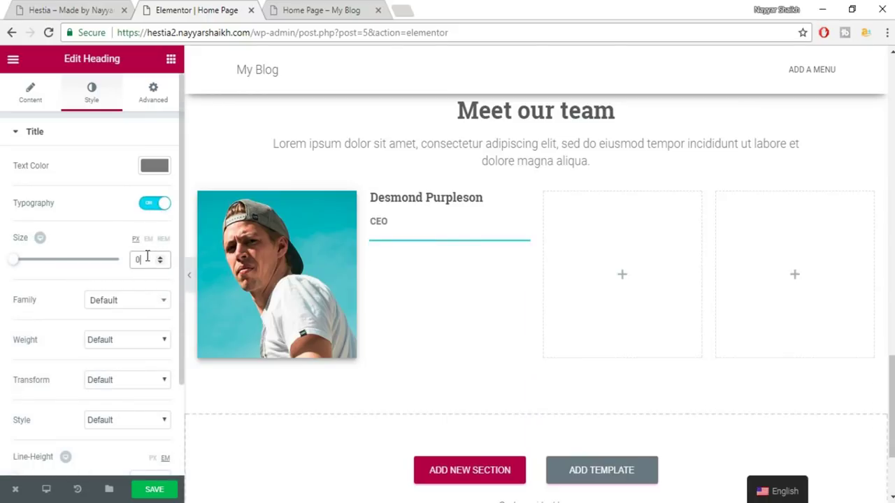
type("12")
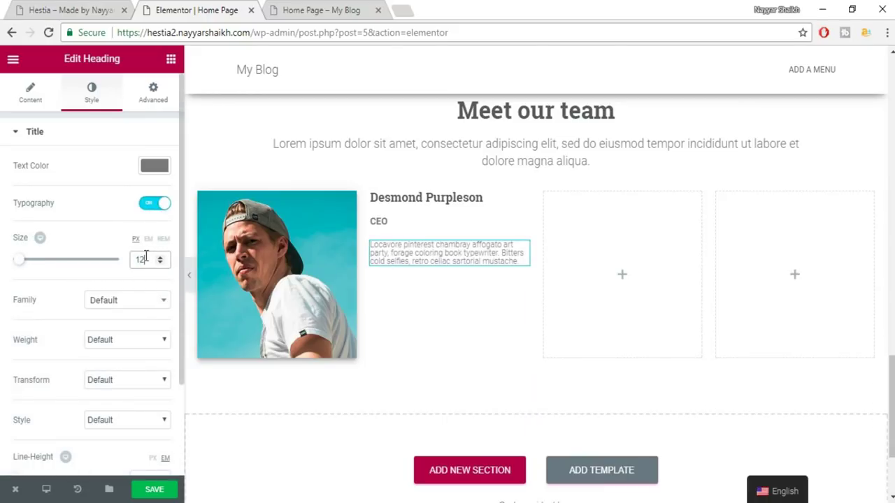
left_click(123, 7)
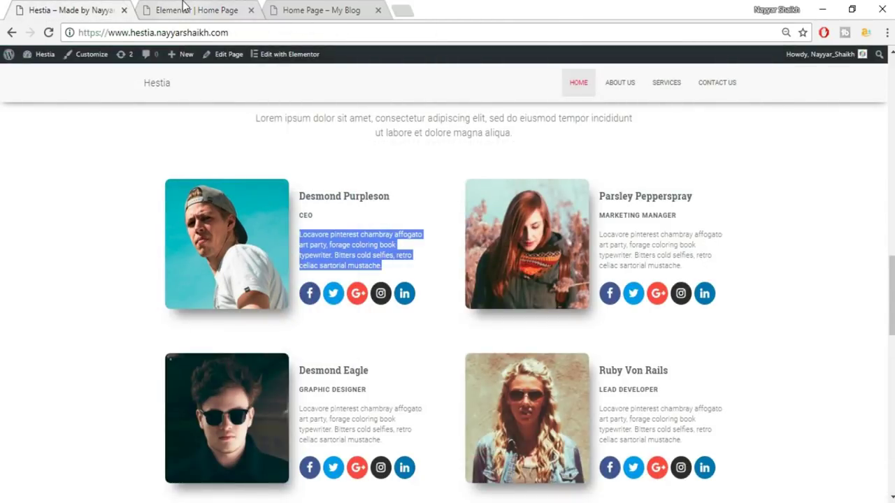
left_click(184, 6)
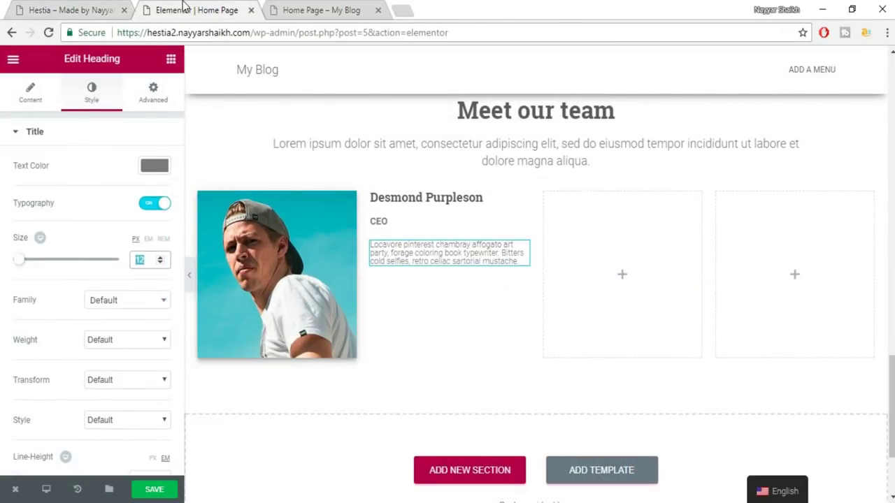
type("01")
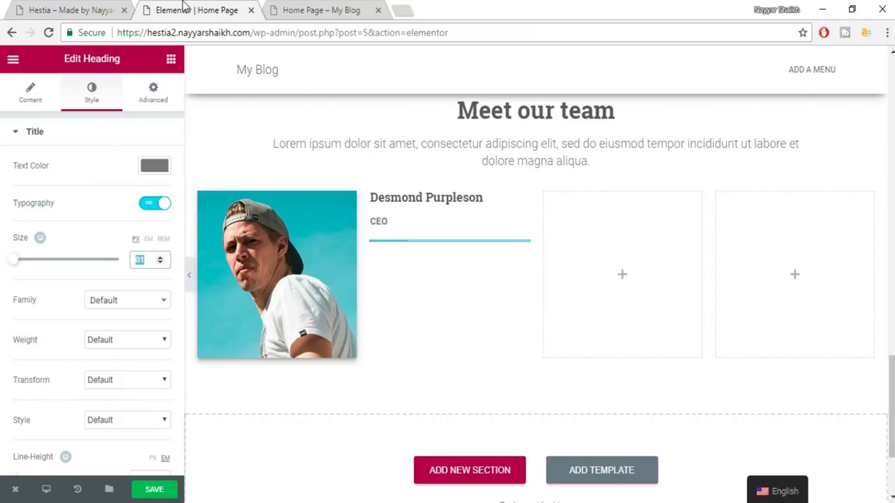
type("4")
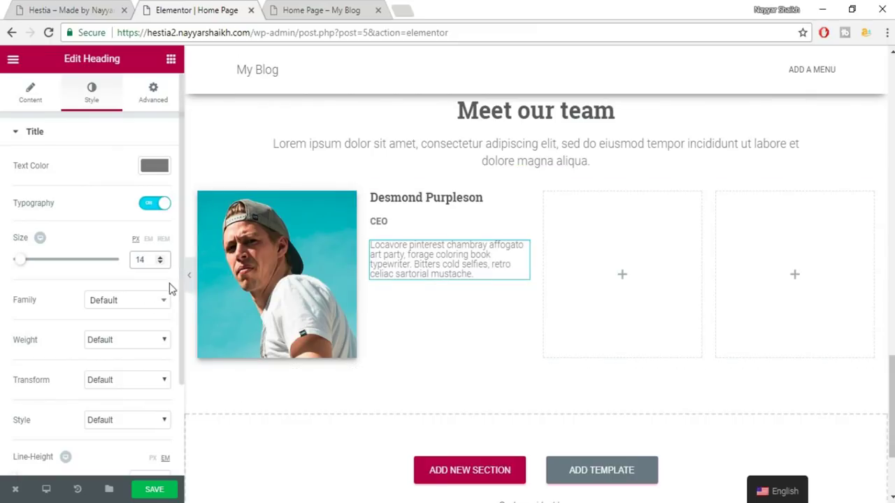
Set the bio's line height to 1.4 em and compare it with the live Hestia section
scroll(166, 325, "down", 2)
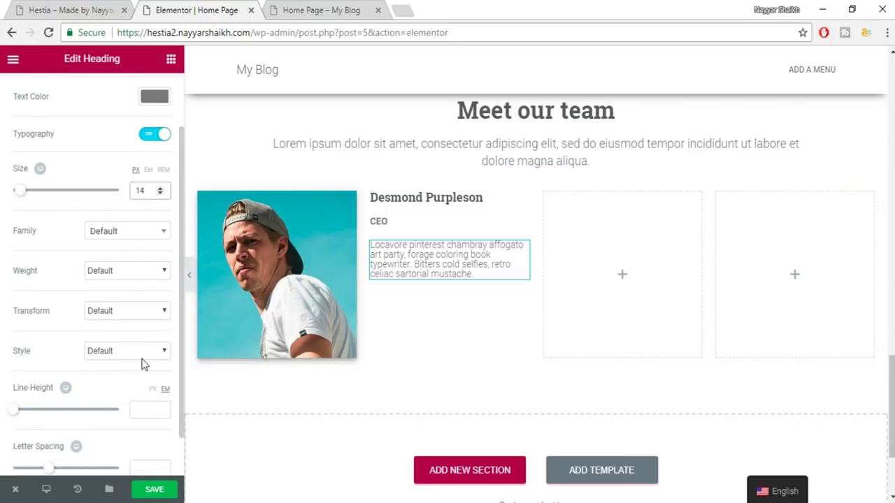
scroll(140, 359, "down", 1)
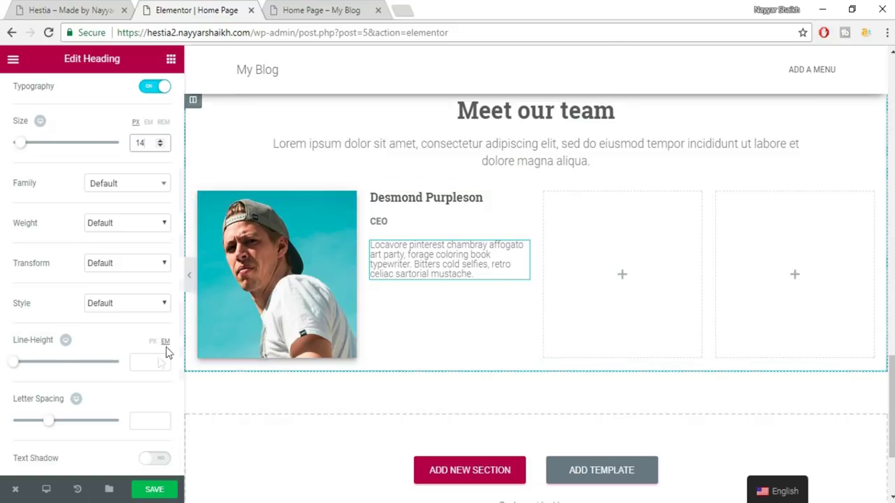
left_click(148, 360)
type("1")
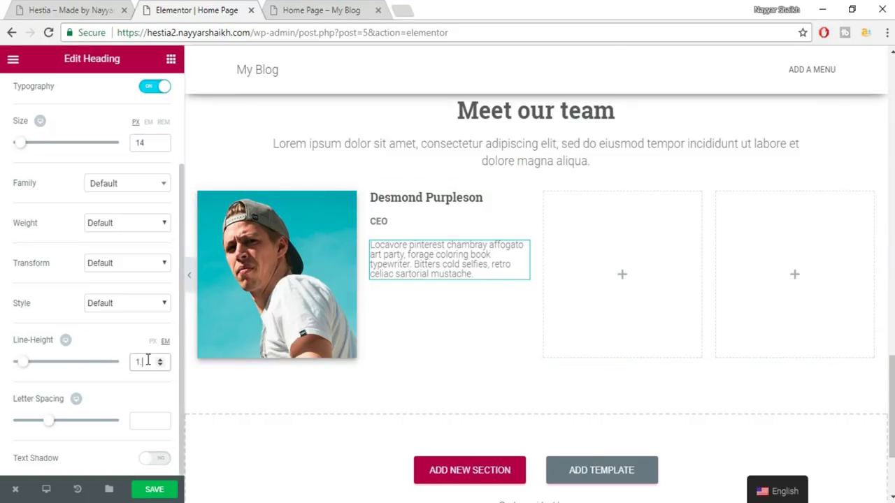
type(".4")
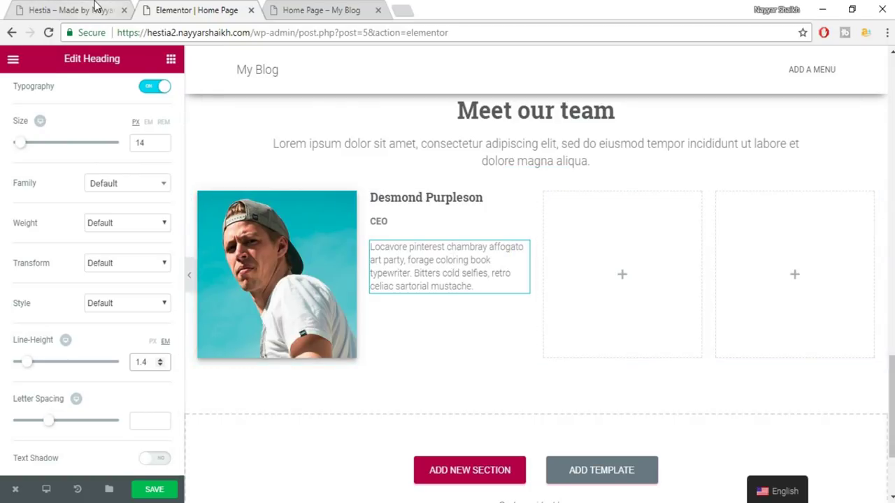
left_click(70, 9)
left_click(398, 328)
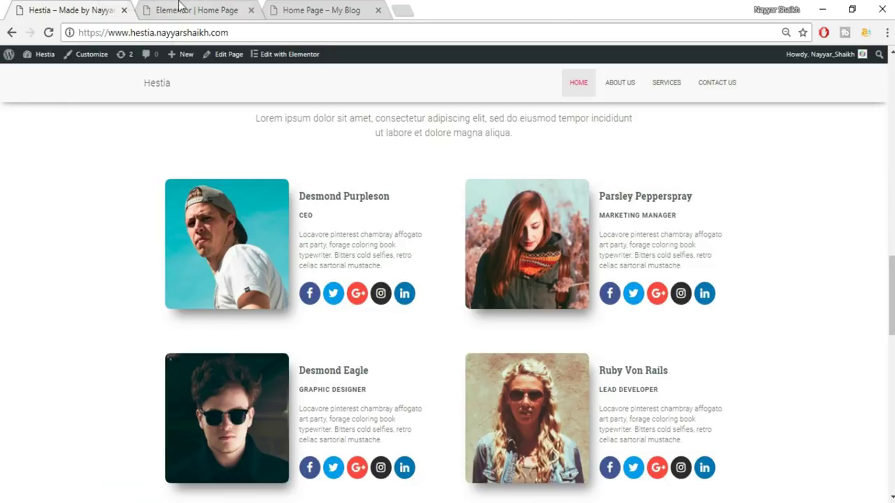
left_click(180, 8)
left_click(172, 60)
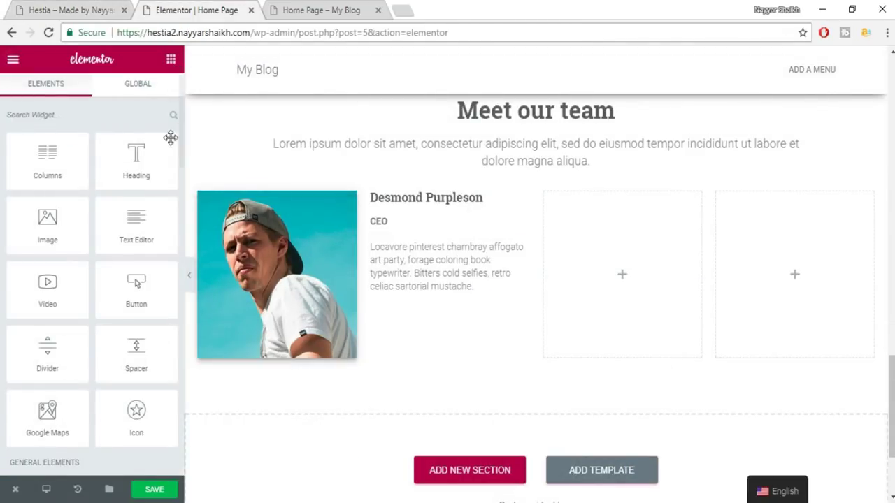
Drop a Social Icons widget under the bio and inspect the Facebook icon's link
scroll(158, 262, "down", 2)
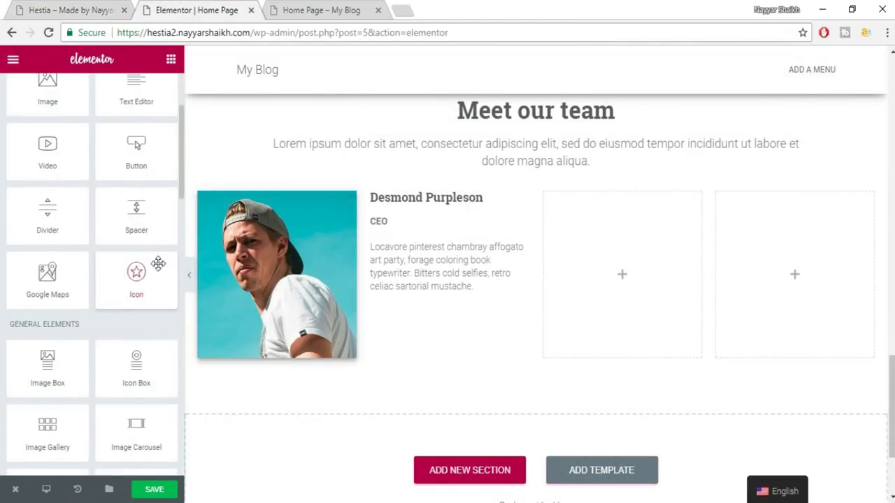
scroll(158, 264, "down", 1)
scroll(158, 271, "down", 3)
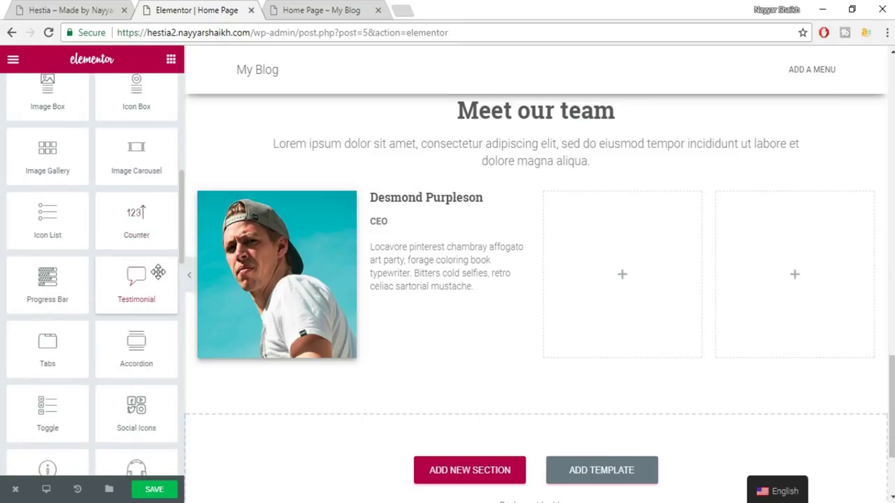
scroll(158, 272, "down", 1)
left_click_drag(140, 346, 456, 278)
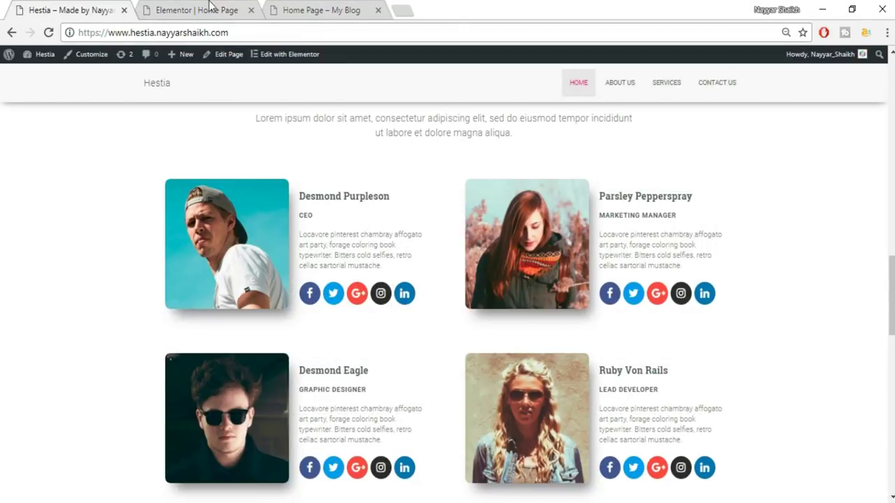
left_click(206, 7)
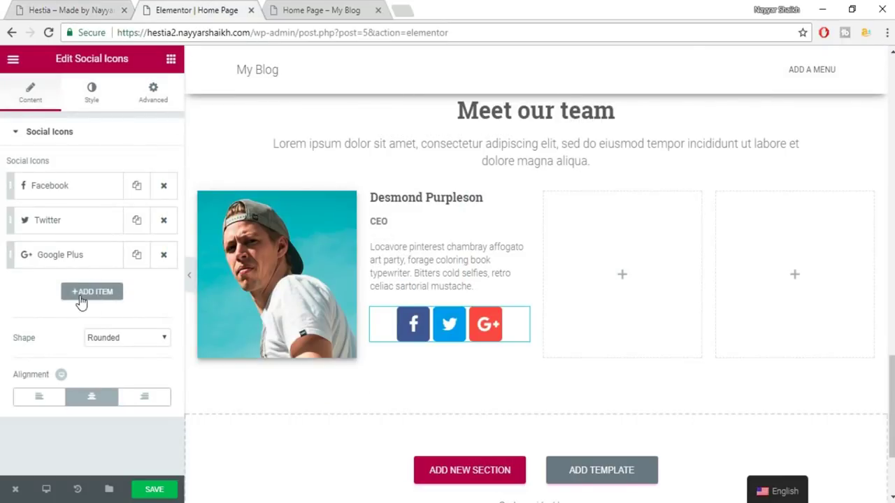
left_click(72, 190)
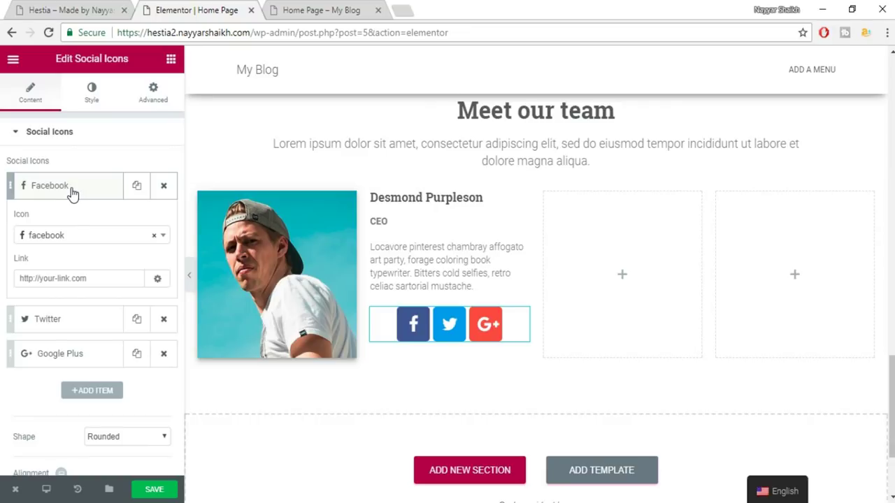
left_click(98, 278)
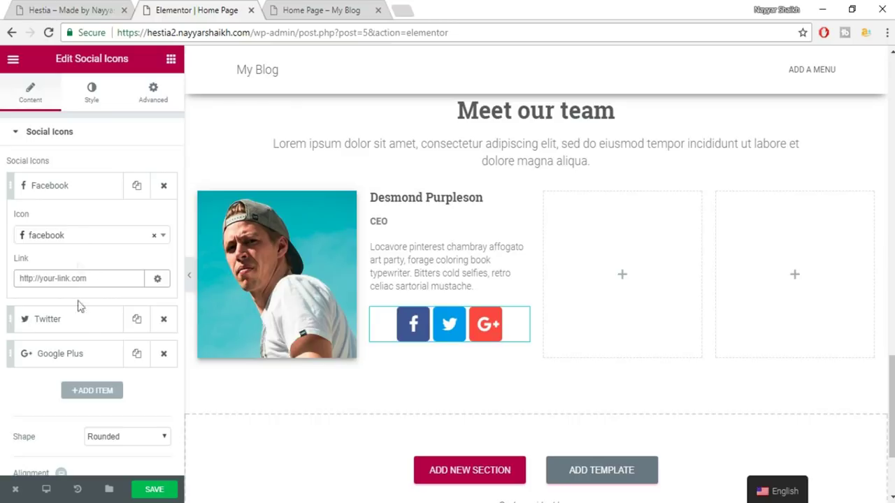
left_click(76, 193)
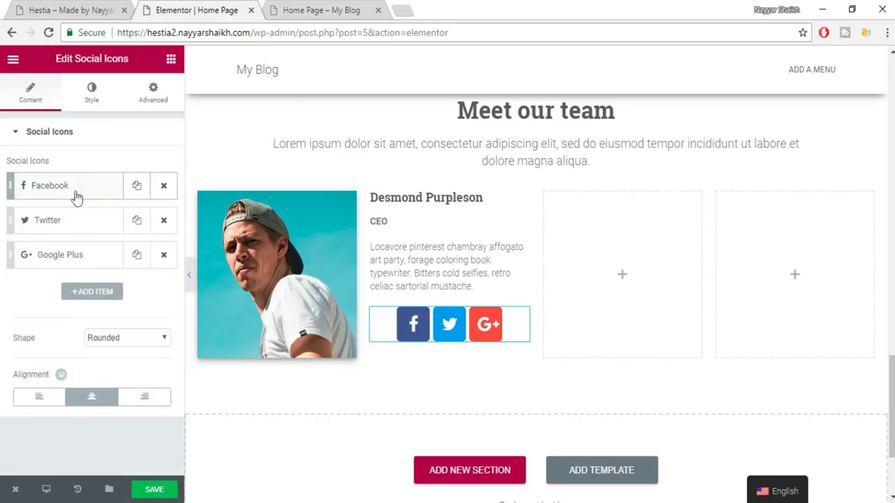
Add a fourth social icon set to WordPress
left_click(103, 292)
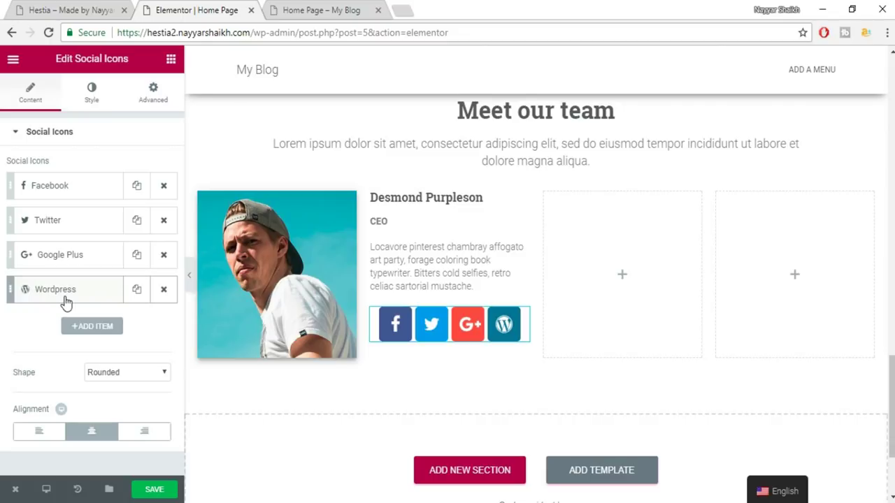
left_click(69, 299)
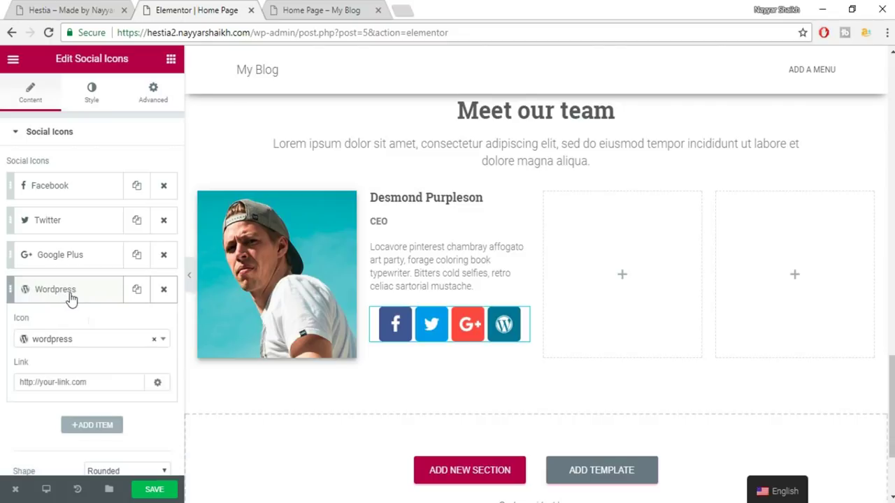
left_click(88, 341)
scroll(86, 286, "down", 4)
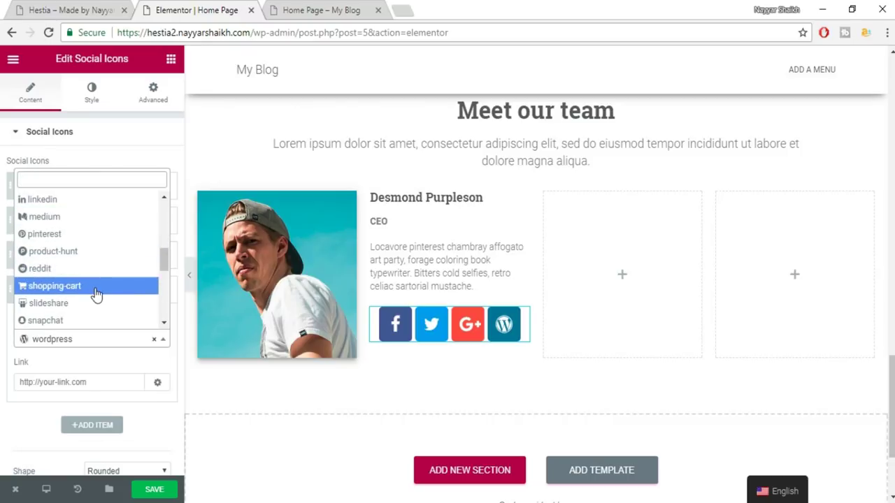
scroll(87, 307, "down", 2)
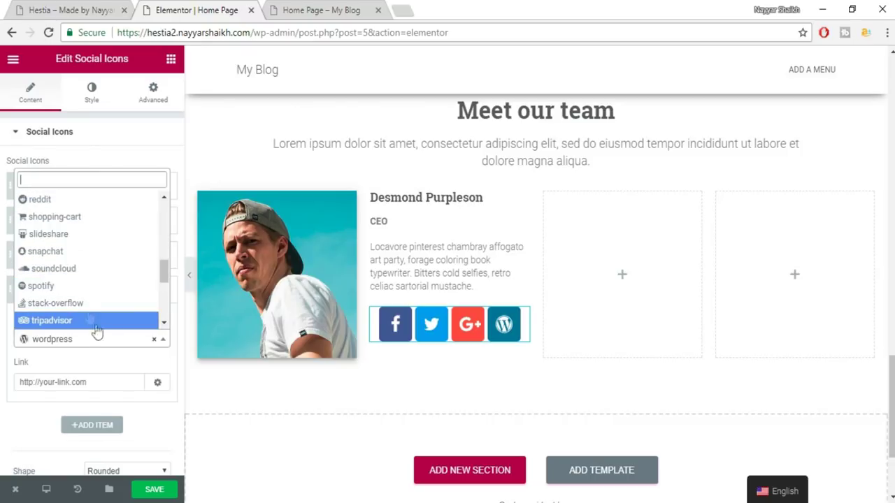
left_click(84, 377)
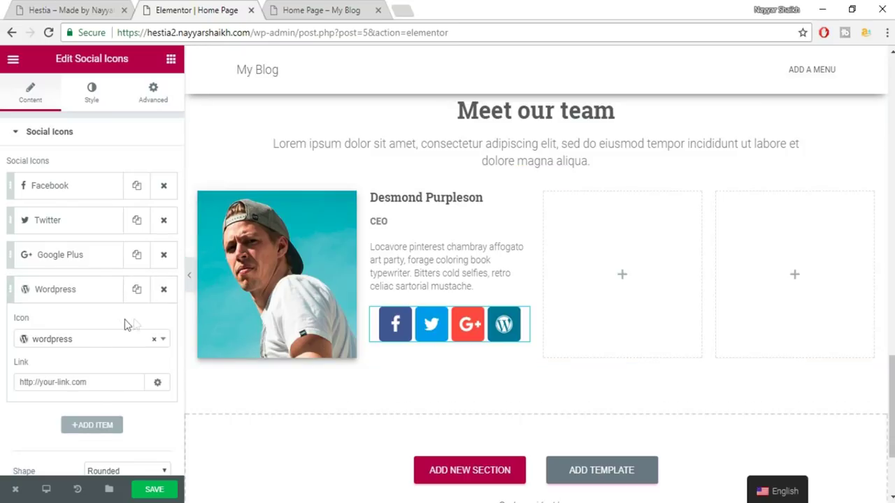
Add a fifth social icon set to Instagram
left_click(93, 426)
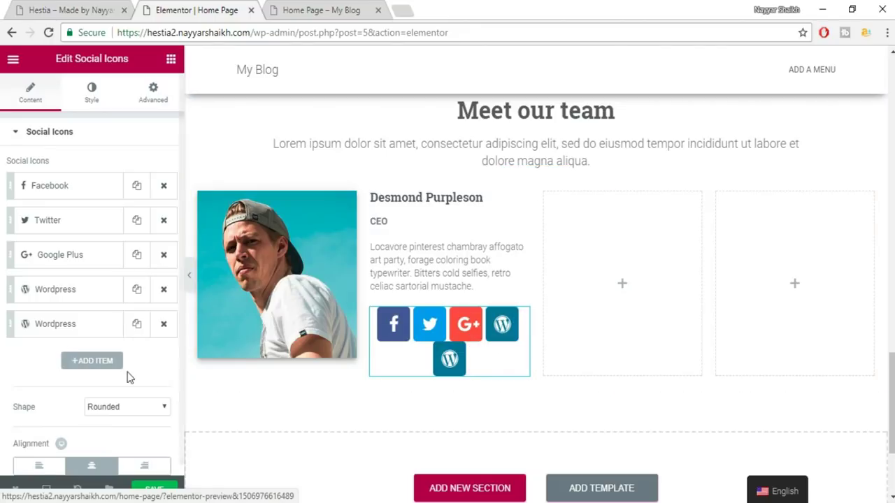
left_click(73, 323)
left_click(84, 375)
type("inms")
key("BackSpace")
key("BackSpace")
type("s")
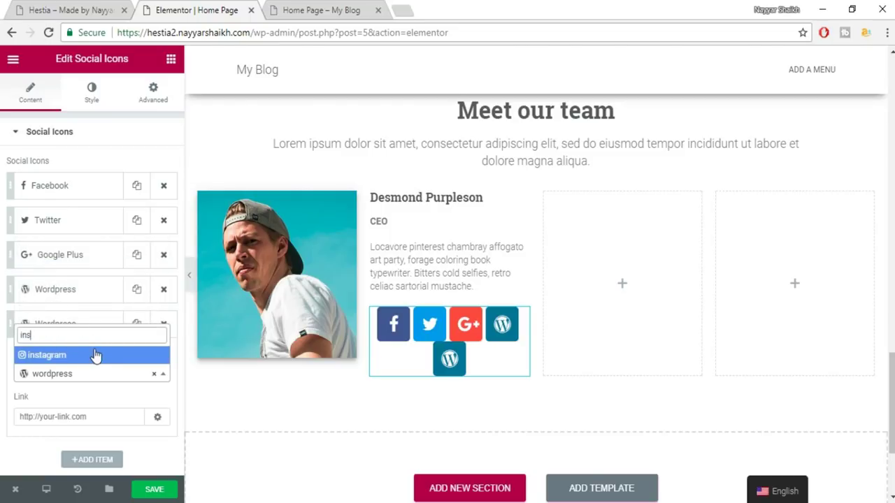
left_click(96, 360)
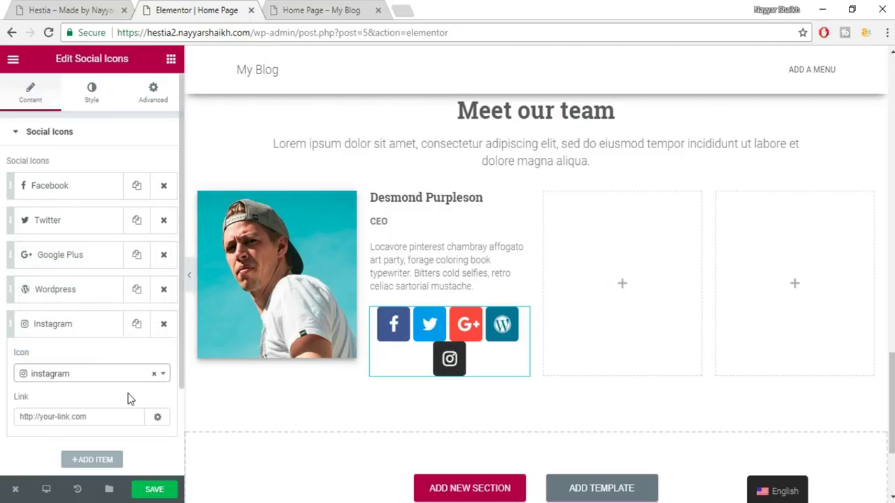
Set the social icons' shape to Circle
scroll(146, 210, "down", 2)
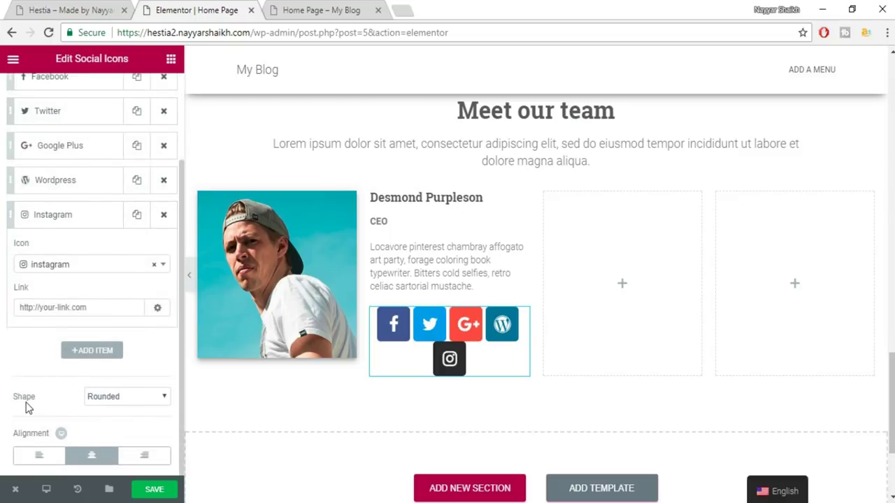
left_click(126, 396)
left_click(119, 432)
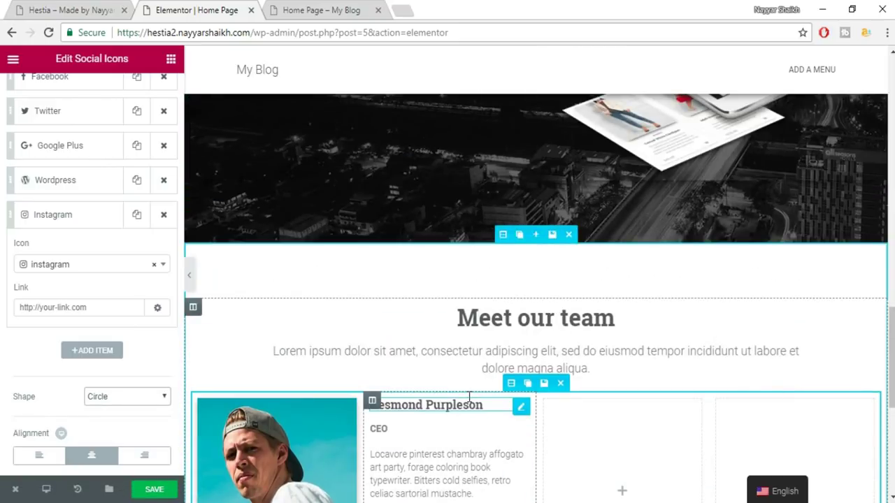
scroll(356, 360, "down", 3)
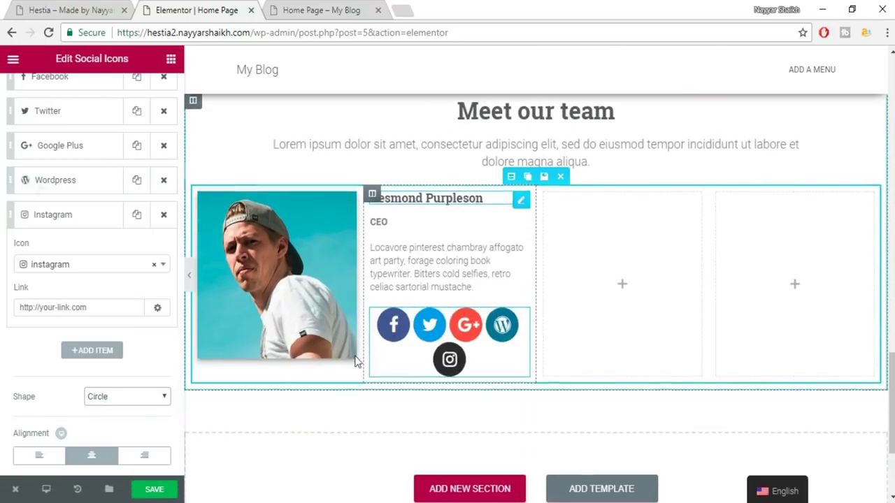
scroll(56, 175, "up", 2)
Set the social icon size to 17 and align the icons left
left_click(90, 98)
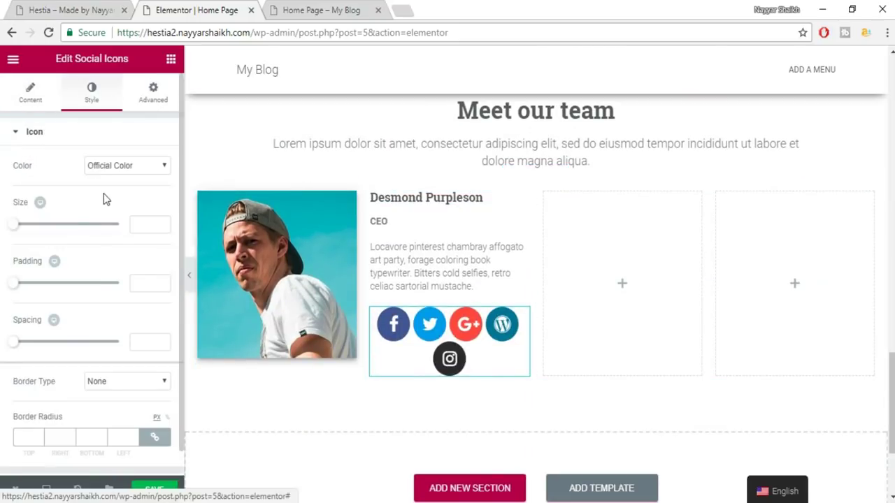
mouse_move(17, 229)
left_mouse_down()
mouse_move(34, 232)
mouse_move(10, 234)
mouse_move(22, 232)
left_mouse_up()
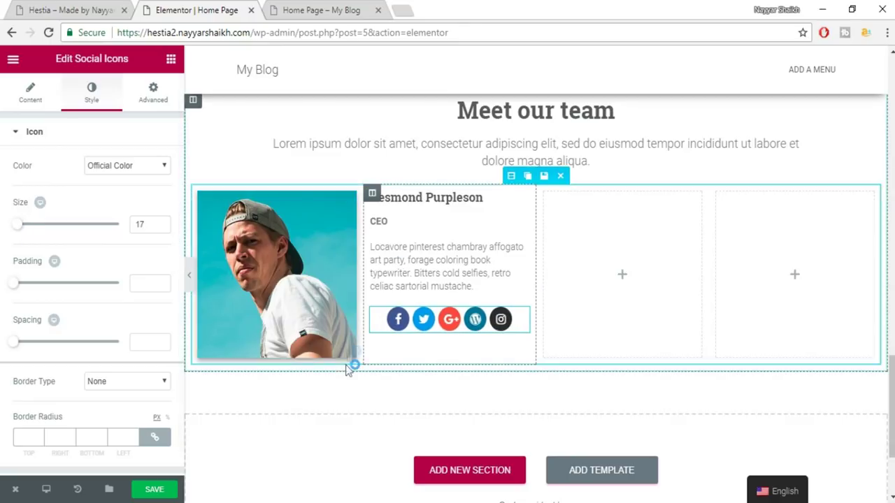
scroll(140, 287, "down", 1)
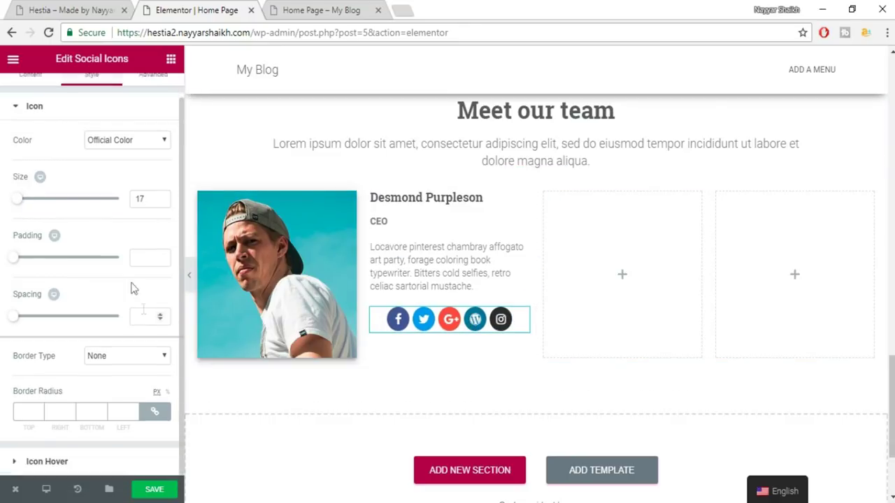
scroll(62, 196, "up", 1)
left_click(30, 112)
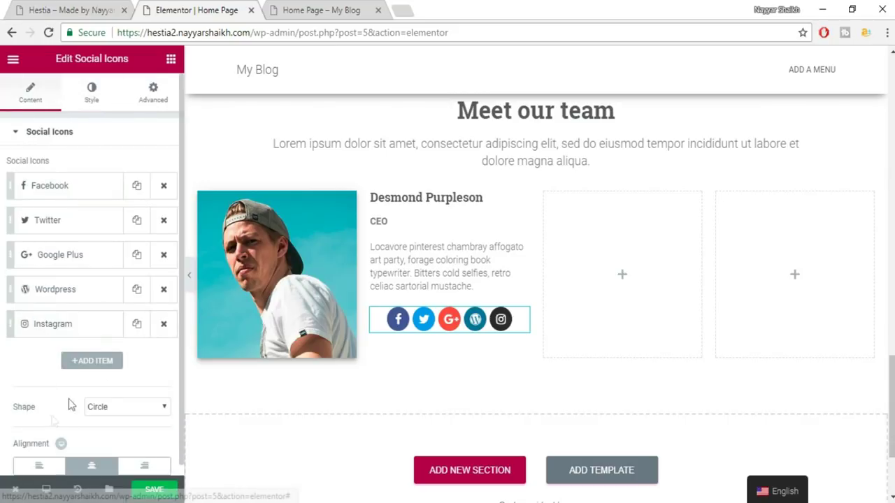
left_click(34, 456)
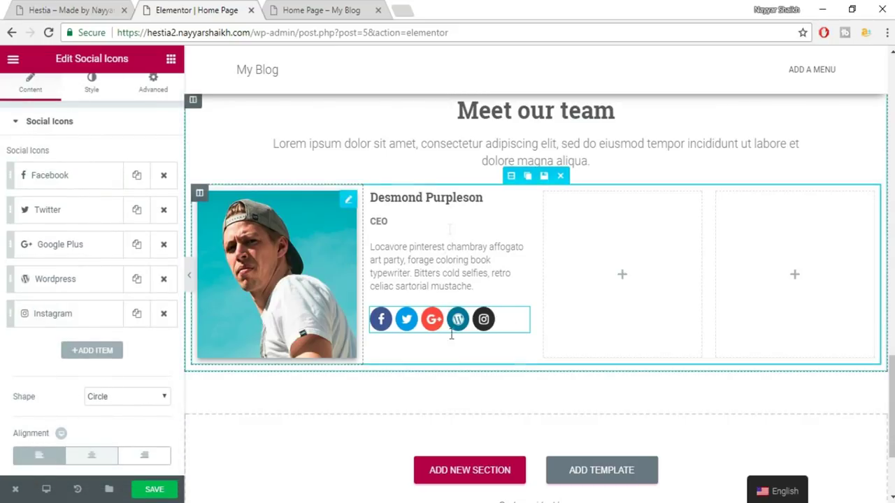
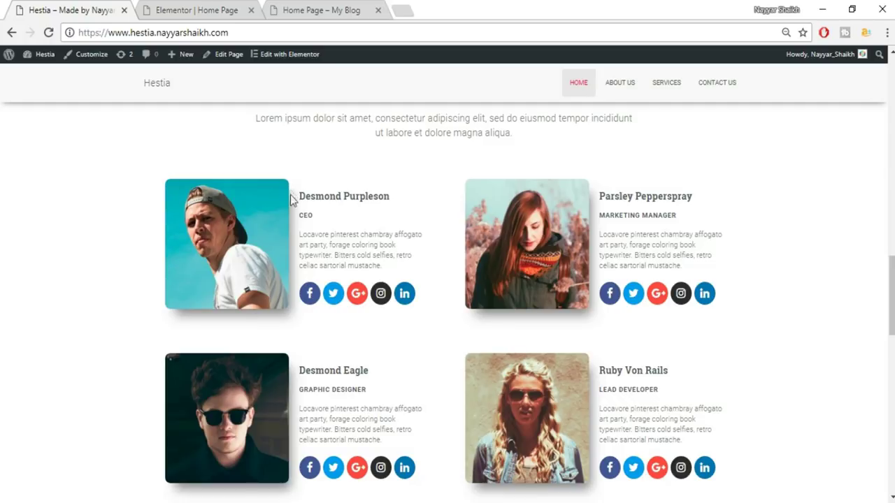
Give the first team member's photo a 10 px border radius on all corners
left_click(215, 9)
left_click(289, 261)
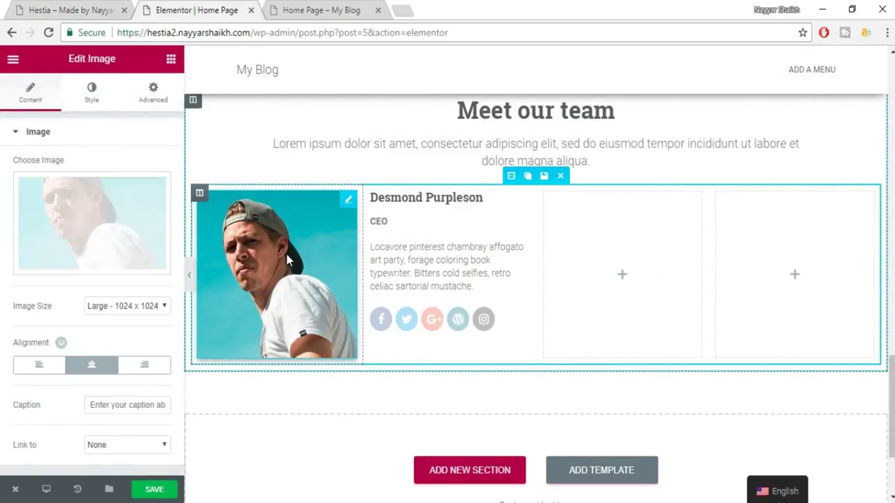
left_click(95, 97)
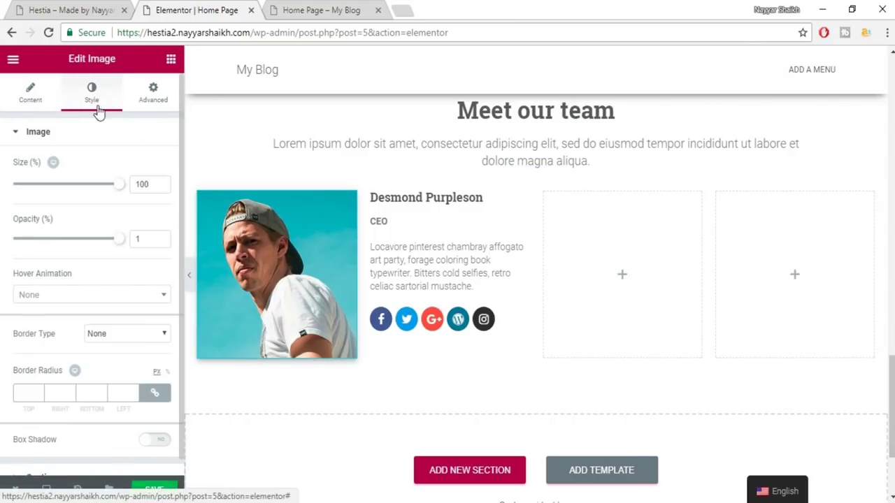
scroll(118, 350, "down", 1)
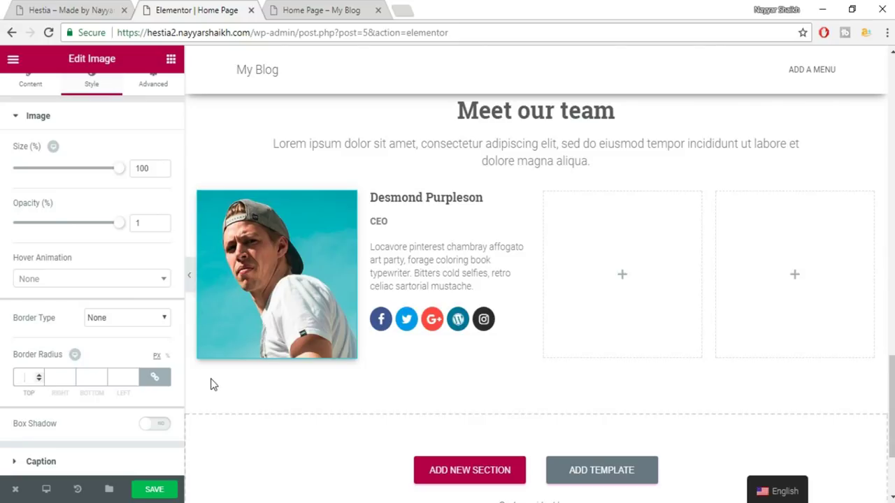
left_click(419, 221)
left_click(310, 258)
left_click(92, 93)
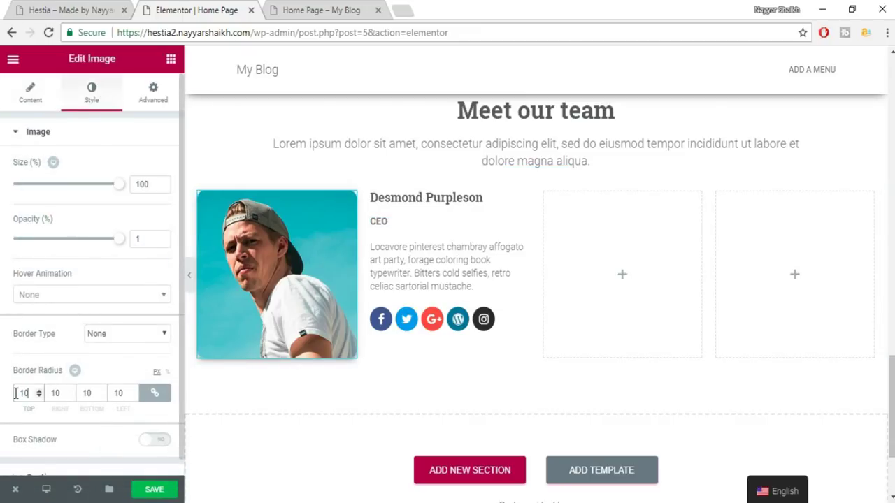
left_click(429, 144)
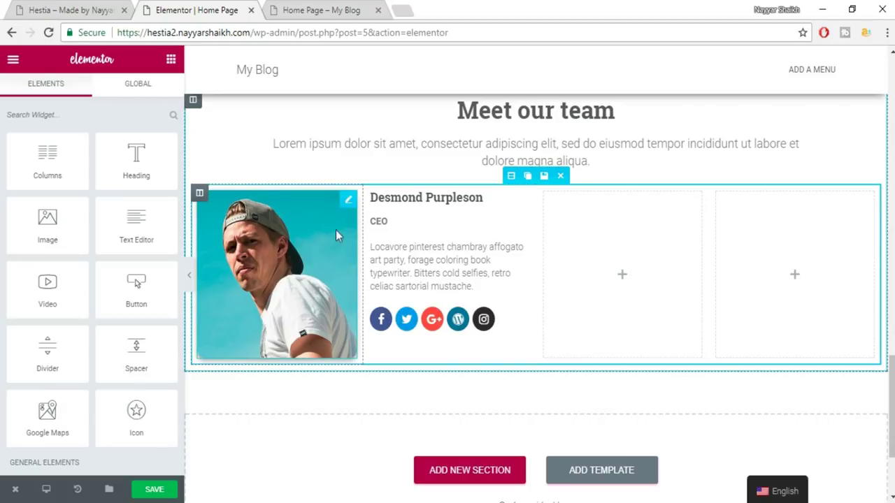
left_click(323, 266)
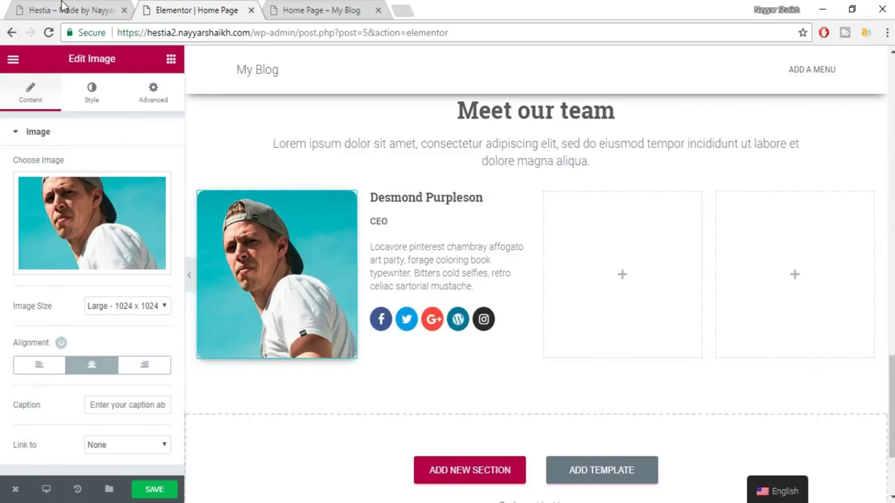
Add a box shadow to the photo with blur 65, spread 4 and horizontal -3
key("ctrl+shift+Tab")
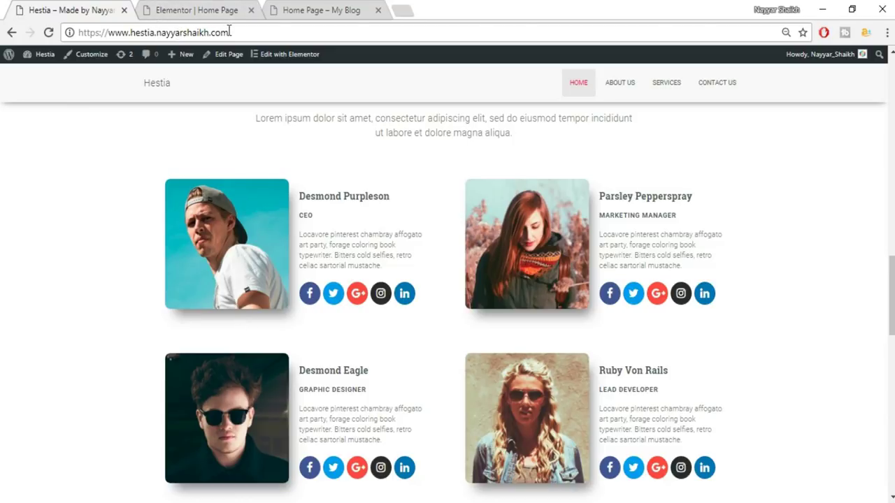
left_click(197, 9)
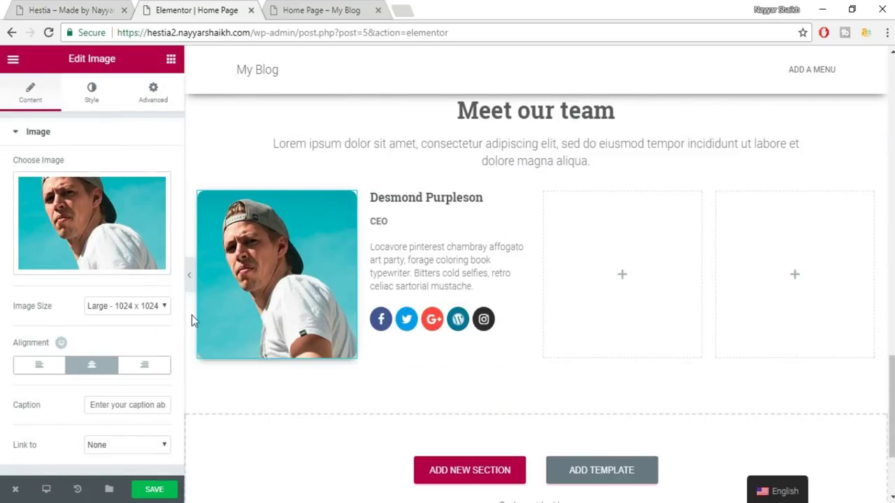
left_click(91, 92)
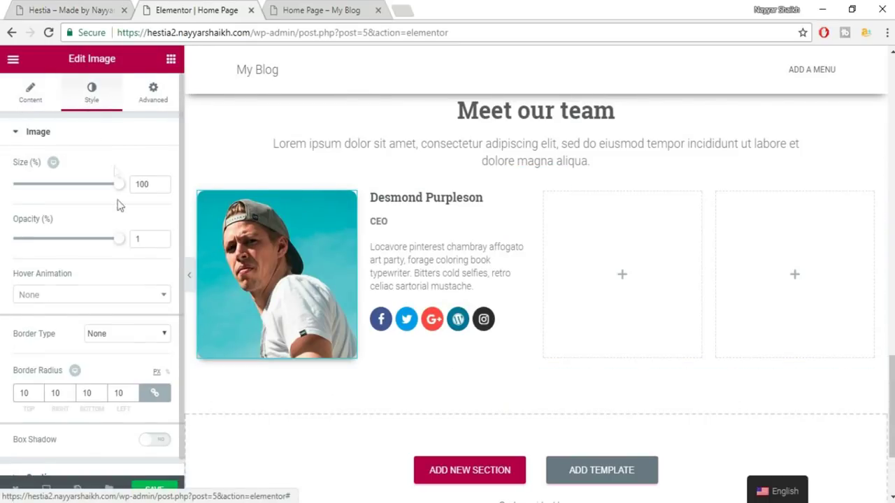
scroll(117, 204, "down", 1)
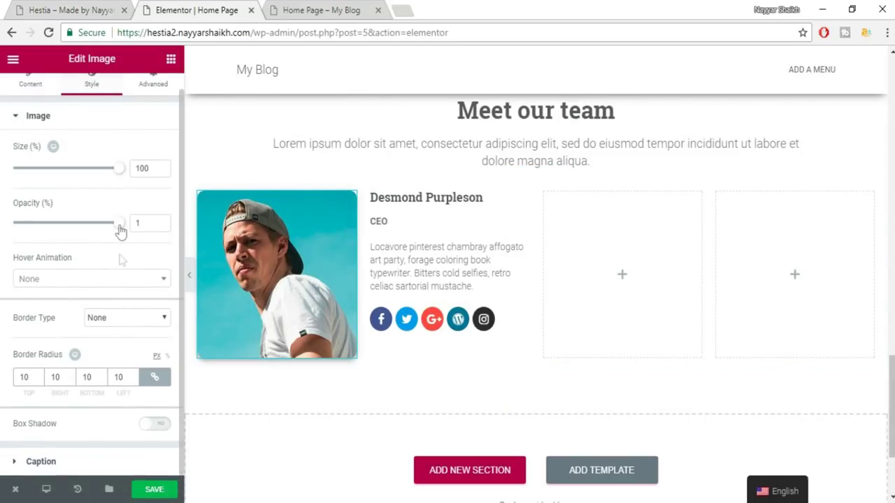
left_click(151, 428)
scroll(112, 432, "down", 5)
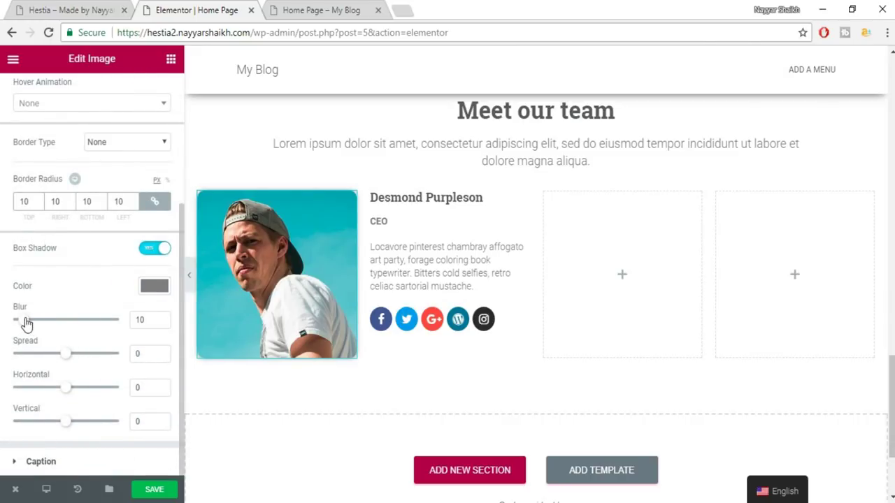
left_click_drag(42, 326, 85, 327)
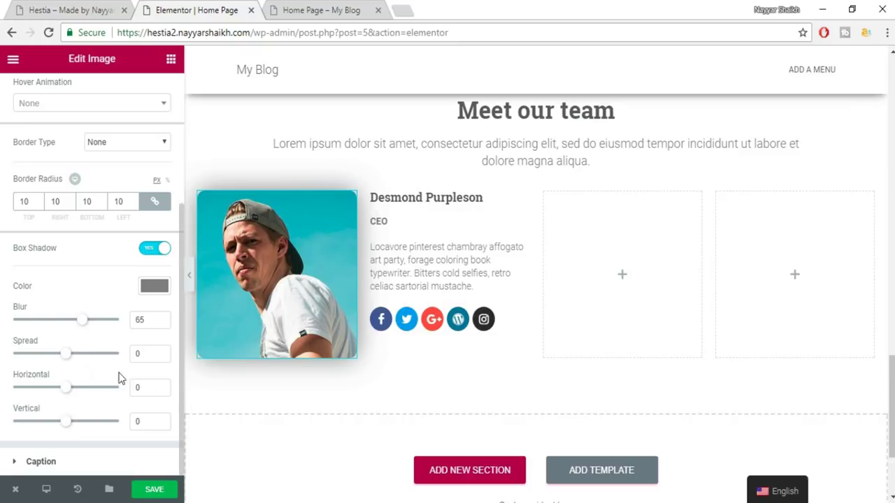
left_click_drag(67, 361, 71, 393)
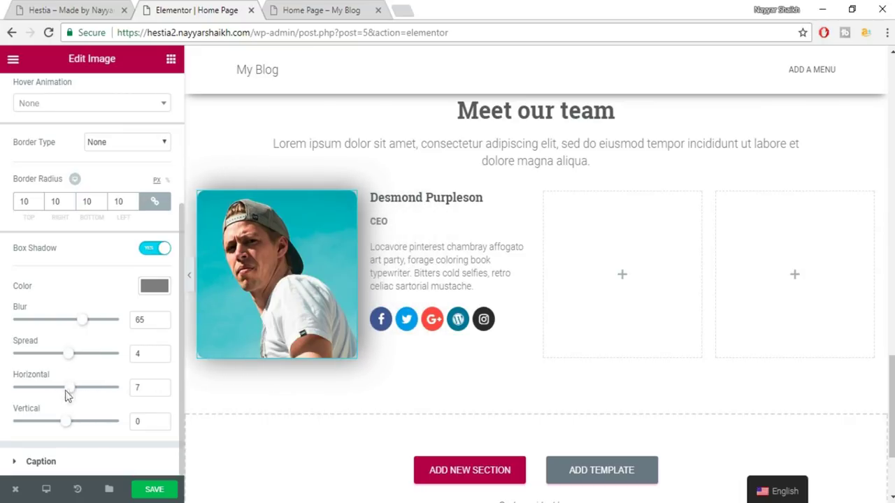
left_click_drag(71, 395, 68, 395)
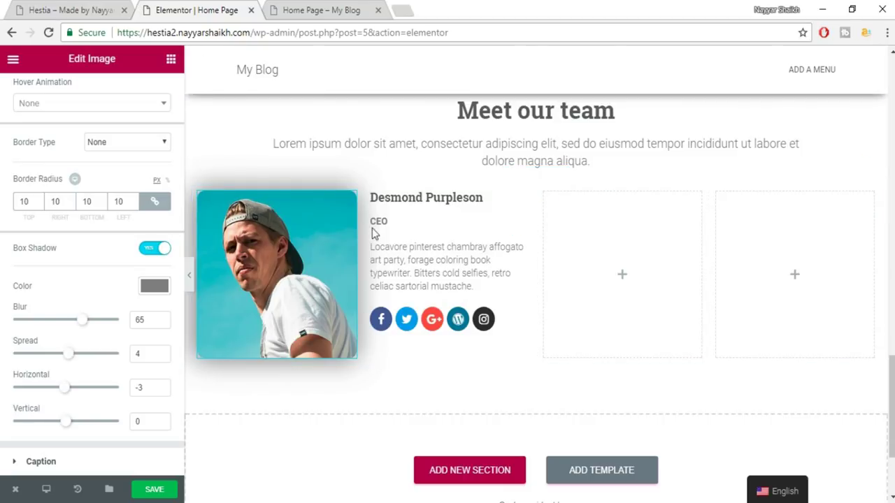
left_click(86, 6)
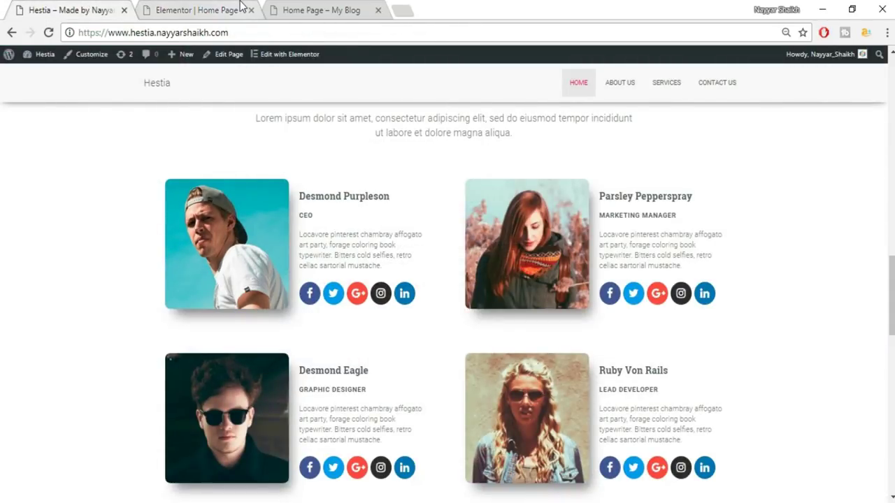
left_click(240, 7)
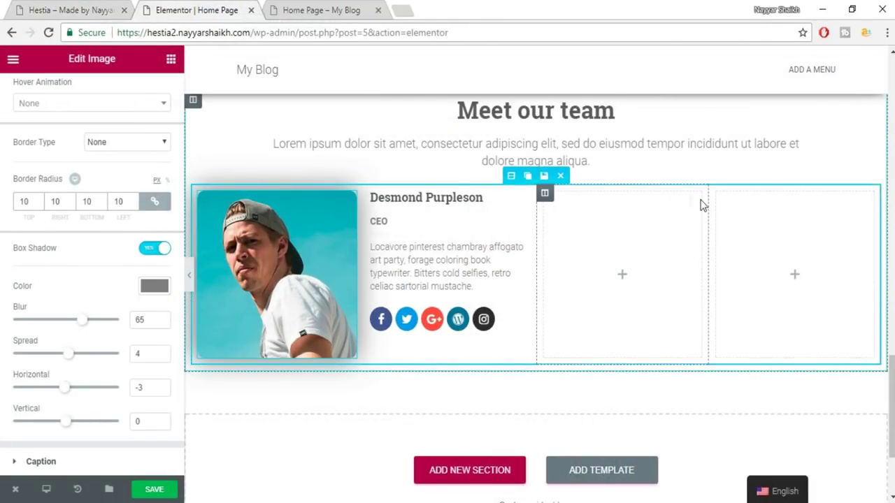
Delete the empty middle and right columns from the team row
left_click(595, 193)
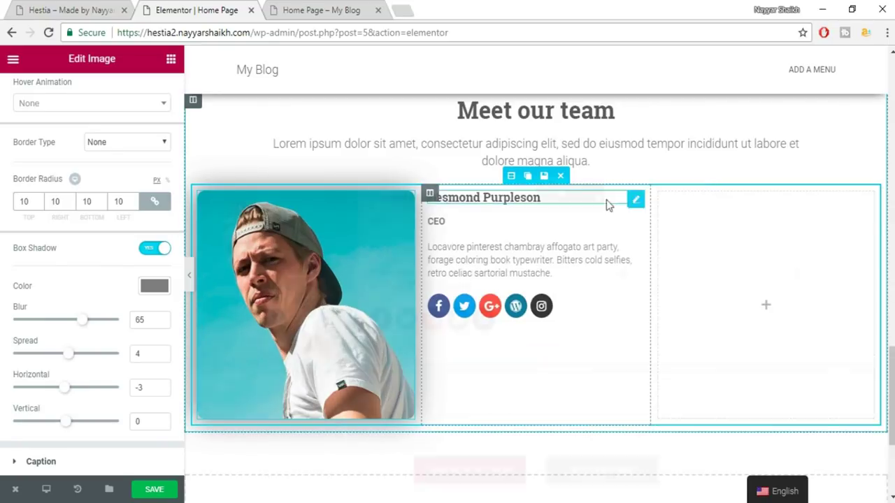
mouse_move(661, 194)
left_click(712, 194)
Duplicate the photo column and the name-and-quote text column
mouse_move(200, 194)
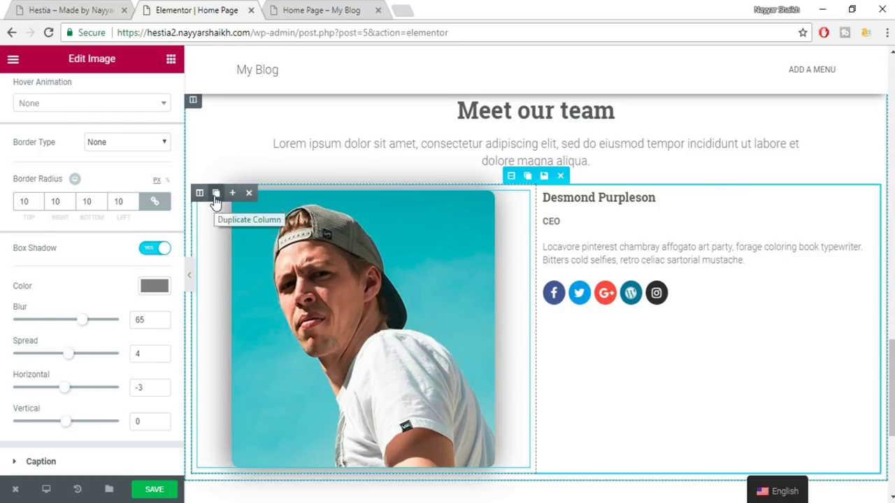
left_click(216, 194)
mouse_move(664, 197)
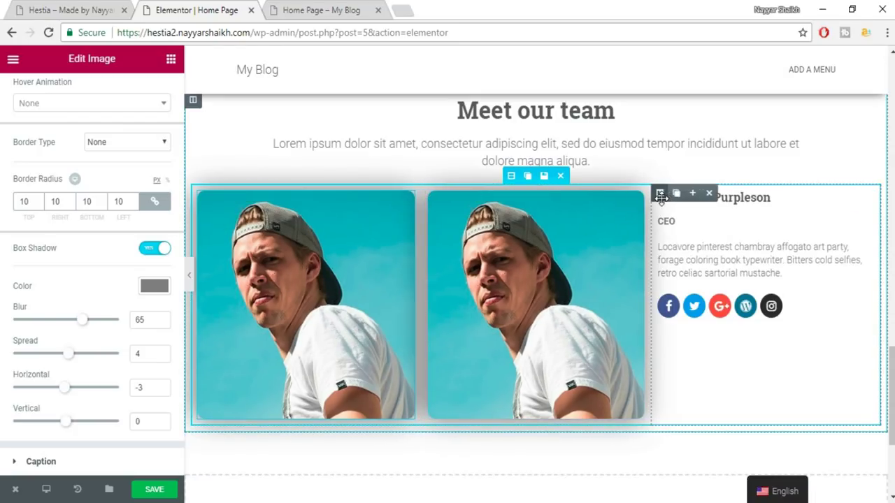
left_click(676, 193)
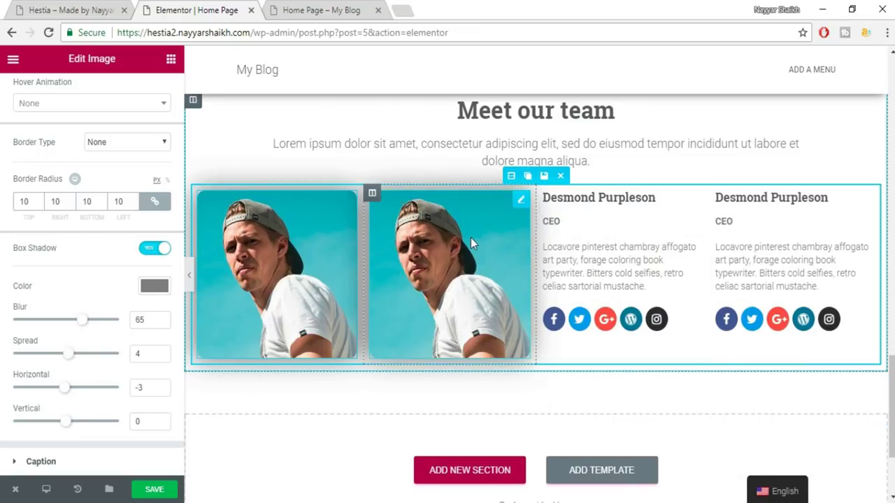
Rearrange the columns so a text column sits between the two photos
left_click_drag(473, 235, 477, 265)
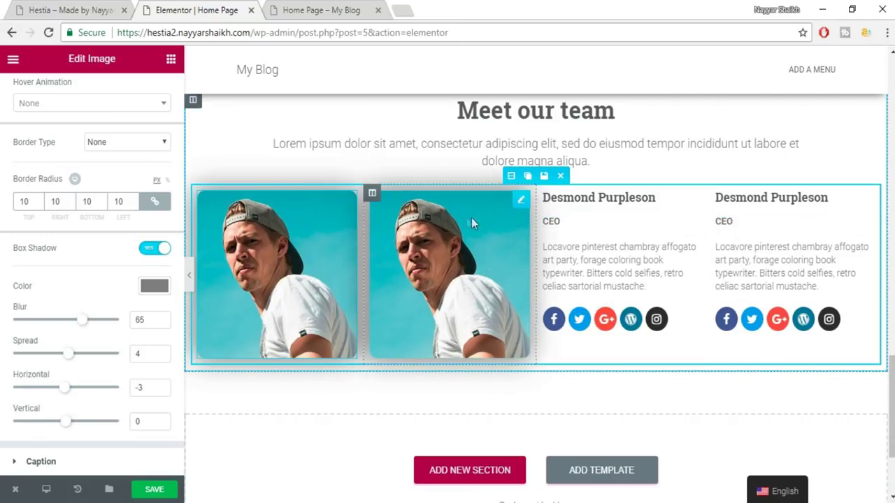
left_click_drag(549, 193, 407, 220)
left_click_drag(643, 230, 689, 250)
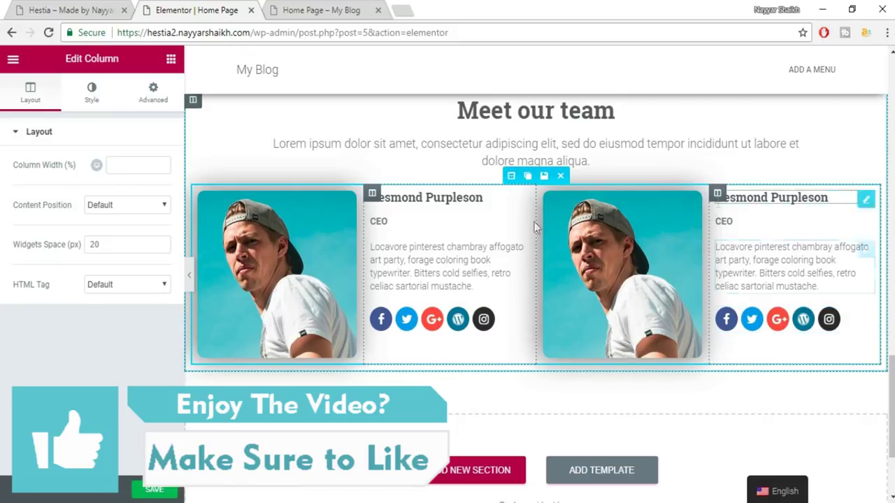
left_click(621, 253)
Replace the second photo with 2.jpg uploaded from the Hestia folder
left_click(110, 254)
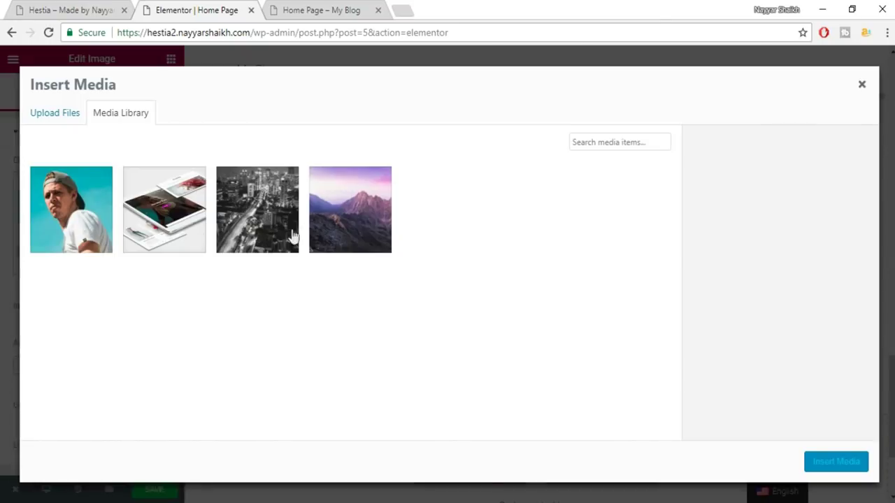
left_click(56, 113)
left_click(463, 302)
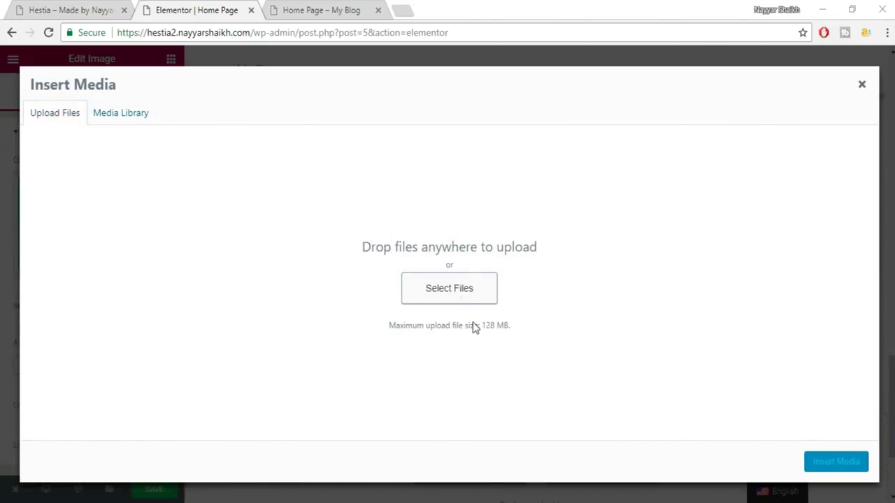
left_click(293, 105)
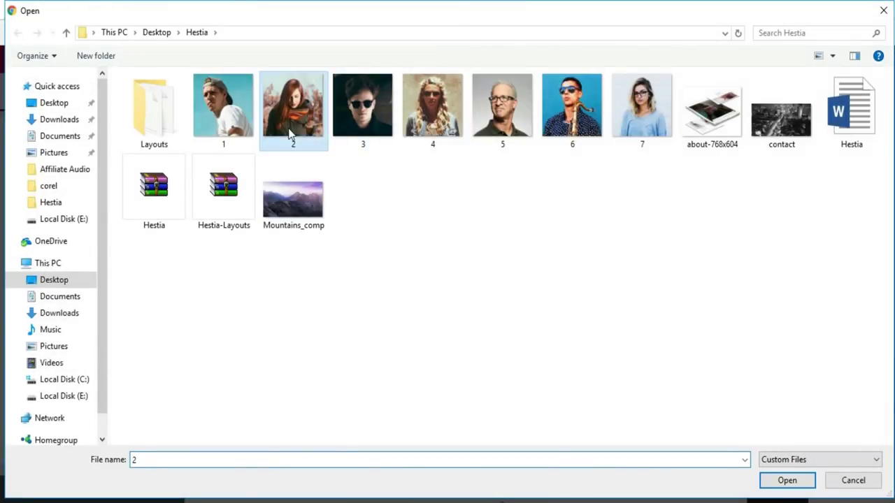
left_click(765, 483)
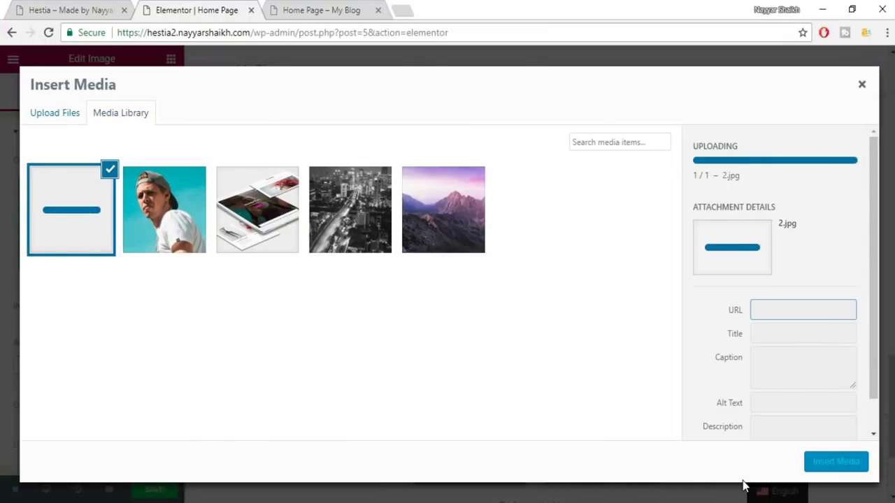
left_click(827, 467)
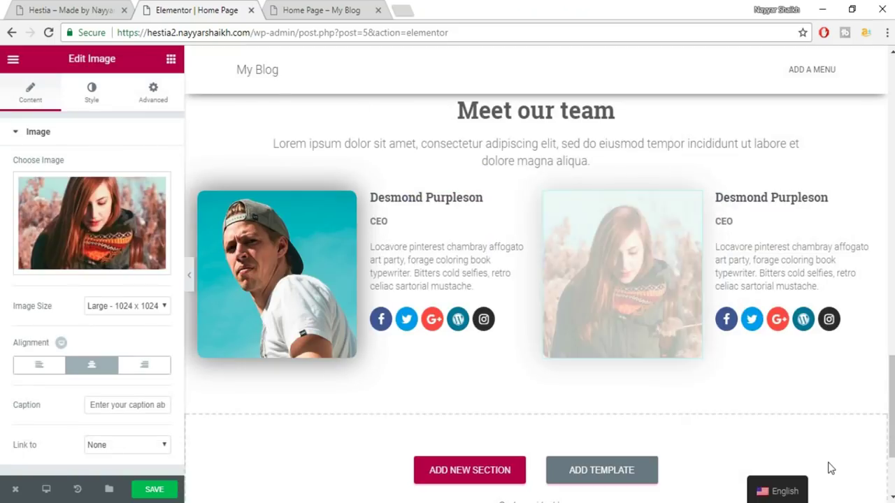
left_click(825, 199)
Retitle the second name, duplicate the team section into a second row, then view the live Hestia page
triple_click(128, 209)
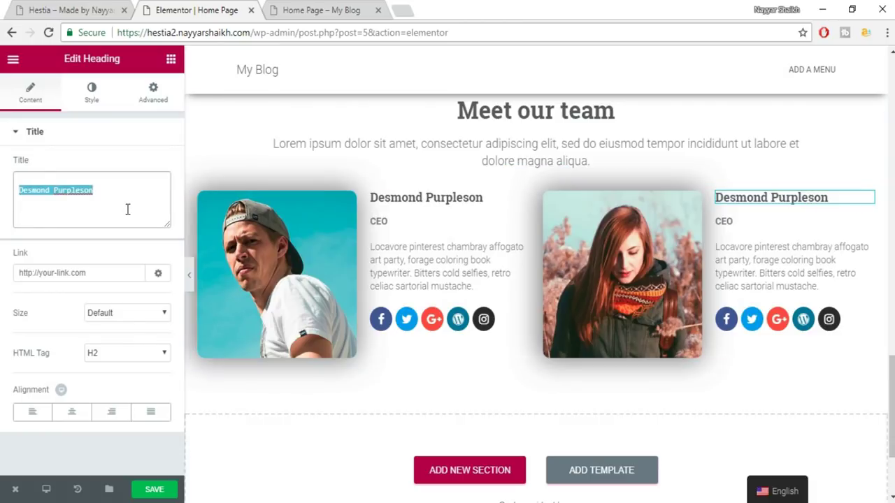
type("Nayyar Shaikh")
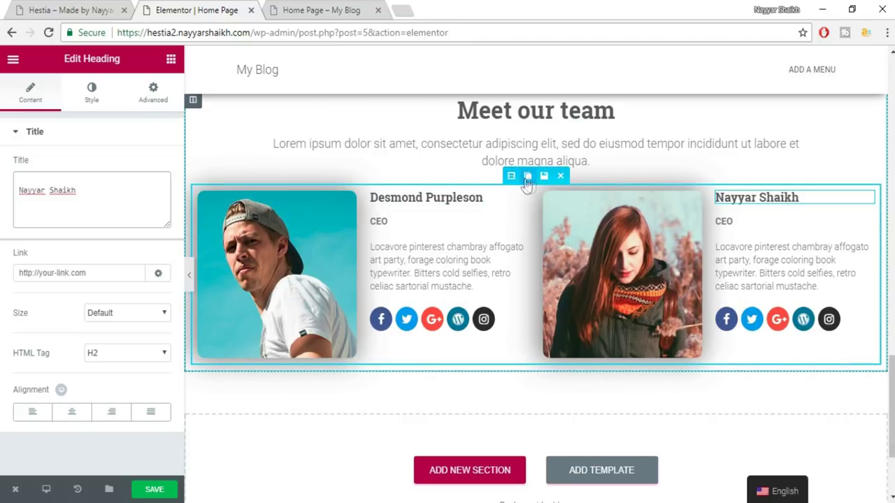
left_click(529, 178)
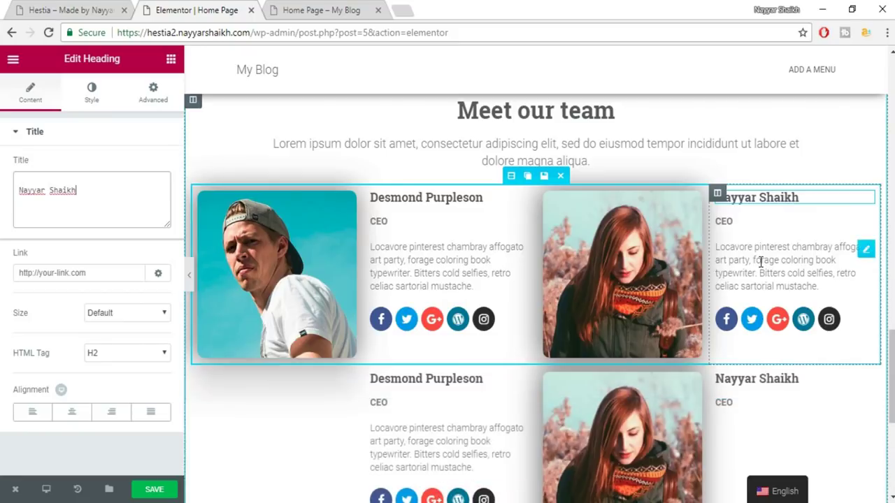
scroll(761, 262, "down", 1)
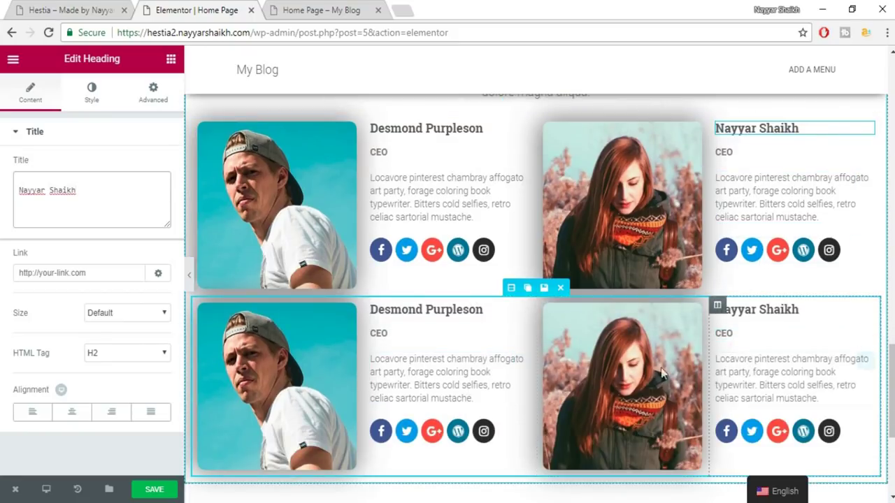
scroll(681, 362, "up", 1)
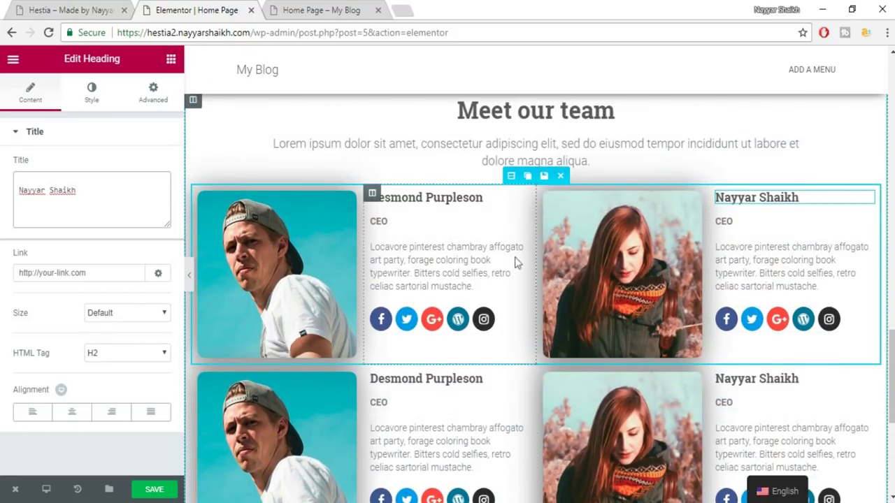
key("ctrl+shift+Tab")
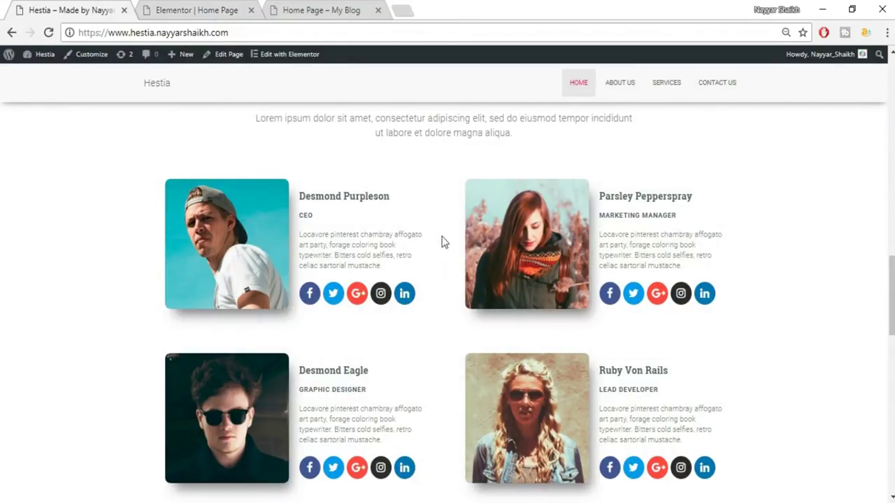
Widen the second photo column to about 23.7%/26.3% and trim the card name's last letter
left_click(243, 5)
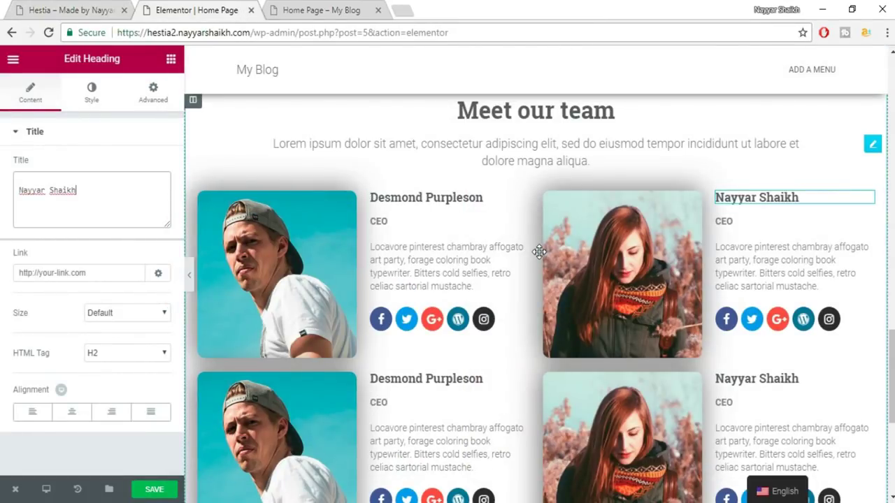
left_click_drag(531, 254, 523, 250)
key("BackSpace")
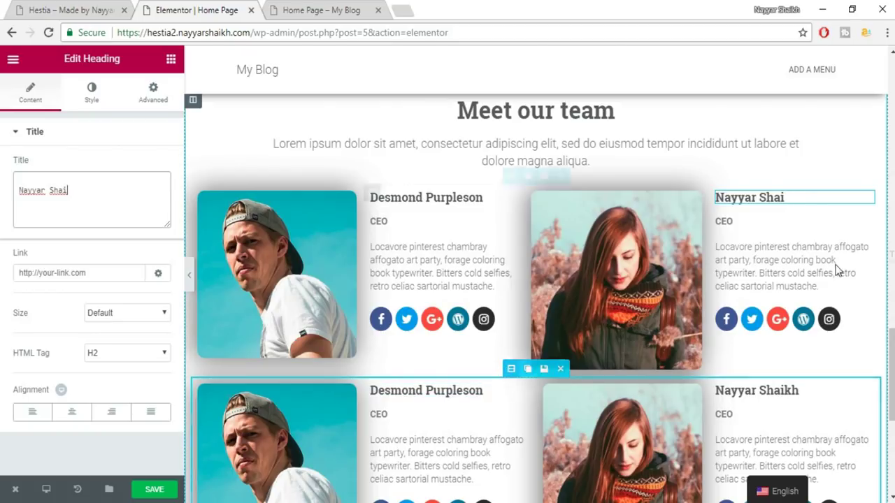
left_click(823, 143)
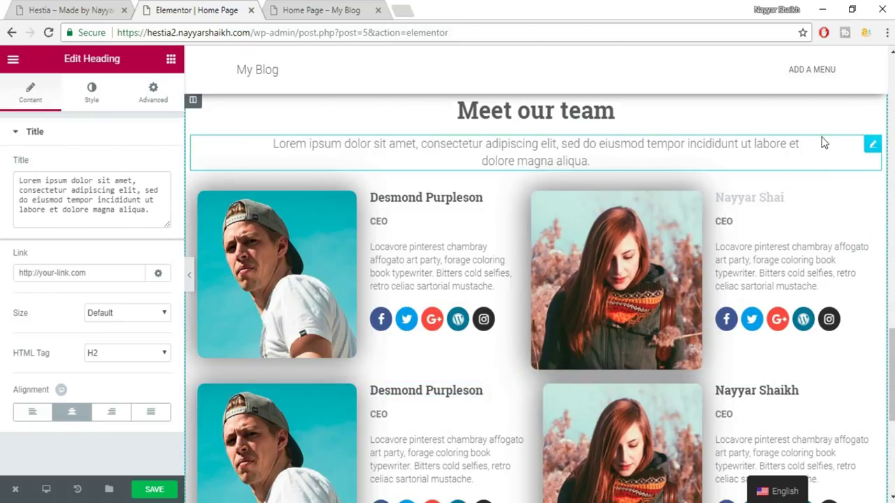
scroll(398, 409, "down", 1)
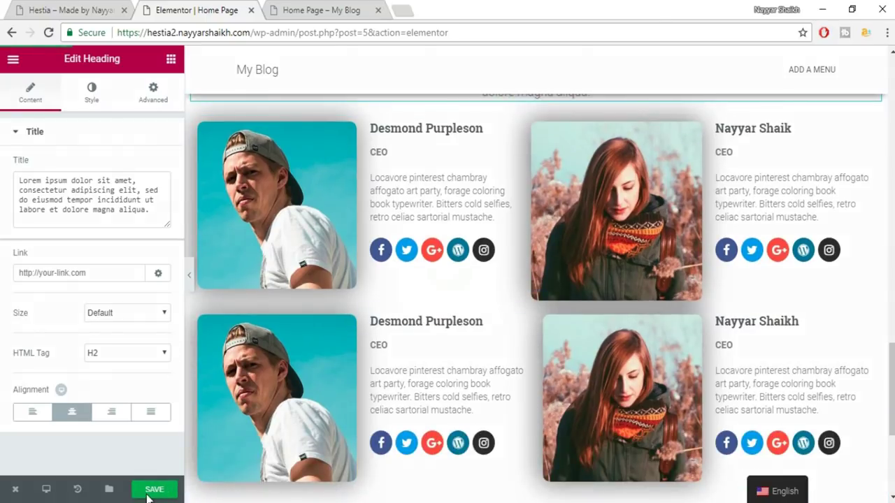
Save the page and preview it with the editing panel hidden
left_click(147, 492)
scroll(700, 374, "down", 3)
scroll(706, 390, "up", 2)
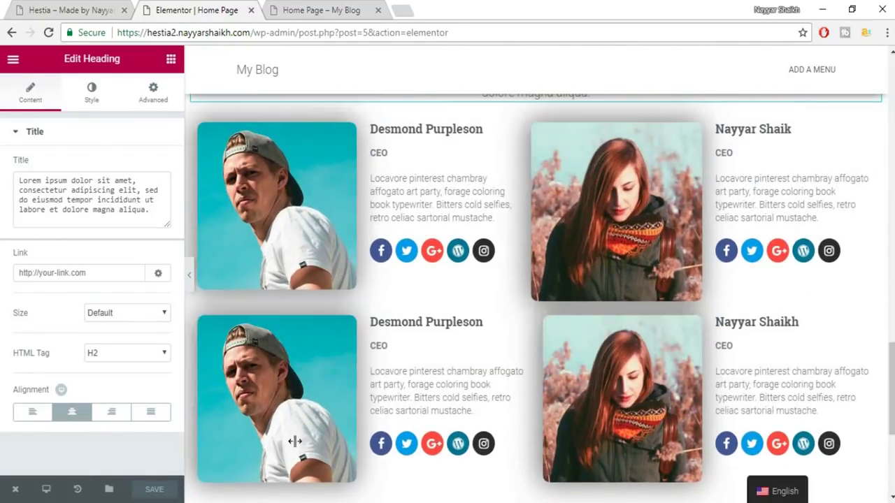
left_click(188, 280)
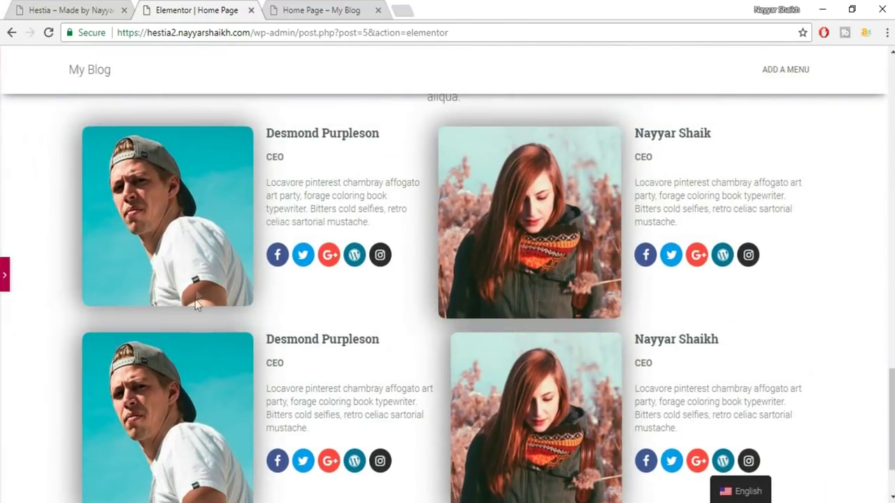
scroll(219, 329, "up", 3)
scroll(219, 329, "down", 5)
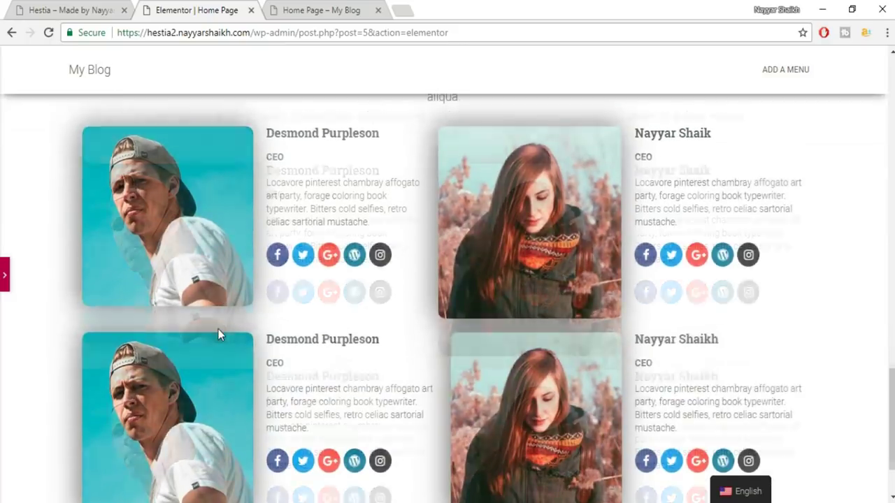
scroll(218, 329, "up", 5)
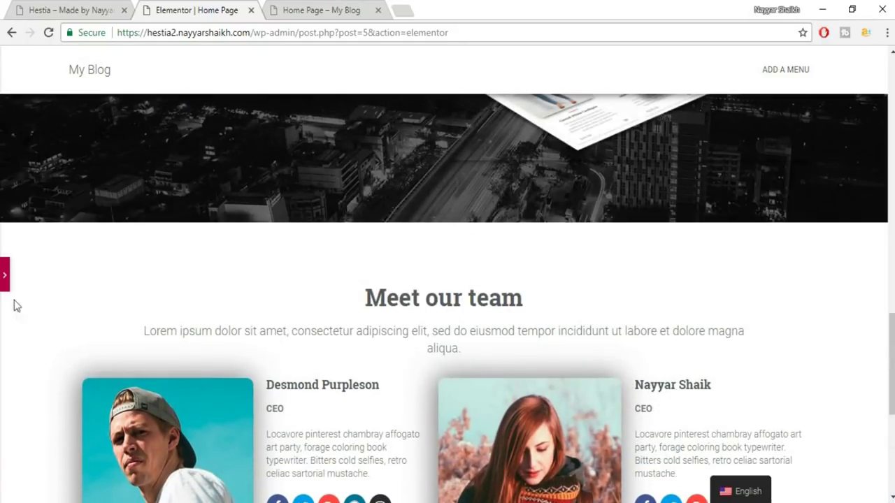
Give the team subtitle 50 px of bottom padding
left_click(3, 277)
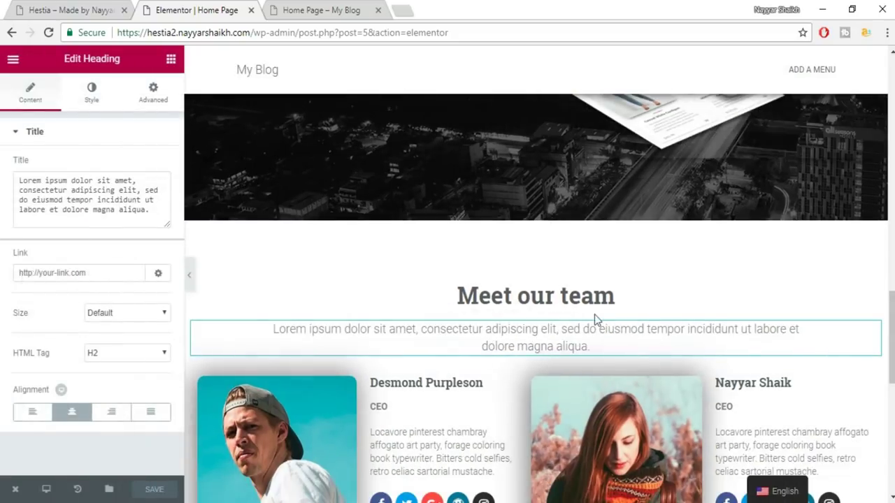
scroll(595, 300, "down", 1)
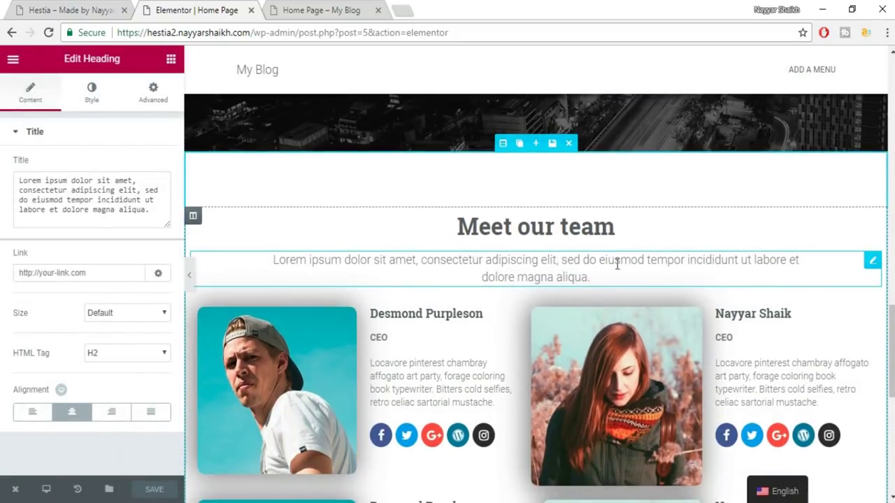
left_click(166, 98)
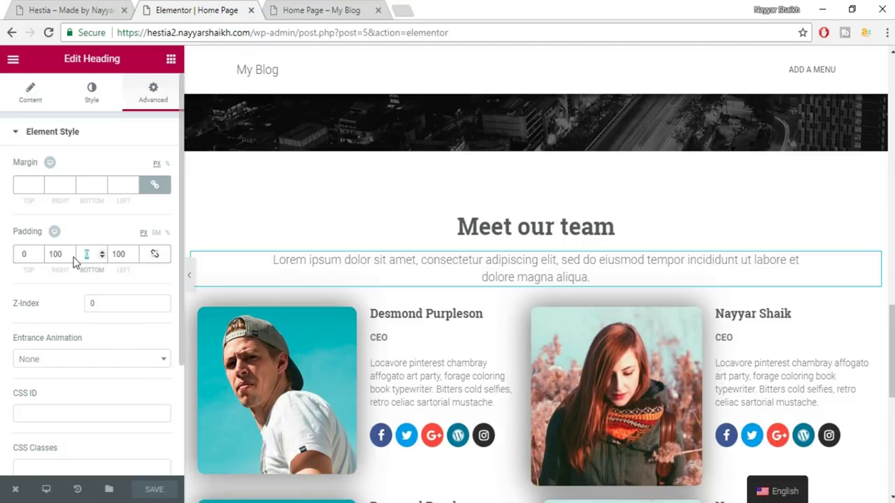
type("50")
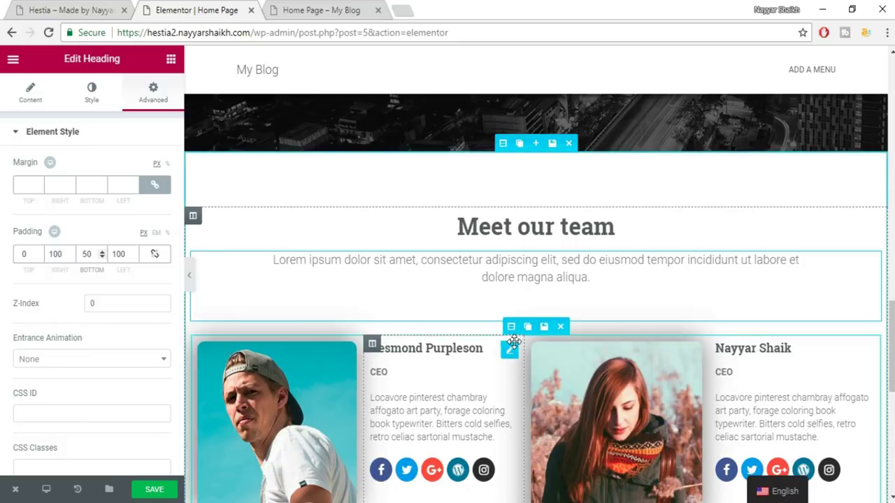
scroll(514, 342, "down", 5)
scroll(566, 343, "up", 2)
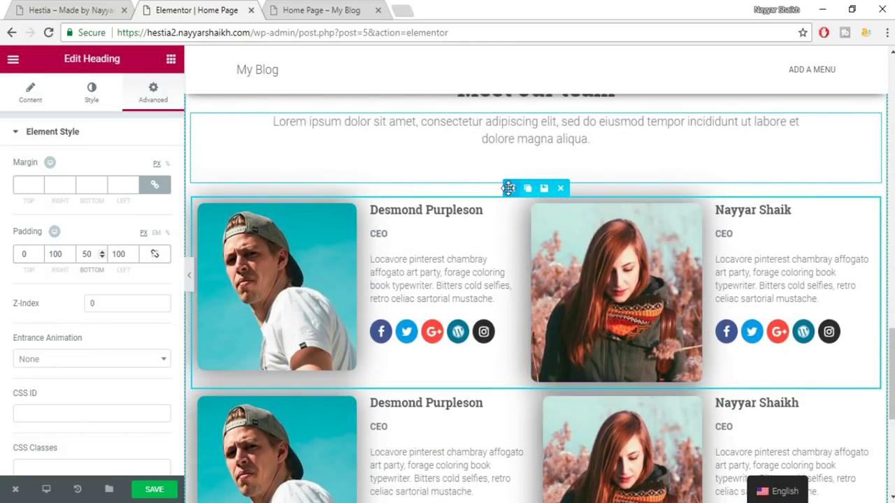
Set the upper team row section's bottom padding alone to 40 px and save
left_click(508, 188)
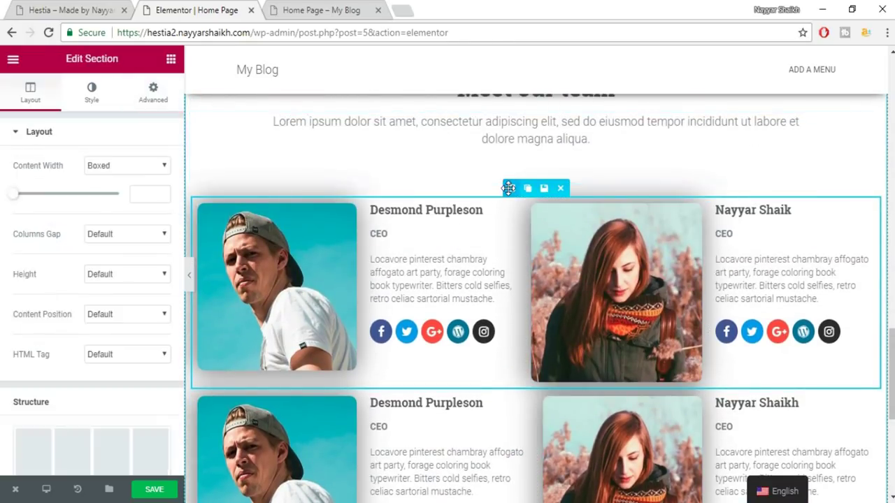
left_click(142, 90)
left_click(158, 255)
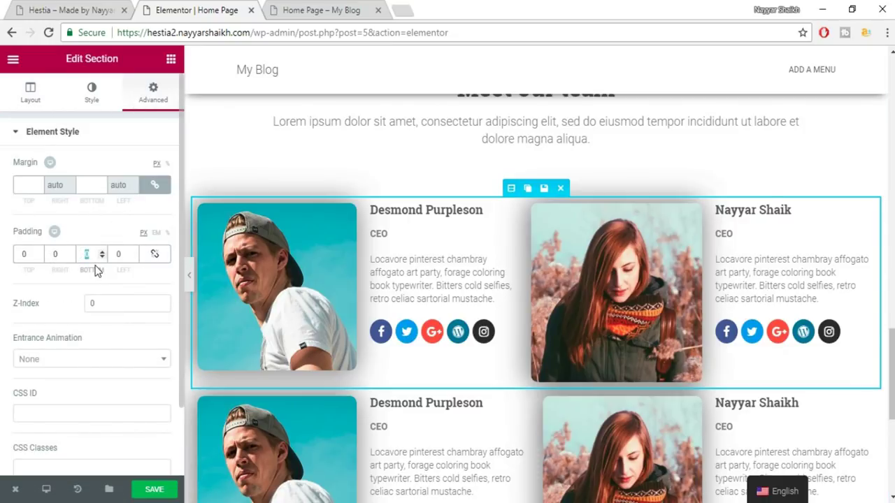
type("40")
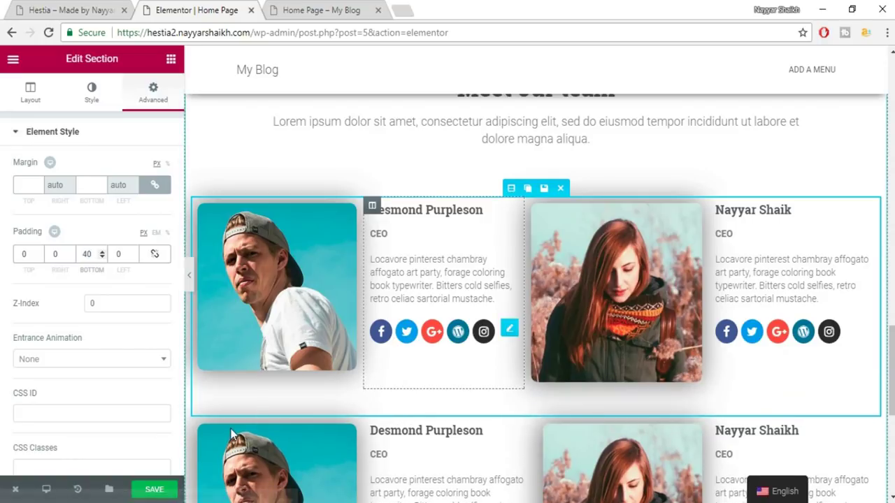
scroll(231, 469, "down", 2)
left_click(153, 489)
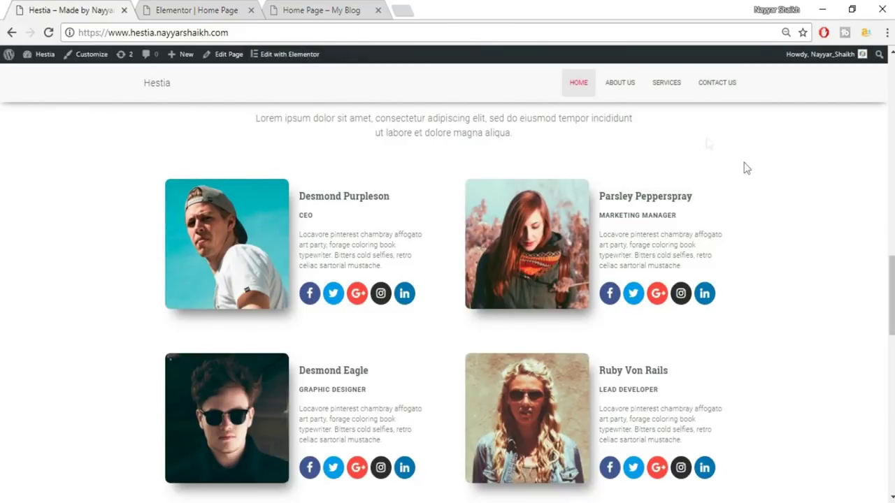
Reload the live My Blog home page and compare its team section with the Hestia demo
left_click(321, 7)
left_click(48, 32)
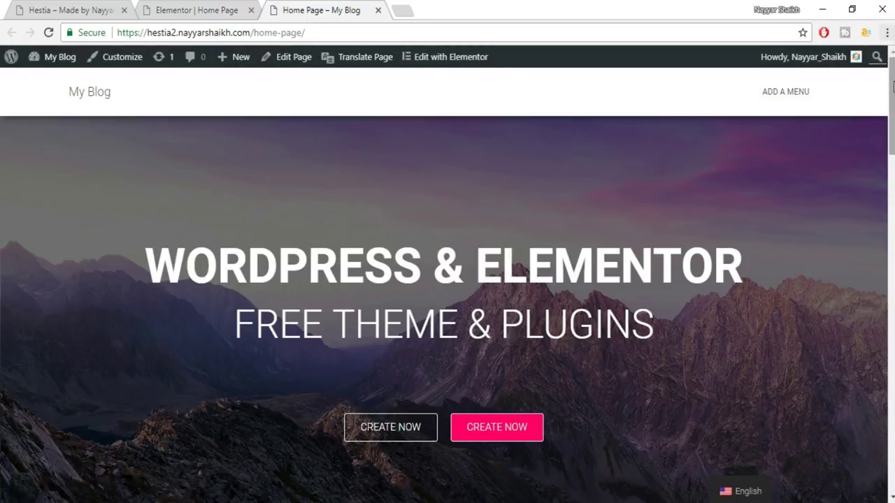
scroll(447, 308, "down", 10)
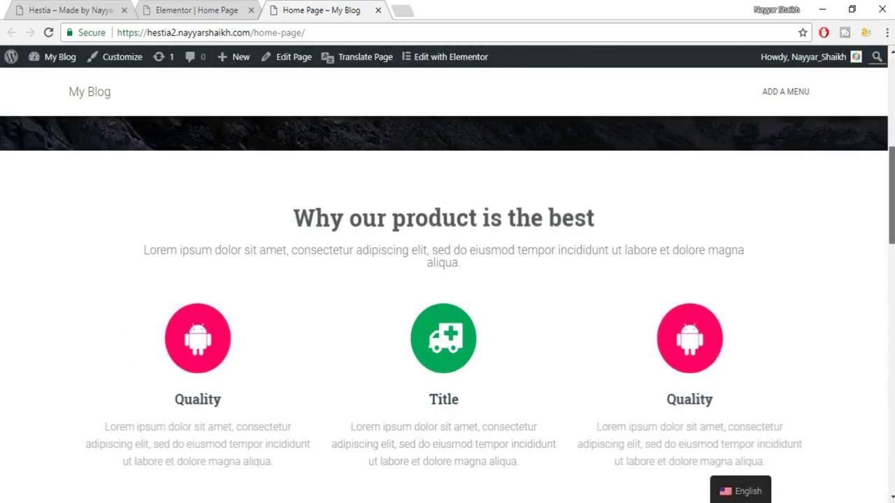
scroll(448, 308, "down", 10)
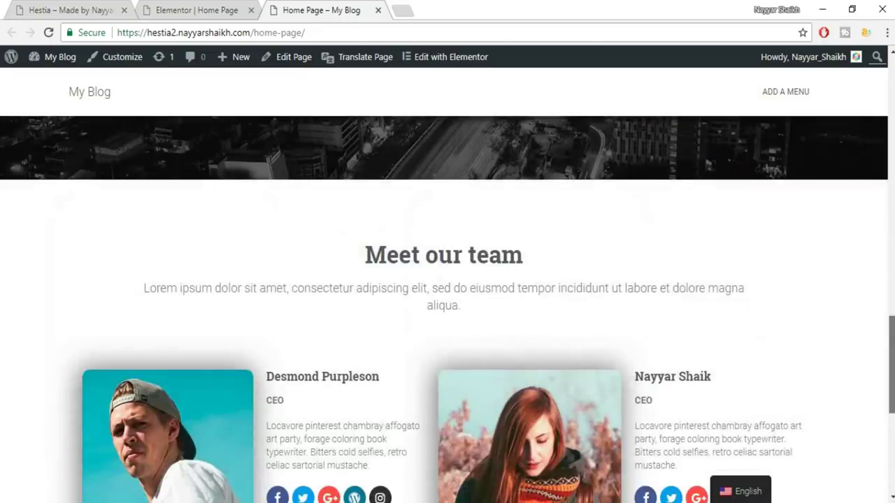
scroll(447, 308, "down", 3)
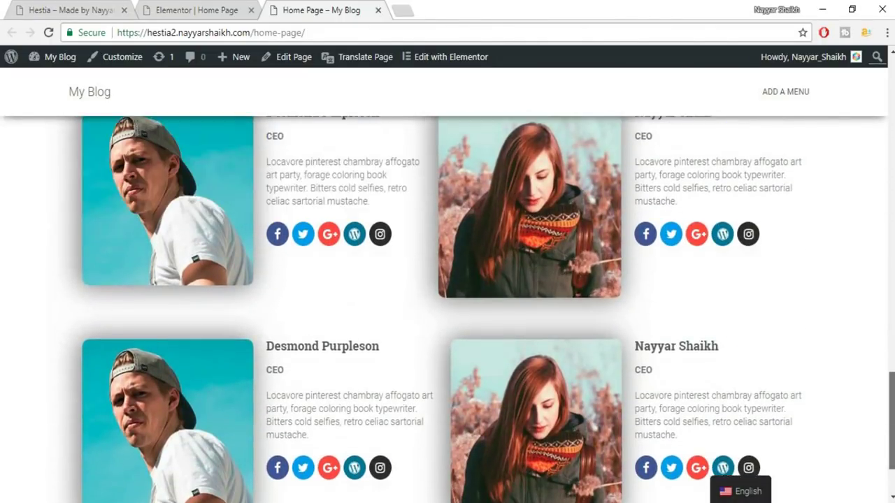
scroll(809, 324, "up", 3)
left_click(70, 10)
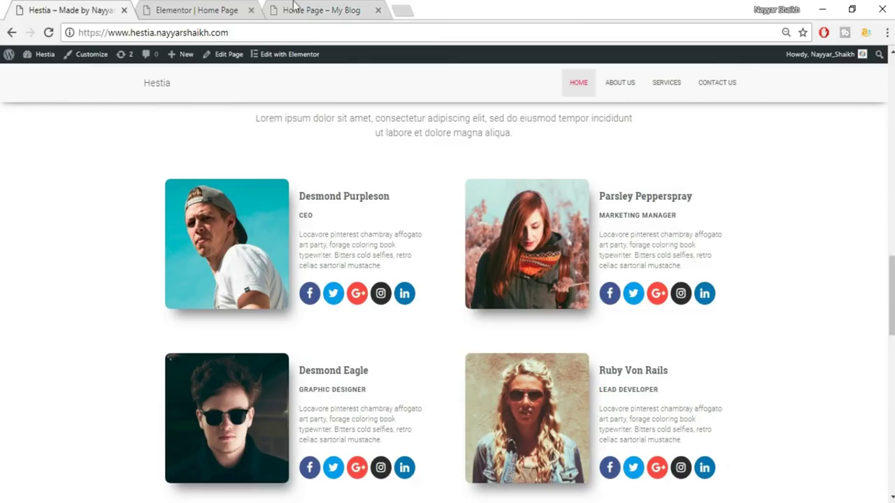
left_click(343, 10)
scroll(448, 308, "up", 10)
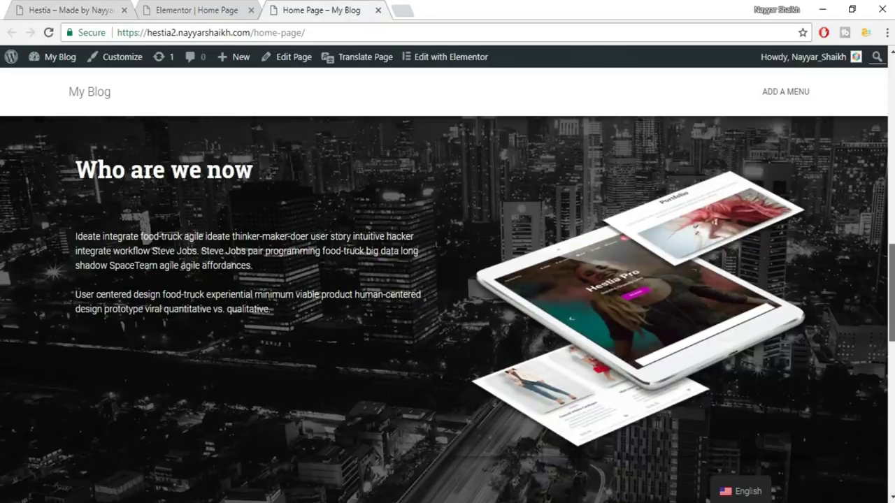
left_click(168, 9)
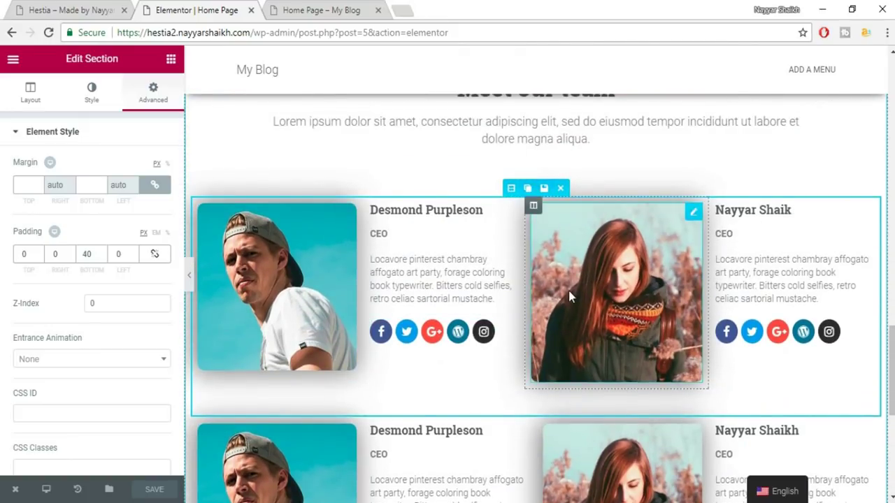
Drag a Heading widget into the empty section below the team rows
scroll(568, 291, "down", 6)
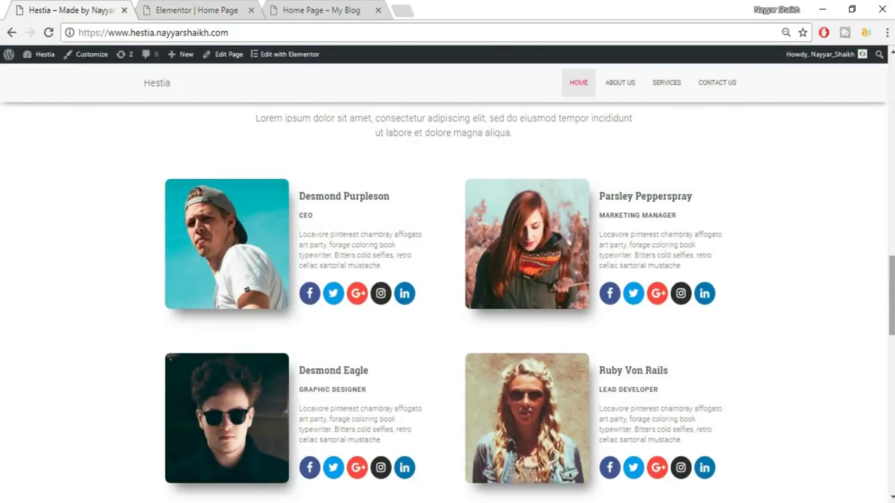
scroll(474, 213, "down", 5)
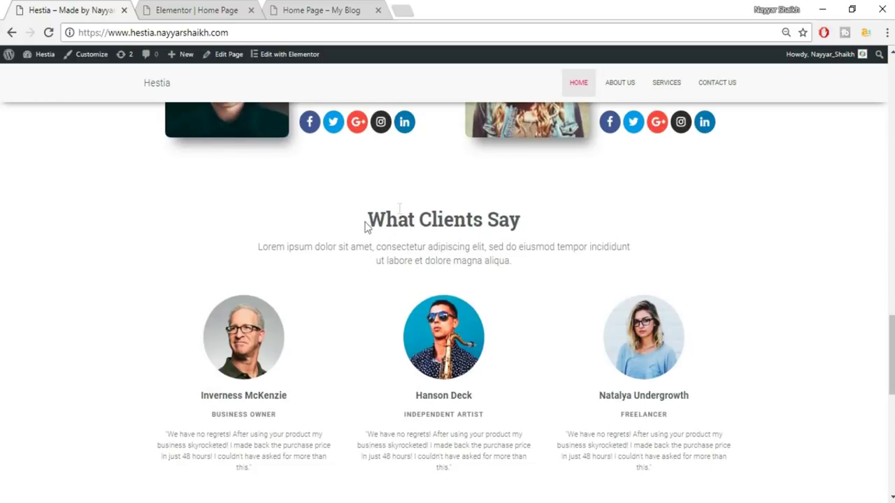
left_click(225, 8)
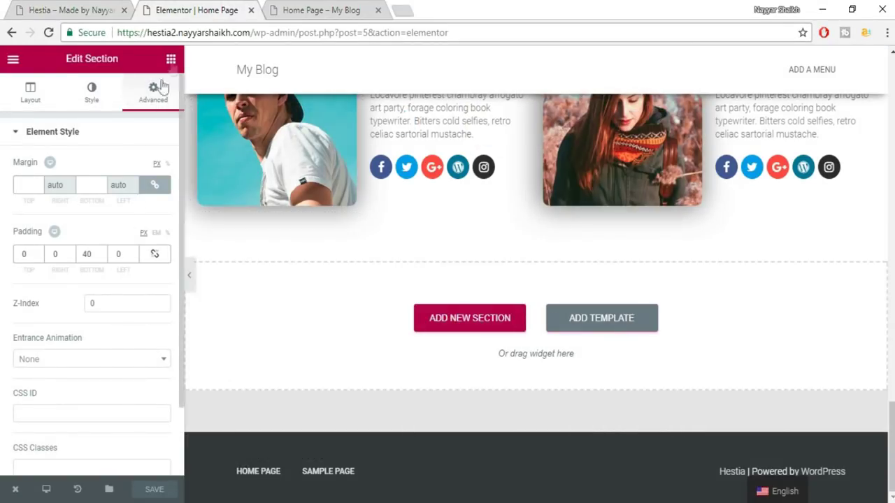
left_click(73, 8)
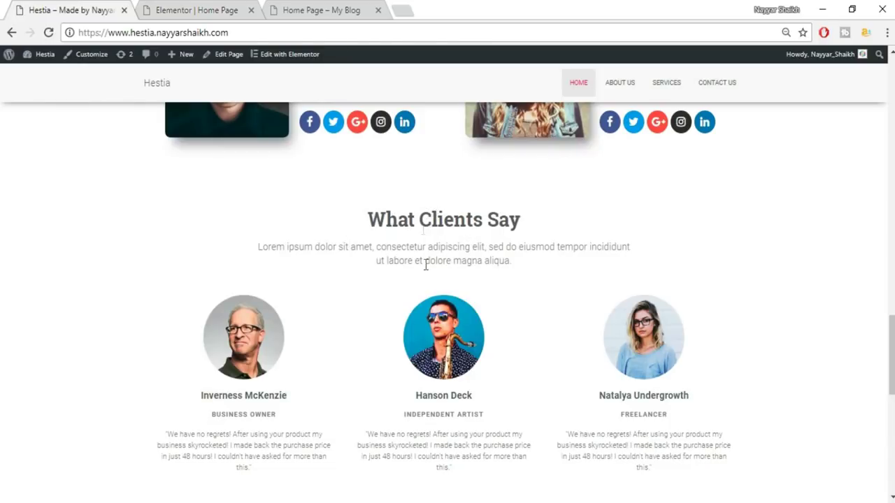
left_click(211, 8)
left_click_drag(149, 172, 595, 334)
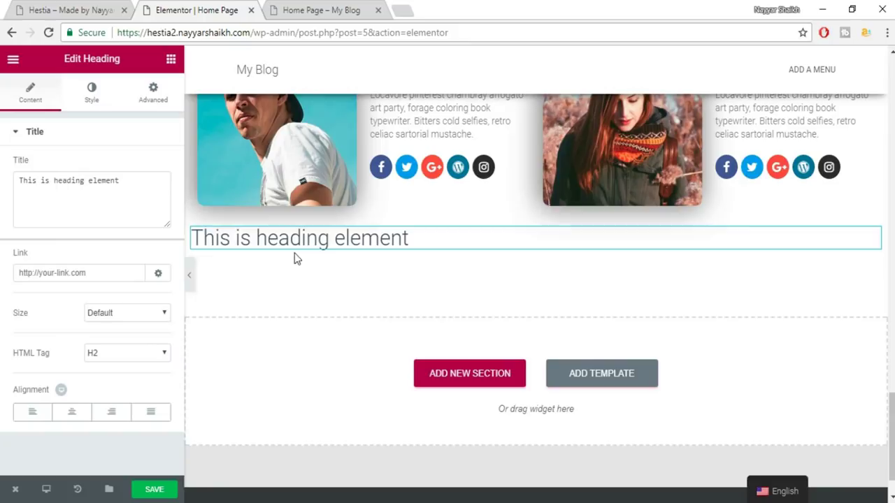
Copy 'What Clients Say' from the live site into the heading title and center it
left_click(70, 10)
triple_click(498, 210)
key("ctrl+c")
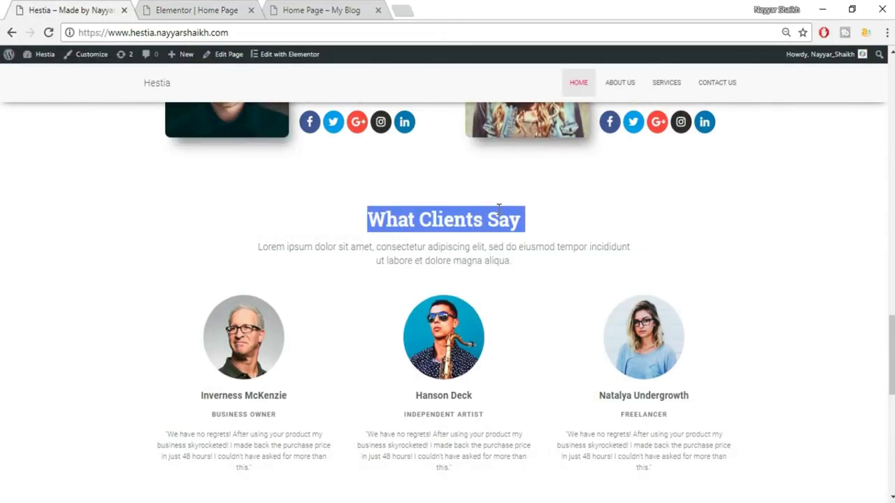
left_click(179, 7)
triple_click(135, 184)
key("ctrl+v")
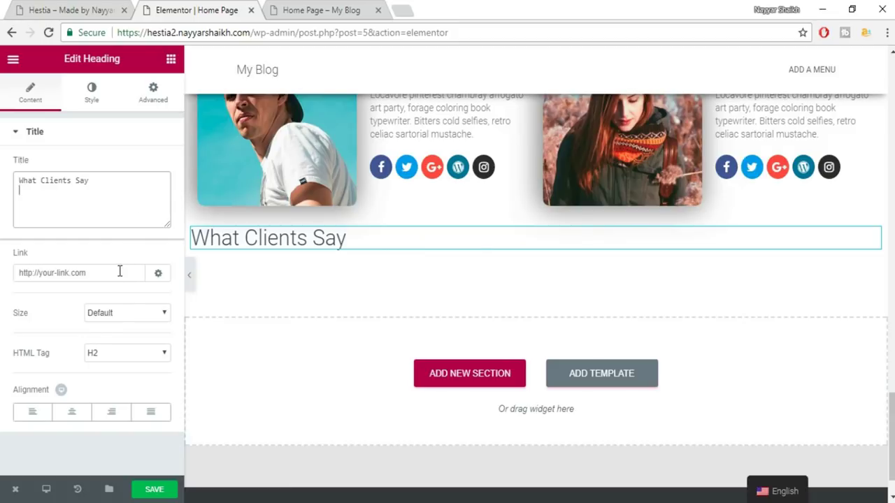
left_click(71, 412)
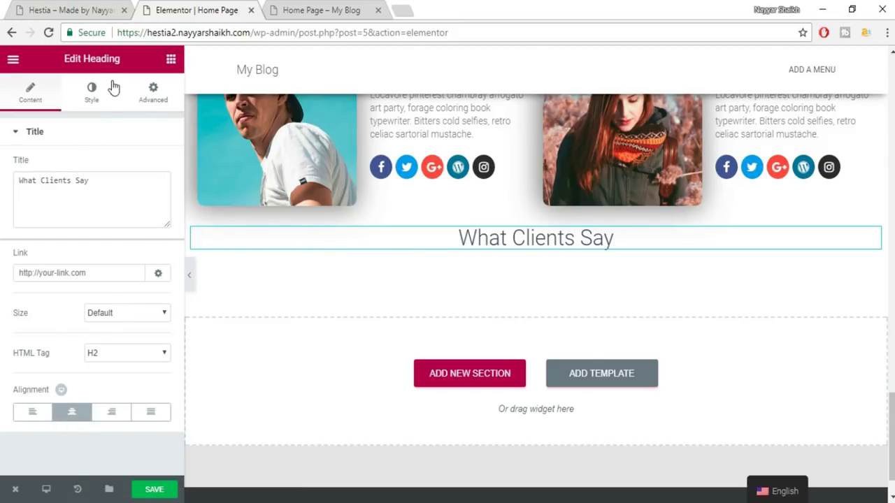
Make the heading text colour dark grey
left_click(92, 95)
left_click(154, 168)
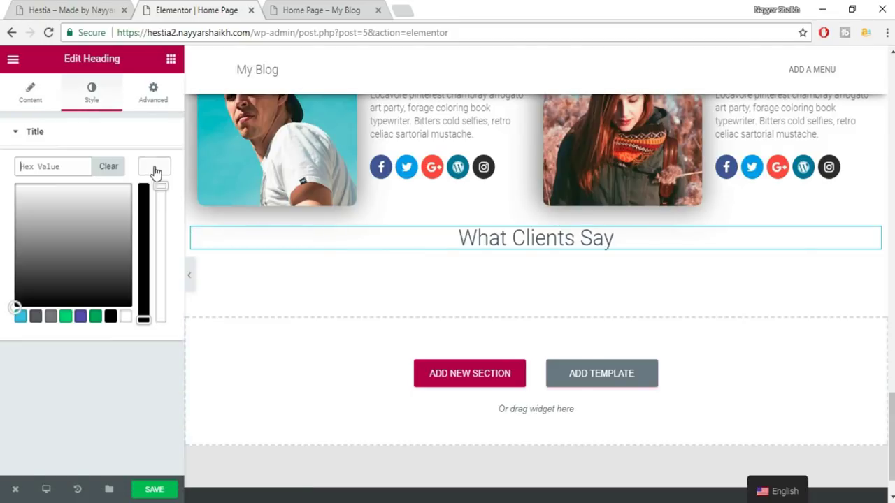
left_click(36, 318)
left_click(156, 175)
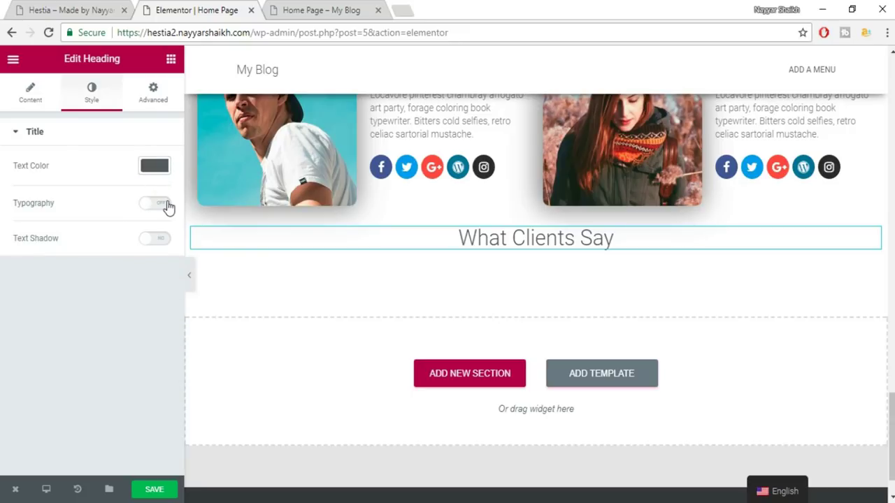
Set the heading typography to 35 px Roboto Slab at weight 600
left_click(156, 203)
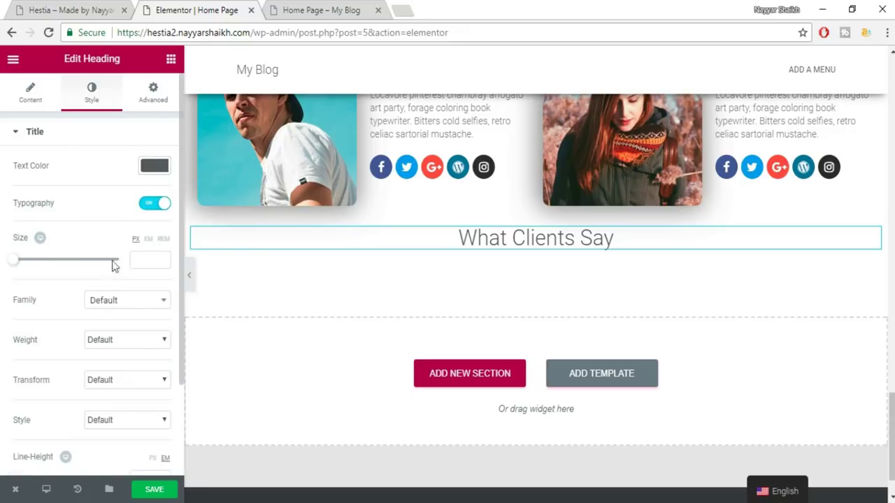
left_click(153, 258)
type("35")
left_click(136, 302)
type("robo")
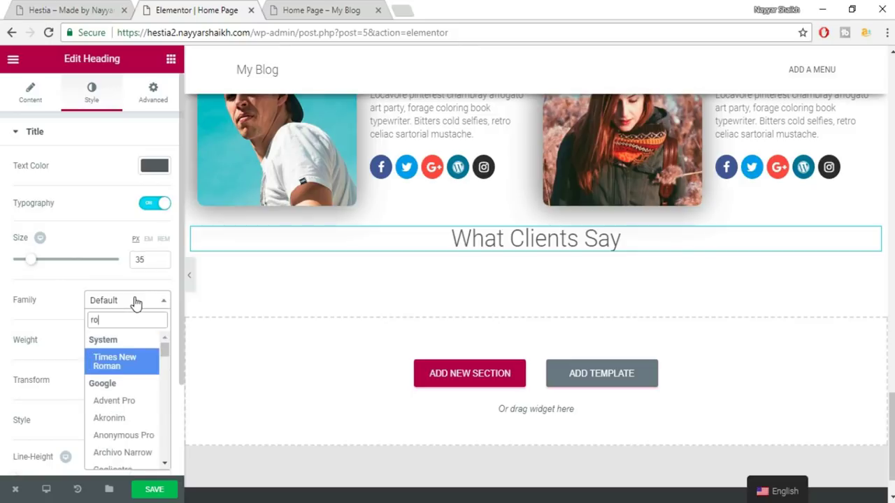
key("Down")
key("Down")
key("Down")
key("Return")
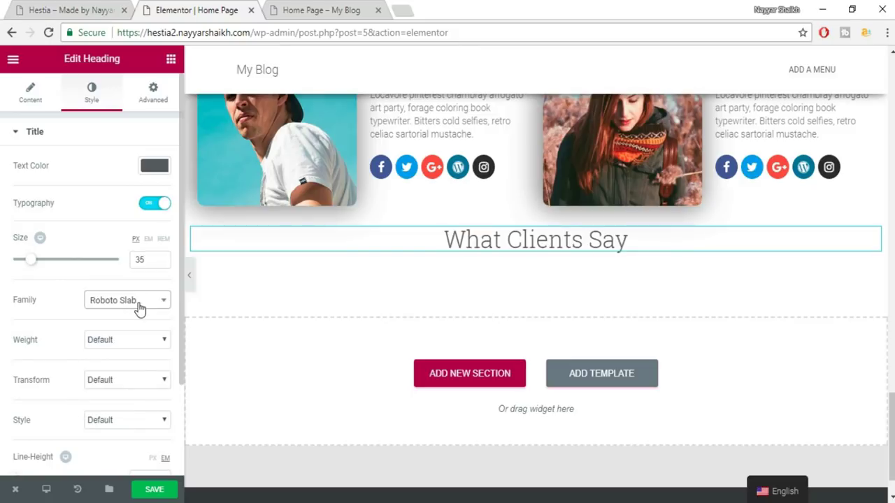
left_click(130, 341)
left_click(118, 418)
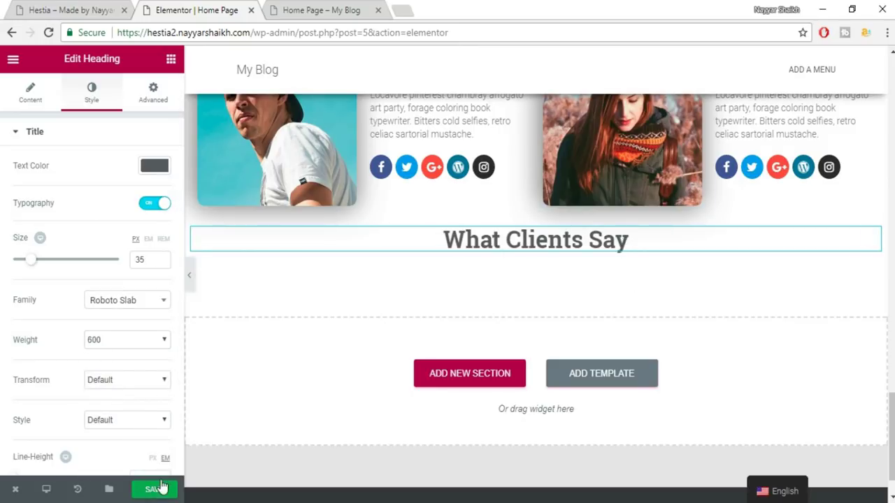
Copy the Lorem ipsum subtitle paragraph from the live site
left_click(68, 6)
triple_click(434, 249)
key("ctrl+c")
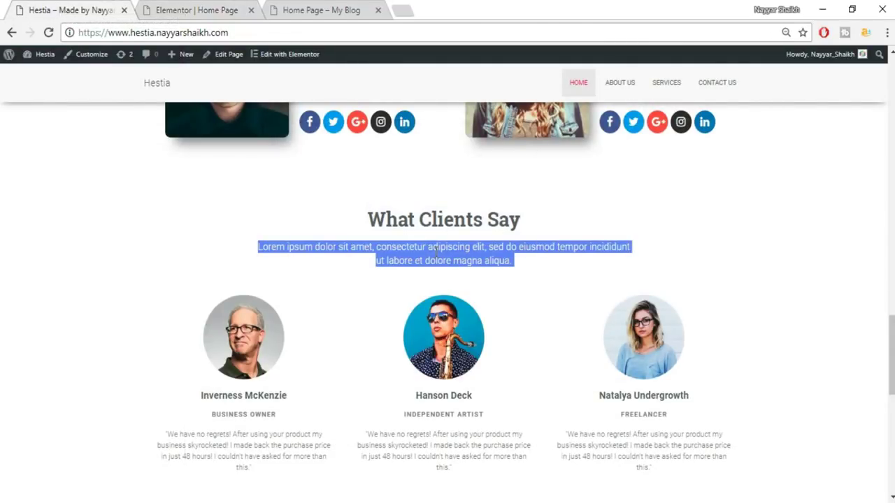
left_click(238, 7)
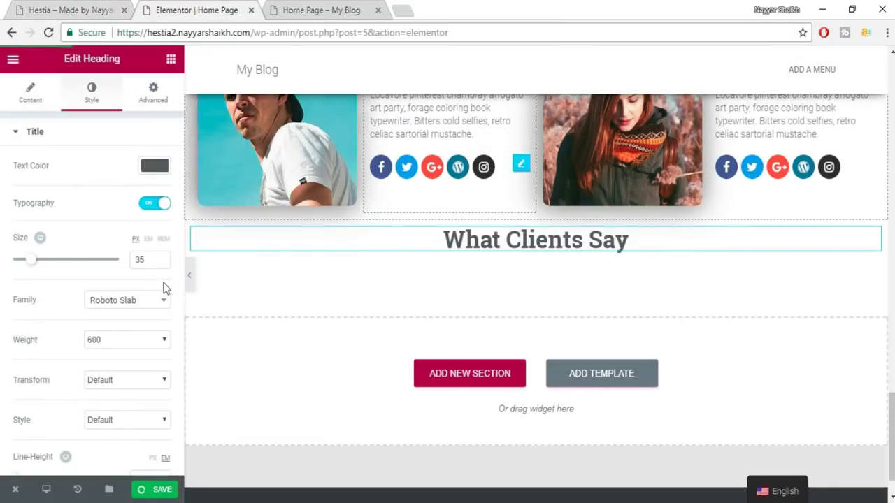
Add a centered heading below What Clients Say containing the pasted Lorem ipsum text
left_click(171, 59)
left_click_drag(126, 163, 538, 249)
triple_click(108, 208)
key("ctrl+v")
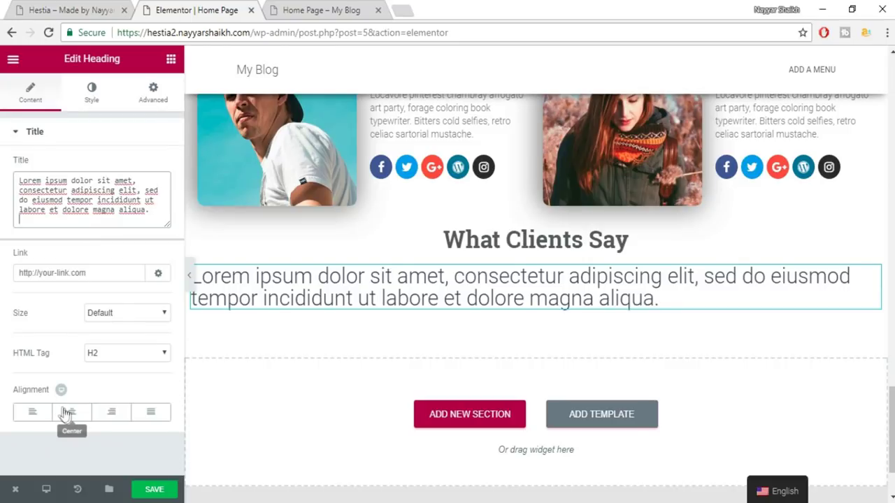
left_click(69, 412)
Style the subtitle grey #7a7a7a with 18px Roboto typography
left_click(93, 103)
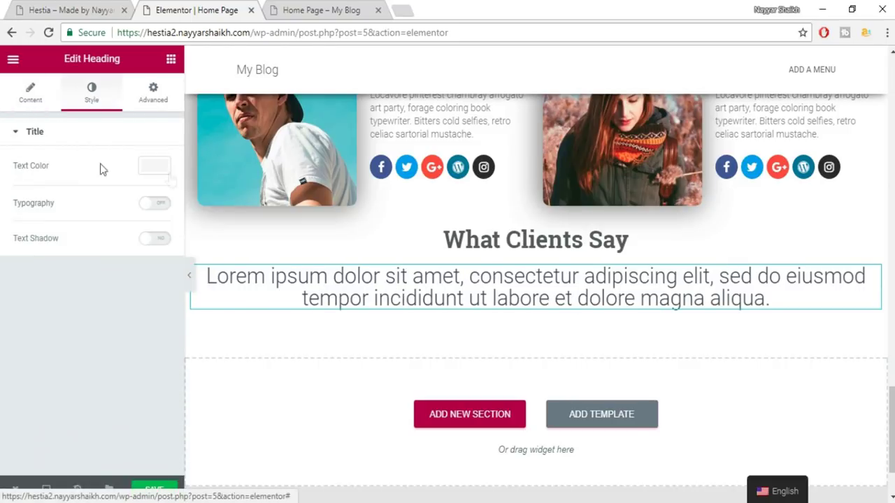
left_click(151, 171)
left_click(50, 319)
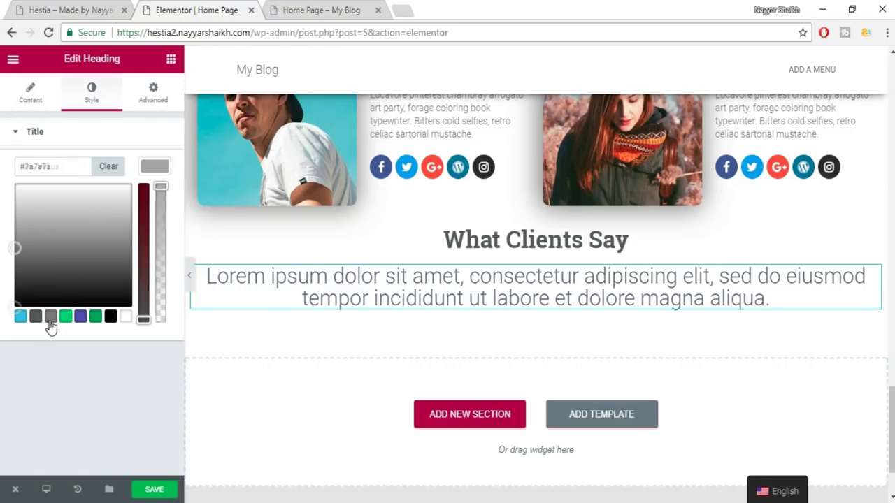
left_click(154, 168)
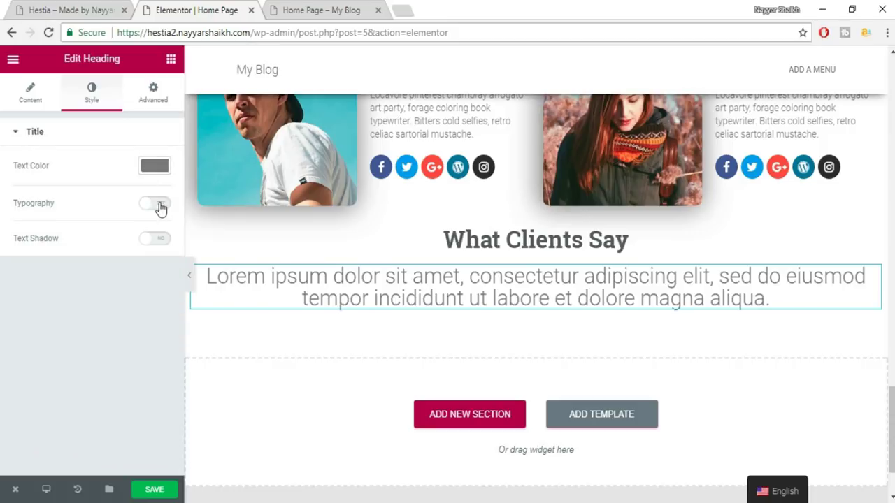
left_click(158, 204)
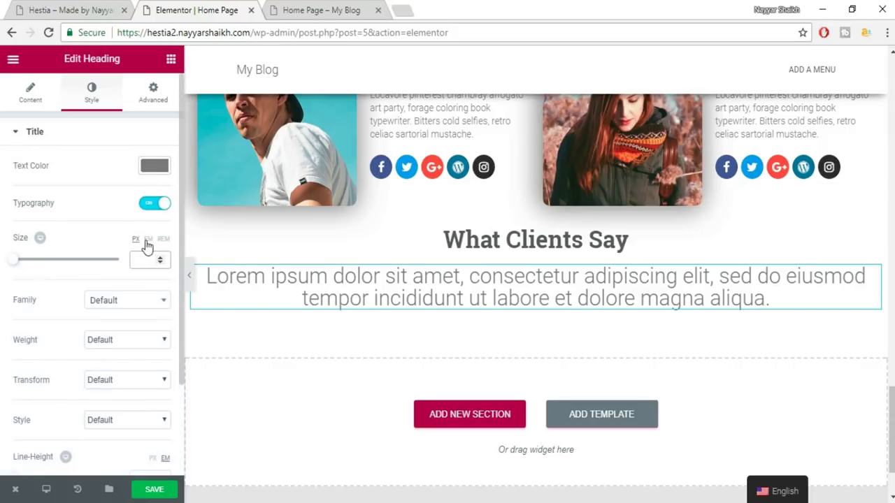
type("18")
left_click(135, 301)
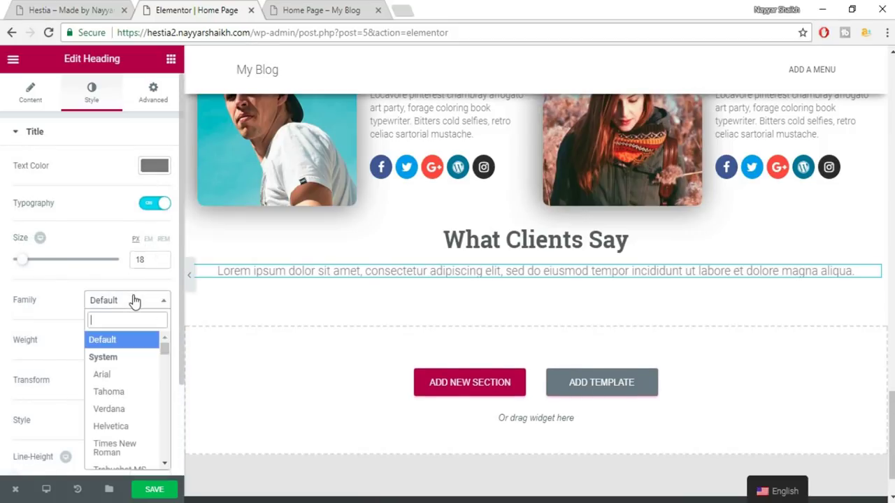
type("robo")
key("Return")
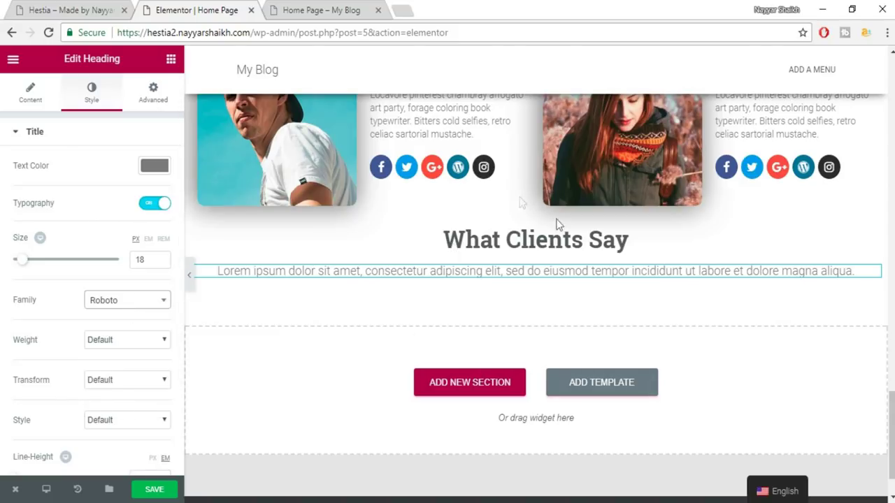
mouse_move(504, 212)
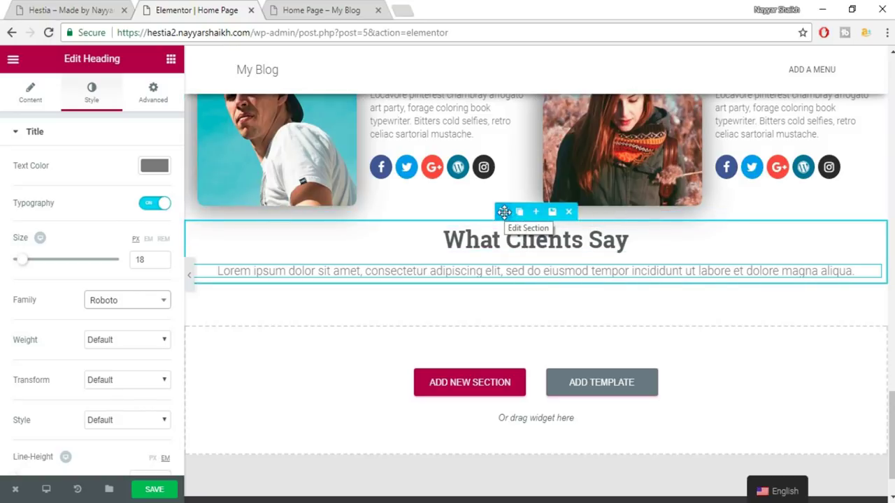
Give the section unlinked padding with a value of 80
left_click(503, 211)
left_click(151, 100)
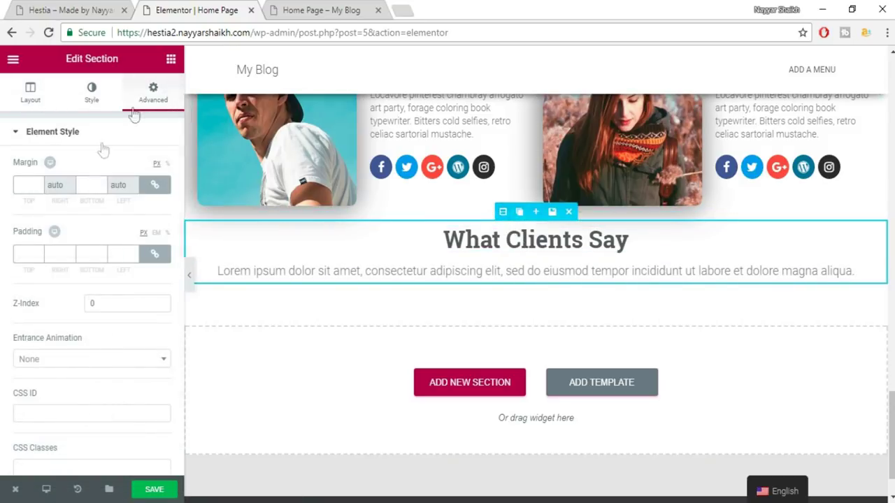
left_click(154, 254)
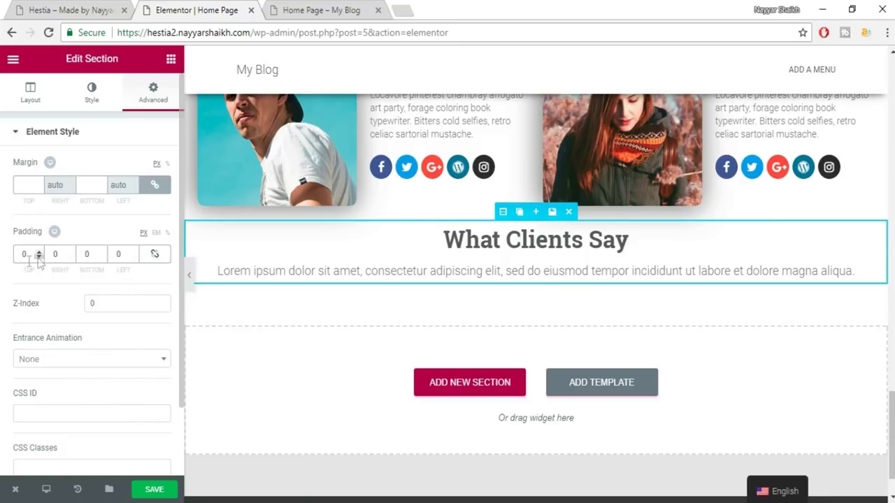
type("80")
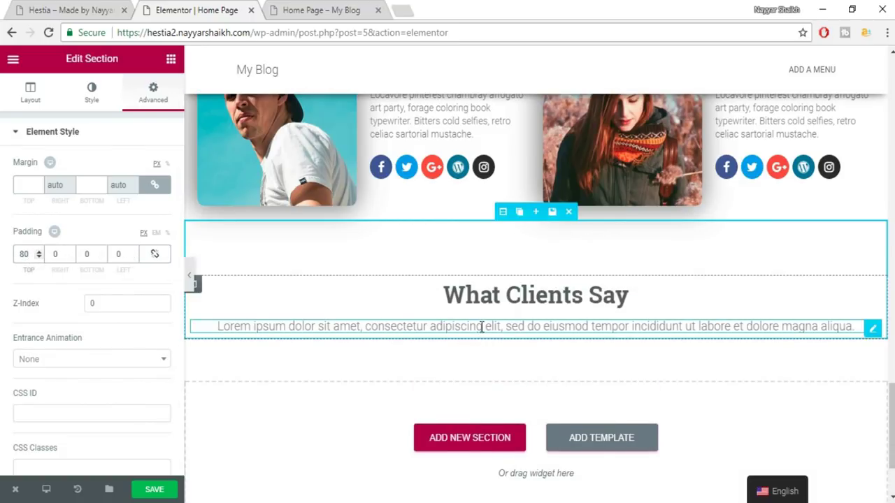
Set the subtitle's left and right padding to 100 px
left_click(482, 326)
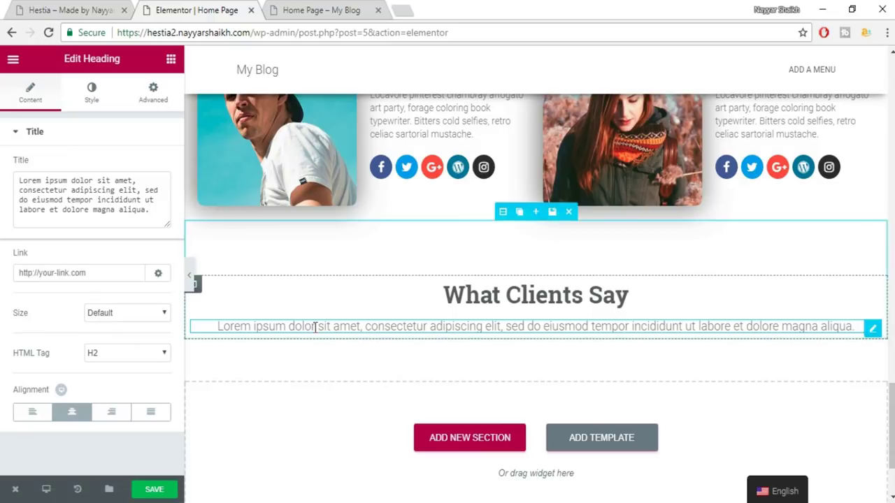
left_click(155, 98)
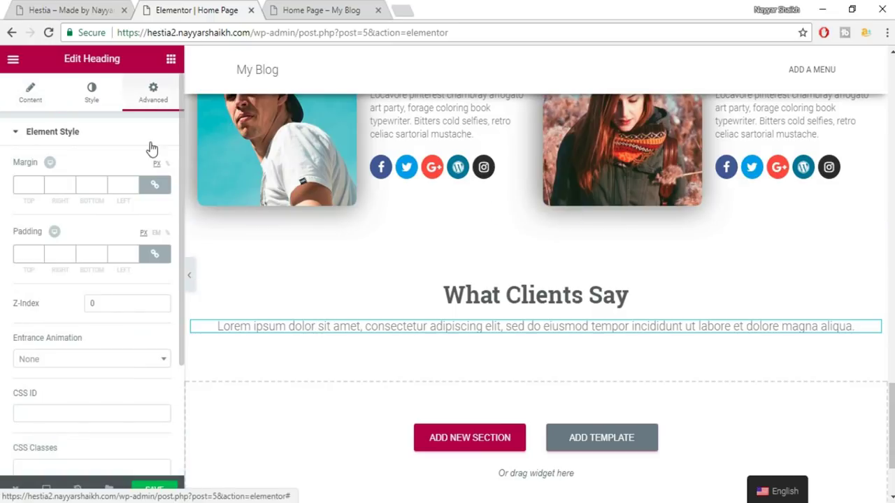
left_click(154, 253)
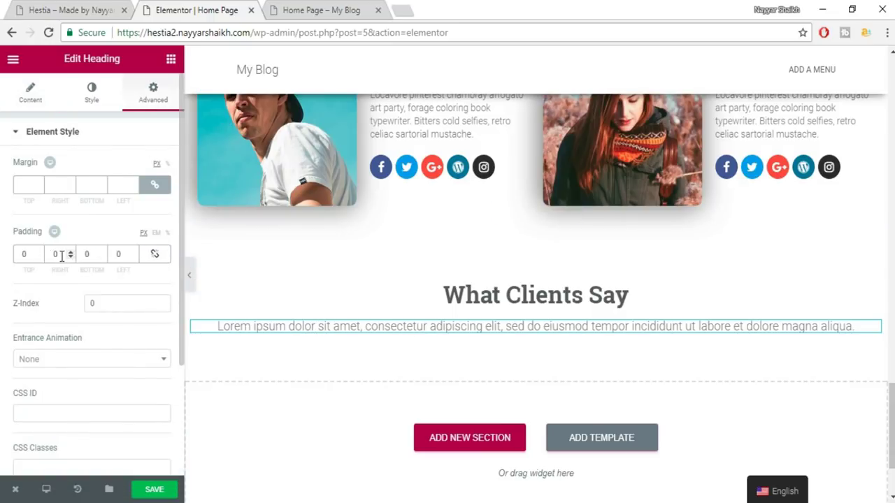
type("100")
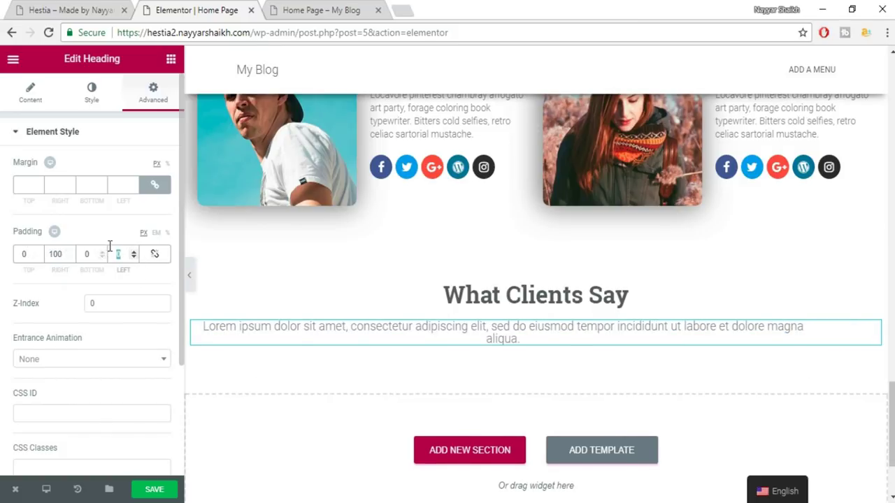
type("100")
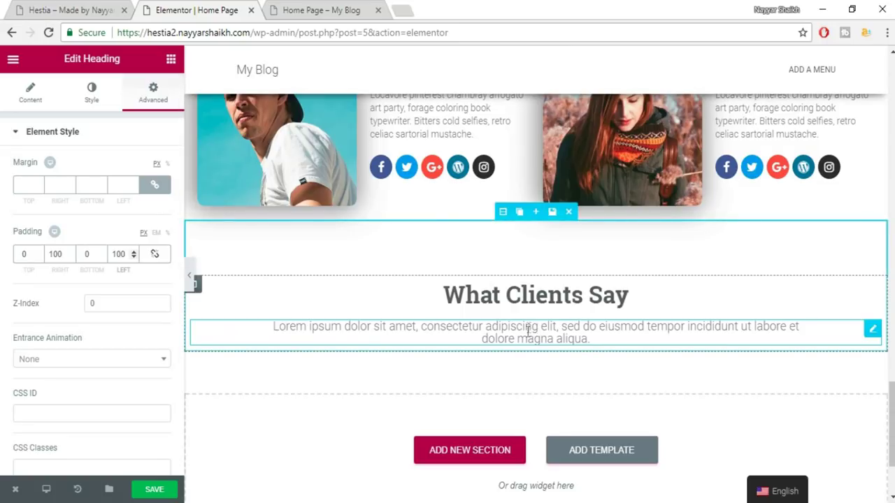
Set the subtitle line height to 1.5 em, save, and view the live Hestia site
left_click(91, 96)
scroll(76, 393, "down", 2)
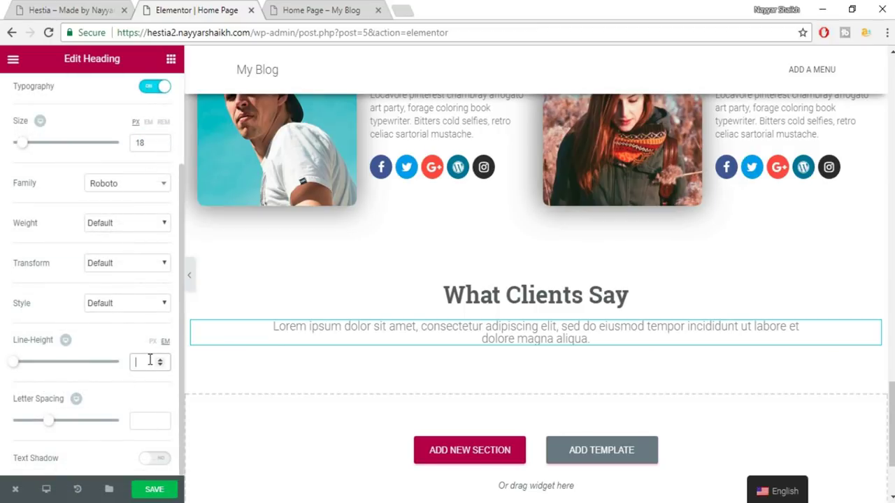
type(".5")
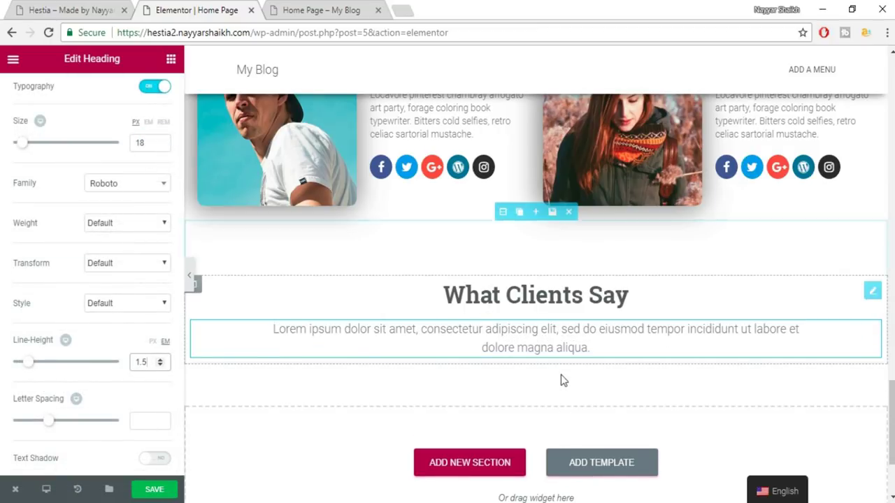
key("ctrl+s")
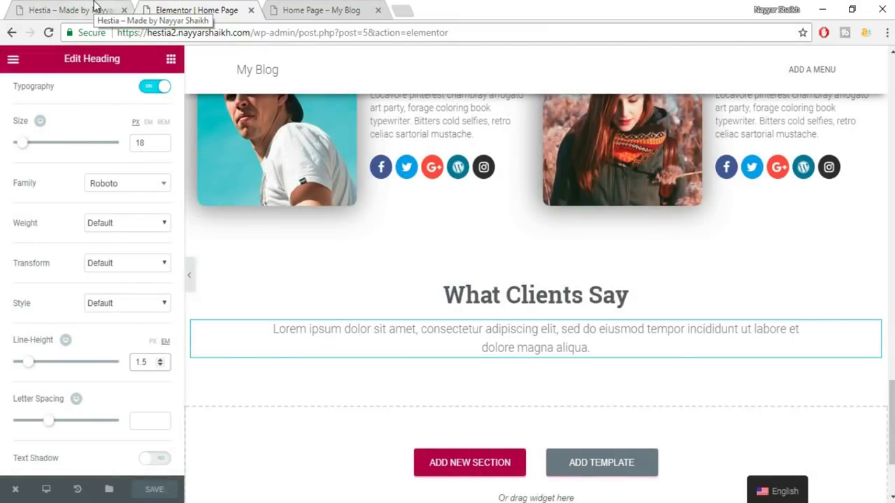
left_click(94, 7)
left_click(747, 224)
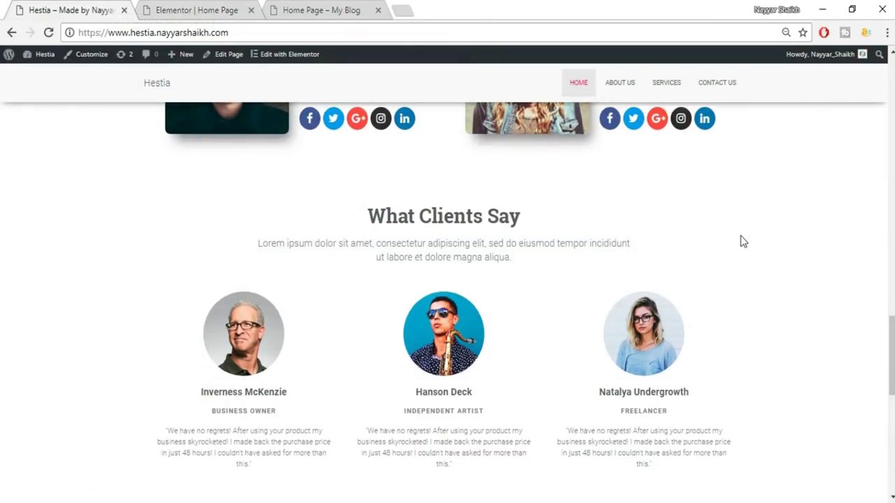
scroll(435, 197, "down", 2)
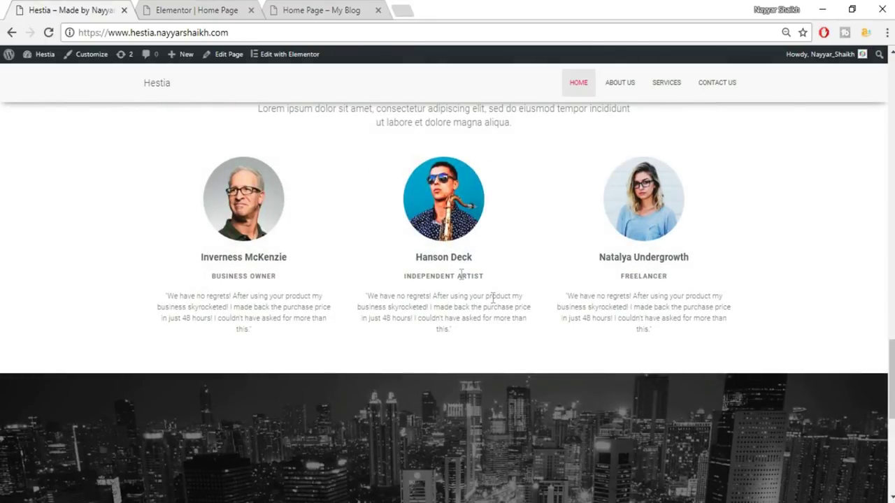
left_click(203, 10)
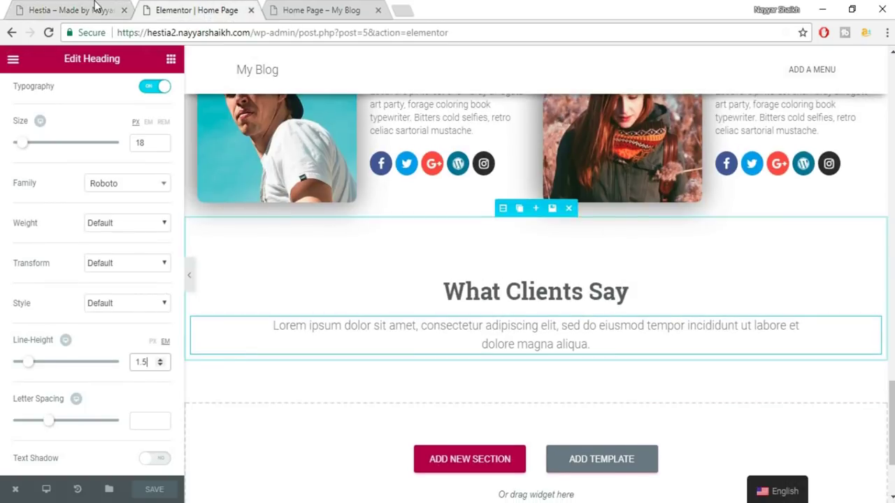
key("ctrl+shift+Tab")
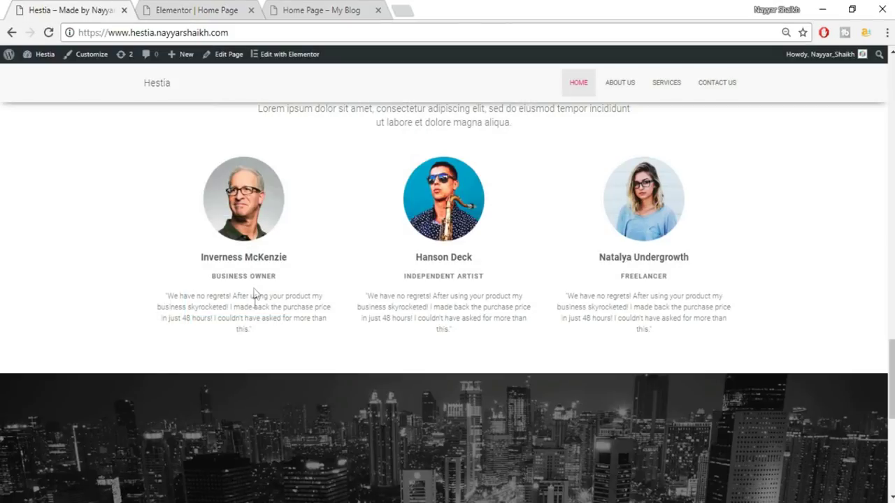
Add an Image widget under the subtitle and start a new media upload
left_click(203, 9)
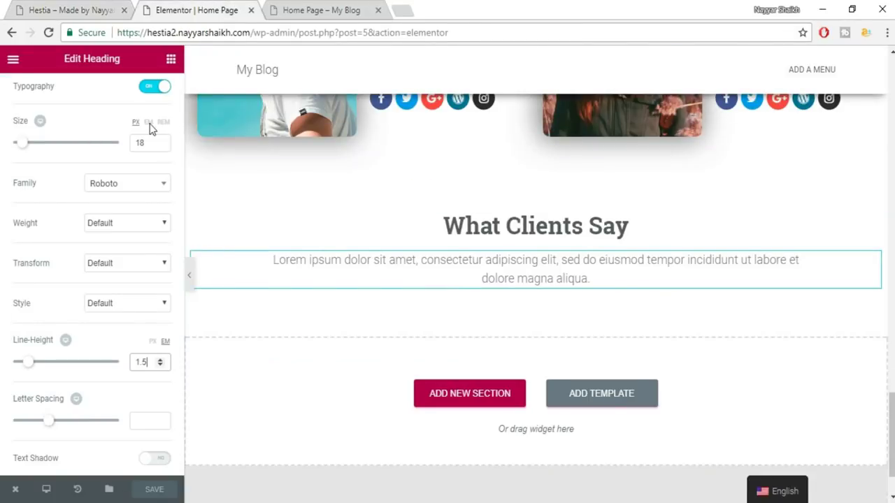
left_click(170, 60)
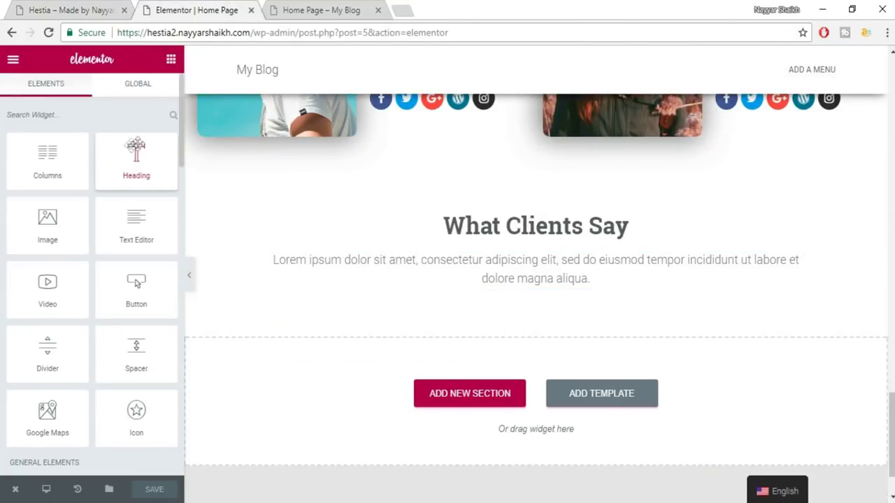
left_click_drag(48, 231, 538, 297)
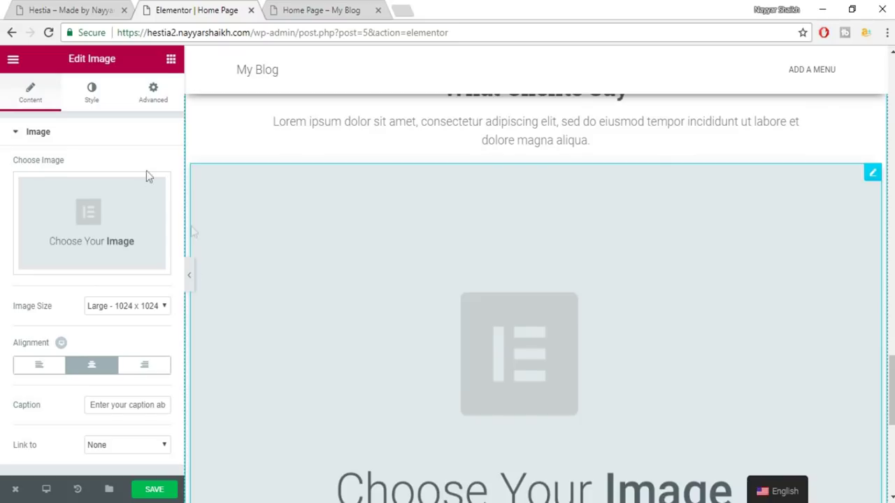
left_click(119, 221)
left_click(60, 114)
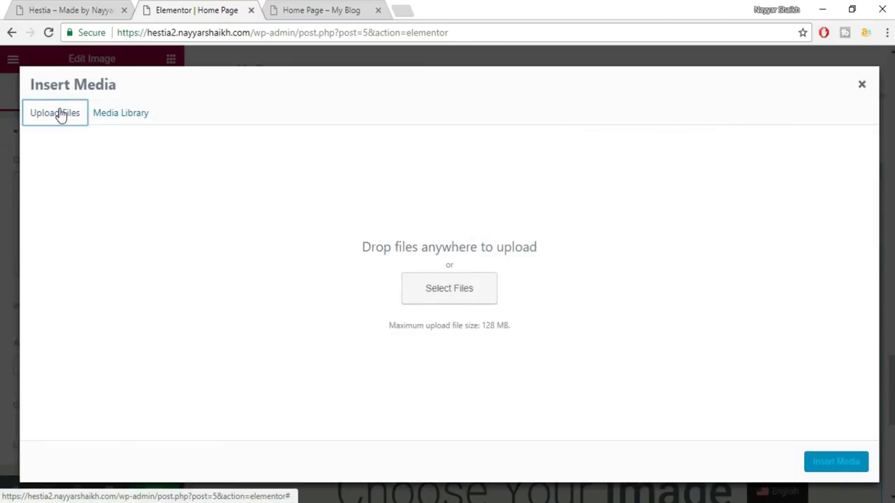
Upload 5.jpg and insert it into the image widget, then view the live Hestia site
left_click(86, 10)
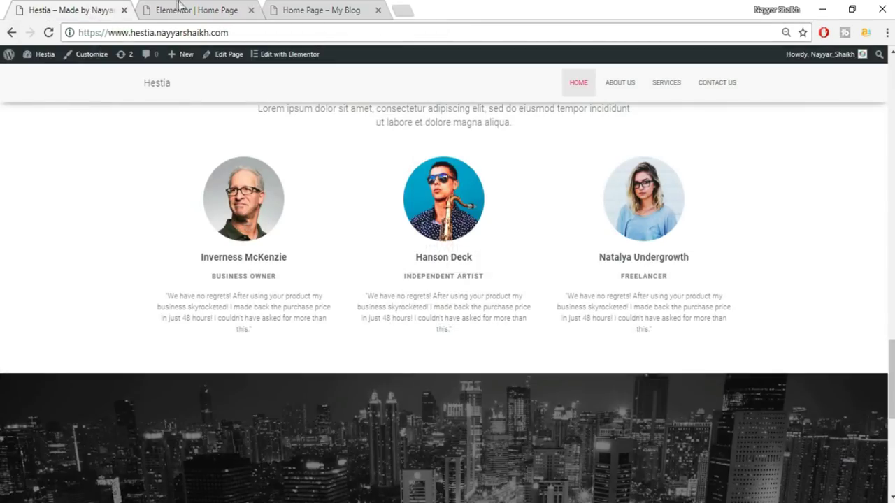
left_click(182, 10)
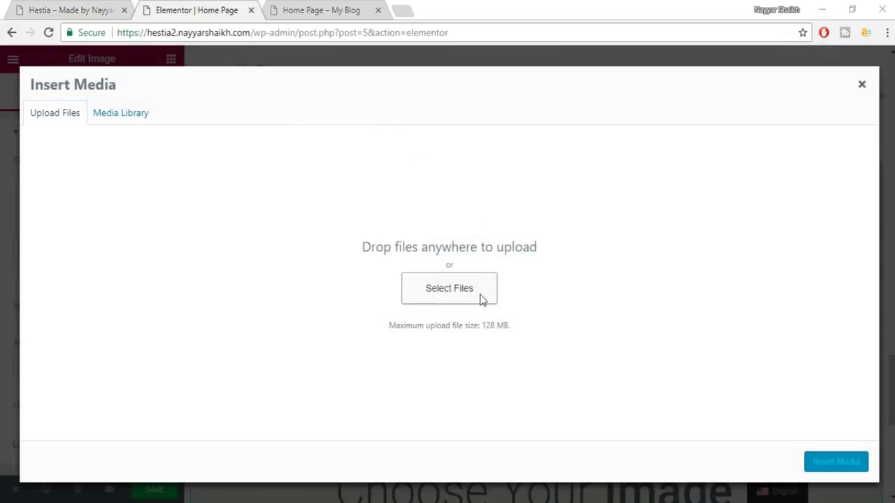
left_click(482, 300)
left_click(488, 133)
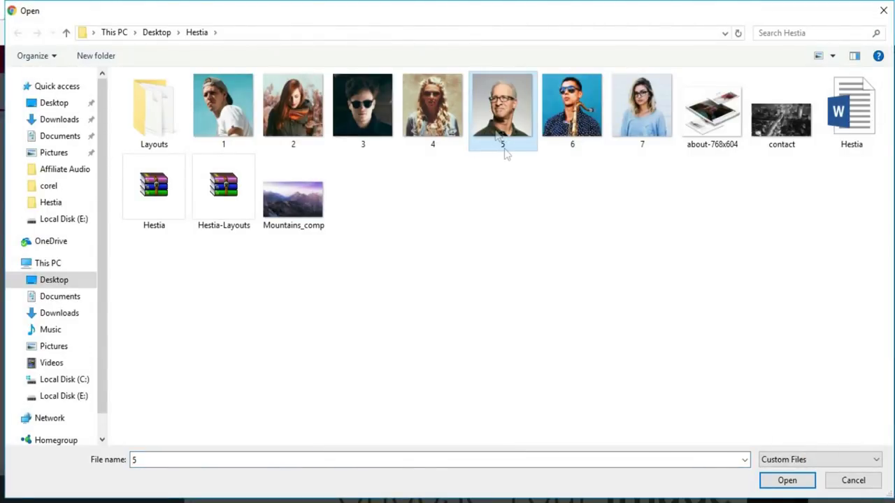
left_click(788, 479)
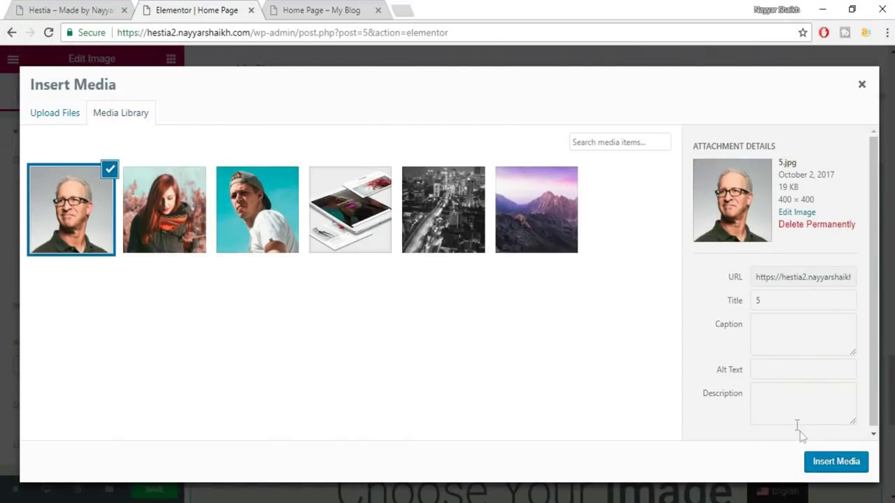
left_click(836, 463)
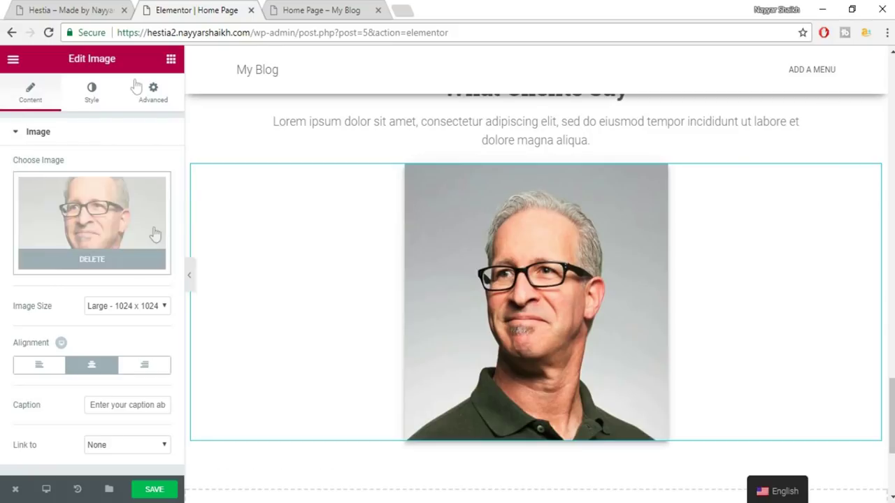
left_click(70, 10)
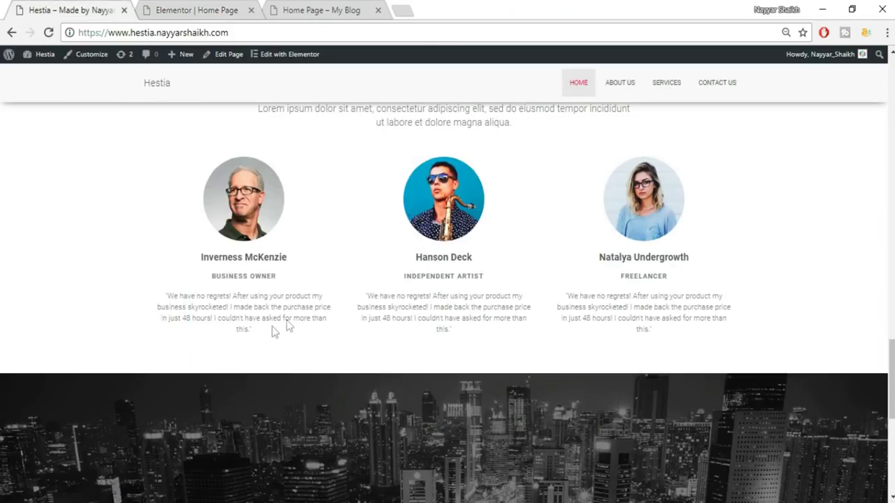
Copy the client's name from the live site into a new centred heading below the photo
triple_click(235, 256)
key("ctrl+c")
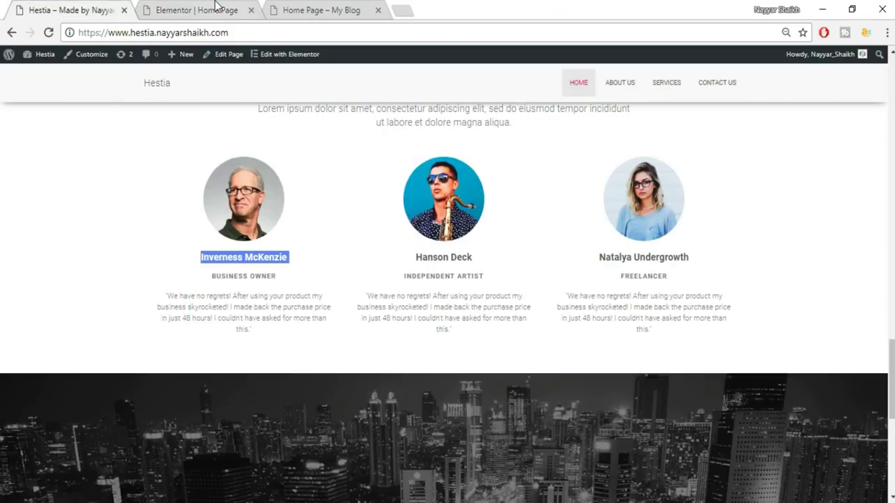
left_click(216, 9)
left_click(170, 59)
left_click_drag(142, 161, 537, 435)
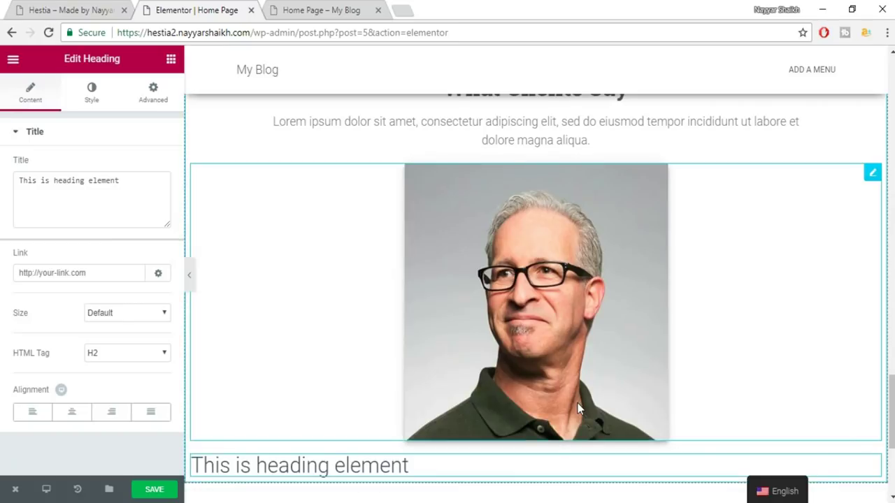
scroll(454, 399, "down", 2)
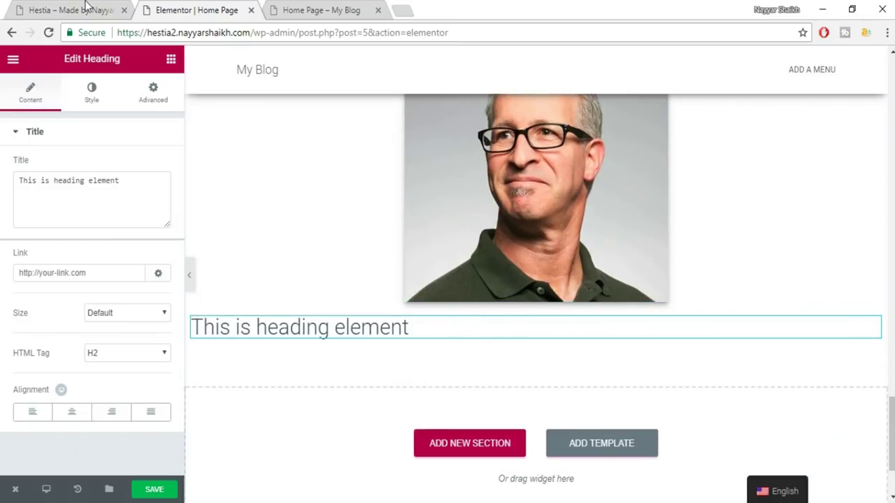
triple_click(88, 179)
key("ctrl+v")
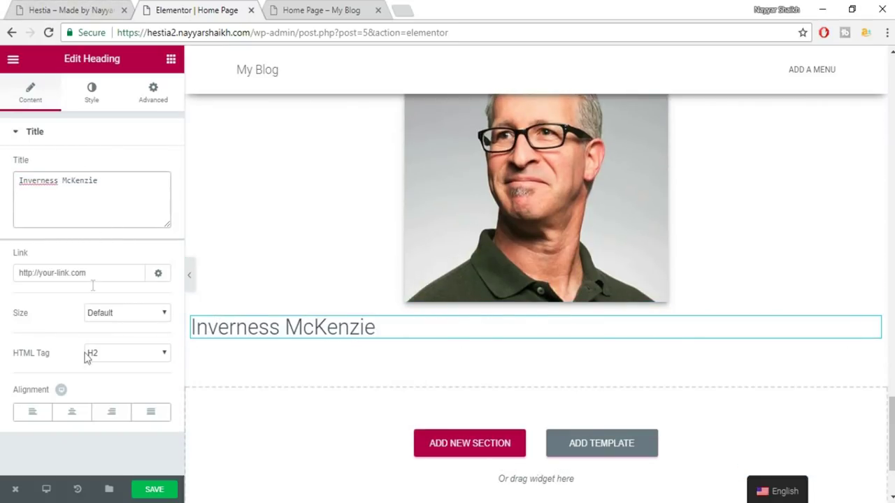
left_click(105, 9)
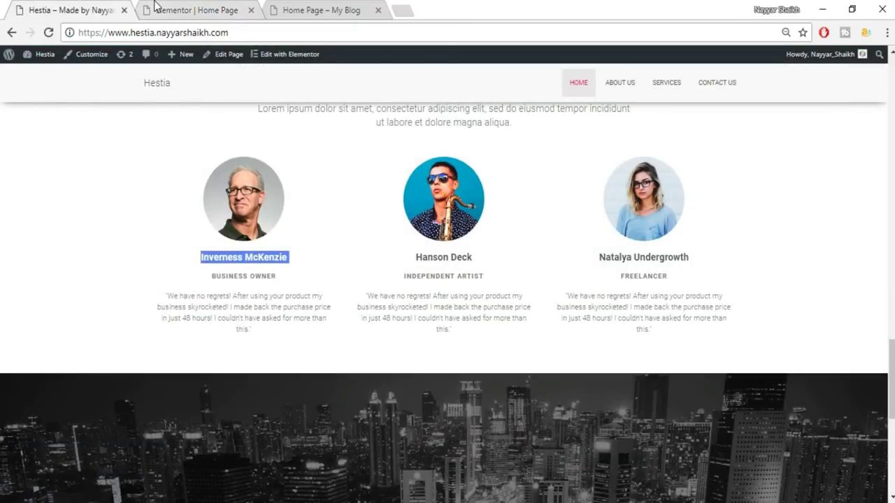
left_click(156, 8)
left_click(71, 412)
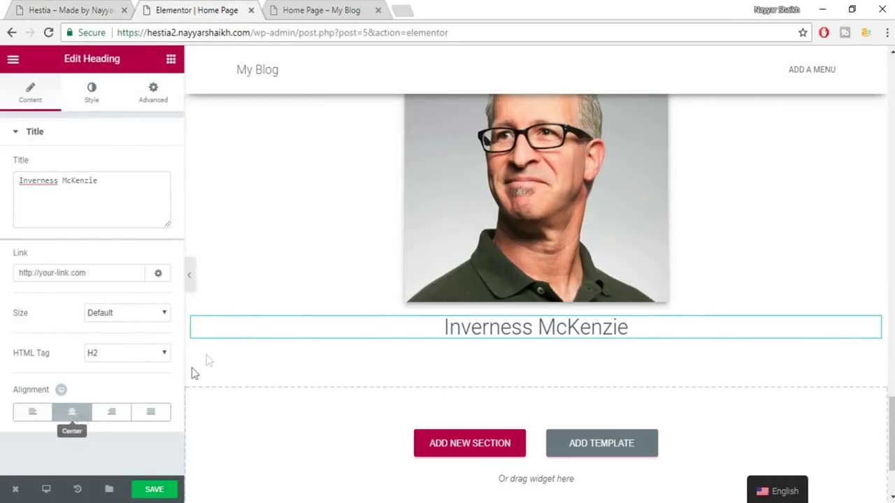
Colour the name heading dark grey #54595f and enable custom typography
left_click(88, 104)
left_click(152, 167)
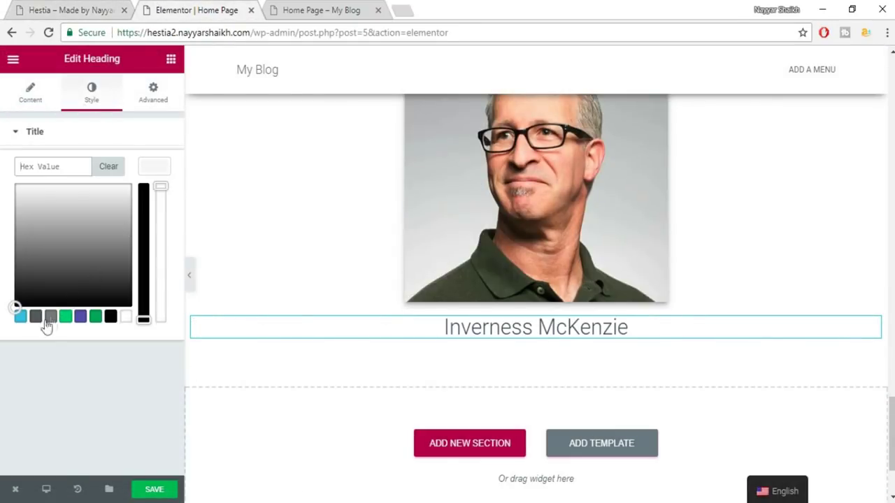
left_click(35, 317)
left_click(148, 168)
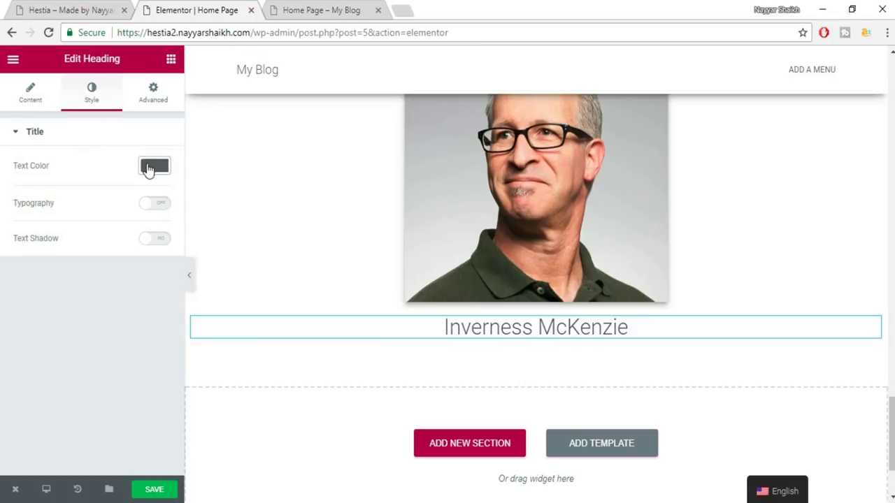
left_click(157, 205)
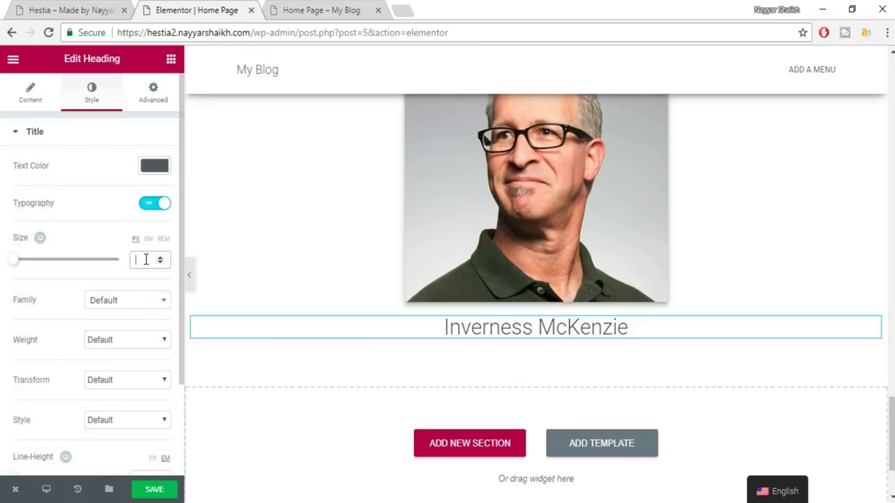
left_click(70, 8)
left_click(243, 268)
left_click(187, 8)
Set the name heading to 18px Roboto Slab at weight 600
left_click(150, 256)
type("18")
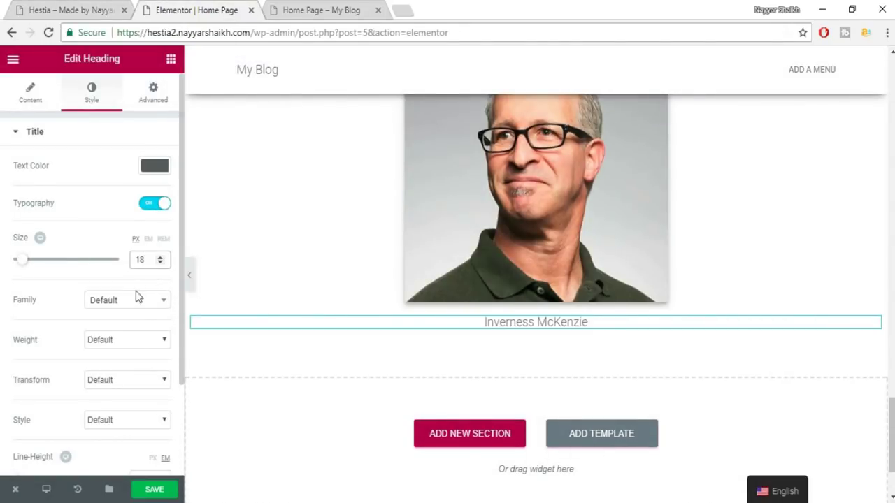
left_click(126, 300)
type("robot")
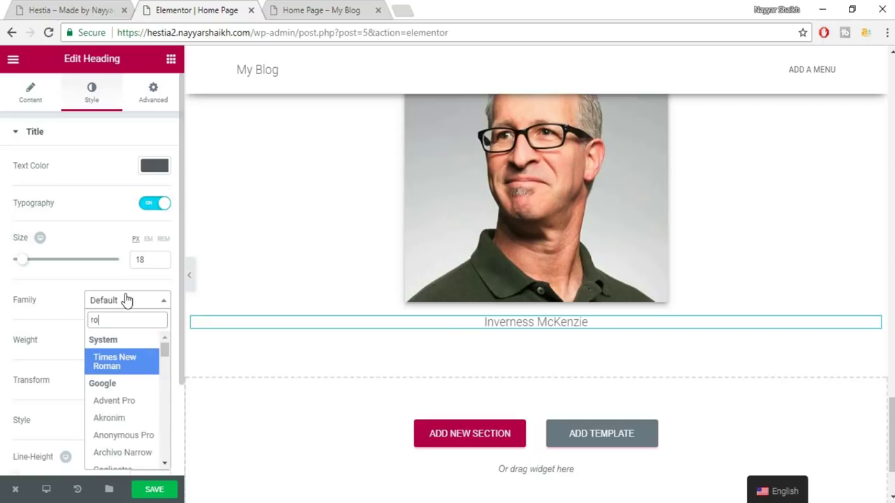
key("Down")
key("Down")
key("Down")
key("Return")
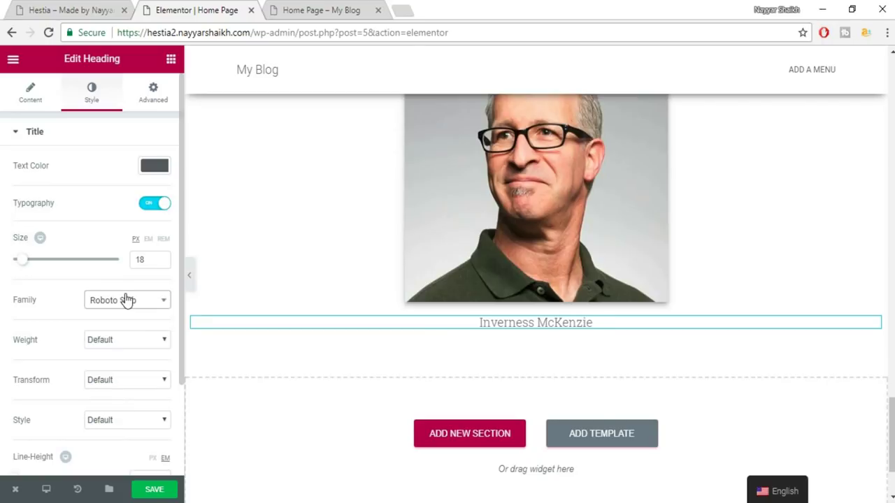
left_click(141, 342)
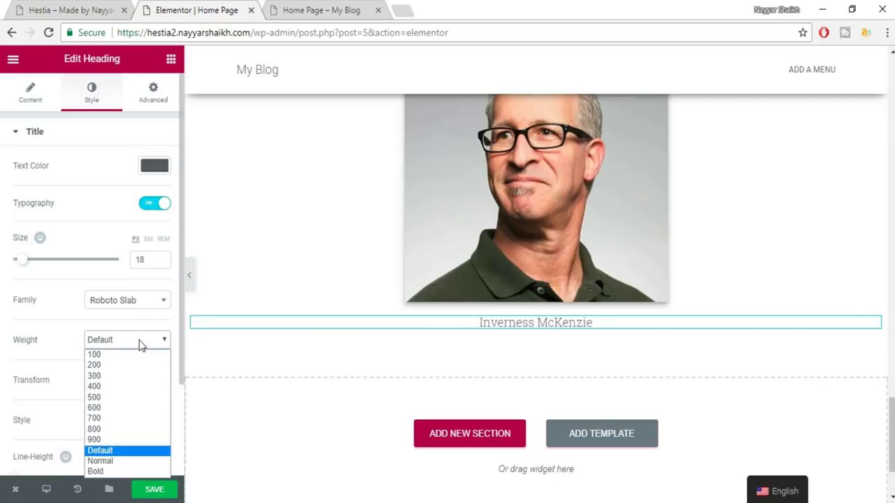
left_click(125, 409)
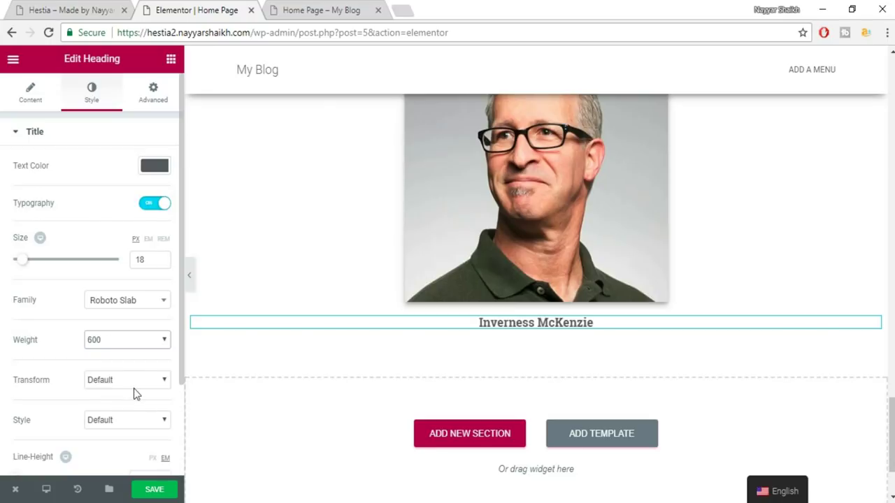
left_click(64, 10)
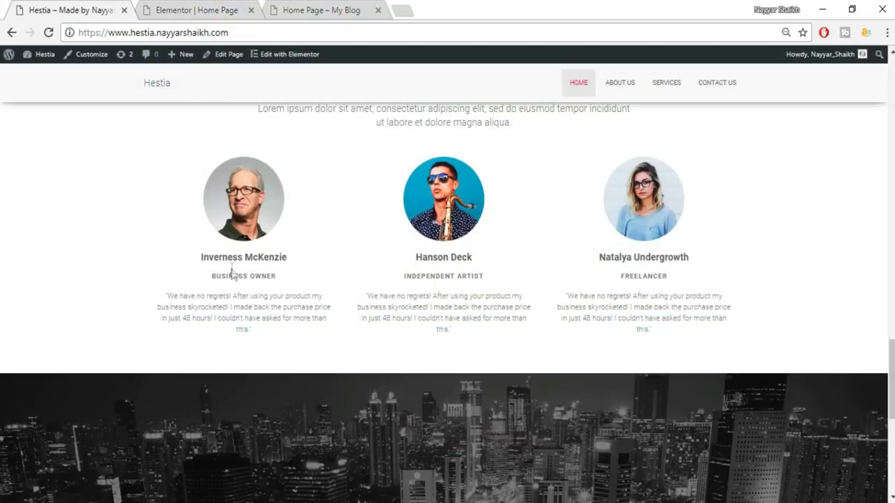
left_click(159, 7)
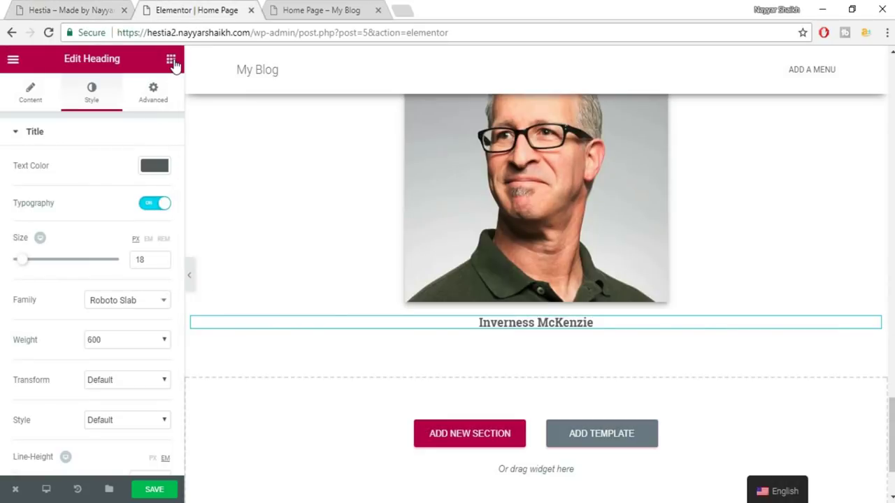
Add a centred heading below the name with BUSINESS OWNER copied from the live site
left_click(173, 60)
left_click_drag(170, 154, 565, 337)
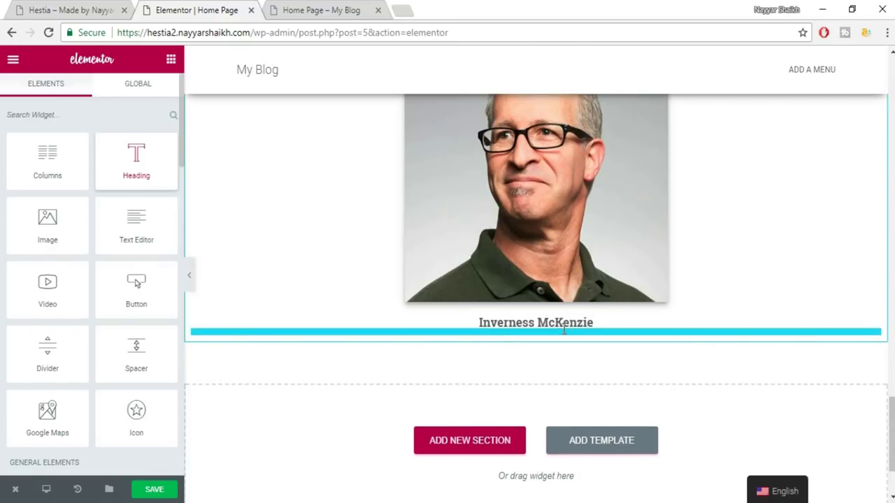
left_click(40, 7)
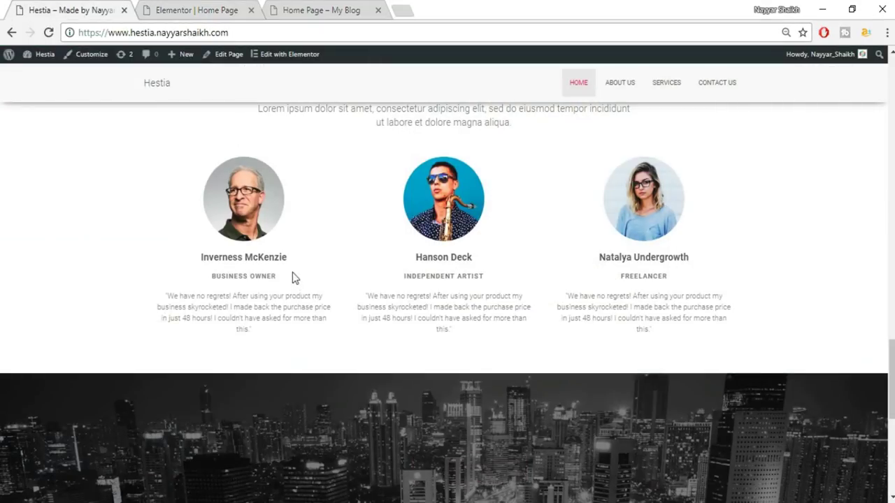
left_click_drag(294, 278, 189, 276)
key("ctrl+c")
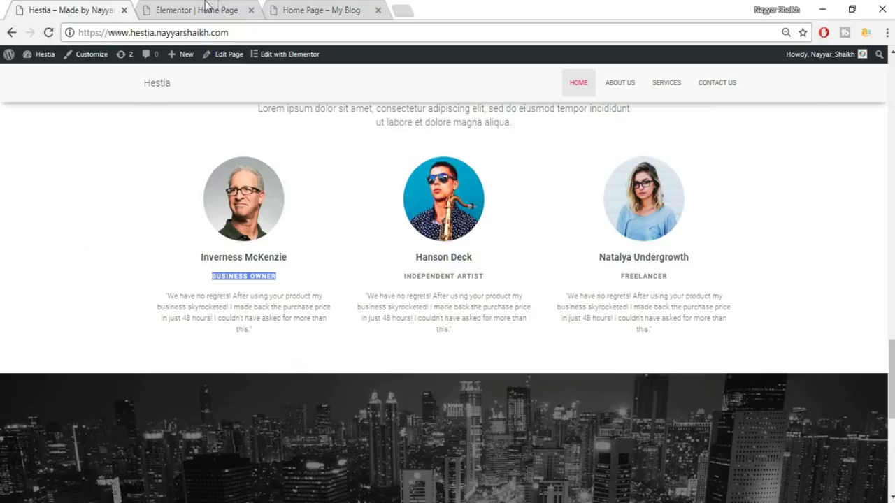
left_click(219, 6)
left_click(92, 198)
key("ctrl+a")
key("ctrl+v")
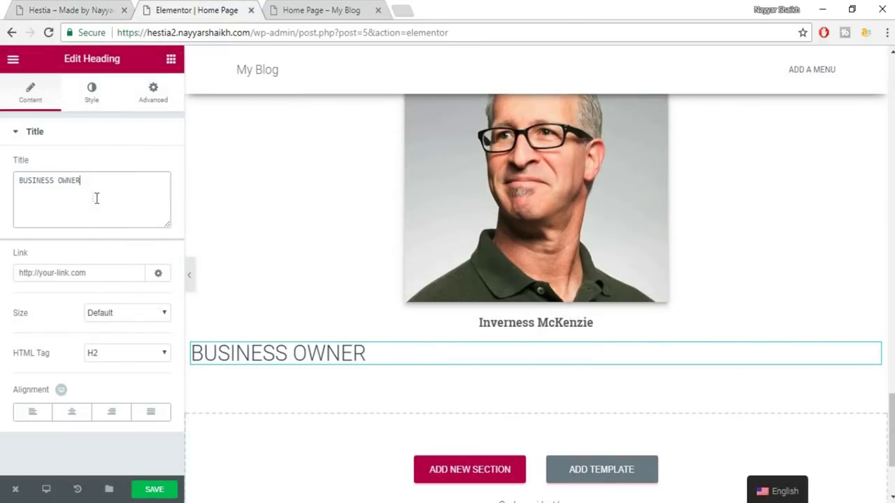
left_click(72, 413)
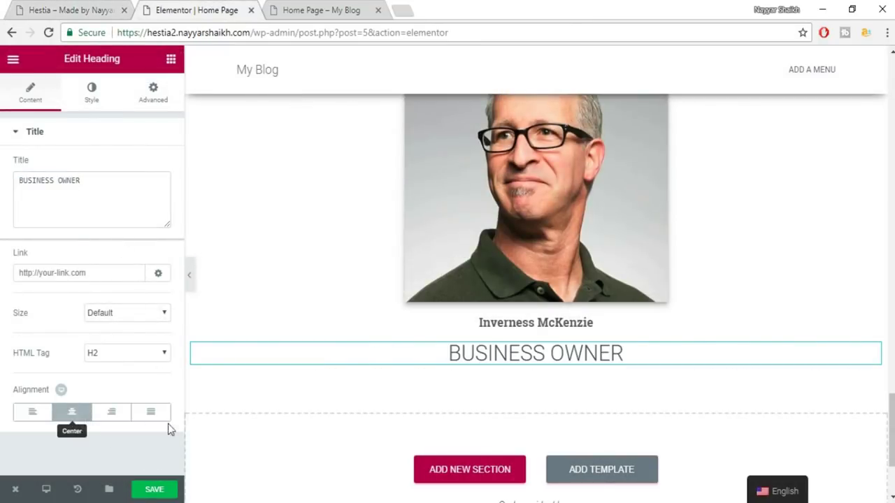
Style the role line grey #7a7a7a in 14px Roboto, weight 500
left_click(92, 93)
left_click(165, 166)
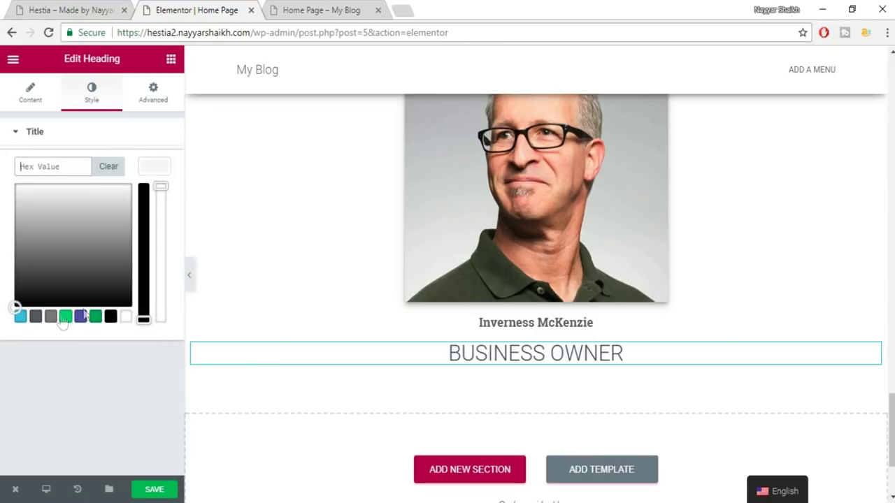
left_click(50, 317)
left_click(150, 164)
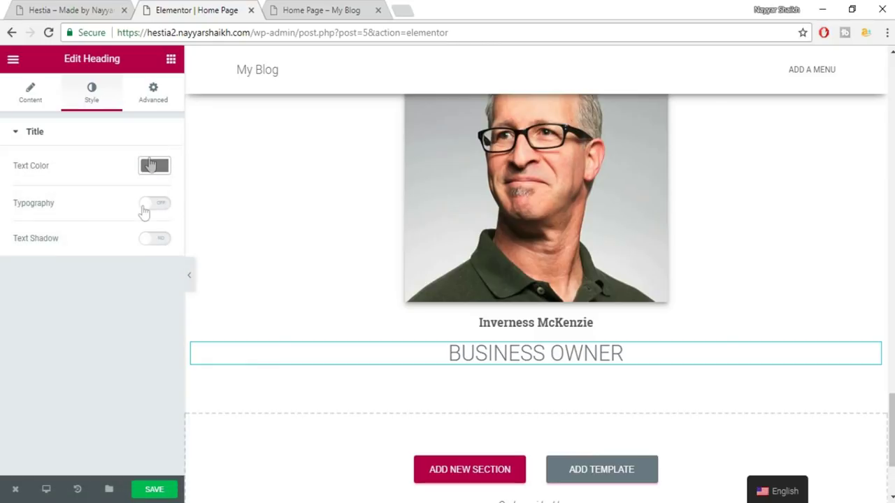
left_click(160, 203)
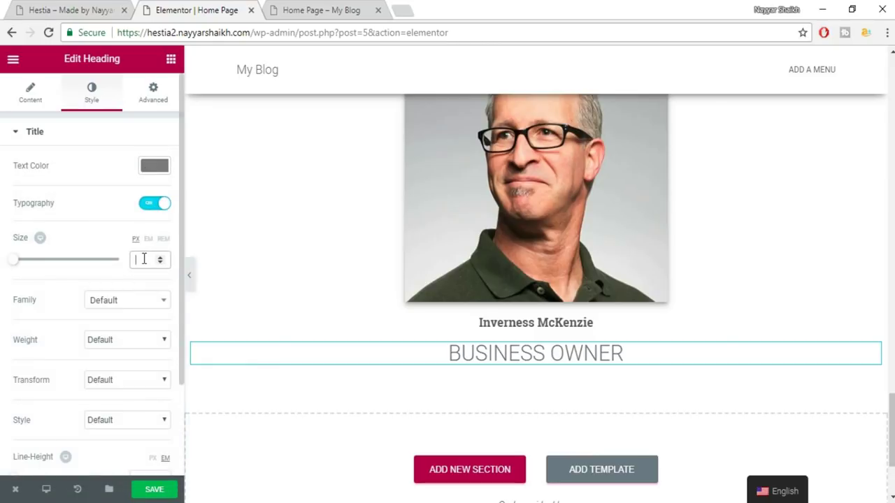
type("14")
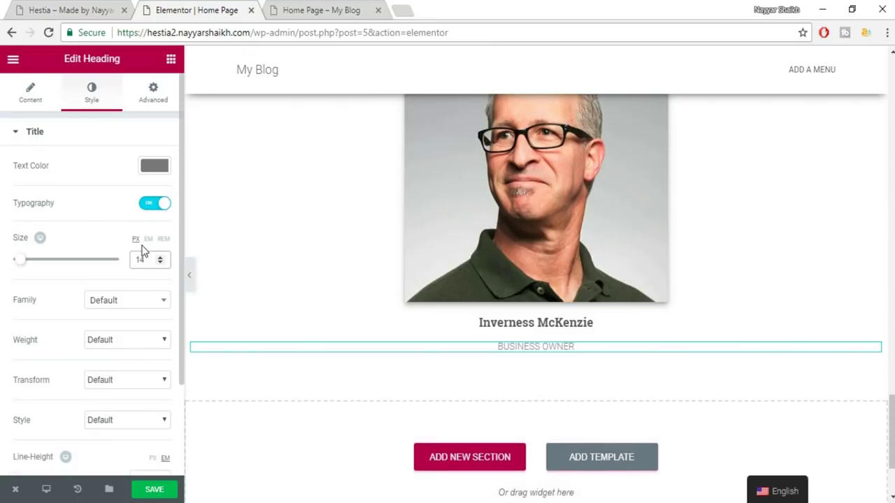
left_click(152, 302)
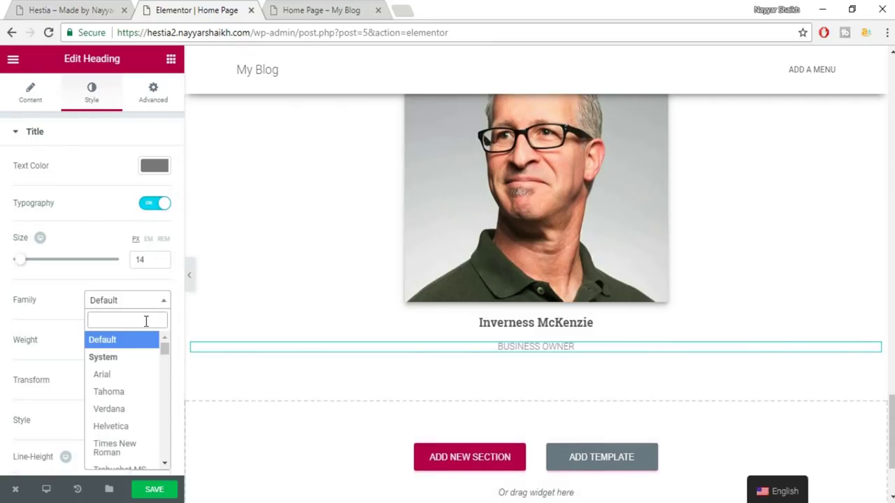
type("robo")
key("Return")
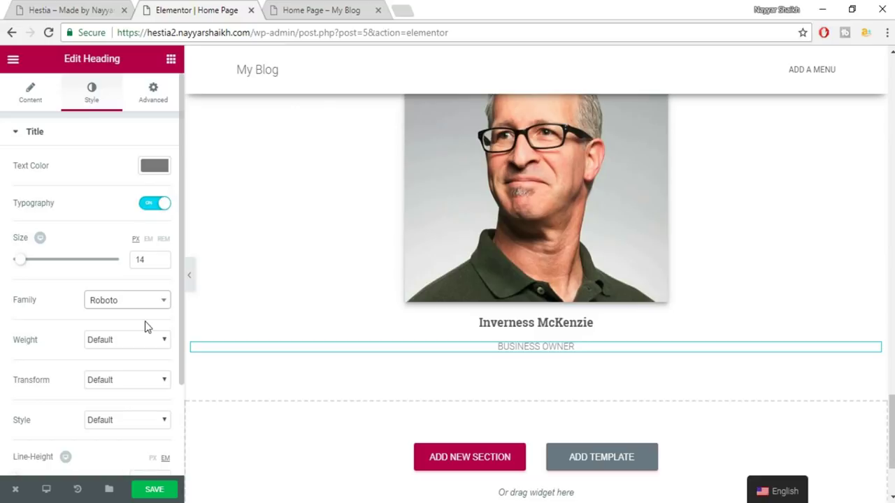
left_click(128, 343)
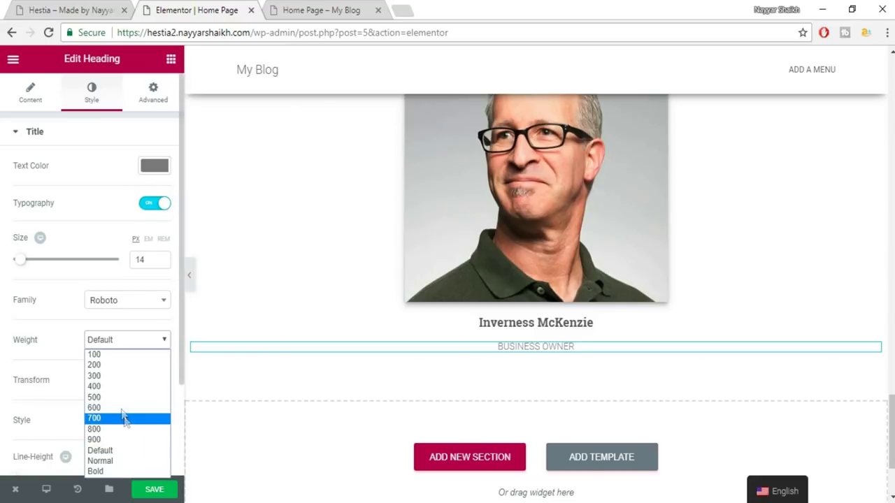
left_click(123, 387)
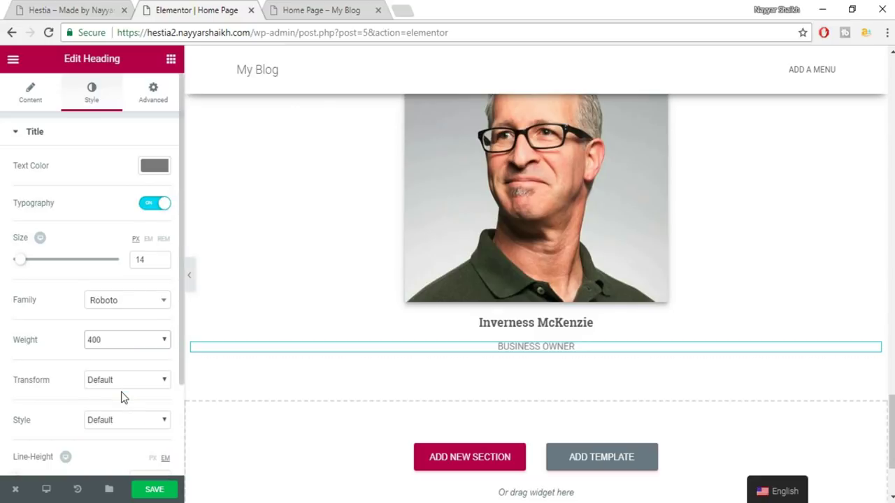
left_click(126, 336)
left_click(109, 400)
Copy the first client's quote from the live site and save the page
left_click(153, 488)
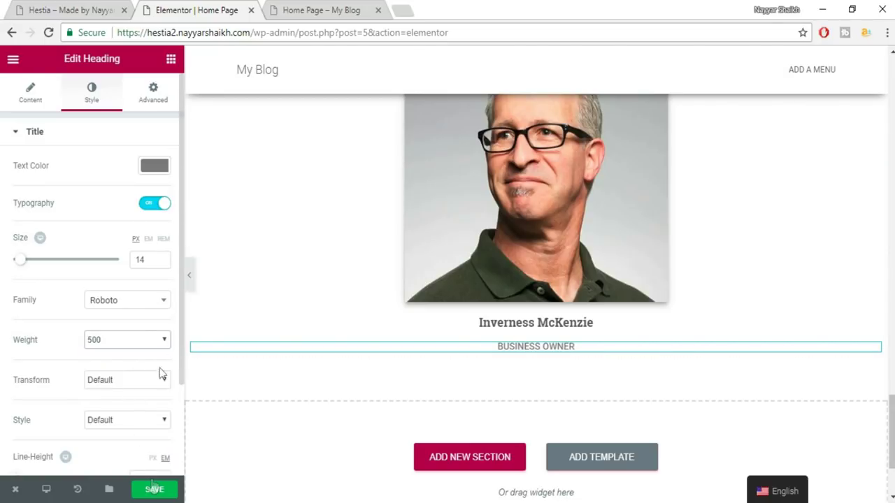
key("ctrl+1")
triple_click(218, 297)
key("ctrl+c")
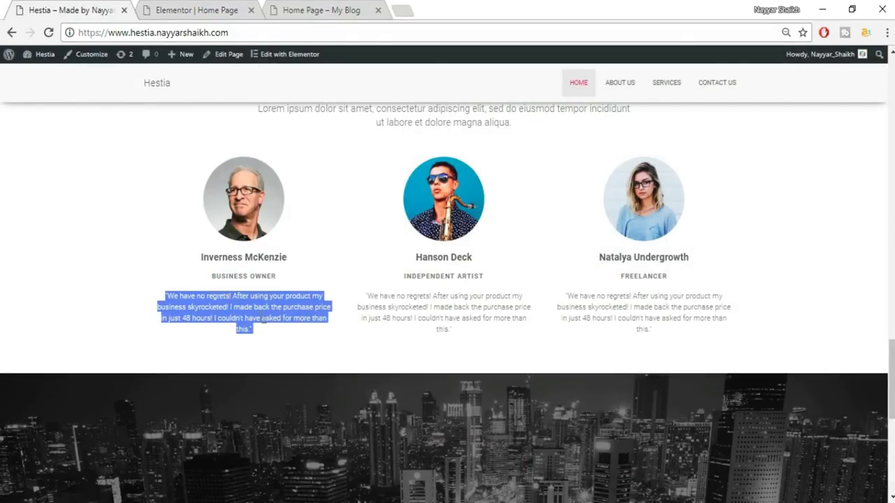
left_click(195, 8)
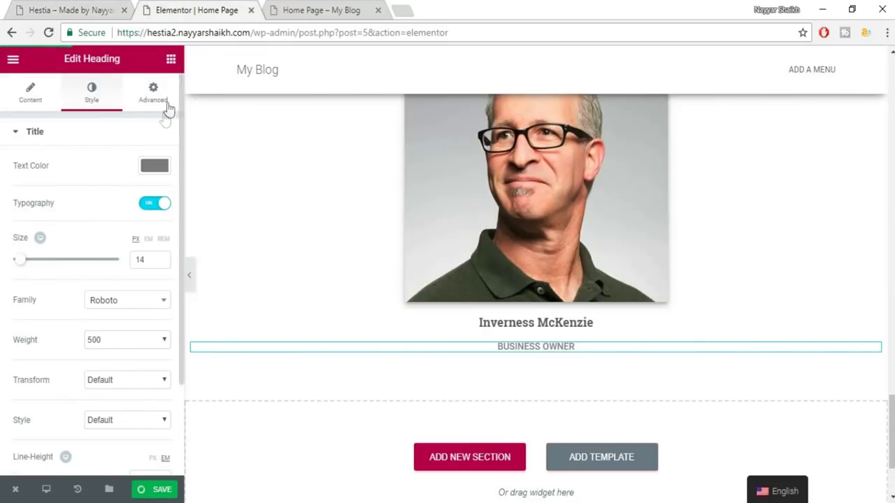
key("ctrl+s")
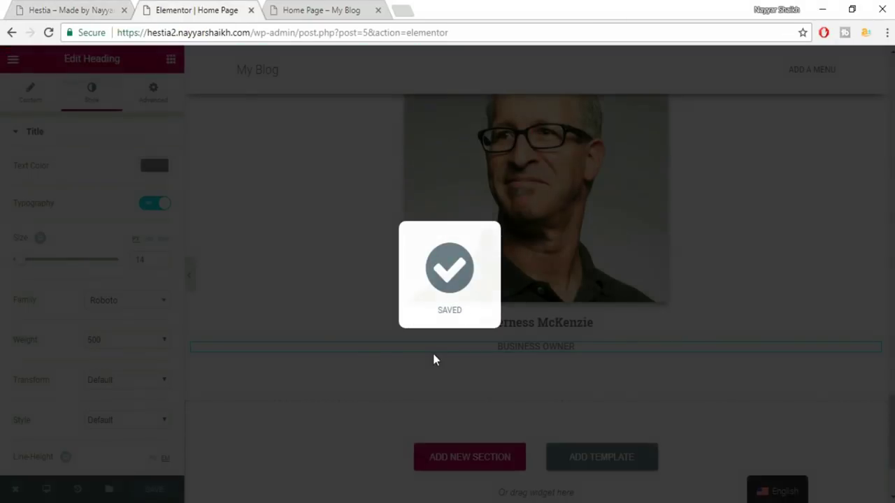
Add a heading below the role line containing the pasted testimonial quote
scroll(775, 340, "up", 3)
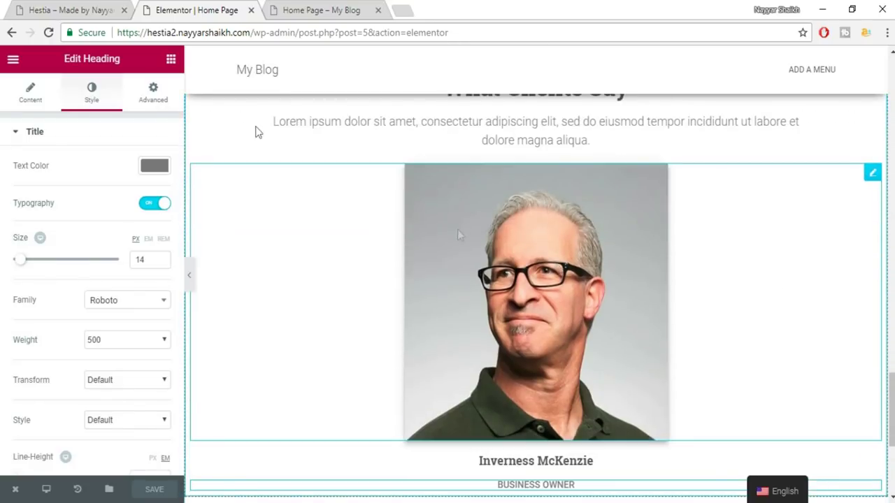
left_click(151, 99)
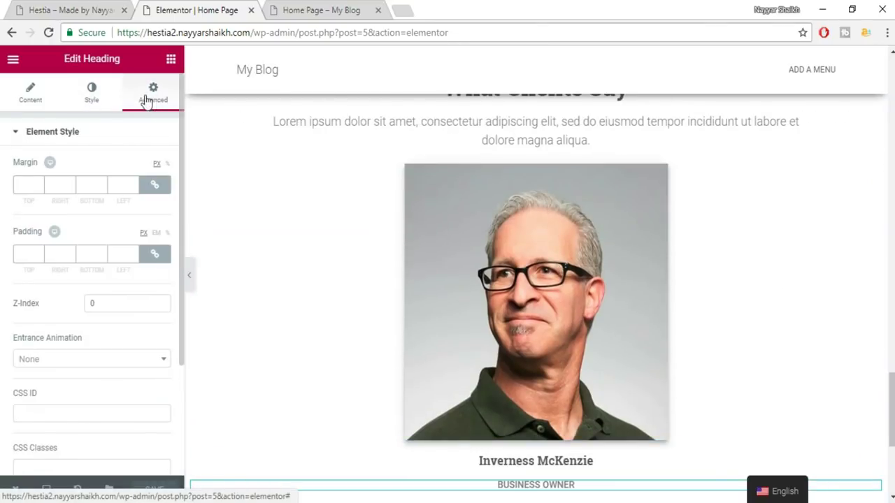
left_click(171, 58)
left_click_drag(142, 170, 554, 494)
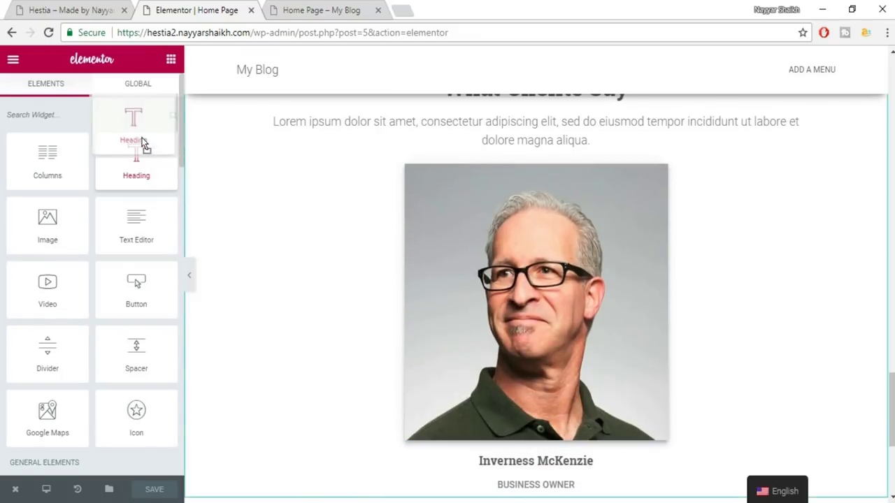
scroll(529, 244, "down", 1)
left_click_drag(144, 175, 532, 343)
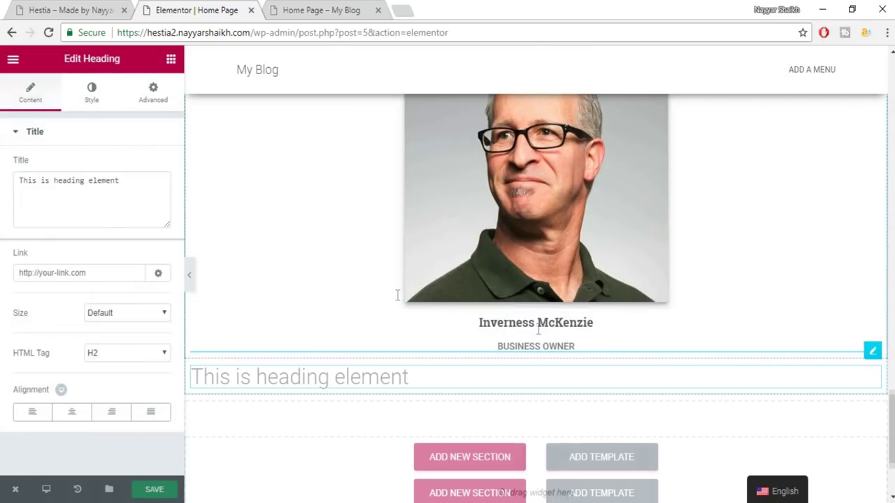
key("ctrl+a")
key("ctrl+v")
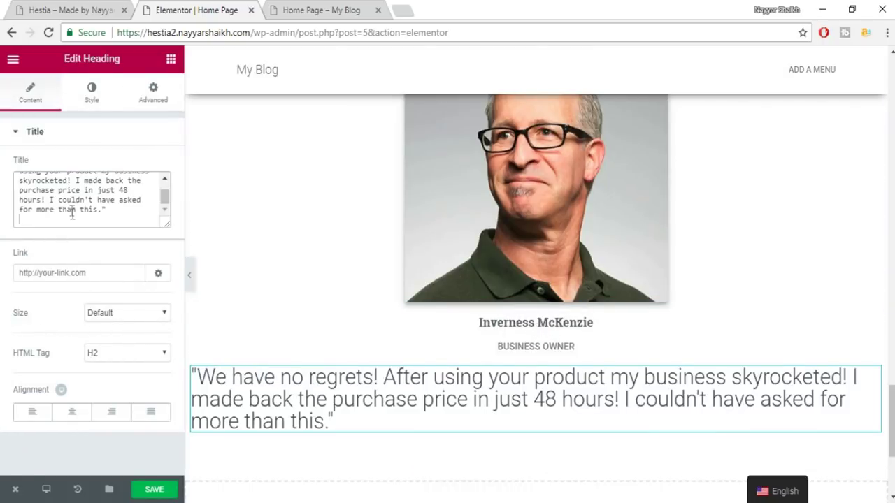
Centre the quote heading and colour it grey #7a7a7a
left_click(71, 412)
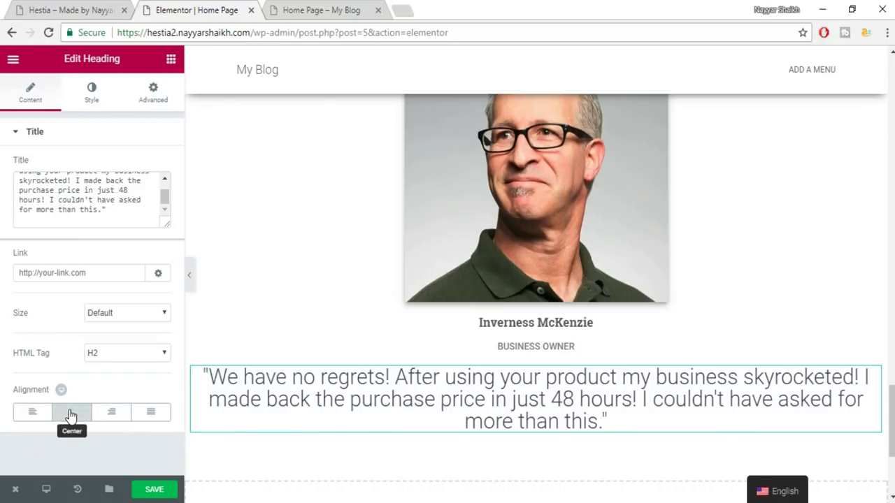
left_click(96, 98)
left_click(154, 169)
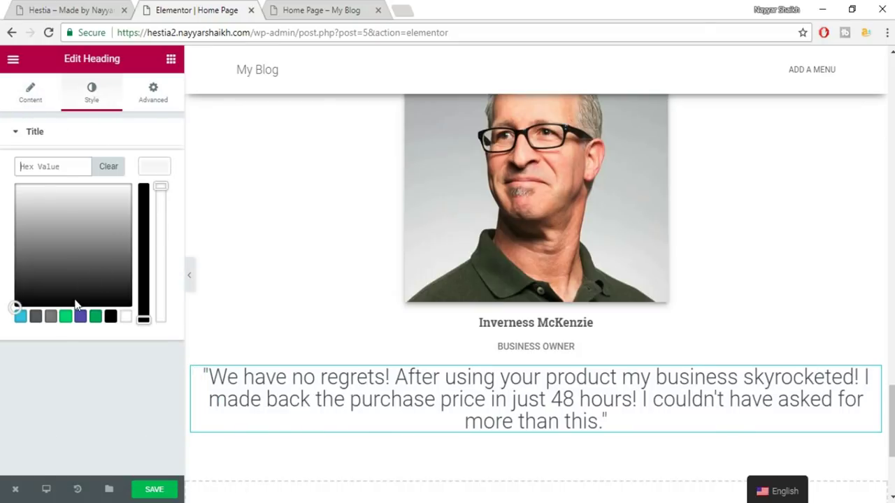
left_click(51, 318)
left_click(154, 168)
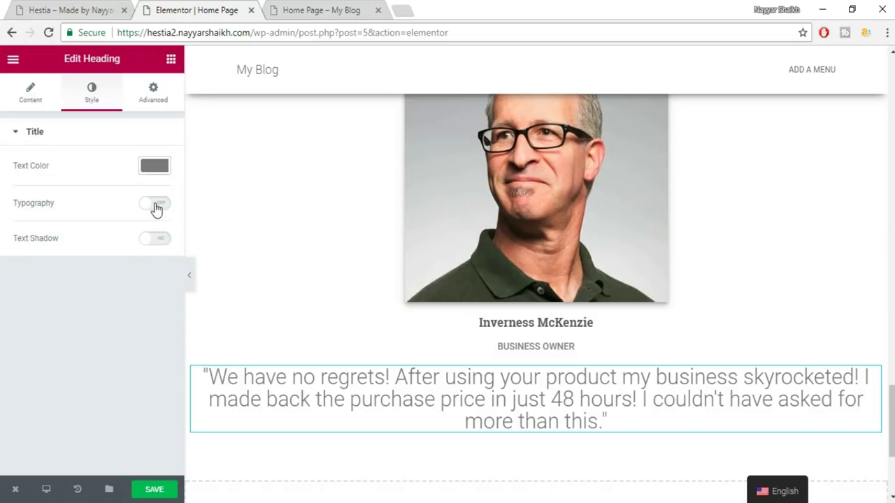
Set the quote to 14px Roboto with 1.5 line height and save the page
left_click(155, 204)
left_click(145, 254)
type("14")
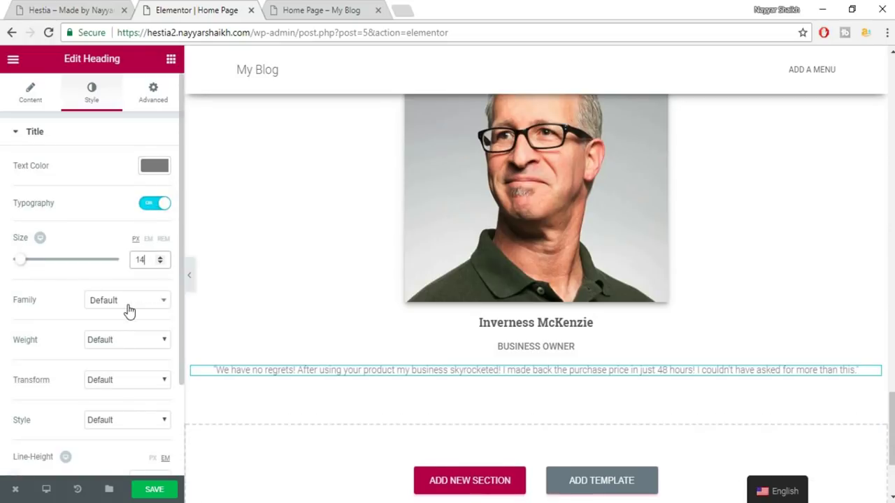
left_click(128, 306)
type("robo")
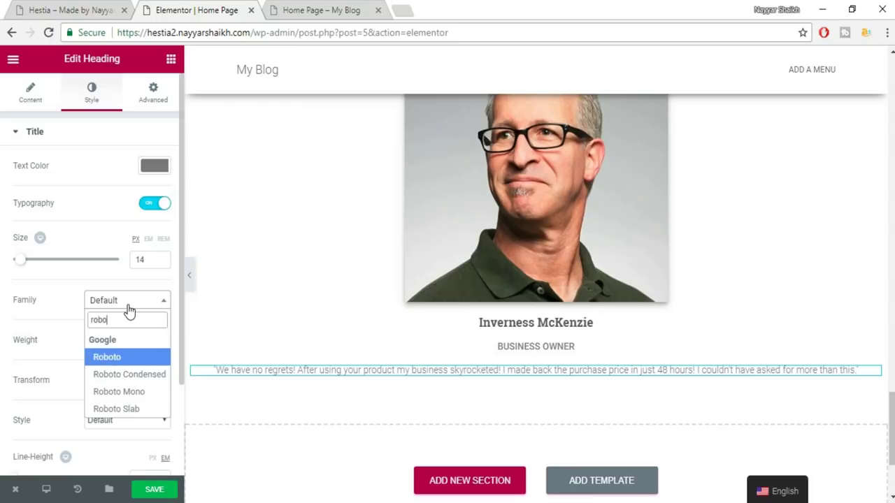
key("Return")
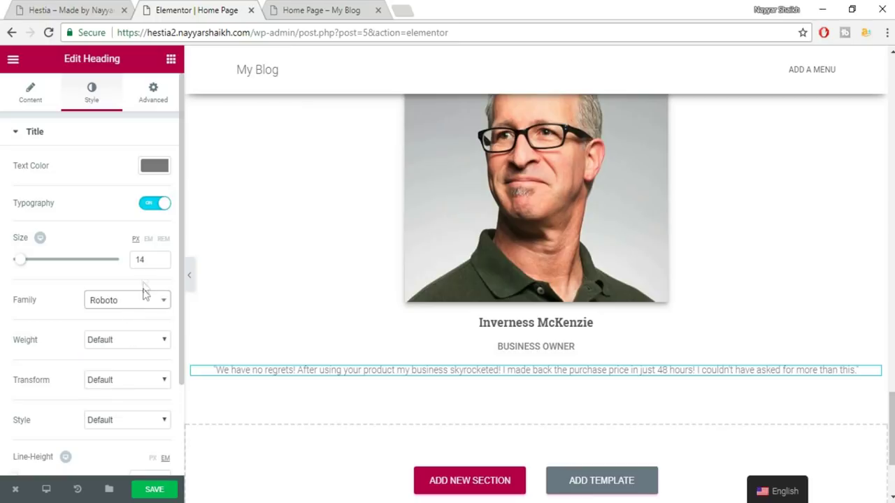
scroll(137, 420, "down", 3)
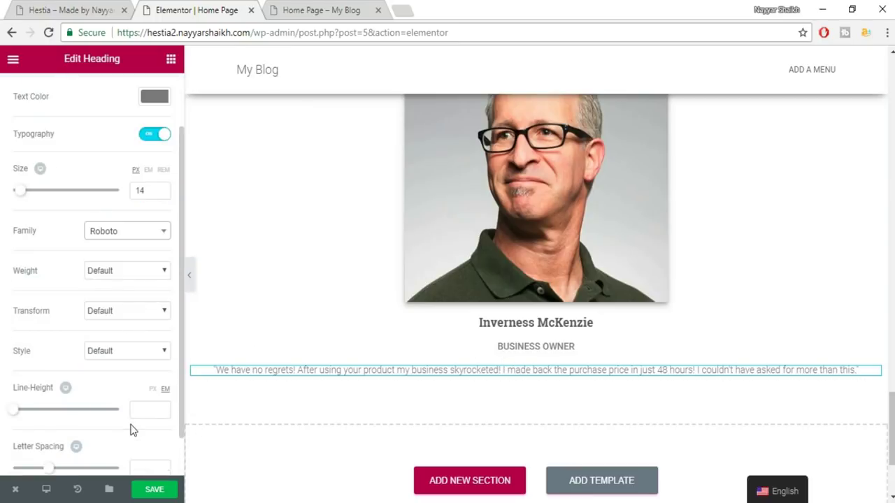
left_click(142, 360)
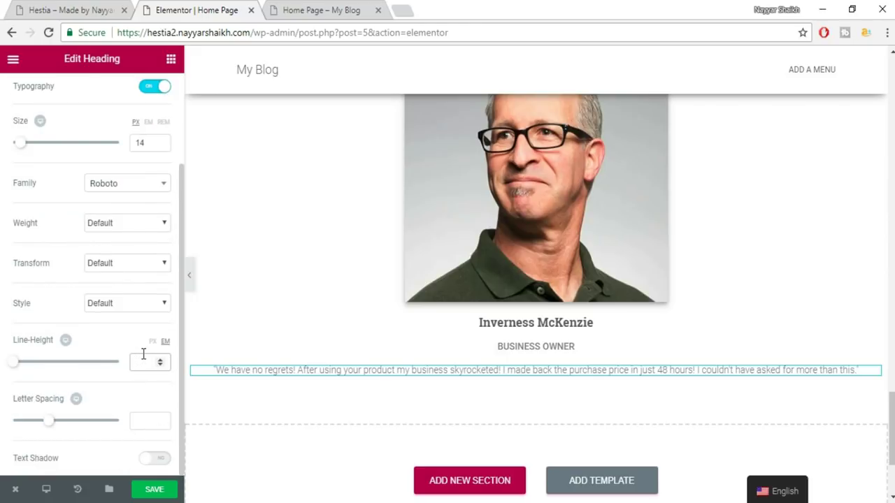
type("1.5")
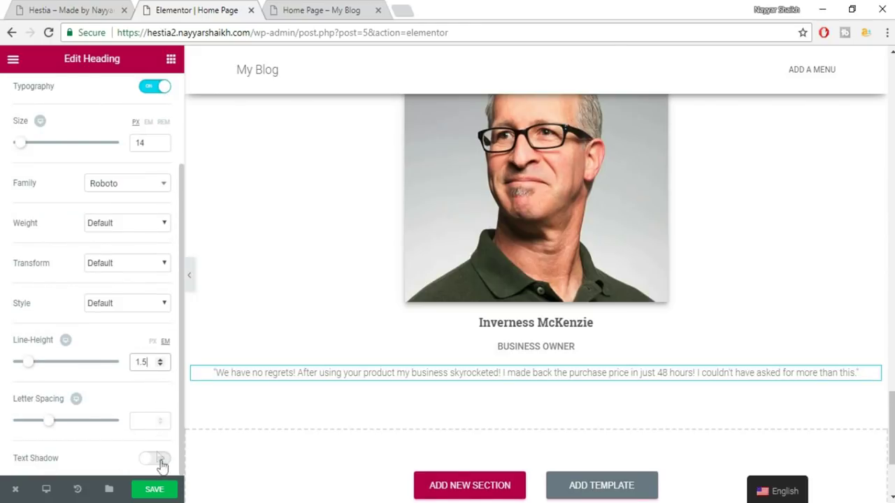
left_click(166, 492)
Compare against the published testimonials on the live Hestia site
scroll(547, 327, "up", 2)
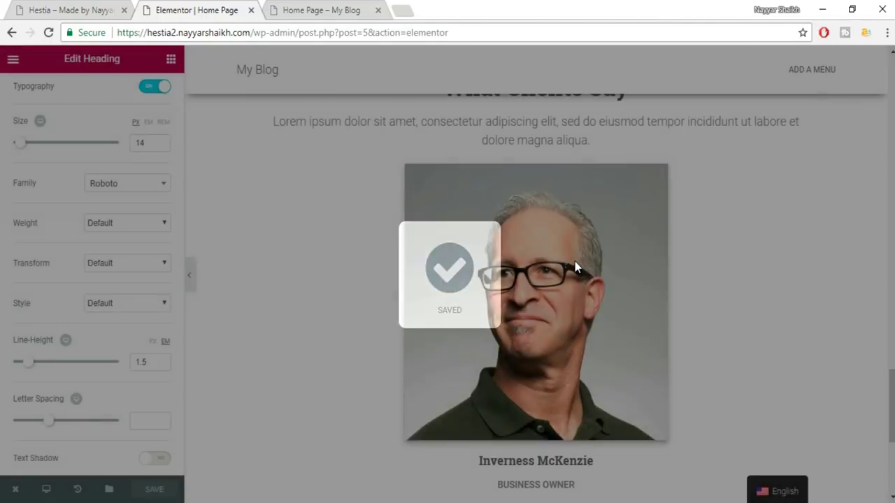
scroll(588, 255, "down", 1)
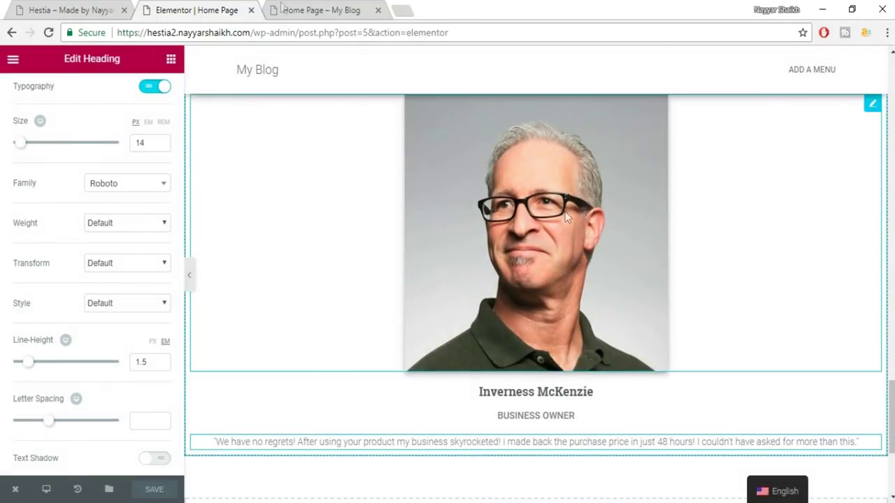
key("ctrl+shift+Tab")
left_click(336, 243)
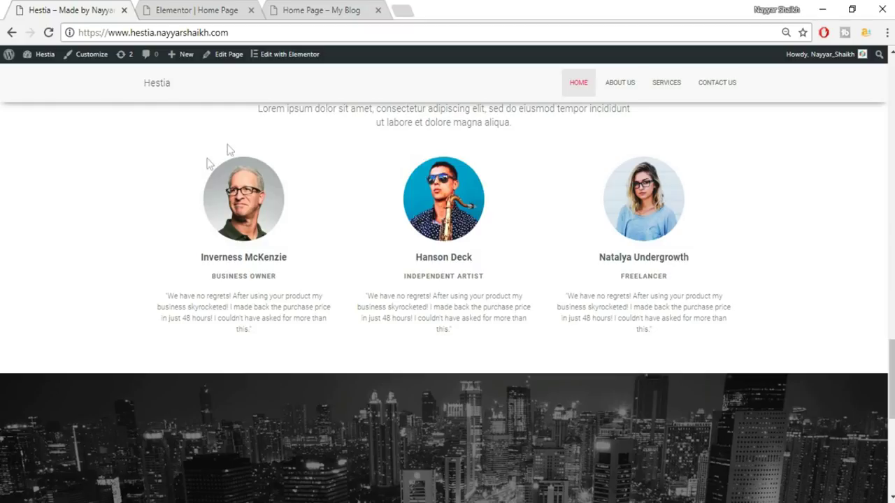
left_click(161, 8)
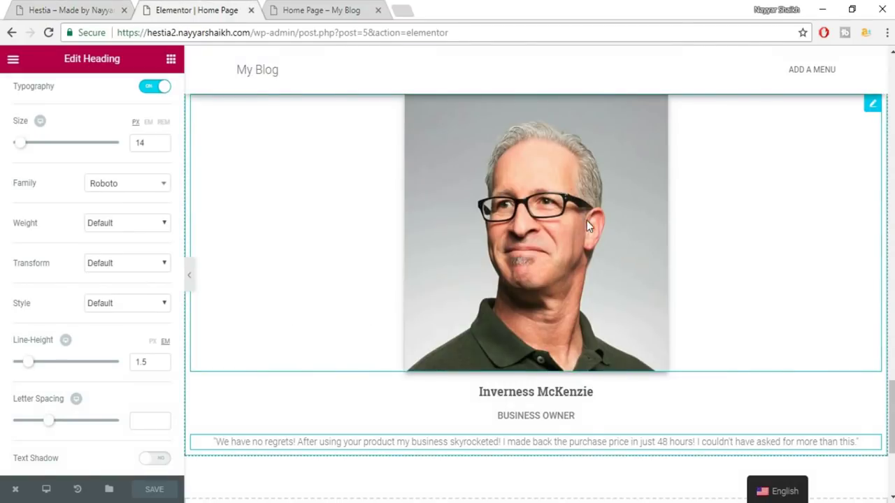
Give the client photo a 200 px border radius on all corners, making it circular
scroll(587, 220, "up", 1)
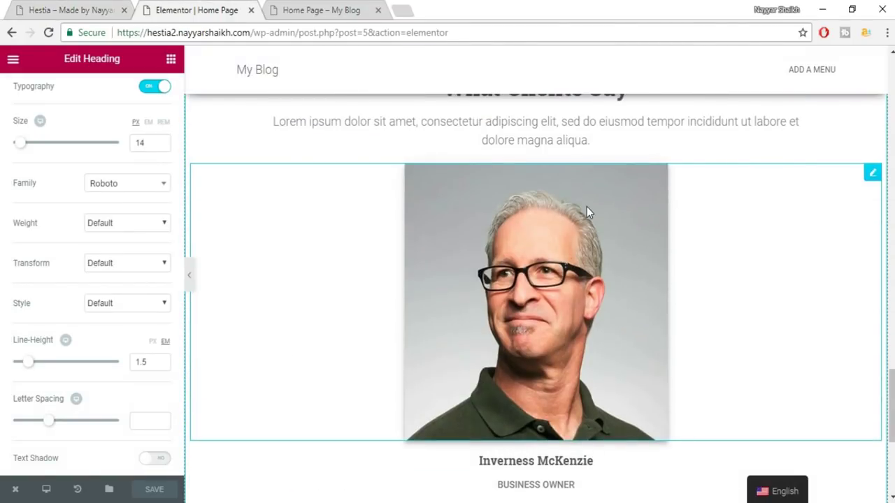
left_click(561, 242)
left_click(92, 93)
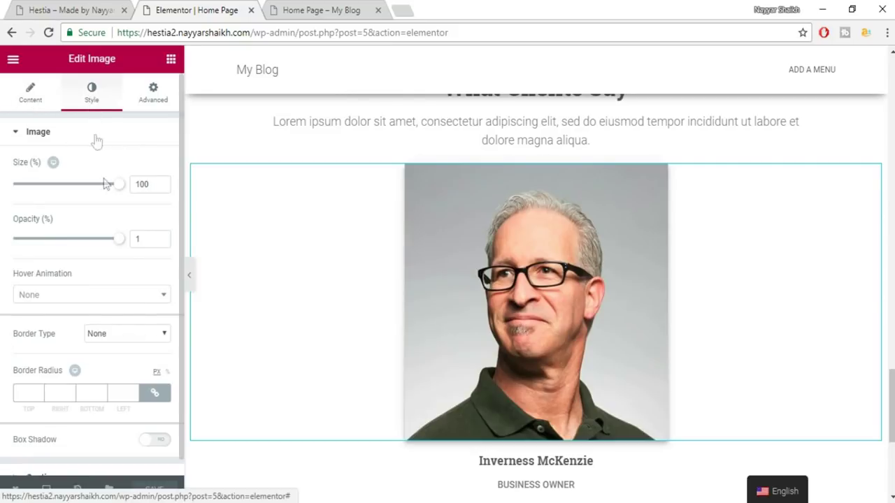
scroll(105, 379, "down", 1)
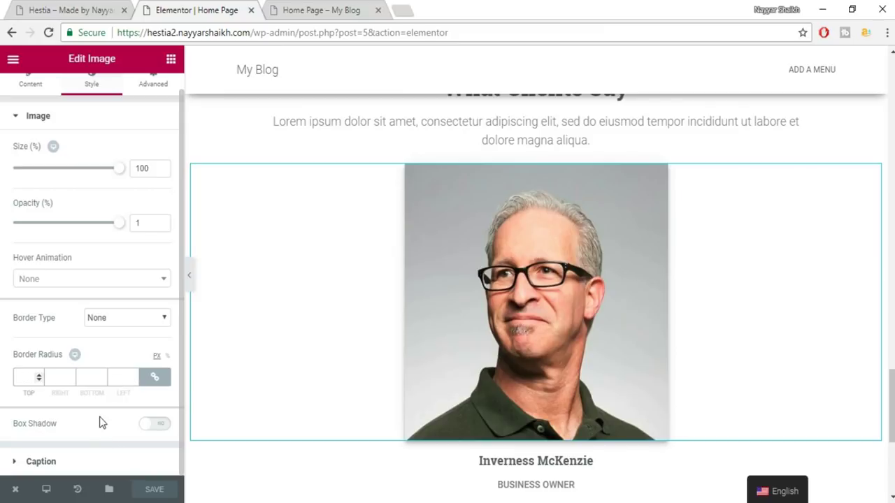
type("15")
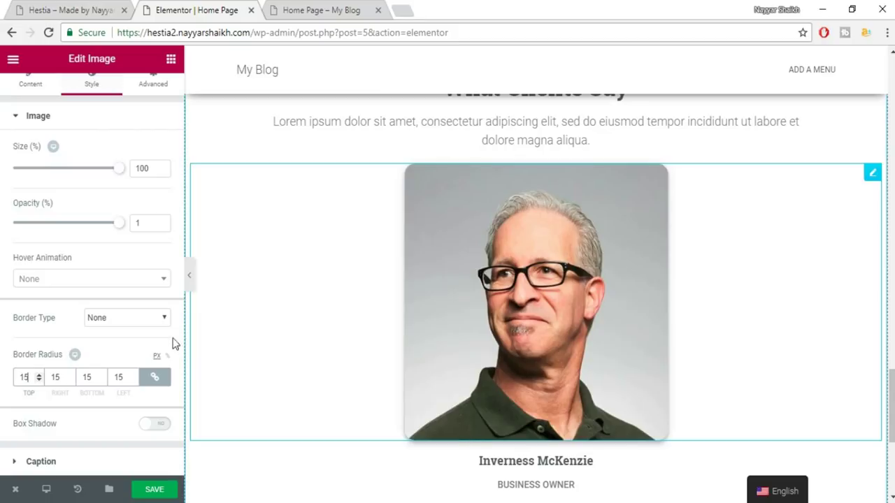
type("0")
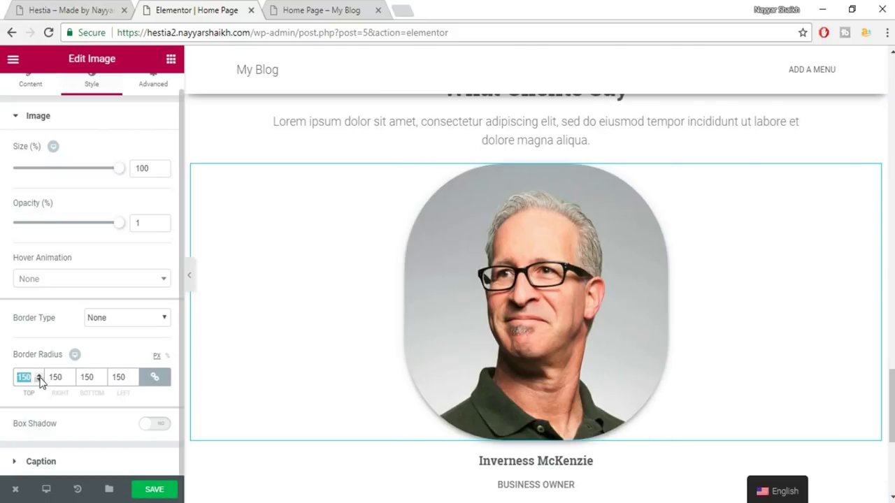
type("200")
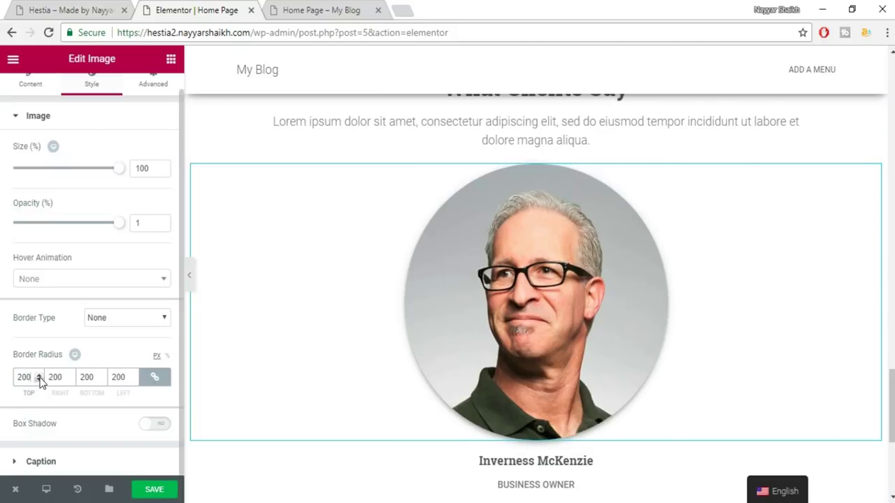
scroll(723, 317, "down", 3)
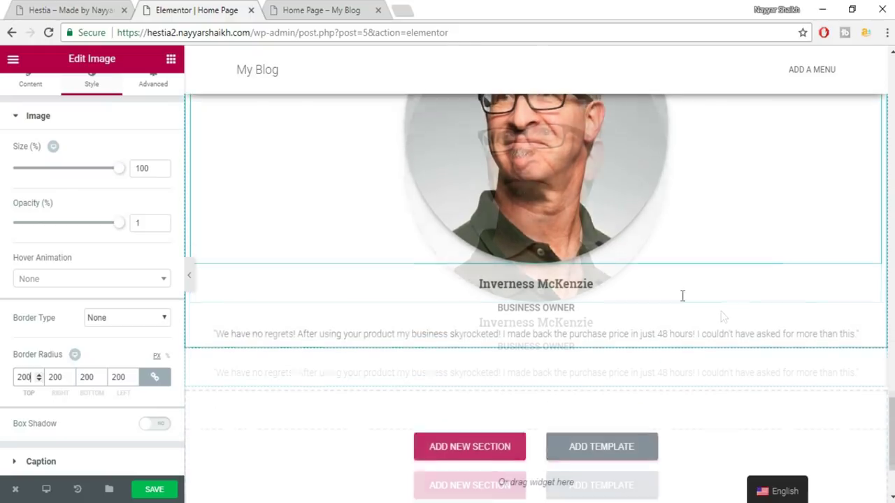
scroll(679, 300, "up", 4)
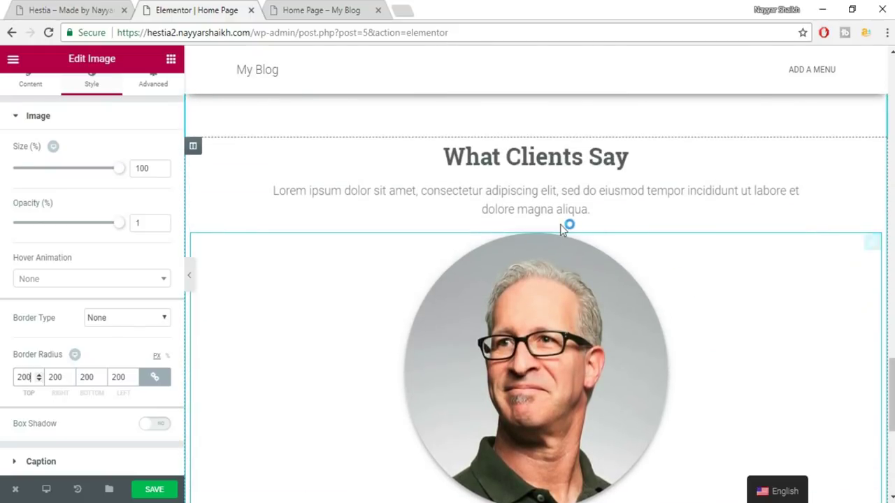
scroll(617, 248, "down", 1)
scroll(617, 248, "down", 2)
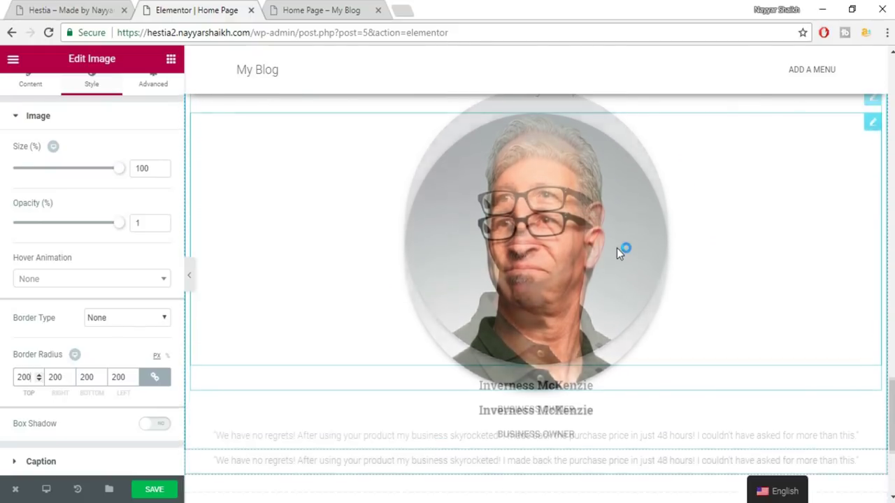
scroll(453, 242, "up", 1)
scroll(453, 242, "up", 2)
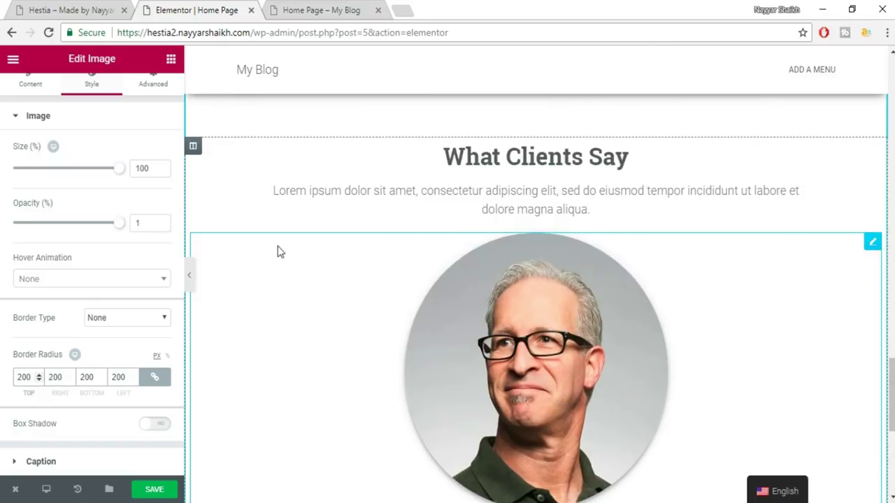
scroll(277, 251, "down", 5)
scroll(279, 252, "up", 4)
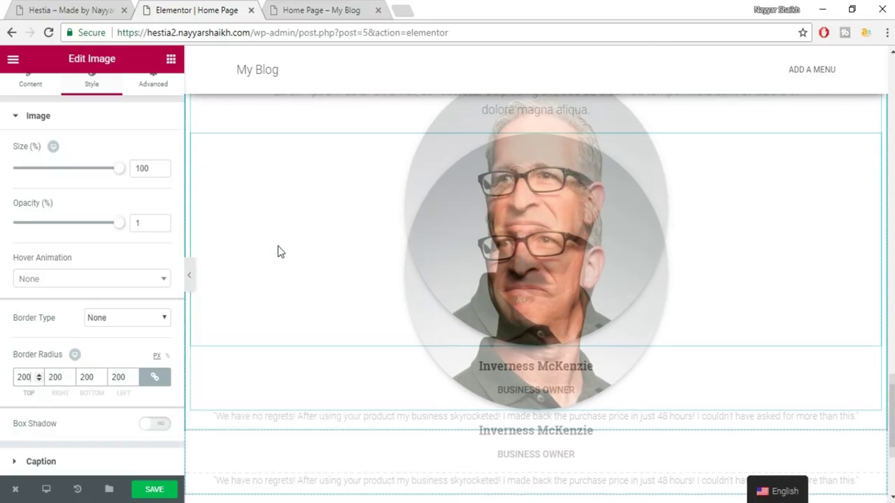
scroll(278, 251, "up", 3)
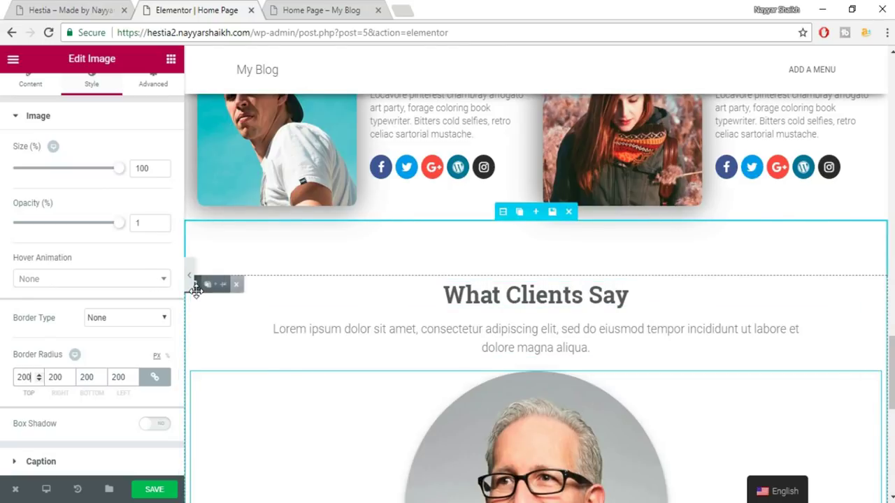
Duplicate the testimonial column twice so the row has three client columns
left_click(209, 285)
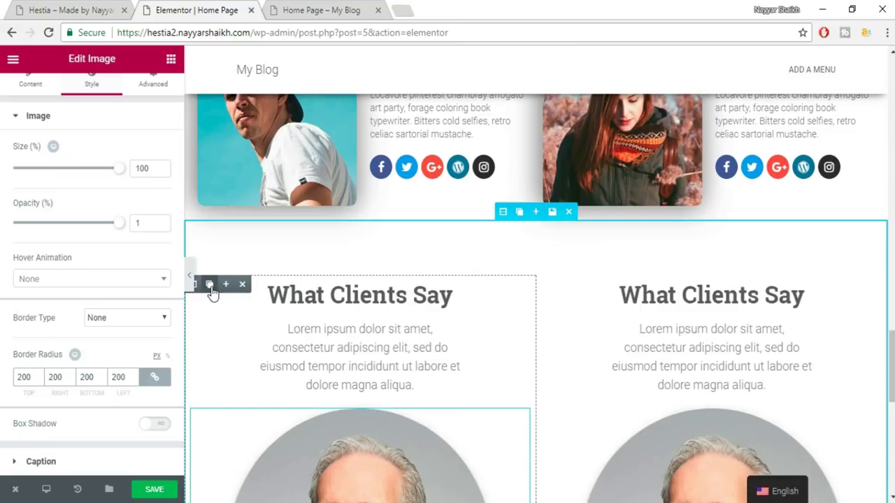
left_click(210, 285)
scroll(774, 372, "down", 3)
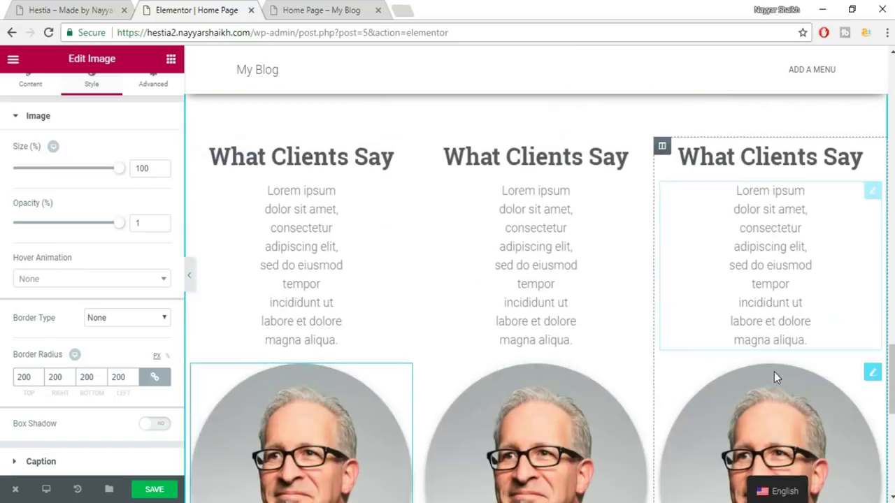
scroll(682, 301, "up", 2)
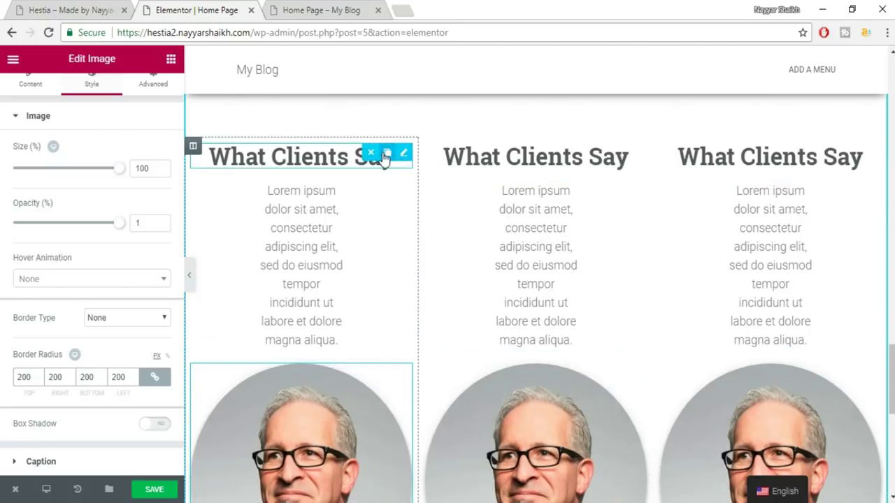
Remove the What Clients Say heading and Lorem ipsum subtitle from the first two columns
left_click(372, 154)
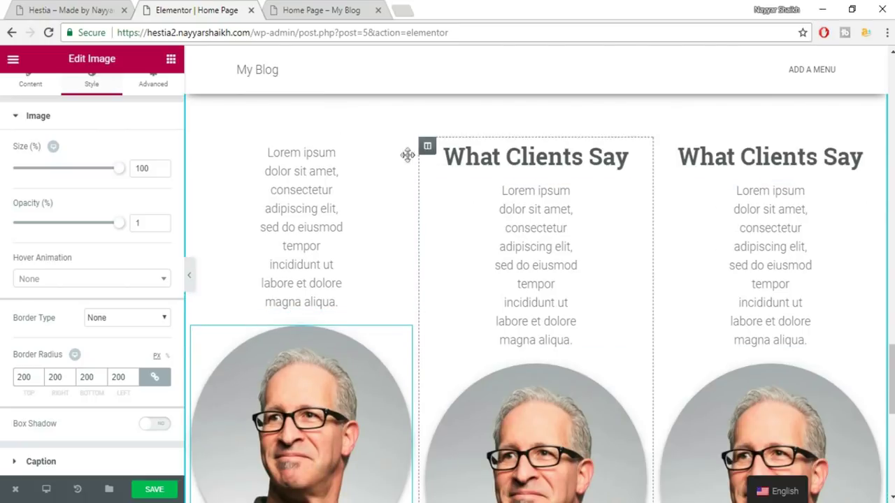
left_click(371, 154)
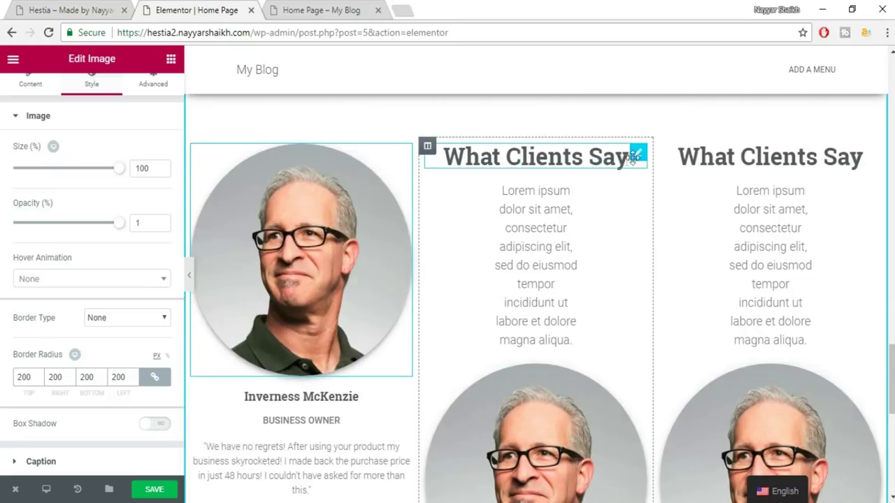
left_click(606, 154)
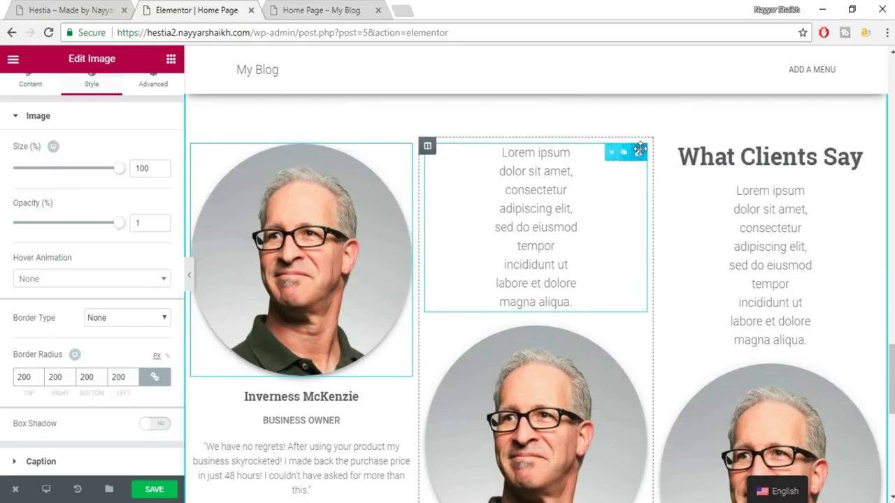
left_click(609, 156)
scroll(731, 262, "up", 3)
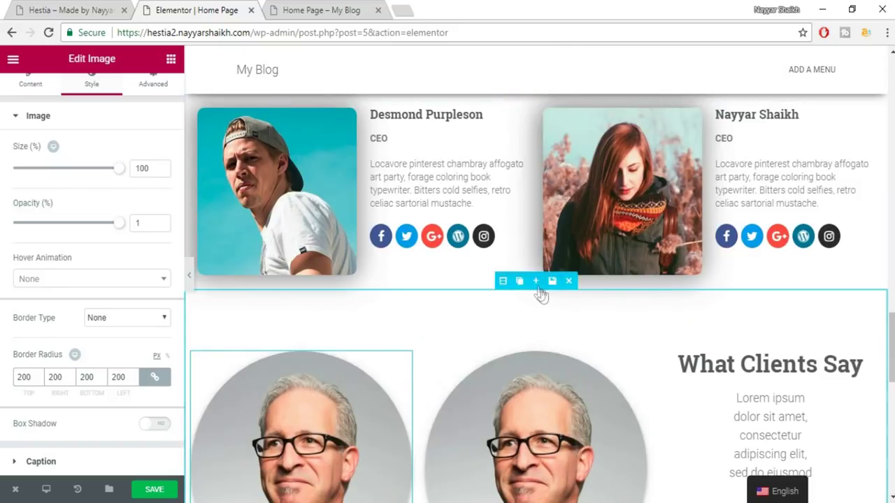
Add an empty section above the testimonials and move the What Clients Say heading into it
left_click(535, 282)
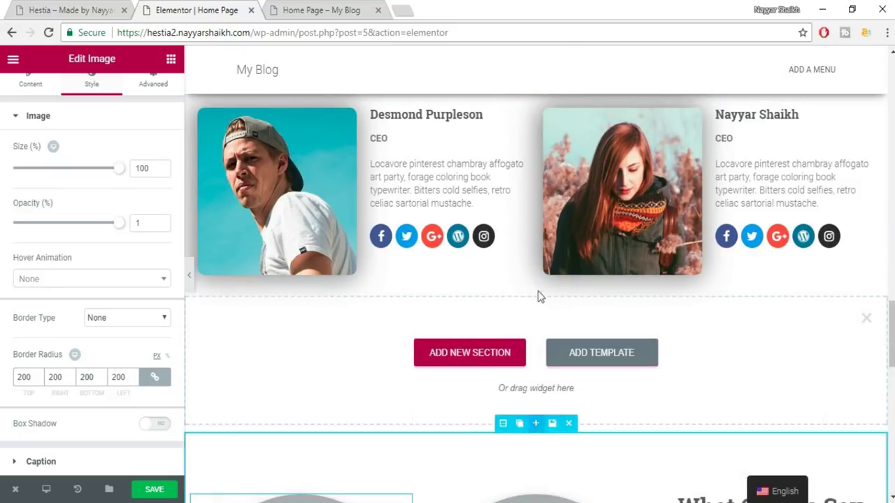
scroll(785, 447, "down", 2)
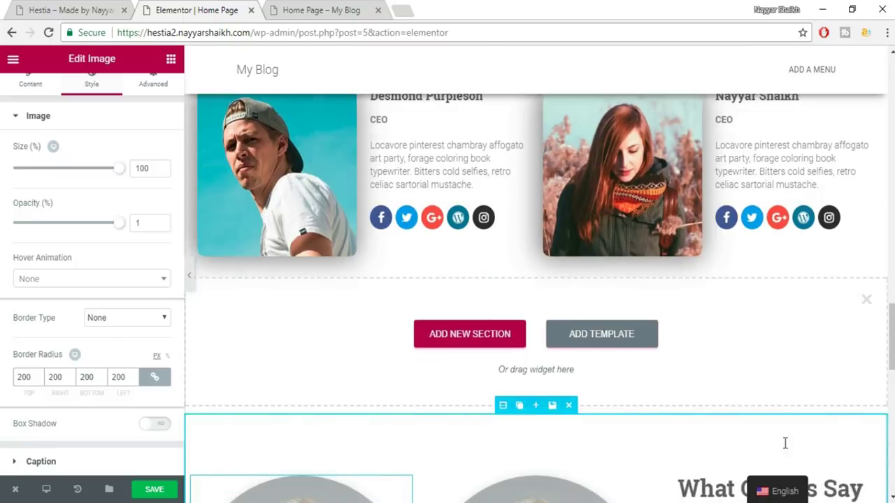
left_click_drag(769, 368, 608, 241)
left_click_drag(774, 377, 565, 187)
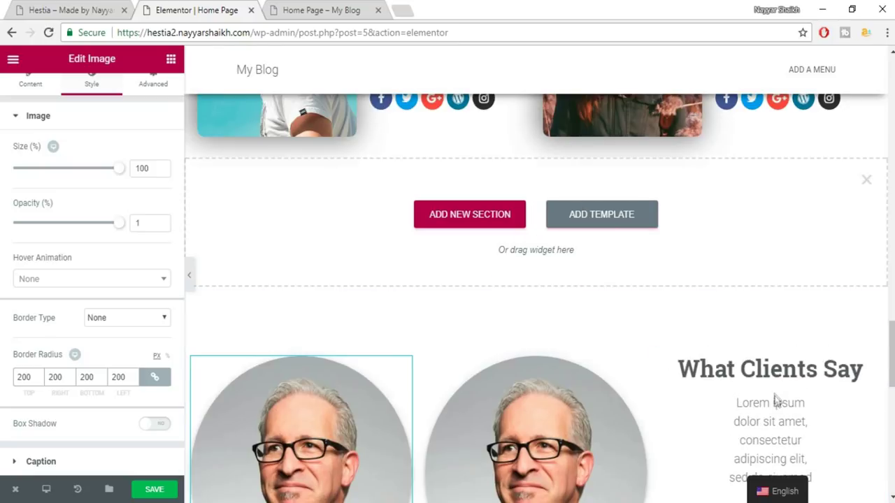
Delete the third column's heading and Lorem ipsum text, then check the live site
scroll(779, 390, "down", 1)
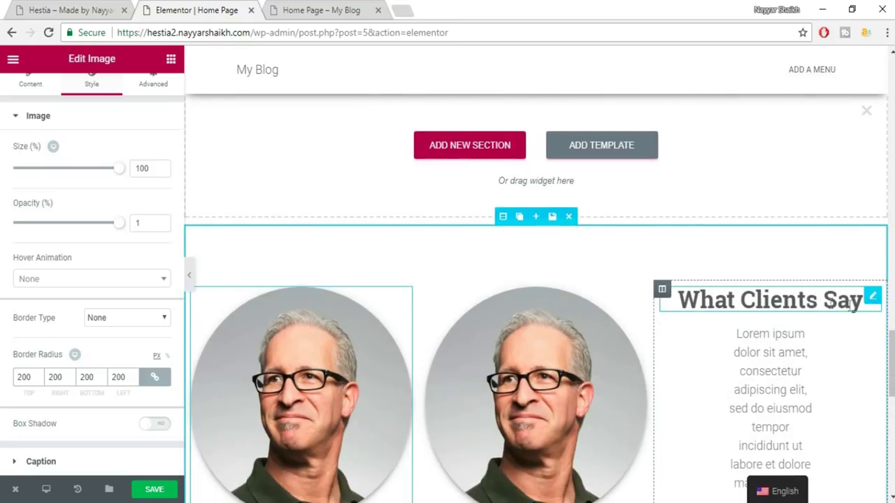
scroll(867, 297, "down", 1)
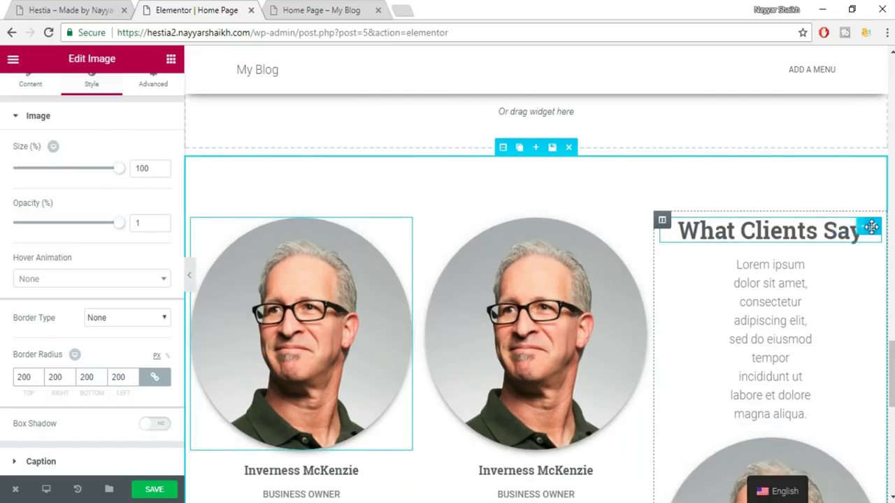
left_click(841, 228)
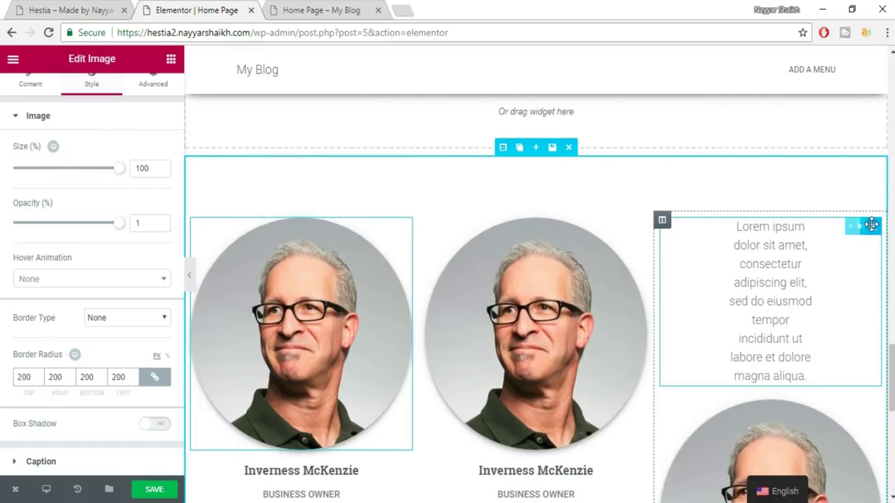
left_click(839, 228)
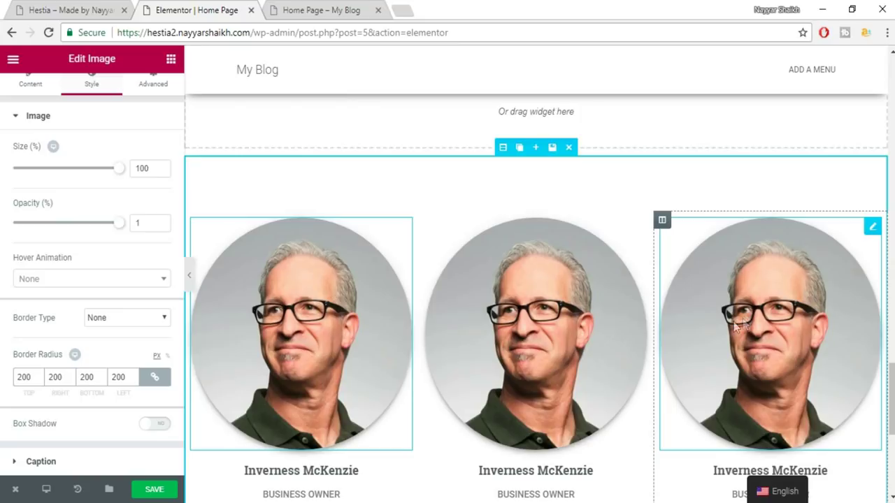
scroll(586, 314, "down", 2)
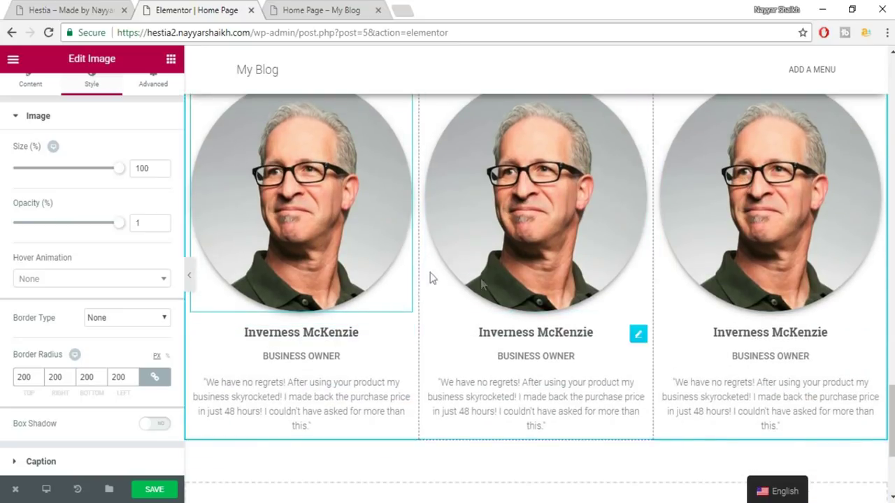
scroll(654, 270, "up", 3)
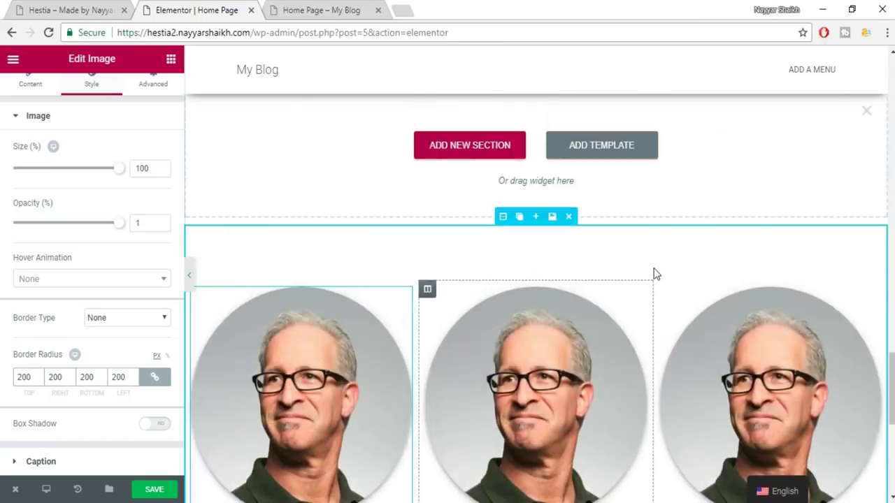
scroll(661, 280, "up", 1)
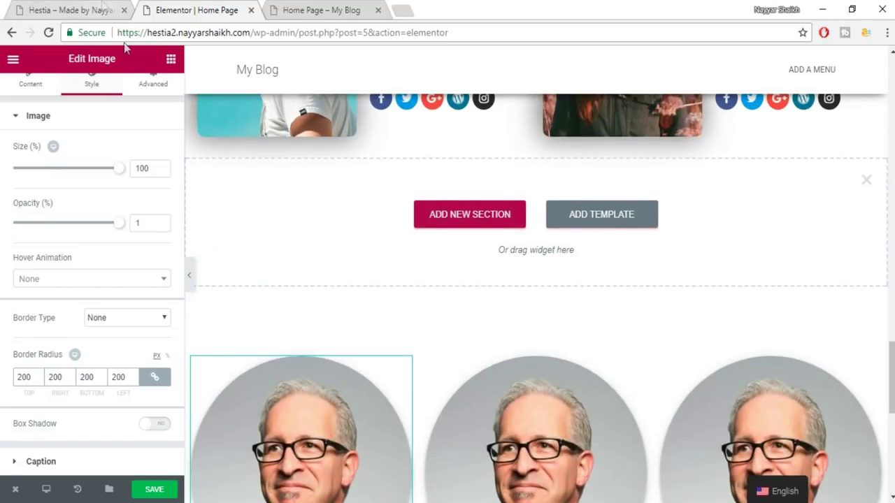
left_click(97, 9)
Copy the What Clients Say title from the live site and add a single-column section above the photos
scroll(417, 199, "up", 2)
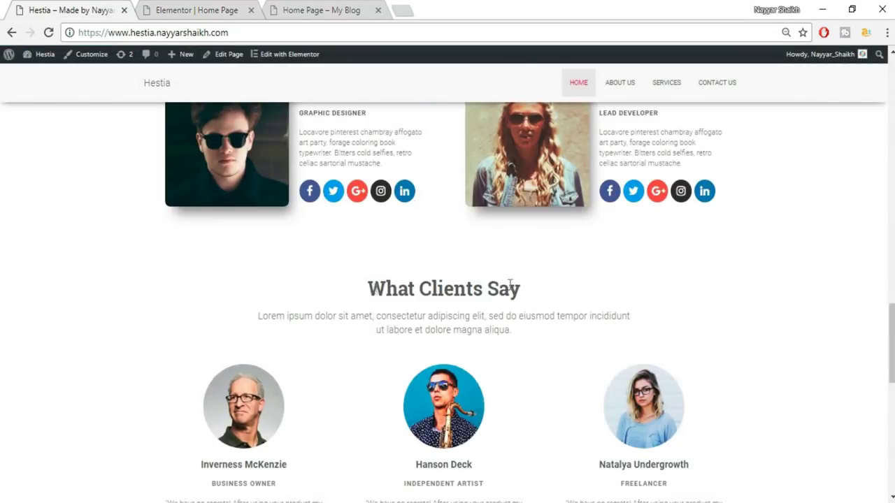
left_click_drag(375, 290, 548, 289)
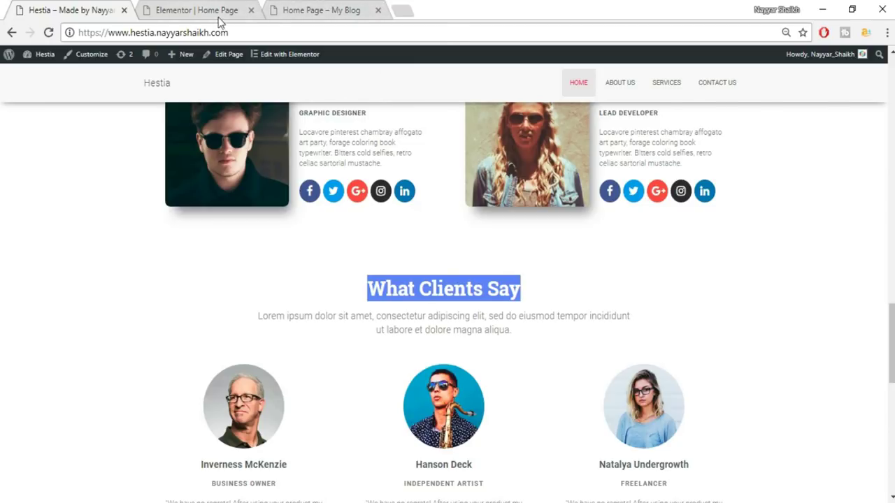
left_click(218, 21)
left_click(480, 224)
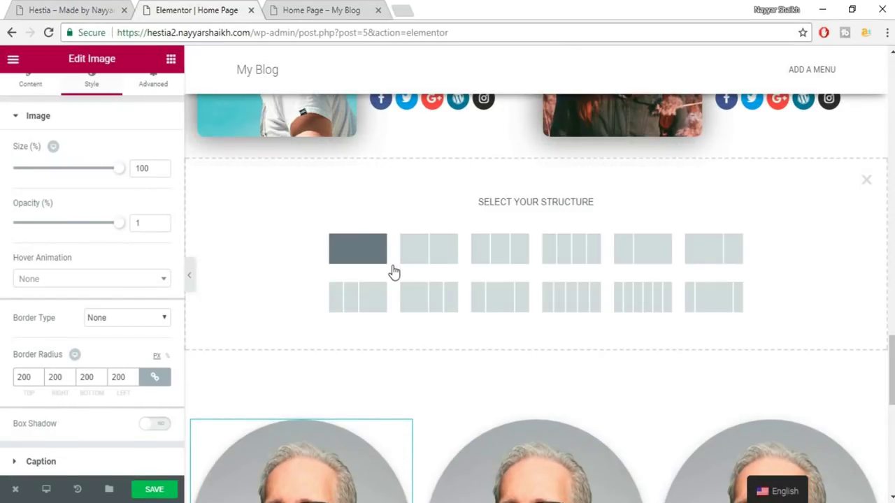
left_click(478, 286)
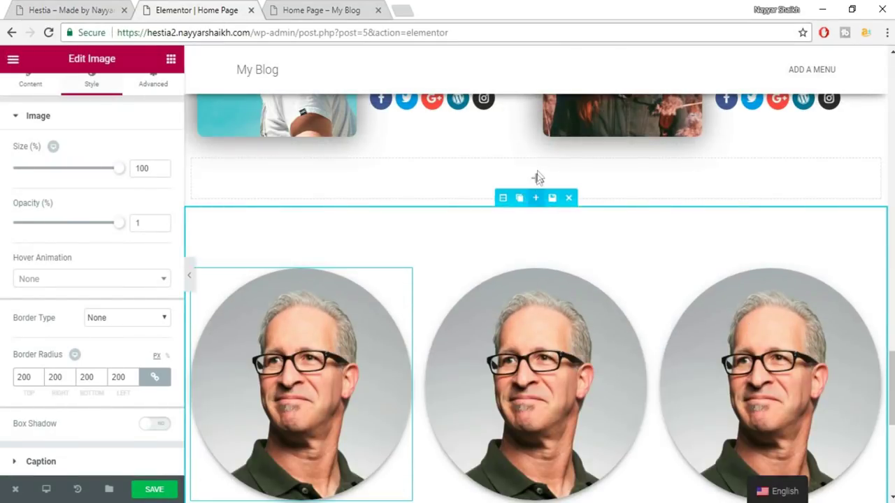
Add a centred Heading widget reading 'What Clients Say' to the new section
left_click(171, 59)
left_click_drag(137, 158, 545, 189)
triple_click(92, 205)
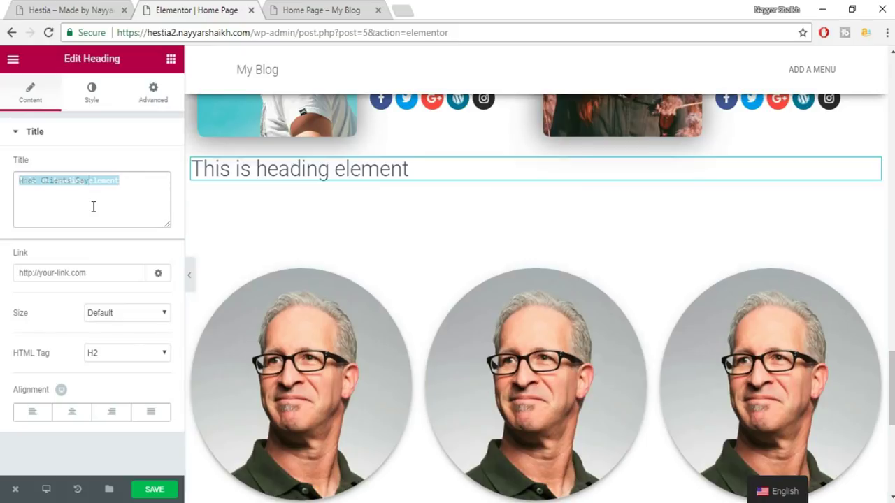
type("What Clients Say")
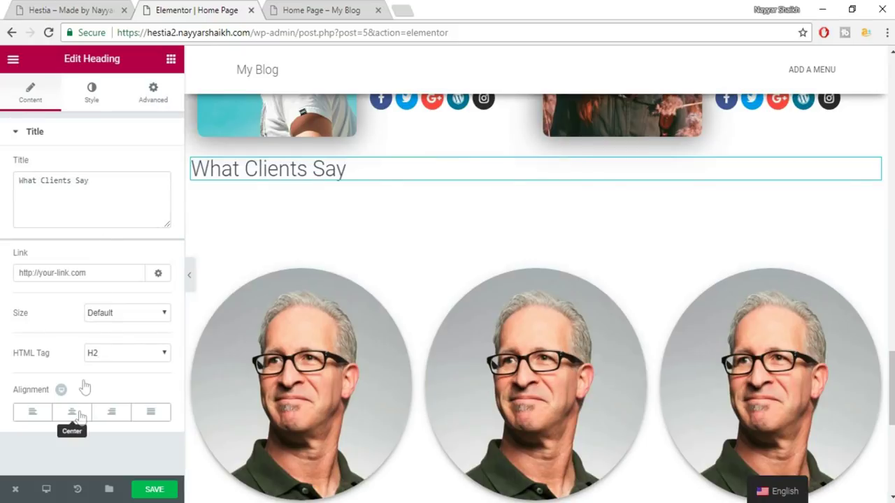
left_click(71, 412)
Colour the heading text dark grey
left_click(92, 93)
left_click(154, 168)
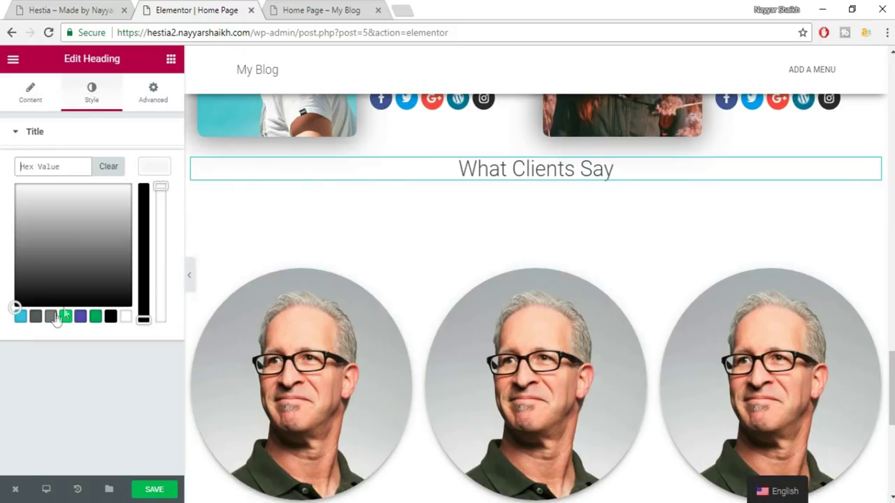
left_click(36, 319)
left_click(152, 169)
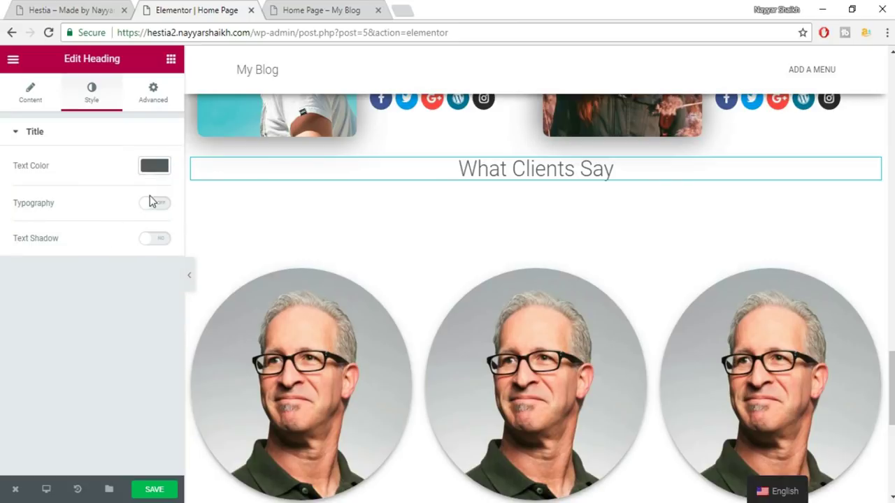
Set the heading typography to 35px Roboto Slab, weight 600
left_click(153, 202)
left_click(147, 258)
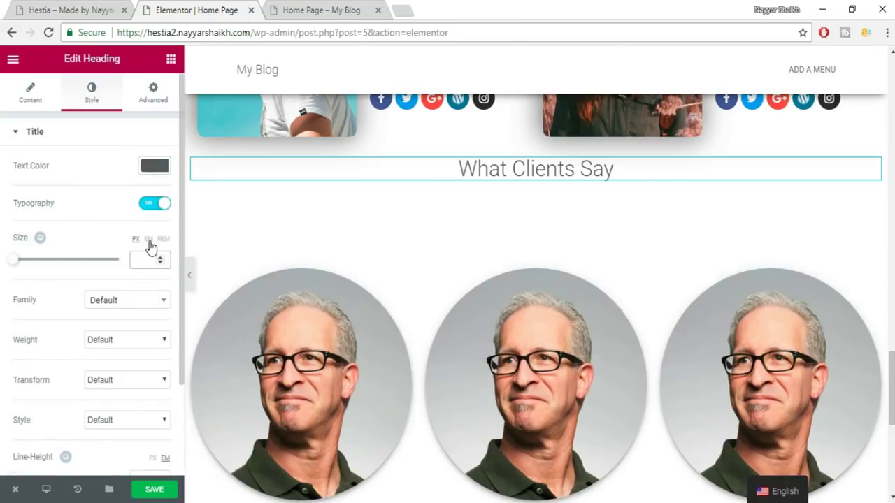
type("35")
left_click(121, 307)
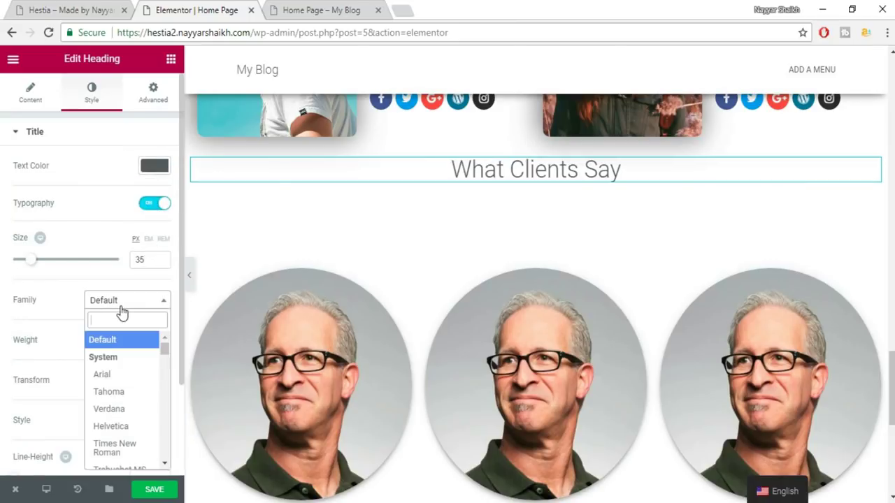
type("robo")
key("Down")
key("Down")
key("Down")
key("Return")
left_click(117, 341)
left_click(106, 411)
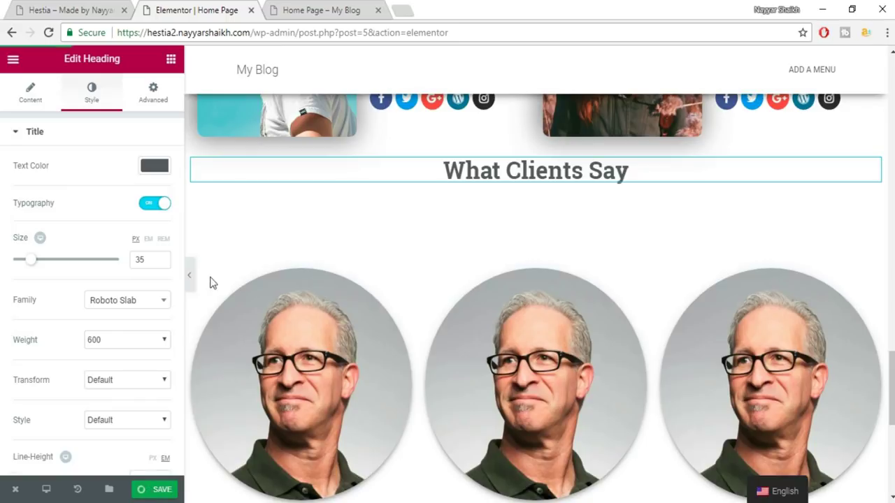
Save the page and drop a second heading widget below What Clients Say
key("ctrl+s")
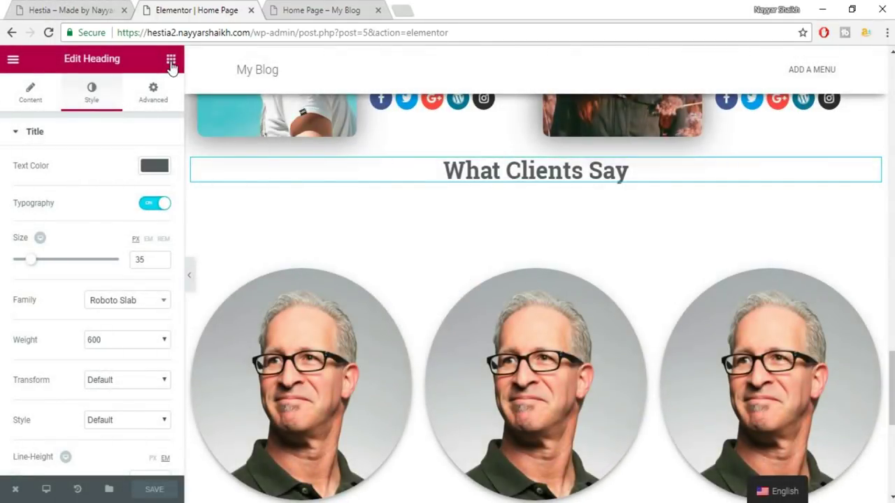
left_click(171, 60)
left_click_drag(159, 157, 178, 3)
left_click(116, 8)
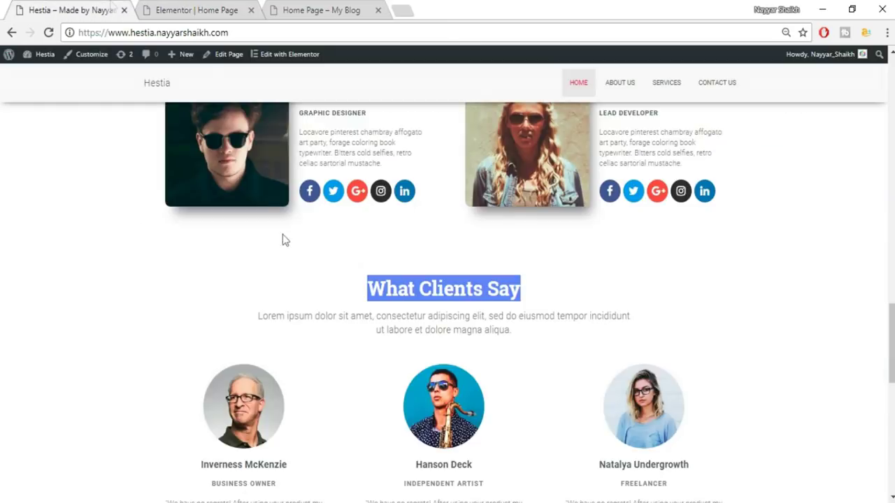
Paste the live site's Lorem ipsum subtitle into the new heading widget and centre it
triple_click(410, 329)
key("ctrl+c")
left_click(223, 8)
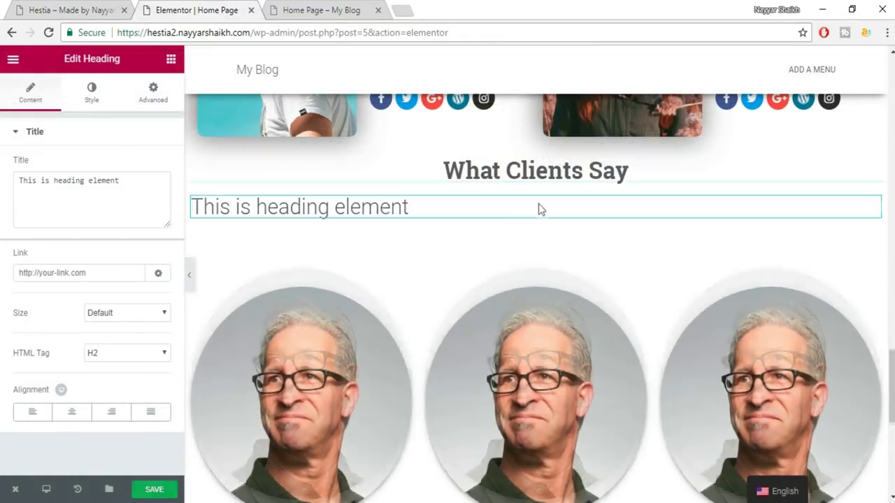
triple_click(64, 195)
key("ctrl+v")
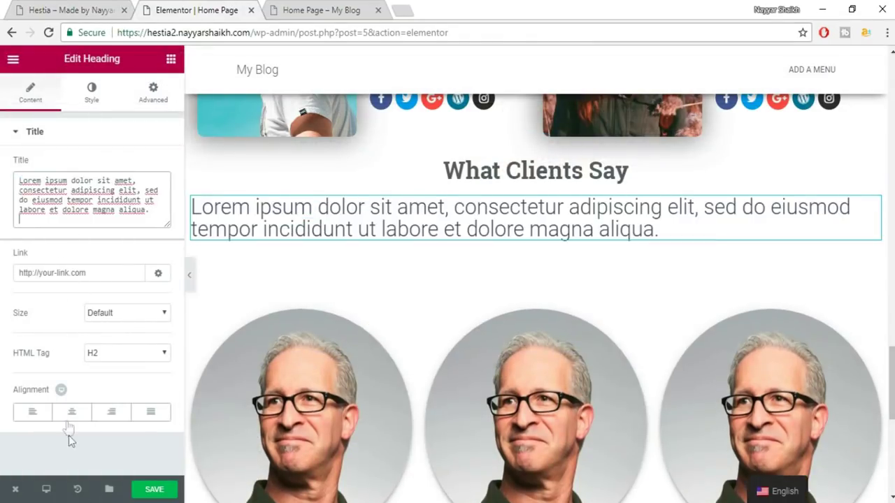
left_click(71, 412)
Make the subtitle text grey #7a7a7a
left_click(97, 110)
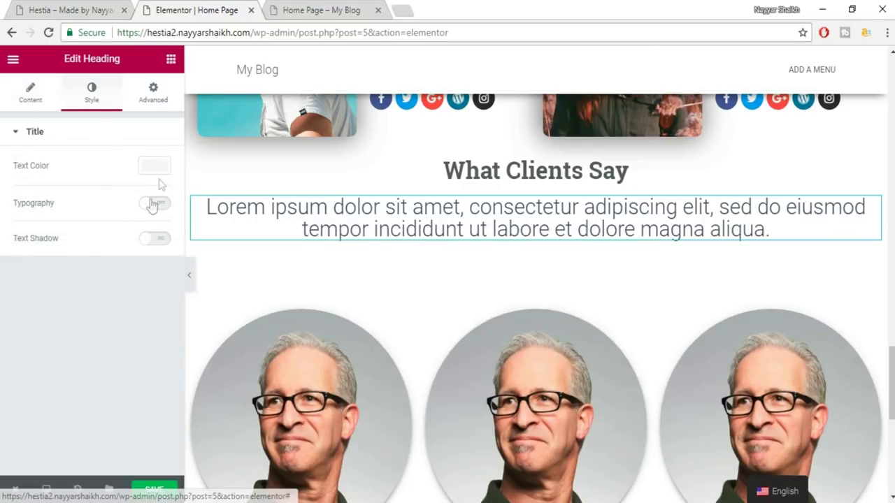
left_click(154, 166)
left_click(50, 317)
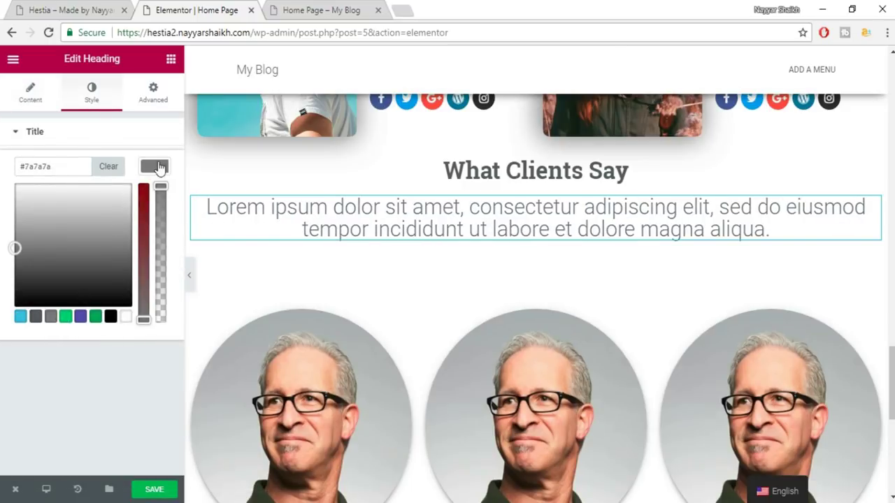
left_click(159, 226)
Set the subtitle typography to 18px Roboto
left_click(154, 203)
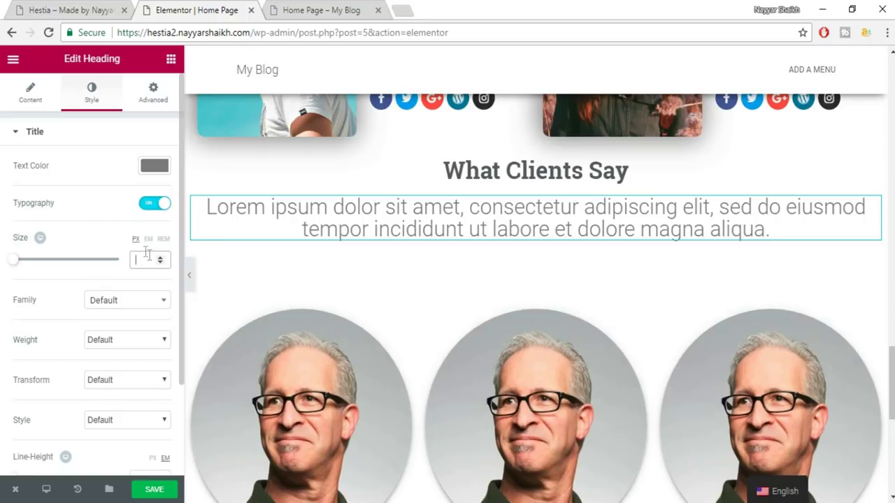
left_click(145, 255)
type("18")
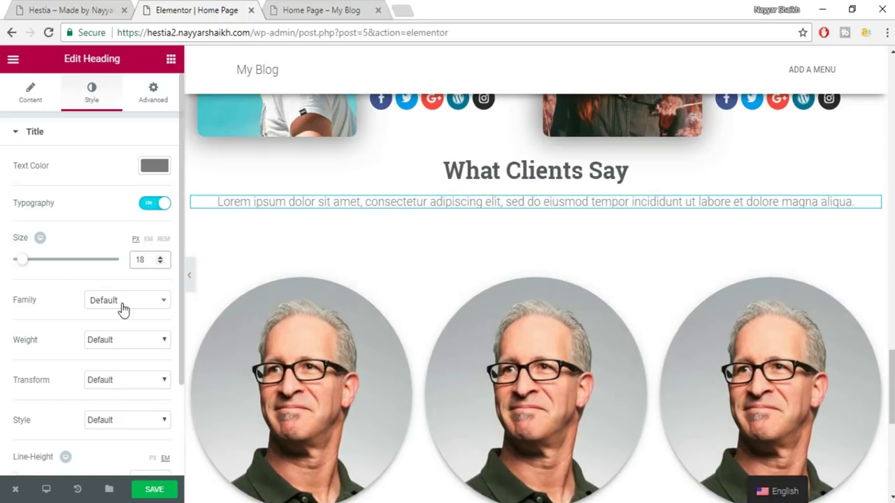
left_click(123, 310)
type("robo")
key("Return")
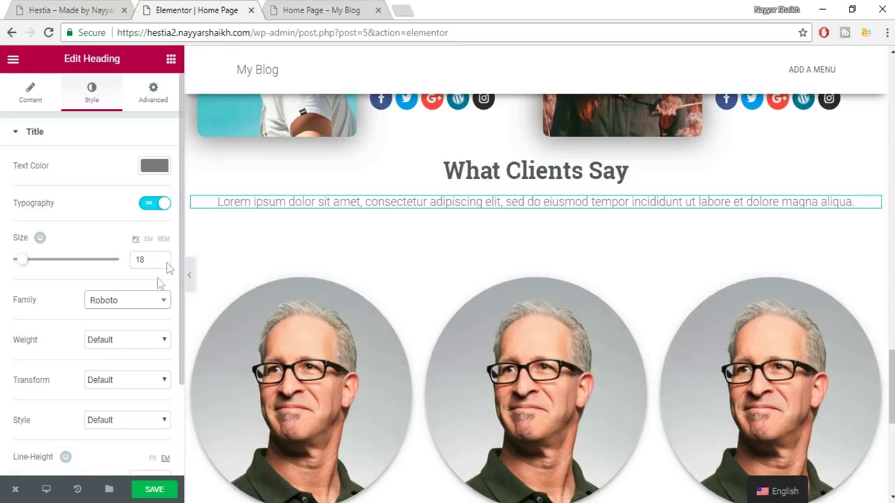
Give the subtitle separate padding values of 100 and save the page
left_click(153, 93)
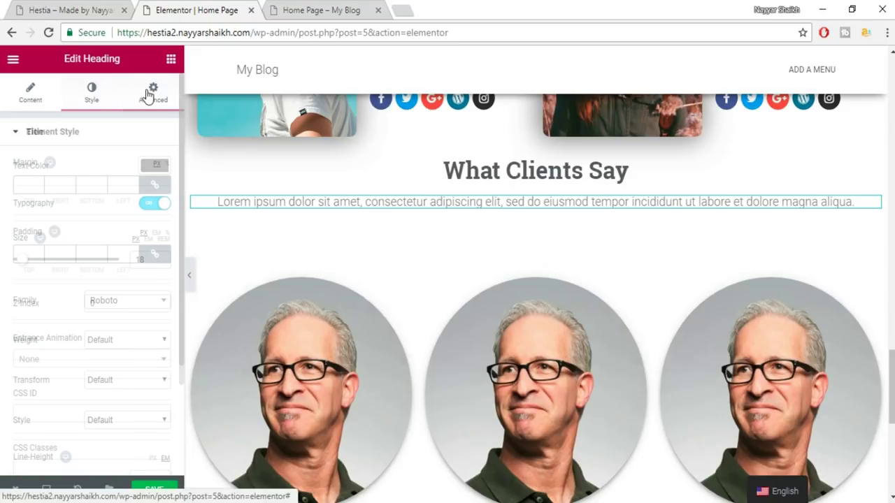
left_click(157, 256)
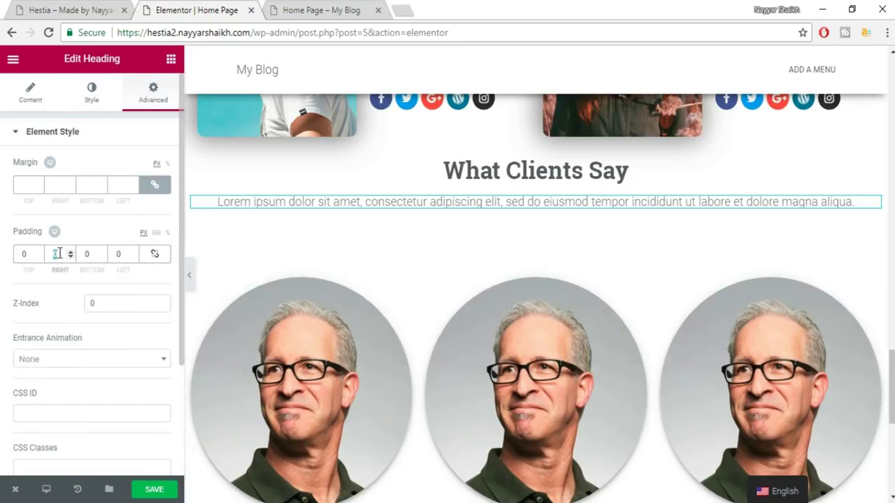
type("100")
key("Tab")
type("1000")
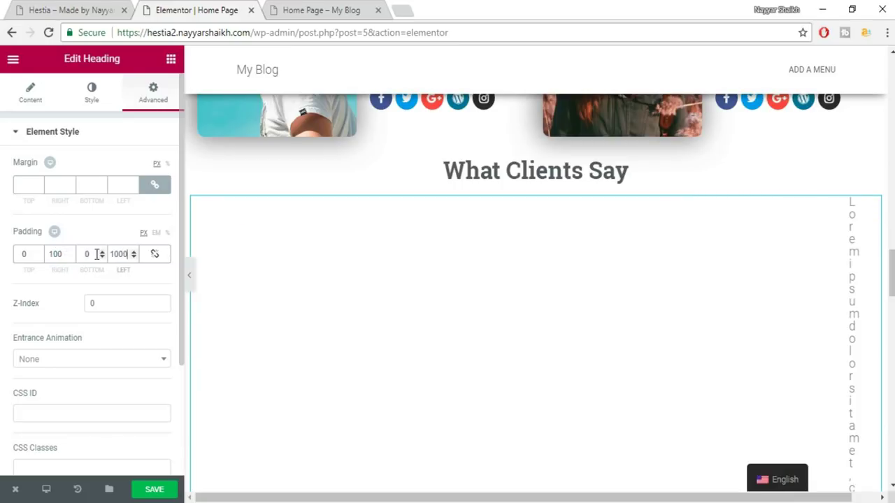
type("100")
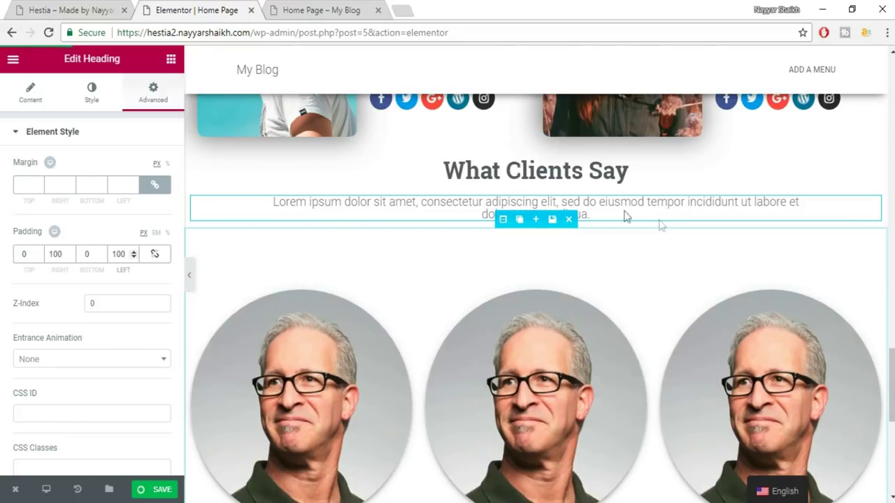
key("ctrl+s")
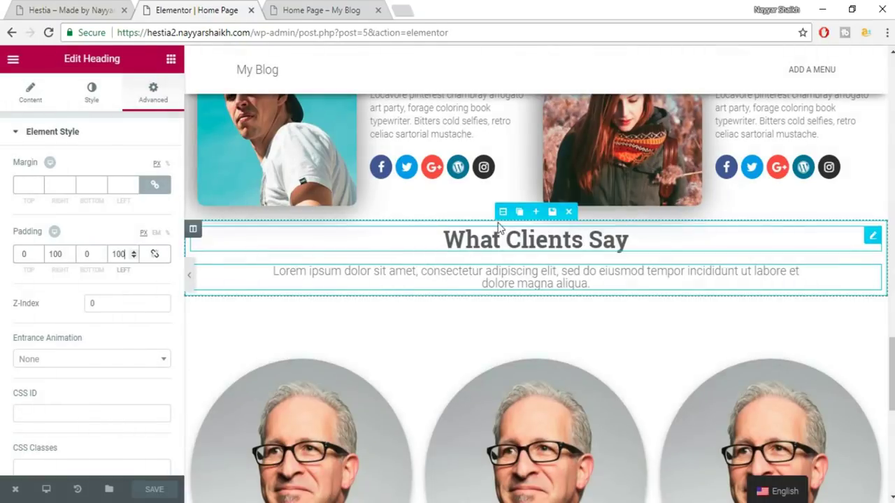
Set the heading section's top padding to 100px, save, and hide the panel for a preview
left_click(503, 212)
left_click(154, 94)
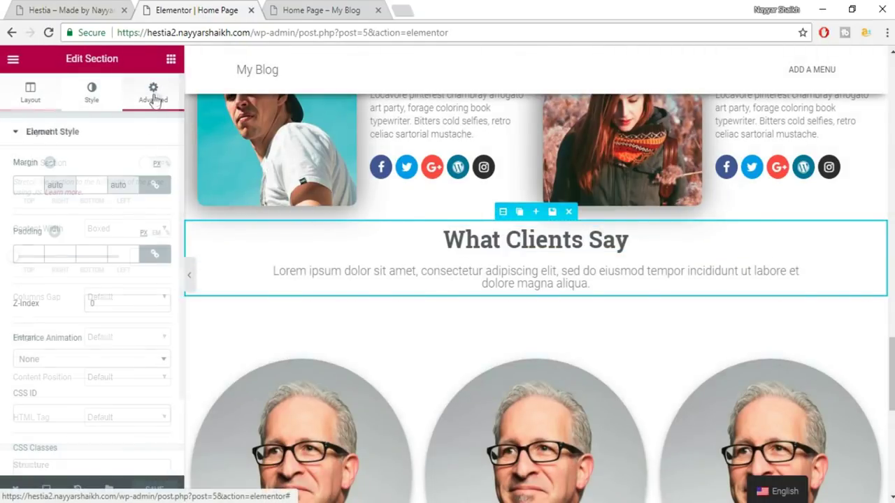
left_click(155, 254)
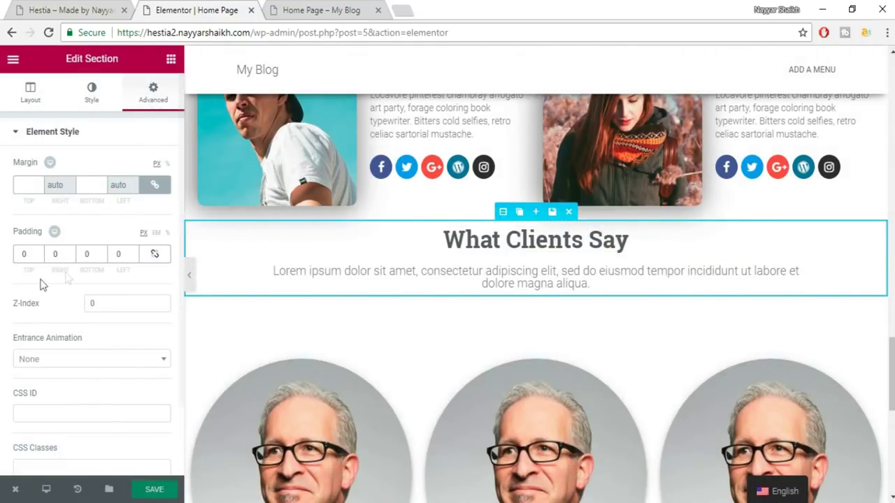
type("100")
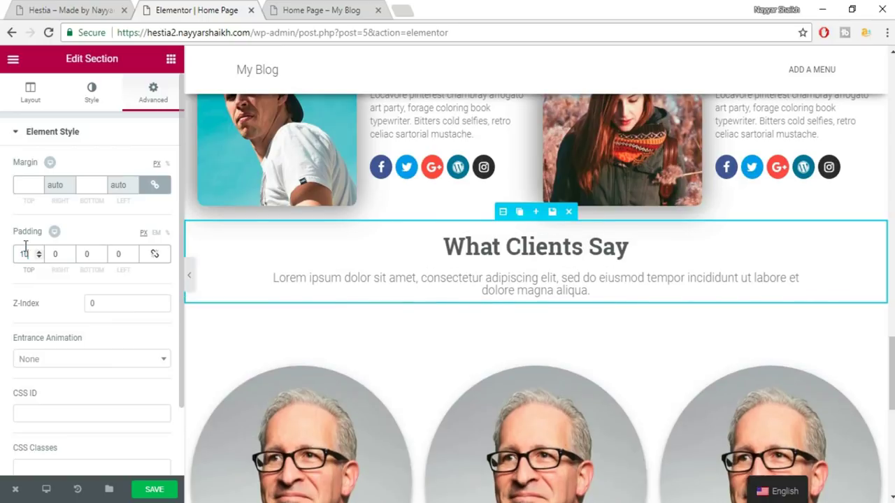
scroll(433, 308, "down", 1)
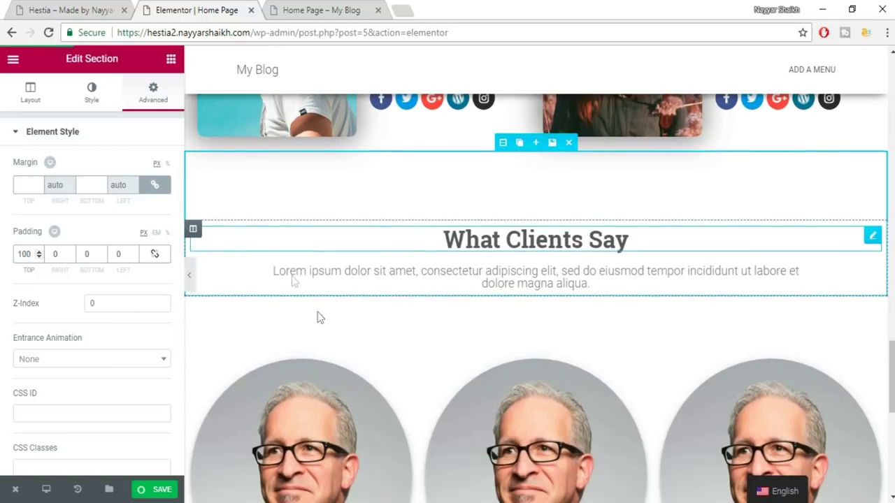
key("ctrl+s")
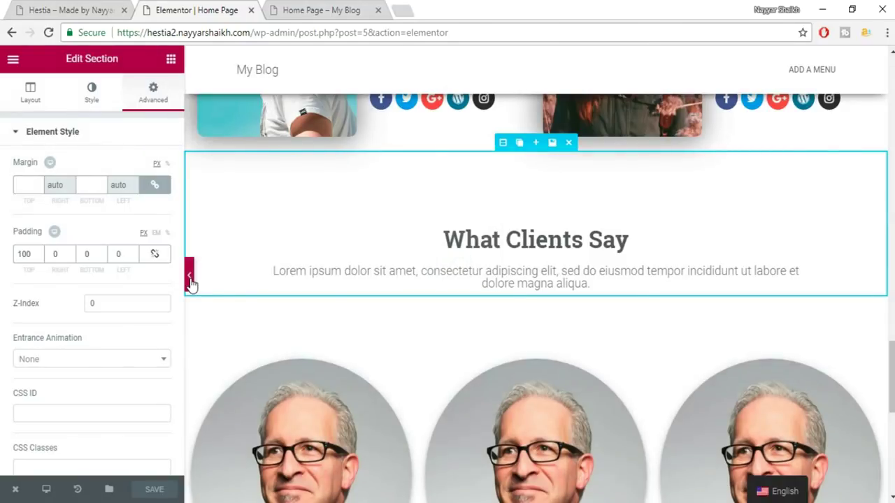
left_click(190, 279)
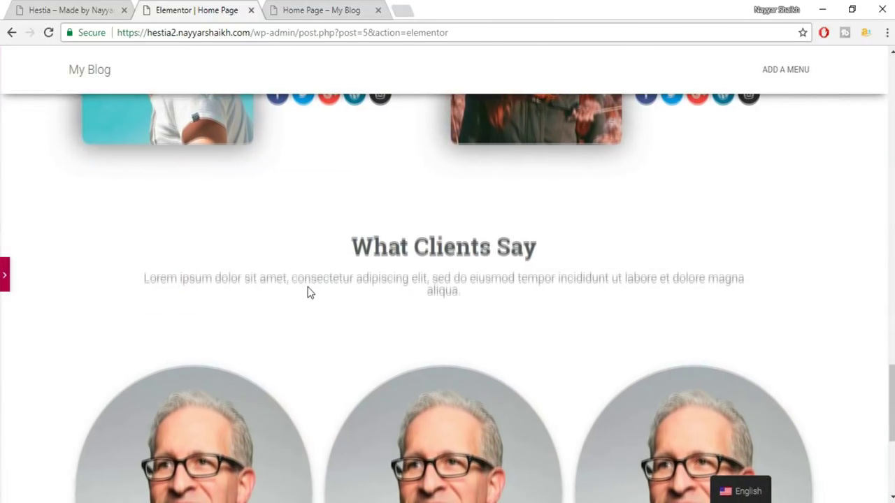
Resize the first client photo to 40%
scroll(308, 292, "down", 4)
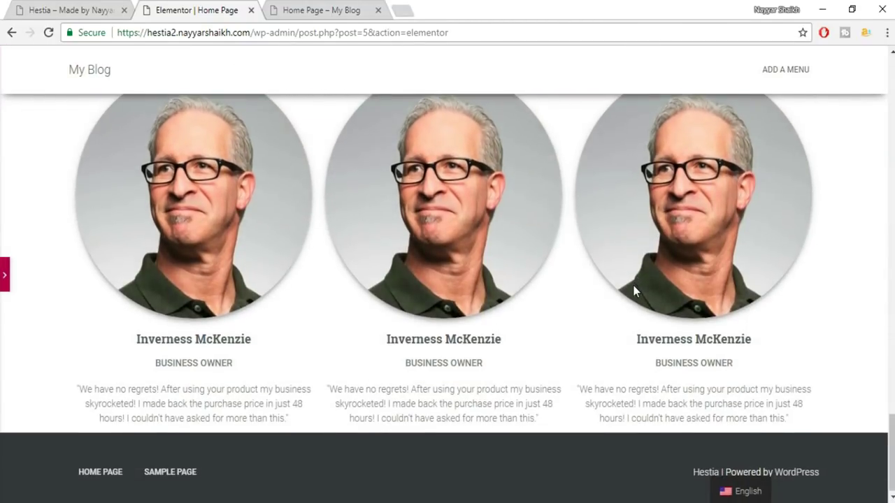
scroll(183, 296, "up", 1)
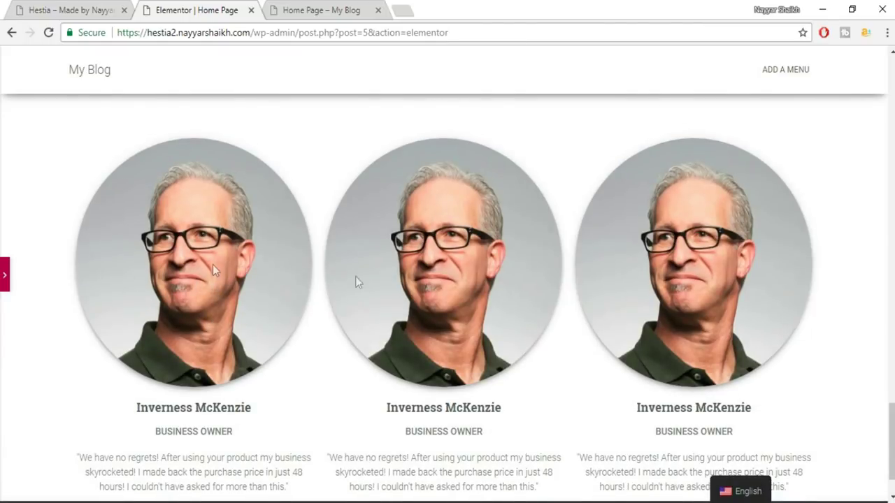
left_click(4, 283)
left_click(304, 278)
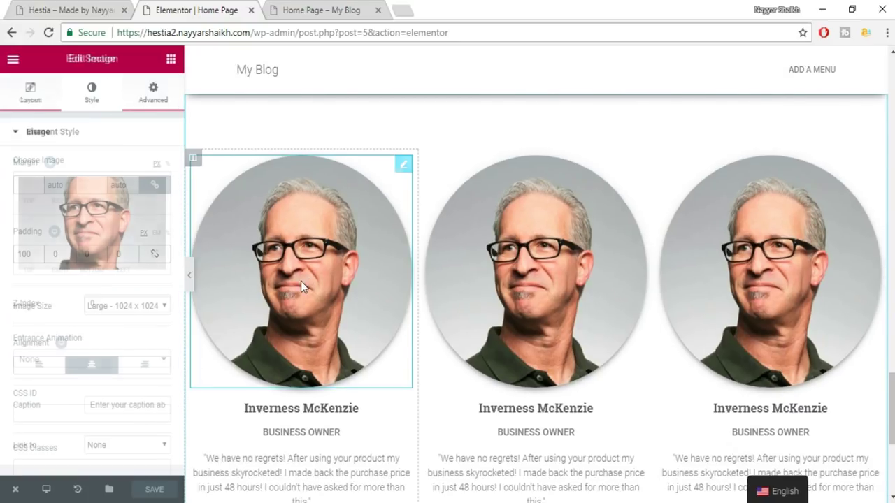
left_click(94, 91)
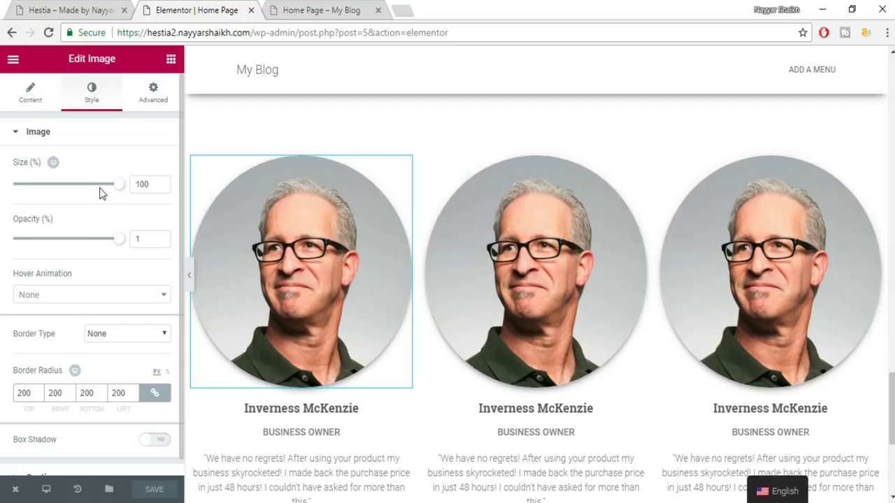
left_click_drag(114, 189, 56, 194)
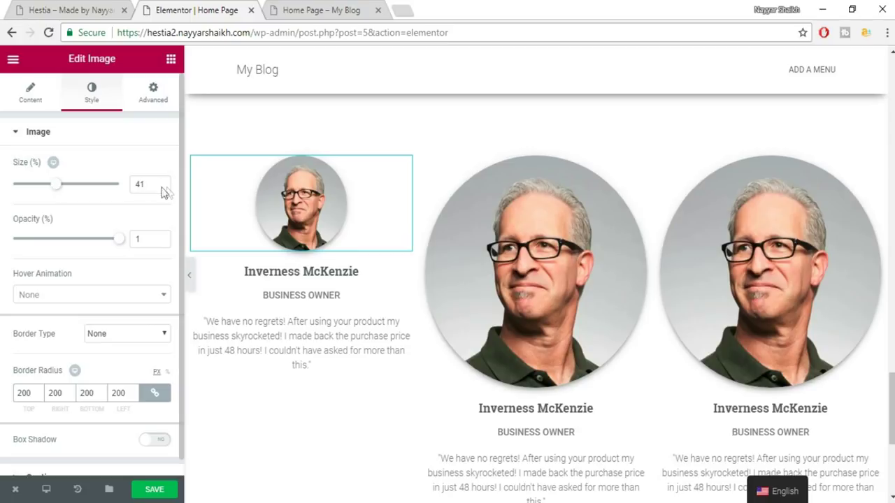
double_click(139, 184)
type("40")
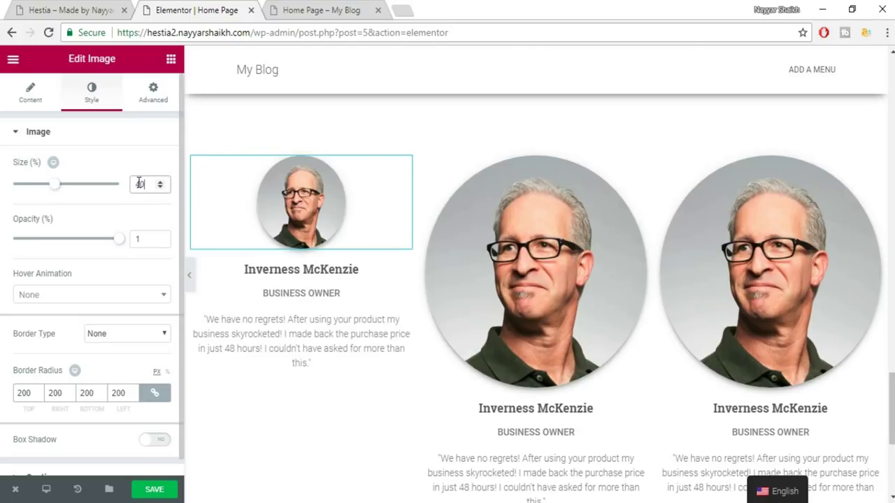
Resize the second and third client photos to 40% and save the page
left_click(562, 287)
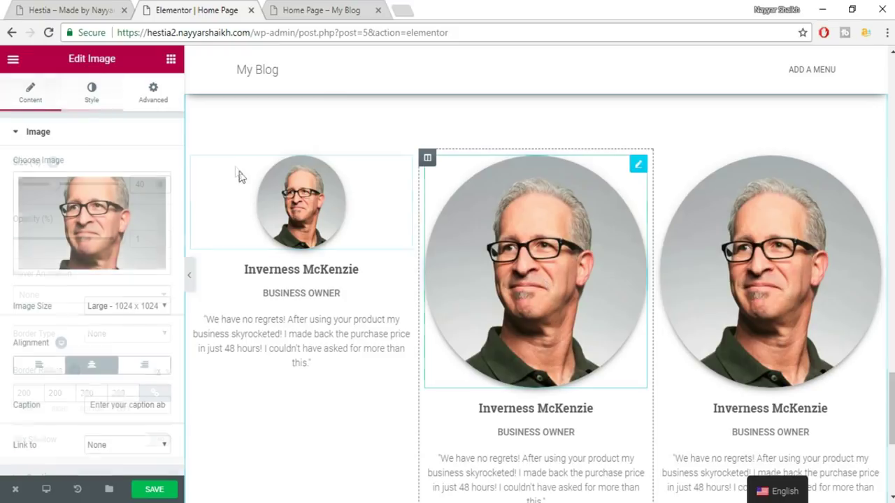
left_click(116, 100)
double_click(142, 184)
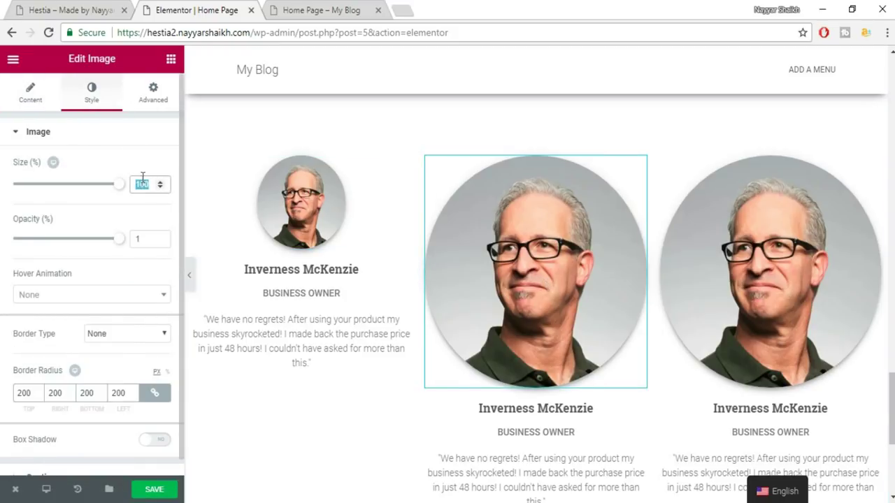
type("40")
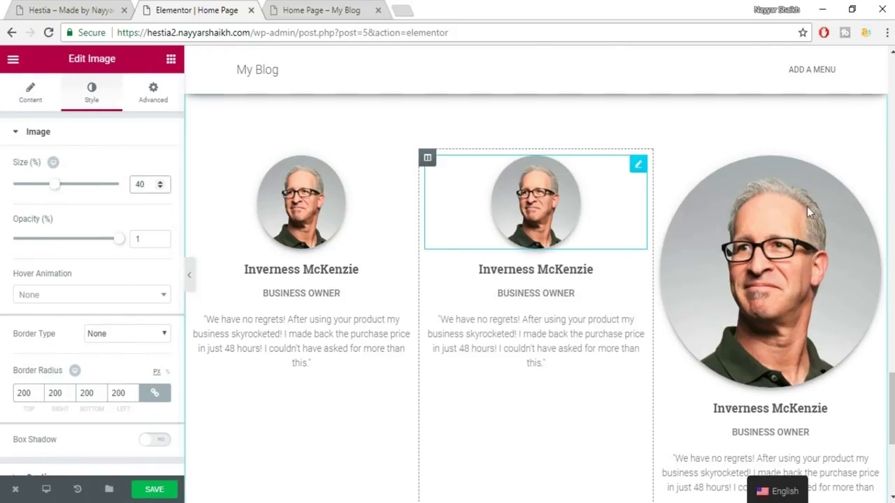
left_click(753, 224)
left_click(92, 90)
double_click(142, 184)
type("40")
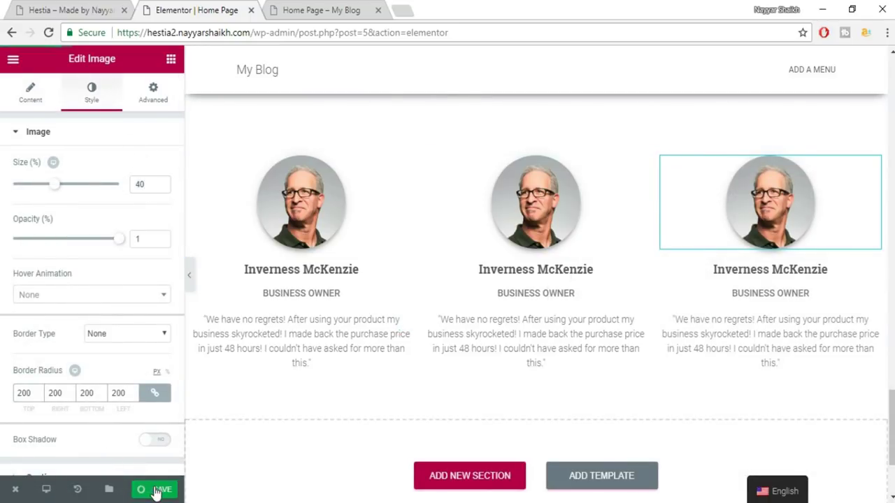
key("ctrl+s")
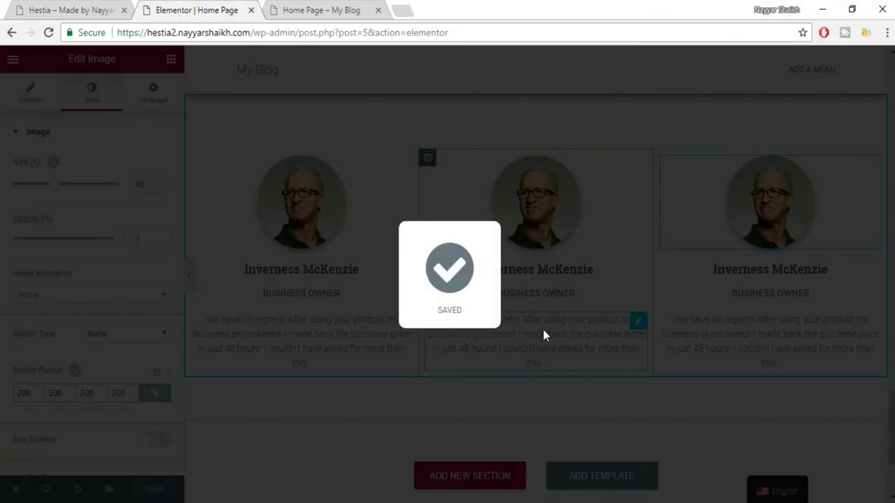
scroll(609, 254, "up", 3)
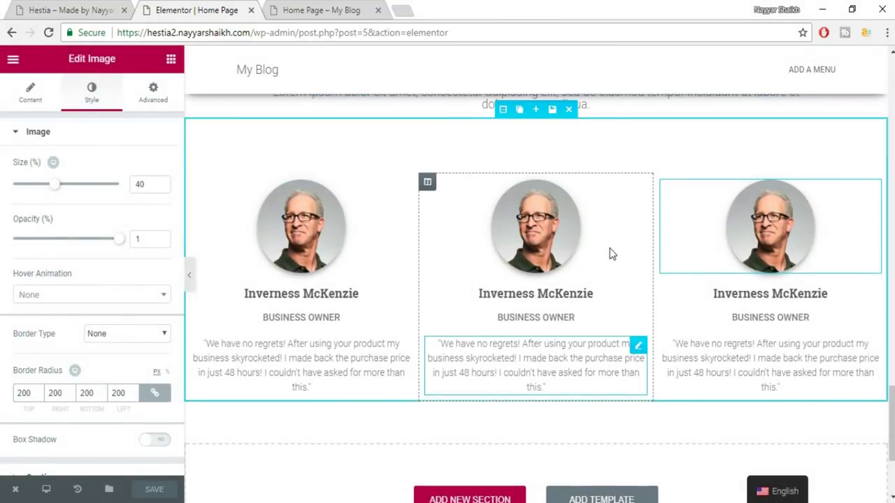
scroll(638, 253, "down", 3)
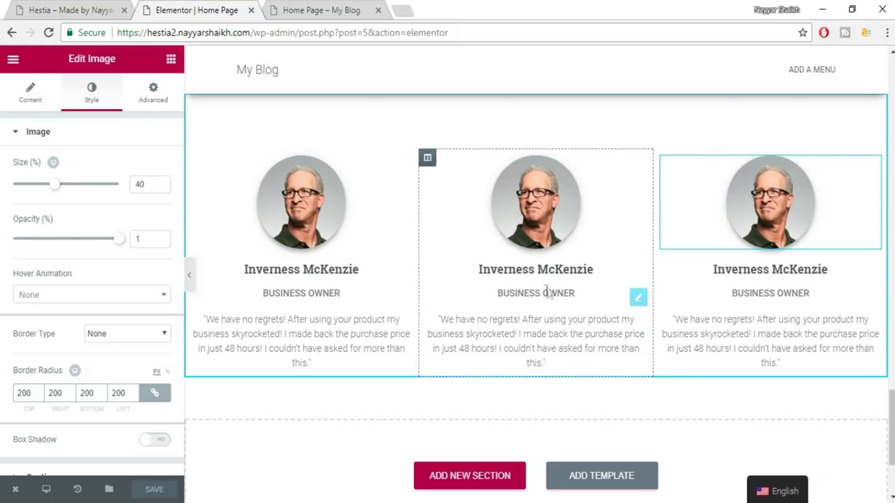
Scroll through the live Hestia site's Get in Touch section and Contact Us form
left_click(75, 8)
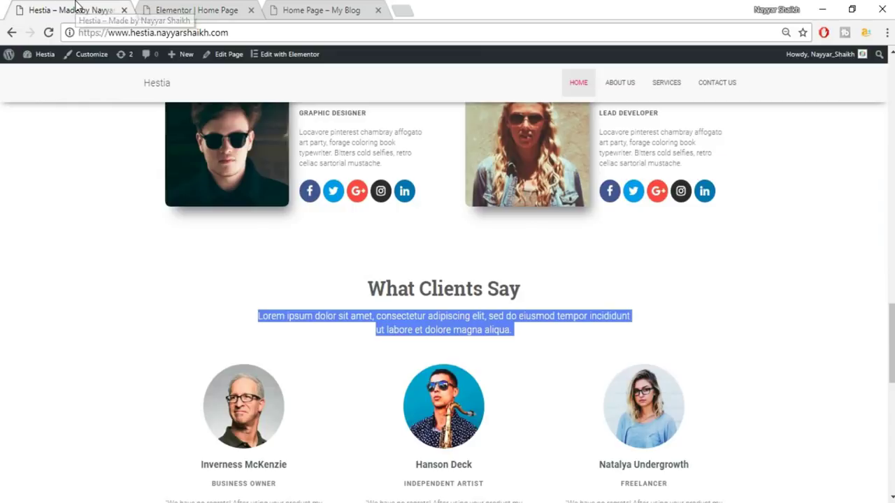
scroll(743, 287, "down", 7)
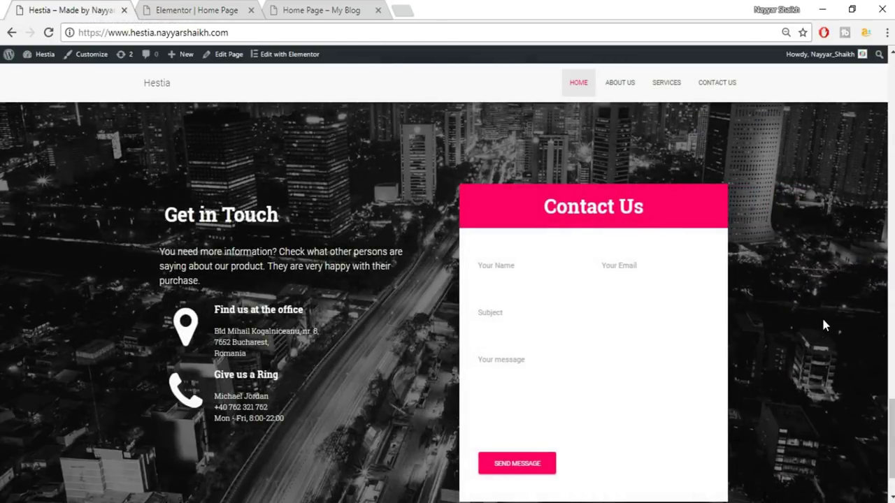
scroll(823, 318, "down", 1)
scroll(823, 325, "up", 3)
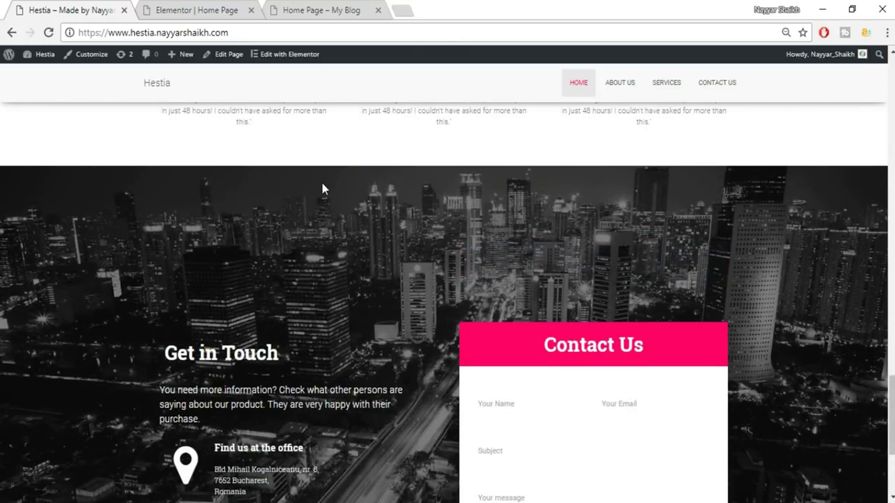
scroll(873, 335, "down", 3)
scroll(508, 221, "up", 2)
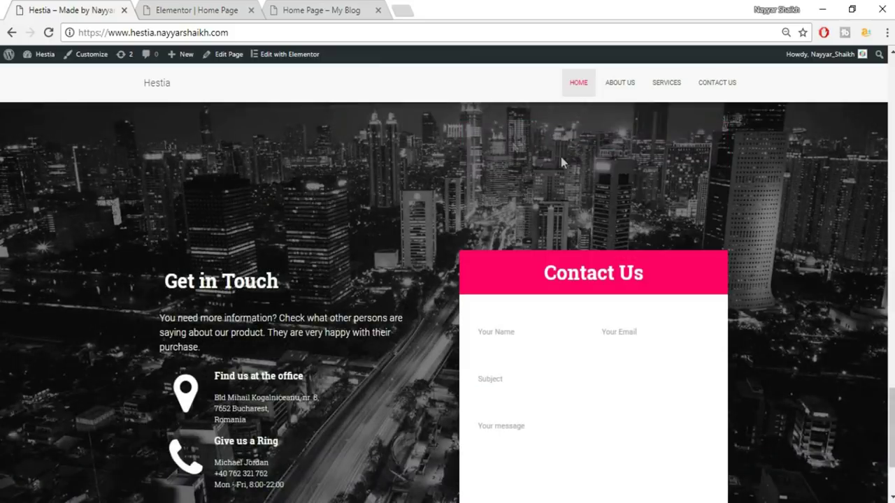
scroll(790, 269, "down", 2)
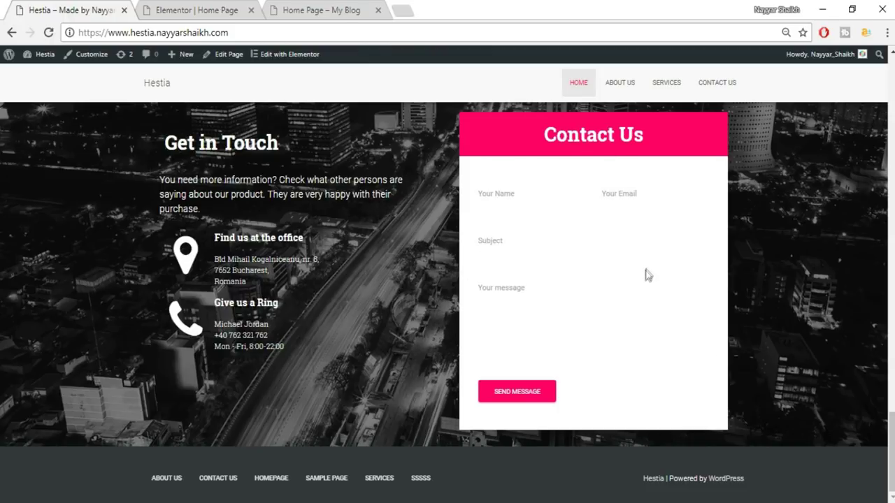
Review the live site's Get in Touch contact section for reference
left_click(185, 7)
scroll(591, 263, "down", 3)
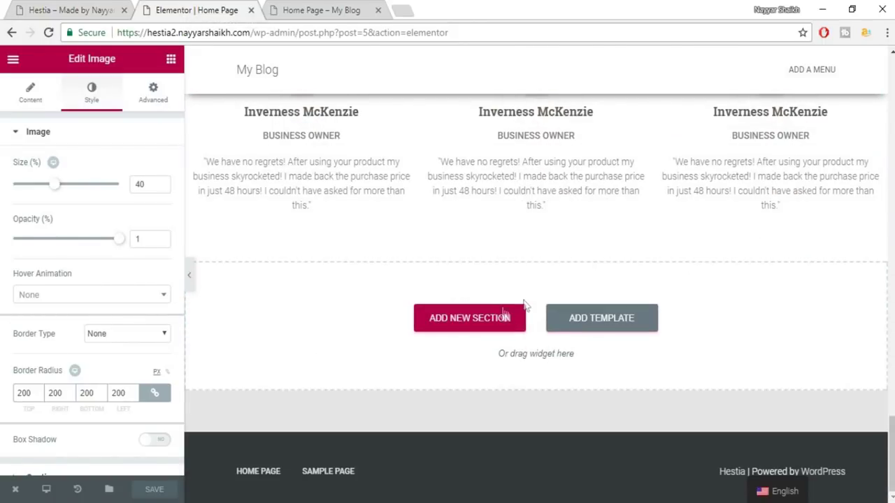
left_click(95, 7)
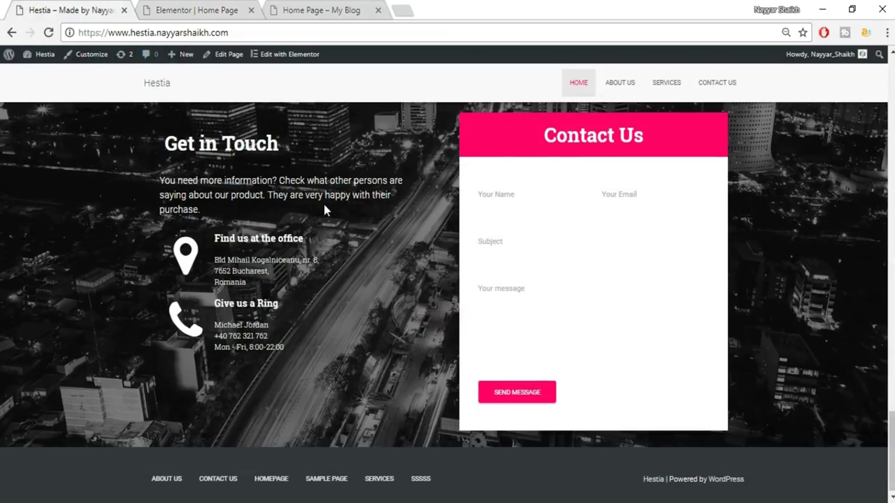
scroll(324, 204, "up", 2)
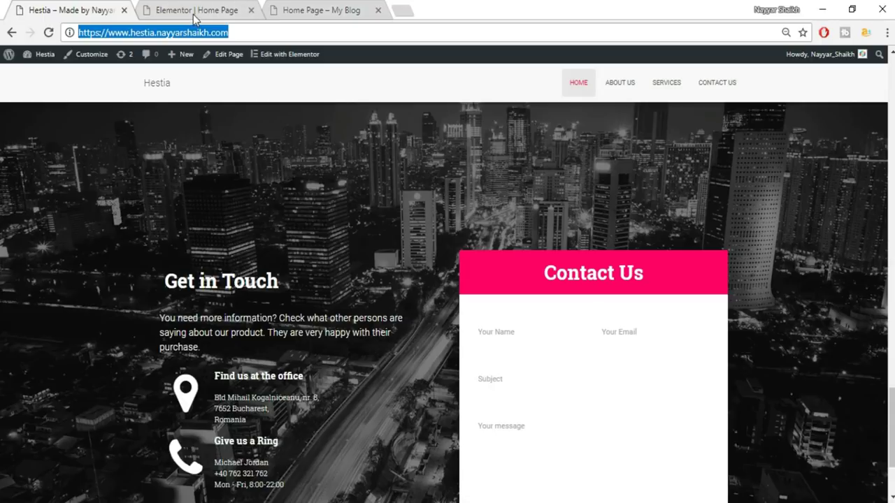
Drop a Heading widget into the empty section below the testimonials
left_click(255, 7)
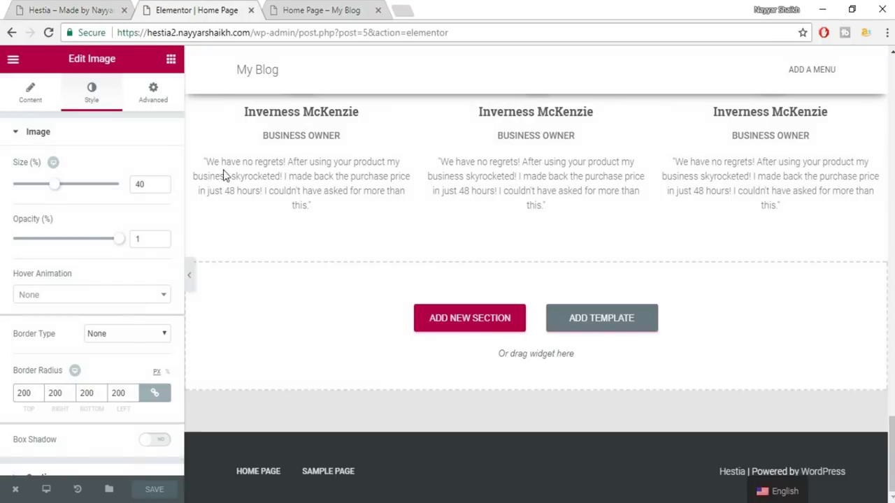
left_click(170, 62)
left_click_drag(130, 169, 465, 328)
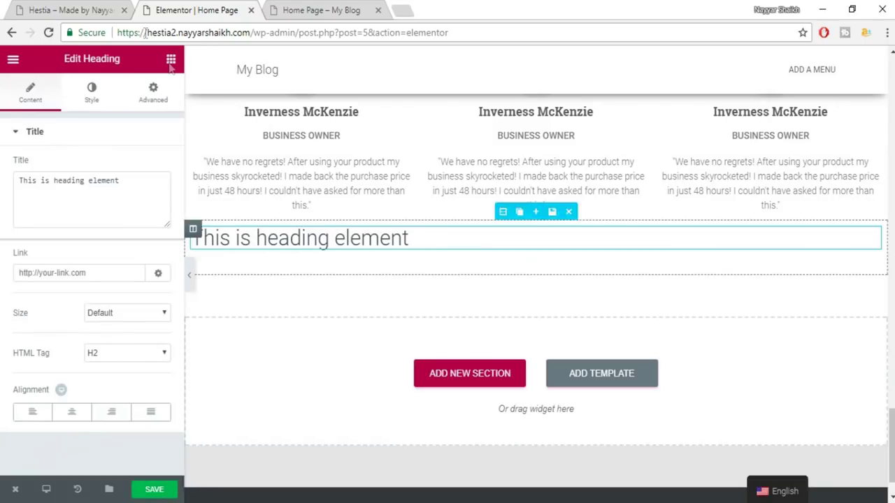
Copy 'Get in Touch' from the live site and paste it as the heading title
left_click(95, 8)
triple_click(241, 282)
key("ctrl+c")
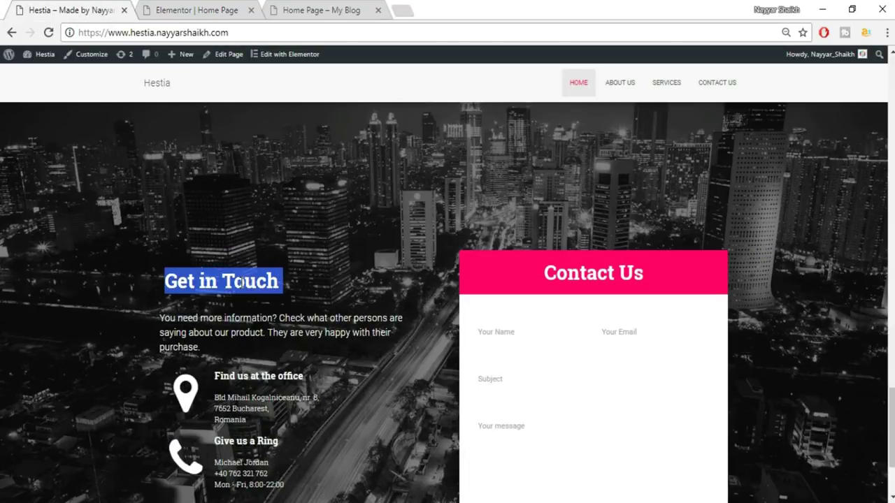
left_click(194, 8)
triple_click(90, 180)
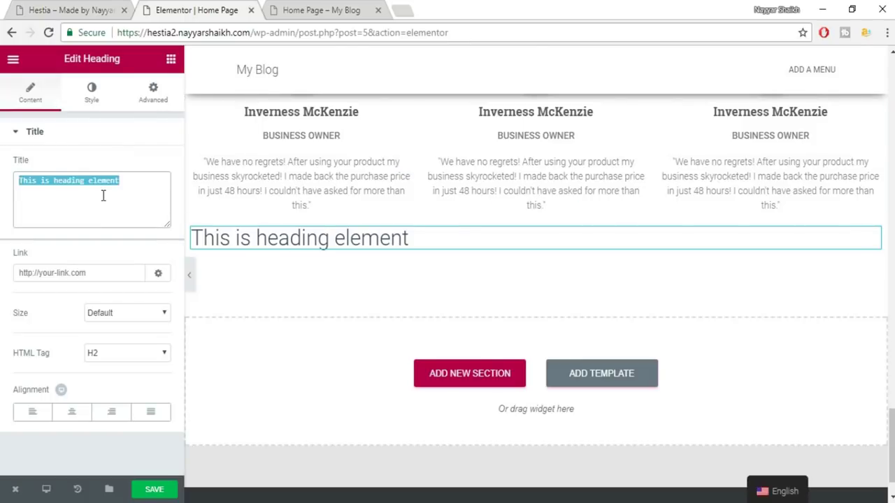
key("ctrl+v")
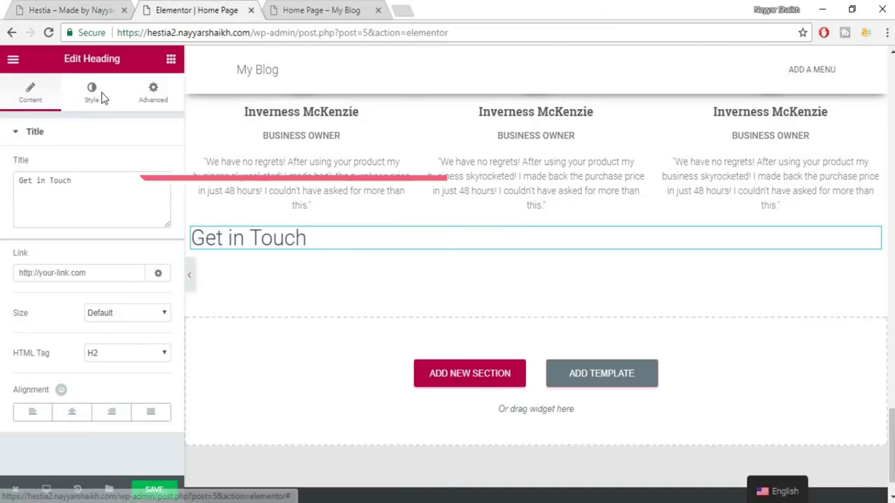
Set the heading text colour to white (#ffffff)
left_click(93, 92)
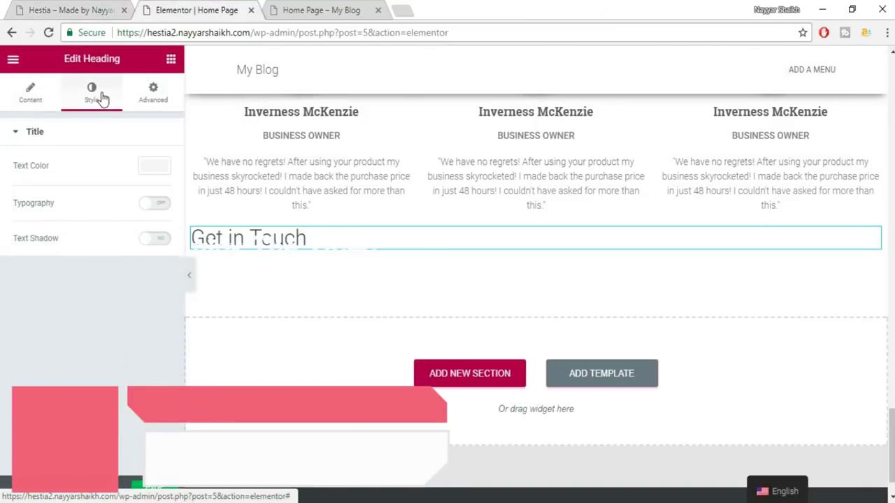
left_click(150, 166)
left_click(49, 316)
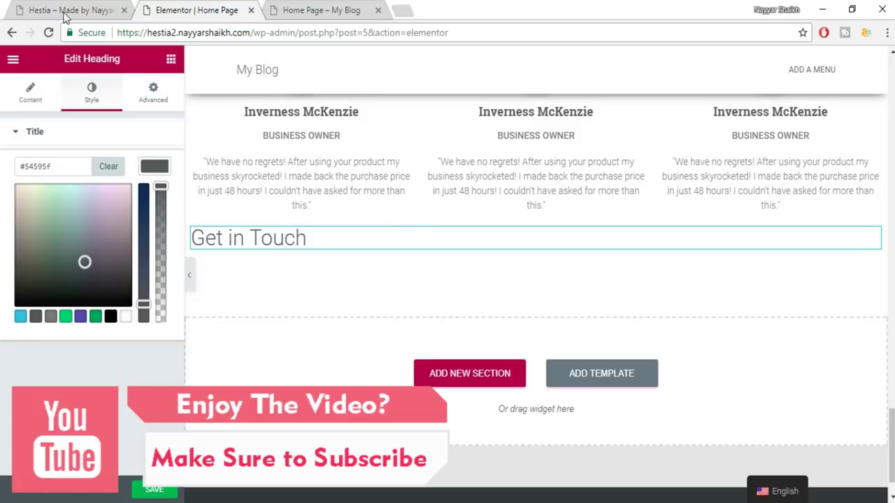
left_click(66, 11)
left_click(193, 275)
left_click(125, 317)
left_click(160, 175)
Give the heading 35 px Roboto Slab typography at weight 600 and save the page
left_click(150, 204)
type("35")
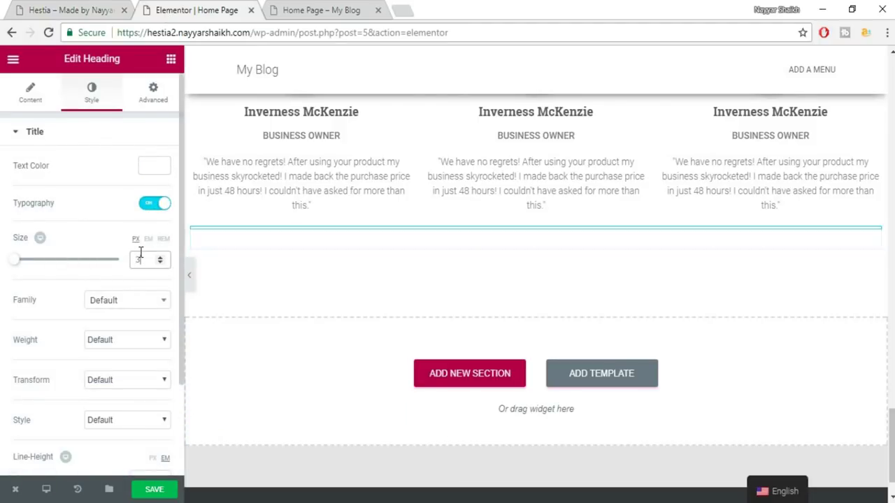
left_click(137, 307)
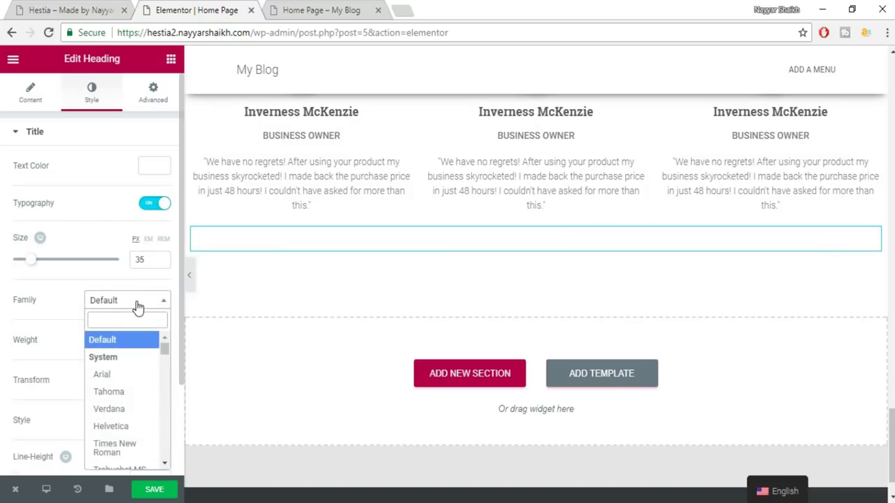
type("robo")
key("Down")
key("Down")
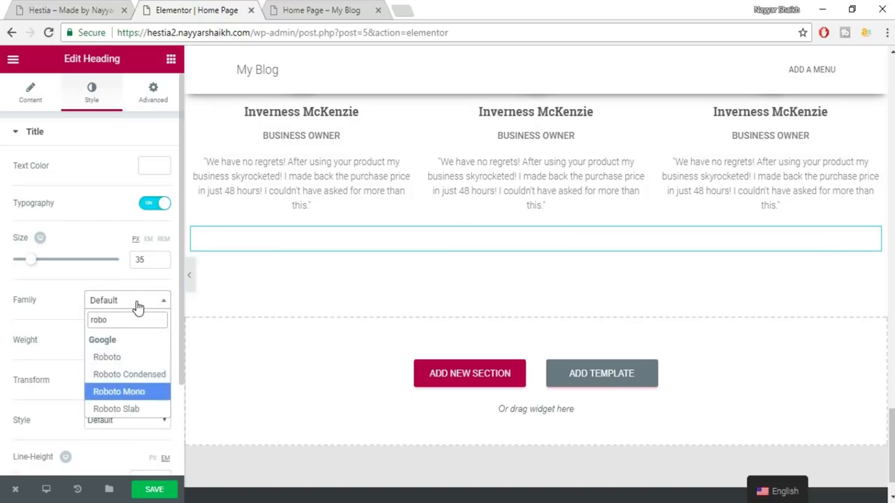
key("Down")
key("Return")
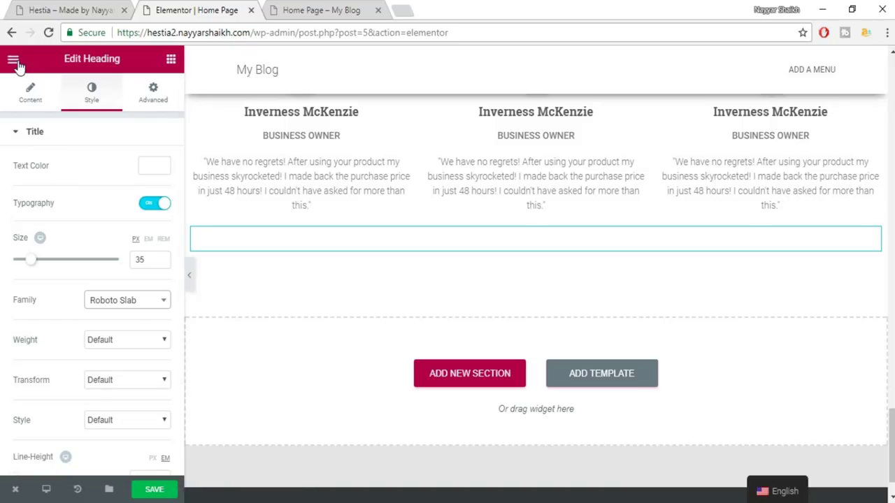
left_click(149, 342)
left_click(130, 412)
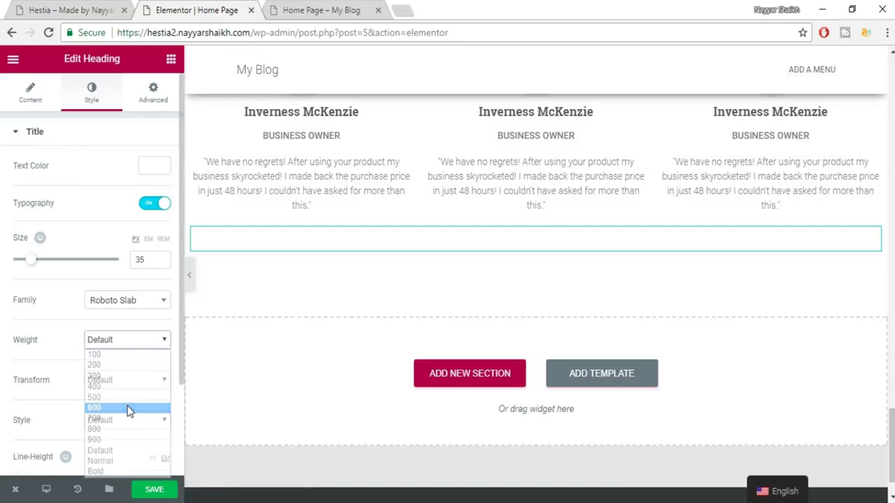
left_click(158, 494)
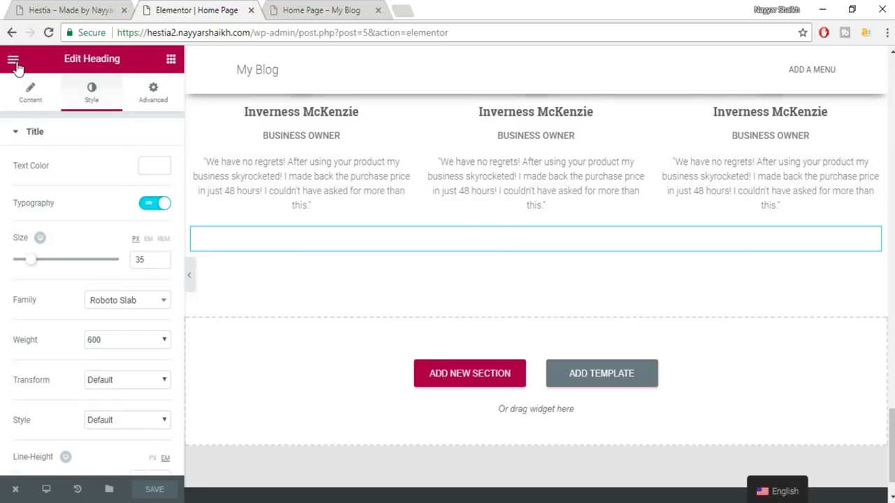
Look over the Global Fonts and Global Settings panels, then return to the Elements panel
left_click(14, 62)
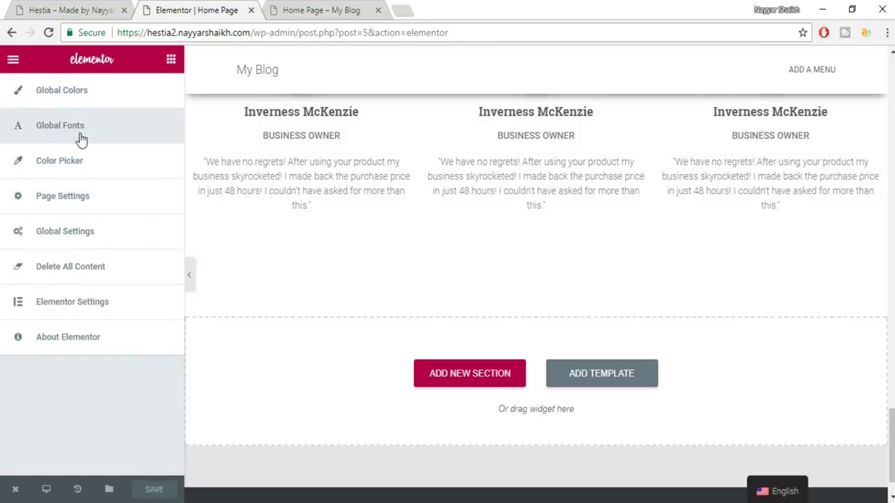
left_click(80, 133)
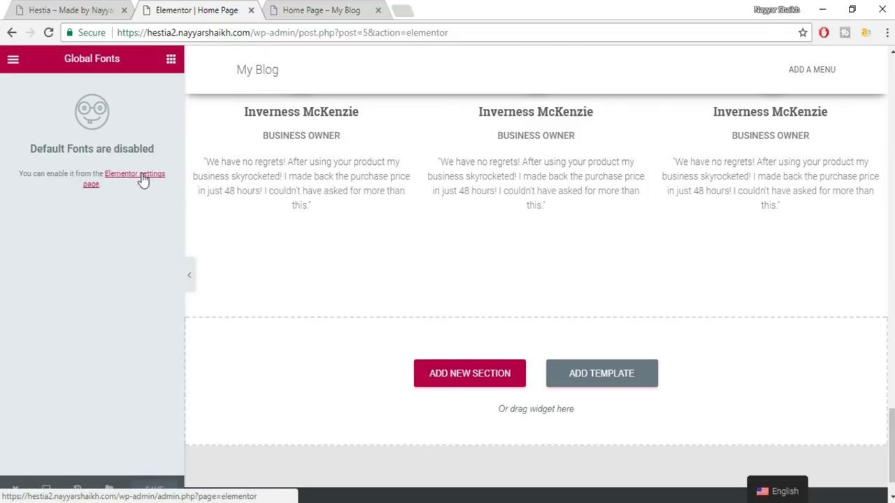
left_click(13, 60)
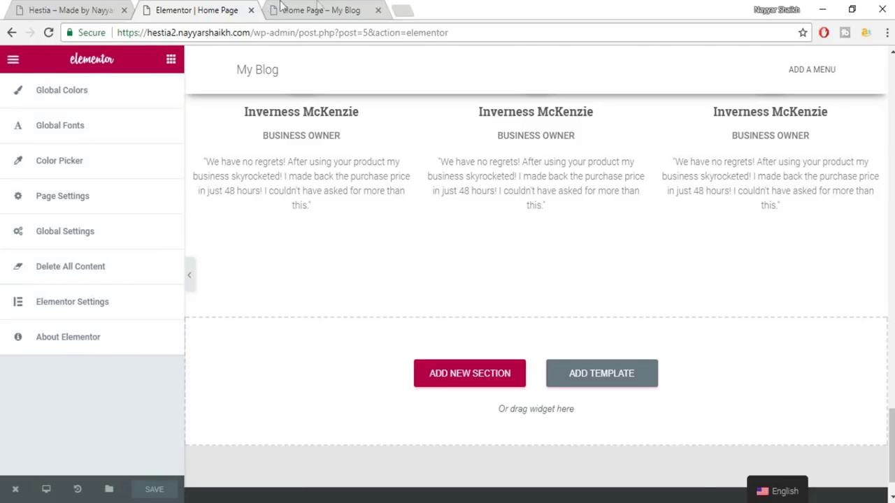
left_click(319, 10)
left_click(199, 8)
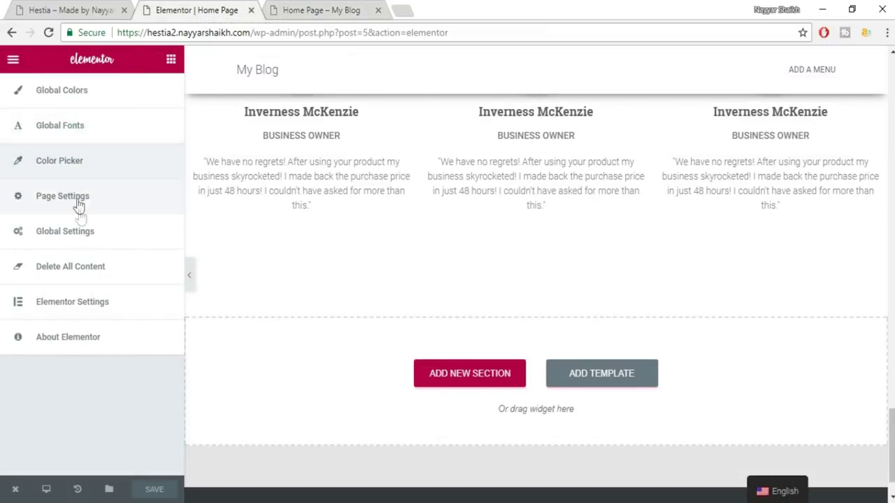
left_click(118, 239)
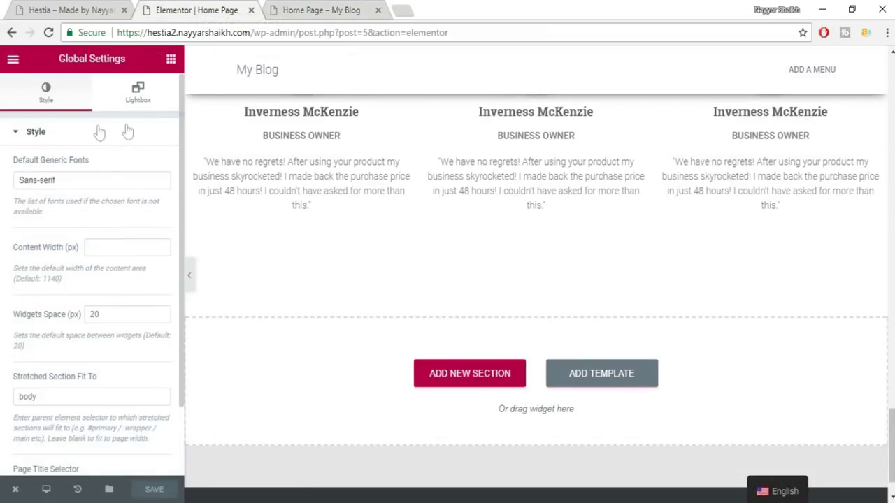
left_click(12, 60)
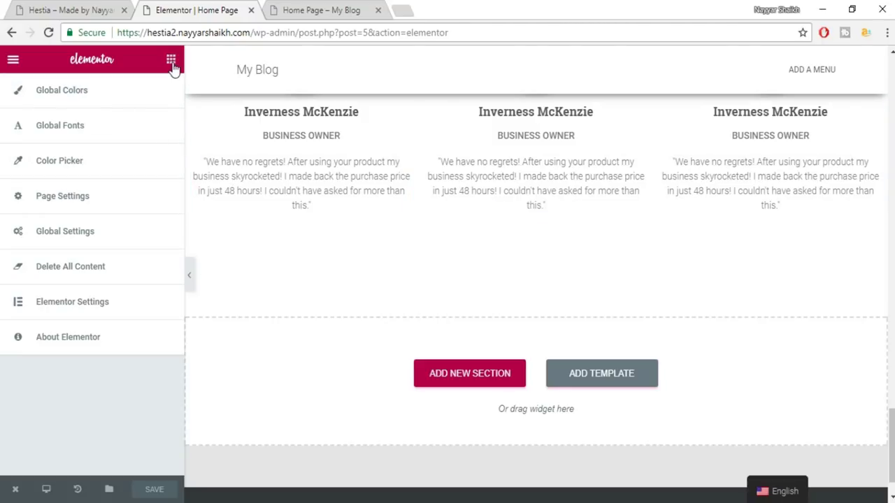
left_click(170, 60)
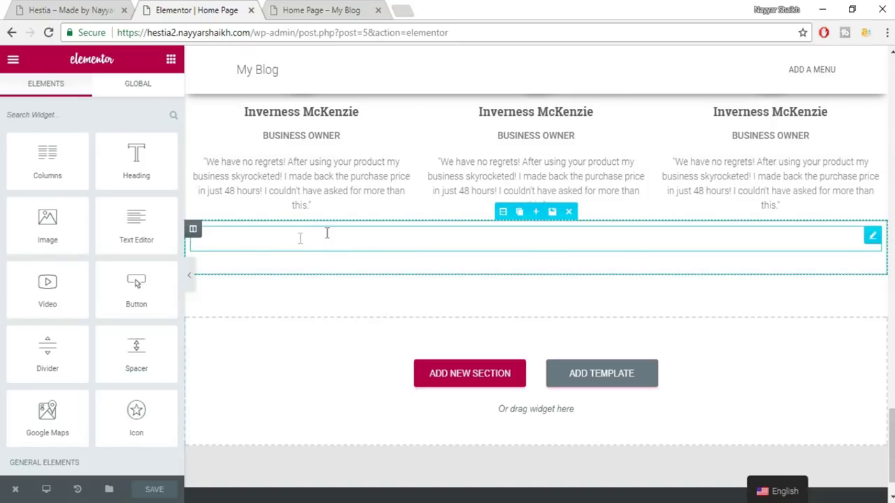
Set the new section's classic background image to the black-and-white city photo
key("ctrl+Page_Up")
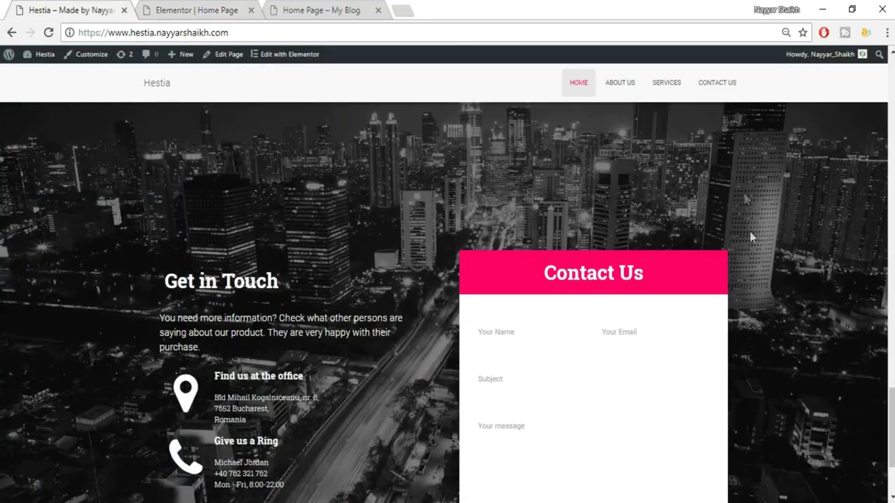
key("F5")
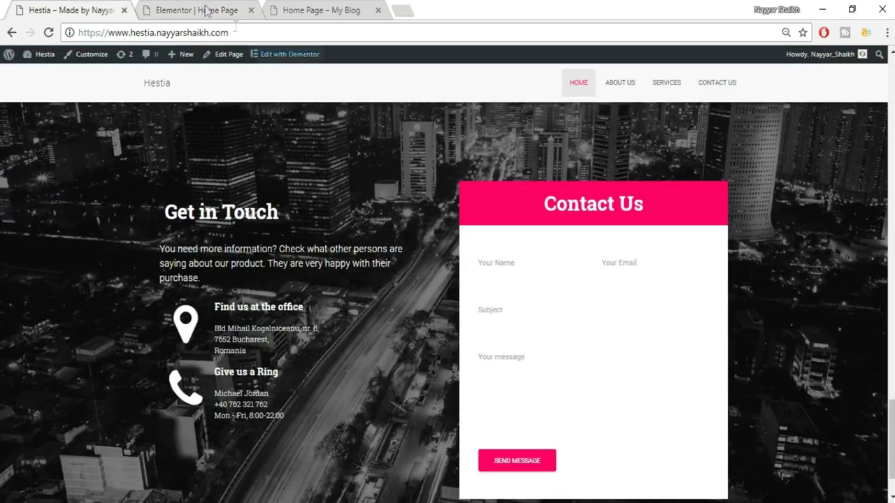
left_click(207, 10)
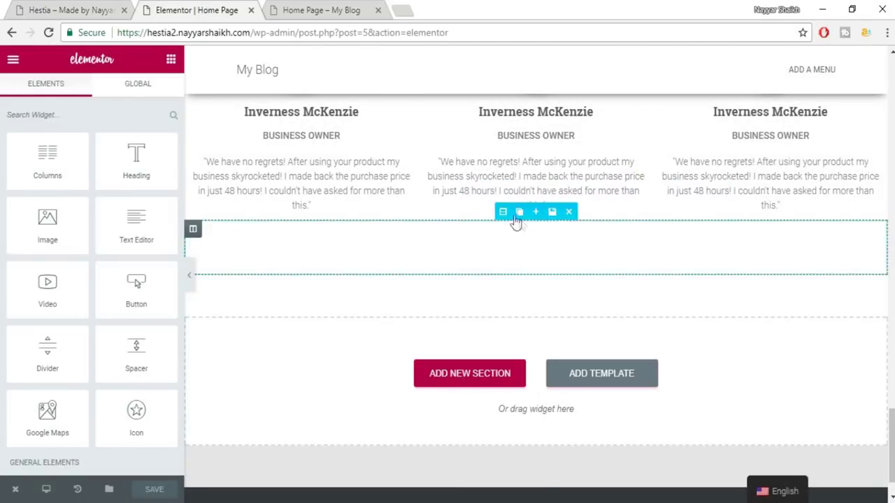
left_click(504, 212)
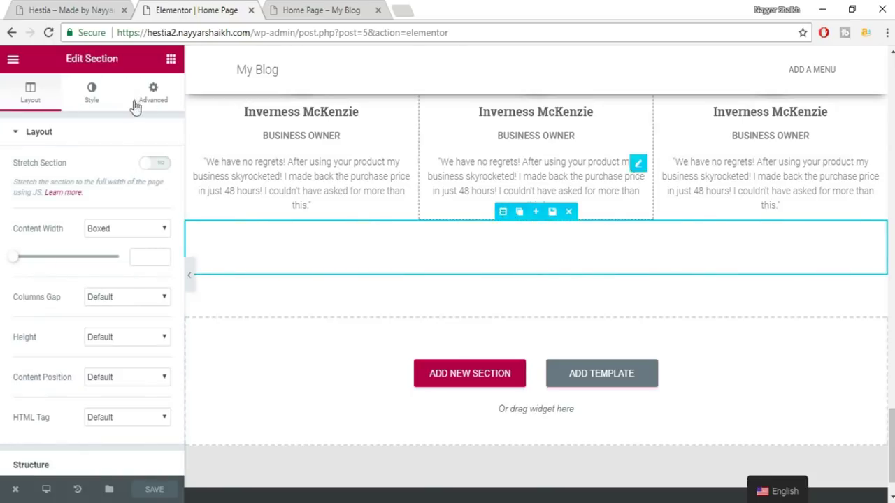
left_click(86, 113)
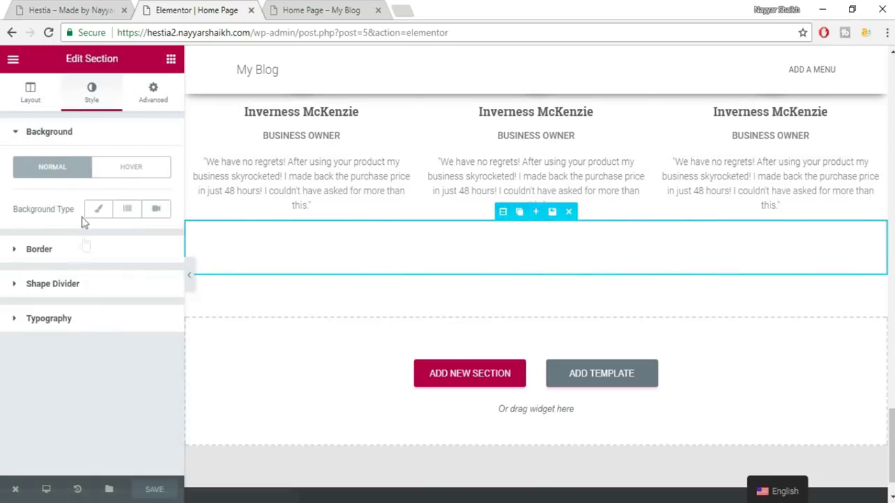
left_click(96, 210)
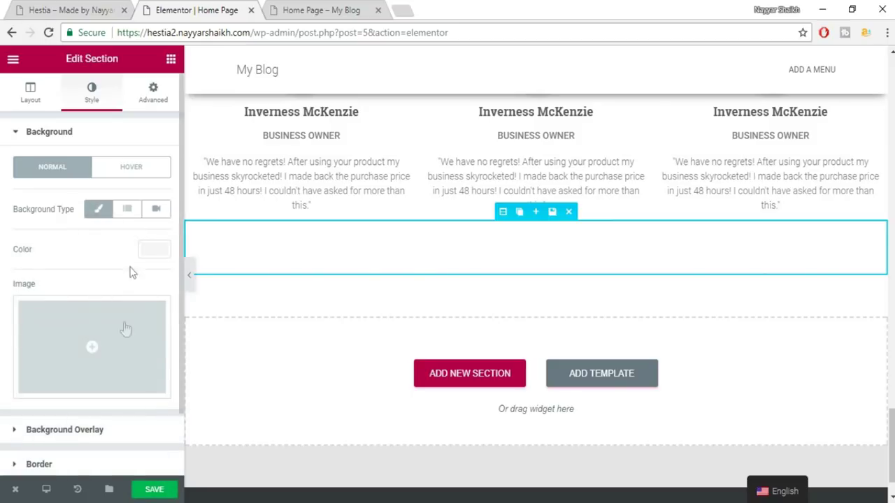
left_click(165, 346)
left_click(477, 203)
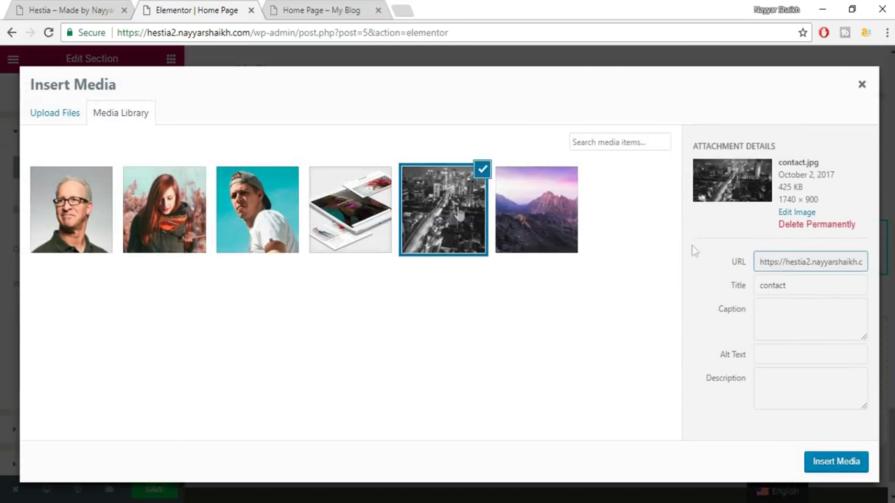
left_click(820, 465)
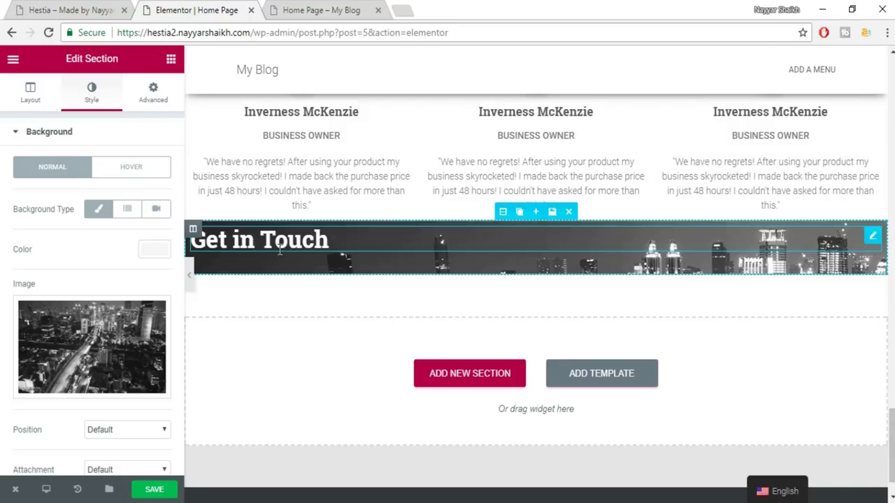
Select the 'You need more information?' description on the live site
key("ctrl+1")
left_click_drag(183, 260, 210, 288)
key("ctrl+c")
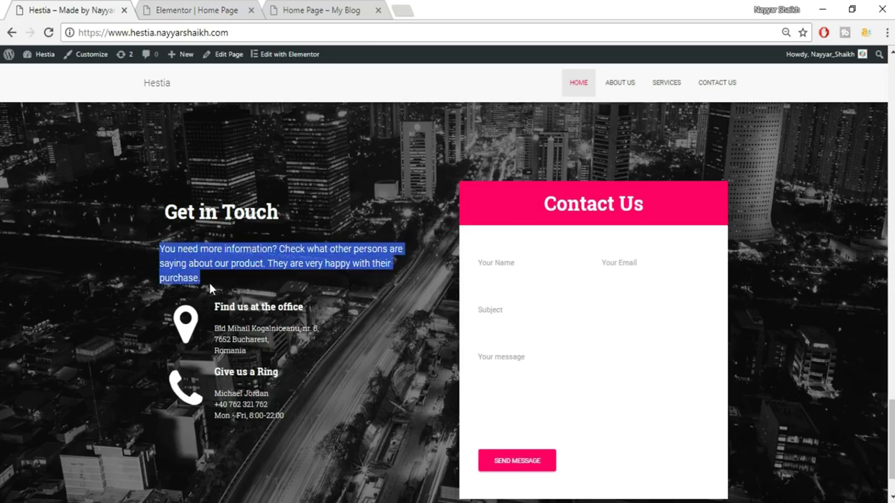
left_click(165, 8)
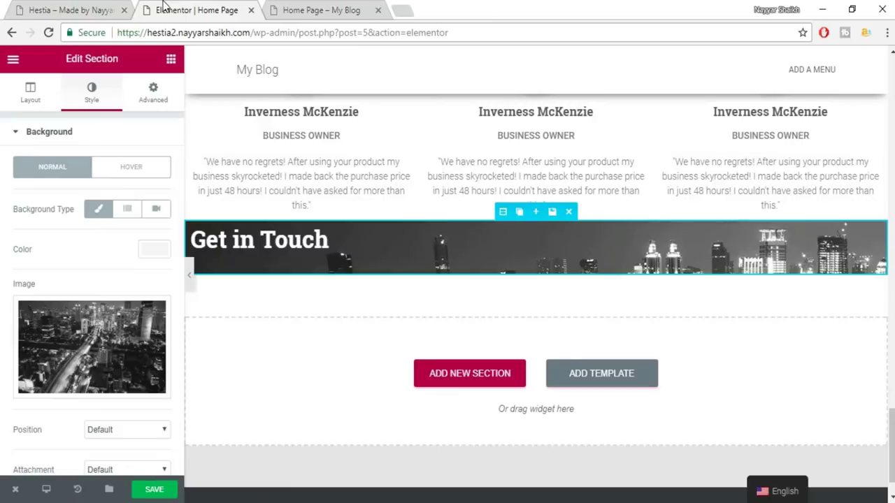
Add a heading with the pasted 'You need more information?' description in white
left_click(171, 60)
left_click_drag(156, 146, 279, 254)
left_click(161, 201)
key("ctrl+a")
key("ctrl+v")
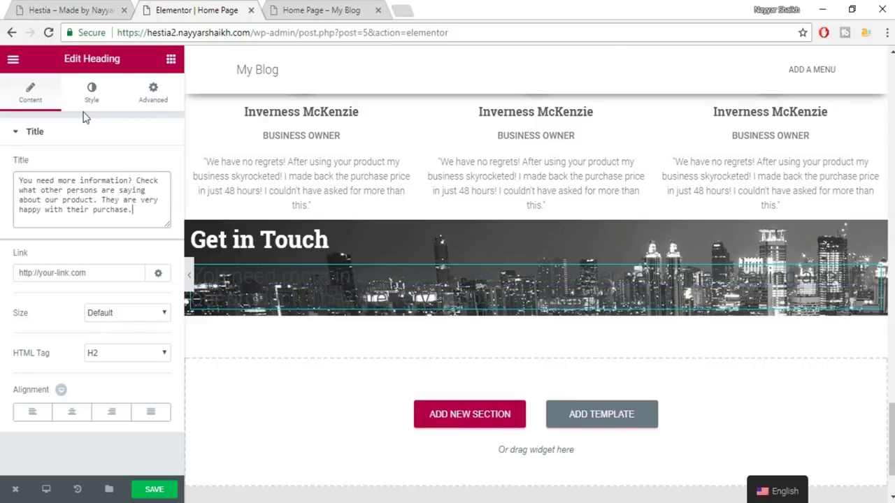
left_click(92, 92)
left_click(153, 166)
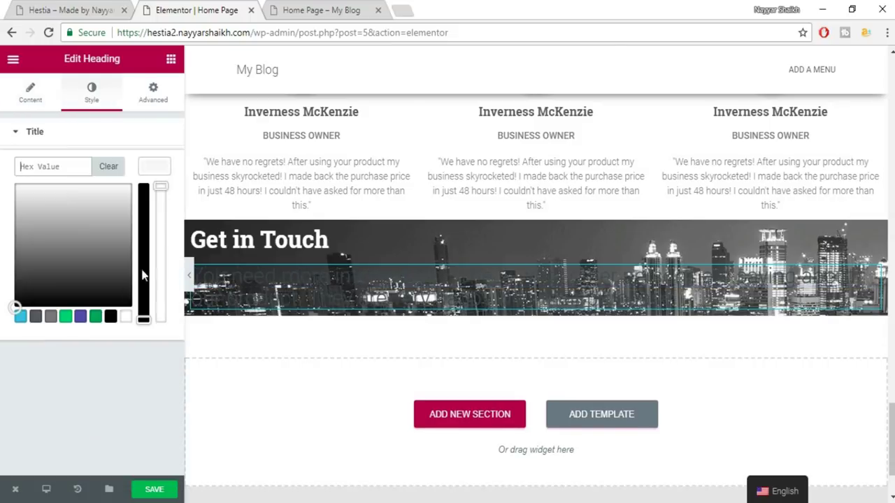
left_click(124, 317)
left_click(155, 172)
Set the description to 18 px Roboto with 1.4 line height and save the page
left_click(157, 204)
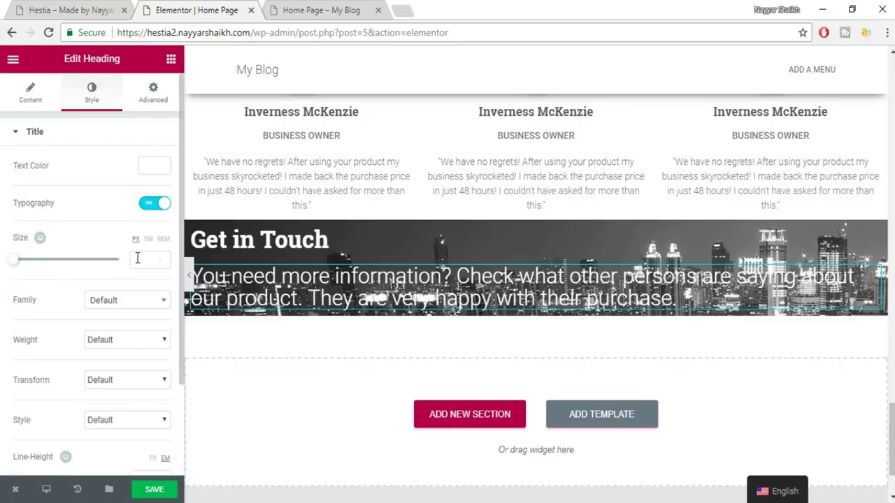
type("189")
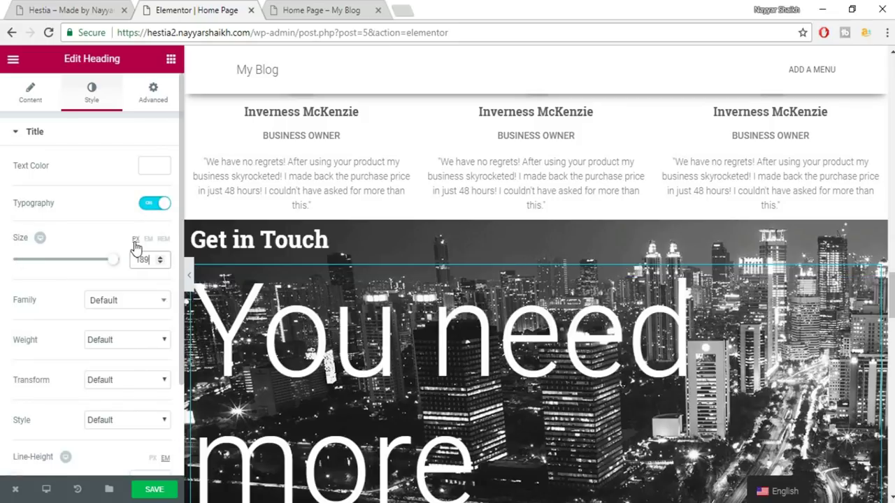
type("18")
left_click(140, 306)
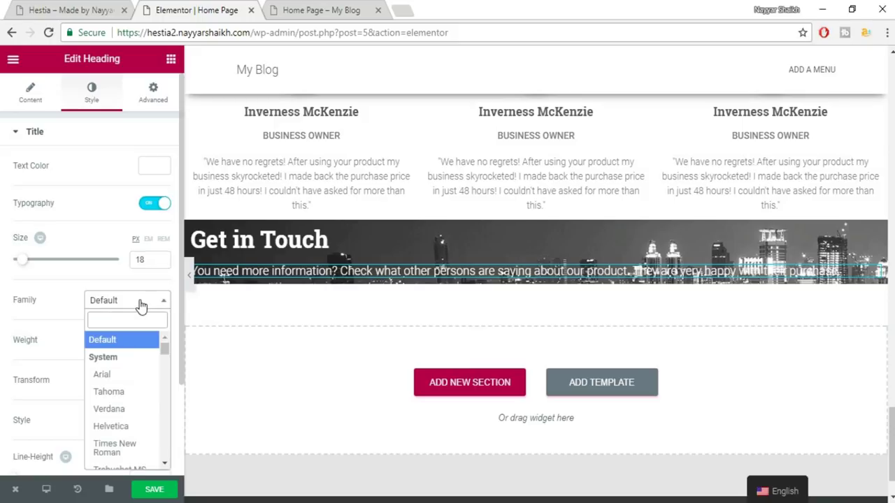
type("robo")
key("Return")
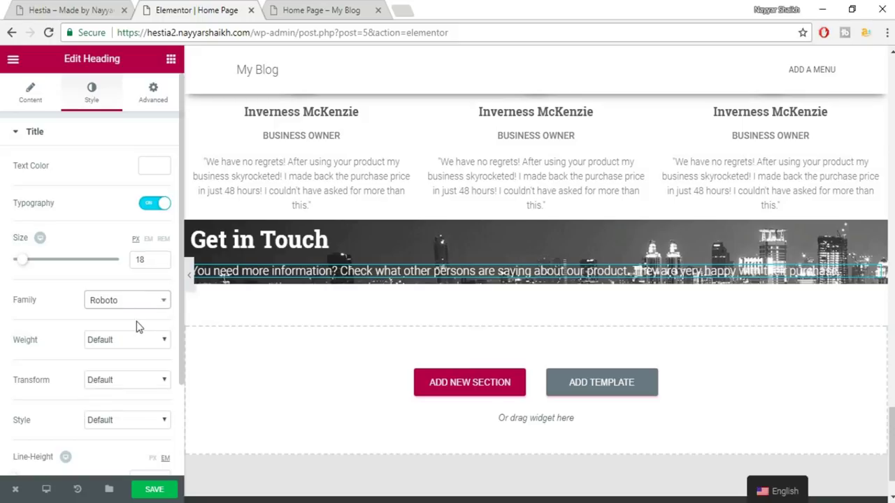
scroll(144, 404, "down", 1)
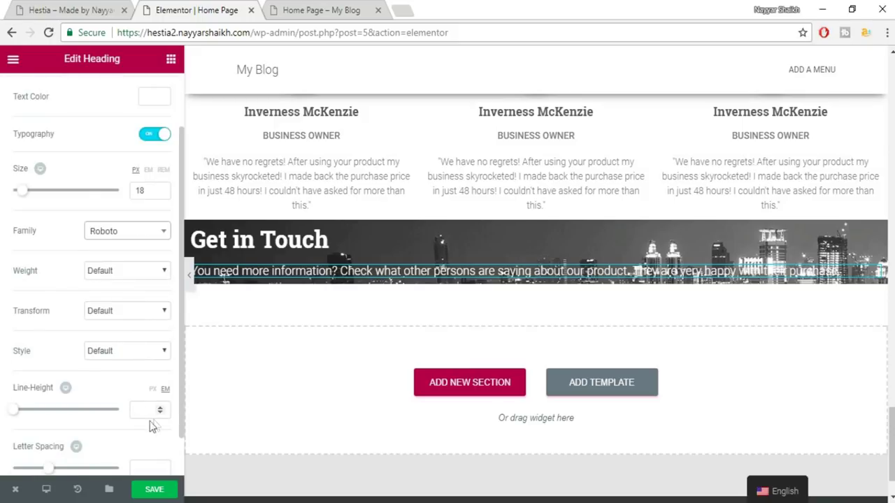
left_click(153, 407)
type("1")
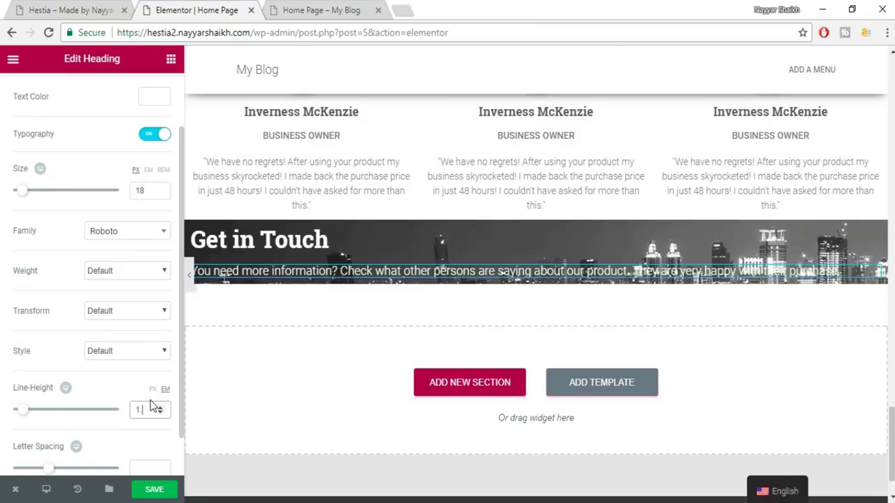
type(".45")
key("BackSpace")
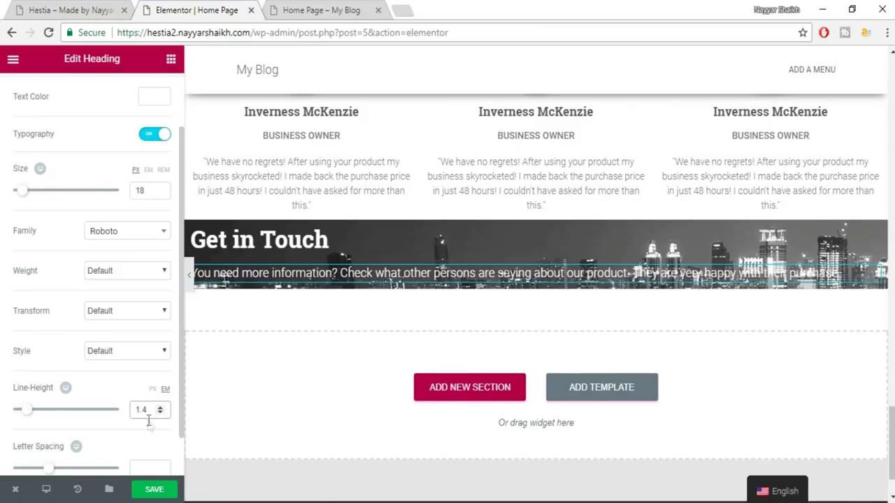
scroll(148, 421, "down", 1)
left_click(157, 491)
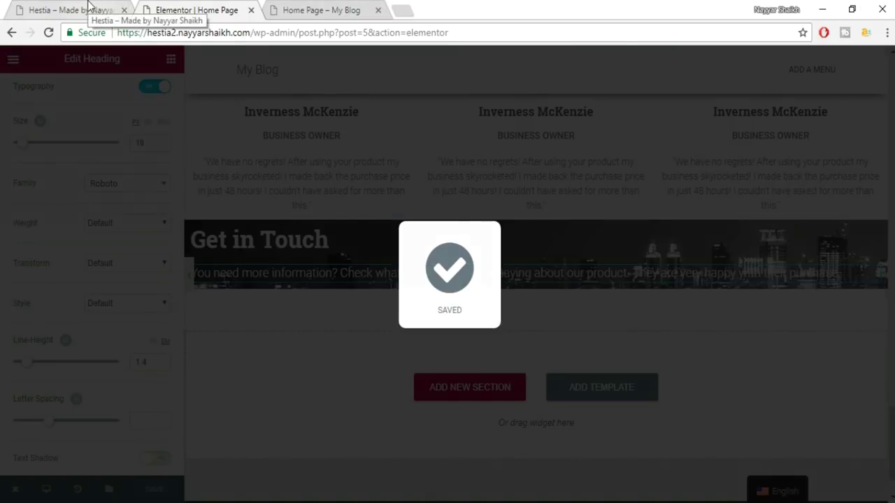
Compare the description against the live site's contact section
left_click(88, 6)
scroll(270, 331, "down", 1)
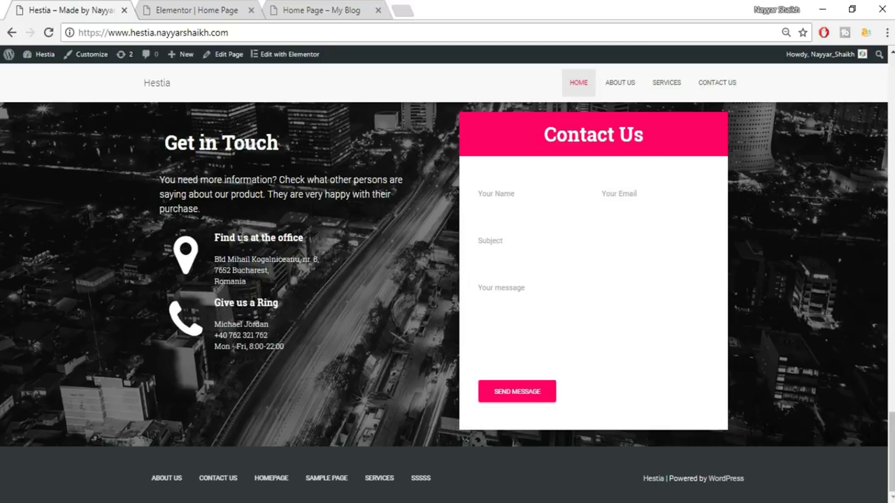
left_click(222, 5)
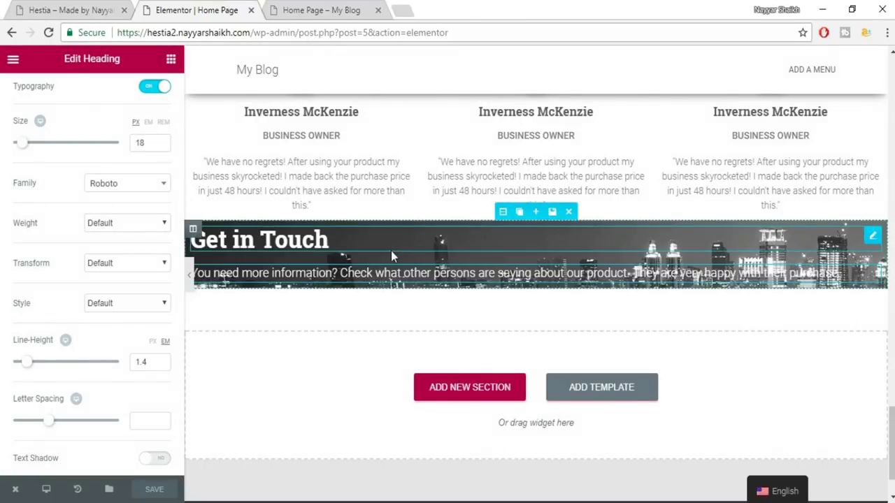
scroll(391, 251, "up", 1)
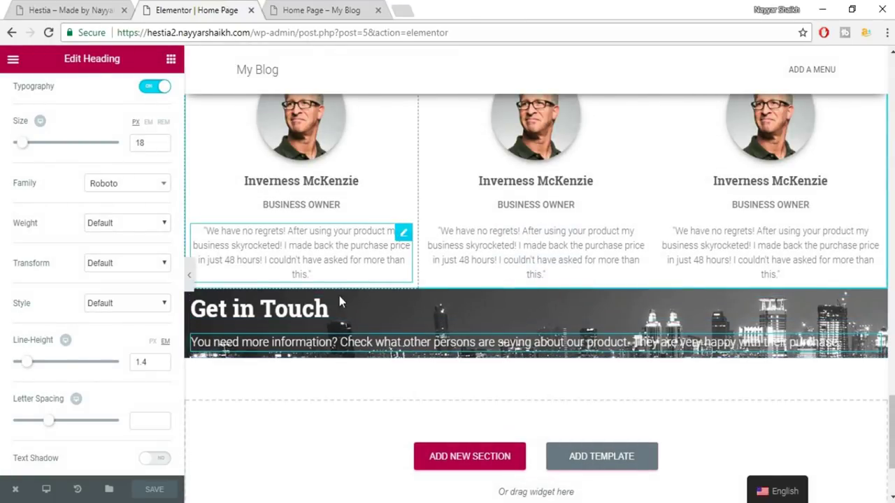
Drop a two-column Columns row below the description heading, checking the live site
left_click(170, 61)
left_click_drag(77, 162, 396, 353)
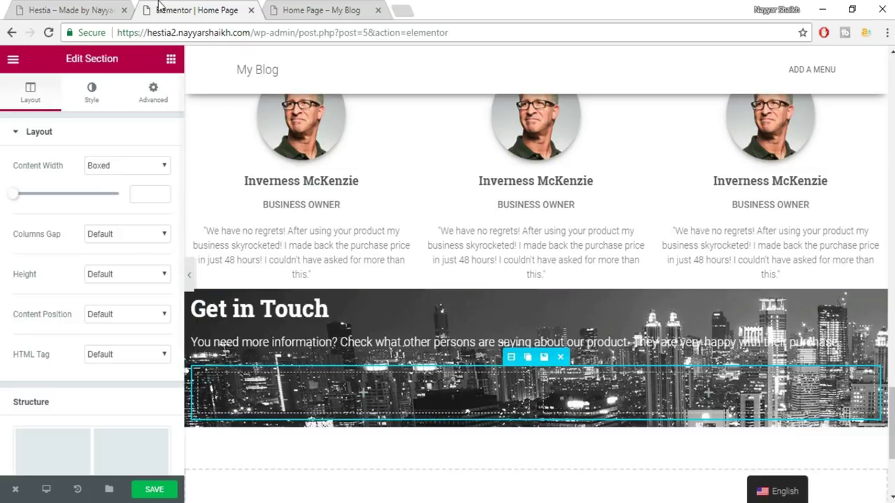
left_click(105, 10)
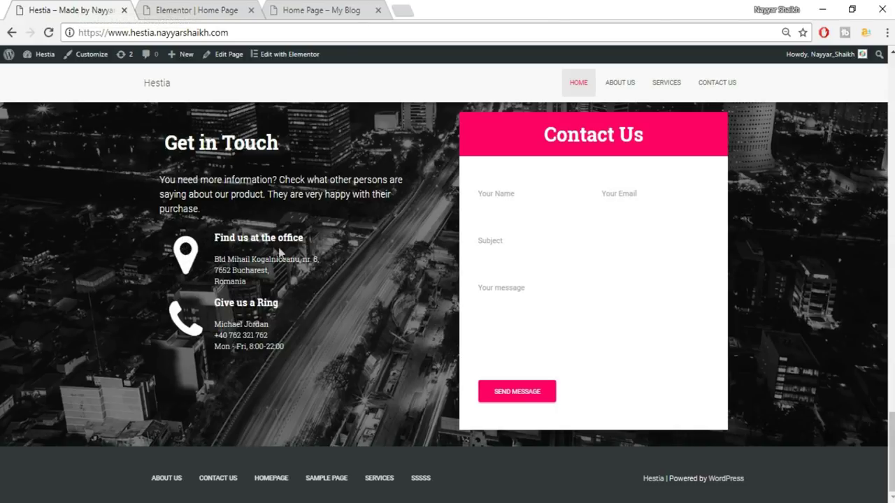
left_click(174, 18)
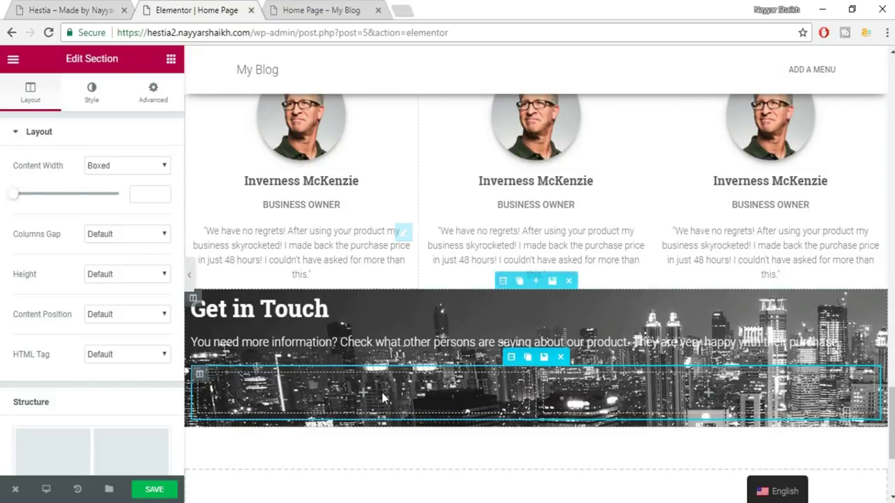
left_click(423, 377)
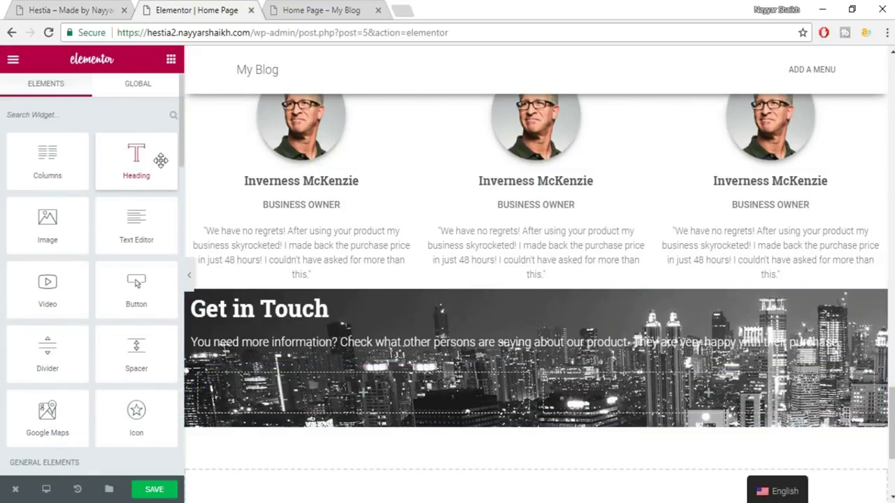
scroll(50, 287, "down", 1)
Add a left-aligned map-marker Icon widget with a white primary colour
left_click_drag(131, 346, 349, 400)
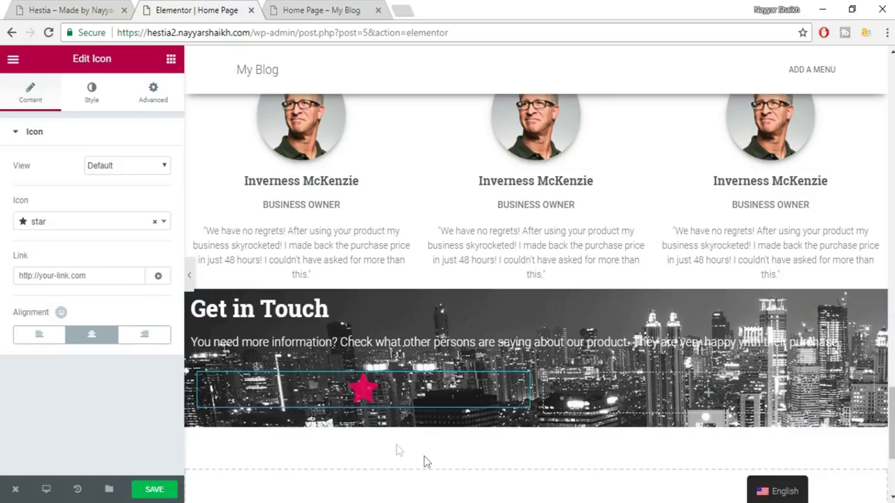
left_click(58, 8)
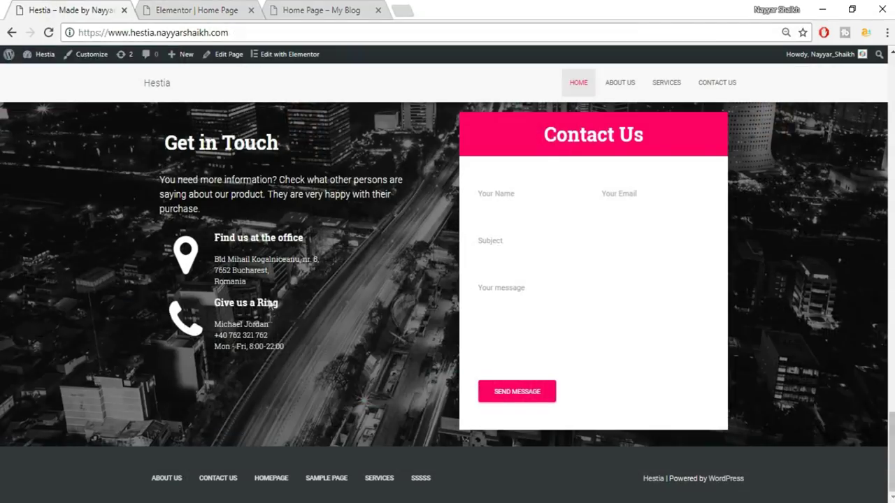
left_click(197, 10)
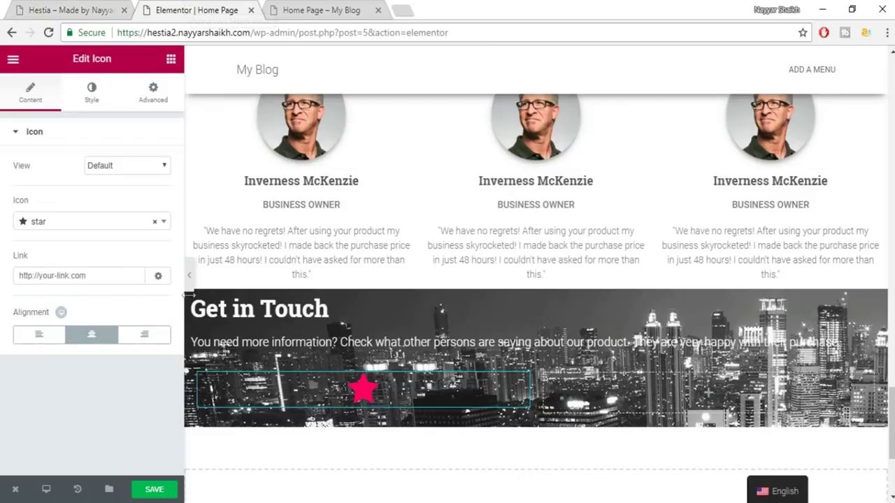
left_click(98, 230)
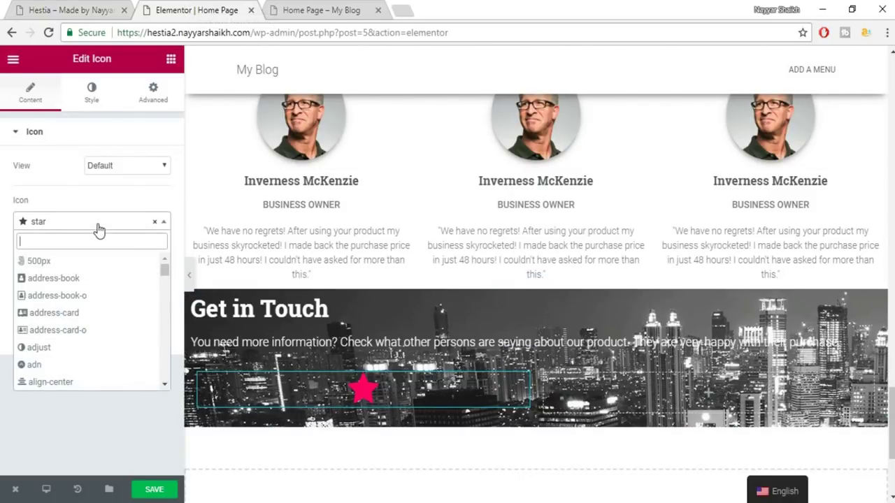
type("map")
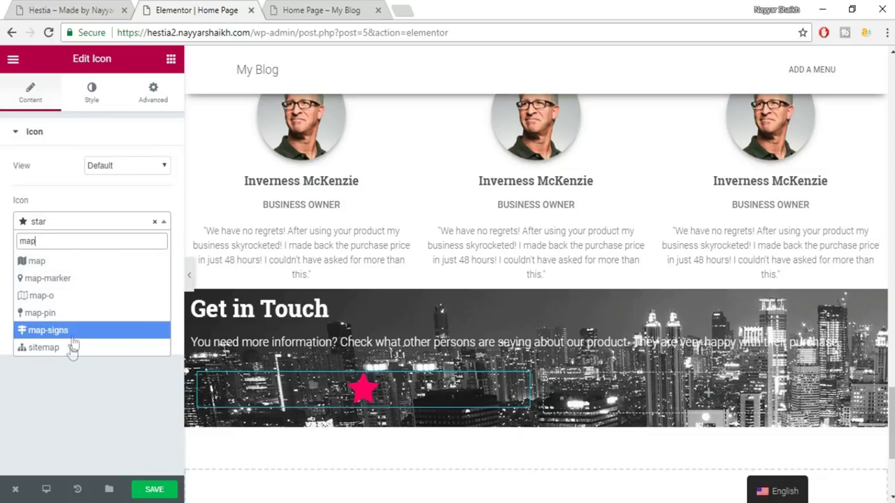
left_click(67, 279)
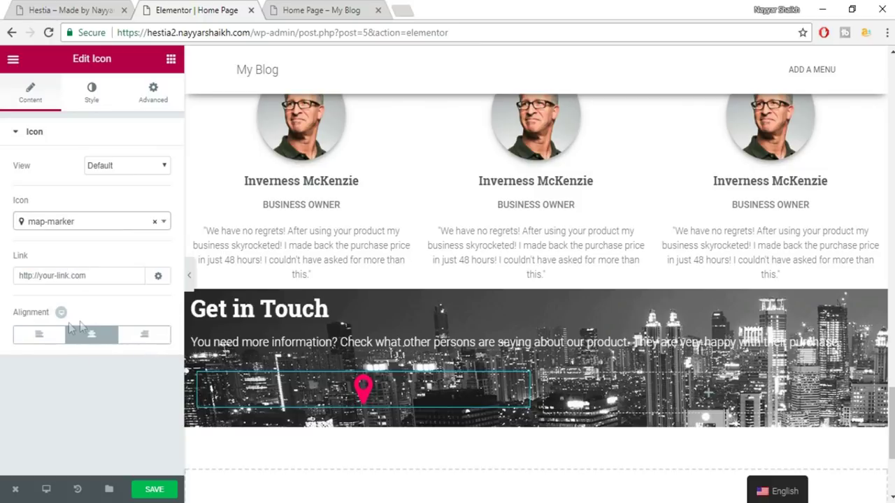
left_click(42, 341)
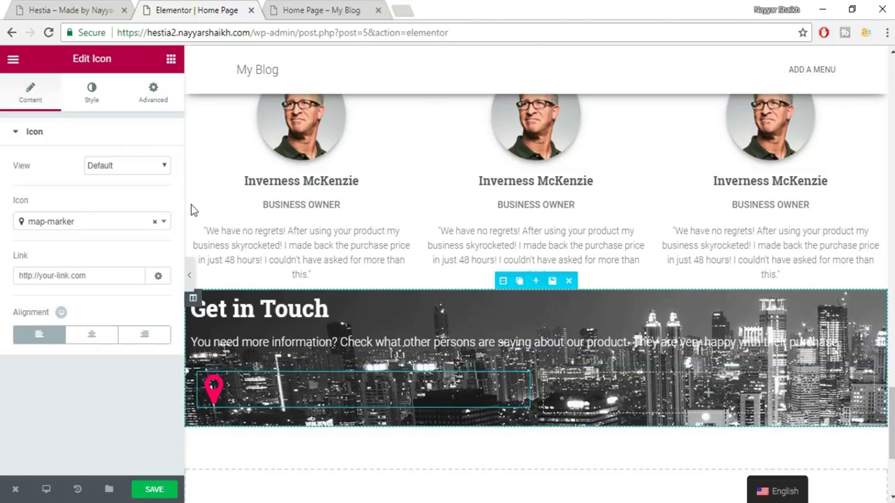
left_click(106, 96)
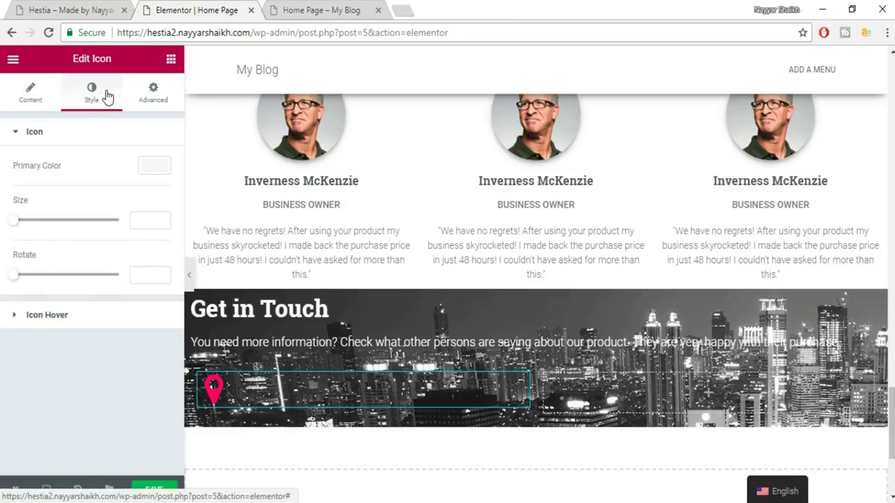
left_click(159, 171)
left_click(126, 317)
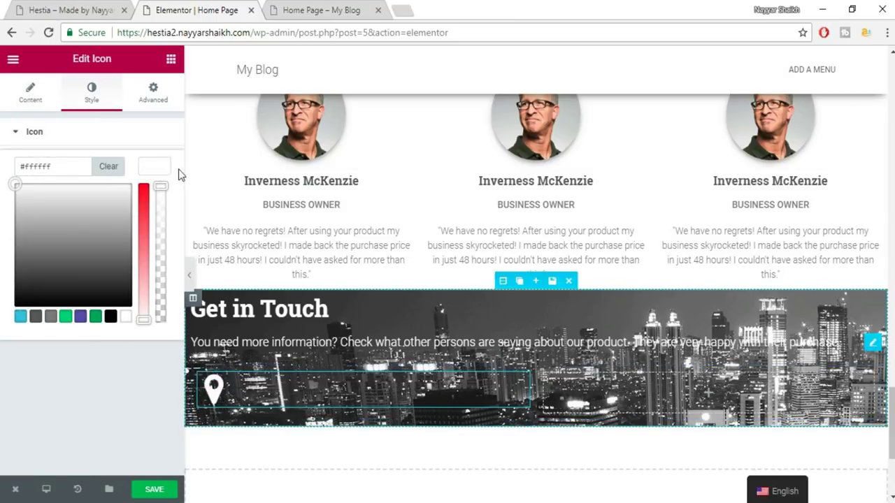
left_click(154, 166)
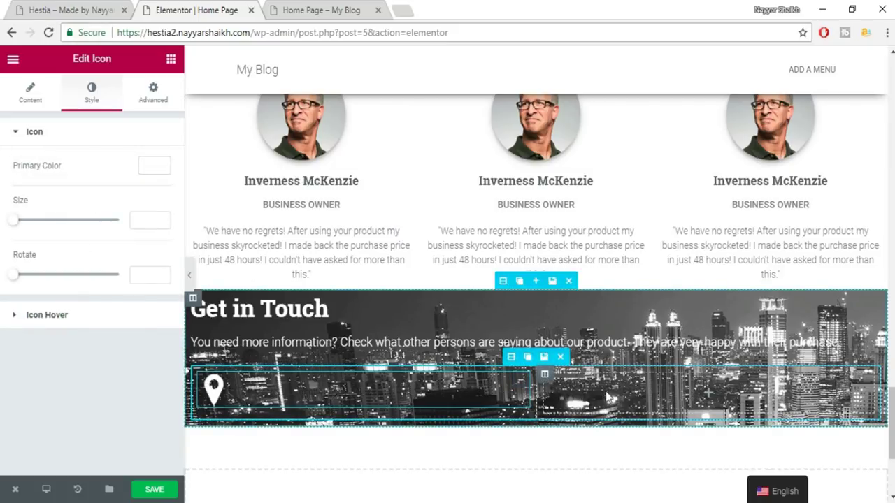
Select the office heading and address text on the live site
left_click(58, 9)
left_click_drag(214, 238, 294, 282)
key("ctrl+c")
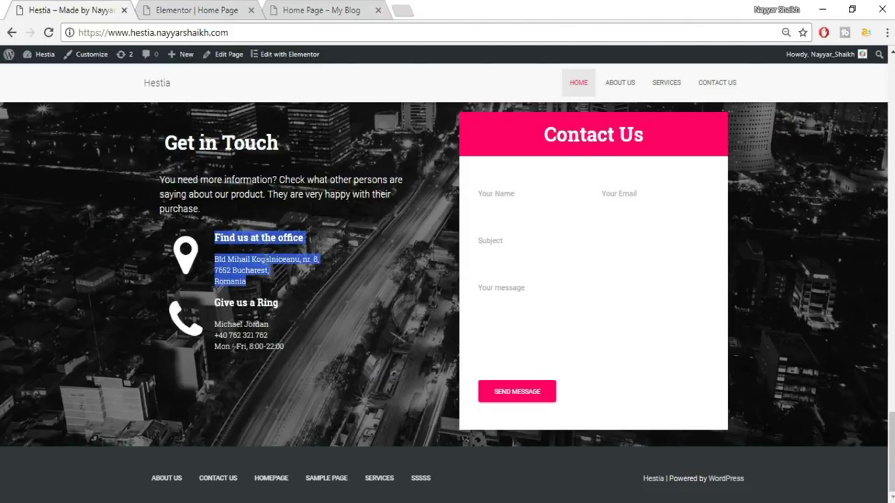
left_click(186, 8)
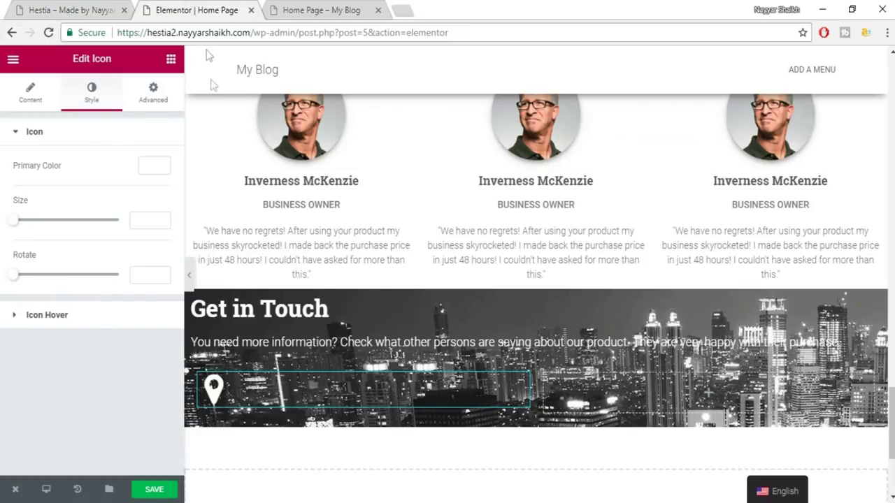
Add a white heading beside the pin containing the pasted office address
left_click(172, 59)
left_click_drag(152, 158, 704, 387)
left_click(97, 185)
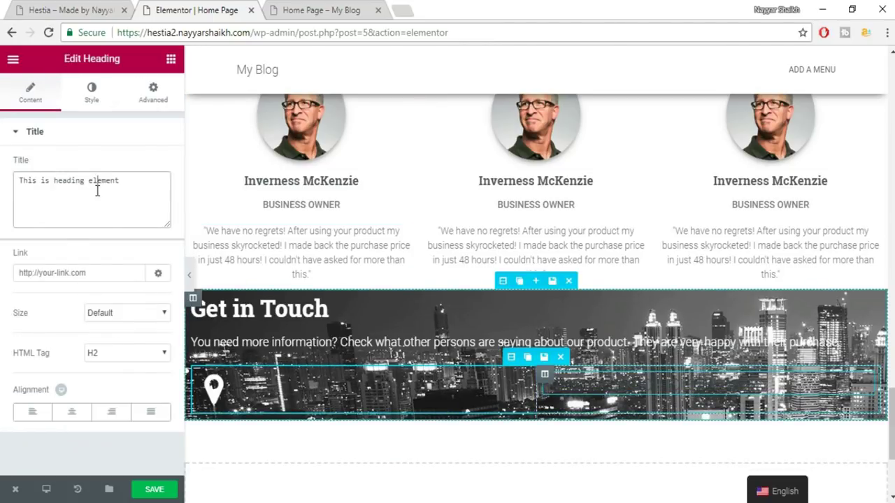
key("ctrl+a")
key("ctrl+v")
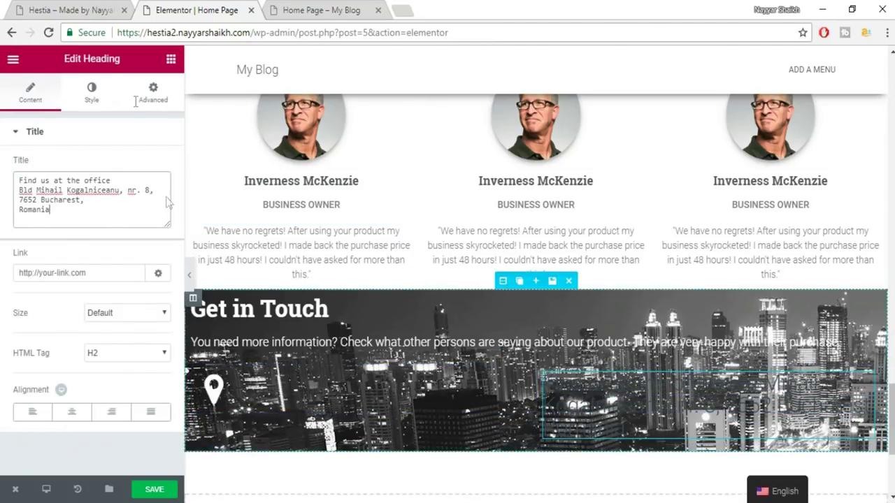
left_click(92, 98)
left_click(151, 165)
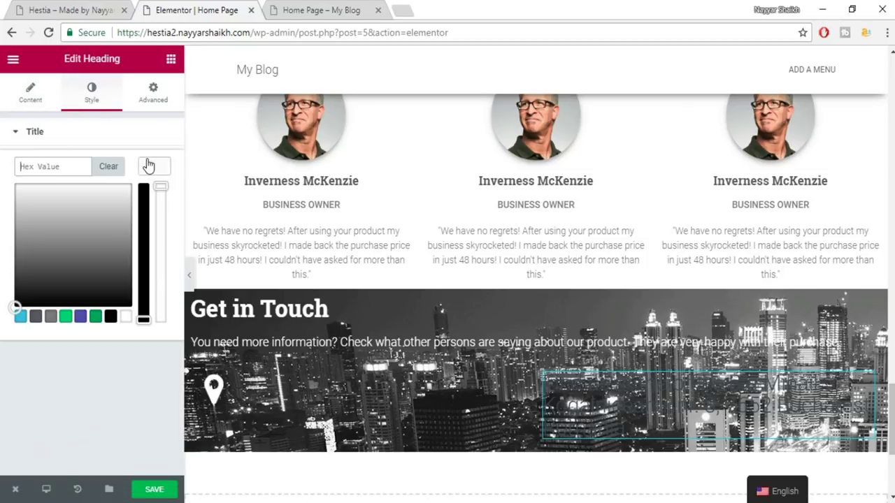
left_click(126, 318)
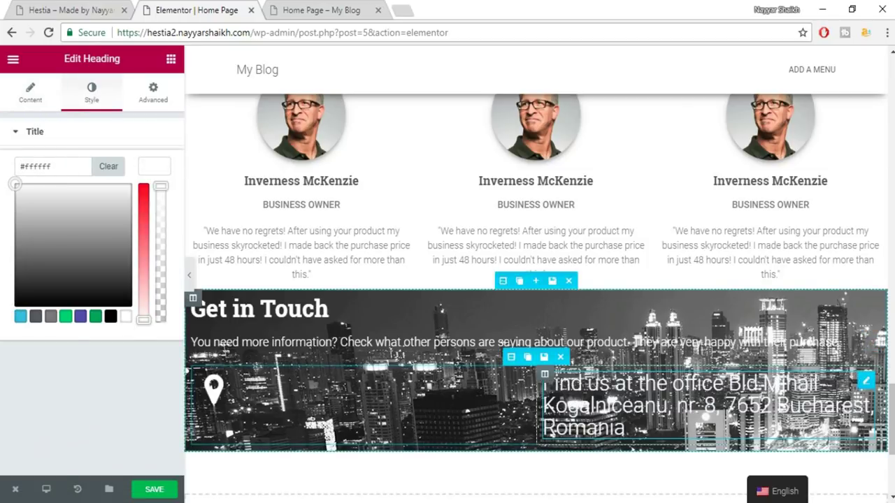
left_click(155, 176)
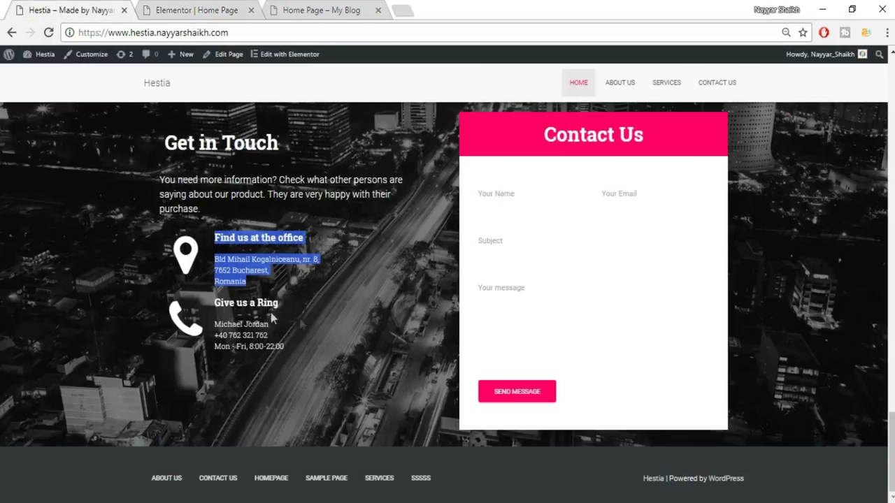
Trim the heading text down to 'Find us at the office'
left_click(211, 241)
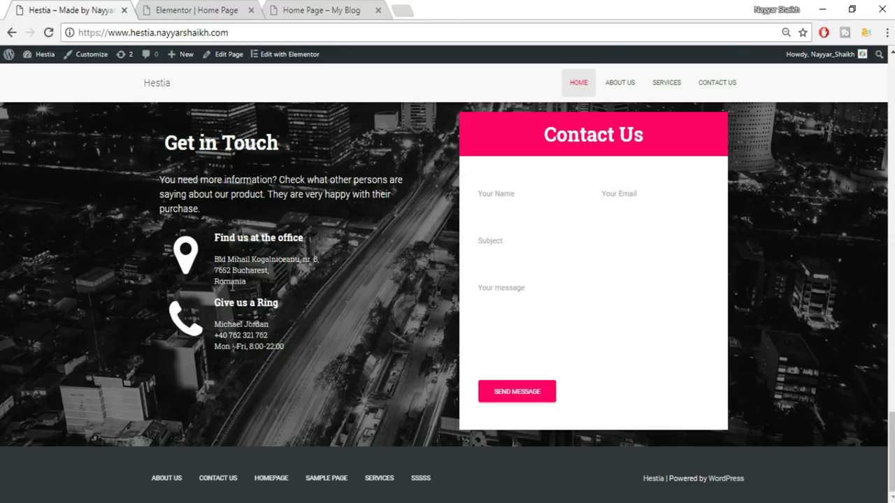
left_click(144, 9)
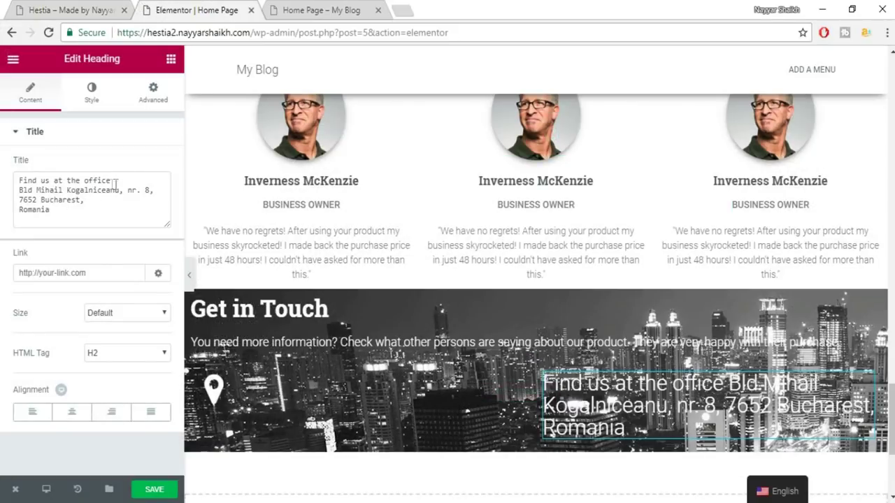
left_click_drag(114, 183, 158, 221)
key("BackSpace")
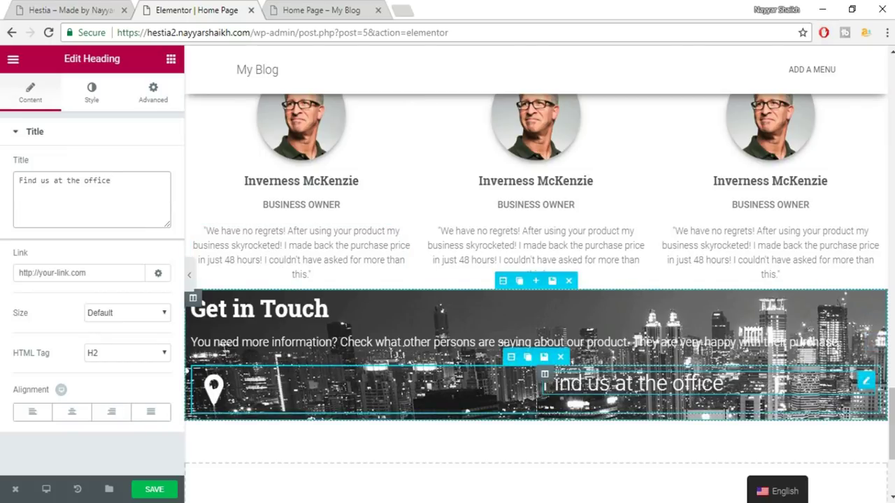
Give the office heading 18 px Roboto typography at weight 500
left_click(93, 94)
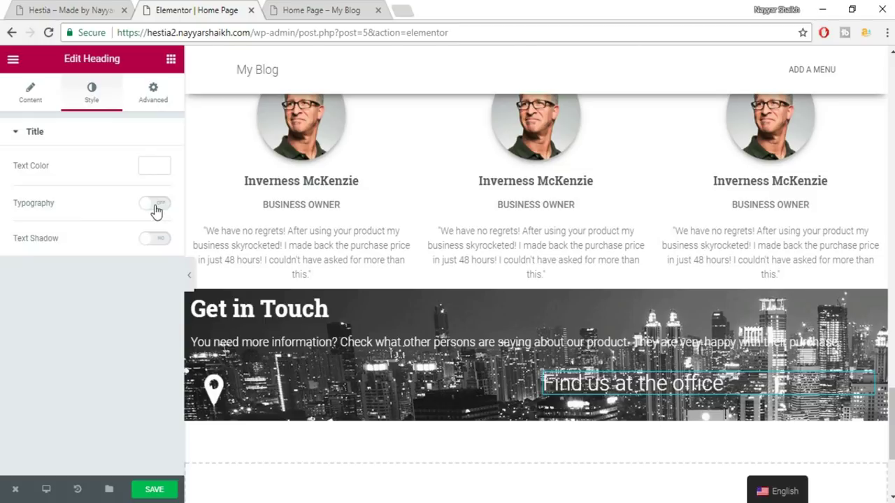
left_click(155, 204)
key("ctrl+1")
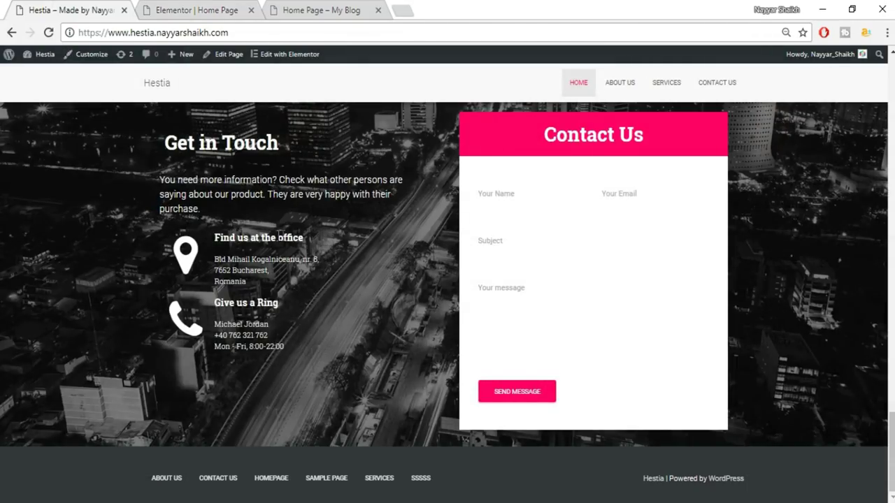
left_click(219, 5)
left_click(157, 261)
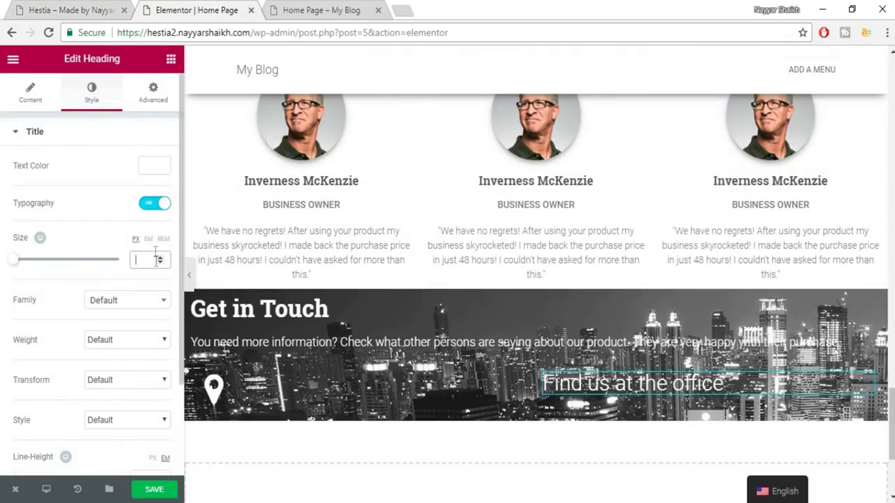
type("189")
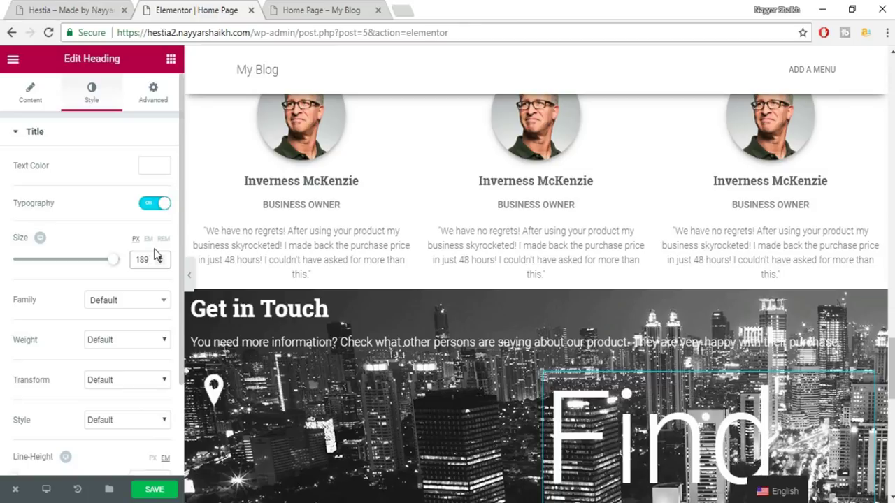
key("BackSpace")
left_click(132, 307)
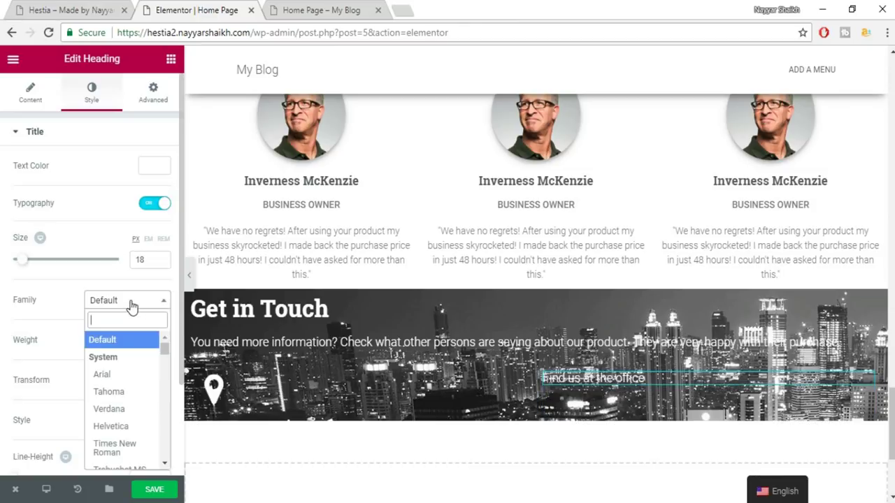
type("robot")
key("Return")
left_click(126, 350)
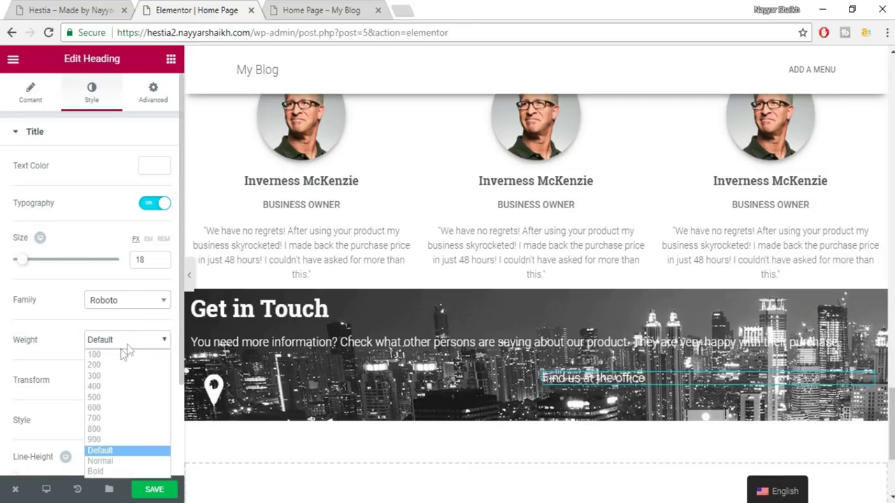
left_click(111, 398)
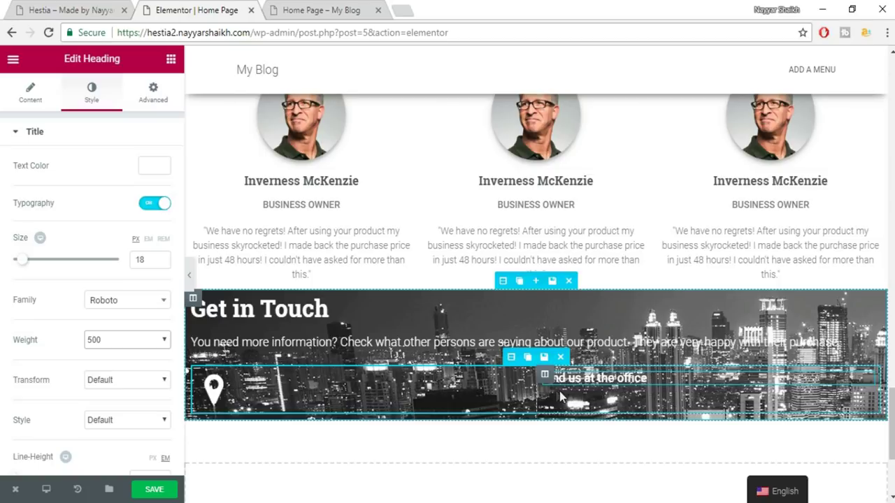
Narrow the icon column so the heading sits beside the pin, comparing with the live site
left_click_drag(535, 391, 251, 397)
left_click(77, 10)
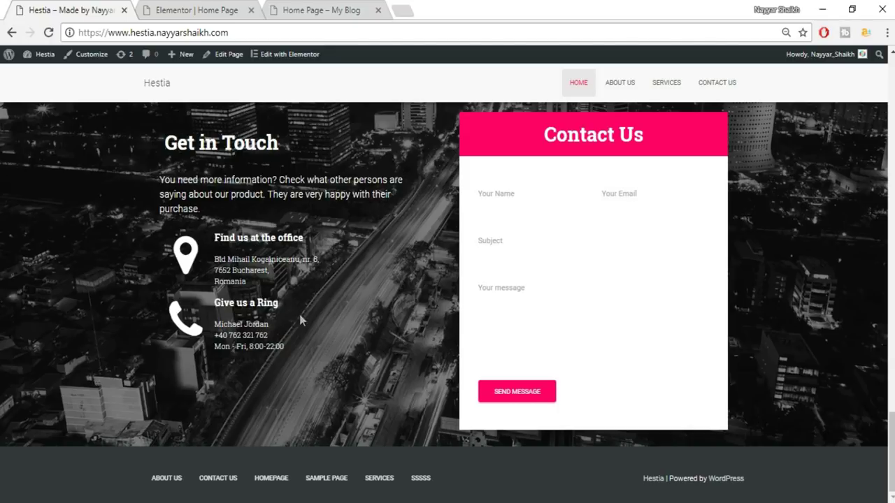
left_click(196, 10)
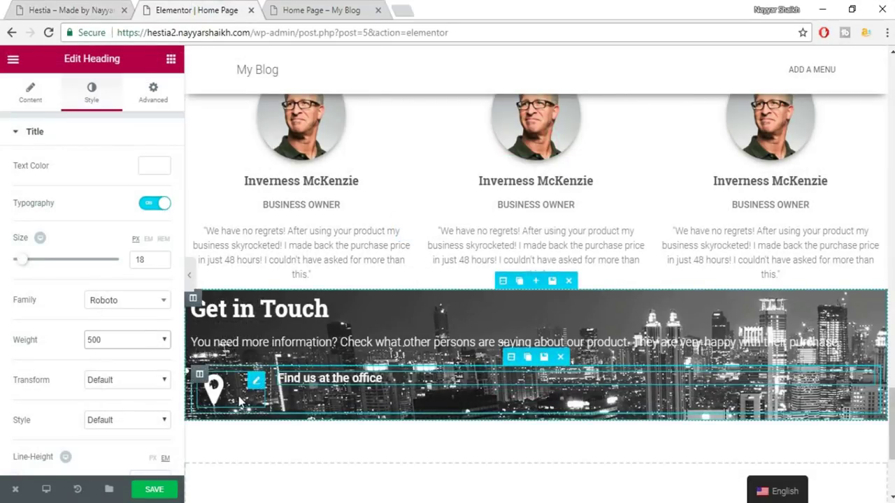
scroll(675, 345, "down", 2)
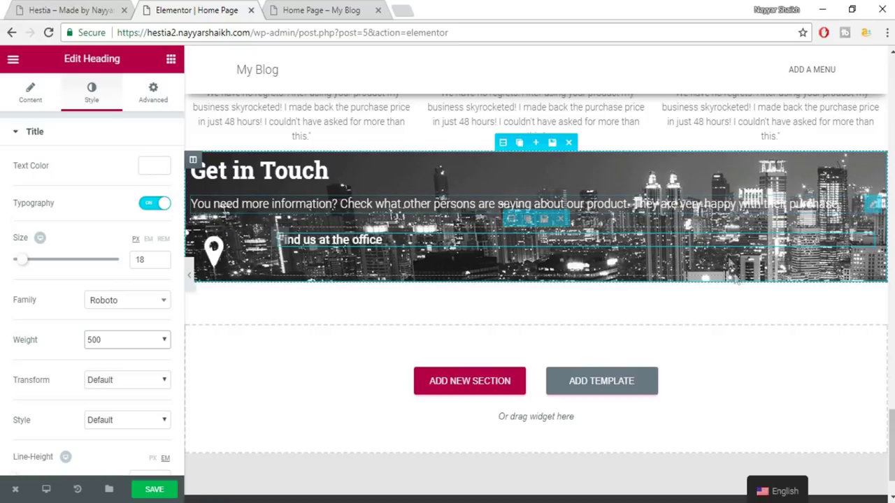
left_click(504, 142)
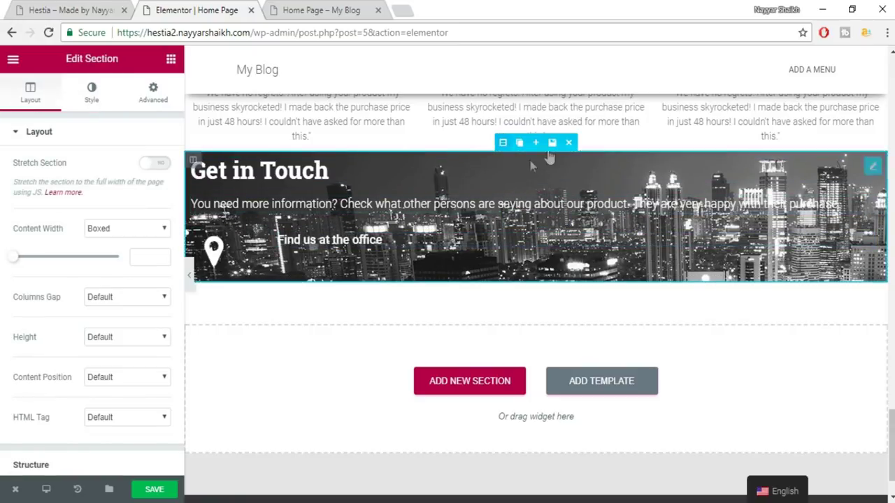
Add a classic black (#000000) background overlay to the section and save the page
left_click(89, 97)
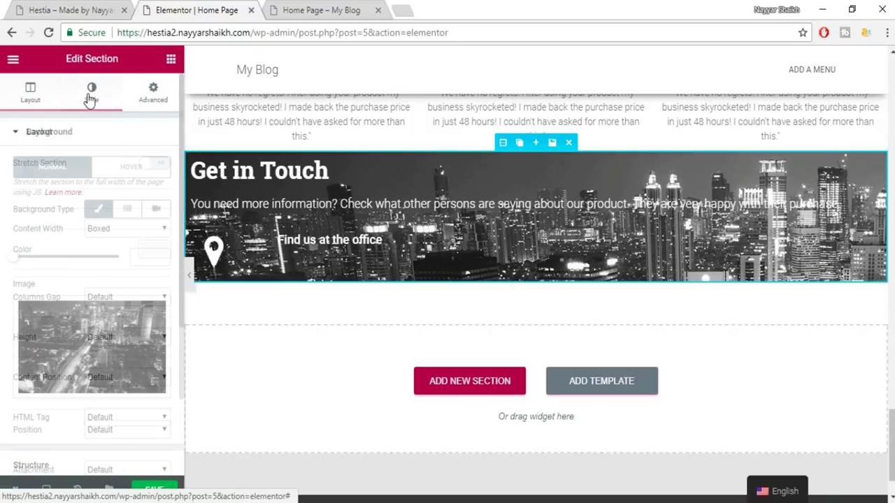
scroll(156, 340, "down", 4)
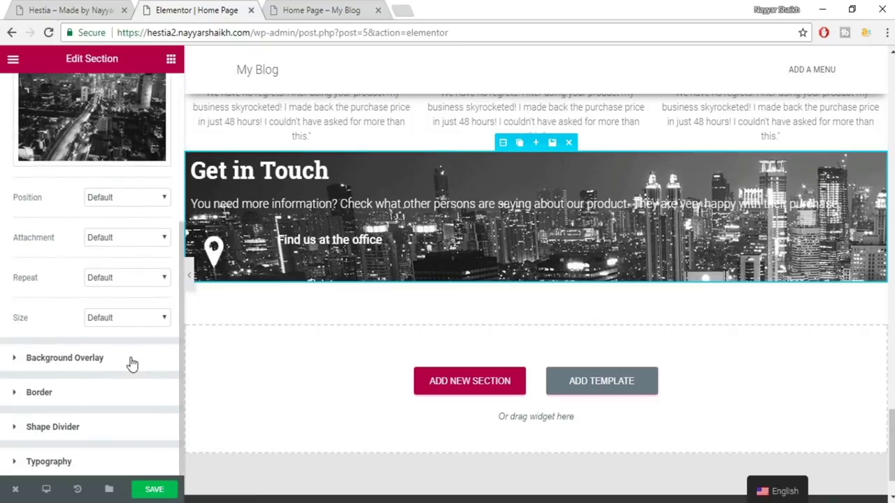
left_click(64, 359)
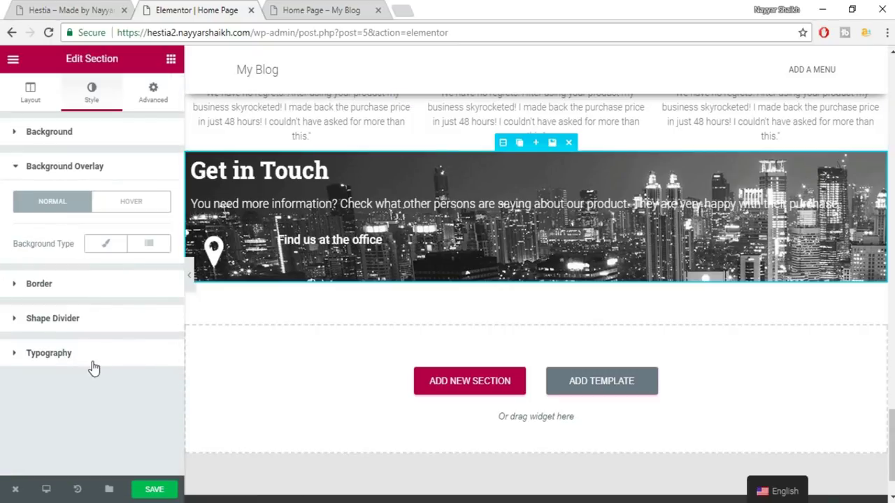
left_click(108, 243)
left_click(154, 287)
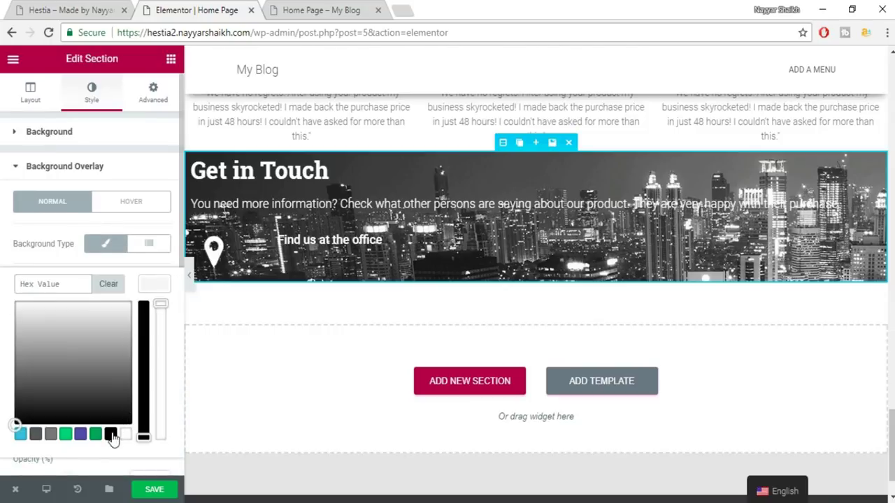
left_click(111, 435)
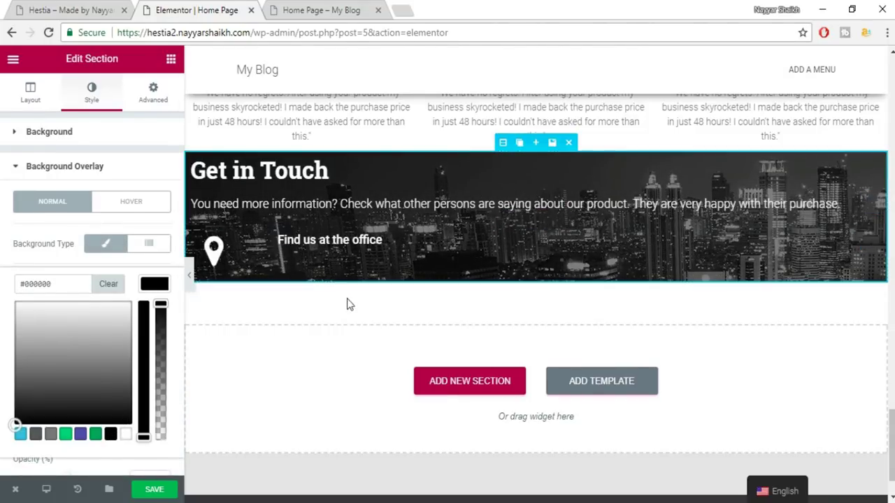
scroll(392, 296, "down", 2)
scroll(392, 224, "up", 2)
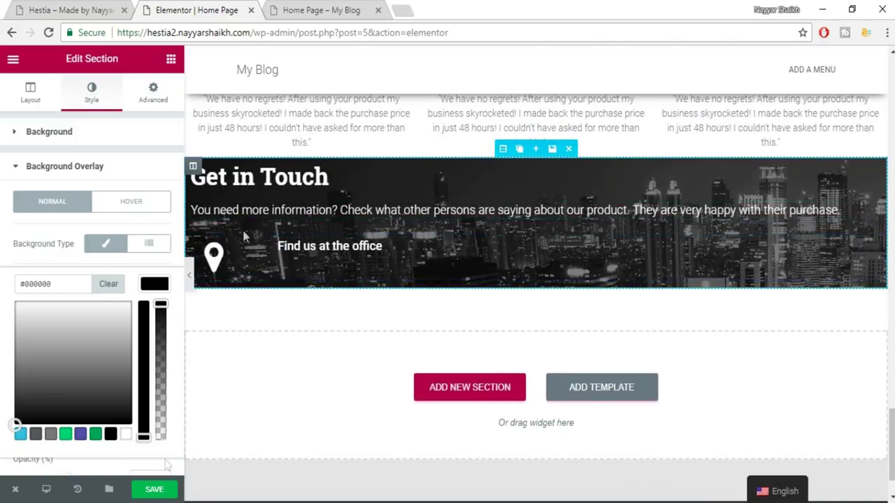
left_click(155, 488)
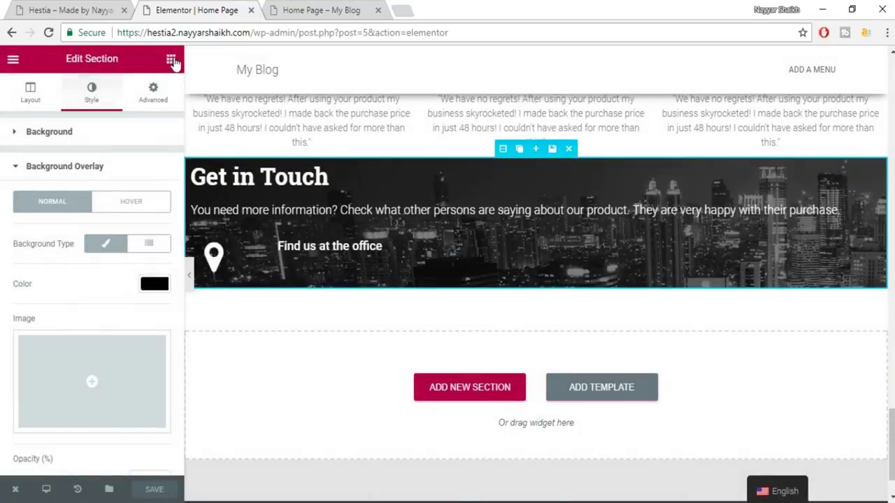
left_click(171, 60)
Add a heading below 'Find us at the office' and paste the office address as its title
left_click_drag(146, 138, 439, 260)
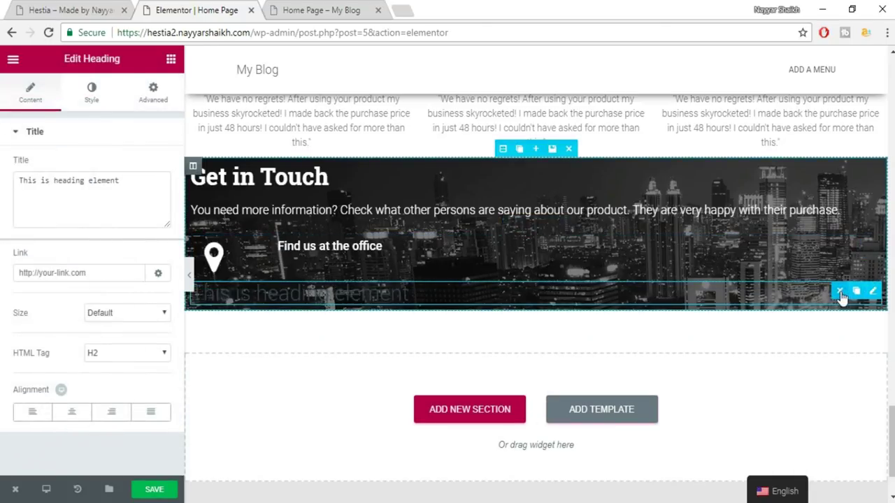
left_click(842, 293)
left_click_drag(137, 148, 392, 255)
left_click_drag(371, 285, 375, 256)
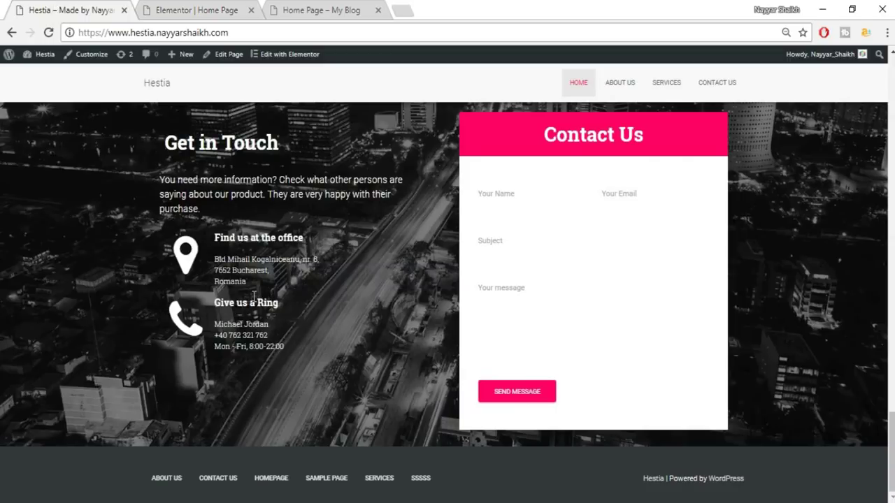
left_click_drag(216, 259, 283, 284)
key("ctrl+c")
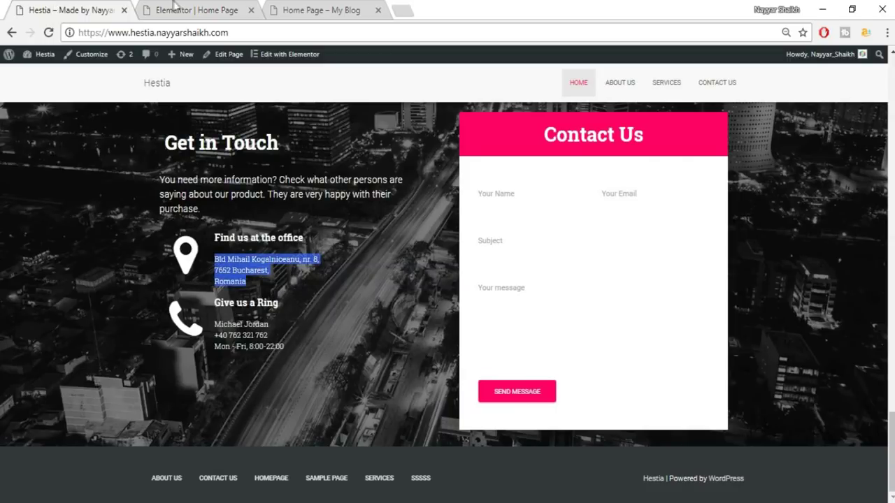
left_click(180, 9)
left_click(165, 223)
key("ctrl+a")
key("ctrl+v")
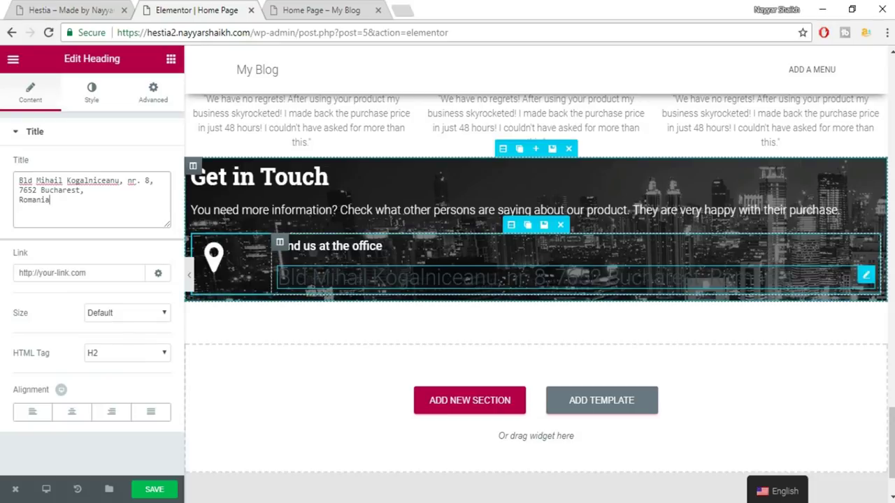
Set the address heading's text colour to the white preset swatch
left_click(91, 91)
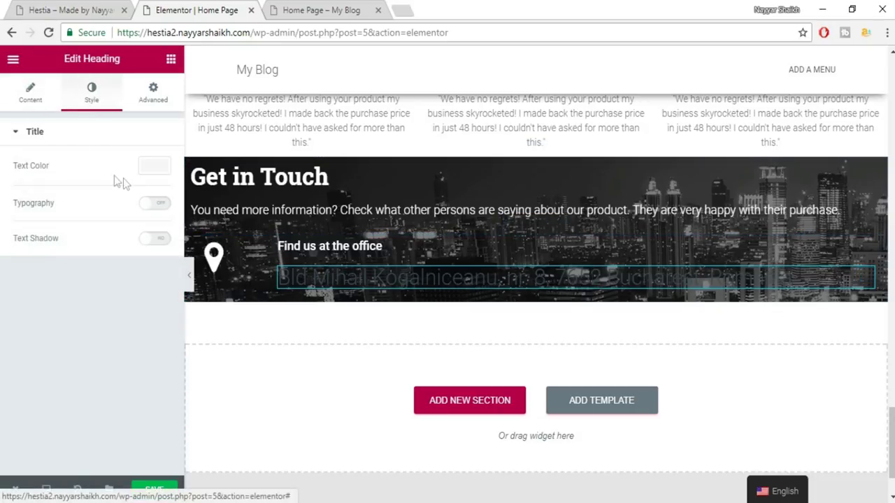
left_click(158, 167)
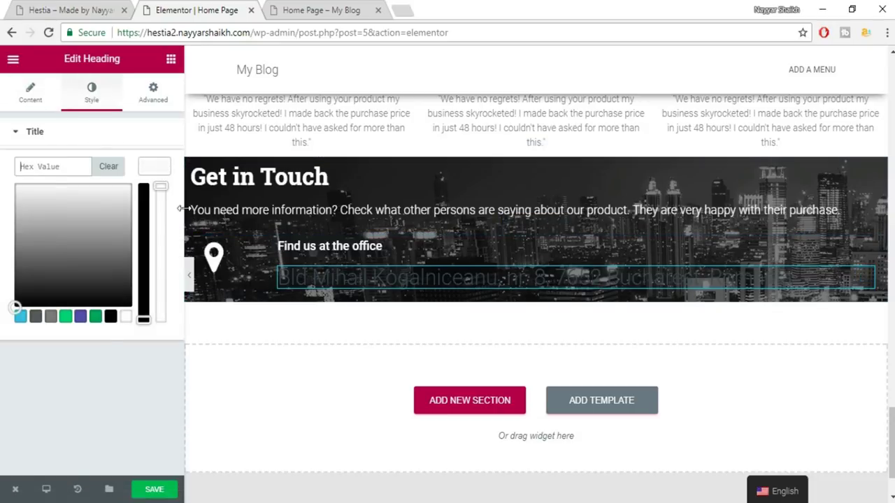
left_click(126, 317)
left_click(149, 171)
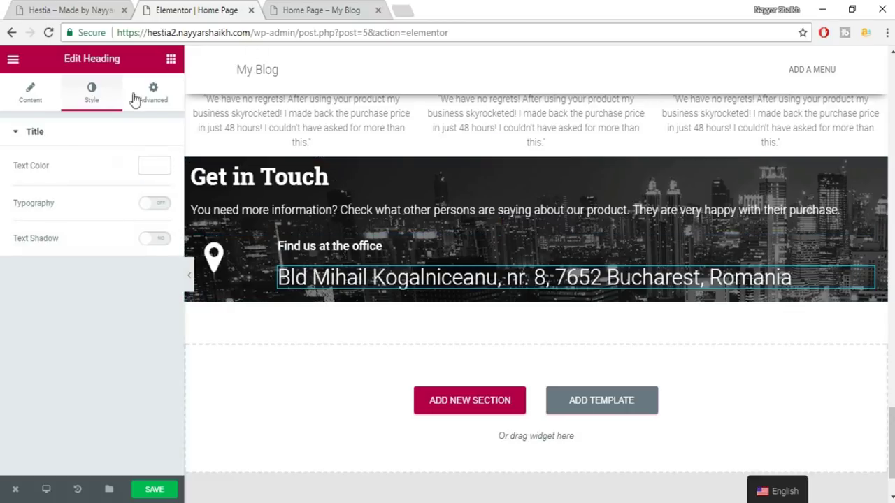
left_click(31, 92)
left_click(153, 182)
Insert </br> line breaks after 'nr. 8,' and after 'Bucharest,' in the address title
type("<")
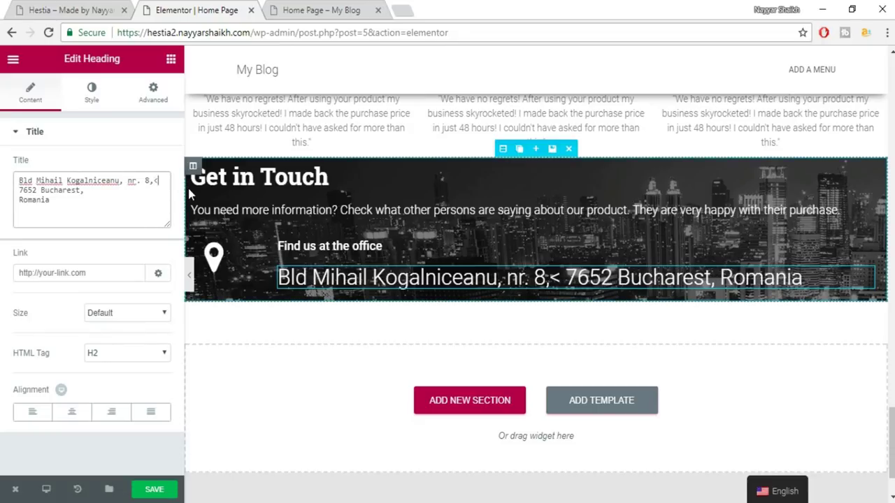
type("/")
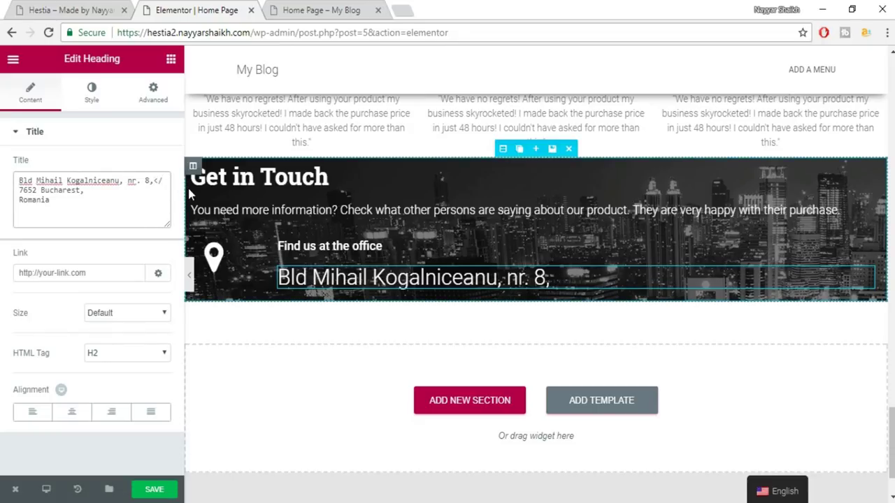
type("br>")
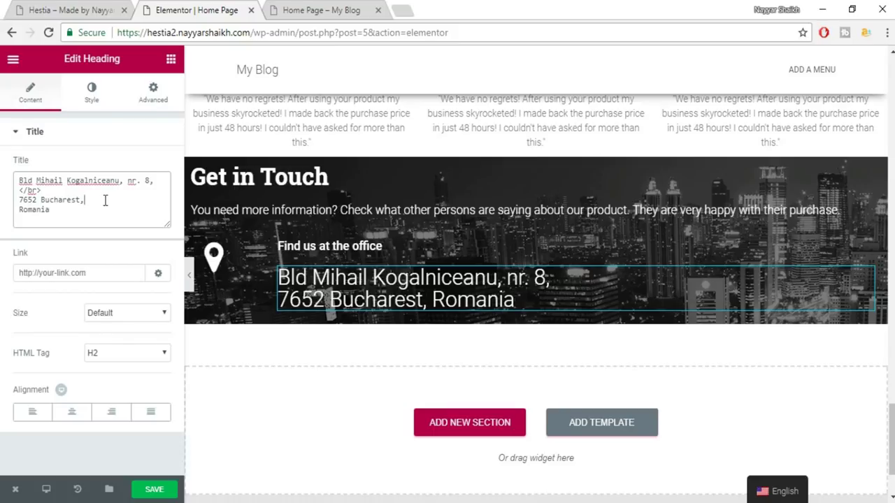
type("</")
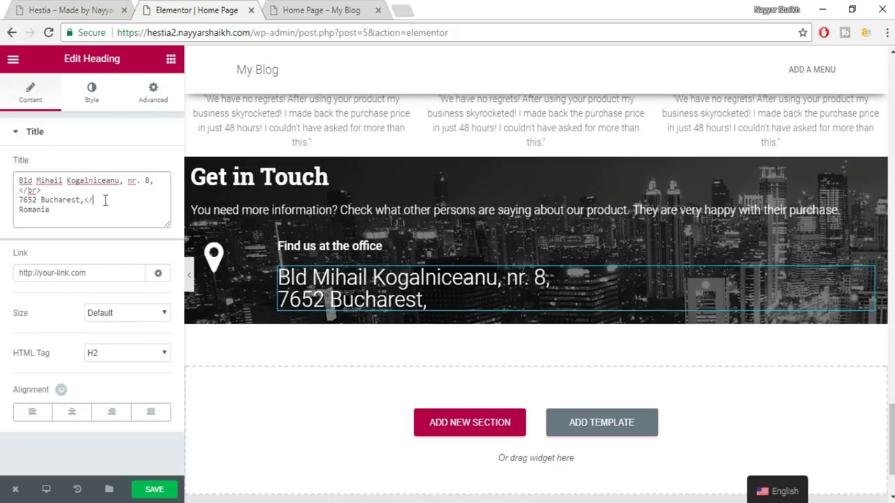
type("br>")
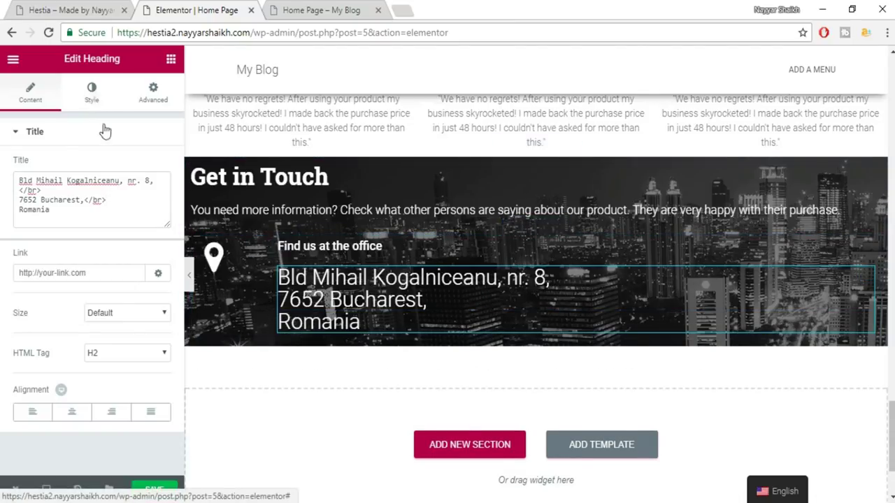
left_click(92, 96)
Give the address custom typography of 14 px Roboto with 1.4 line height, and save
left_click(158, 204)
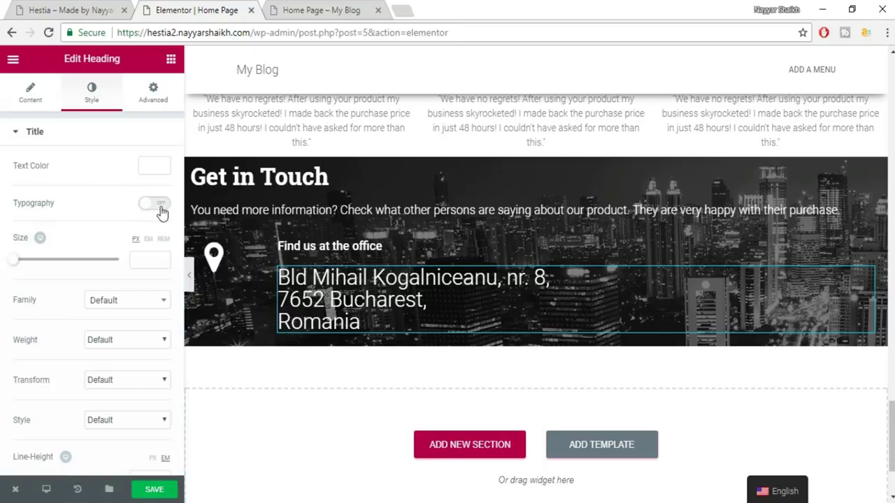
left_click(151, 259)
type("14")
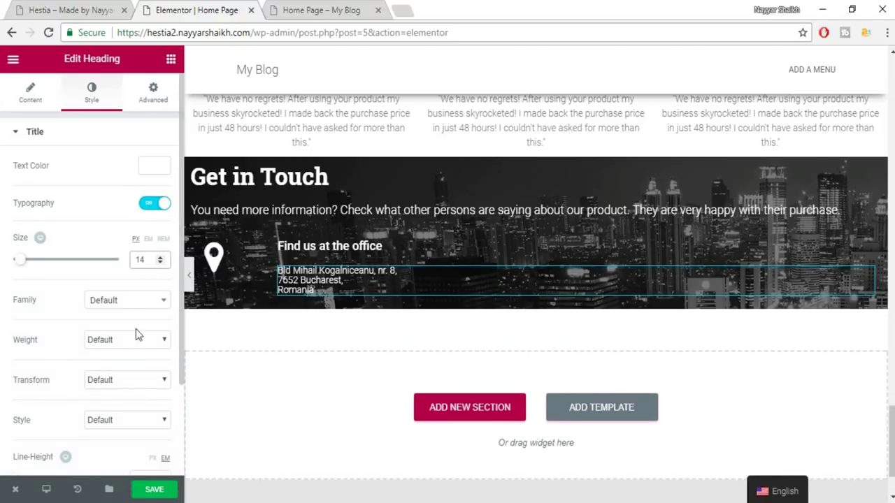
left_click(132, 301)
type("robo")
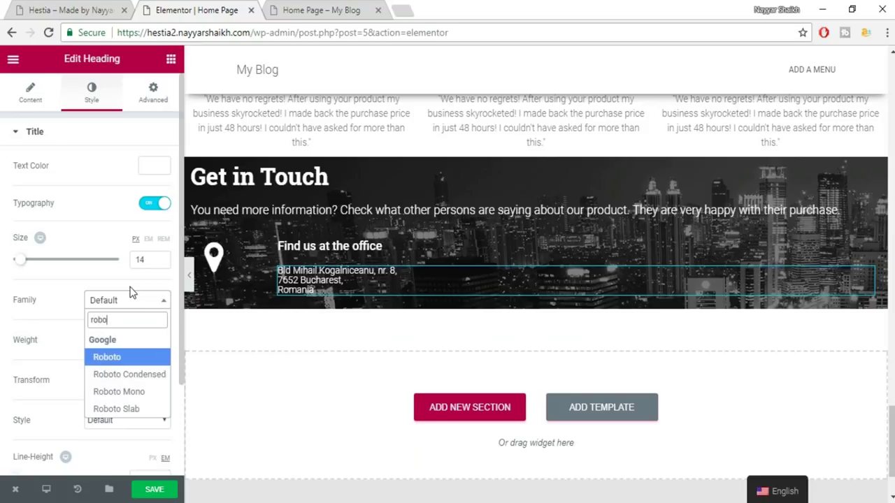
key("Return")
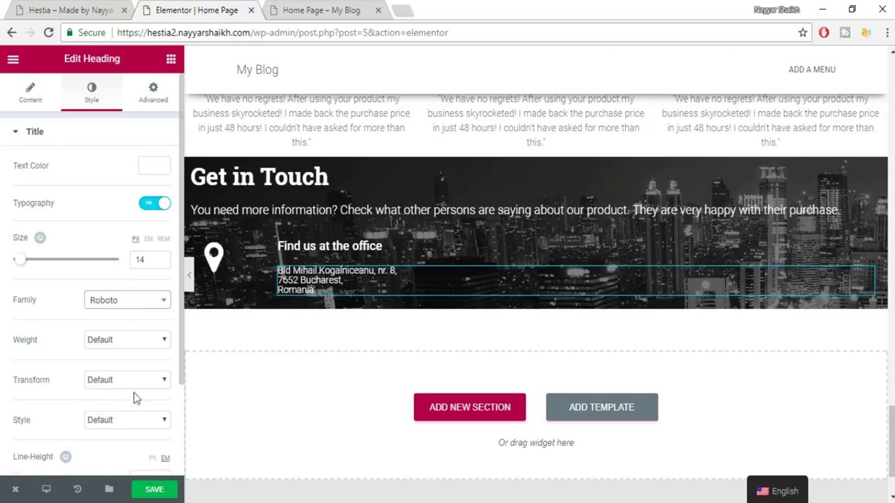
scroll(133, 438, "down", 1)
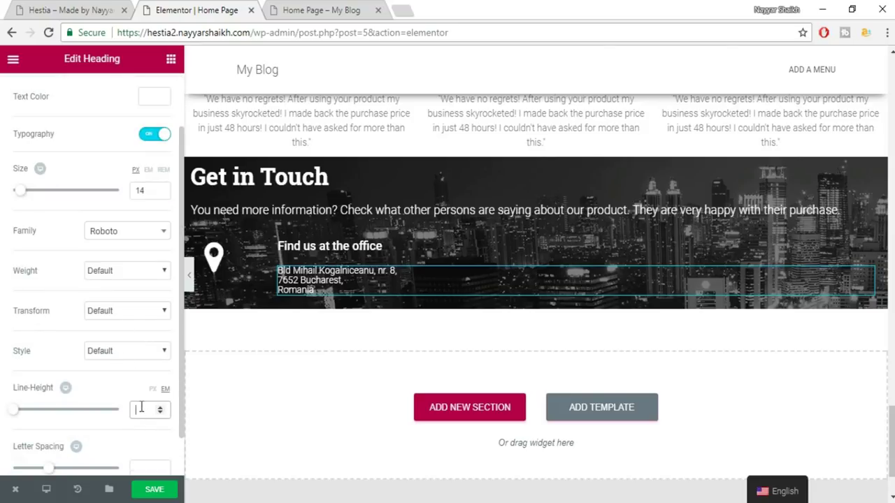
left_click(140, 409)
type("1.4")
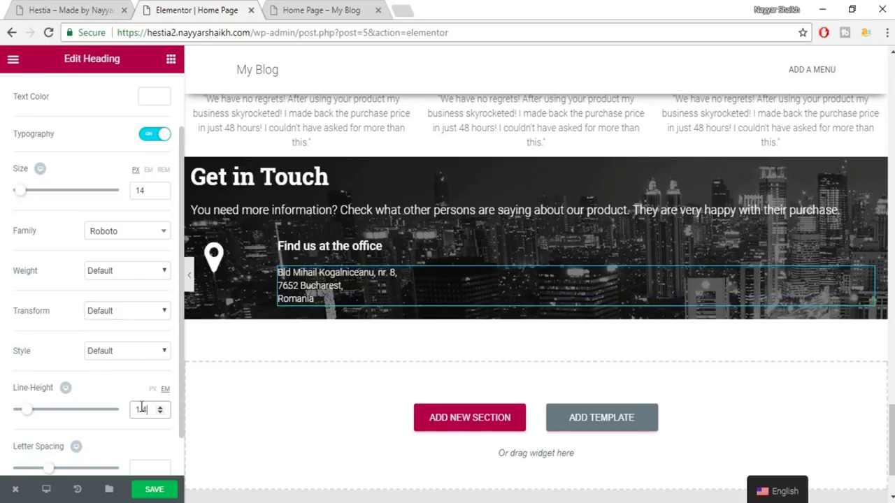
left_click(158, 493)
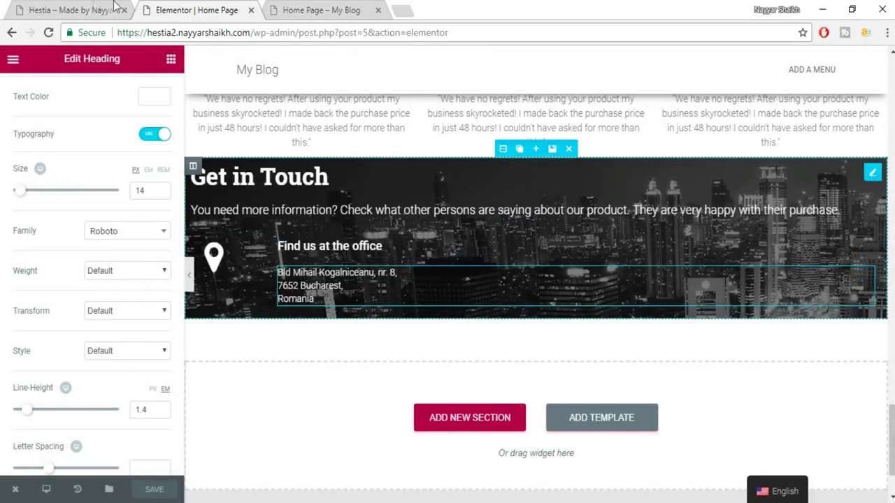
Add a second column to the Get in Touch section, checking against the live site
left_click(70, 10)
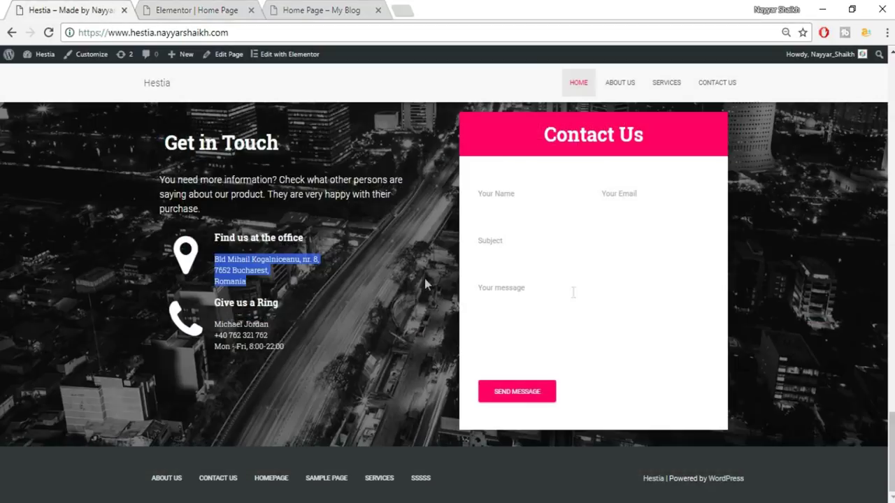
left_click(199, 10)
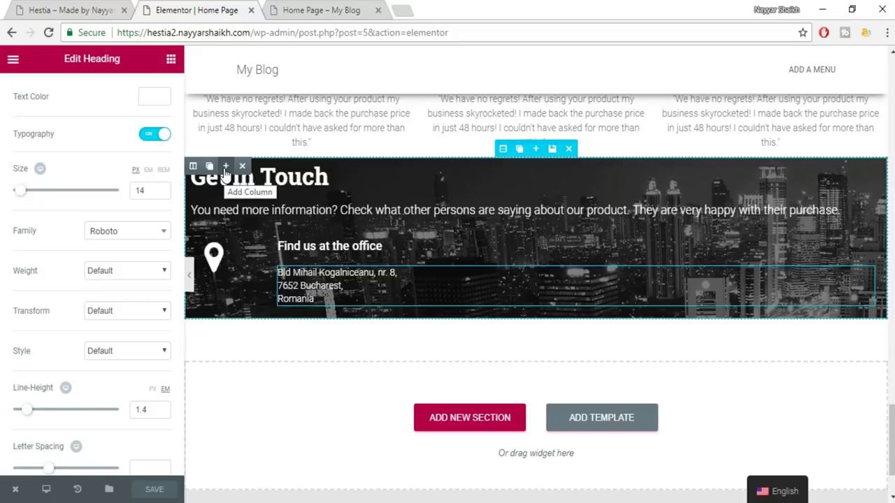
left_click(225, 167)
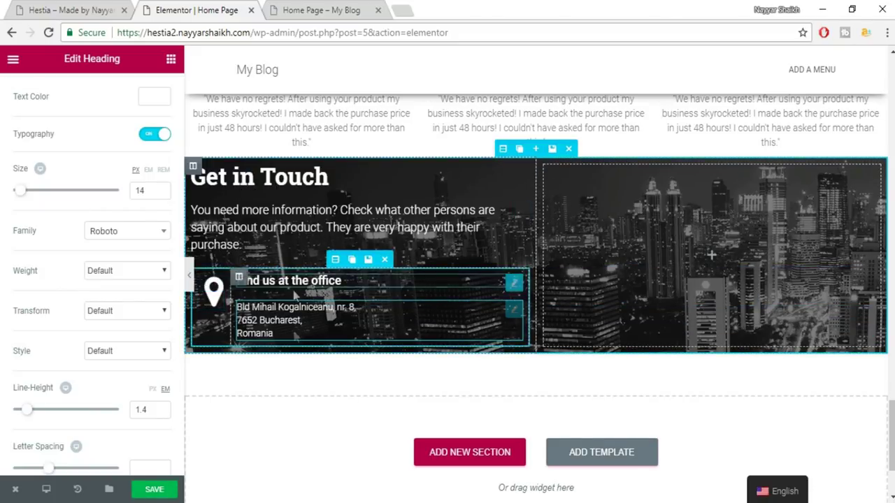
key("ctrl+Page_Up")
left_click(213, 371)
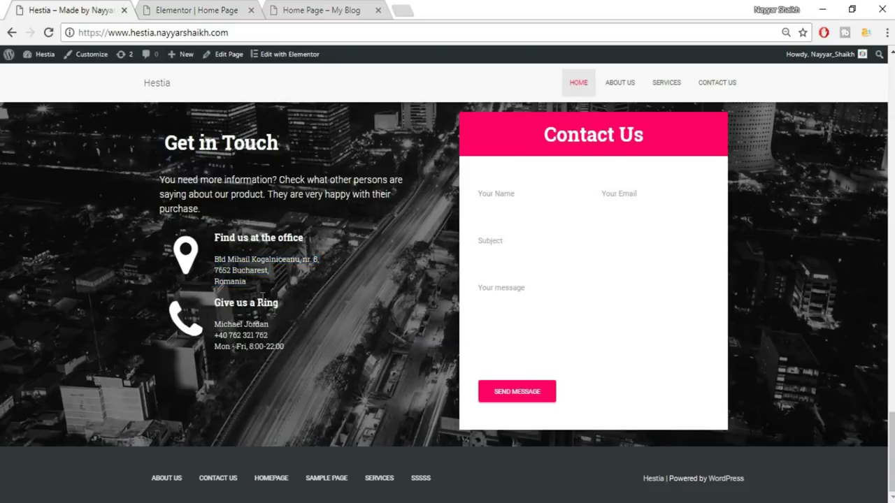
left_click(168, 12)
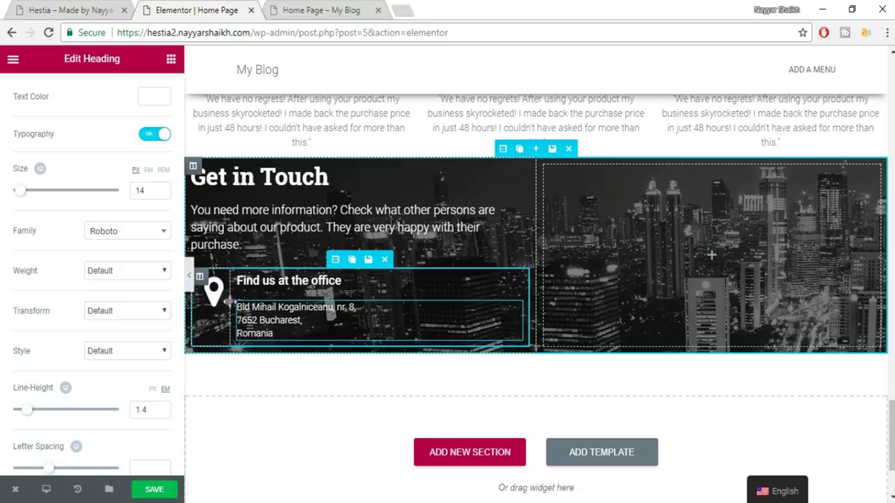
Widen the icon column and enlarge the location pin icon to size 74
left_click_drag(232, 302, 254, 300)
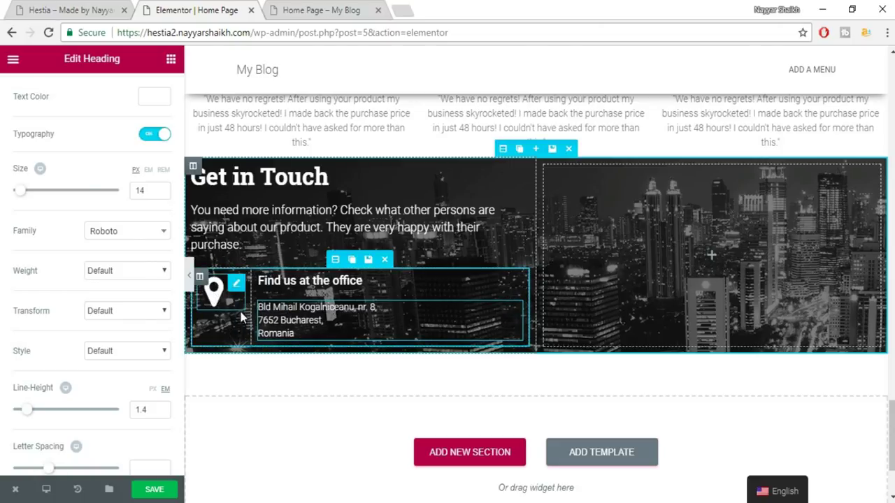
left_click(236, 283)
left_click(92, 91)
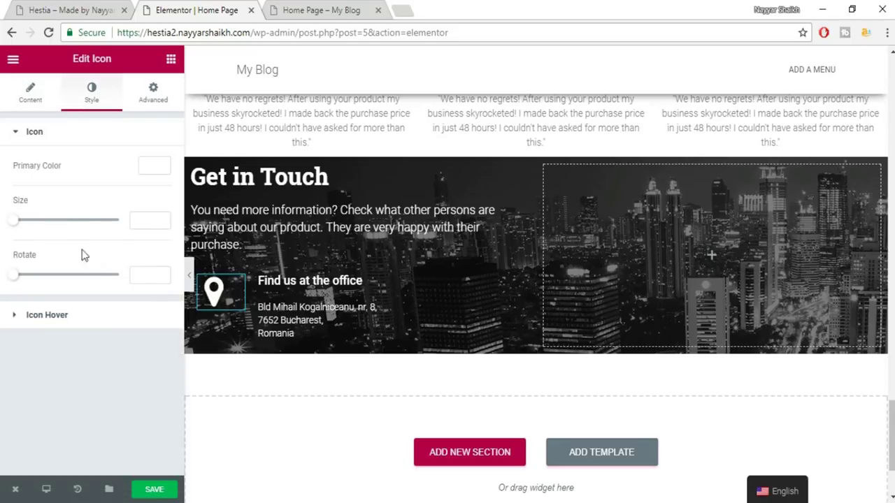
mouse_move(24, 223)
left_mouse_down()
mouse_move(68, 228)
mouse_move(38, 233)
left_mouse_up()
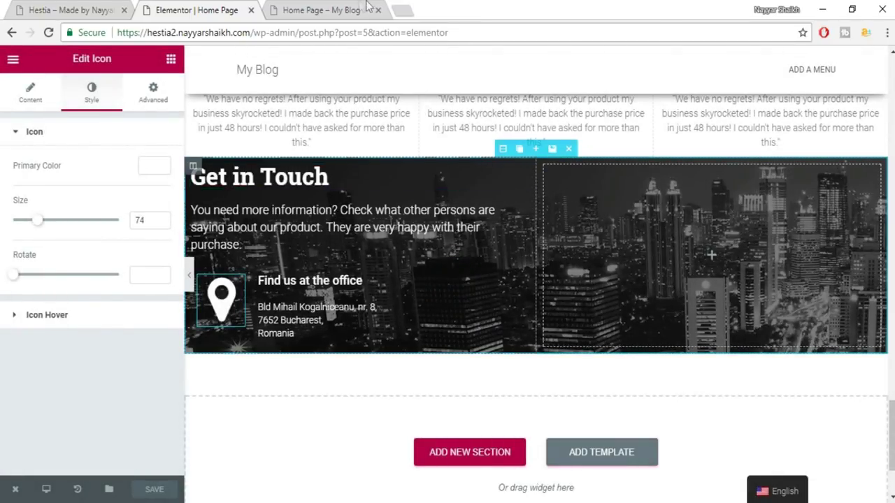
Open Pirate Forms settings from the WordPress dashboard and select the [pirate_forms] shortcode
left_click(320, 10)
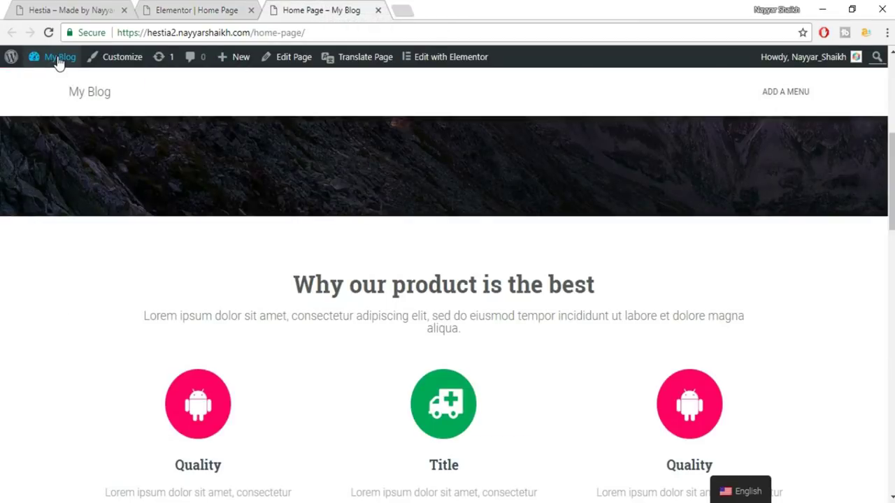
mouse_move(58, 60)
left_click(55, 85)
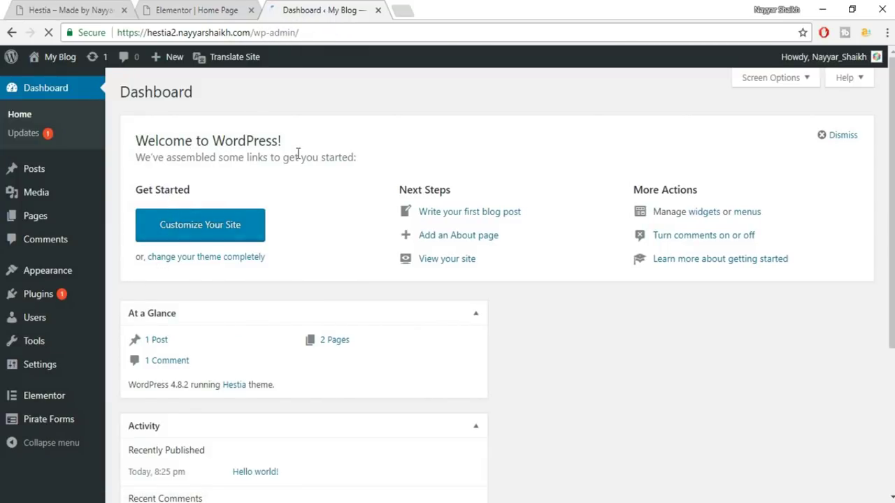
left_click(33, 425)
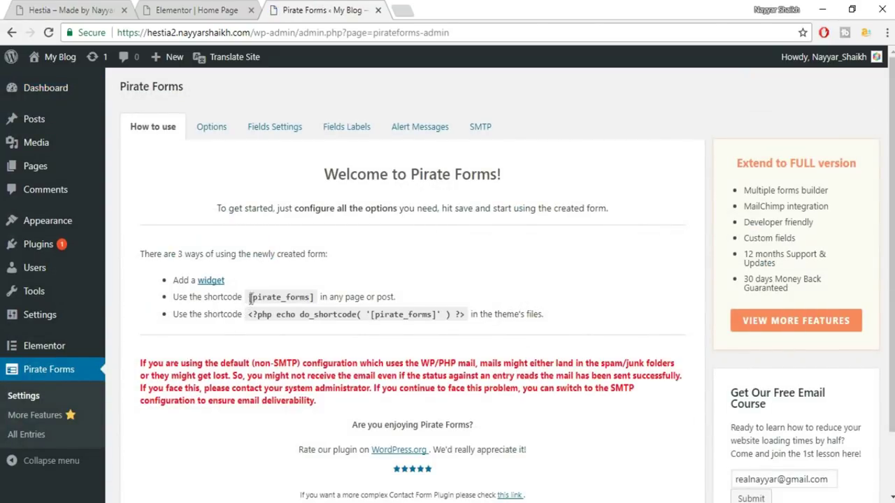
left_click_drag(264, 294, 296, 293)
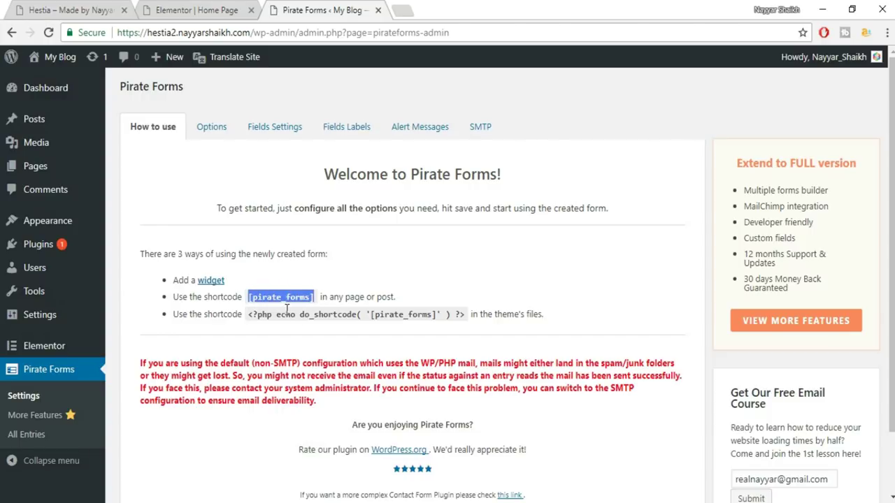
left_click(200, 10)
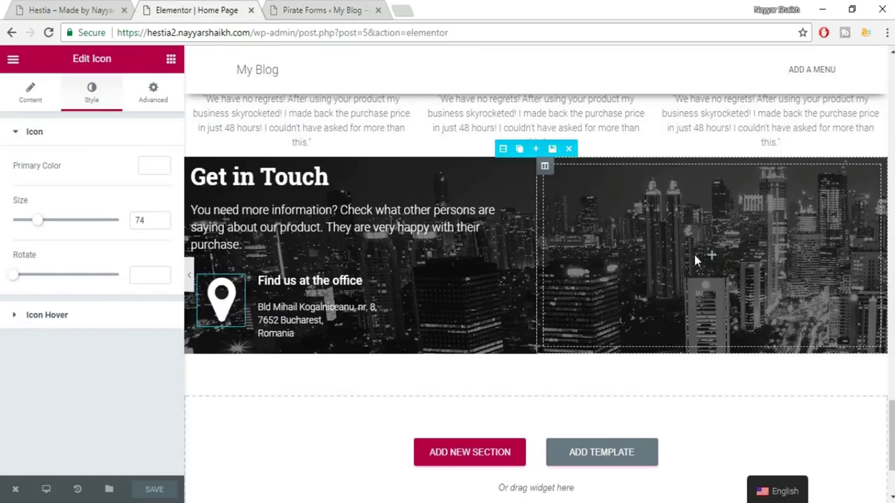
Drag a Heading widget into the empty right column of Get in Touch
left_click(171, 62)
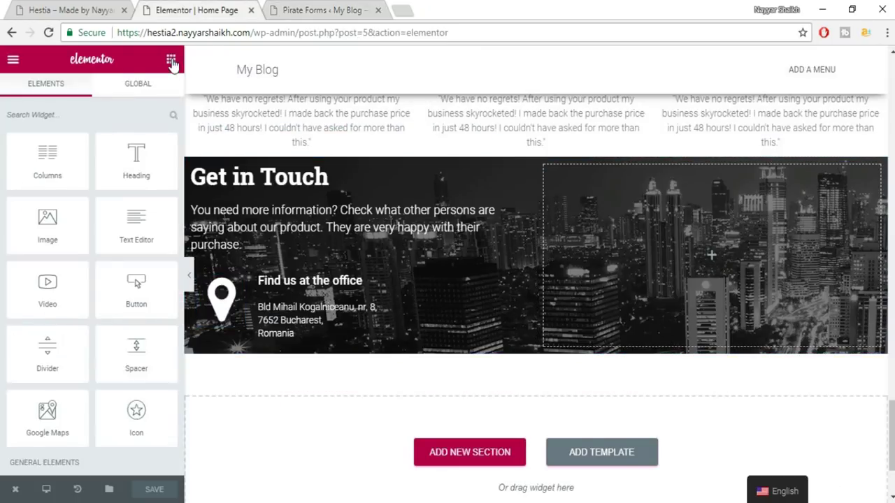
left_click_drag(156, 179, 726, 278)
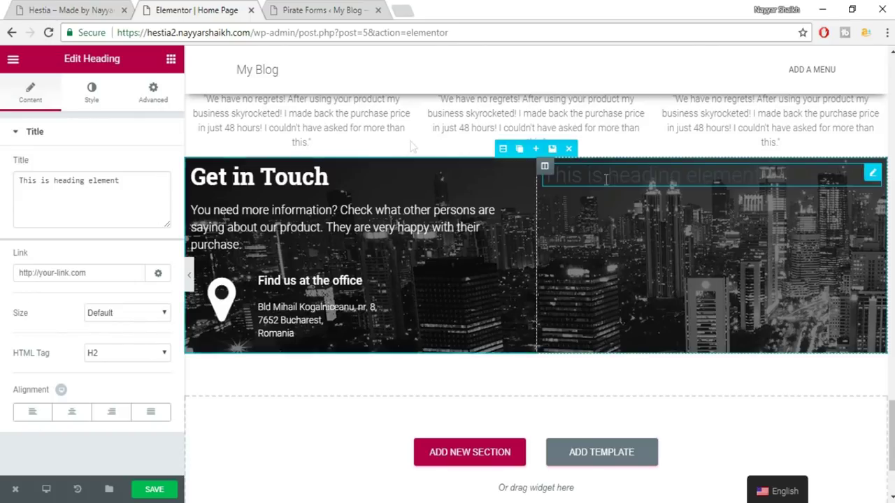
Place an HTML widget in the right column containing [pirate_forms], then save the page
left_click(171, 60)
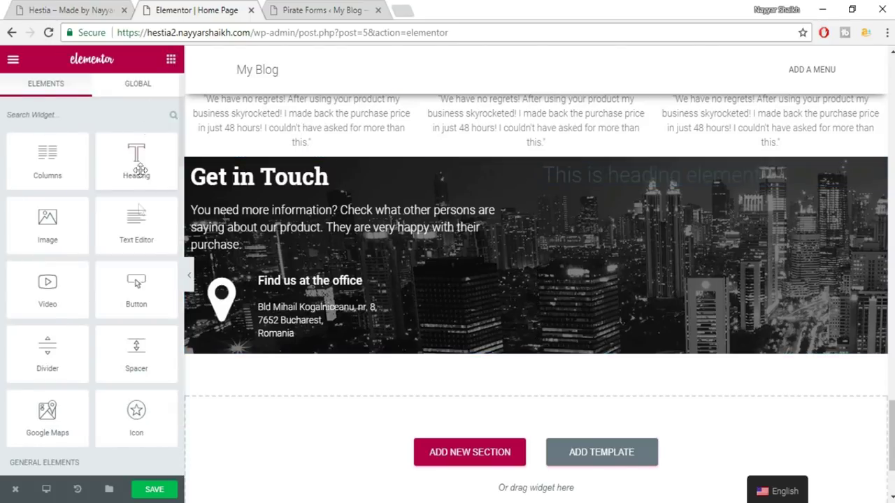
scroll(136, 294, "down", 3)
scroll(140, 357, "down", 5)
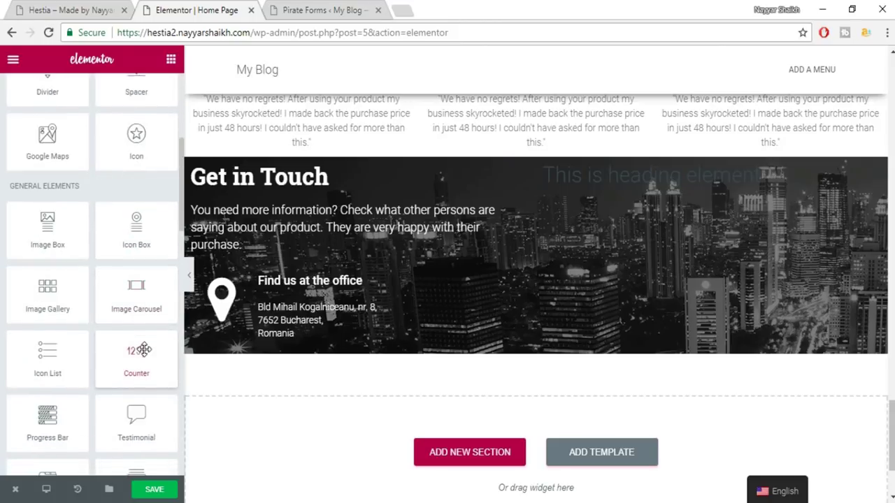
scroll(137, 389, "down", 1)
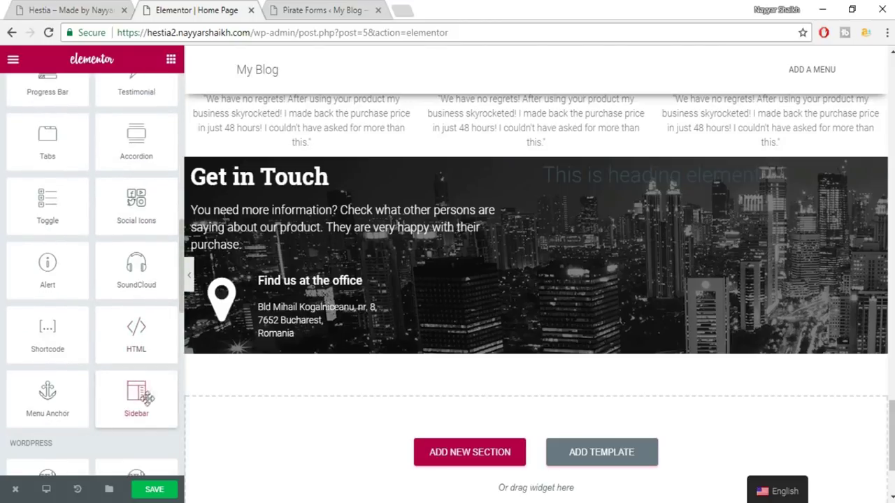
scroll(137, 353, "up", 1)
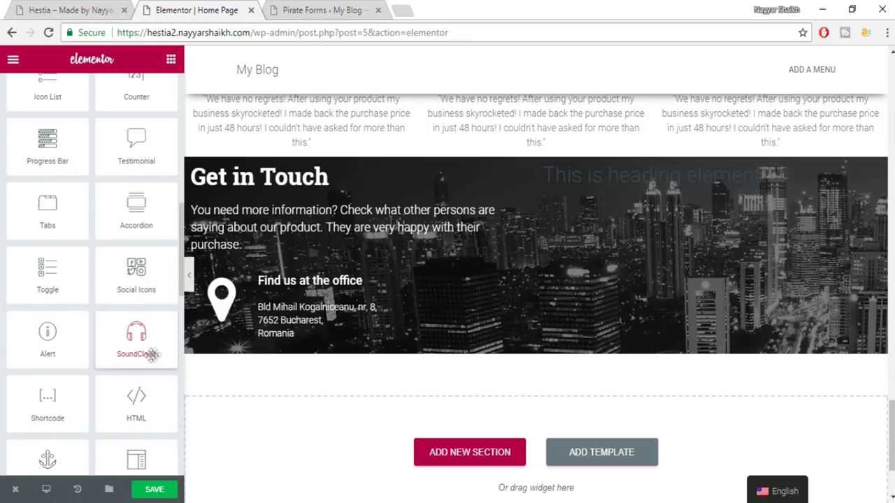
scroll(155, 357, "up", 2)
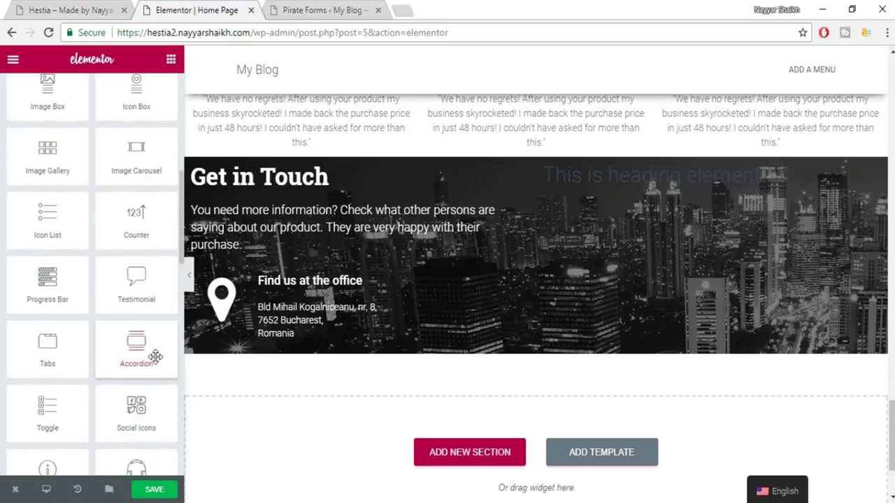
scroll(155, 357, "up", 6)
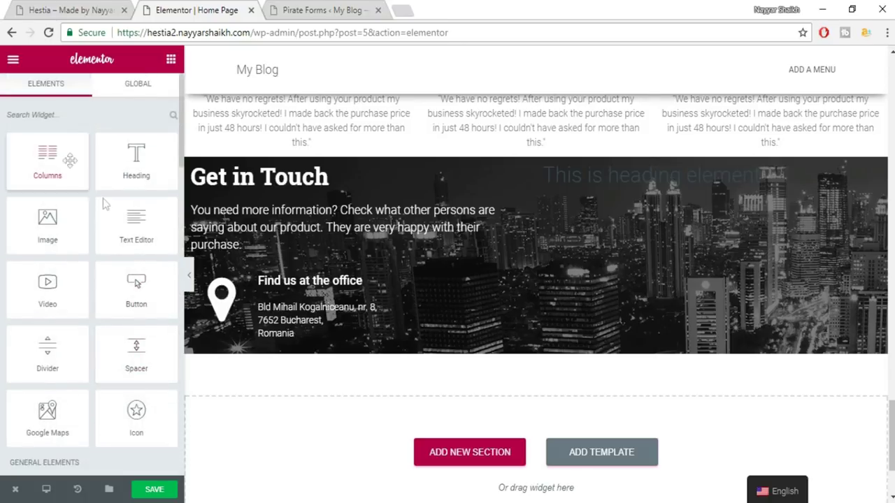
scroll(123, 249, "down", 5)
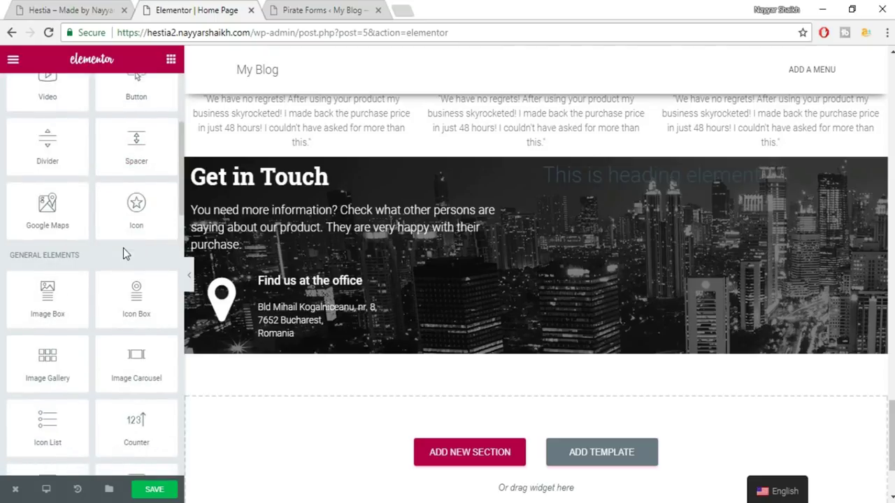
scroll(123, 248, "down", 4)
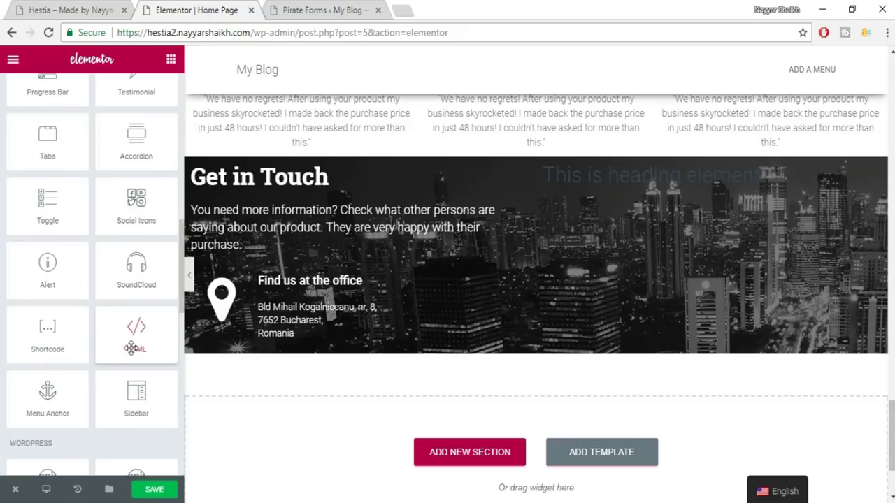
left_click_drag(120, 341, 699, 187)
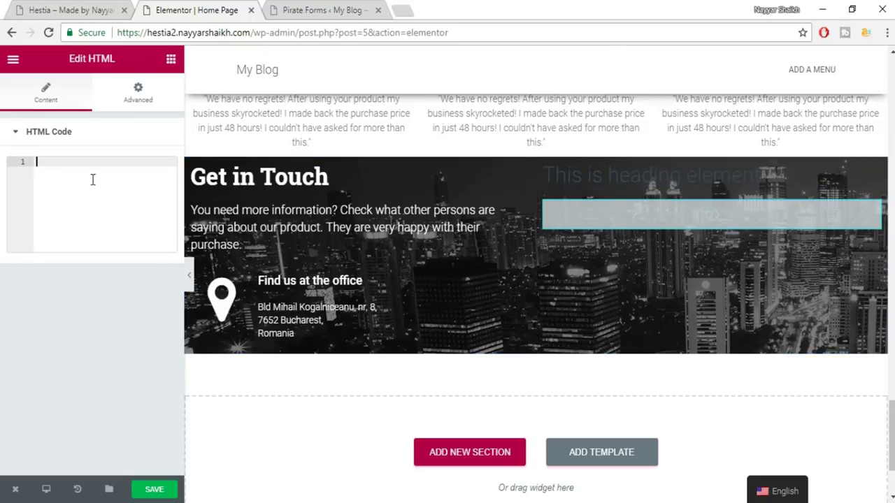
type("[pirate_forms]")
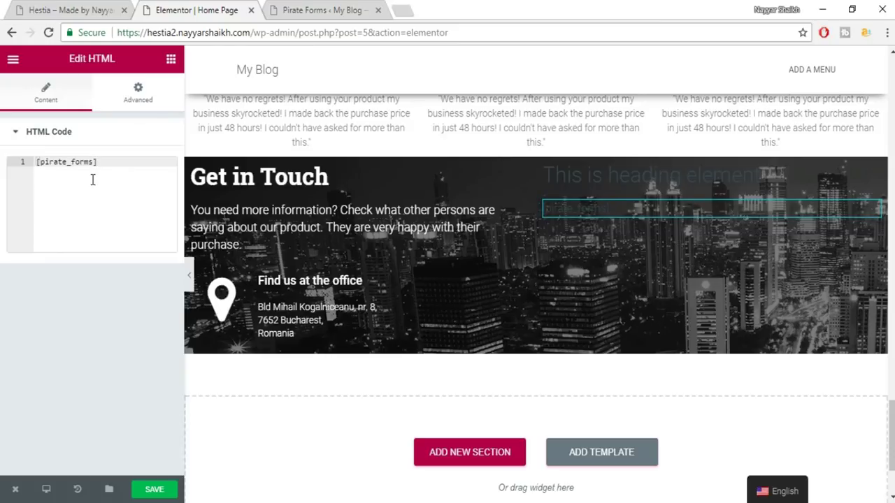
left_click(155, 491)
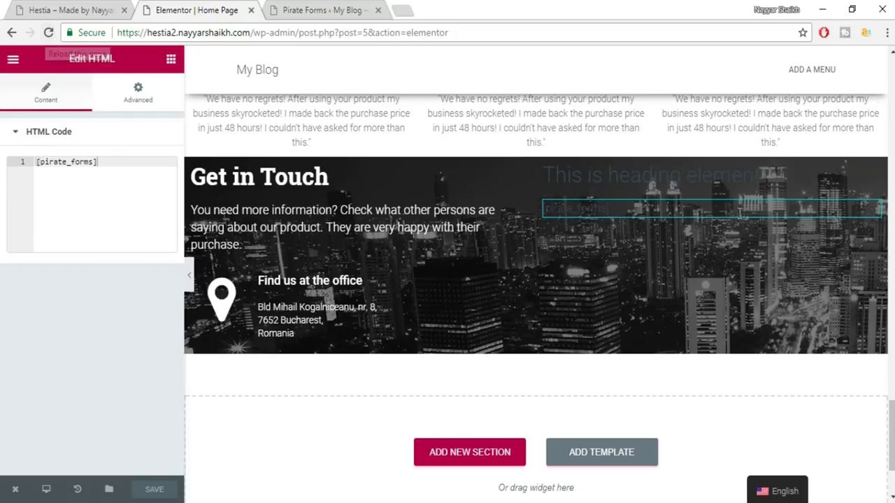
Reload the editor and scroll to Get in Touch to check the rendered form
left_click(48, 33)
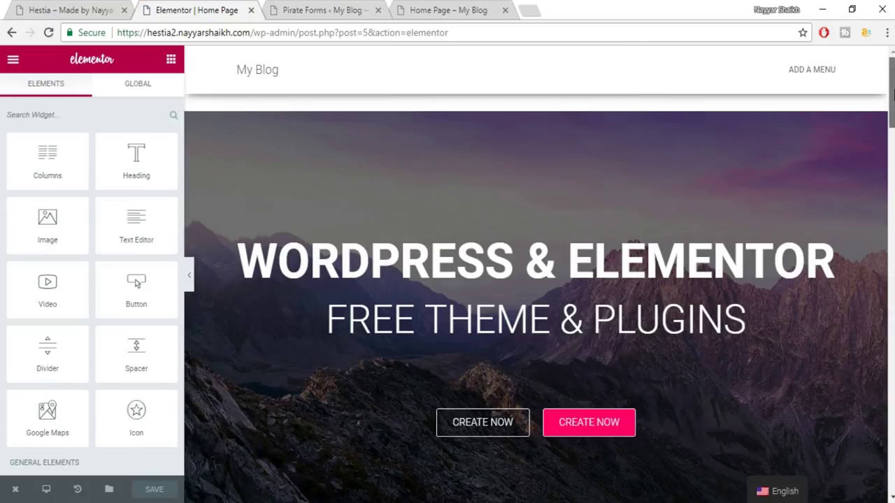
scroll(536, 299, "down", 20)
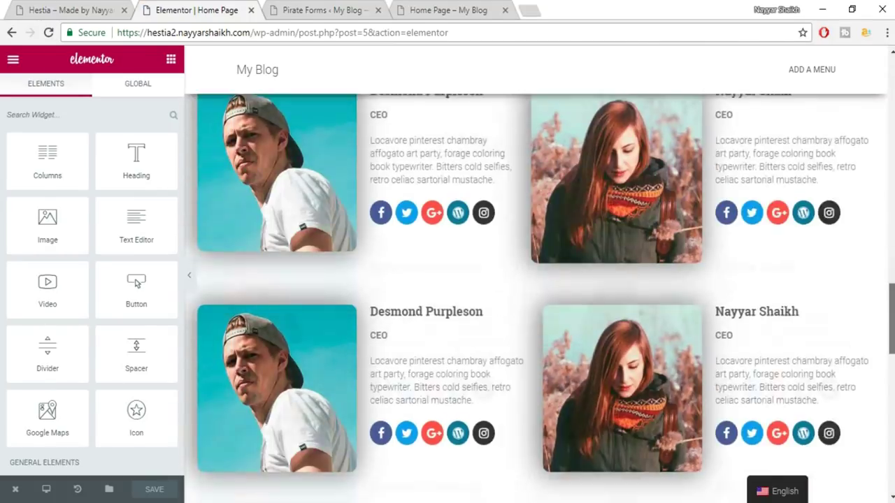
scroll(535, 299, "down", 10)
scroll(789, 420, "up", 5)
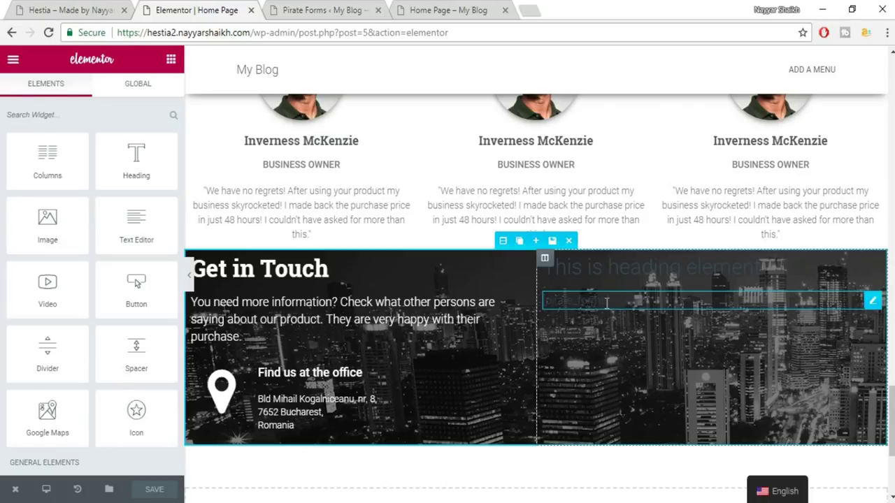
left_click(446, 8)
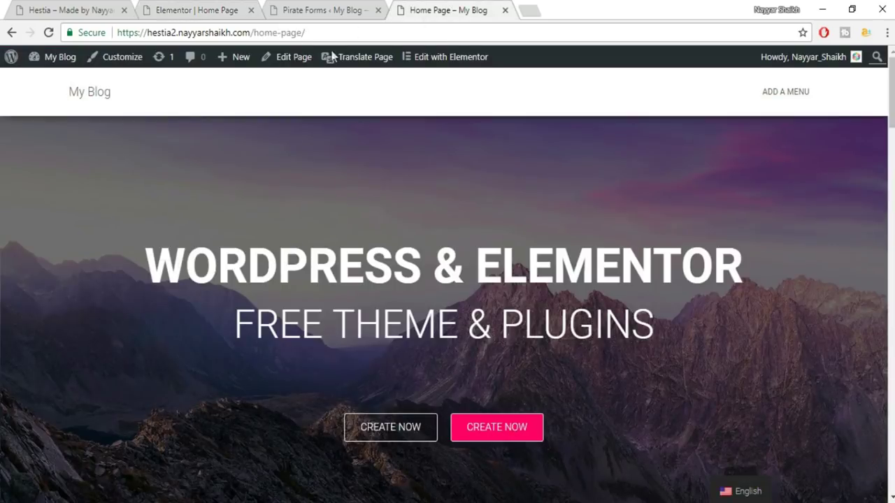
Reload the live home page and try the form's Name, Email, Subject and Message fields
left_click(49, 33)
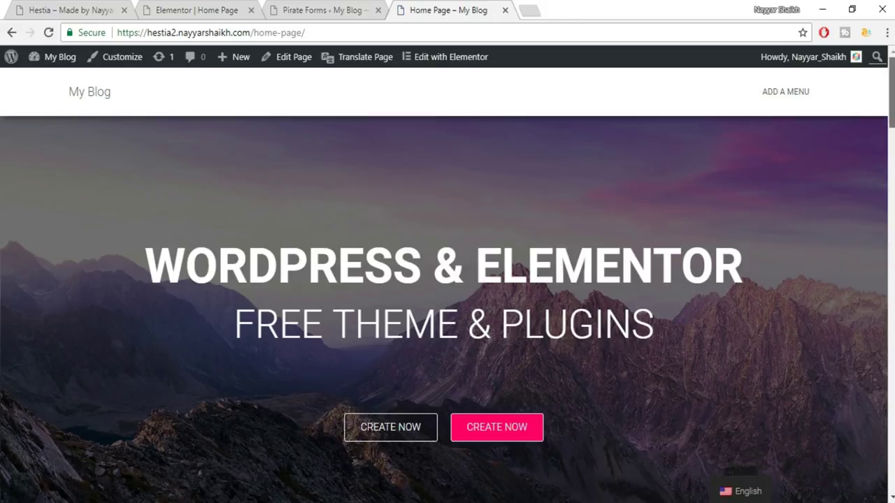
scroll(448, 307, "down", 20)
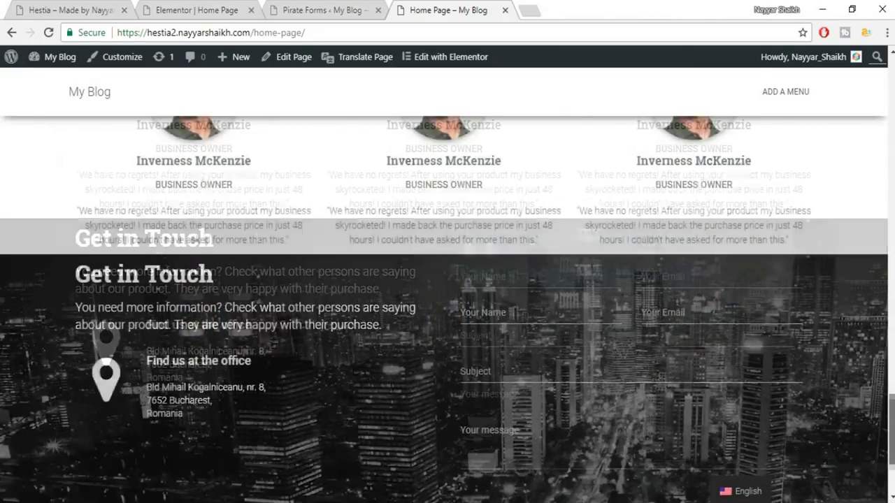
scroll(635, 376, "down", 2)
scroll(479, 190, "up", 1)
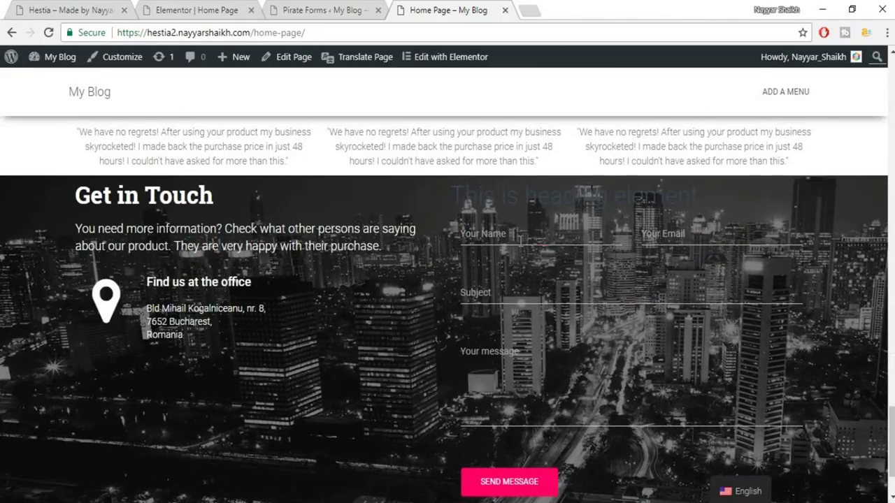
left_click(684, 239)
left_click(651, 292)
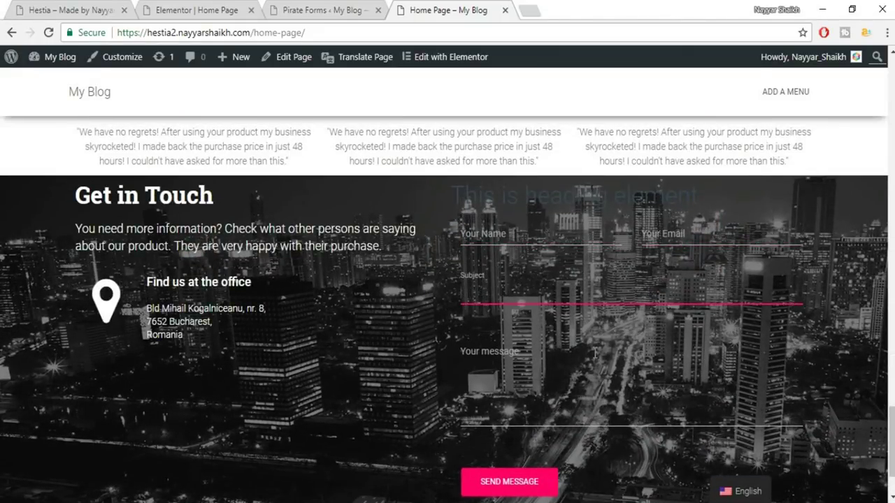
left_click(579, 384)
left_click(501, 230)
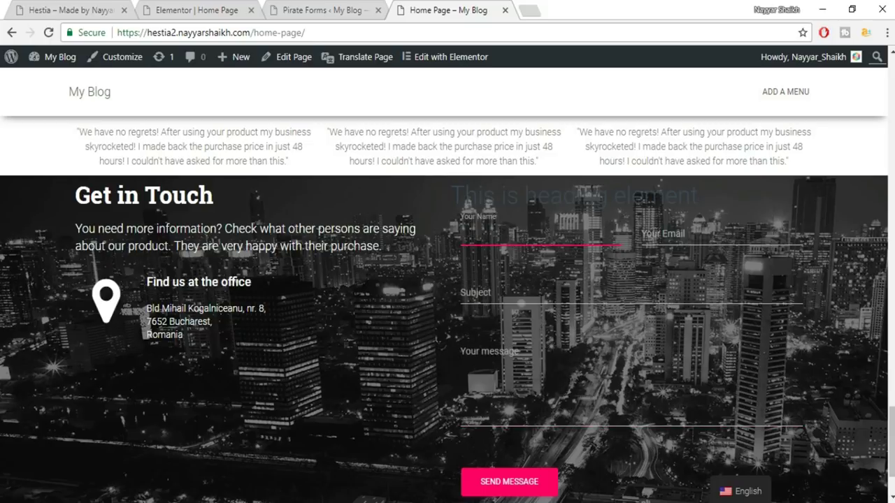
left_click(671, 234)
left_click(189, 8)
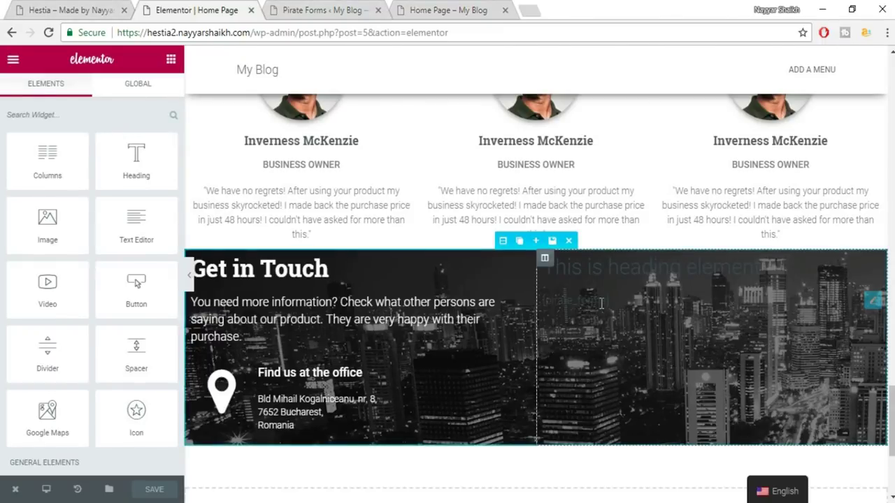
Delete the HTML widget holding the [pirate_forms] shortcode from the right column
left_click(602, 303)
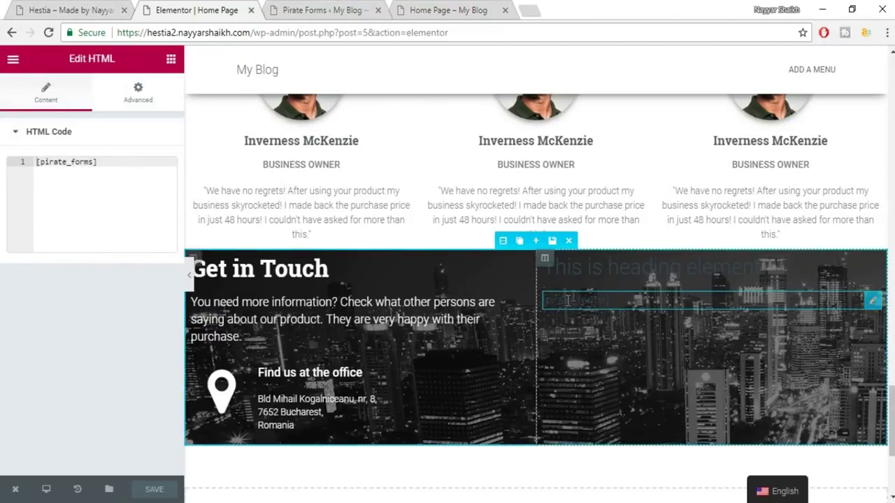
left_click_drag(104, 162, 23, 163)
key("ctrl+c")
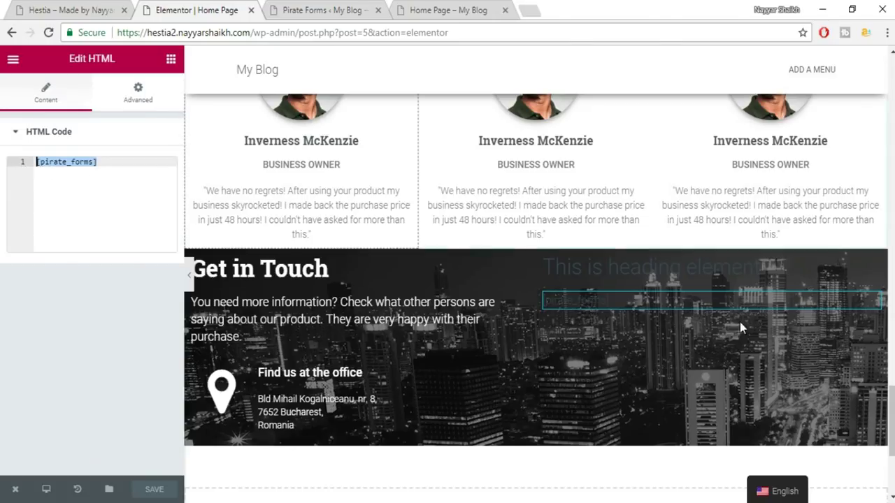
mouse_move(871, 296)
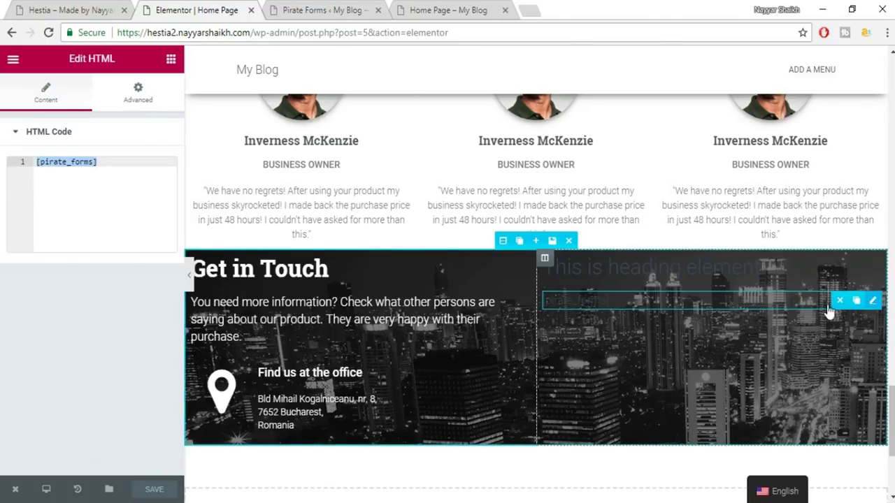
left_click(845, 300)
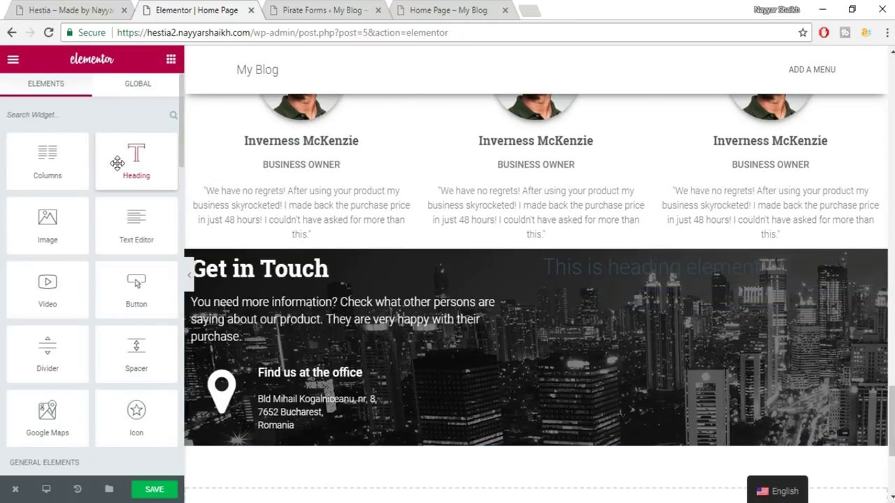
scroll(112, 206, "down", 1)
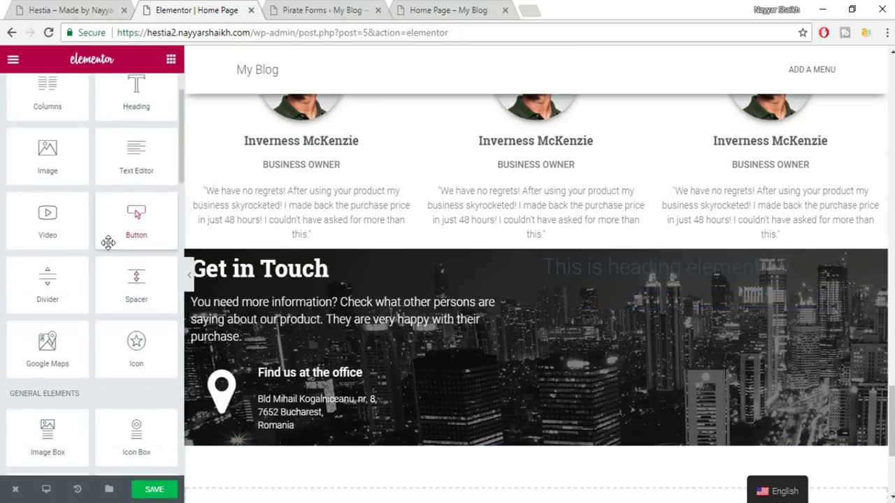
scroll(107, 244, "down", 3)
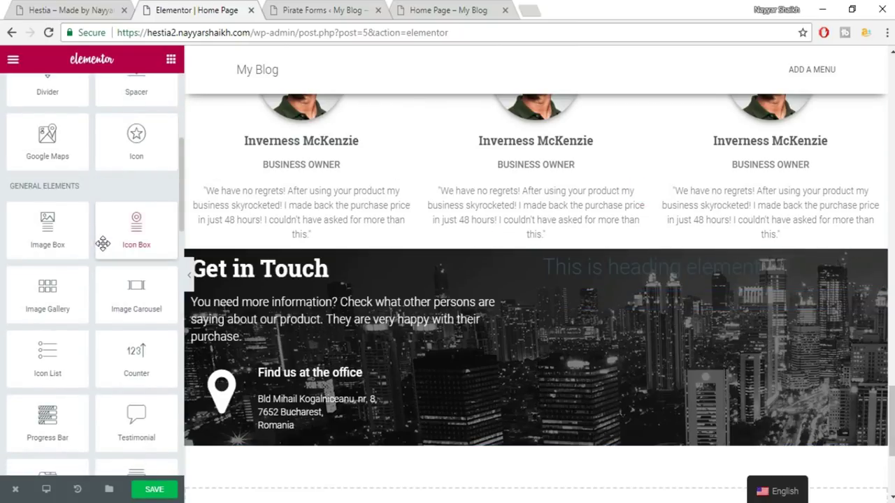
scroll(103, 243, "down", 3)
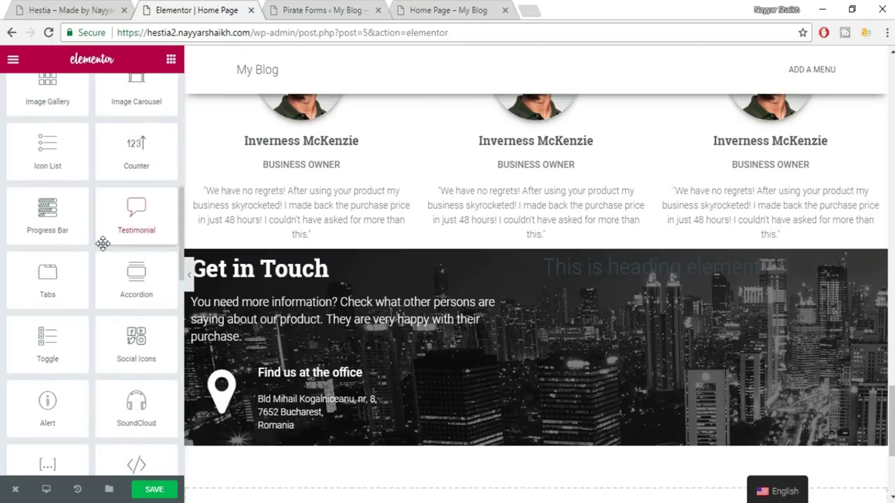
scroll(103, 243, "up", 7)
Add a Text Editor widget with the [pirate_forms] shortcode to the right column and save
left_click_drag(124, 226, 730, 280)
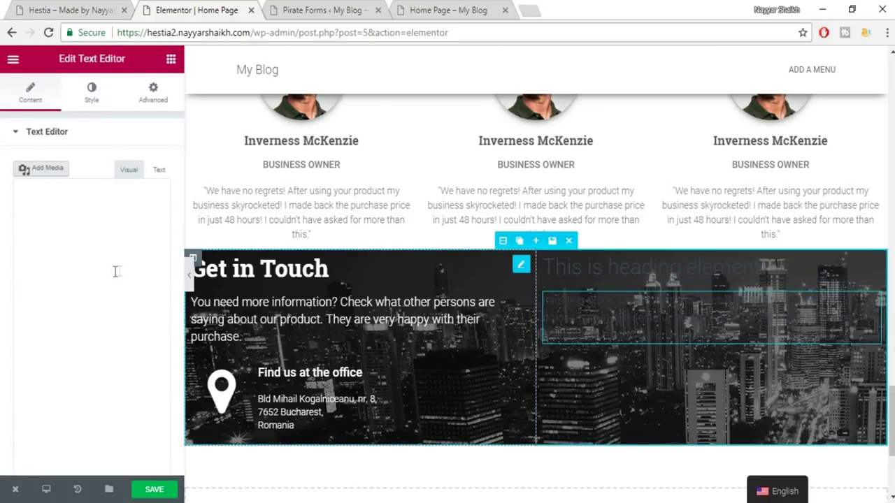
left_click(160, 171)
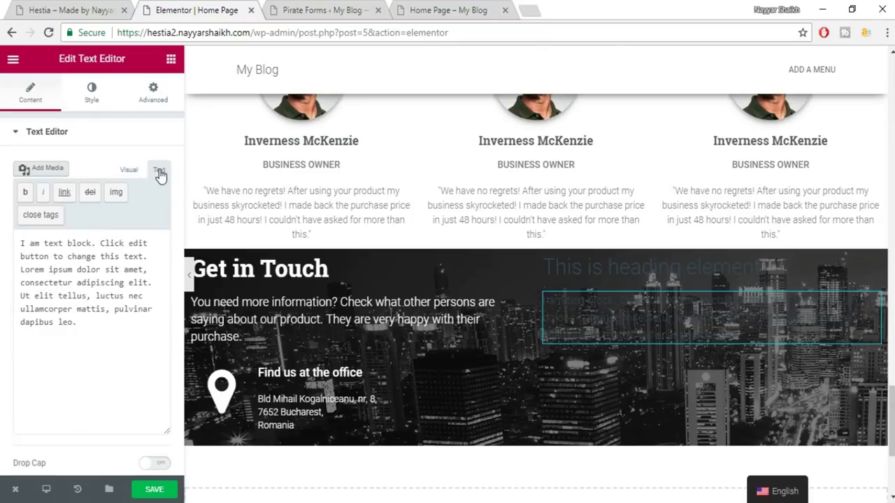
triple_click(112, 248)
key("ctrl+v")
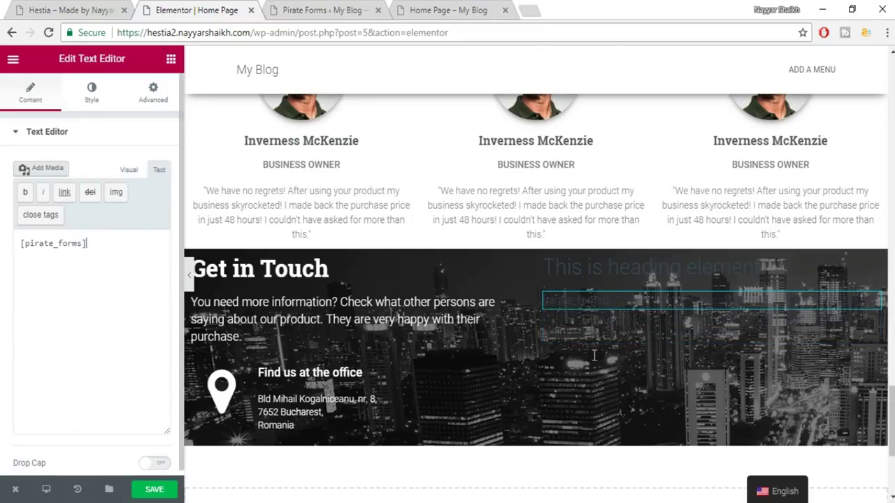
left_click(164, 491)
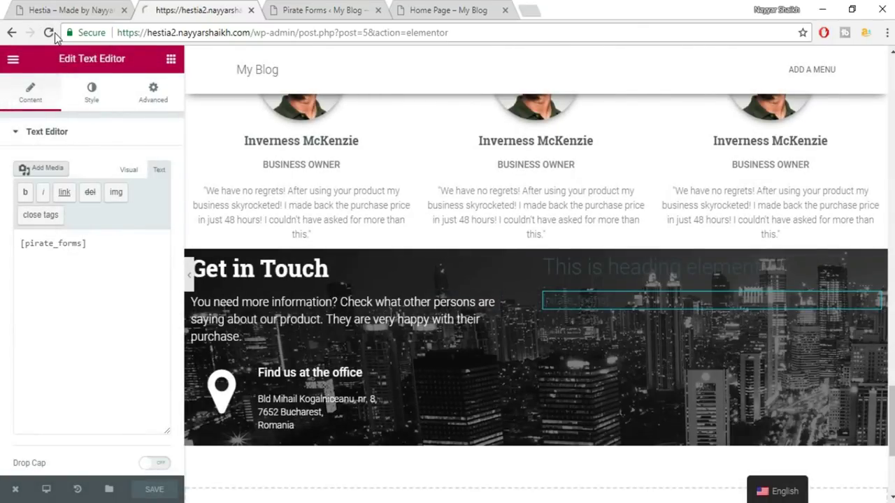
Reload the editor to render the form and select the placeholder heading in the form column
left_click(49, 32)
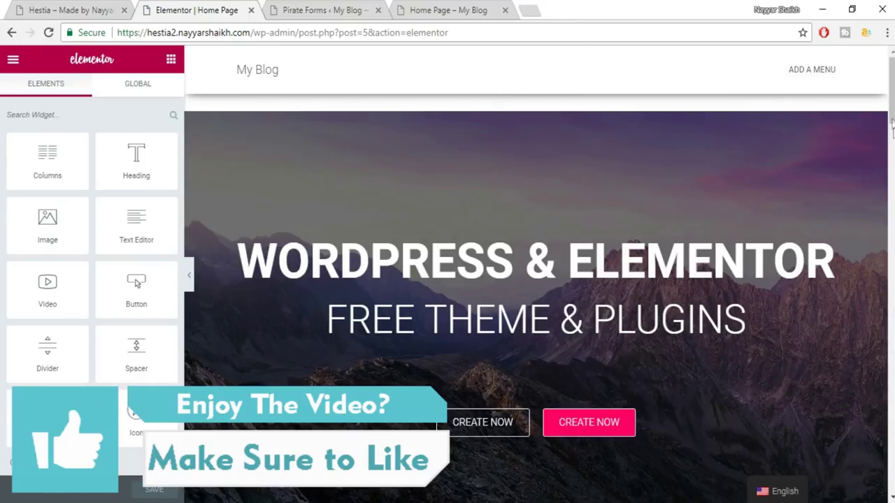
scroll(536, 279, "down", 20)
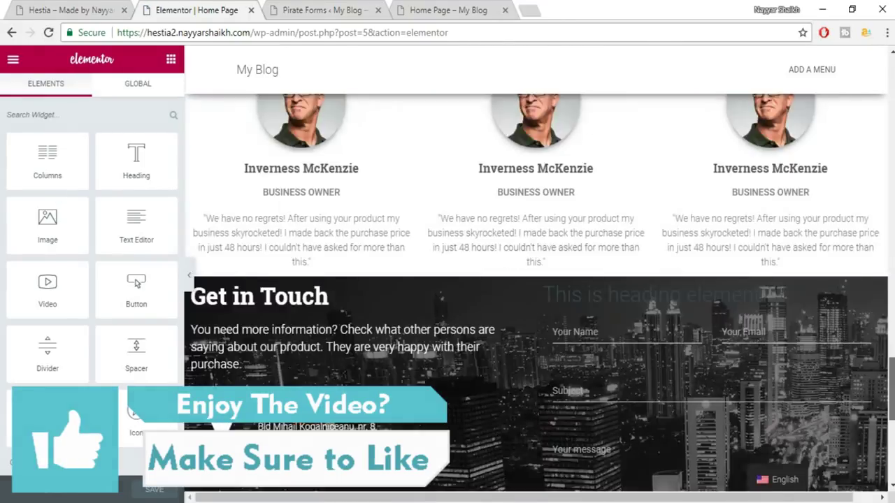
scroll(594, 236, "up", 4)
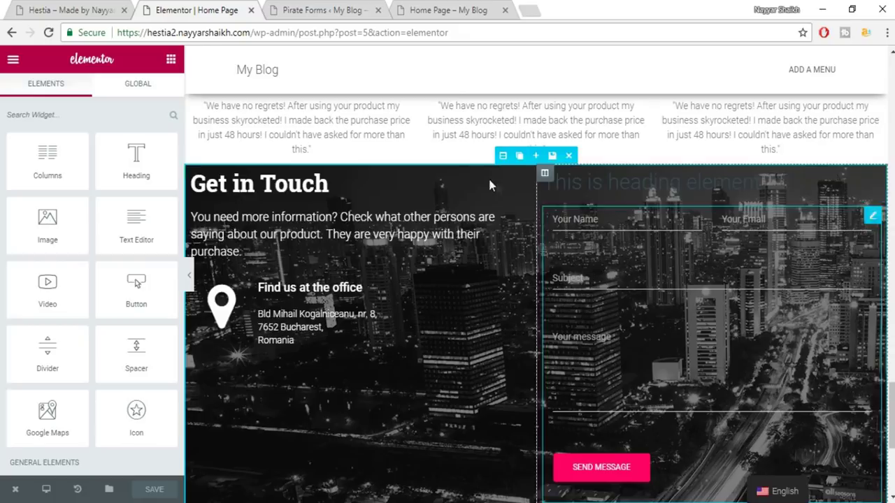
left_click(709, 185)
left_click(112, 10)
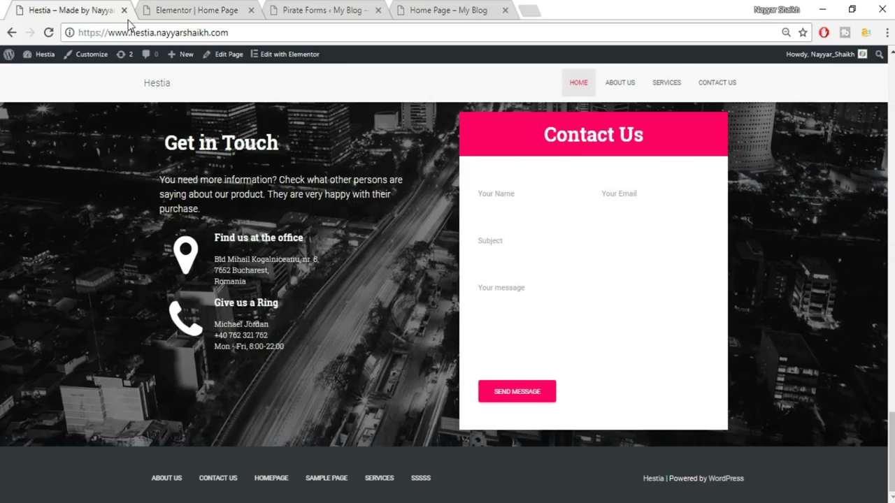
Change the heading text to CONTACT US and centre it
left_click(185, 8)
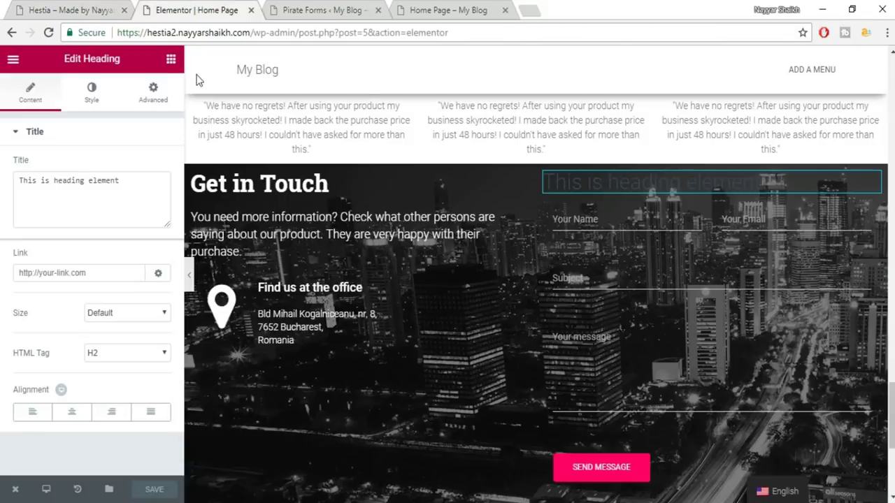
triple_click(77, 186)
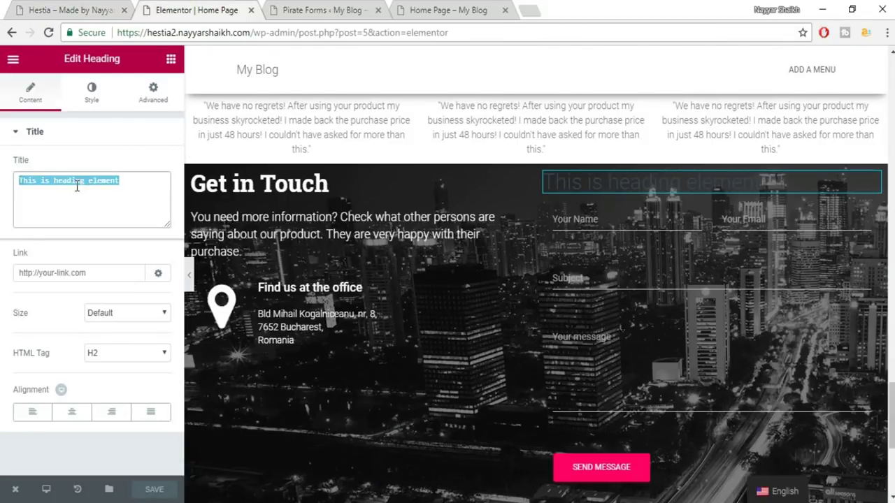
type("CONTACT US")
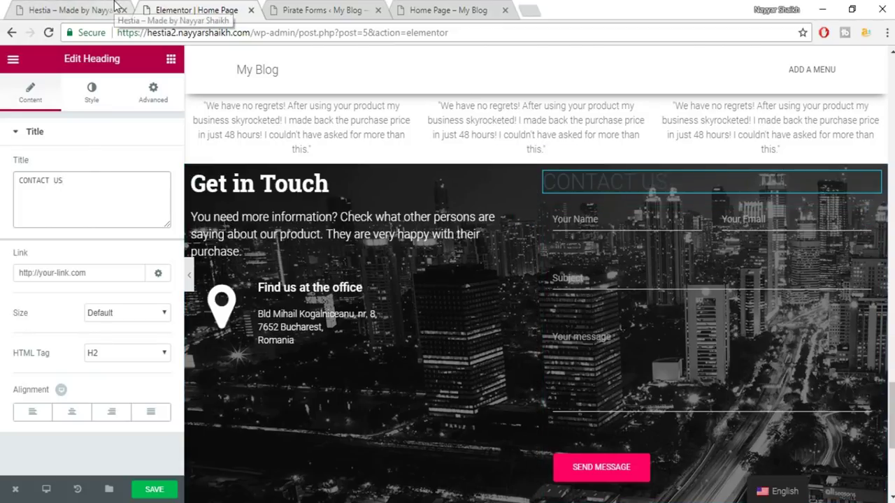
left_click(71, 416)
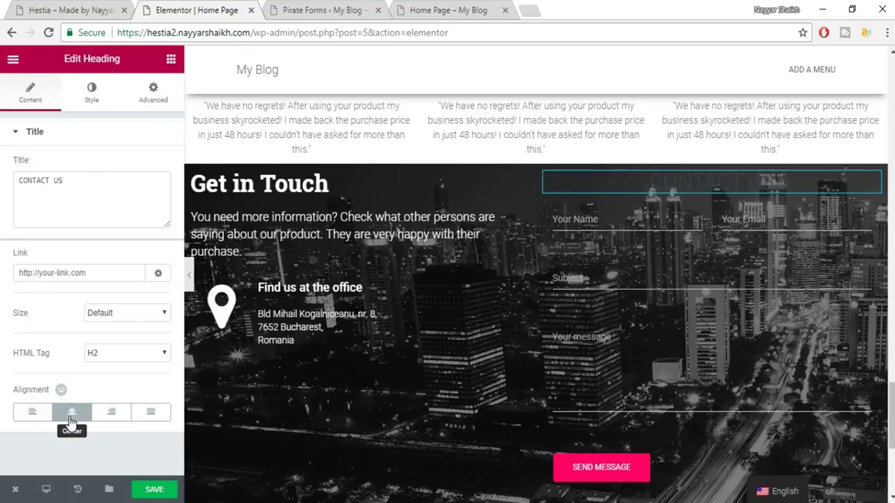
Set the heading text colour to white
left_click(93, 91)
left_click(145, 167)
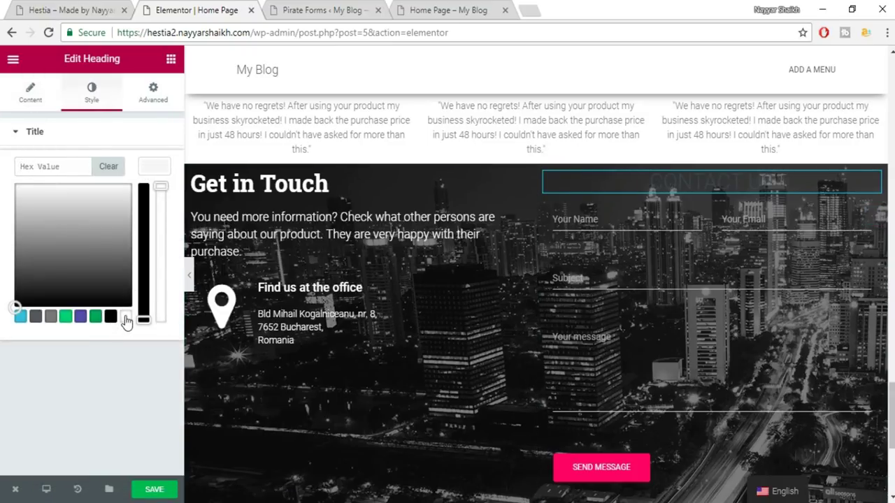
left_click(126, 318)
left_click(147, 171)
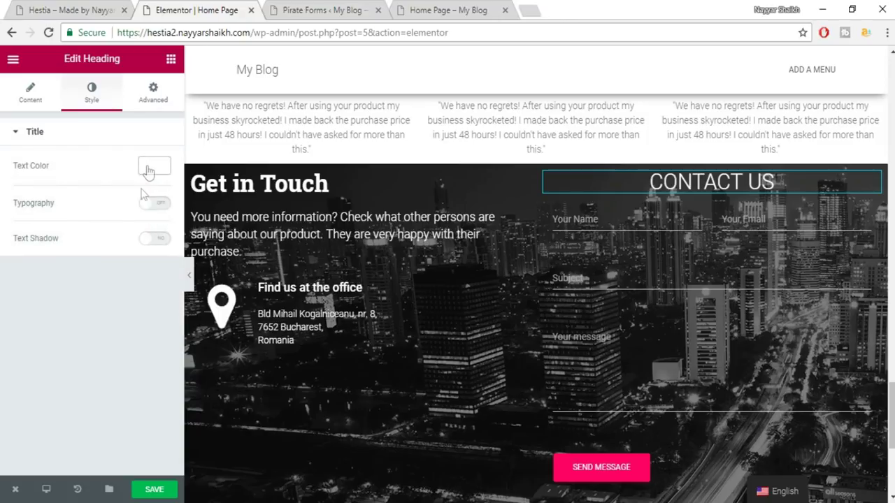
Set the heading typography to 35 px Roboto Slab, weight 600
left_click(155, 204)
left_click(146, 259)
type("35")
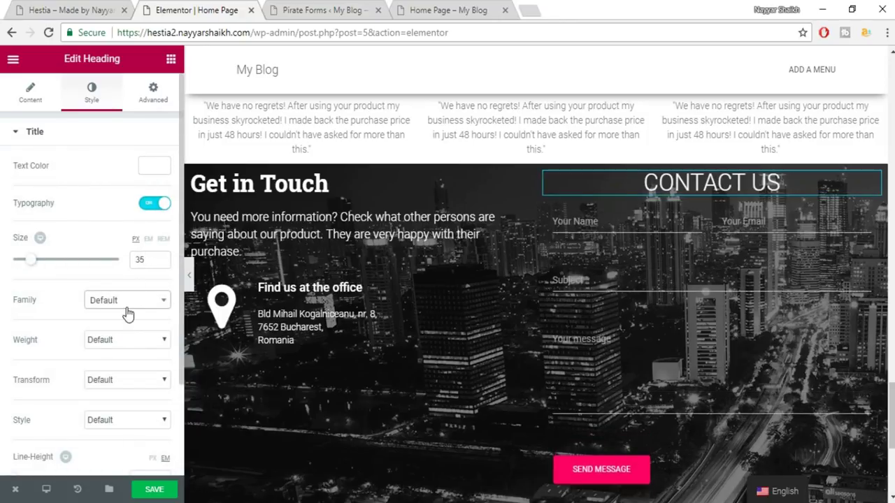
left_click(128, 308)
type("ROBOT")
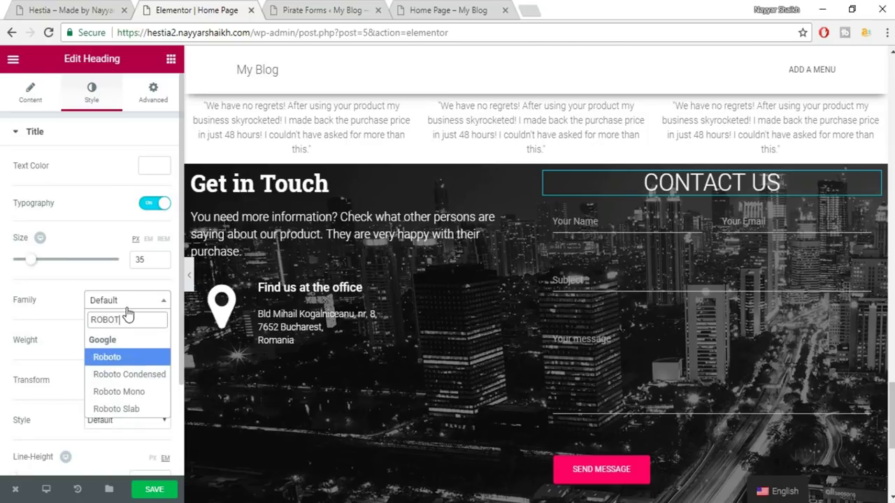
key("Down")
key("Down")
key("Down")
key("Return")
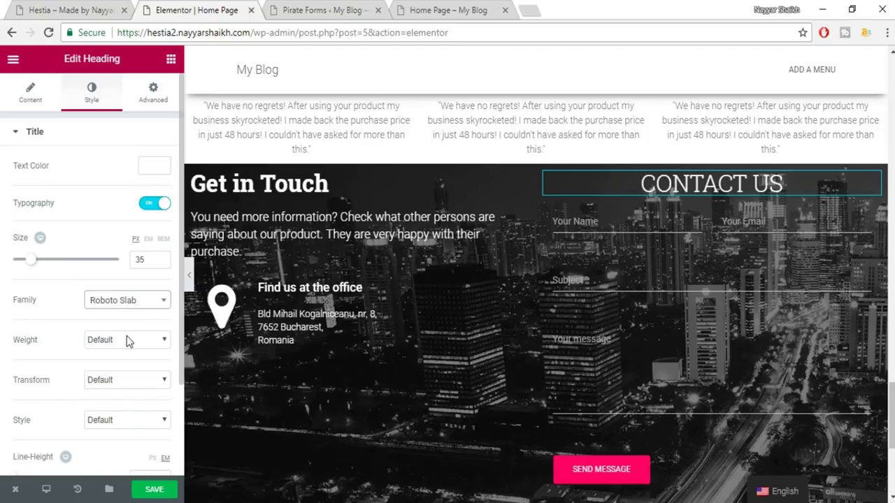
left_click(130, 340)
left_click(120, 409)
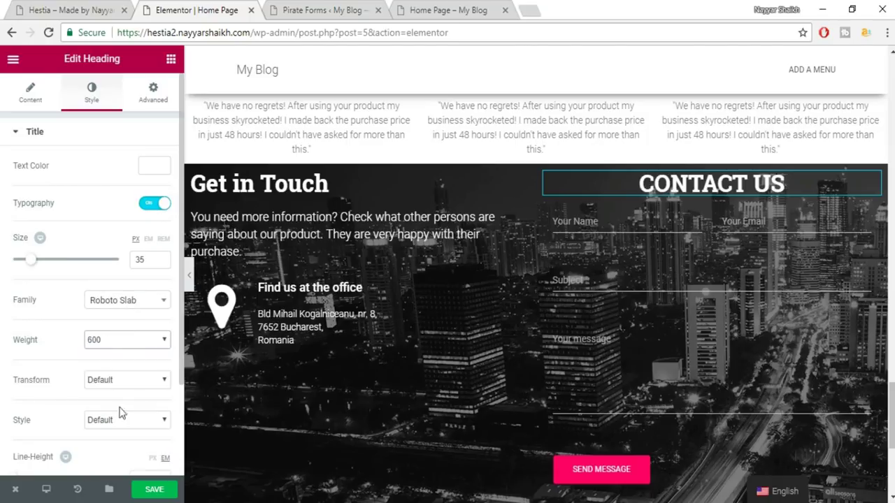
Compare with the live site and copy the pink colour #e91e63 from the notes
key("ctrl+Page_Up")
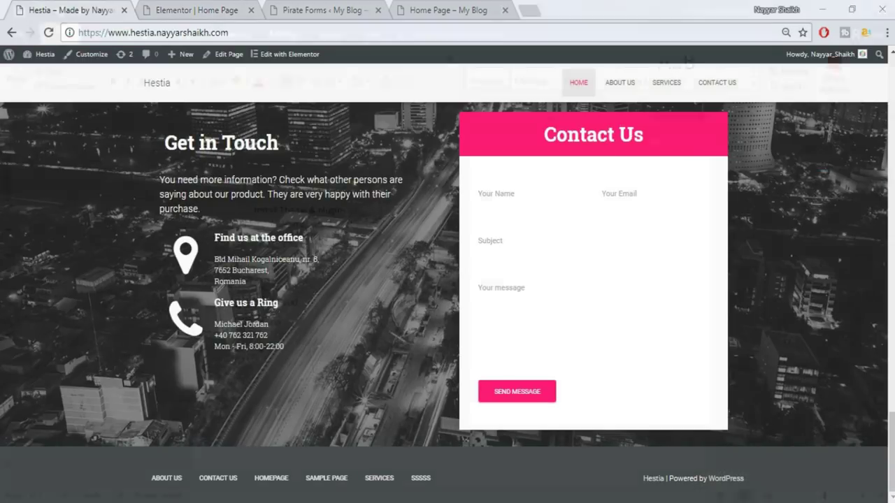
key("alt+Tab")
key("alt+Tab")
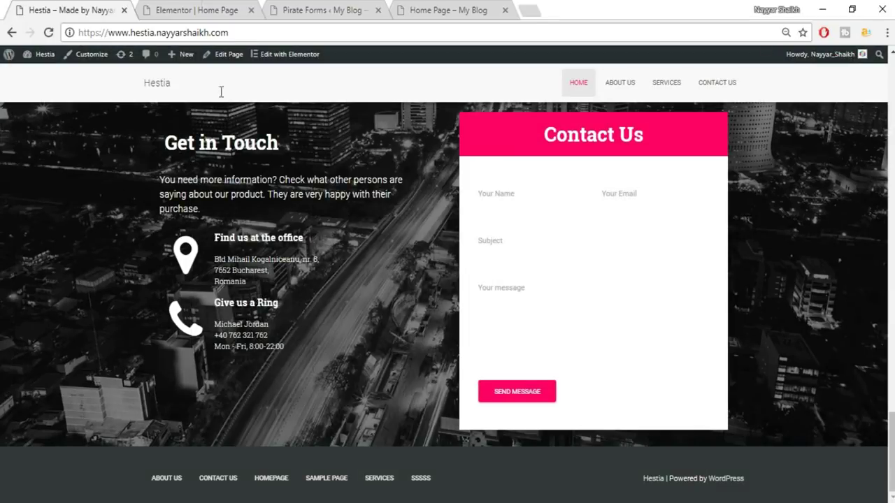
left_click(202, 7)
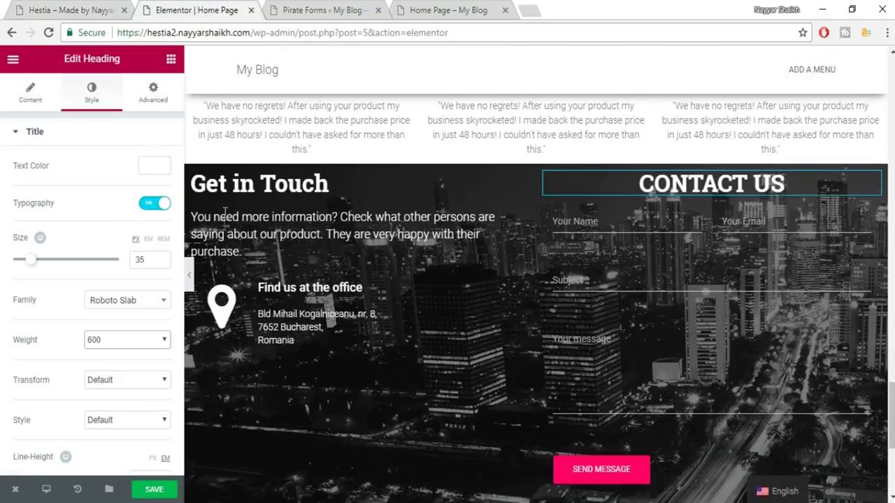
Give the CONTACT US heading a Classic background with colour #e91e63
left_click(144, 103)
left_click(92, 93)
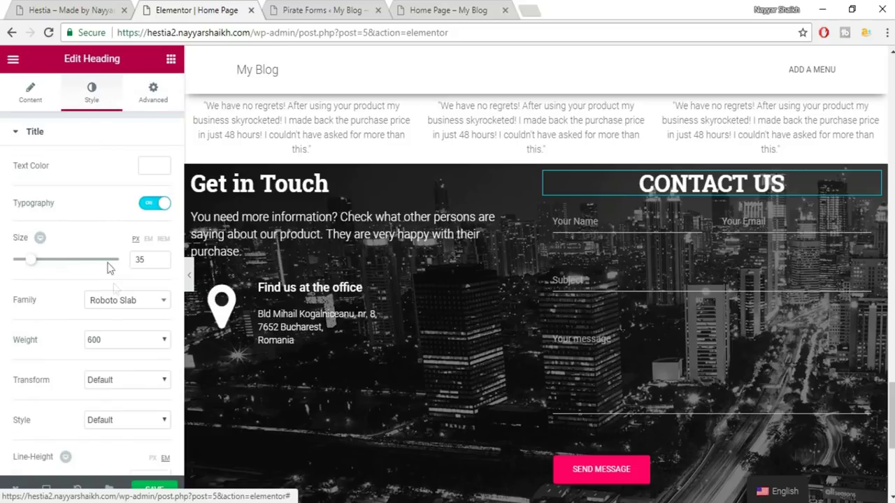
scroll(114, 286, "down", 3)
scroll(121, 342, "up", 2)
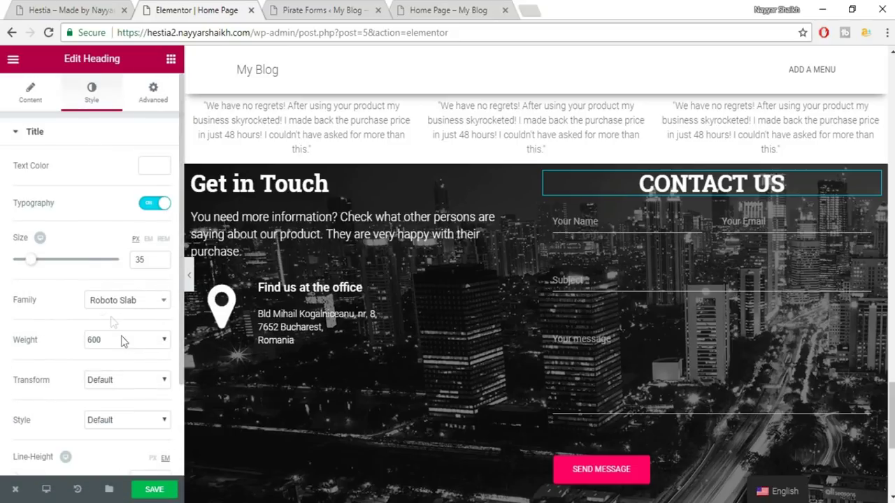
left_click(150, 96)
scroll(124, 210, "down", 3)
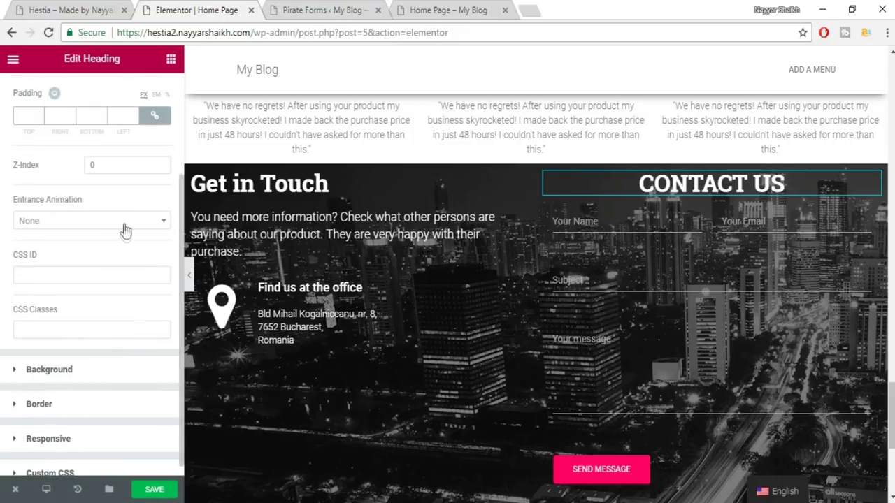
left_click(61, 360)
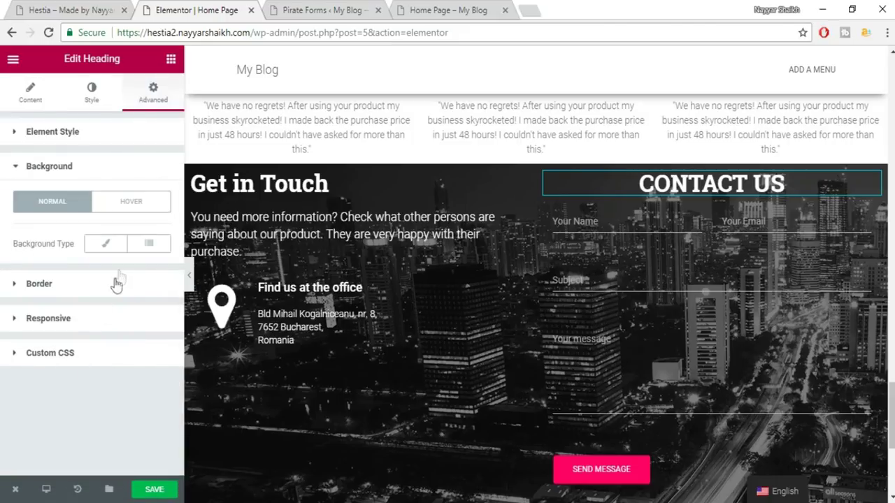
left_click(101, 246)
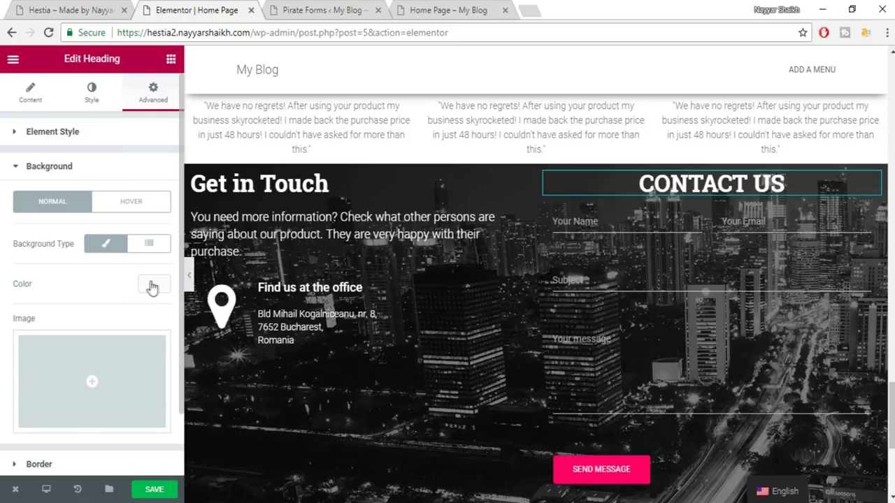
left_click(150, 287)
left_click(75, 293)
type("#e91e63")
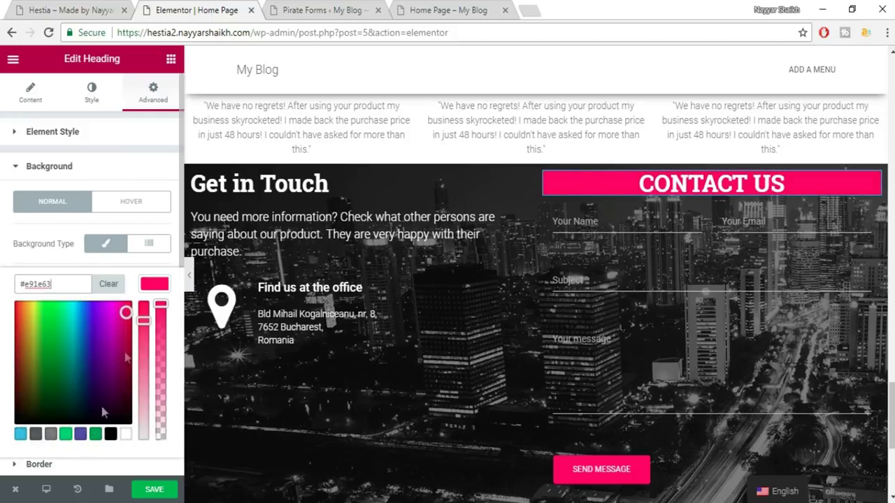
Confirm the pink background on the heading and save the page
left_click(105, 248)
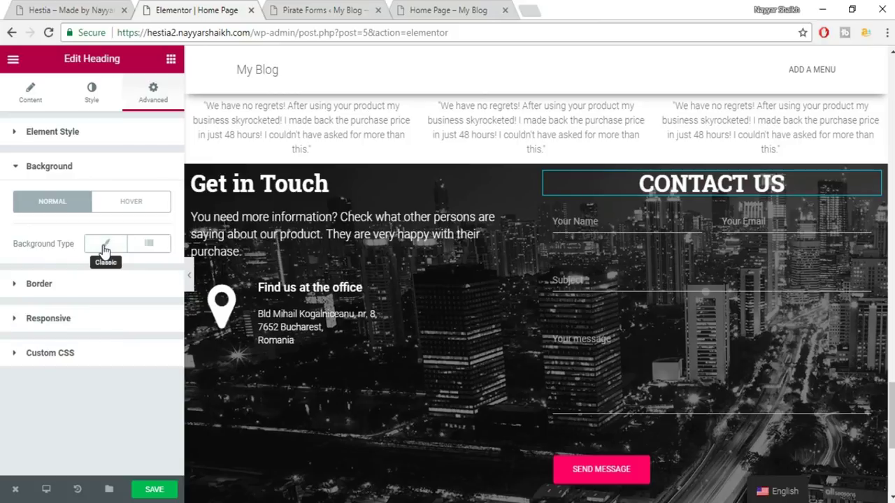
left_click(103, 250)
left_click(166, 489)
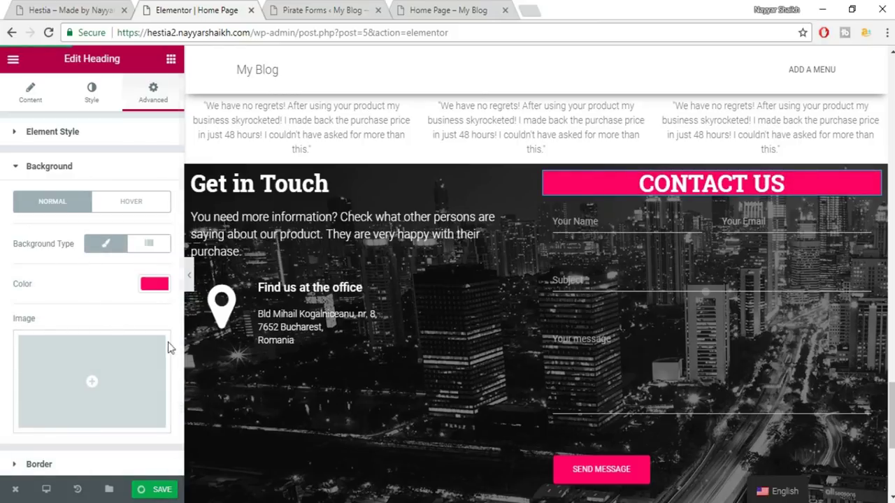
Check the background colour and compare with the live site's Contact Us section
left_click(154, 284)
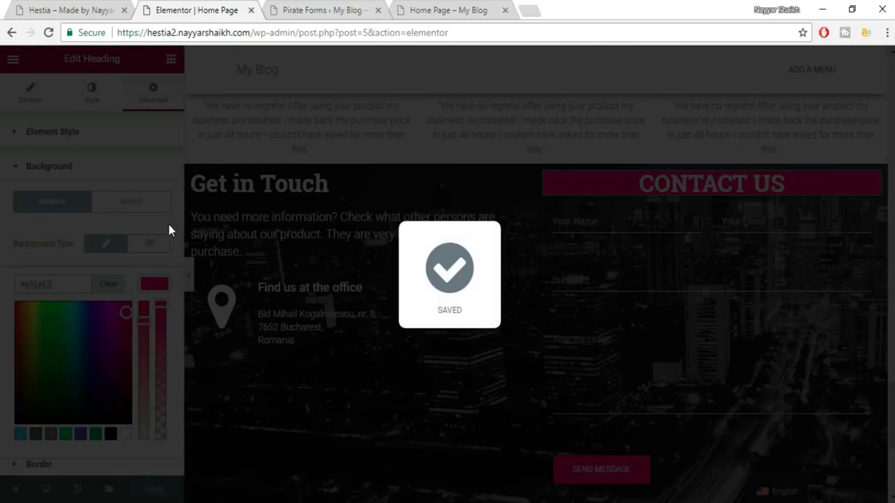
left_click(167, 217)
scroll(162, 316, "down", 1)
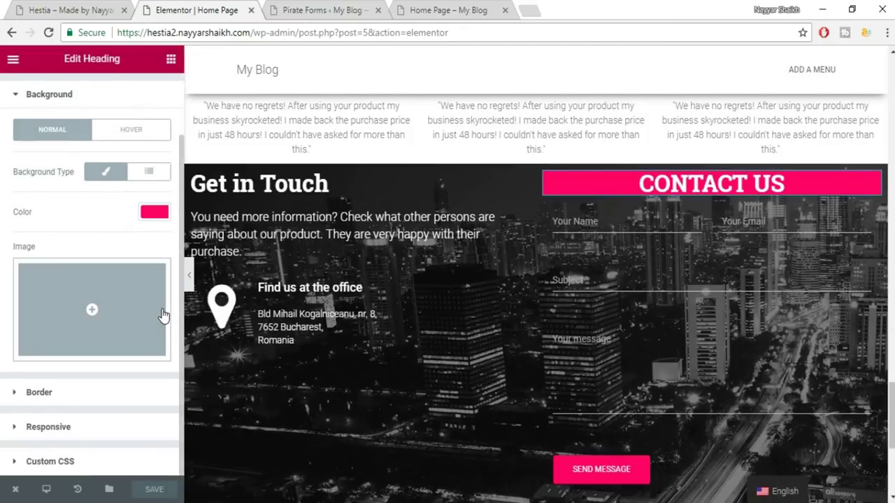
scroll(720, 230, "up", 4)
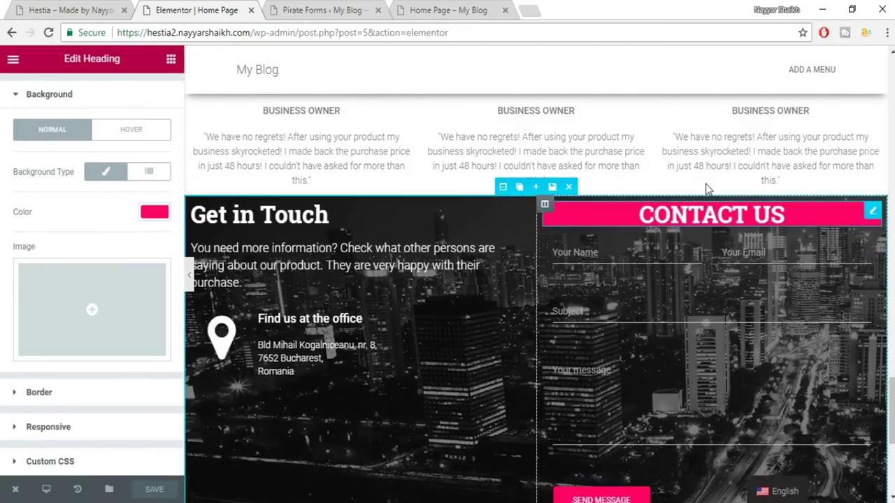
scroll(721, 231, "down", 4)
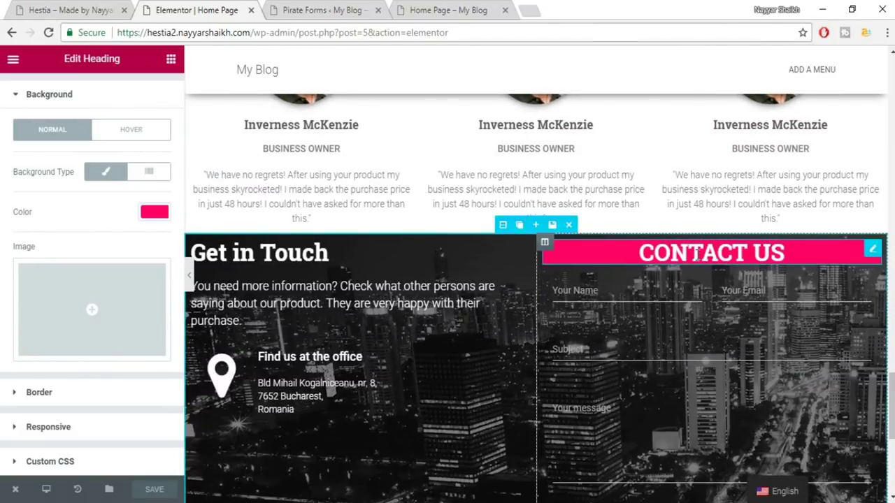
key("ctrl+1")
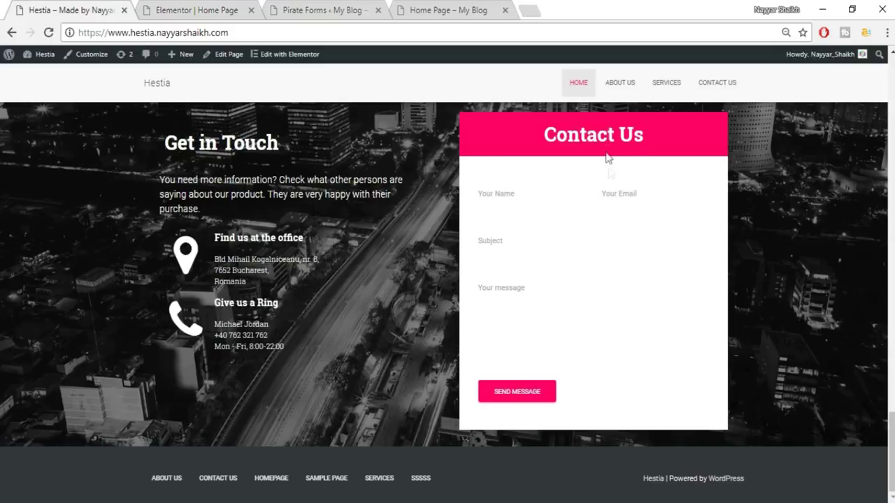
left_click(161, 8)
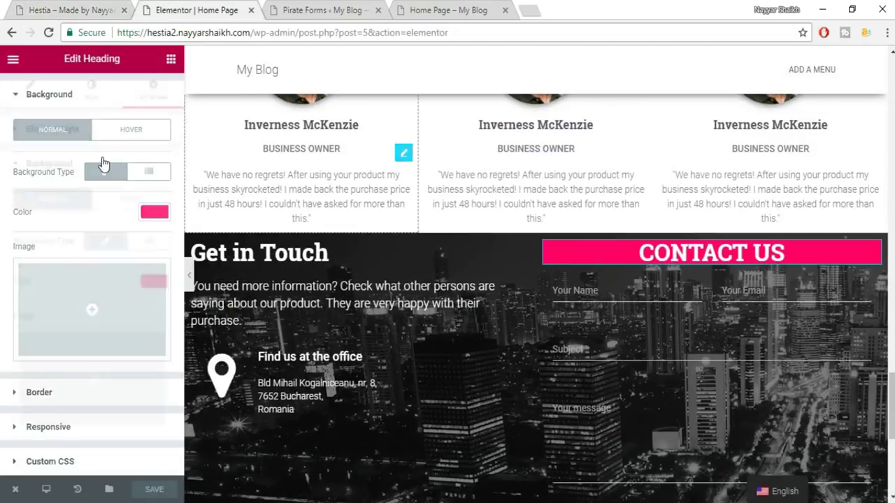
Unlink the heading padding and set Top 20, Right 0, Bottom 20, Left 0
scroll(105, 161, "up", 2)
left_click(77, 137)
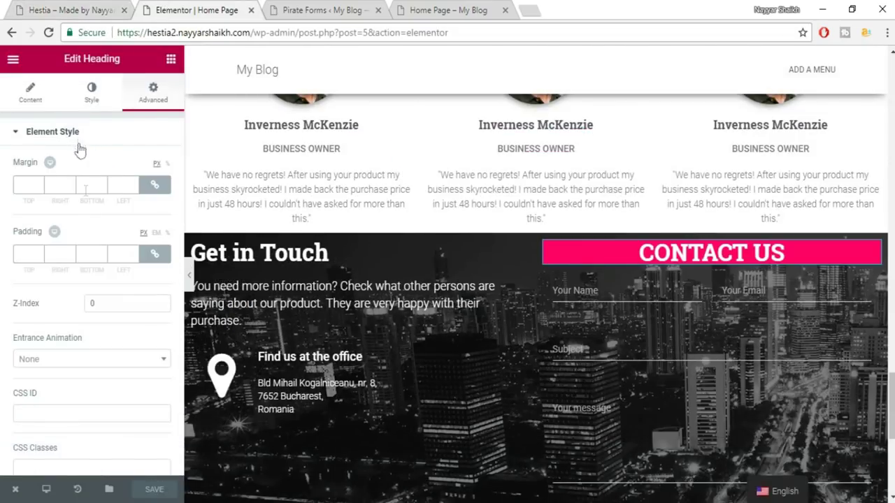
left_click(154, 253)
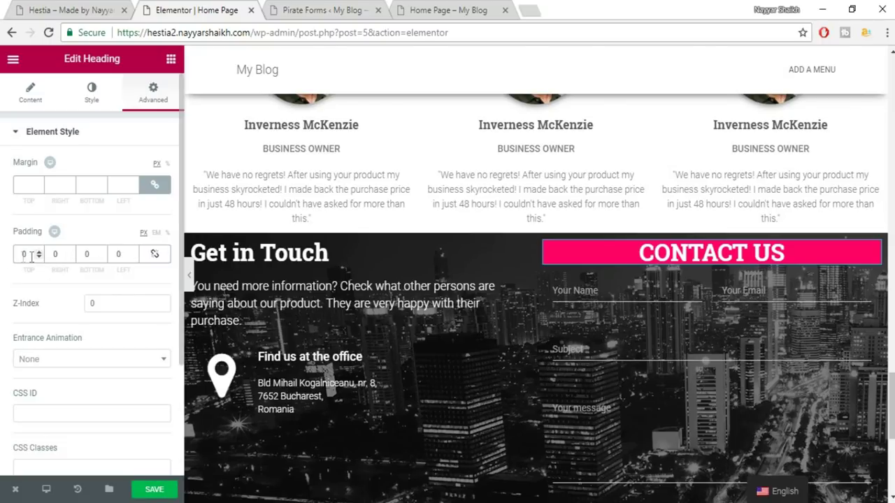
type("10")
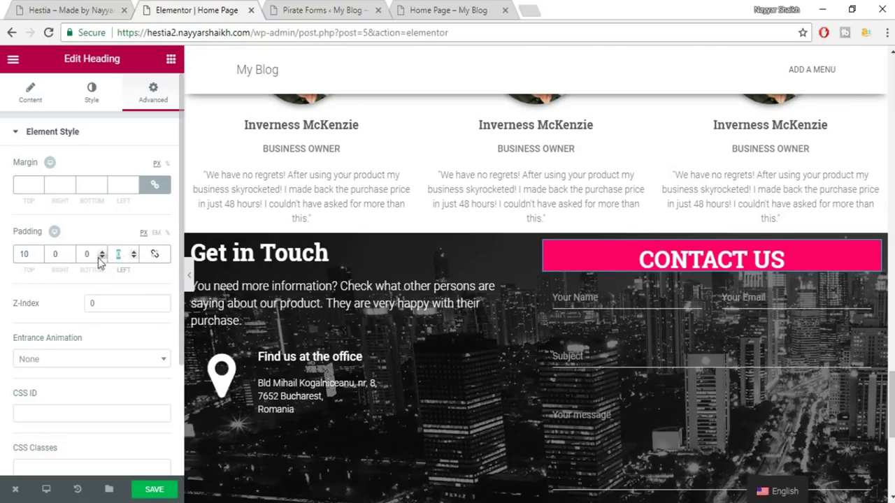
left_click(89, 253)
type("10")
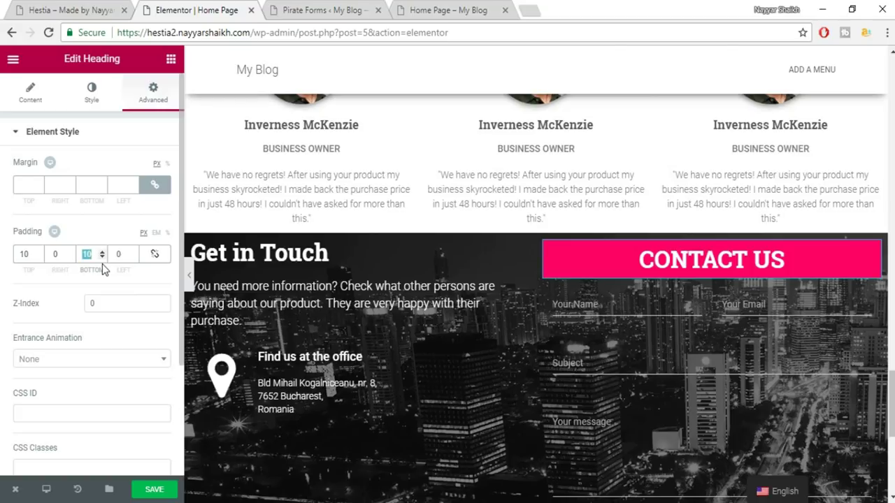
type("20")
left_click(28, 259)
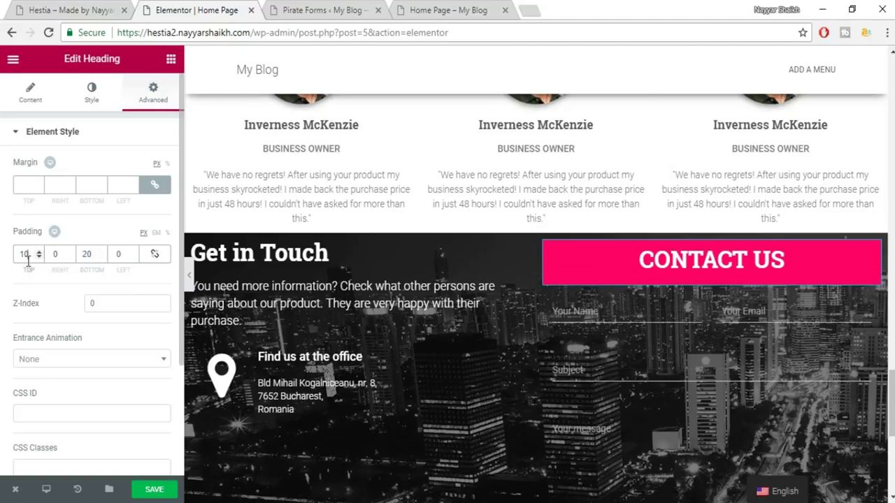
type("20")
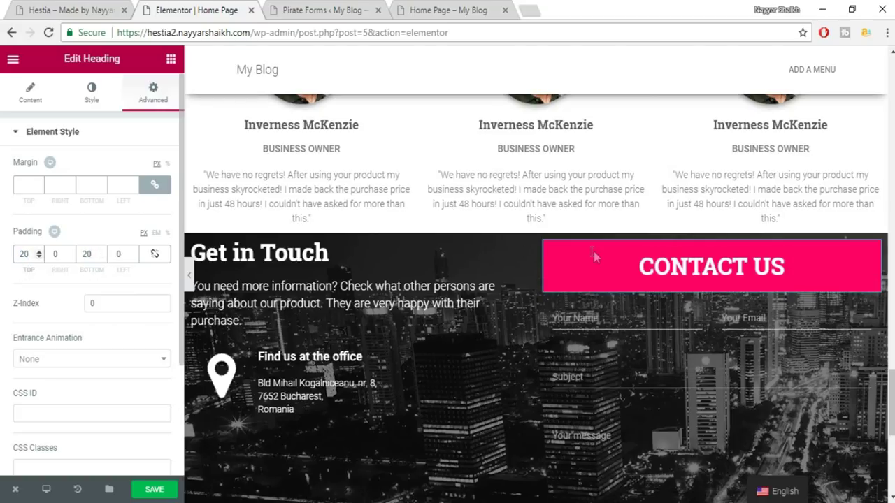
Compare with the reference site's form, then select the contact form widget
left_click(751, 340)
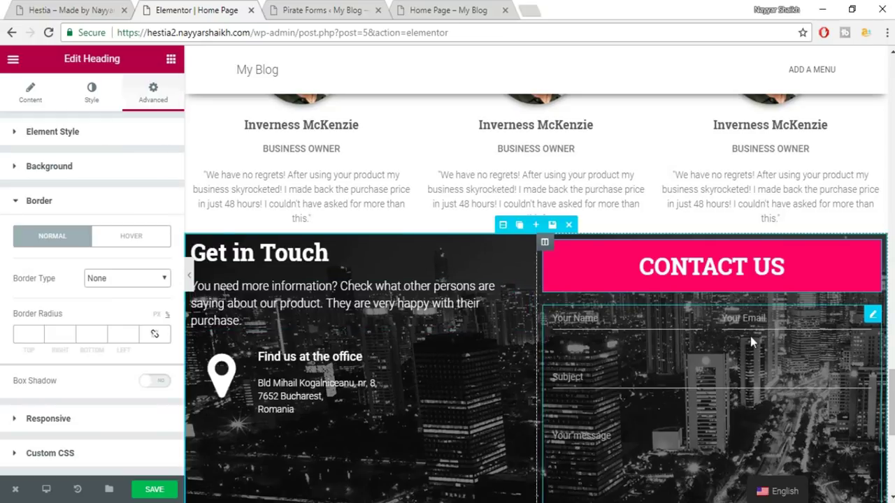
scroll(752, 336, "down", 1)
key("ctrl+Page_Up")
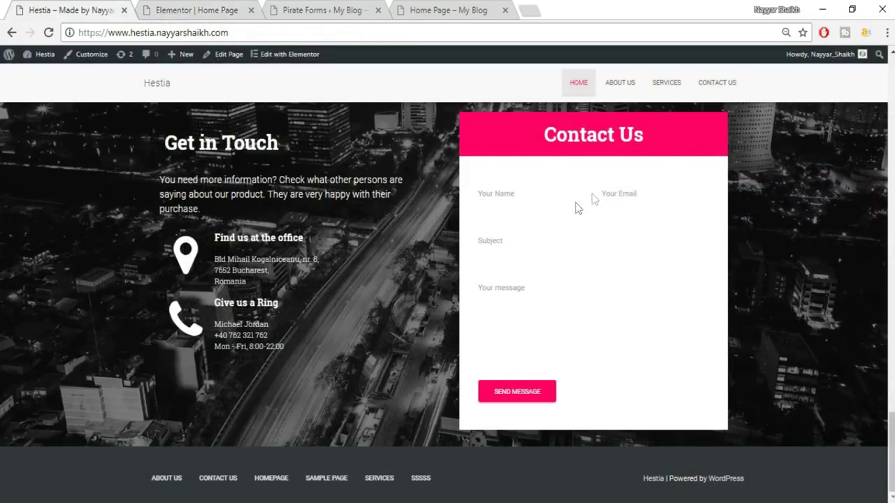
left_click(502, 193)
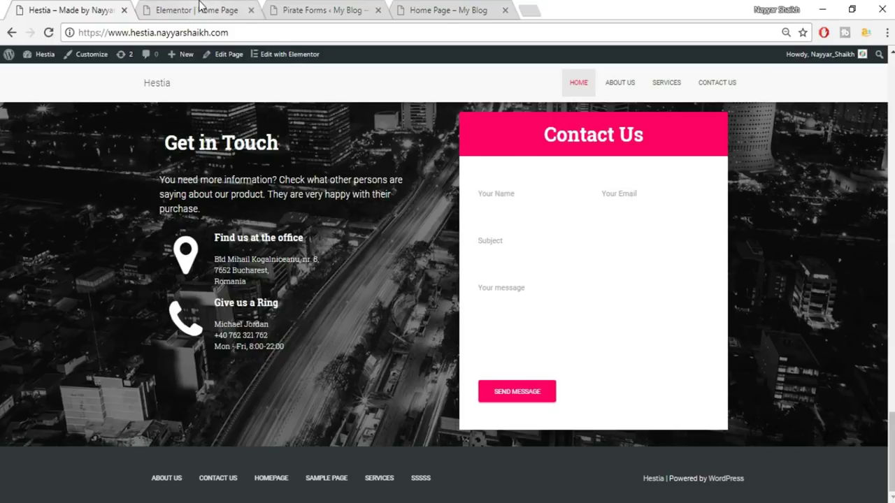
left_click(200, 8)
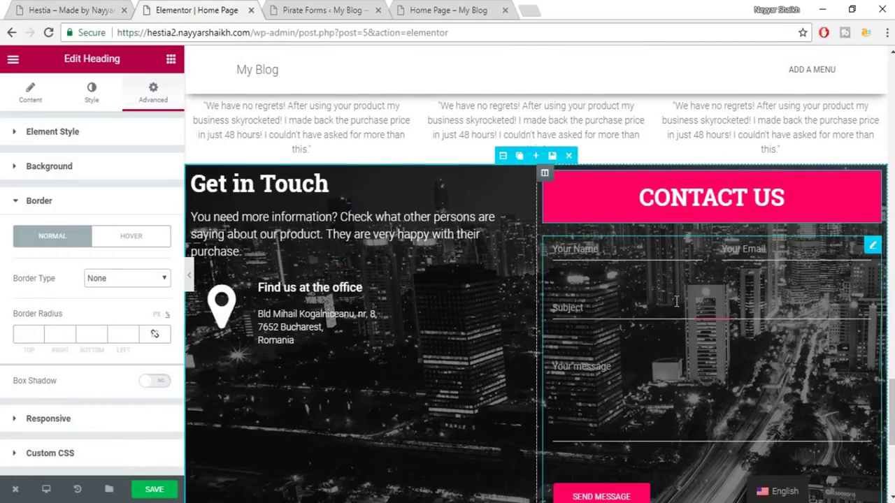
left_click(677, 301)
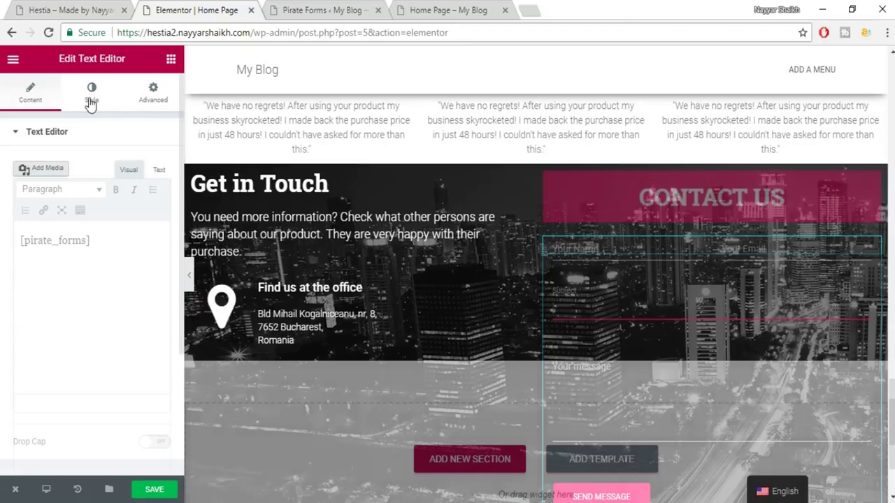
Inspect the form widget's style settings and its plain-text shortcode
left_click(91, 92)
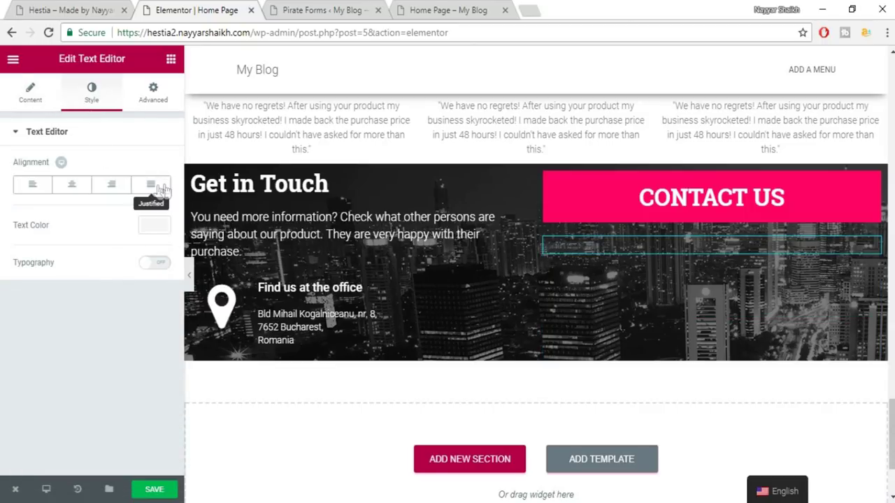
left_click(27, 94)
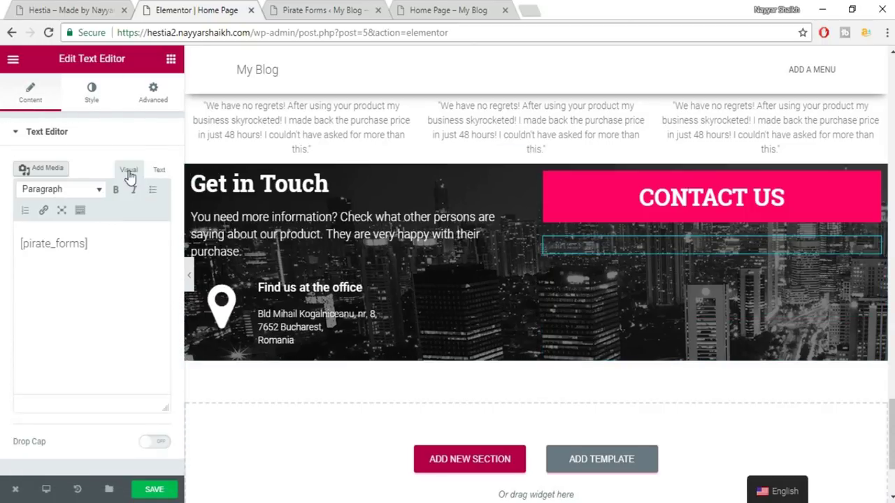
left_click(160, 171)
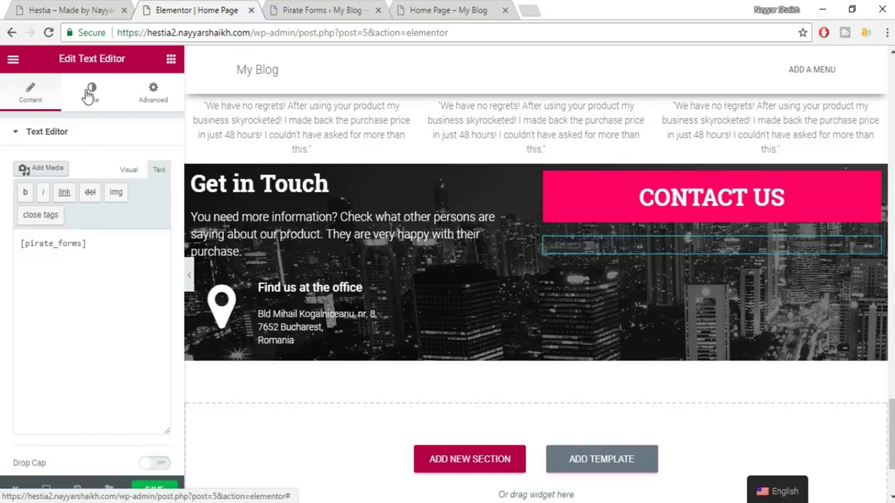
left_click(92, 93)
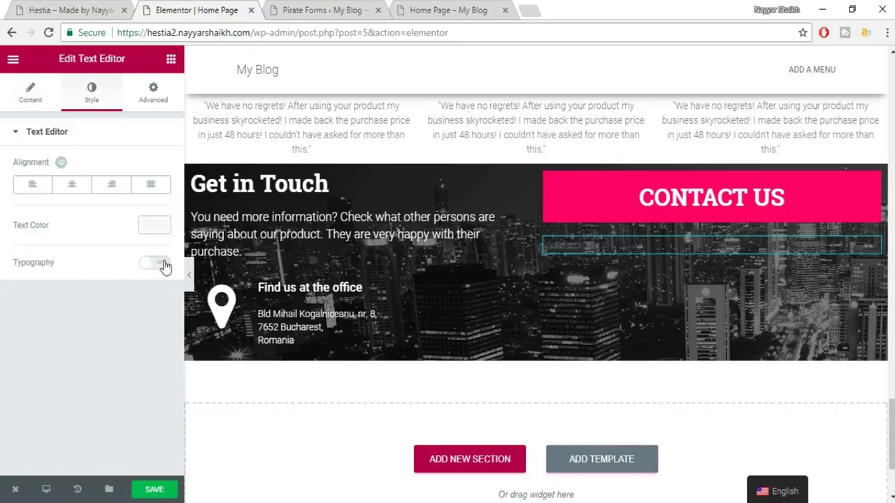
Give the form widget a Classic white (#ffffff) background
left_click(159, 104)
scroll(89, 302, "down", 2)
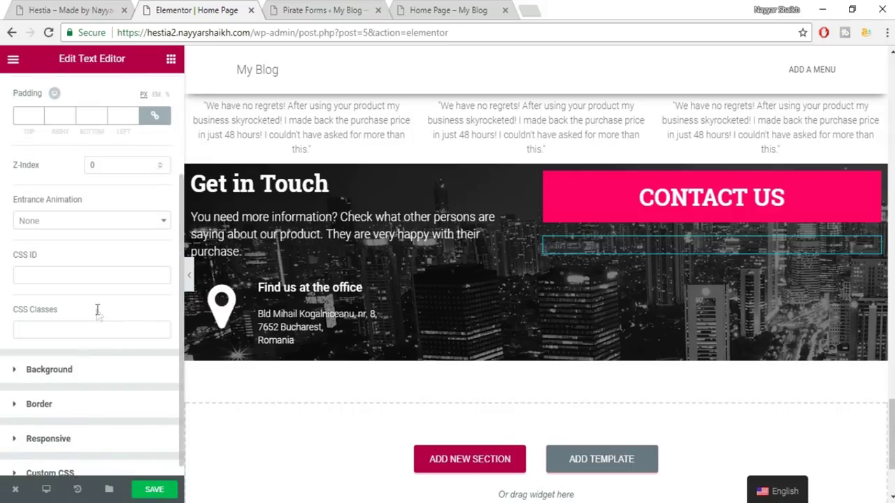
left_click(96, 360)
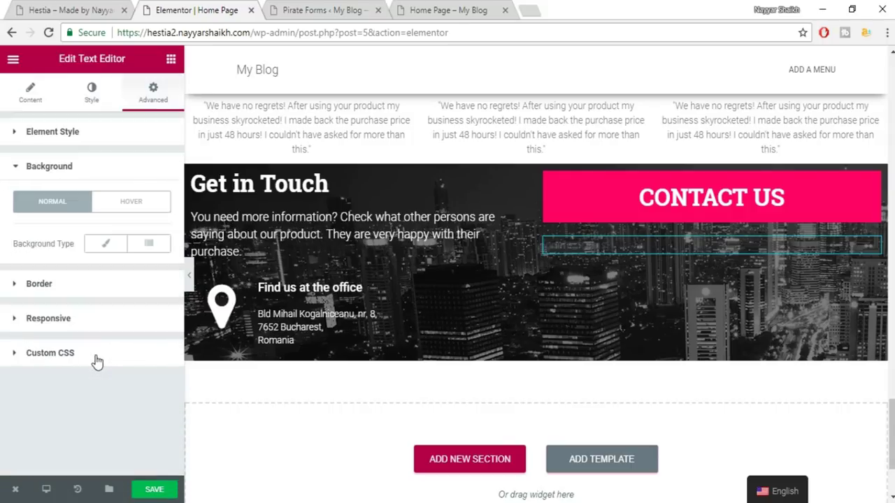
left_click(100, 250)
left_click(155, 285)
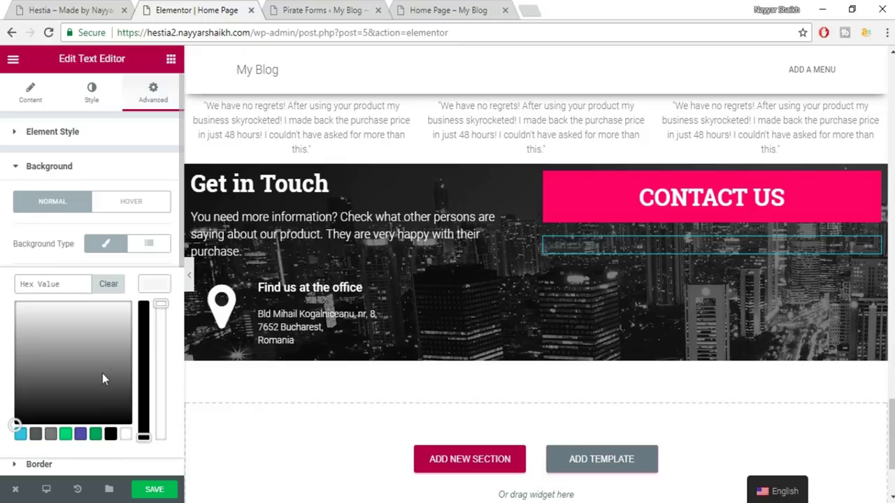
left_click(124, 435)
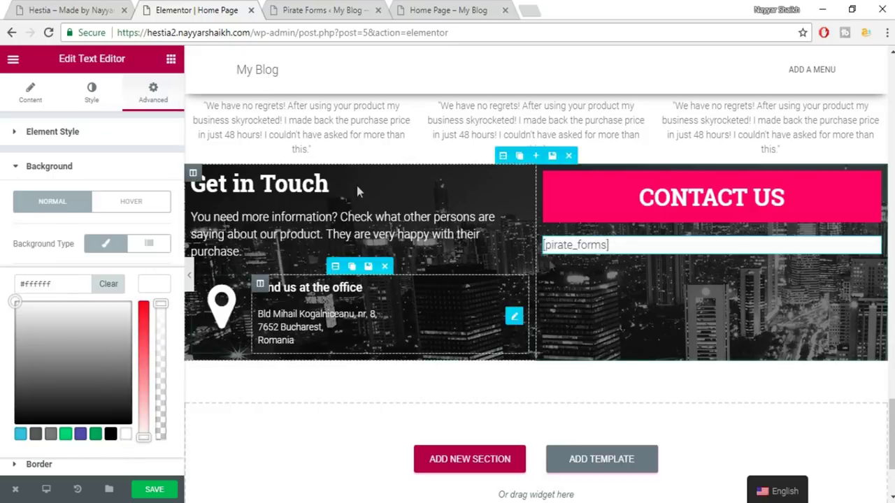
Review the shortcode, check the form on the live Home Page, and reopen Advanced settings
left_click(30, 91)
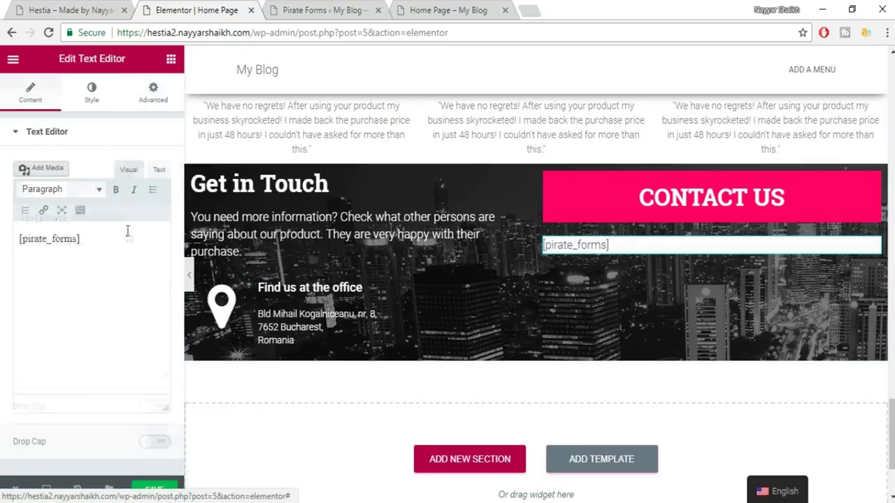
left_click(158, 171)
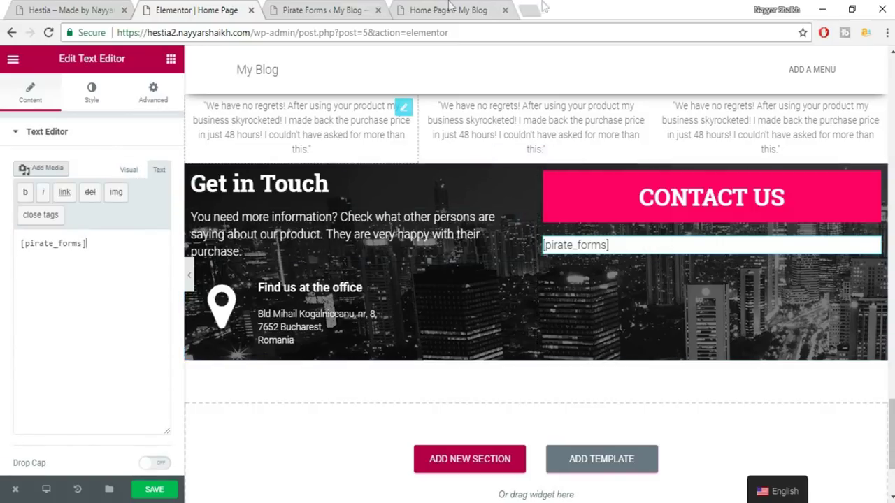
left_click(125, 386)
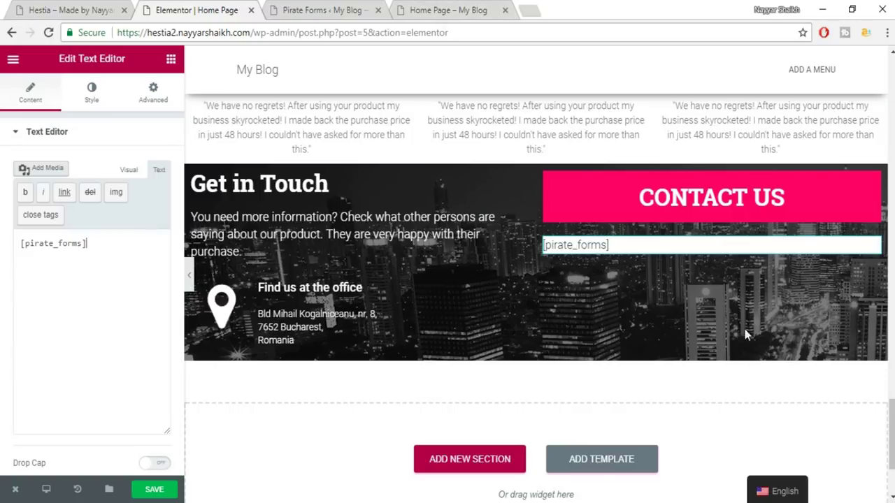
left_click(451, 10)
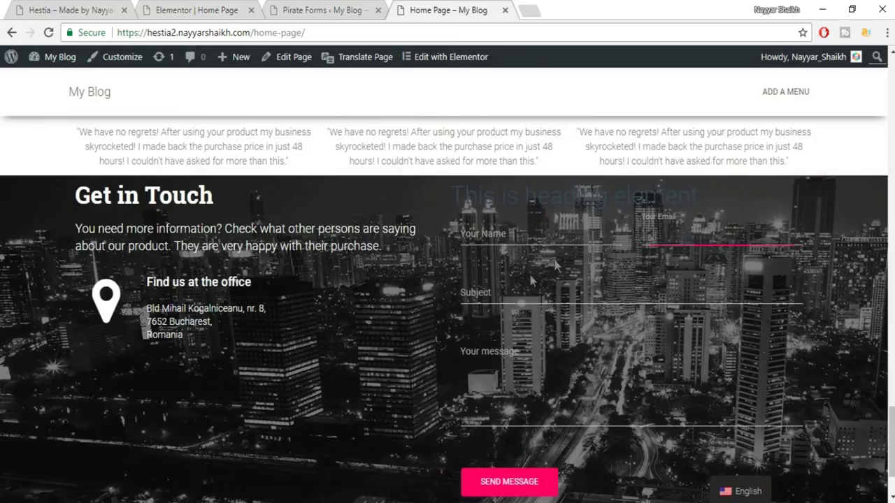
left_click(178, 8)
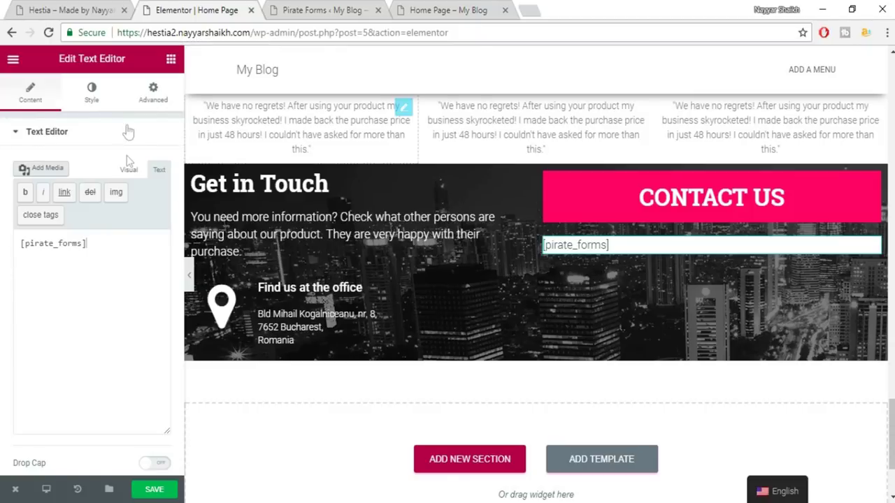
left_click(149, 102)
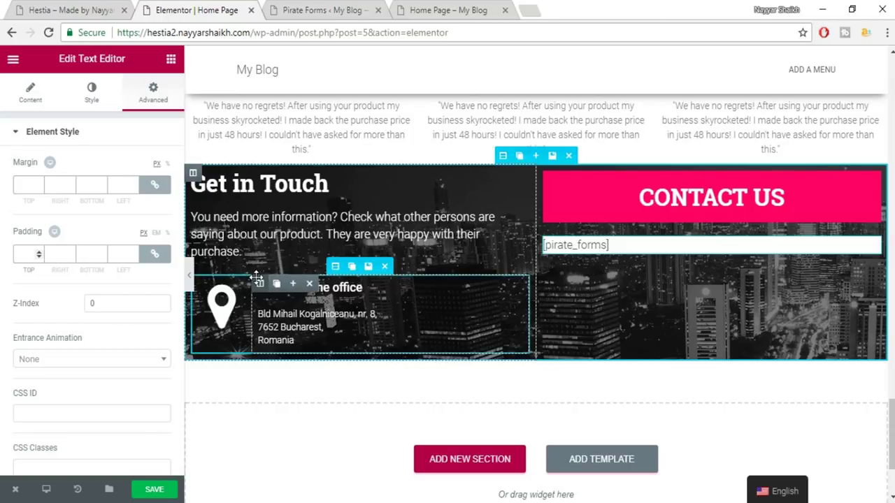
Set 20 px linked padding on the form widget, save, and compare with the Hestia reference
type("20")
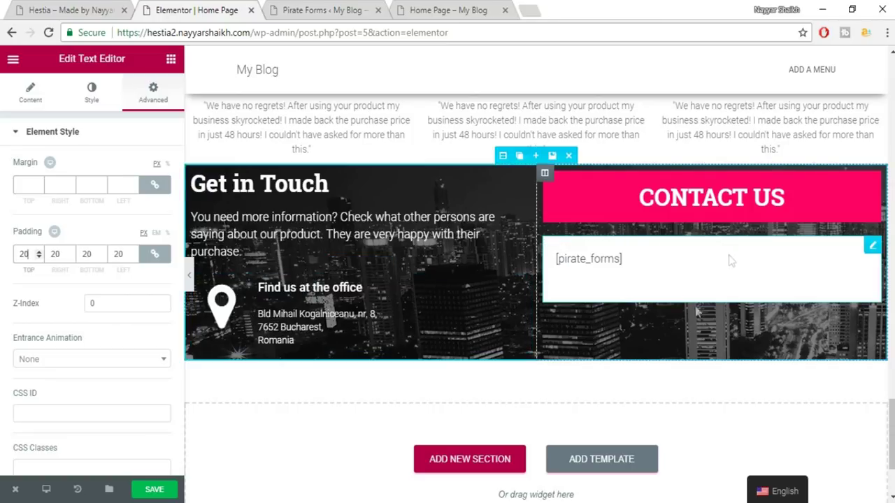
left_click(154, 490)
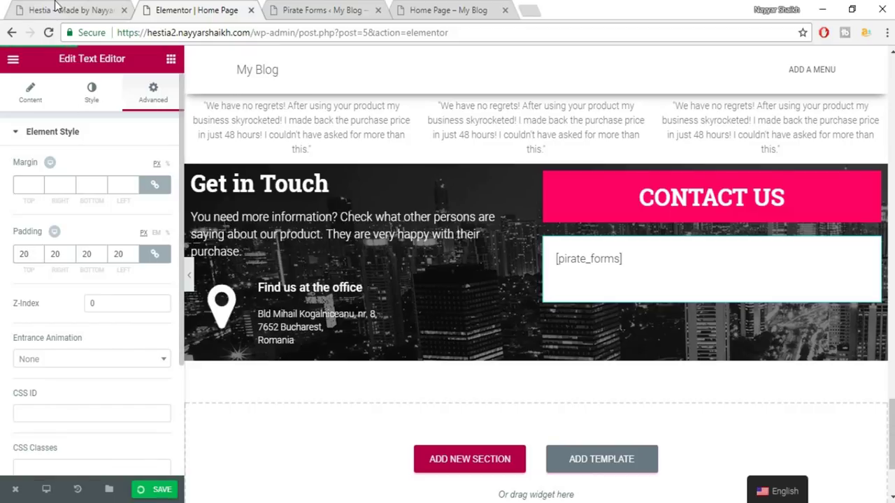
left_click(60, 9)
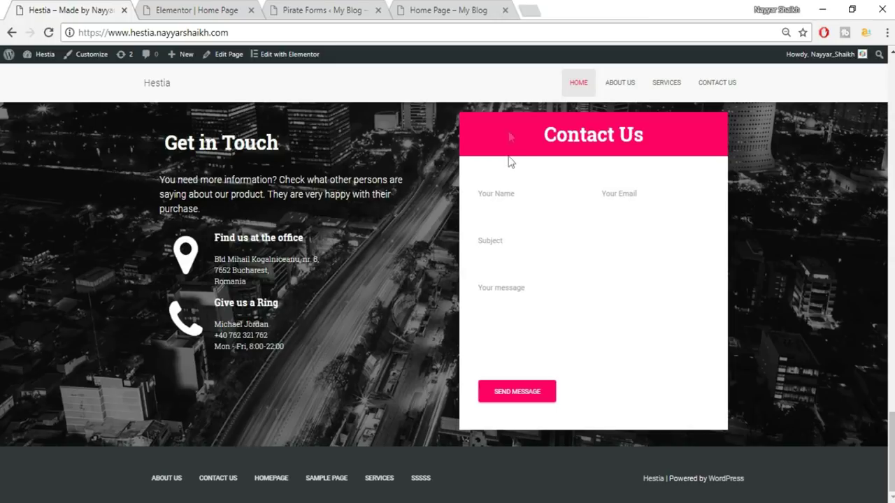
left_click(253, 19)
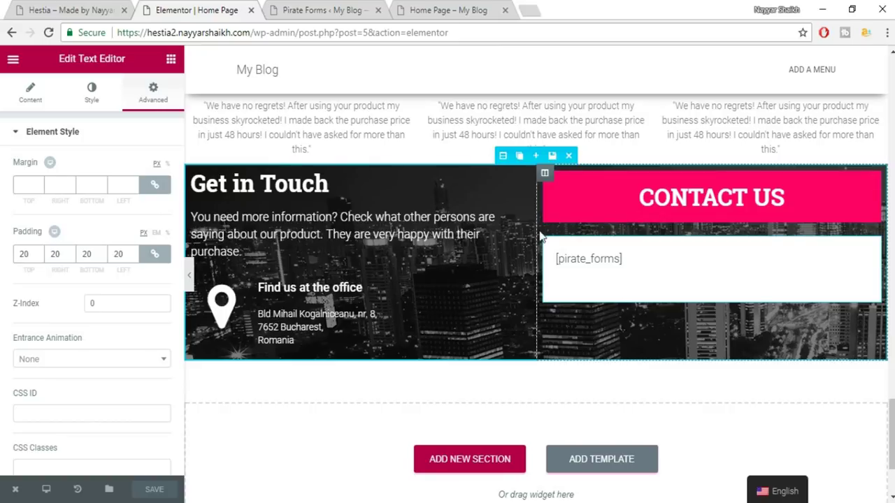
Unlink the CONTACT US heading's margin and set its bottom margin to -20
left_click(616, 200)
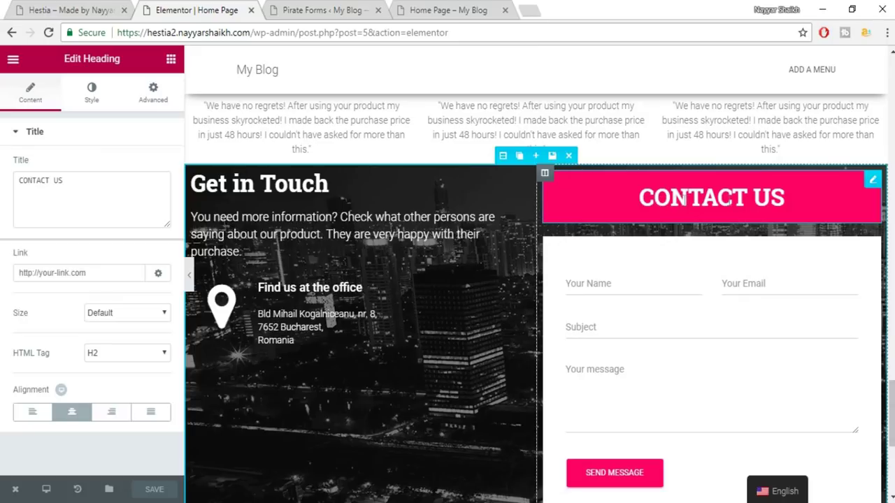
scroll(693, 270, "down", 1)
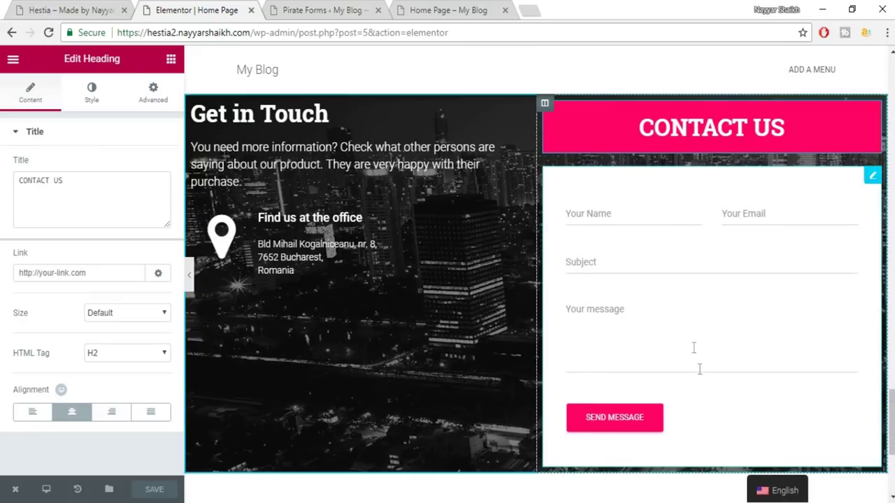
scroll(705, 350, "up", 1)
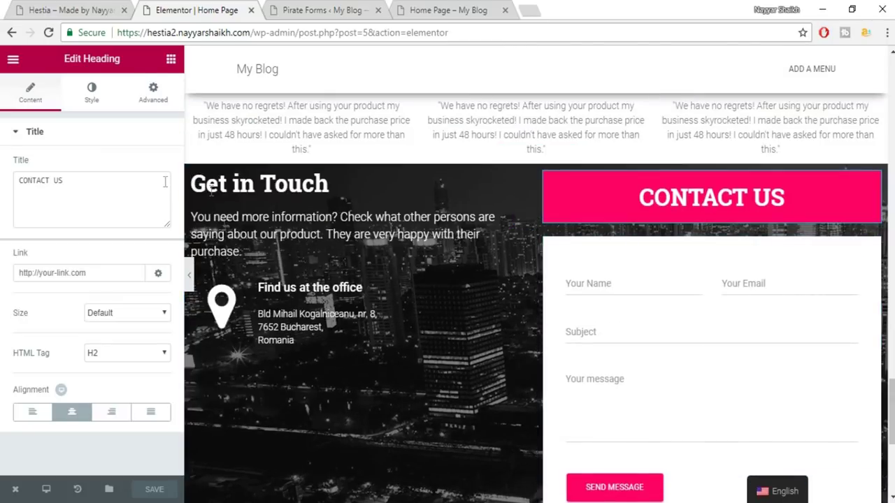
left_click(153, 92)
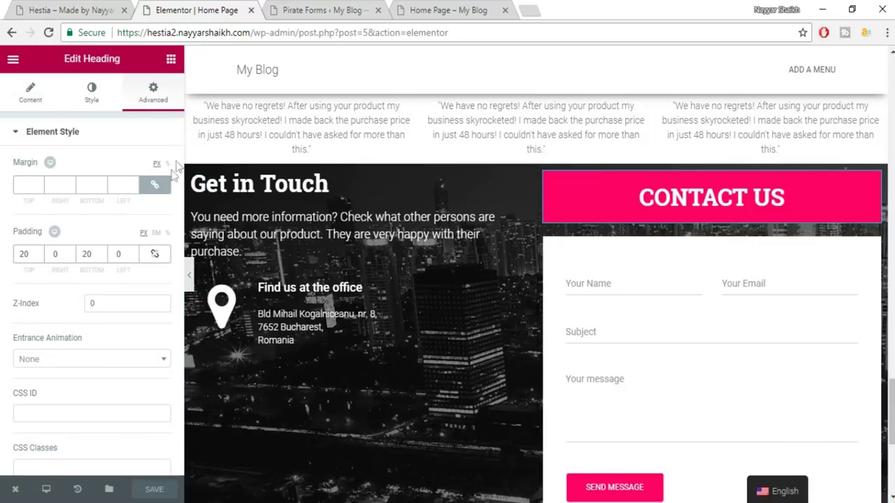
left_click(155, 186)
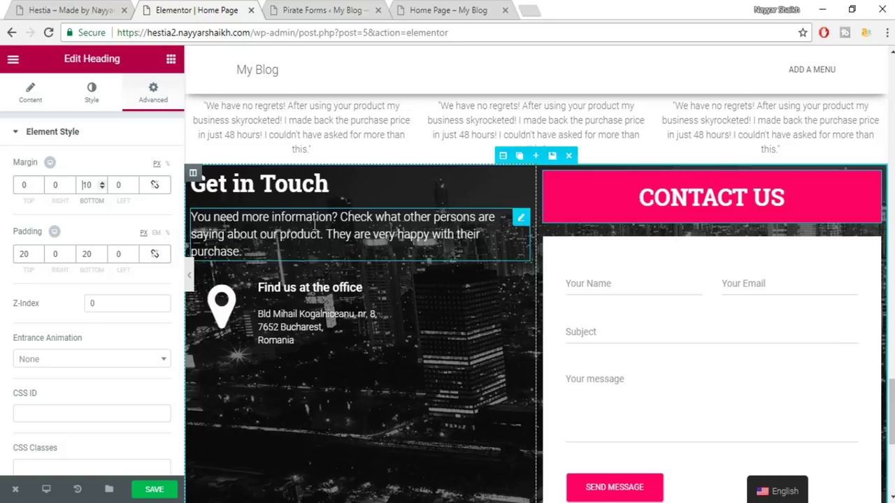
type("-")
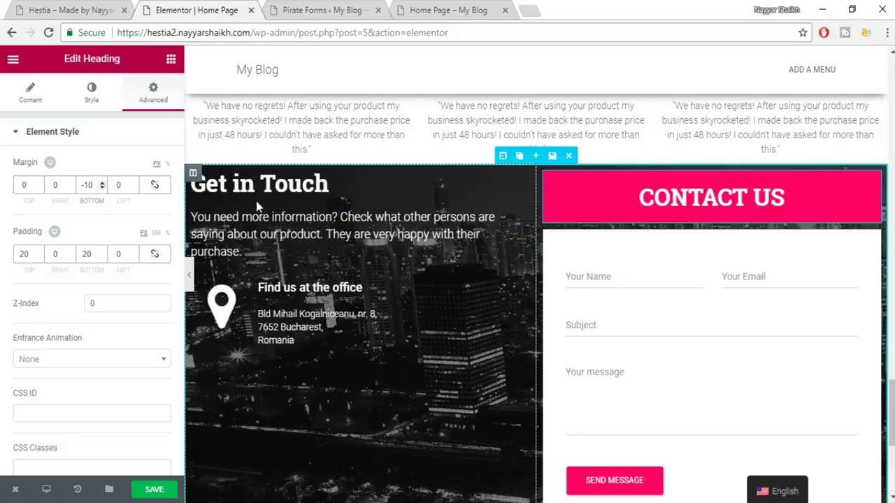
key("Delete")
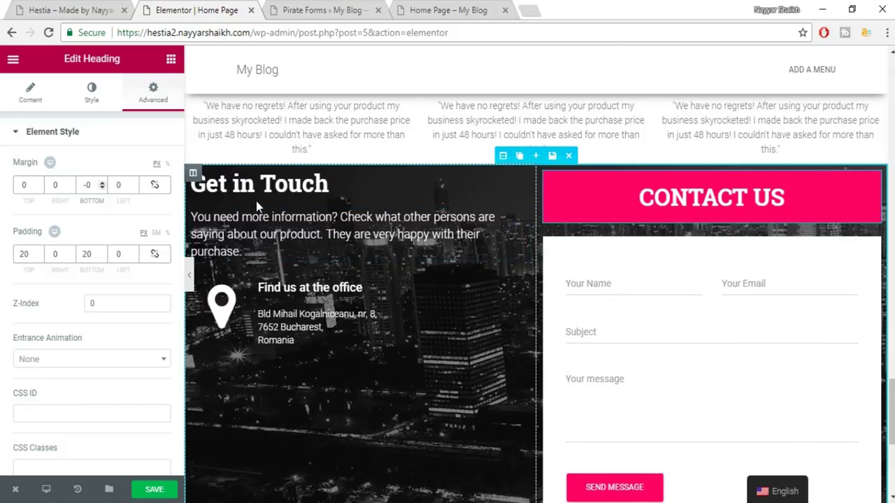
type("2")
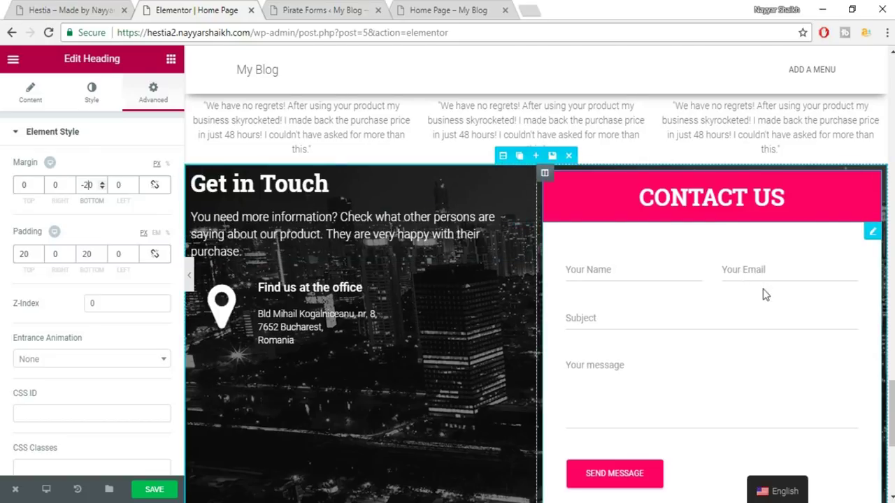
Save the page and check the closed gap on the live tab
scroll(763, 294, "down", 3)
scroll(766, 325, "up", 4)
scroll(767, 330, "up", 2)
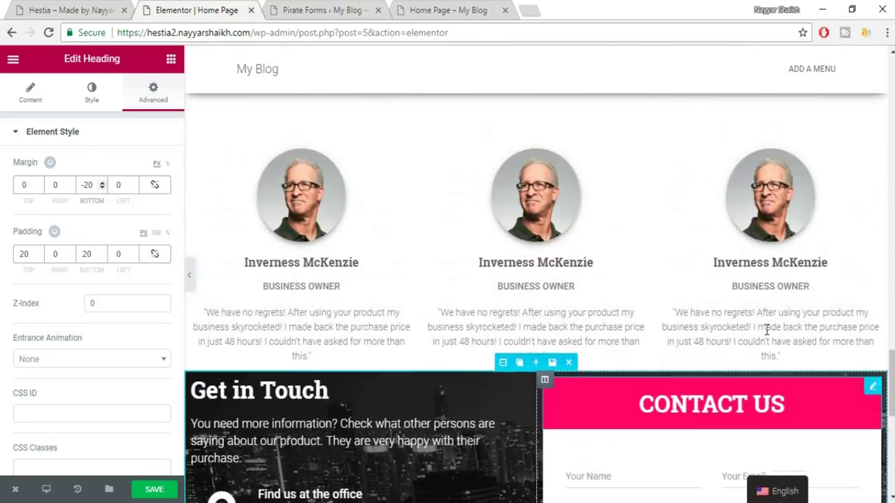
scroll(766, 384, "down", 3)
scroll(634, 216, "down", 4)
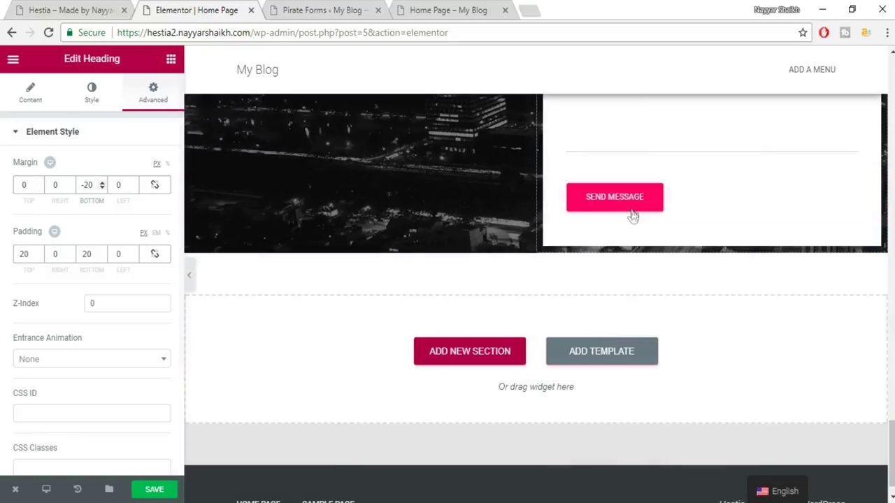
scroll(636, 306, "up", 3)
left_click(156, 491)
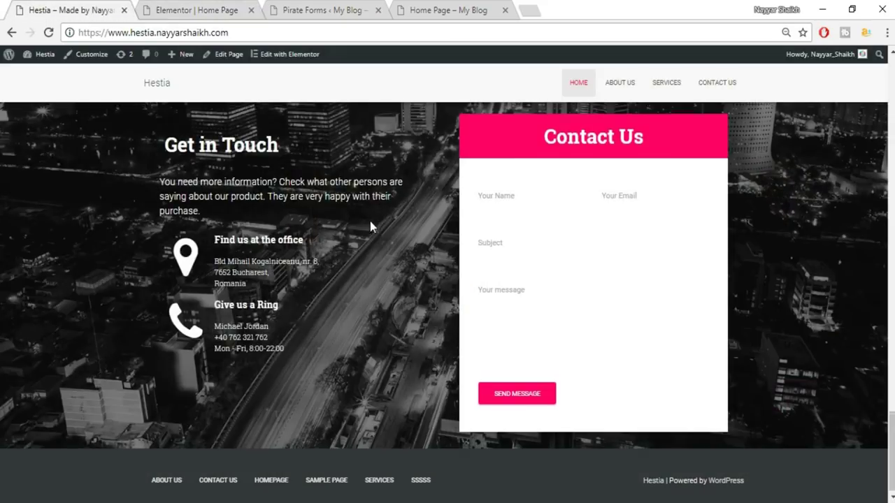
scroll(370, 221, "up", 2)
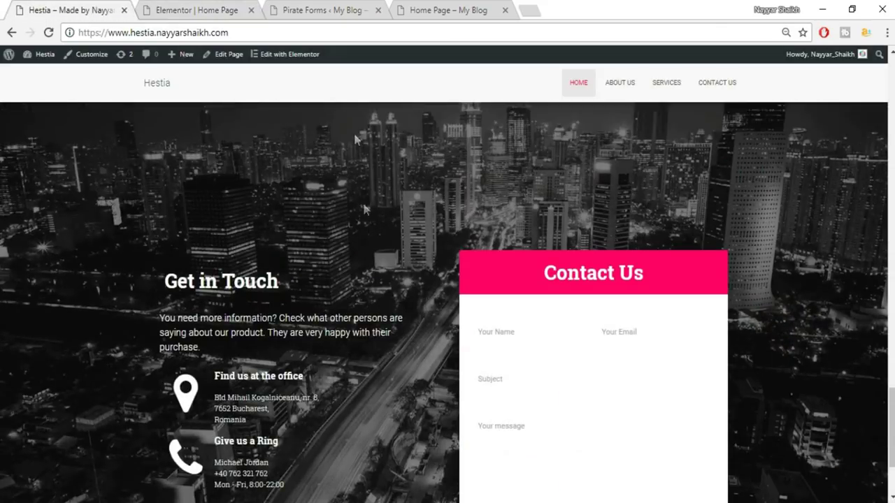
scroll(397, 239, "up", 2)
scroll(417, 320, "down", 4)
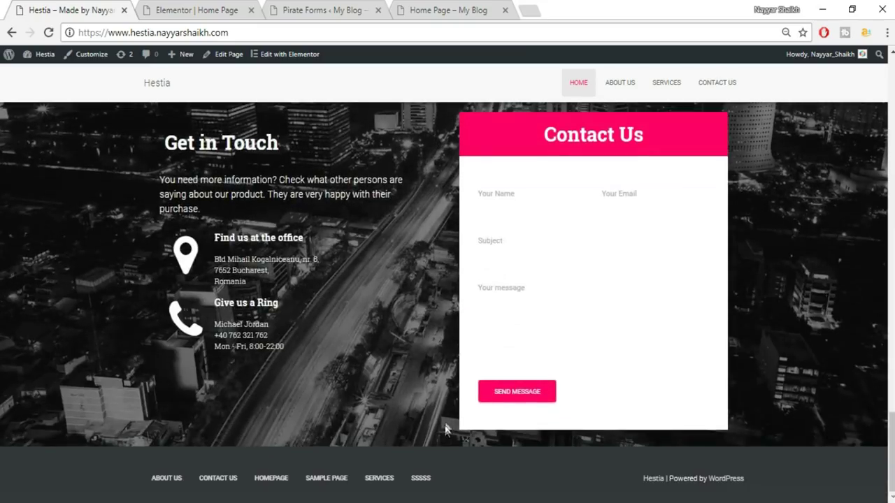
left_click(175, 6)
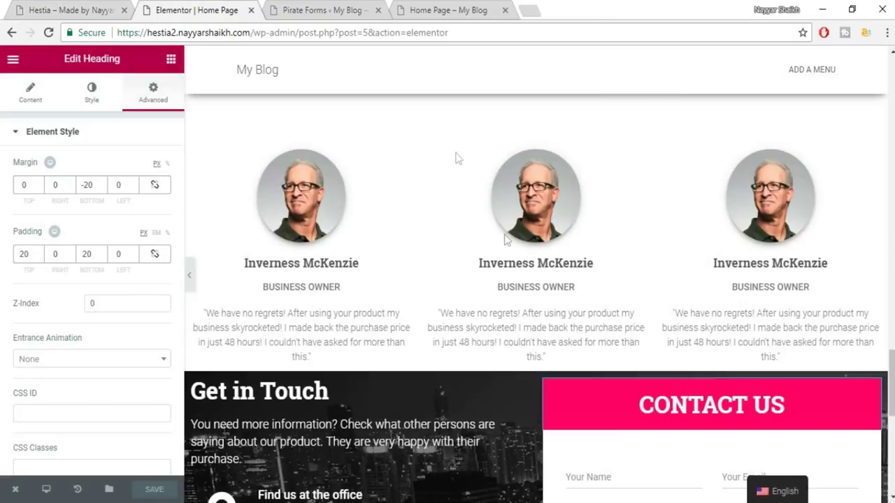
scroll(509, 250, "down", 1)
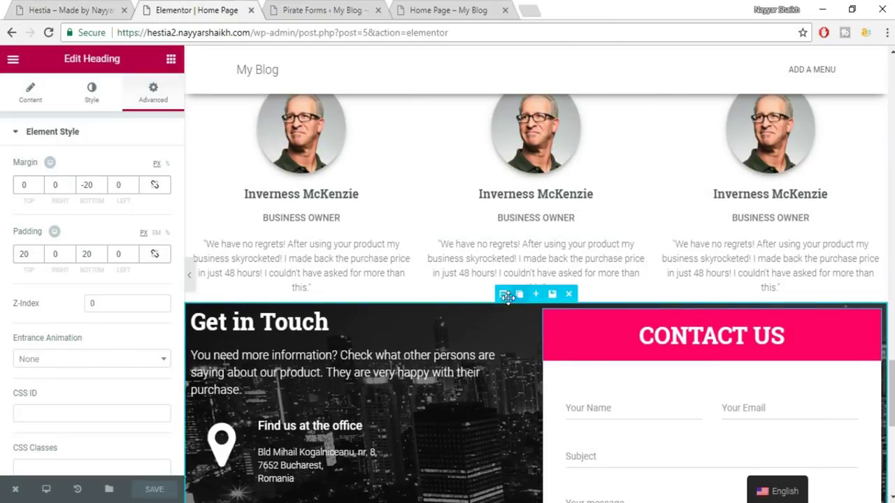
Give the Get in Touch section 80 px top and bottom padding and save
left_click(503, 294)
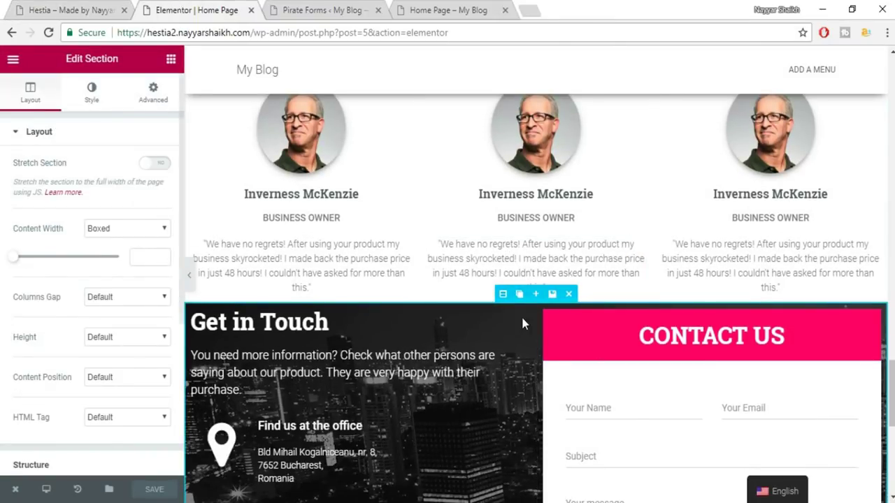
left_click(155, 94)
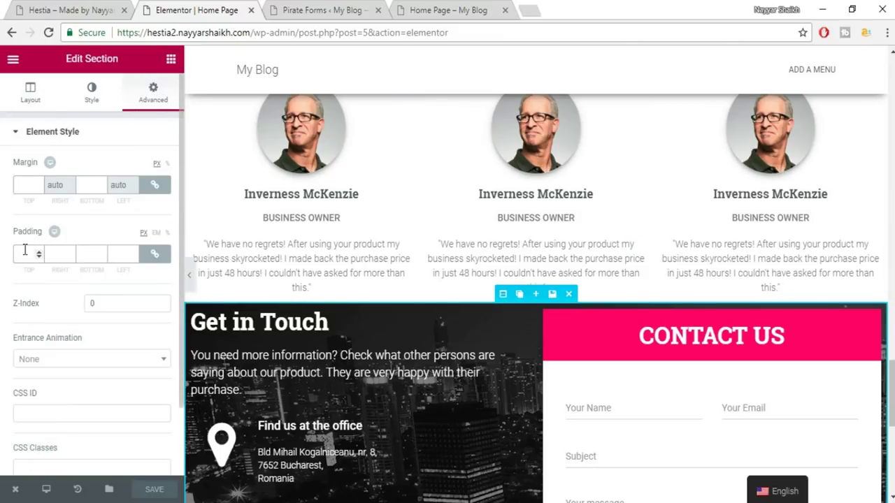
left_click(159, 258)
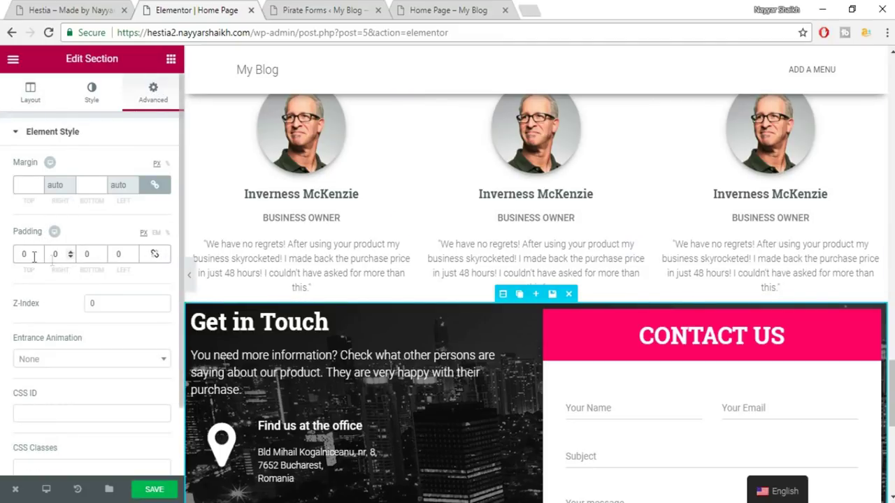
type("80")
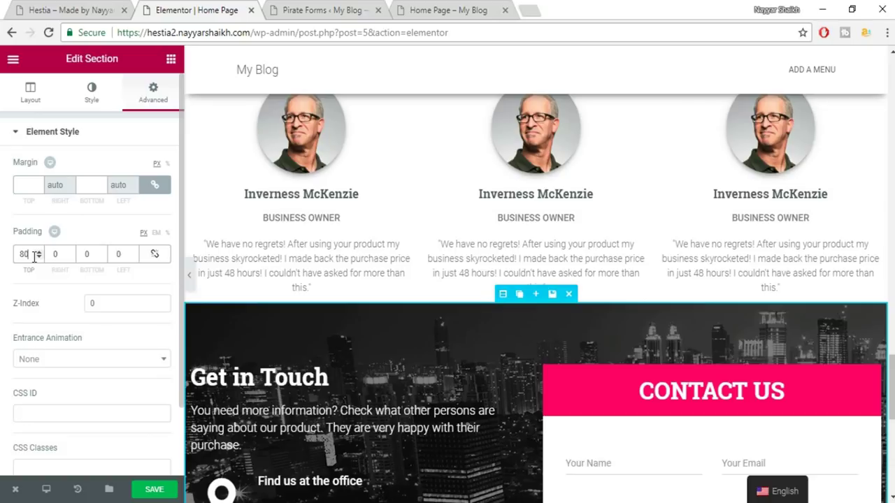
scroll(319, 391, "down", 2)
double_click(90, 257)
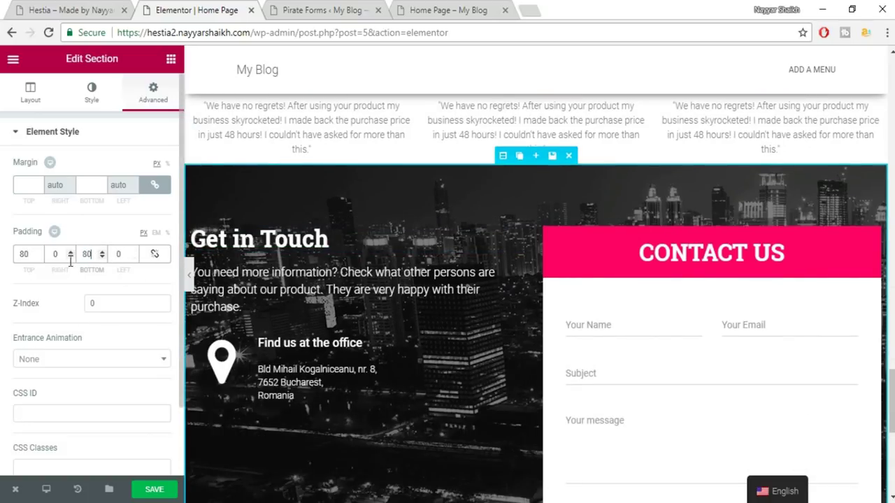
type("80")
scroll(493, 396, "down", 5)
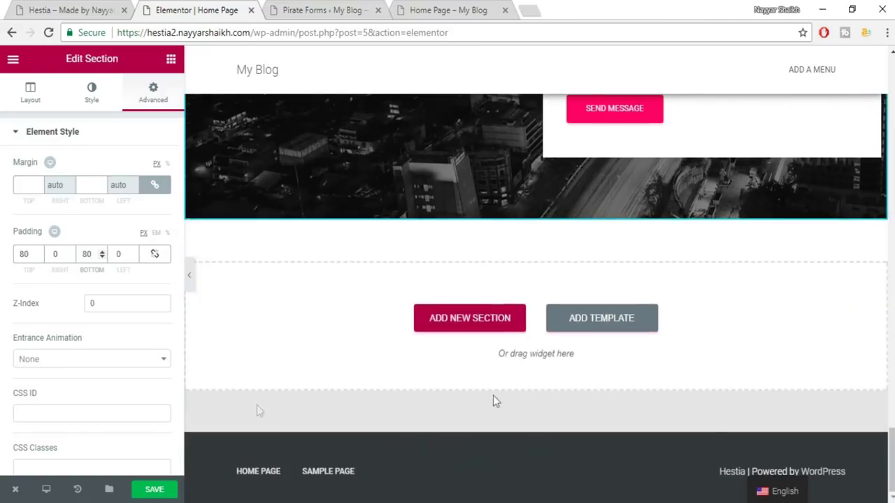
left_click(157, 493)
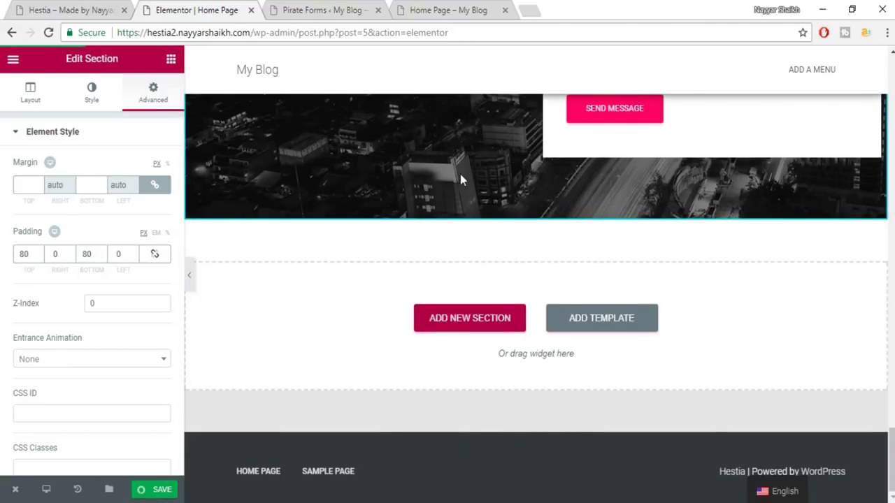
left_click(448, 10)
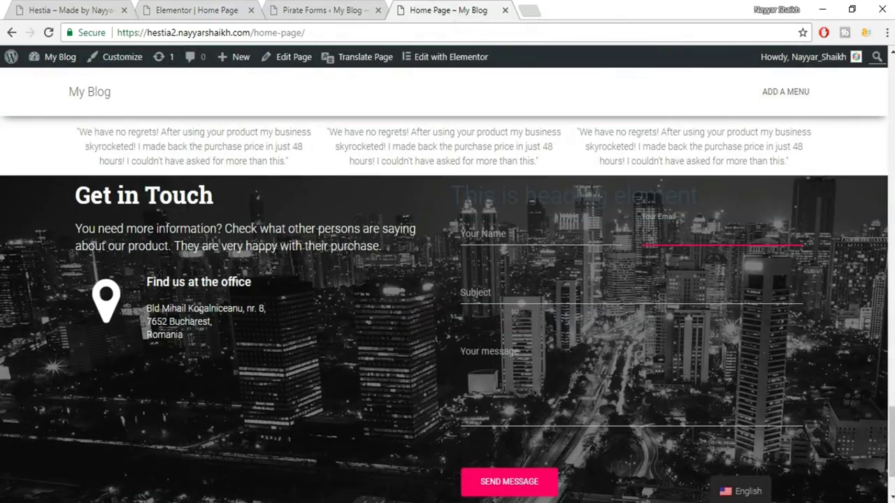
Reload the live home page and scroll down to review the CONTACT US form
left_click(48, 33)
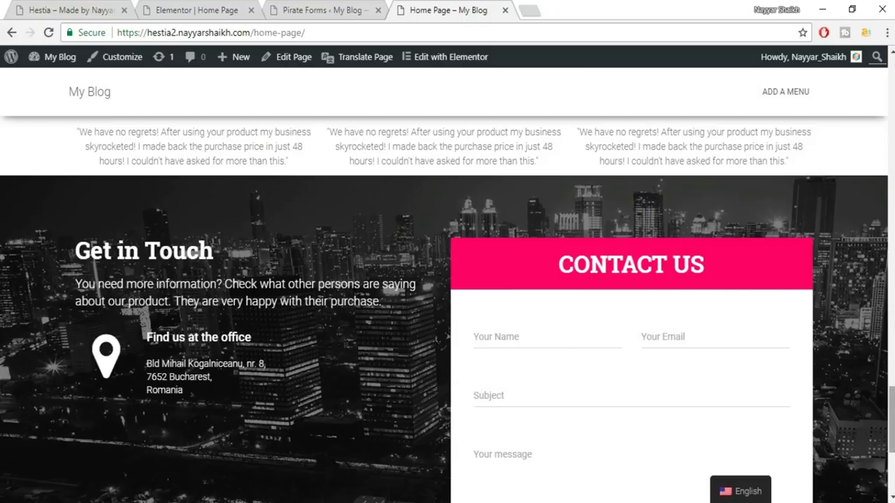
scroll(448, 307, "down", 4)
left_click_drag(893, 455, 892, 379)
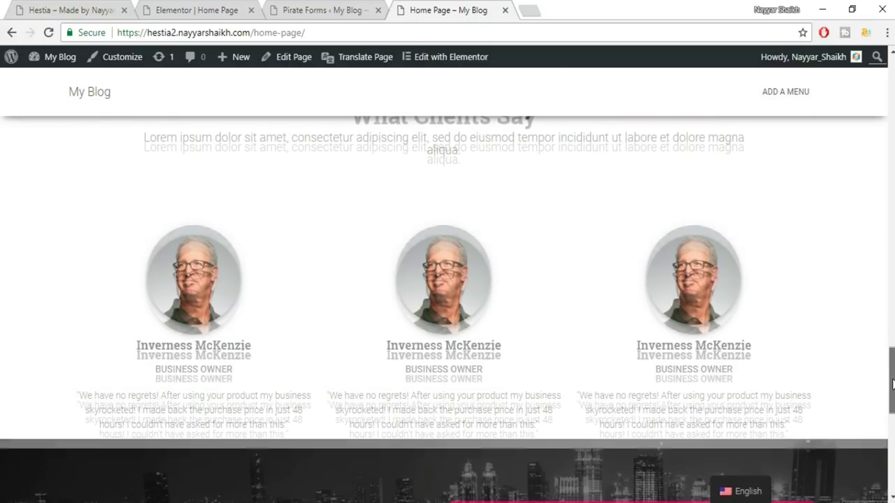
scroll(478, 356, "down", 2)
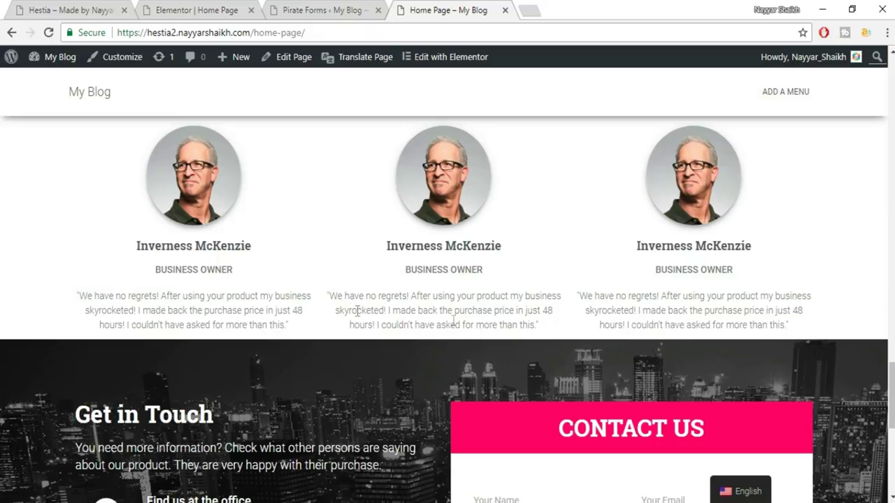
left_click_drag(892, 404, 875, 163)
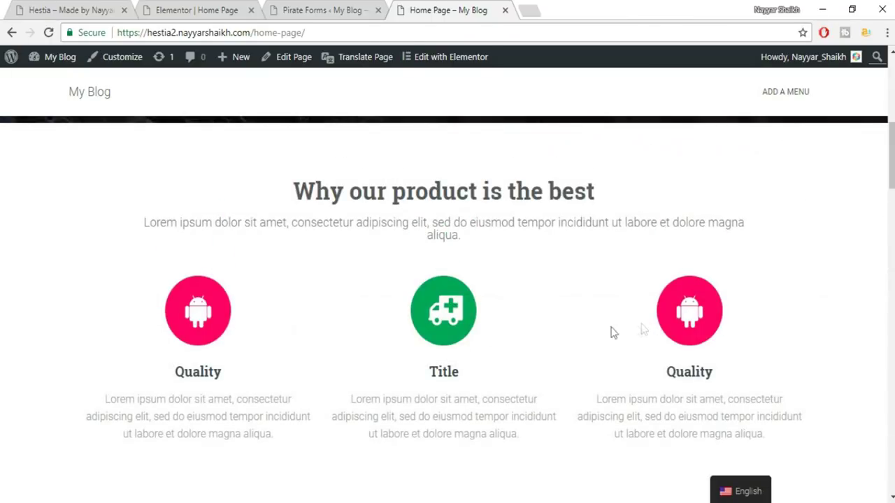
left_click_drag(883, 156, 883, 91)
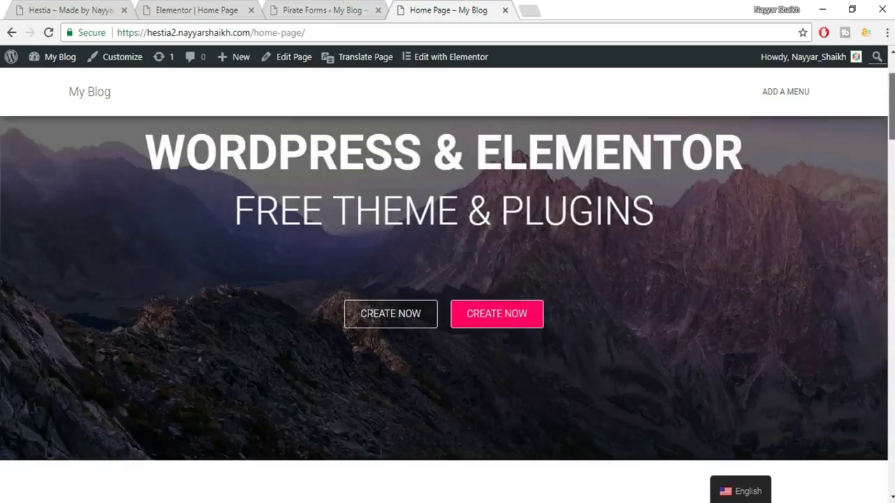
scroll(447, 308, "down", 15)
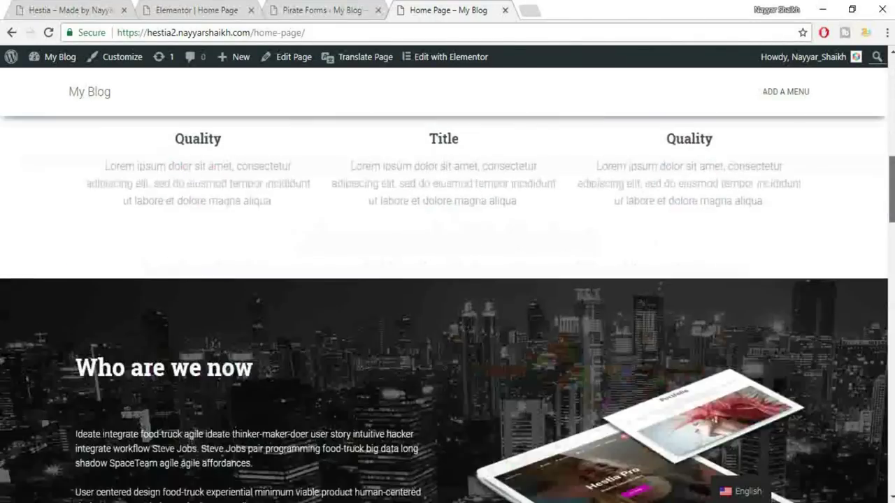
scroll(447, 308, "down", 15)
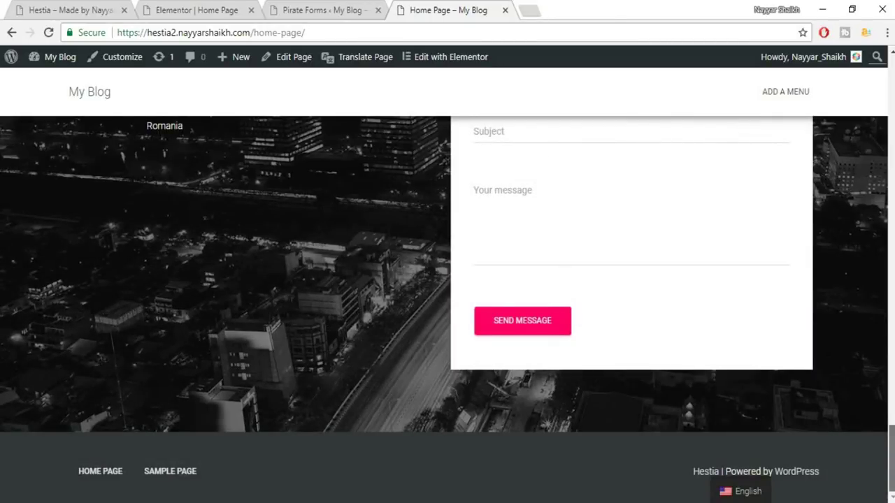
left_click_drag(891, 429, 890, 72)
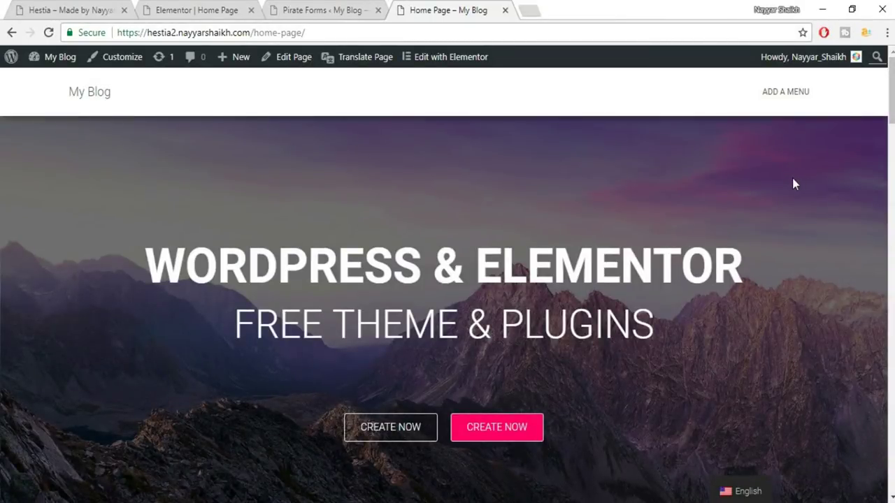
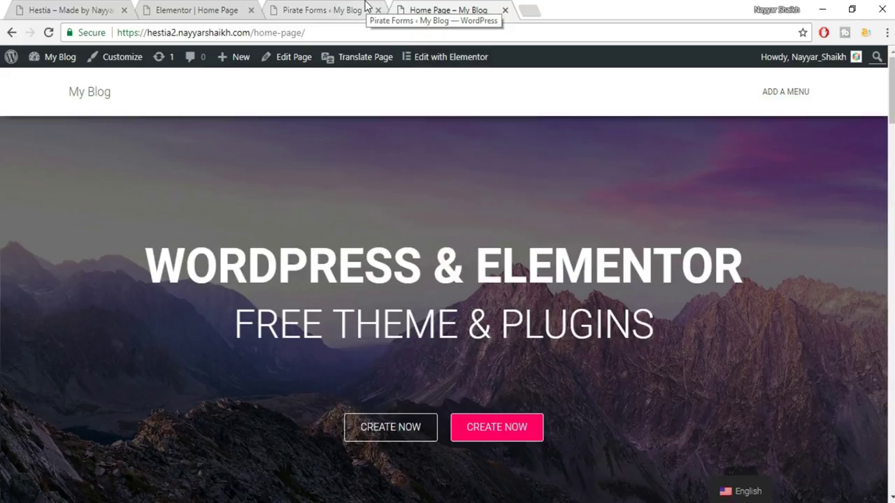
Create a page titled 'About Us', give it the Page Builder Full Width template, and publish
left_click(326, 11)
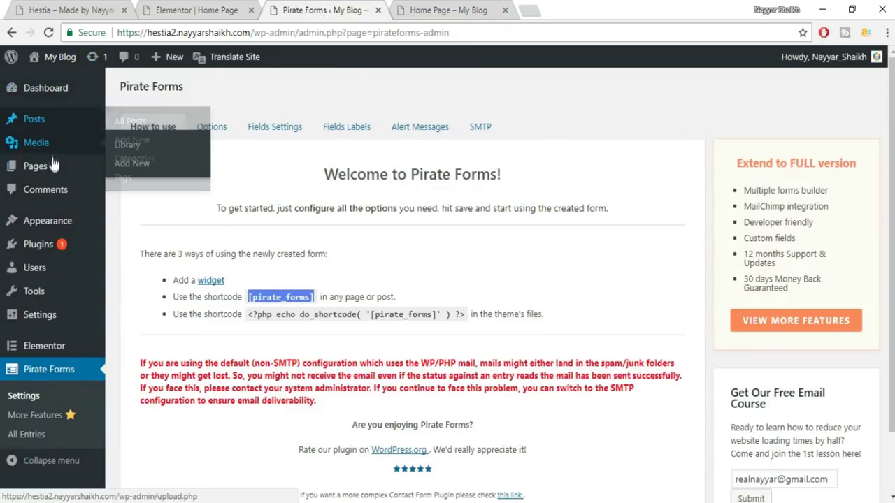
mouse_move(53, 172)
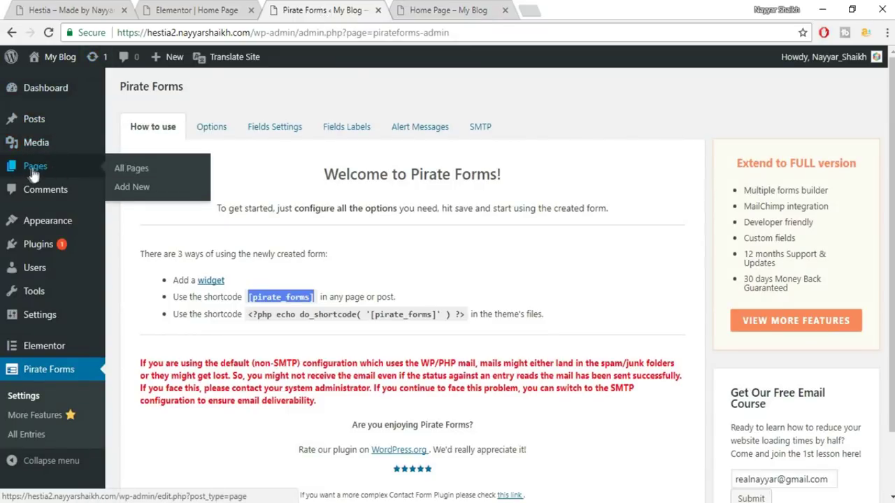
left_click(187, 186)
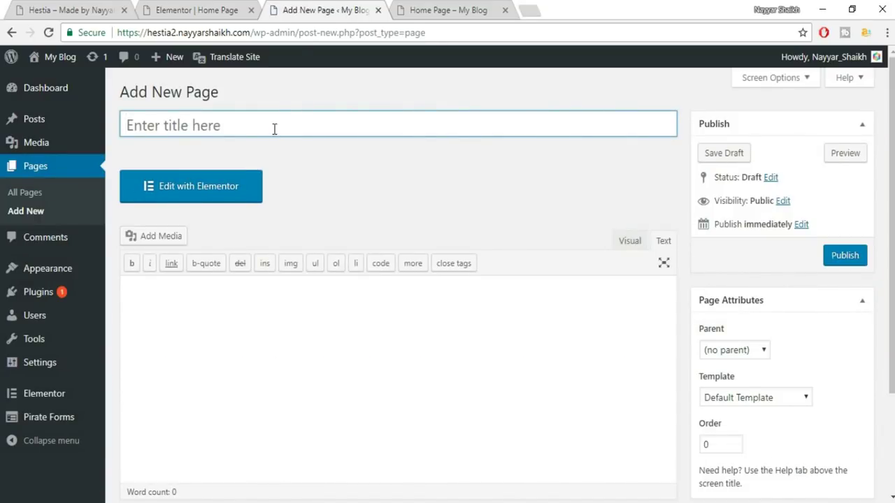
type("a")
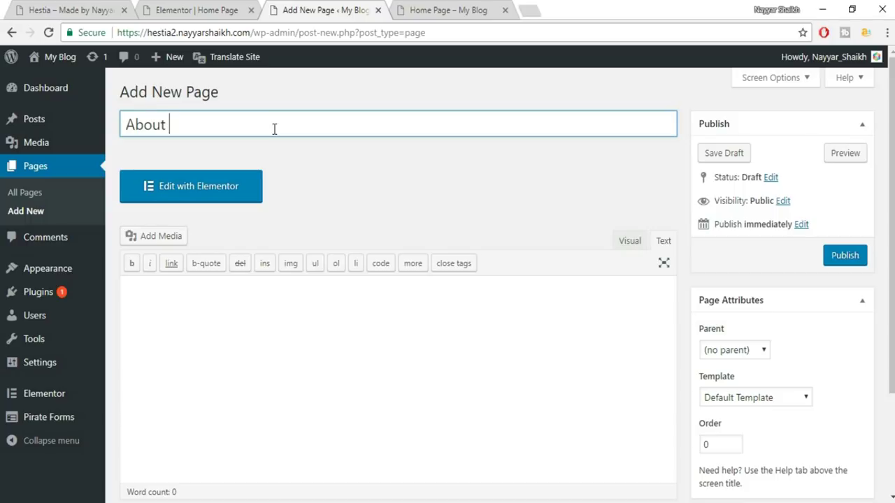
left_click(748, 397)
left_click(752, 470)
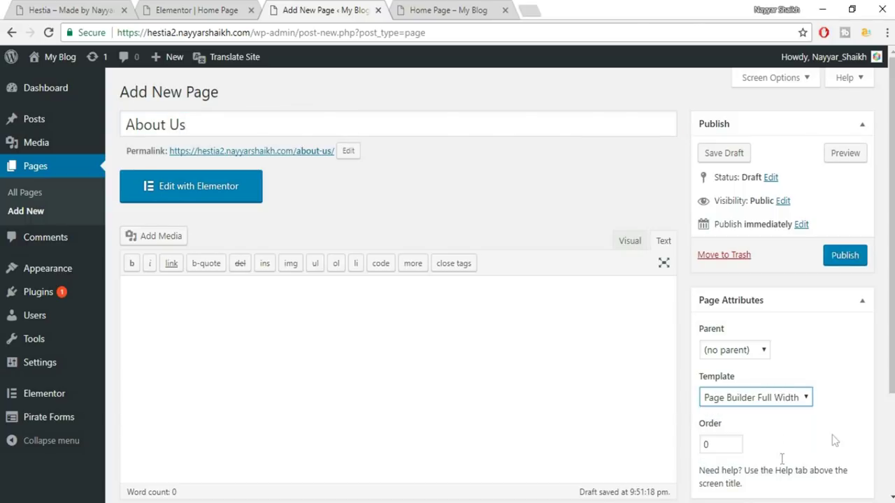
left_click(846, 258)
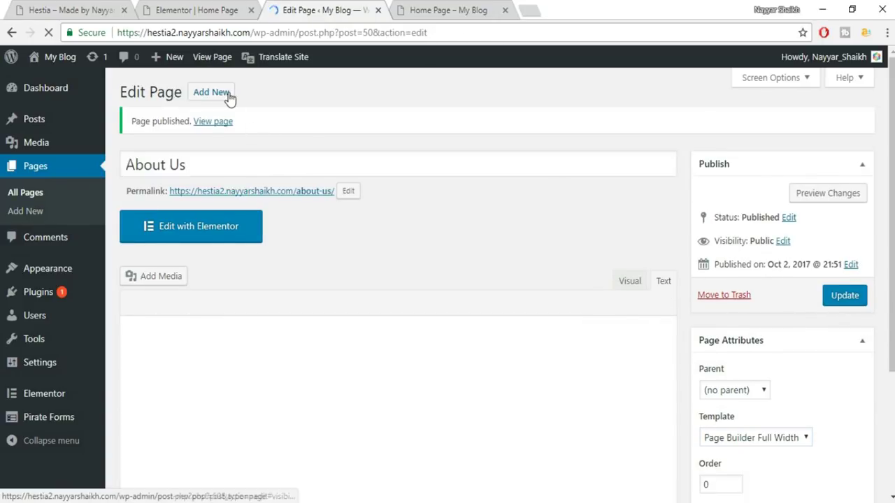
Publish a new 'Services' page using the Page Builder Full Width template
left_click(224, 98)
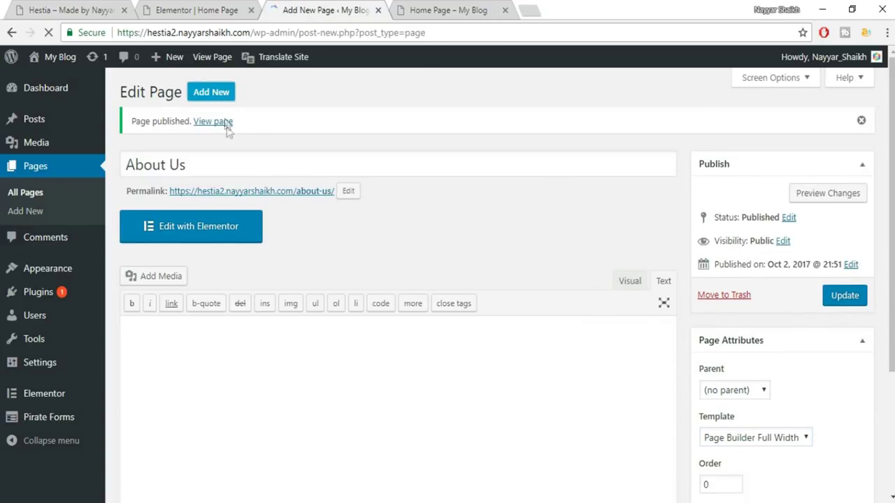
left_click(226, 125)
type("Services")
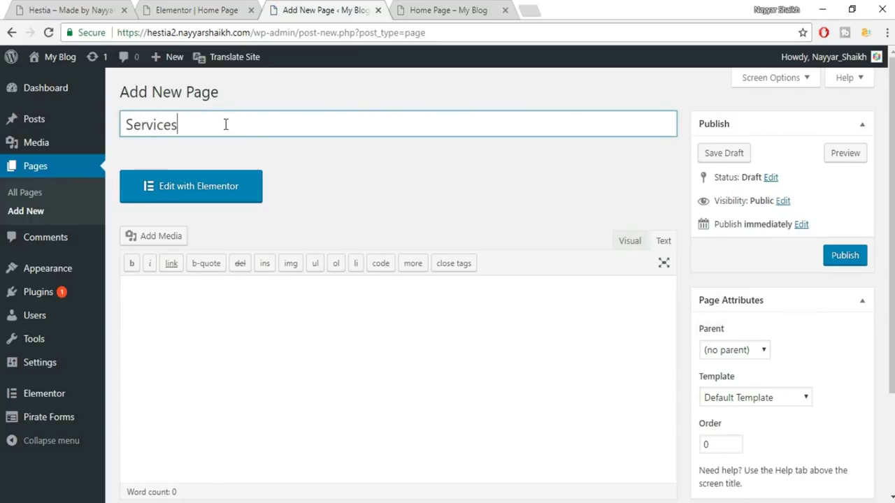
left_click(755, 397)
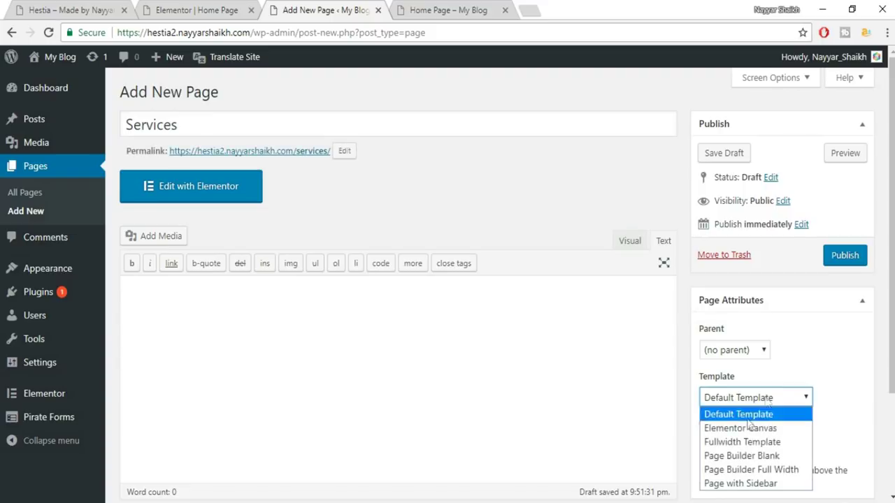
left_click(753, 470)
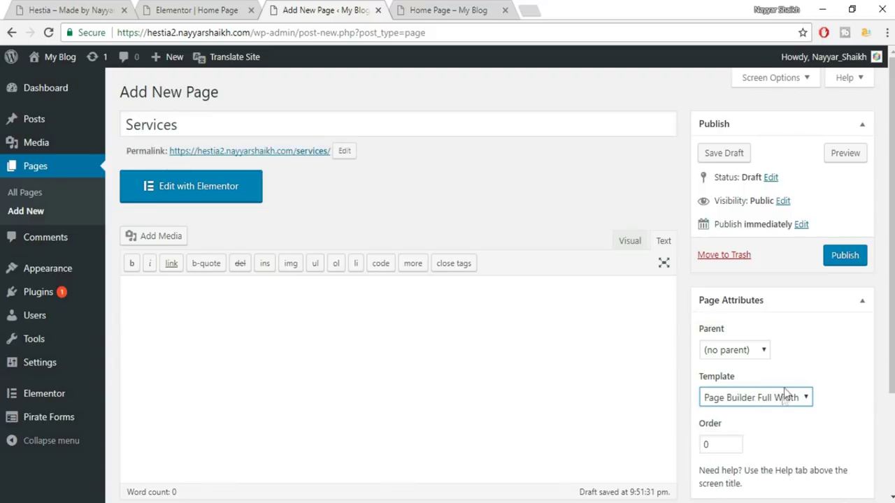
left_click(850, 266)
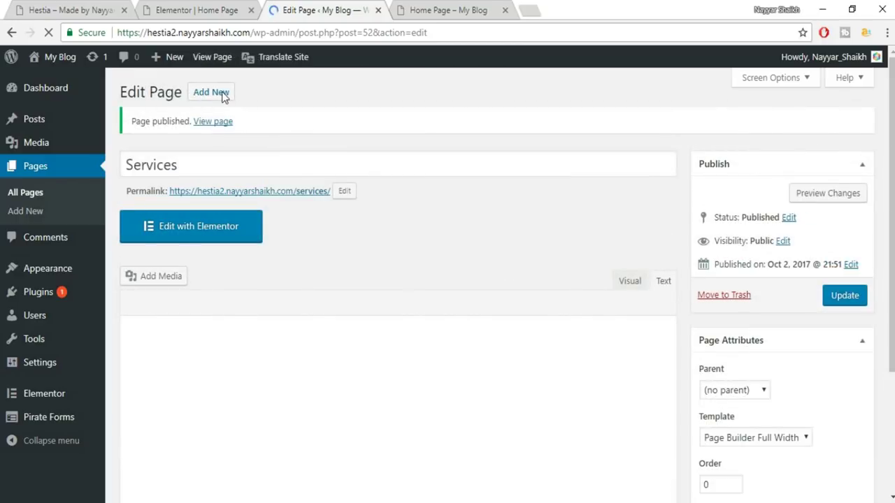
Publish a new 'Contact Us' page using the Page Builder Full Width template
left_click(223, 93)
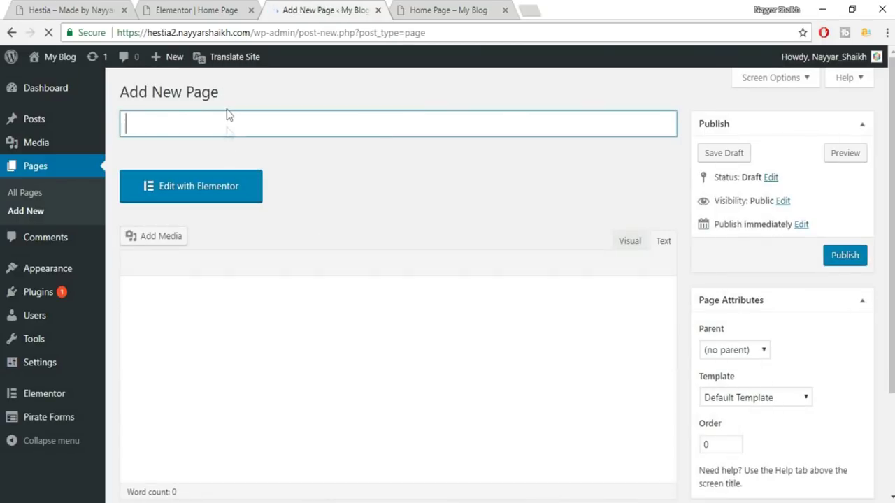
type("Contact Us")
left_click(744, 397)
left_click(748, 470)
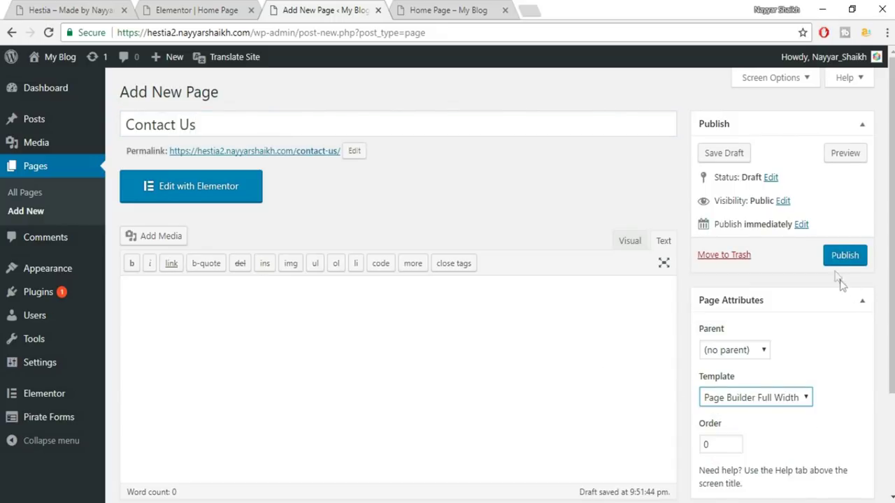
left_click(838, 259)
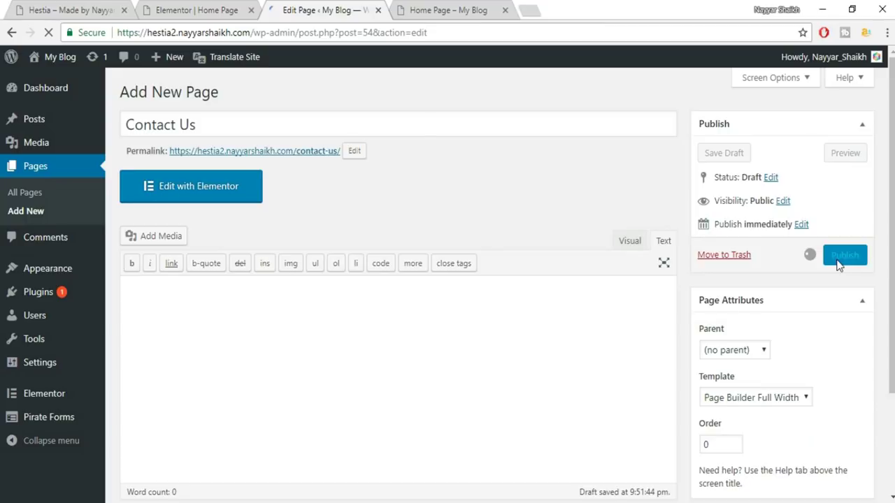
left_click(422, 8)
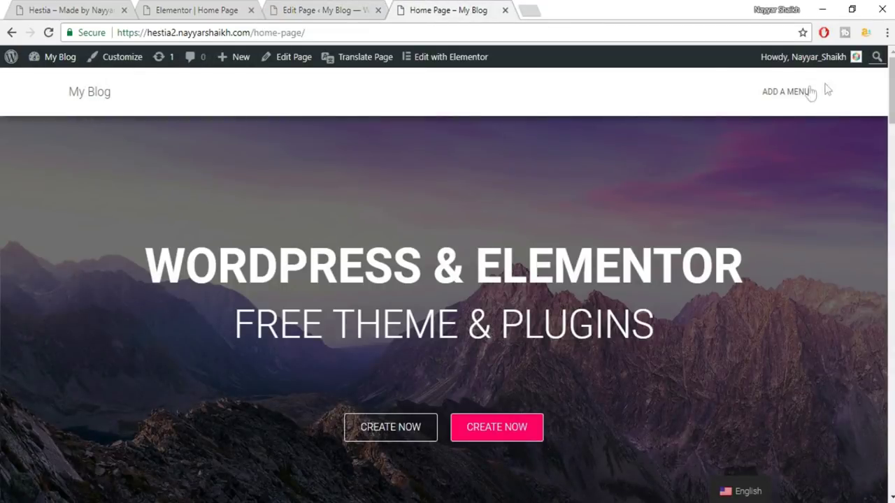
left_click(278, 8)
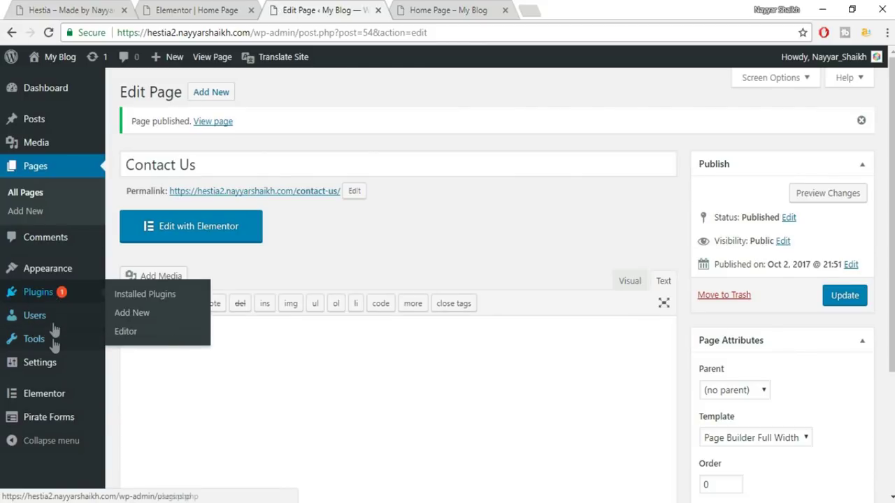
mouse_move(17, 277)
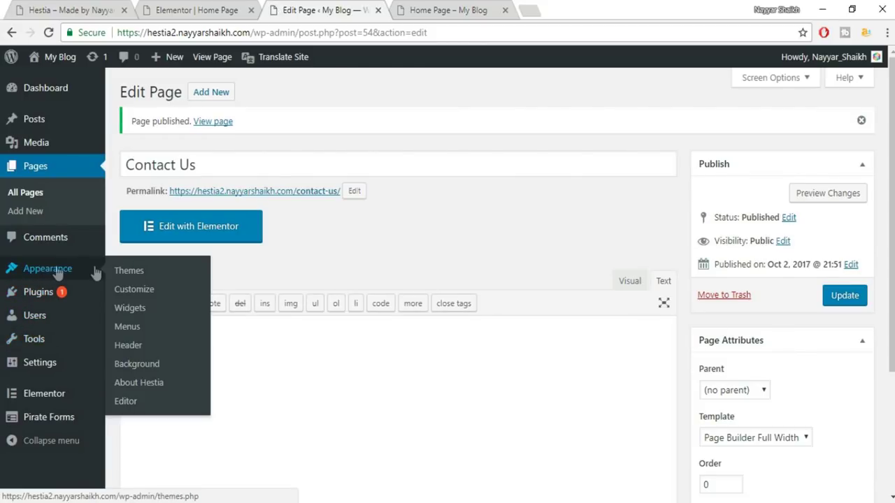
Create a menu named MainMenu and add the Contact Us, About Us and Home Page pages
left_click(134, 333)
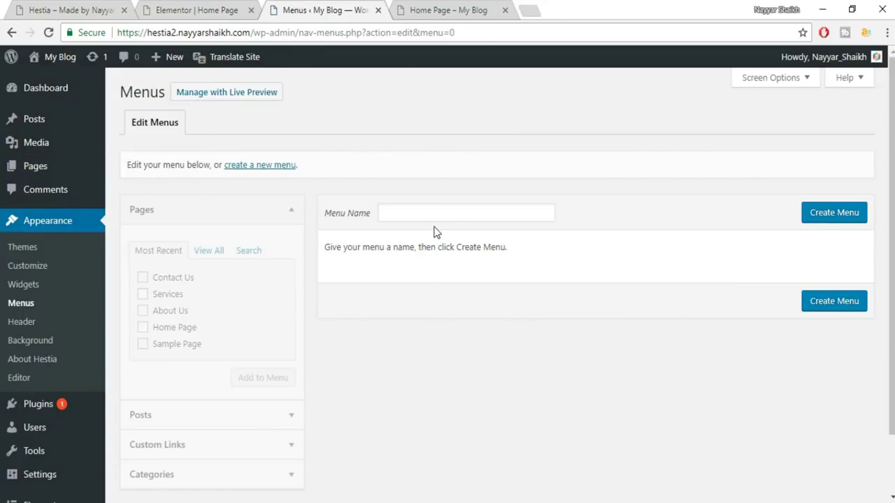
left_click(402, 217)
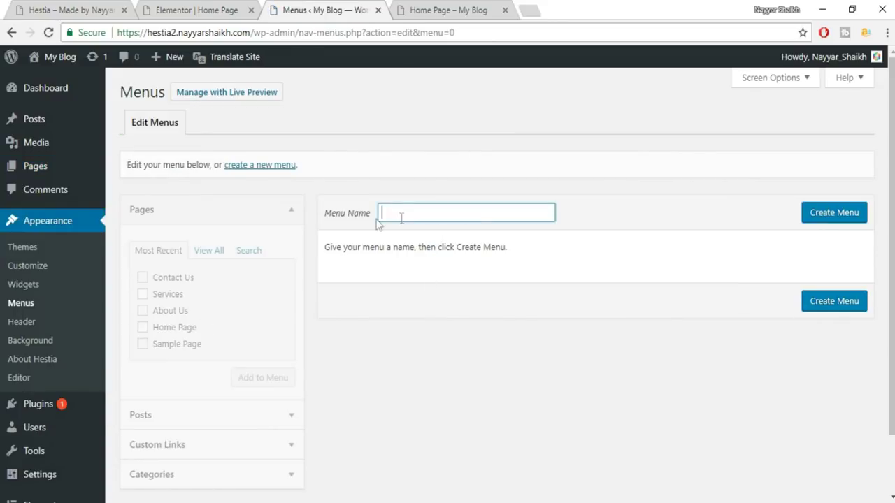
type("Ma")
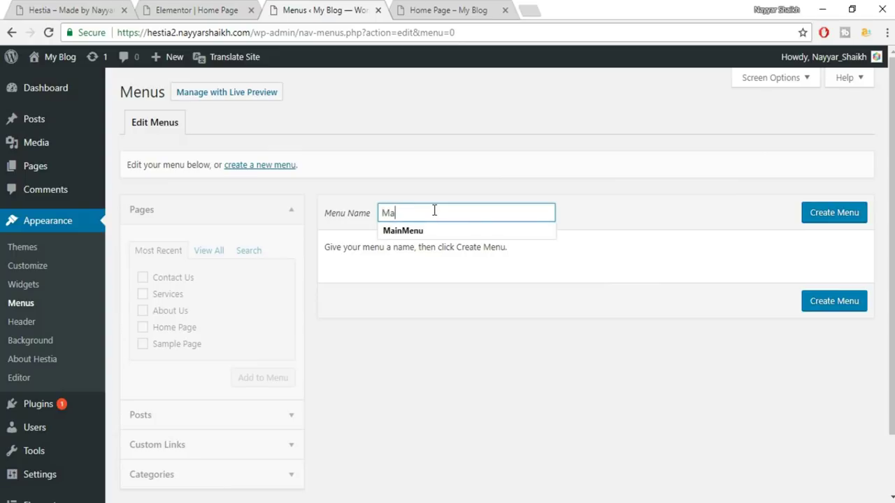
type("in")
key("Down")
key("Return")
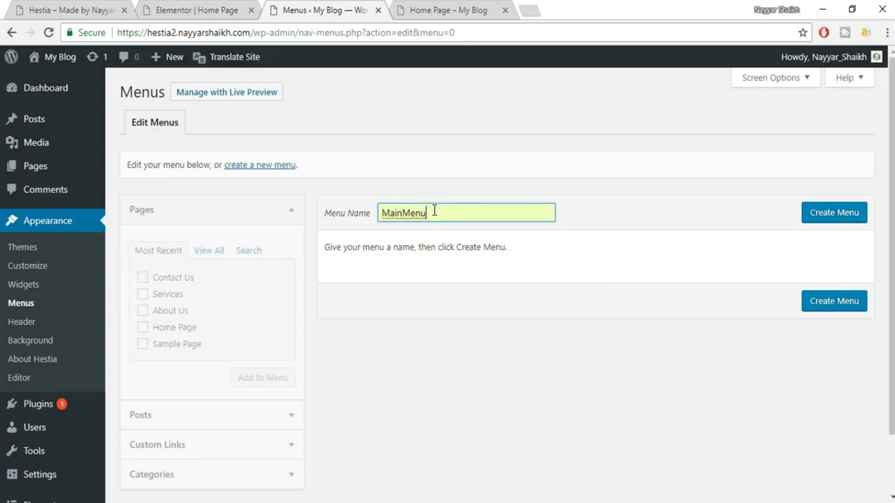
left_click(826, 219)
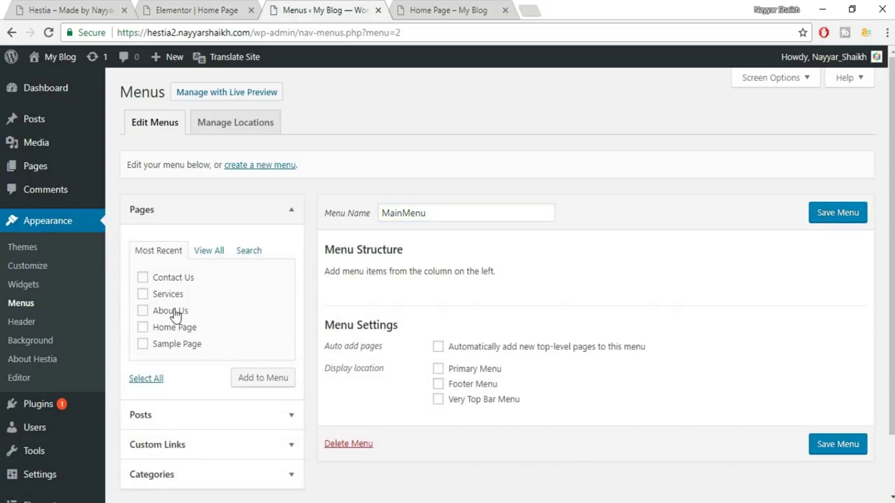
left_click(175, 280)
left_click(174, 314)
left_click(176, 328)
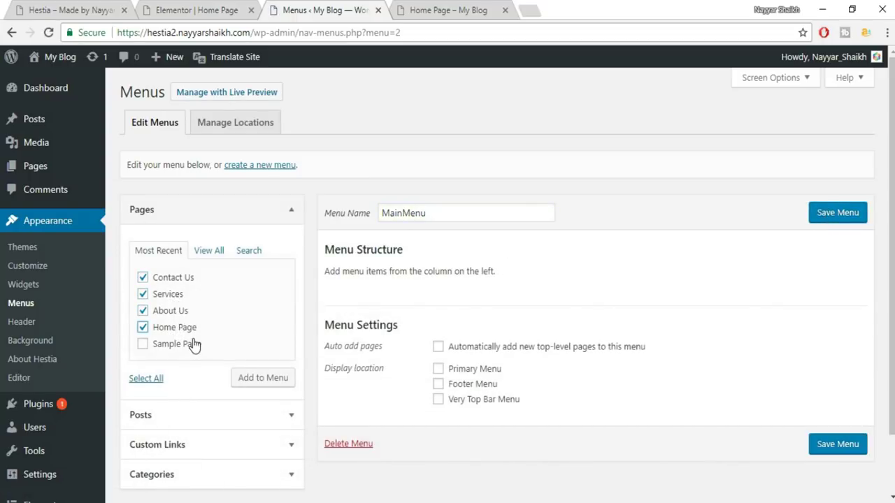
left_click(279, 384)
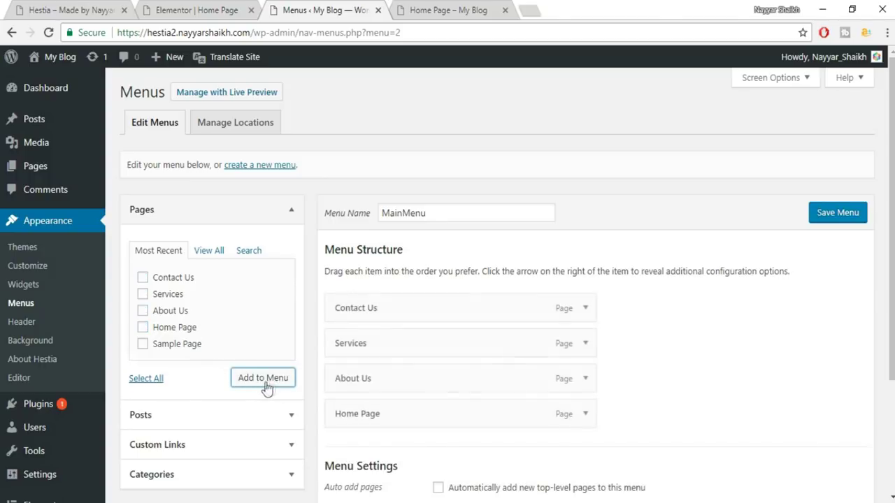
Relabel Home Page as Home, order Home, About Us, Services, Contact Us, and save as Primary Menu
left_click_drag(380, 416, 382, 300)
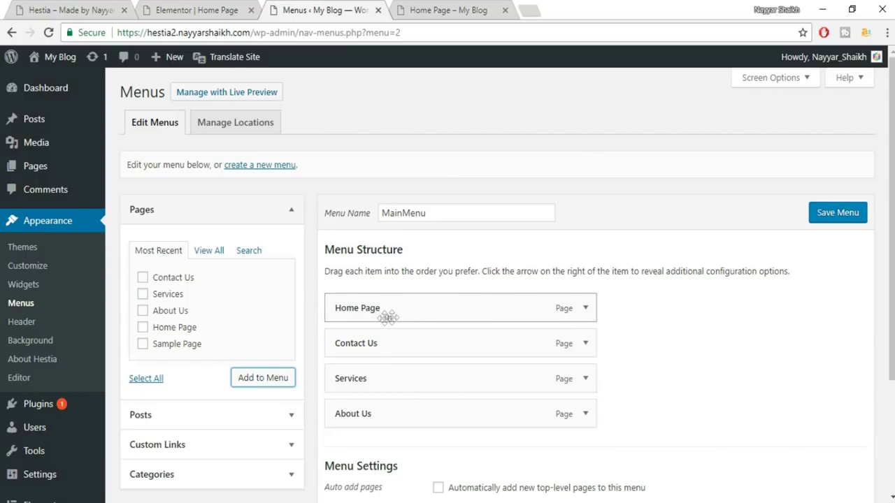
left_click(586, 308)
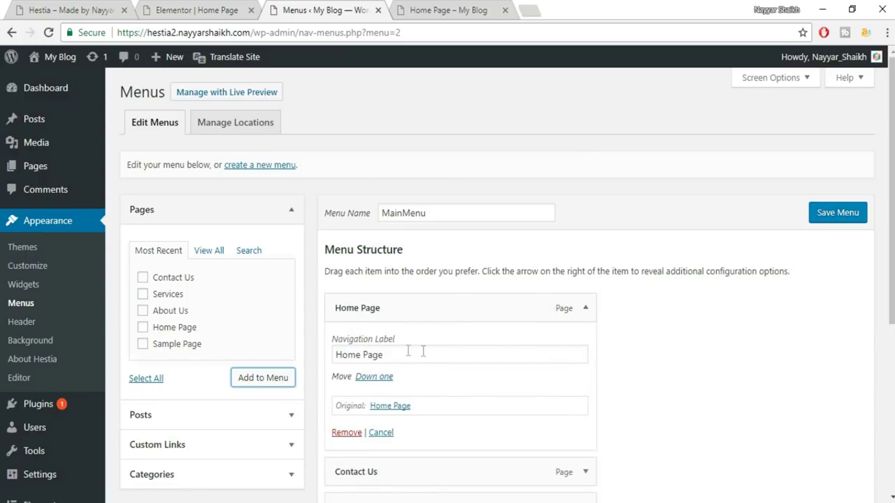
left_click_drag(421, 354, 362, 355)
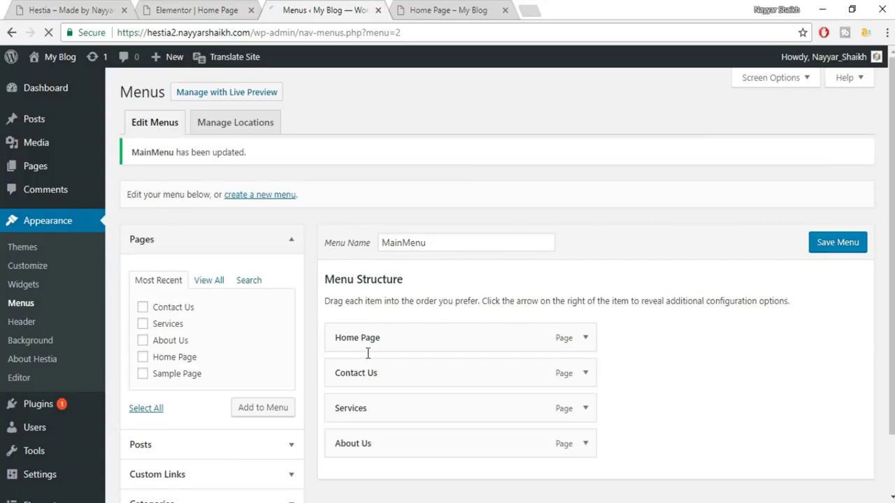
left_click(585, 347)
left_click(406, 396)
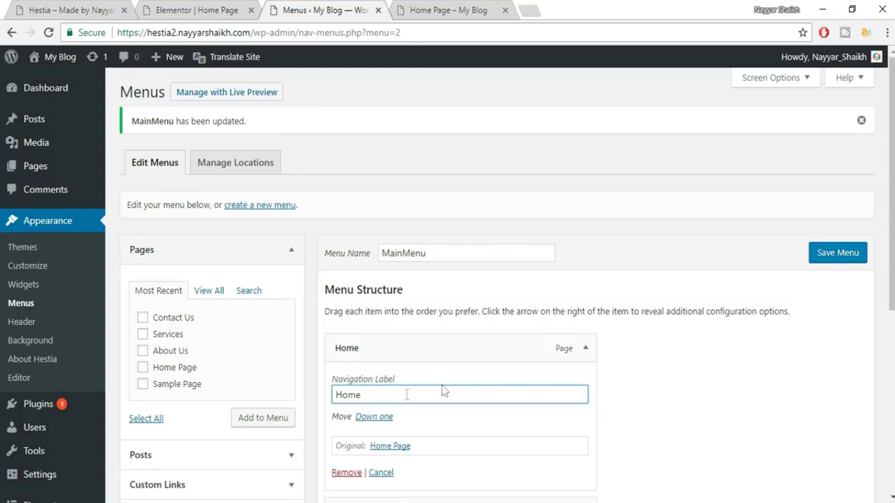
left_click(585, 347)
scroll(429, 383, "down", 1)
left_click_drag(429, 383, 426, 314)
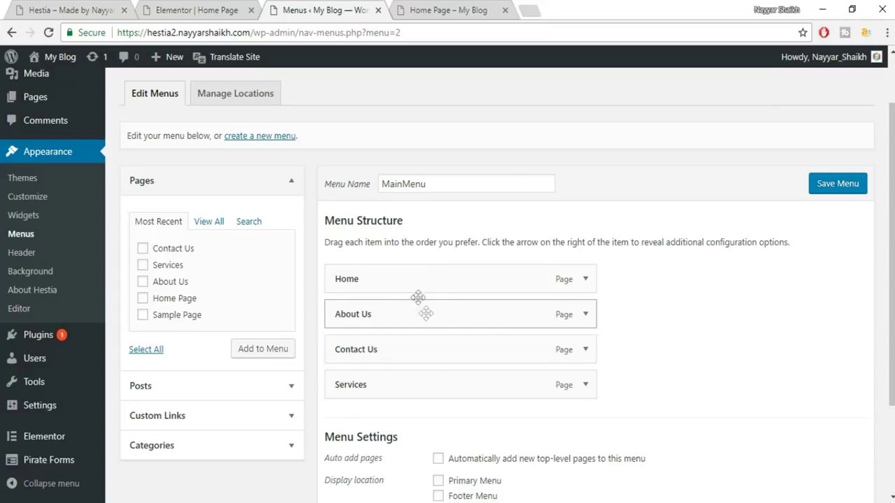
left_click_drag(403, 380, 399, 342)
scroll(563, 449, "down", 1)
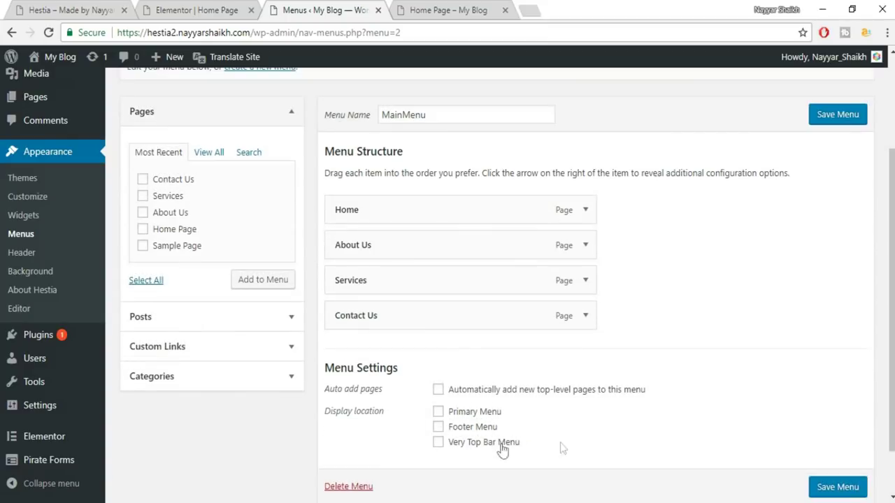
left_click(438, 414)
left_click(843, 488)
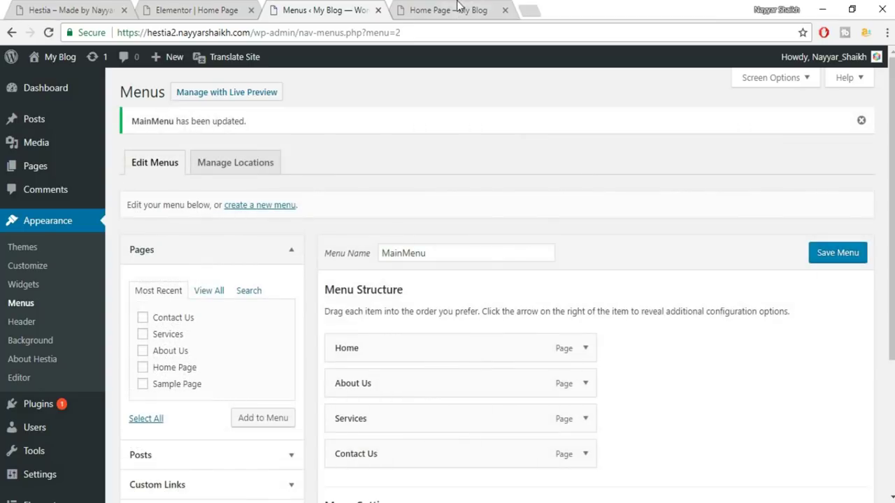
left_click(454, 8)
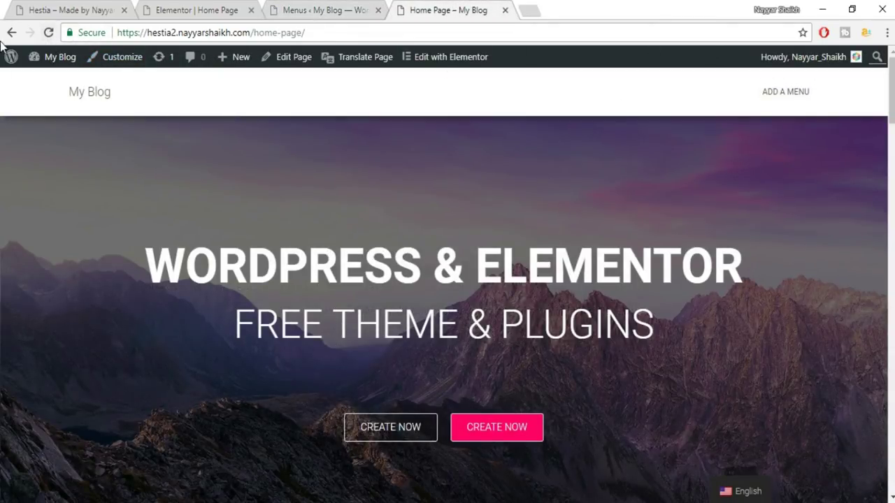
left_click(48, 32)
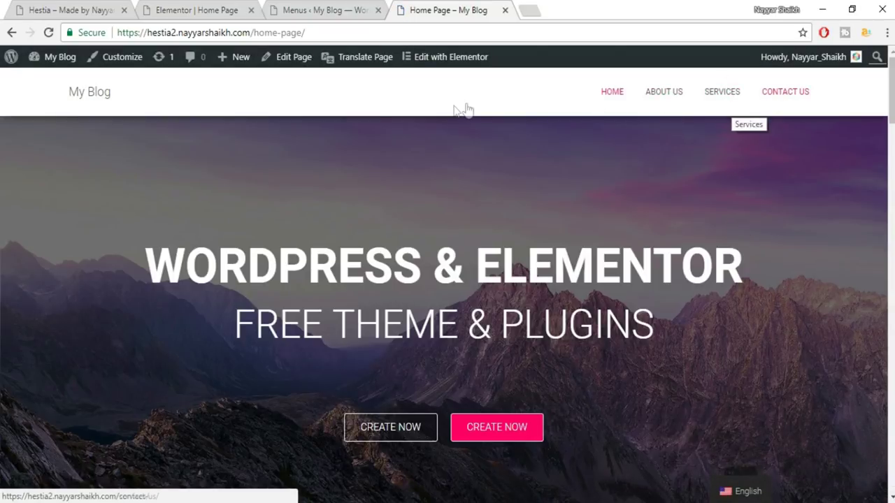
scroll(629, 244, "down", 4)
scroll(644, 284, "up", 4)
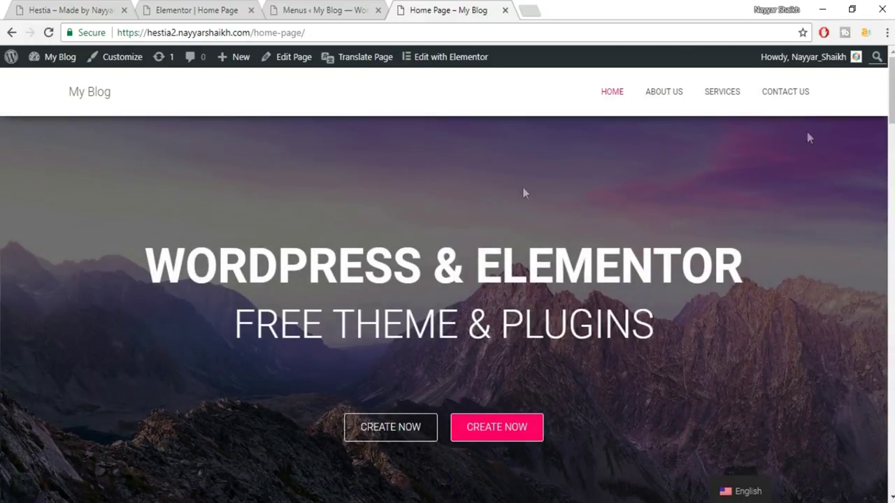
mouse_move(892, 95)
left_mouse_down()
mouse_move(892, 475)
mouse_move(891, 95)
left_mouse_up()
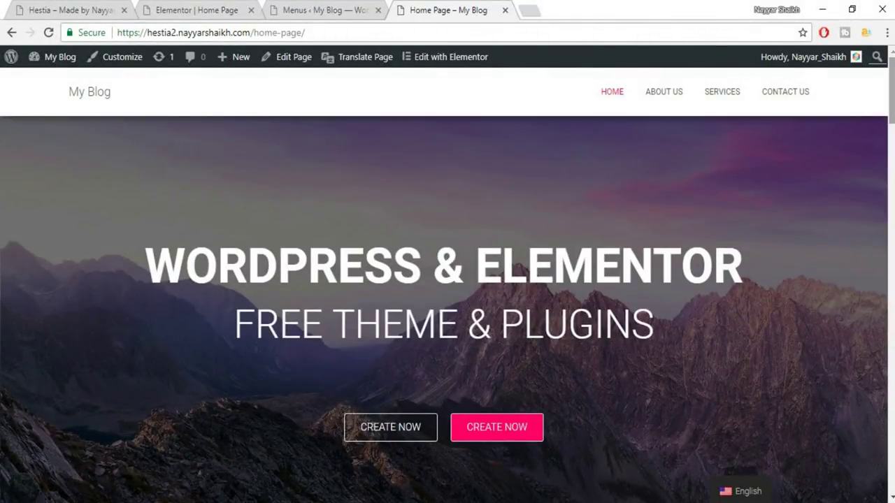
left_click(93, 98)
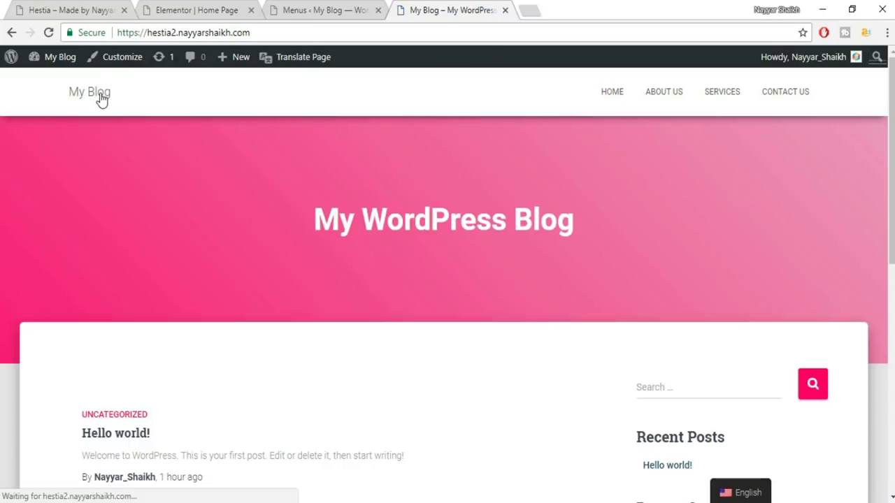
scroll(891, 161, "down", 10)
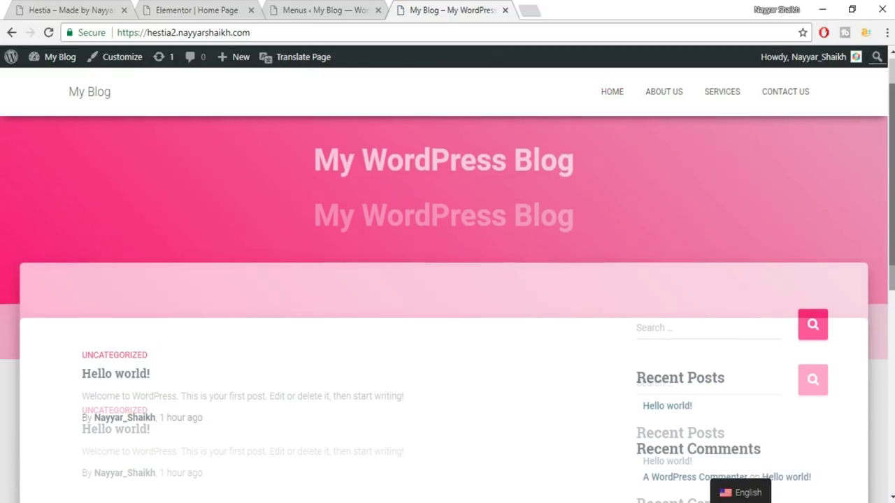
scroll(470, 182, "up", 10)
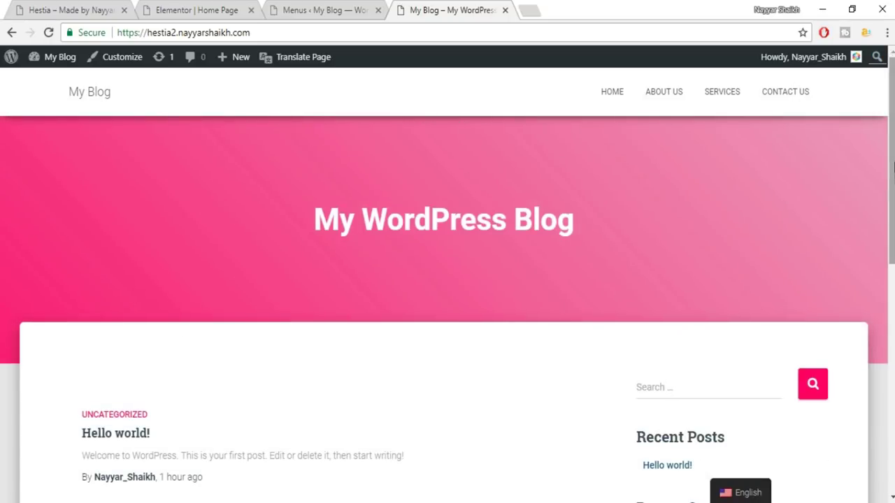
left_click_drag(892, 114, 892, 336)
left_click_drag(891, 335, 891, 114)
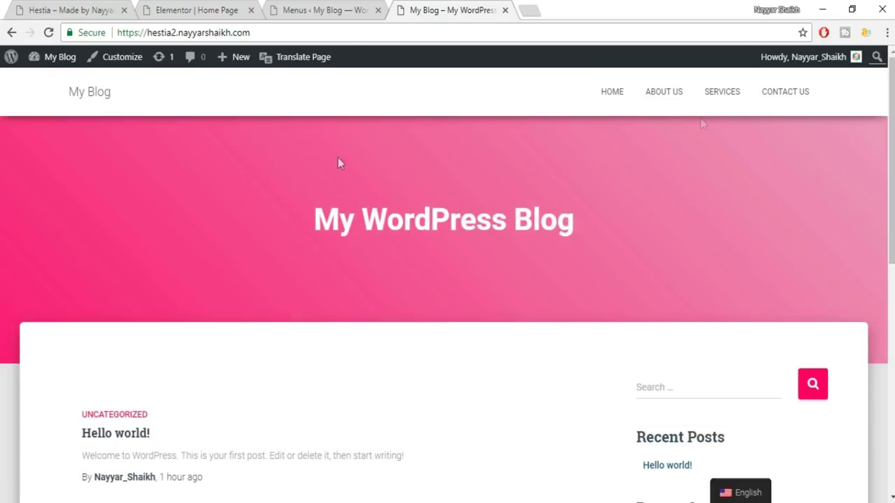
left_click(618, 102)
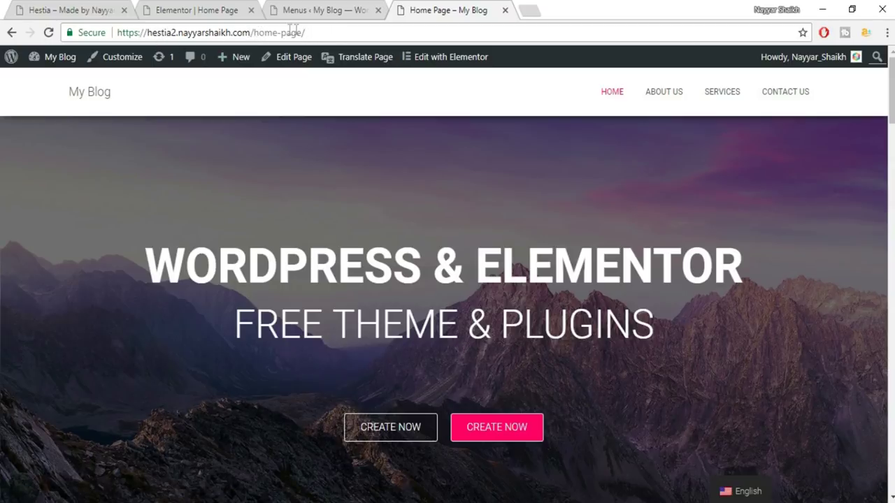
Change the Site Title in General Settings to 'BloggDude'
left_click(354, 6)
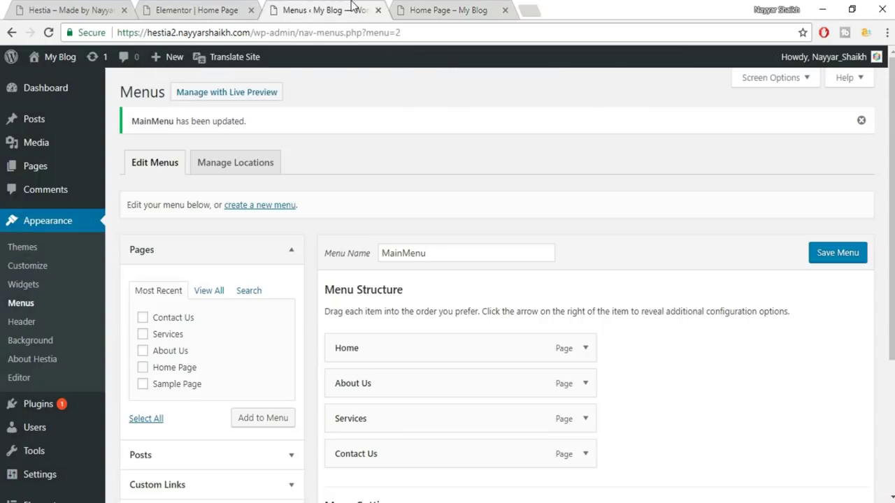
scroll(51, 323, "down", 2)
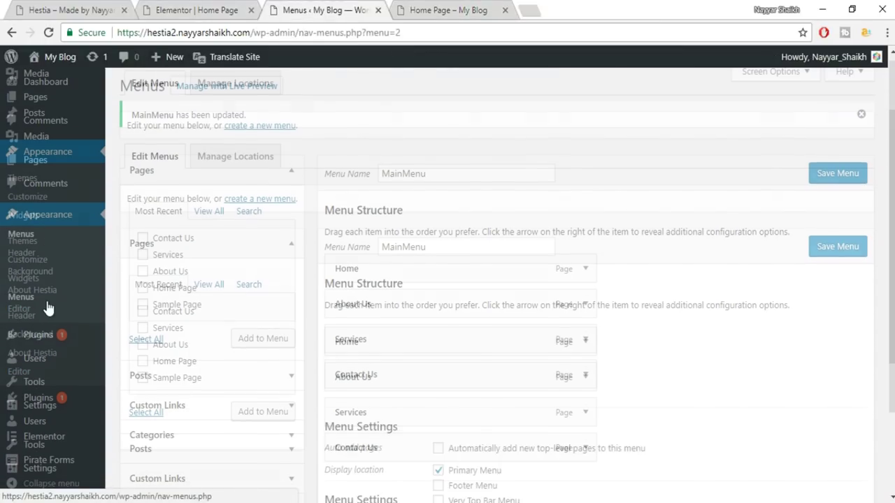
mouse_move(43, 409)
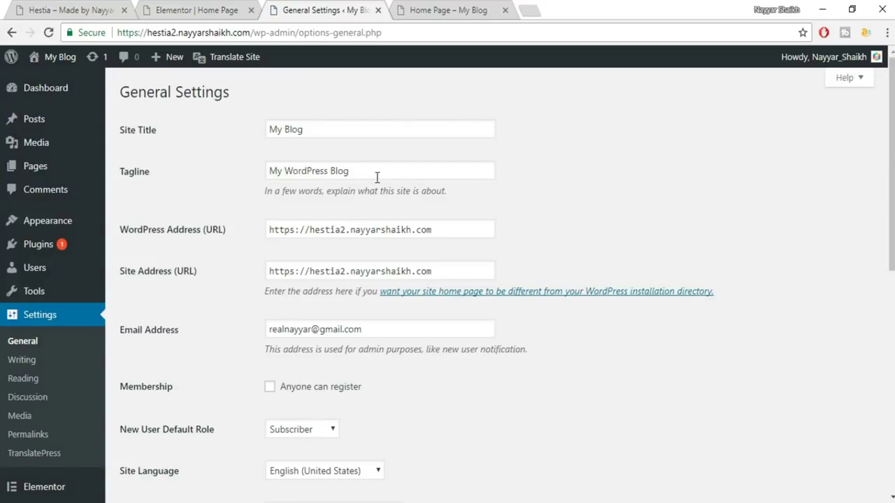
left_click_drag(311, 128, 233, 132)
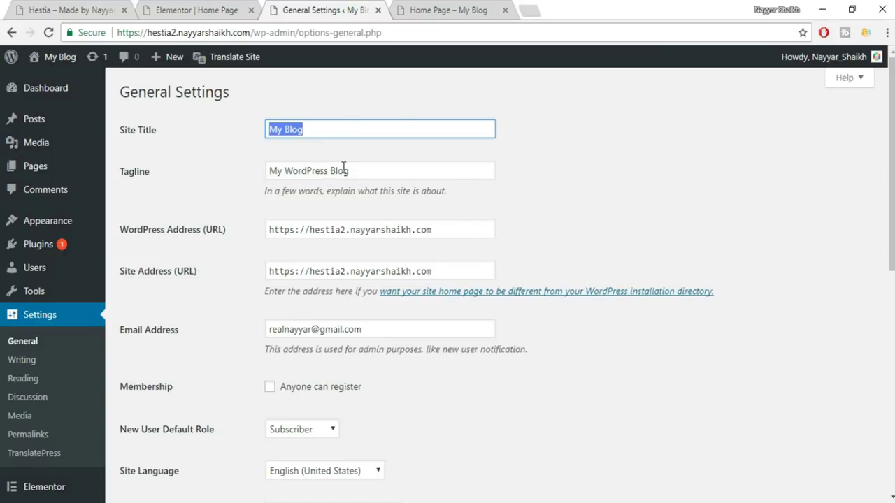
type("h")
key("BackSpace")
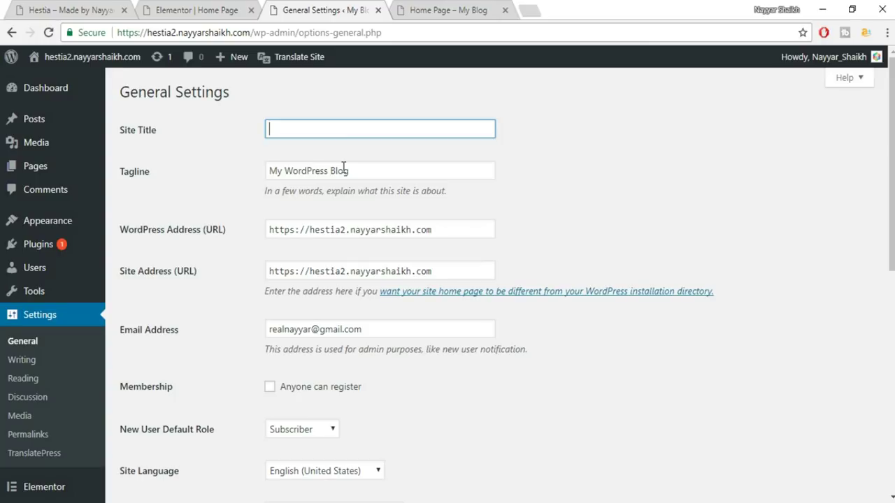
type("BloggDyude==")
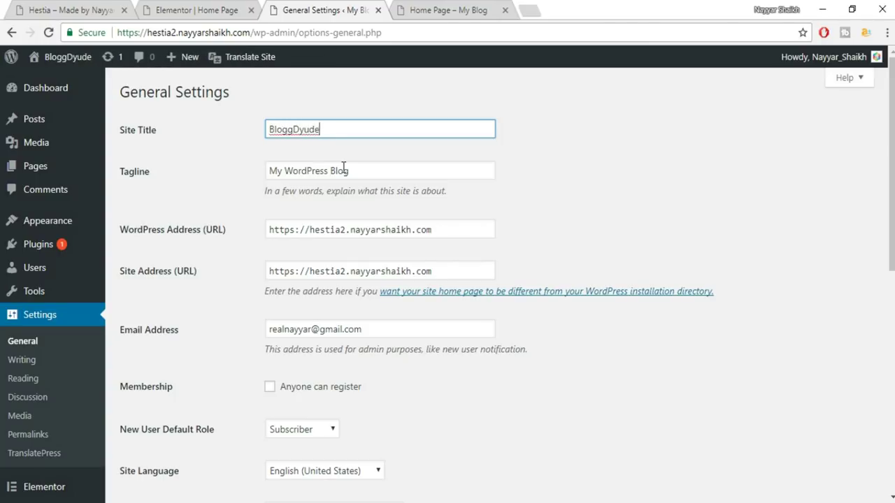
key("BackSpace")
key("BackSpace")
key("BackSpace")
key("BackSpace")
key("BackSpace")
key("BackSpace")
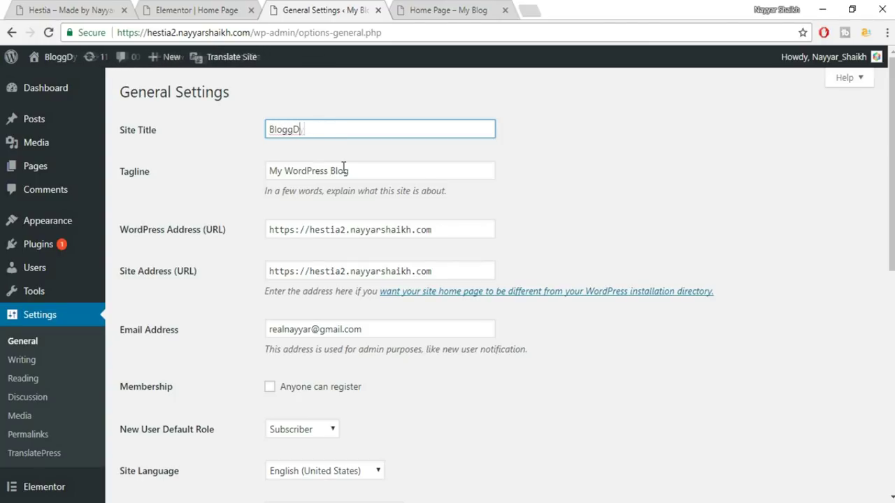
type("ude")
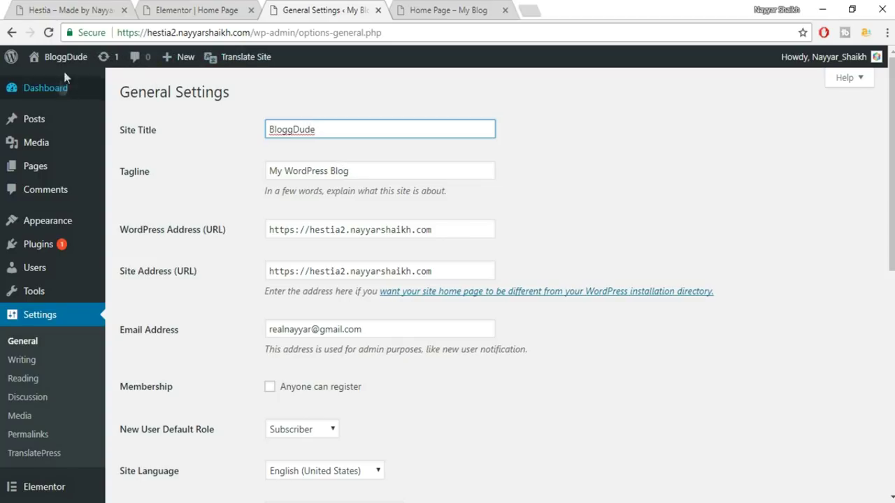
Replace the tagline with the 'Made by' creator credit line and save the settings
mouse_move(68, 73)
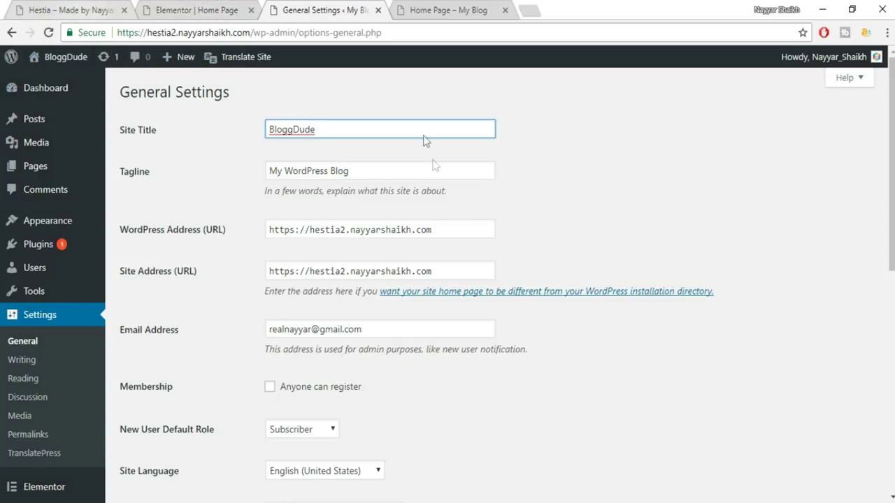
triple_click(389, 174)
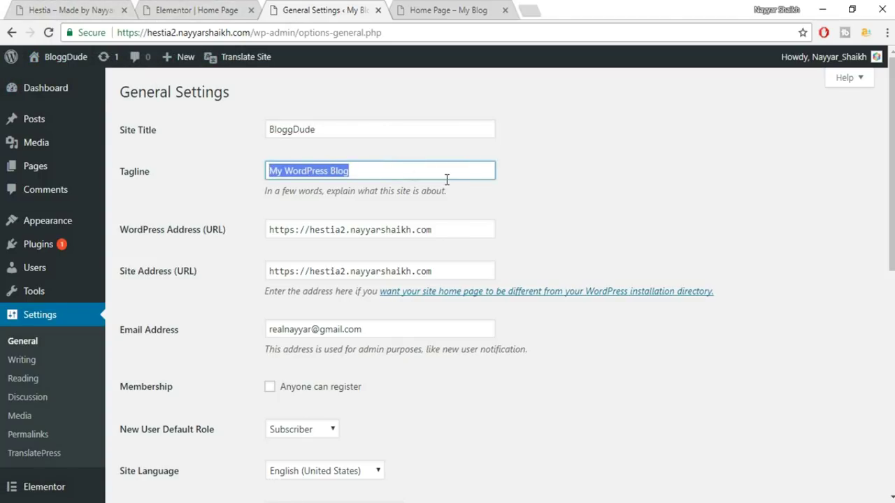
type("B")
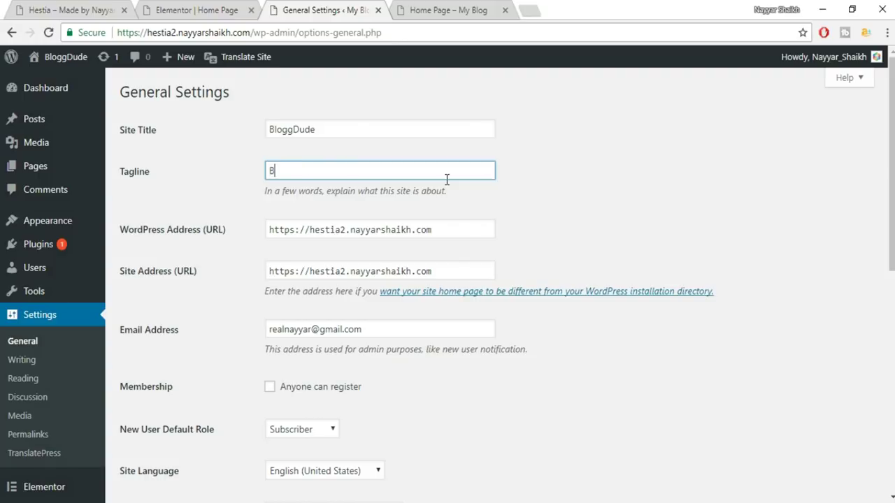
type("Made By Nayyar Shaikh")
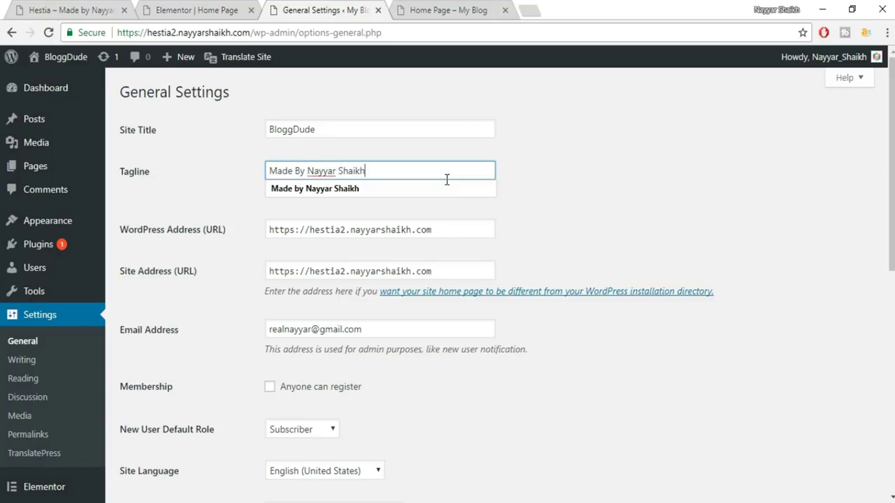
left_click(422, 192)
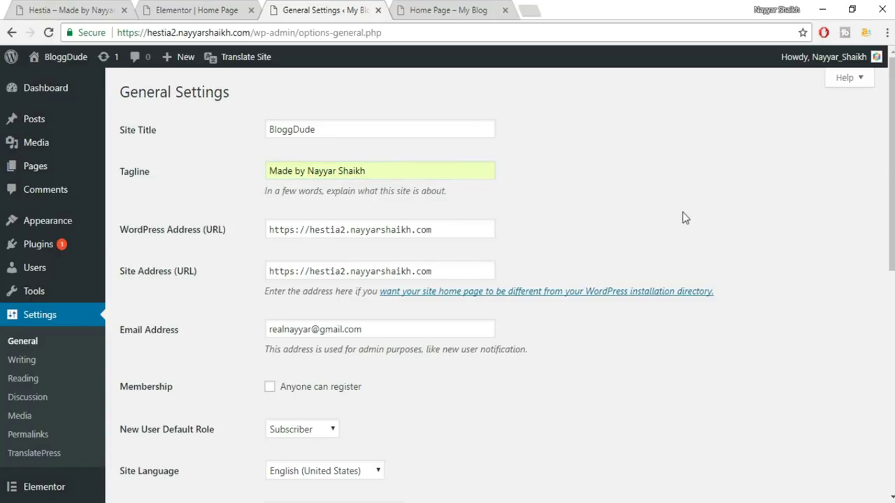
scroll(683, 212, "down", 3)
scroll(684, 220, "down", 4)
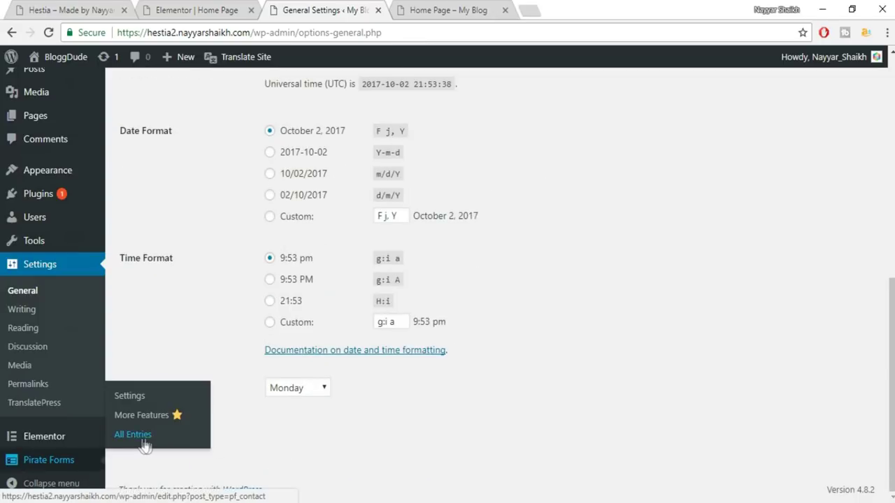
left_click(181, 437)
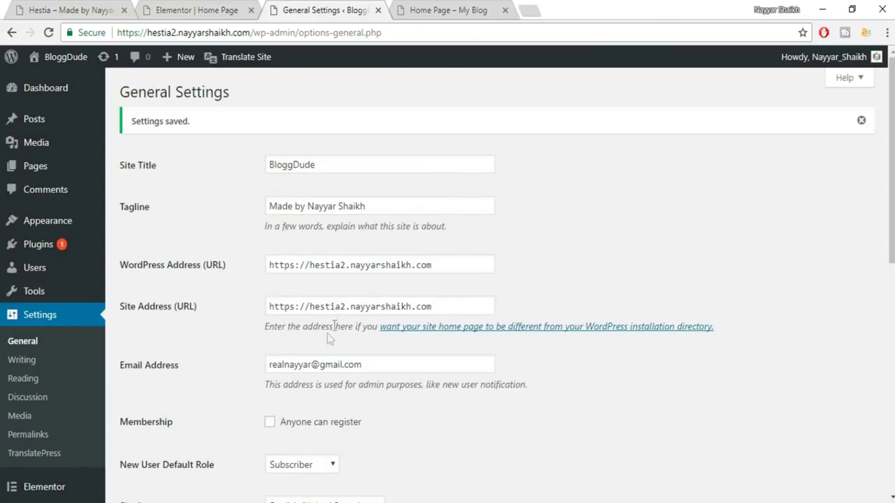
Set a static front page of 'Home Page' in Reading Settings, save, and view the live site
left_click(37, 380)
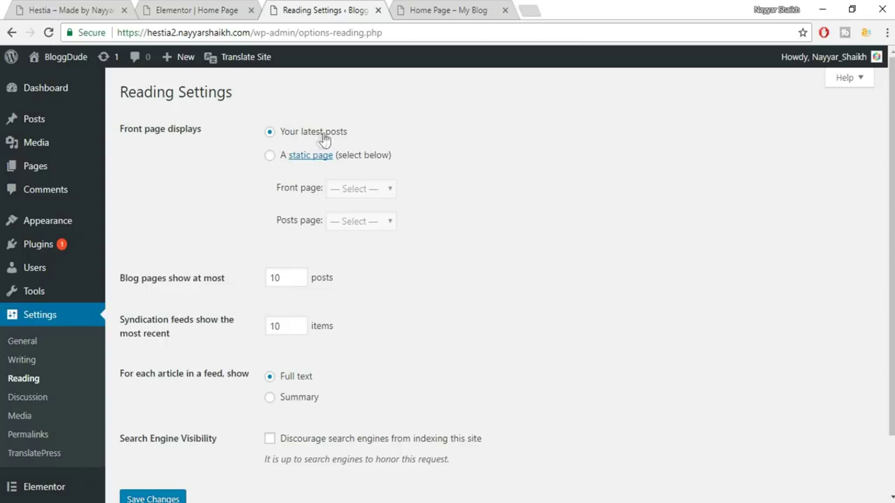
left_click(270, 157)
left_click(366, 188)
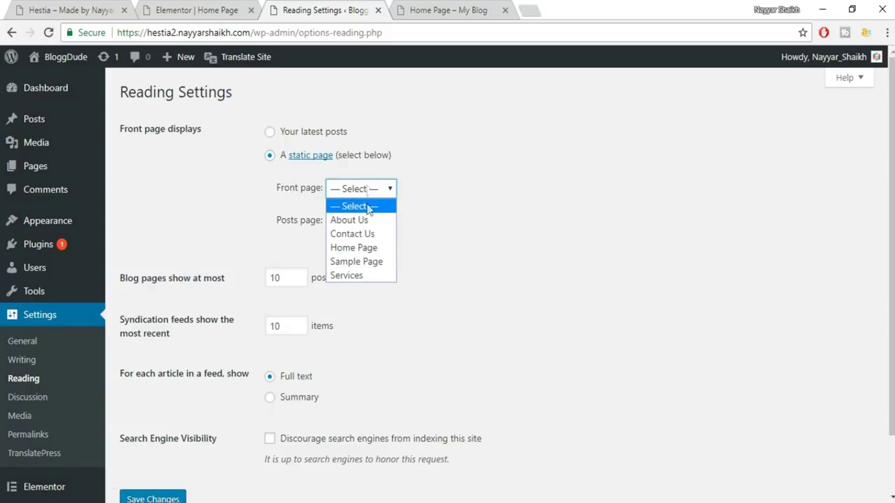
left_click(367, 249)
scroll(266, 491, "down", 1)
left_click(152, 439)
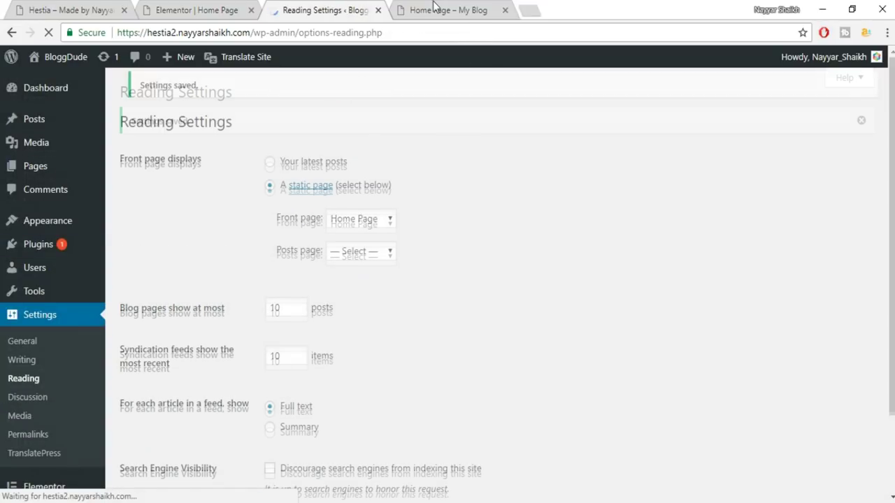
left_click(441, 9)
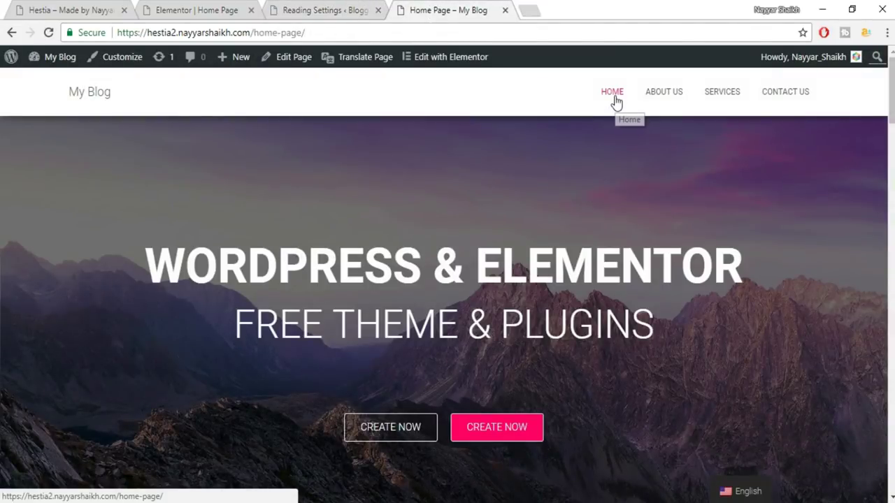
Browse the BloggDude front page and the empty About Us page, then return to Reading Settings
left_click_drag(306, 33, 259, 40)
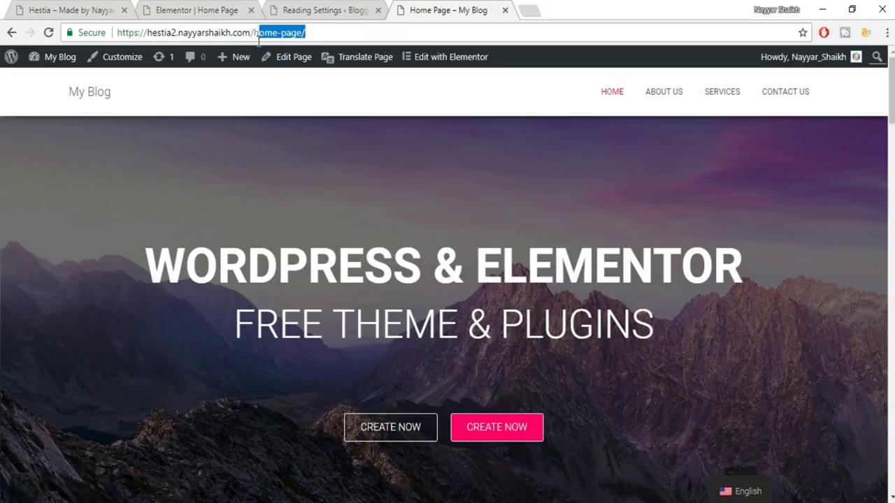
left_click(614, 96)
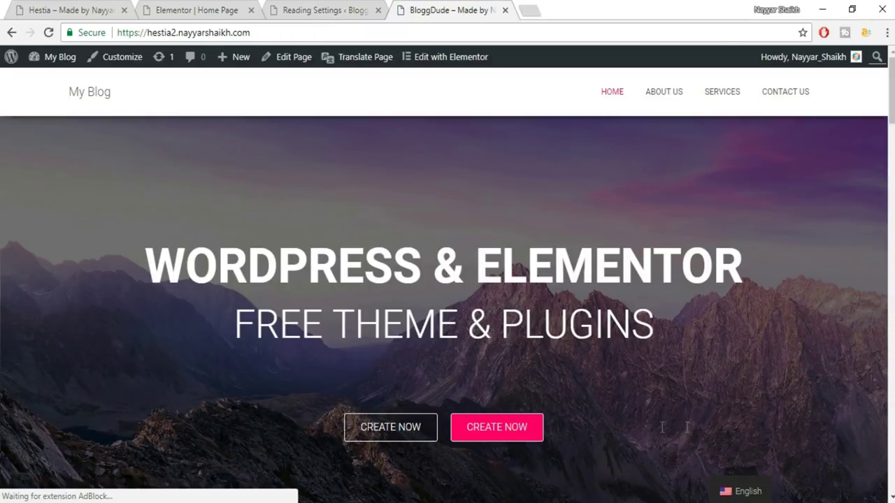
scroll(614, 346, "down", 2)
scroll(616, 351, "up", 2)
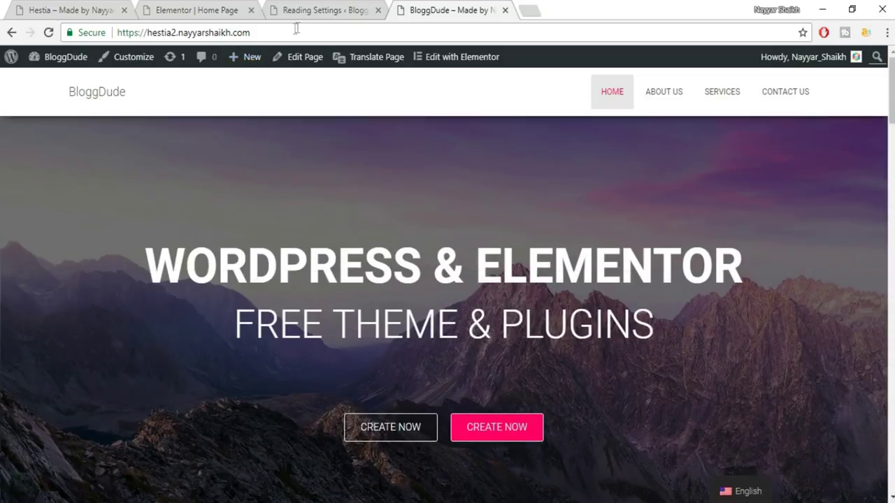
scroll(524, 284, "down", 15)
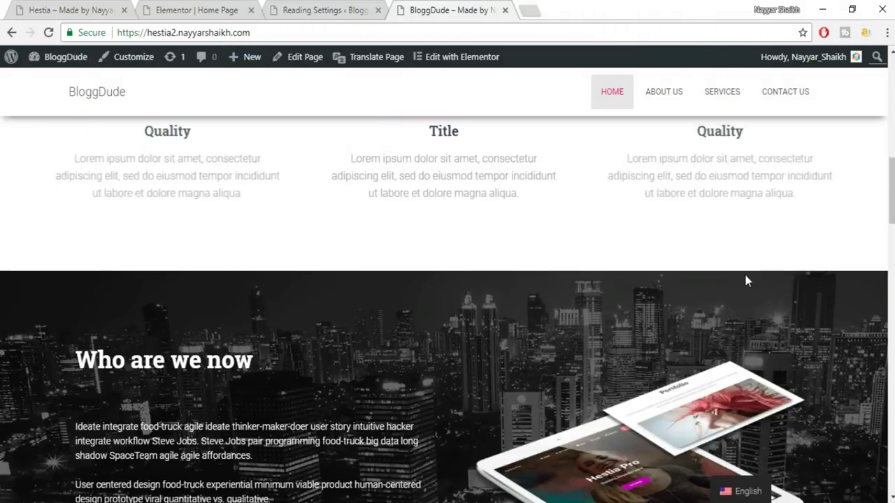
scroll(447, 310, "down", 5)
scroll(448, 310, "up", 15)
scroll(447, 310, "up", 5)
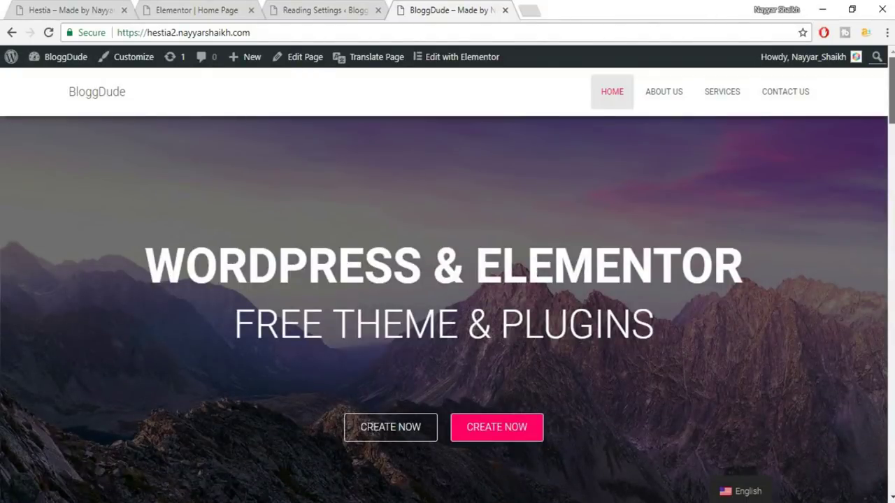
left_click(677, 100)
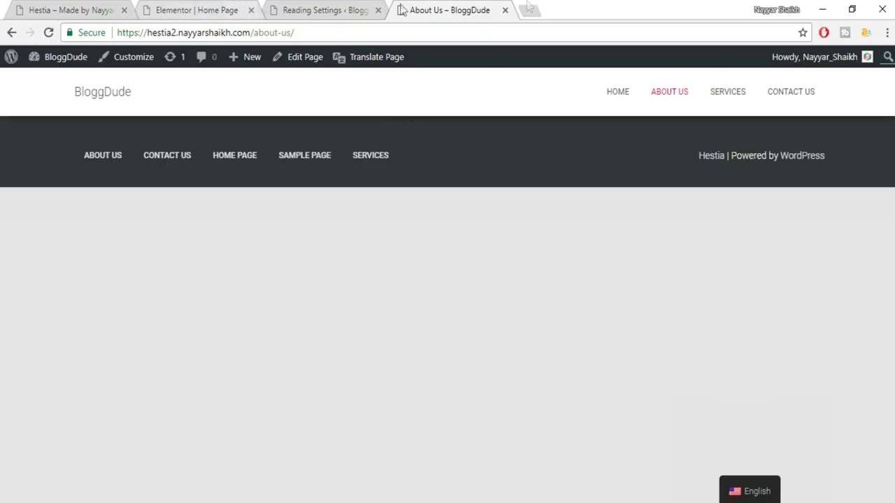
left_click(333, 7)
In Elementor My Library, import the elementor-472 template file from the Layouts folder
scroll(80, 329, "down", 2)
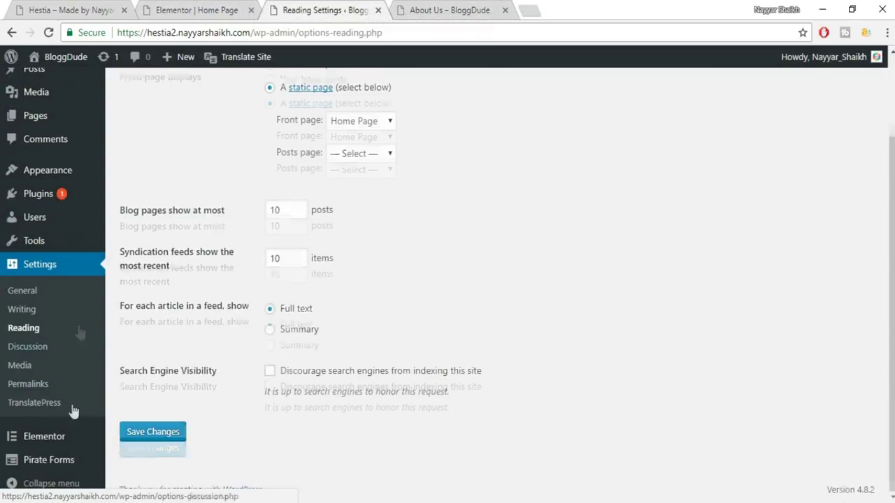
mouse_move(53, 444)
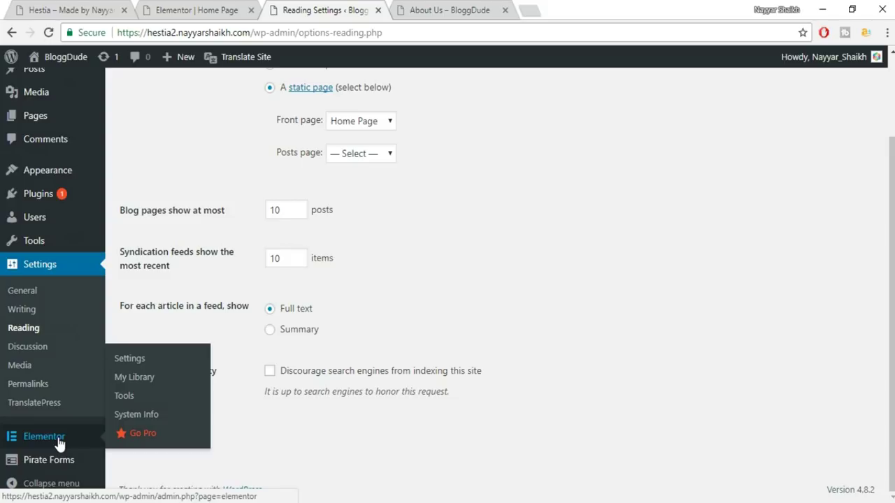
left_click(138, 379)
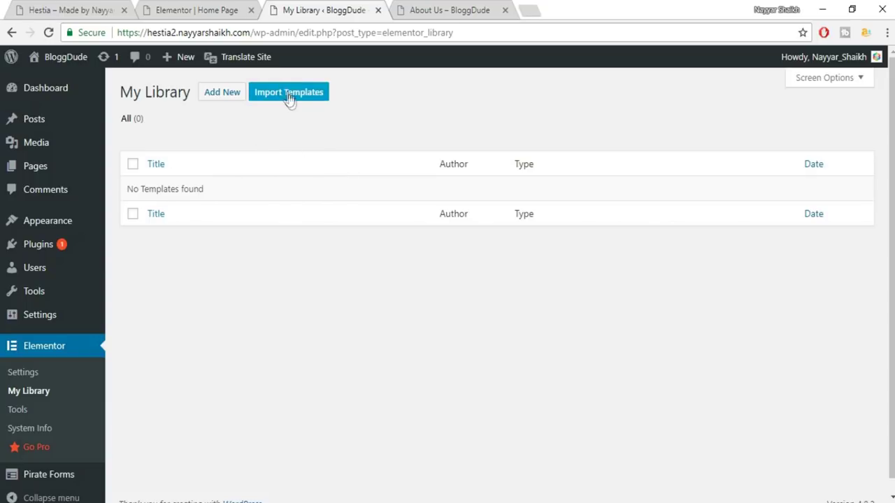
left_click(289, 98)
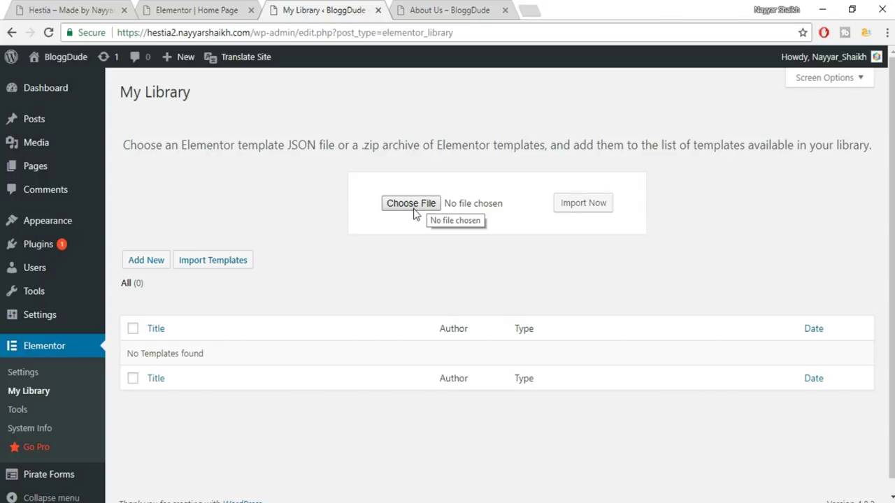
left_click(414, 208)
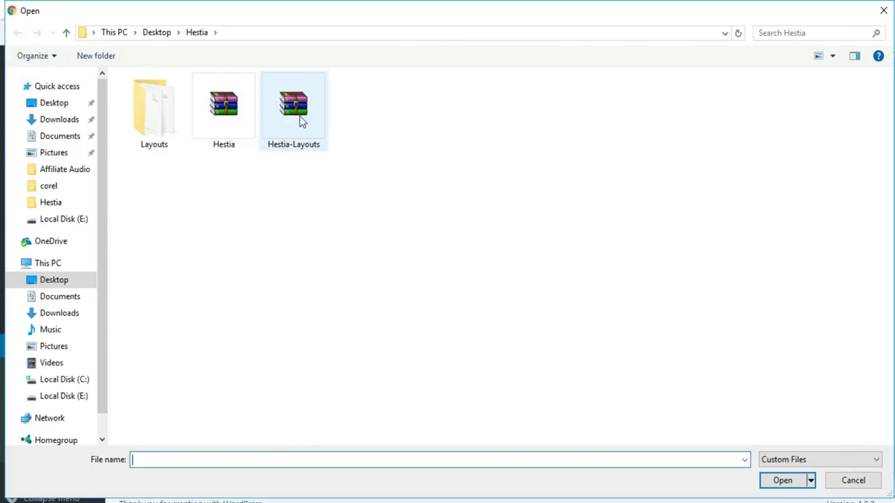
mouse_move(301, 120)
double_click(144, 130)
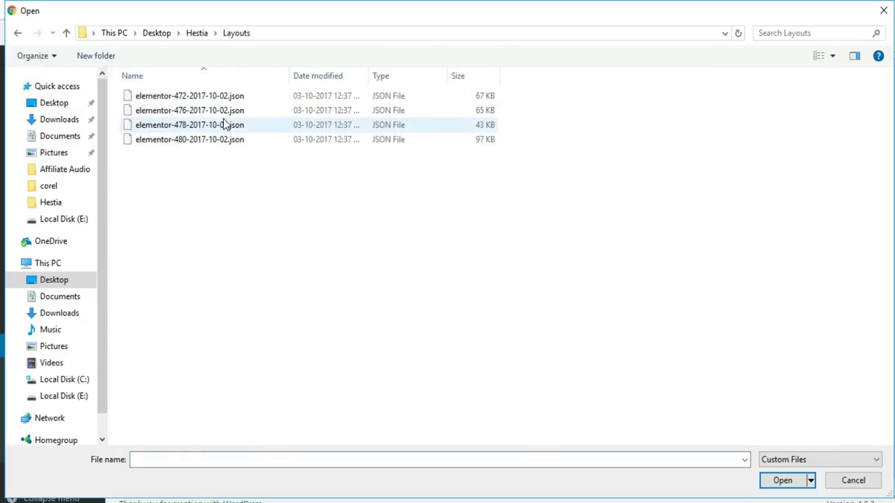
left_click(216, 98)
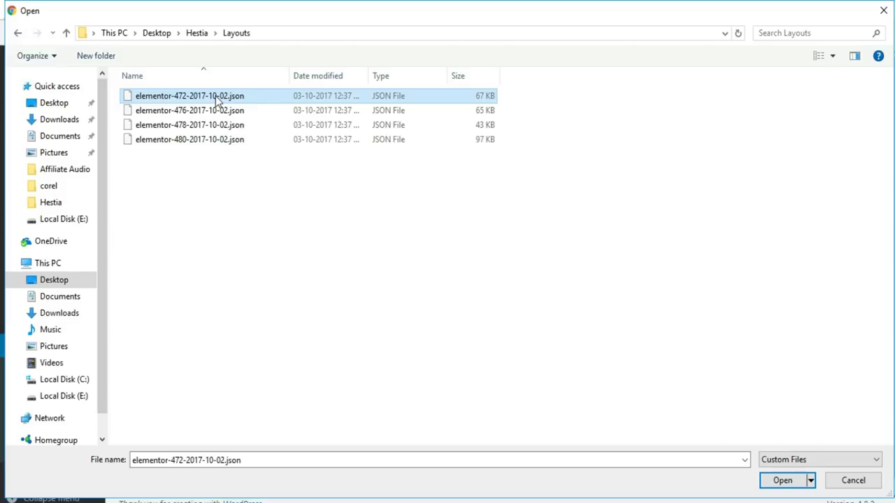
left_click(781, 481)
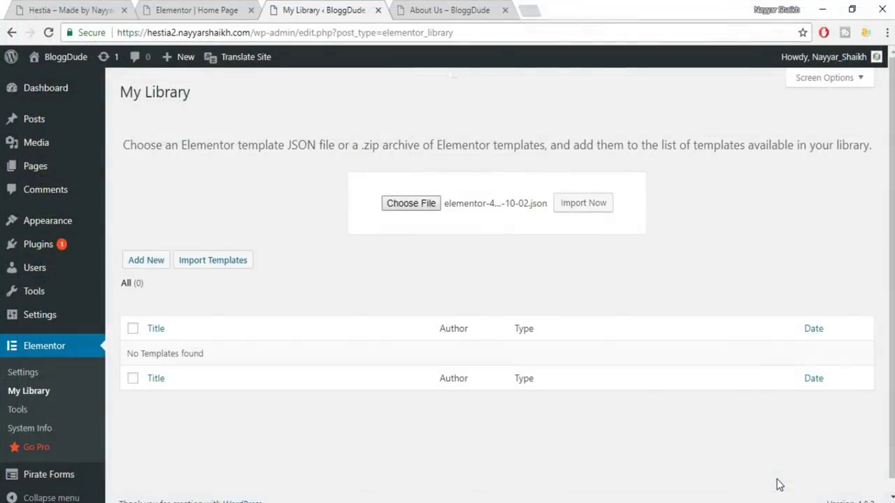
left_click(586, 215)
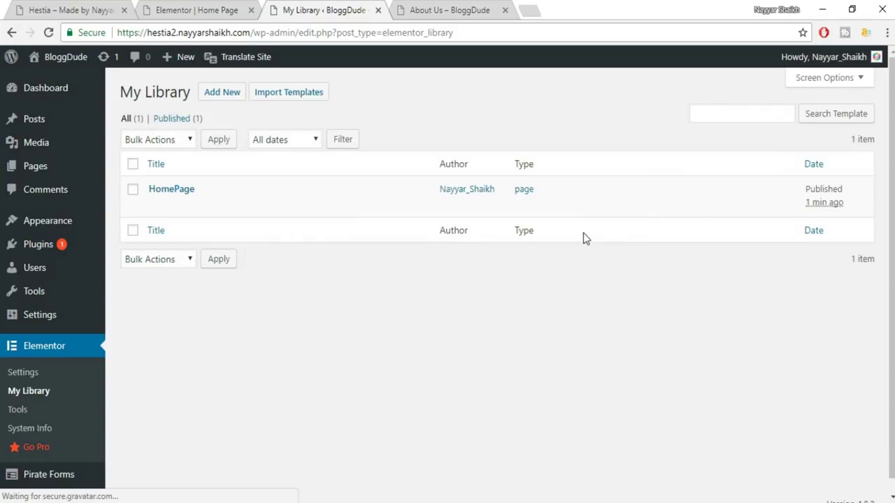
Import the elementor-476 file as the Services template
mouse_move(190, 200)
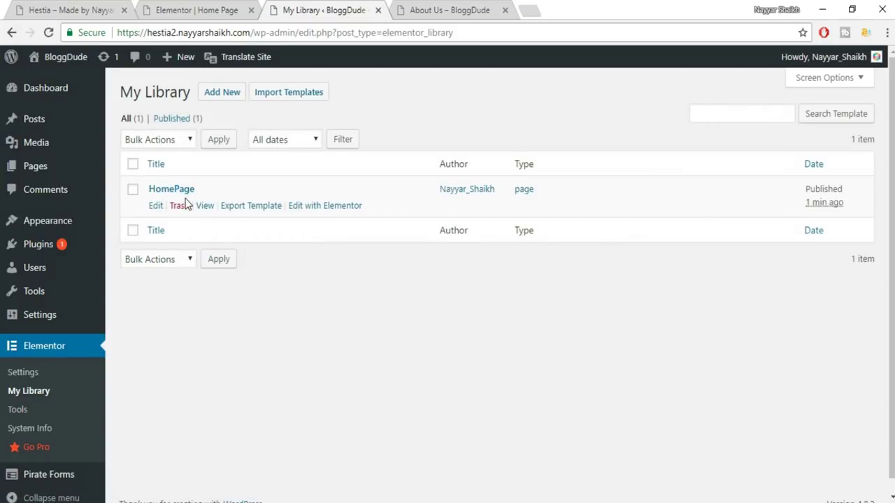
left_click(425, 7)
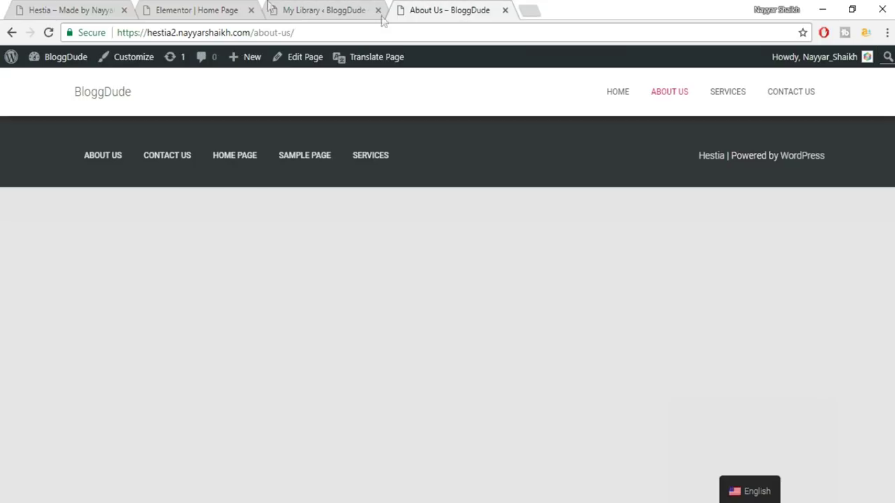
left_click(319, 10)
mouse_move(188, 200)
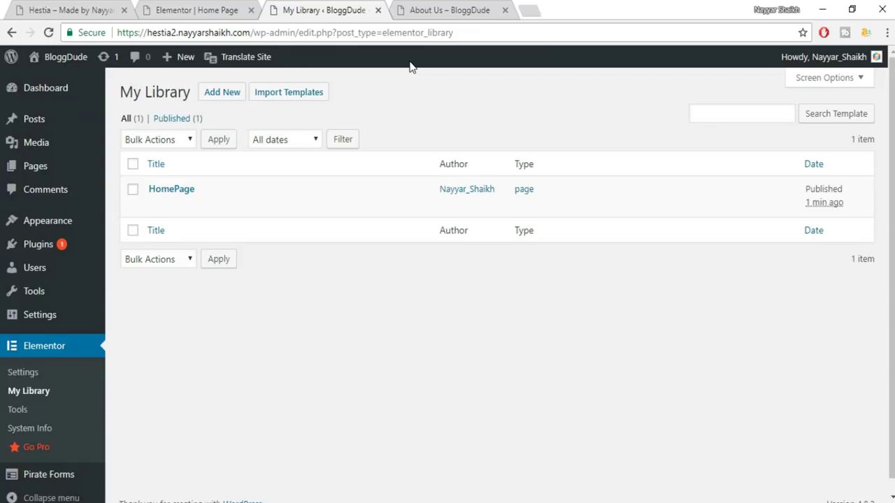
left_click(283, 102)
left_click(409, 202)
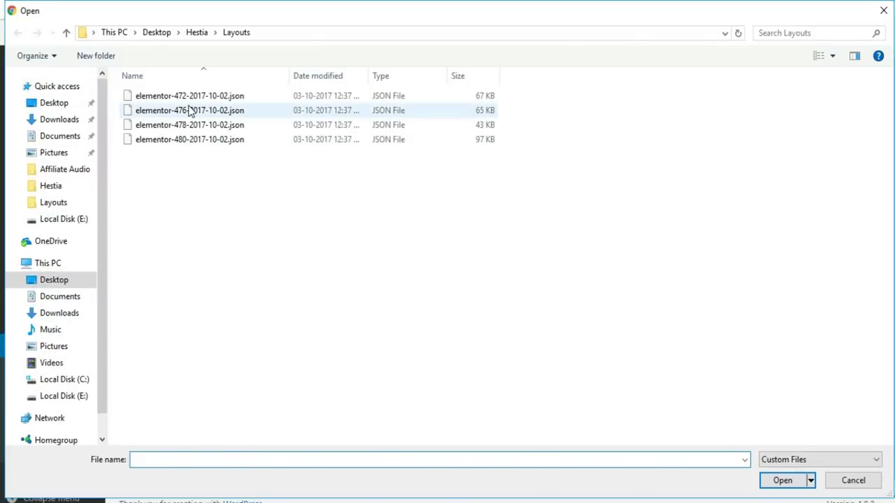
left_click(190, 111)
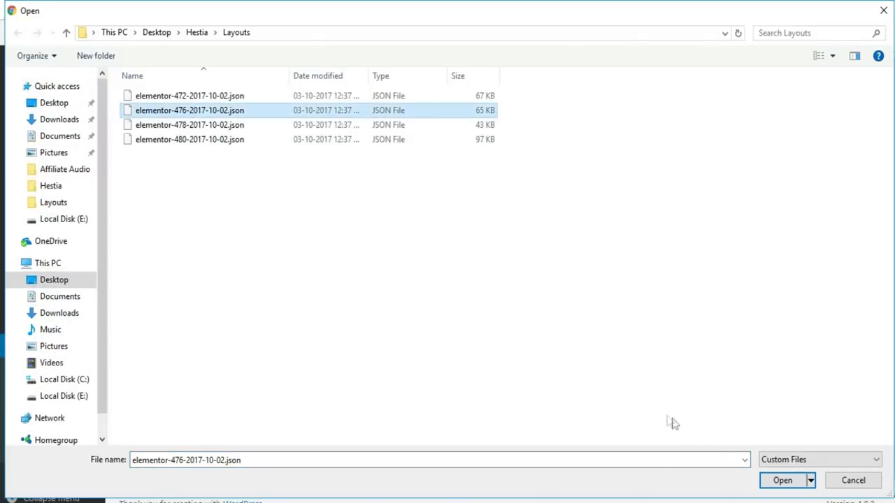
left_click(779, 486)
left_click(593, 207)
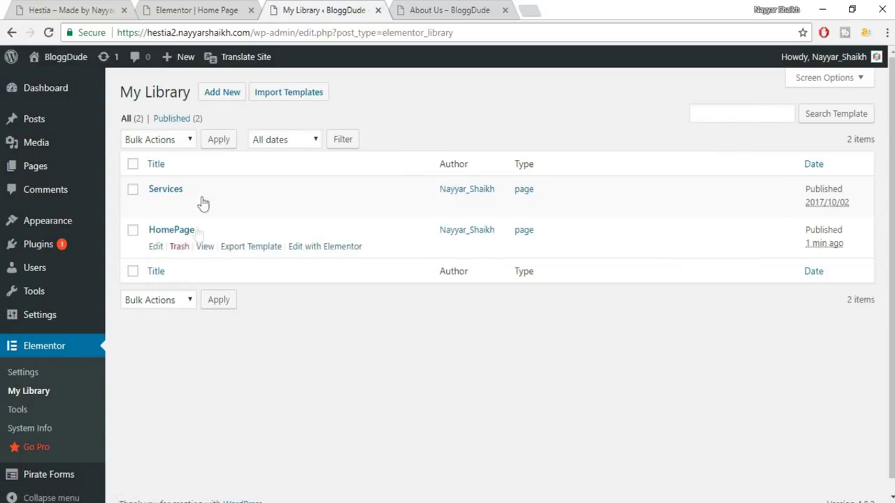
Import the elementor-478 file as the Contact template
left_click(294, 92)
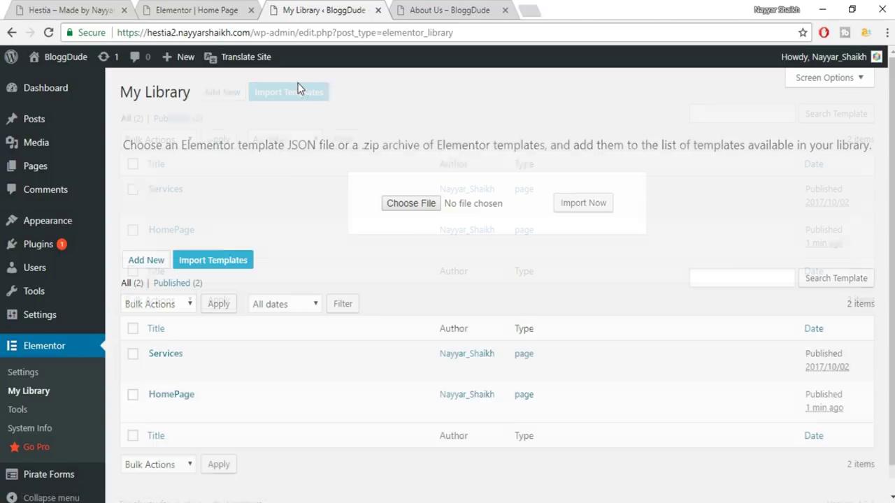
left_click(412, 203)
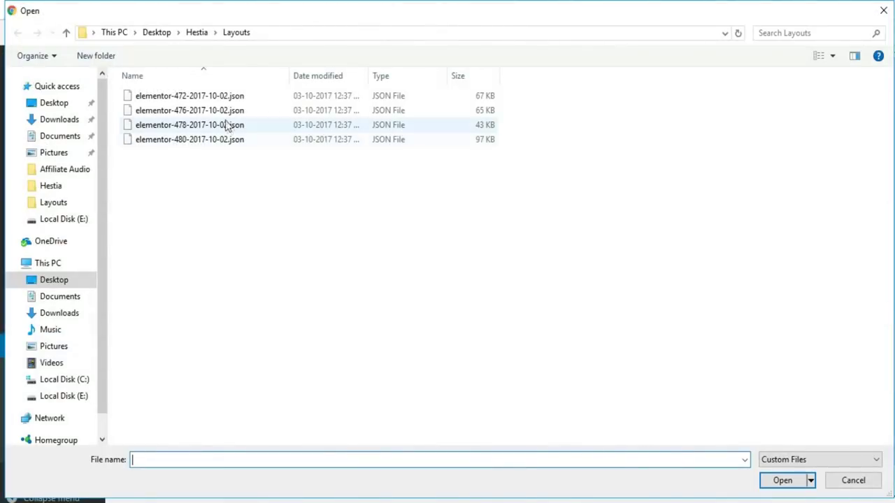
left_click(226, 124)
left_click(781, 481)
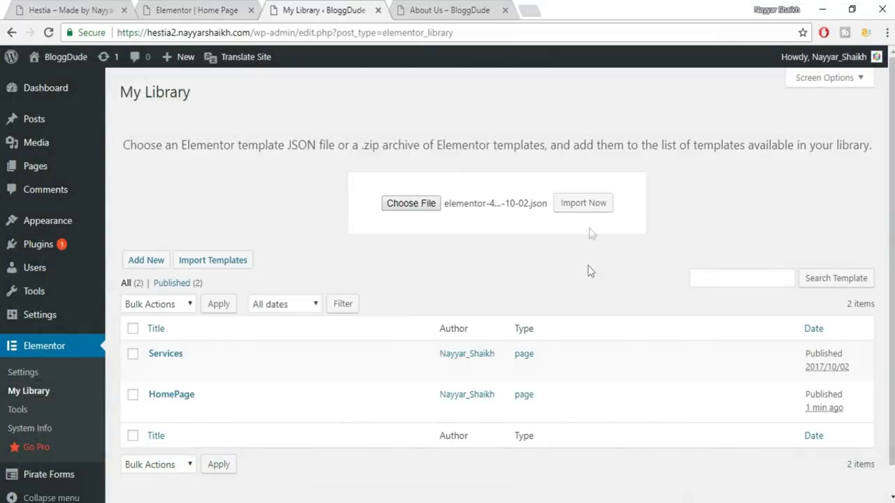
left_click(591, 213)
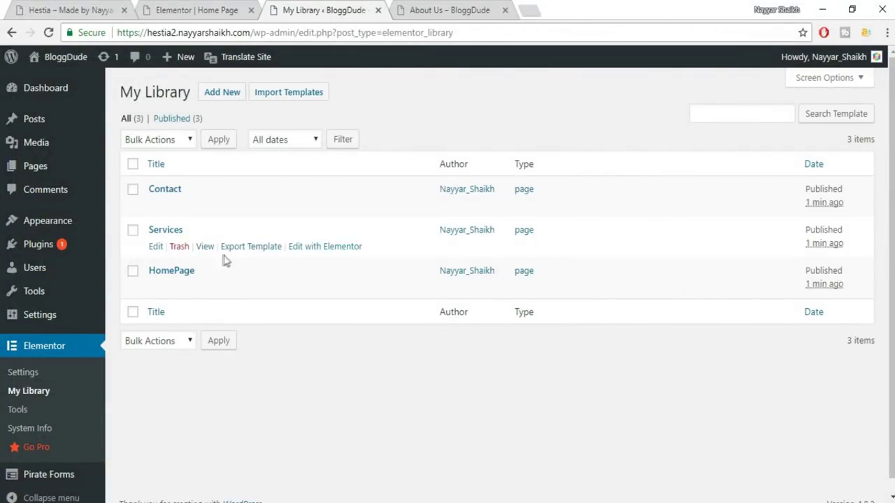
Import the elementor-480 file as the About template
left_click(288, 93)
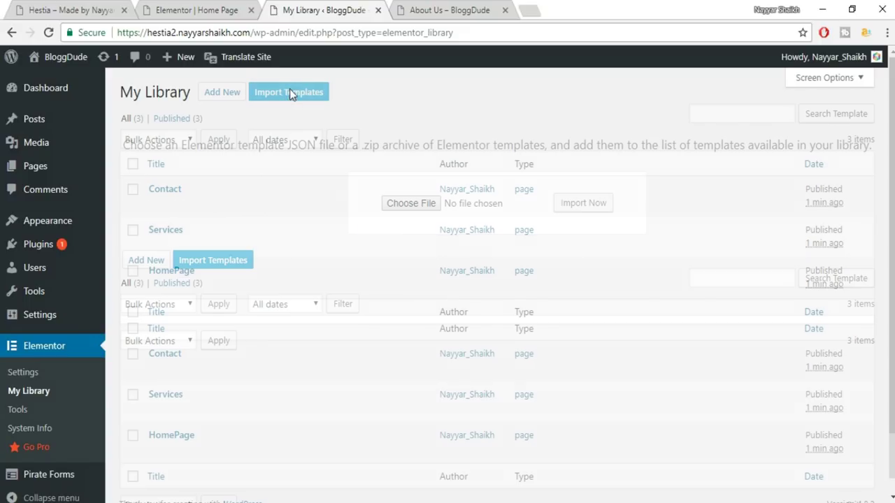
left_click(412, 204)
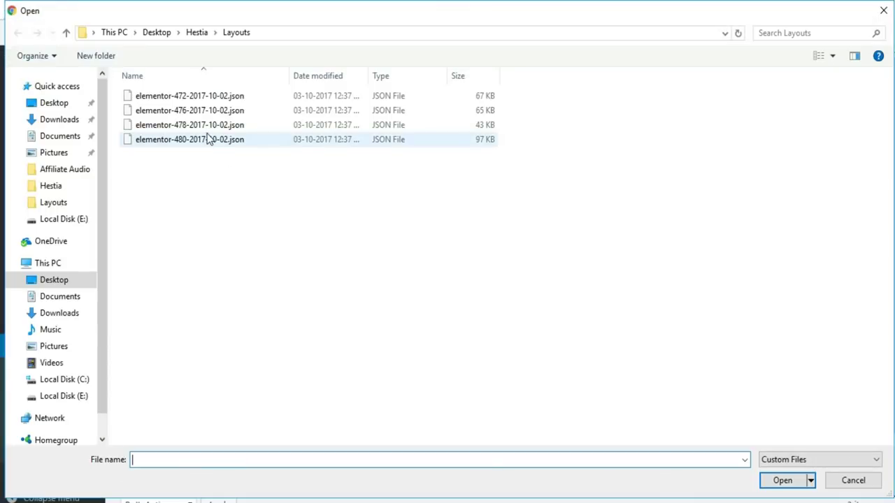
left_click(209, 139)
left_click(782, 480)
left_click(584, 209)
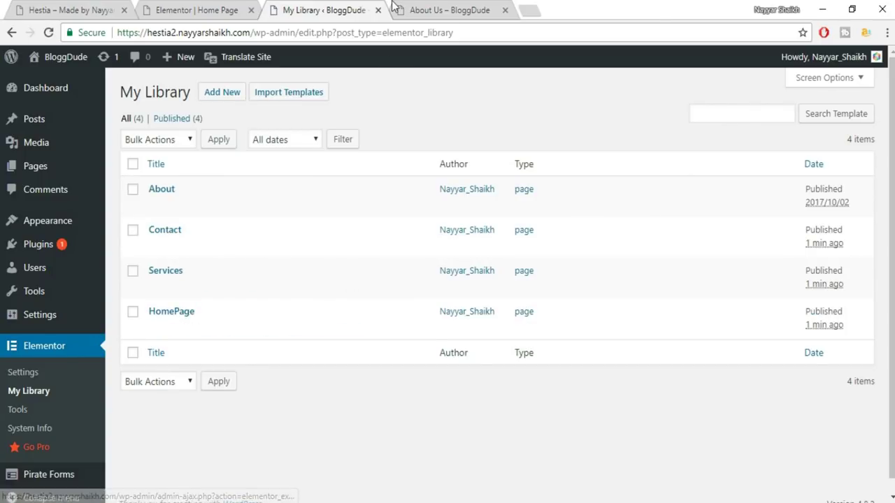
left_click(416, 8)
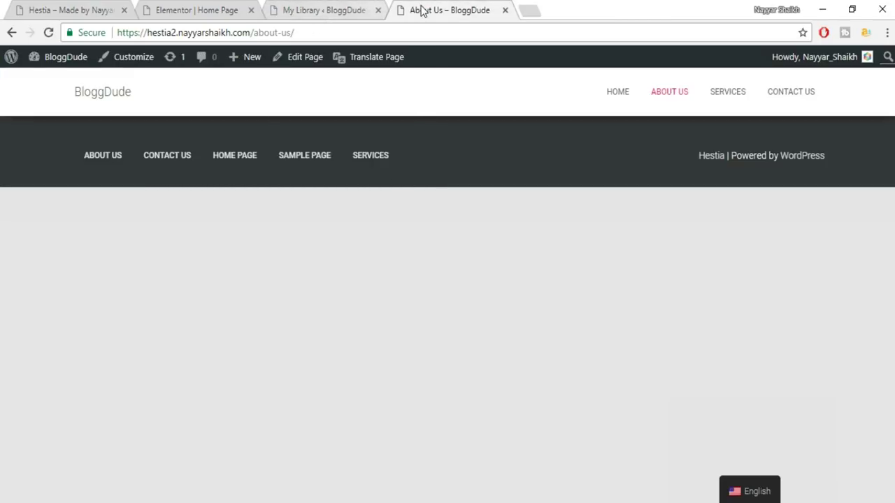
Open the BloggDude About Us page in the Elementor editor
left_click(297, 60)
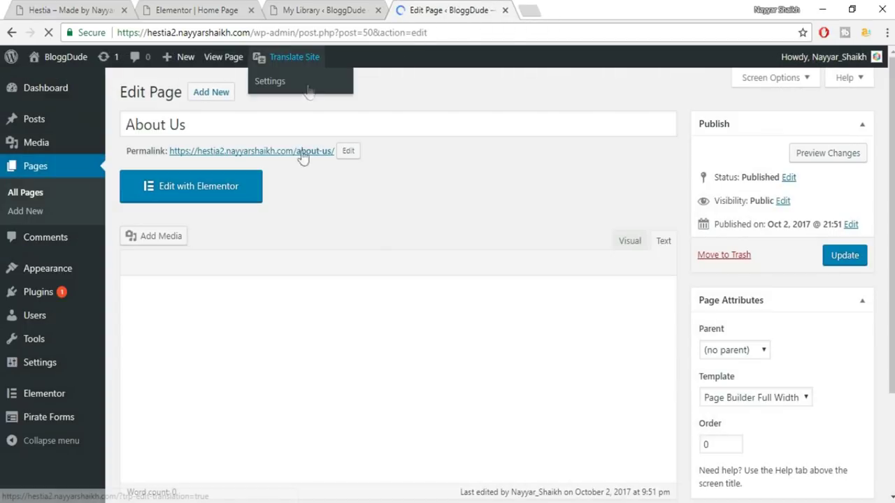
left_click(215, 198)
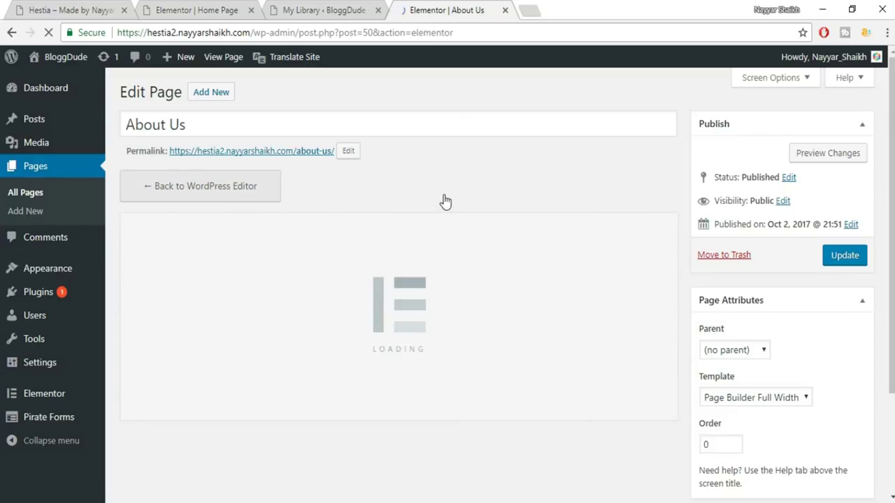
left_click(98, 5)
Review the Hestia demo's About Us page from its hero through the Our Clients section
scroll(793, 189, "up", 5)
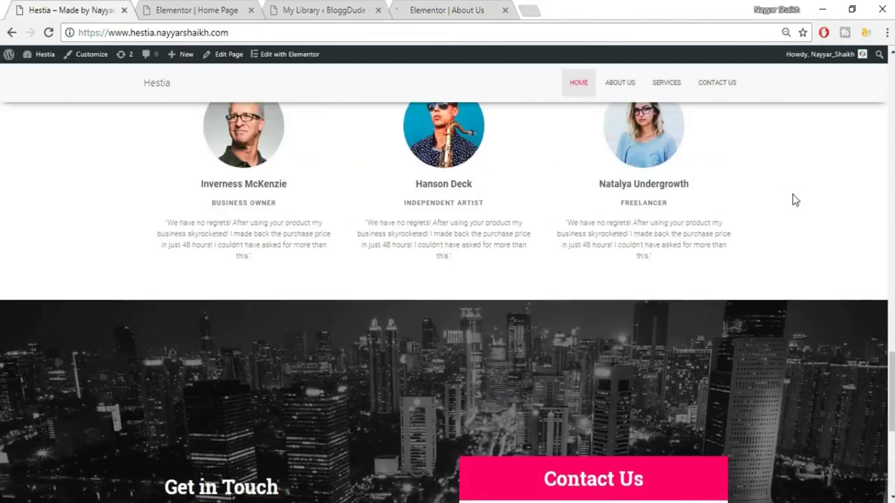
scroll(793, 200, "up", 5)
left_click(620, 88)
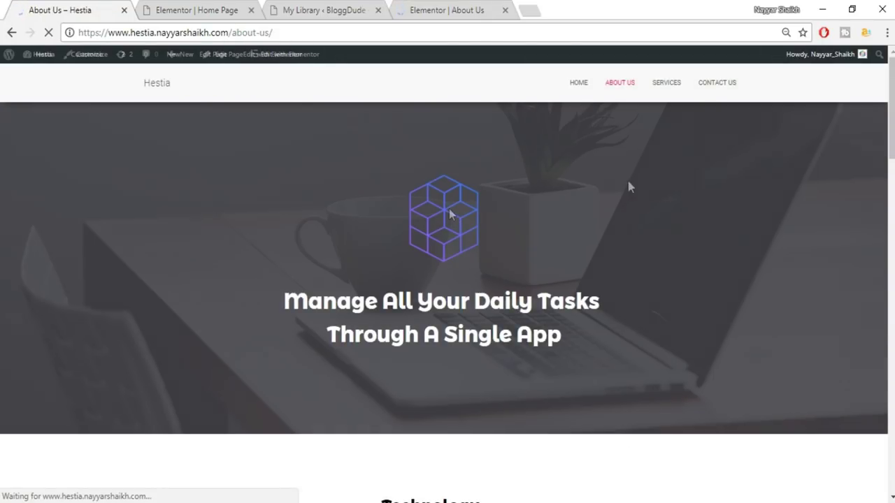
scroll(629, 186, "down", 5)
scroll(448, 301, "down", 10)
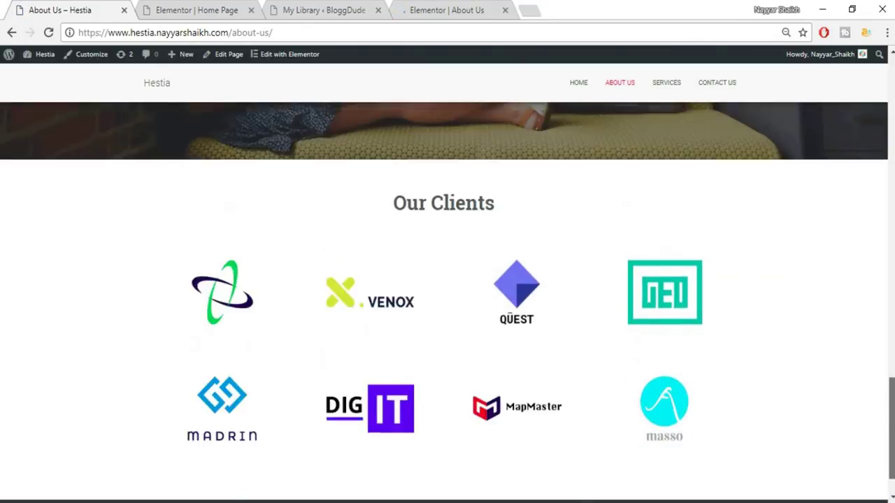
scroll(448, 300, "up", 15)
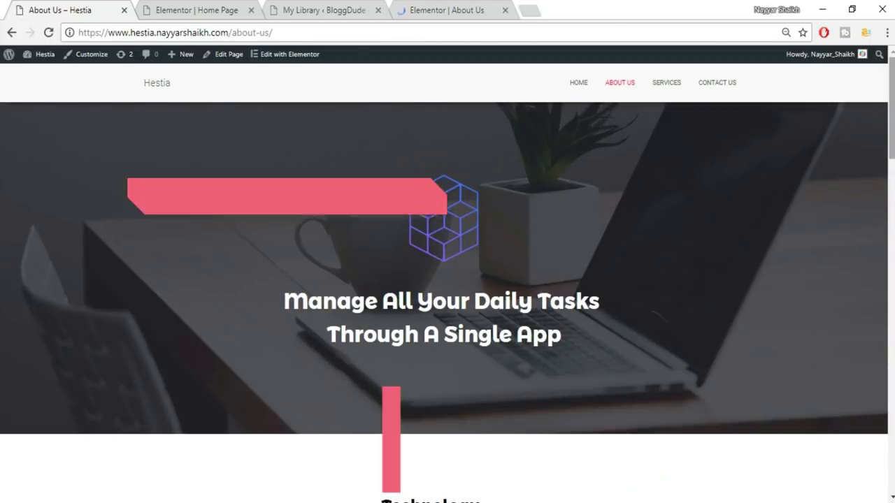
scroll(489, 224, "down", 15)
scroll(447, 300, "down", 4)
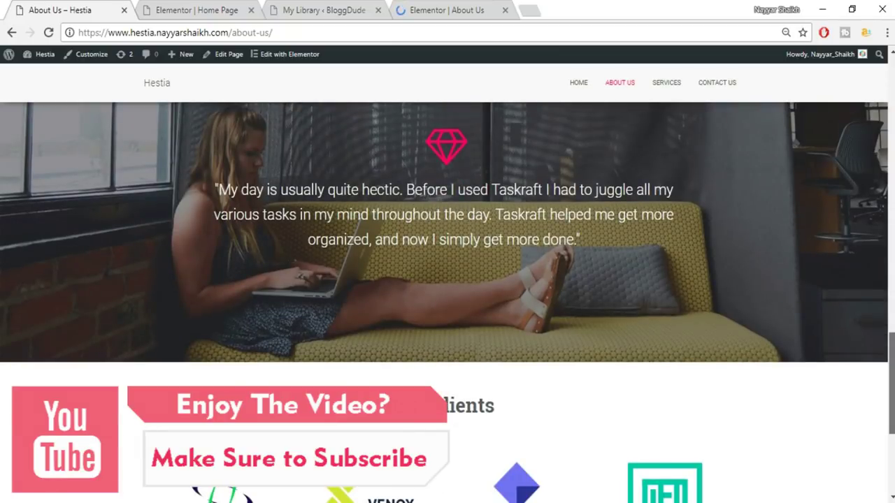
scroll(448, 301, "down", 3)
scroll(448, 301, "up", 10)
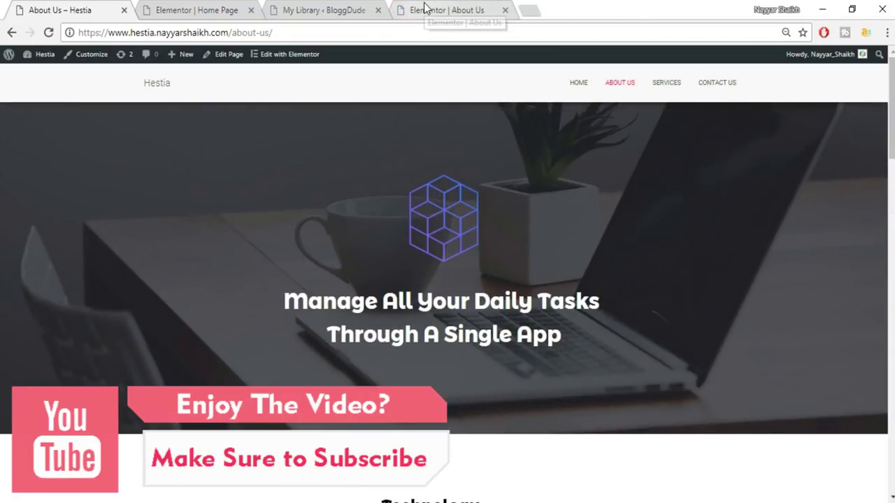
left_click(424, 9)
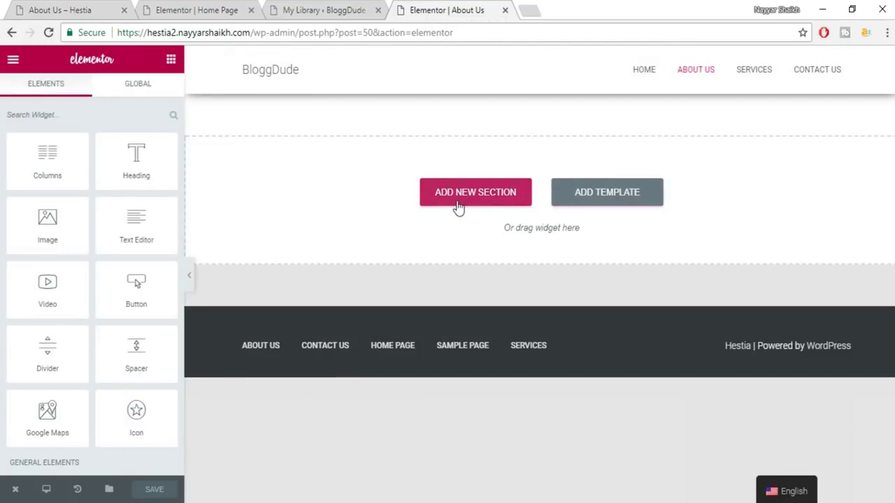
Insert the saved About template from My Templates into the empty About Us page and review it
left_click(607, 196)
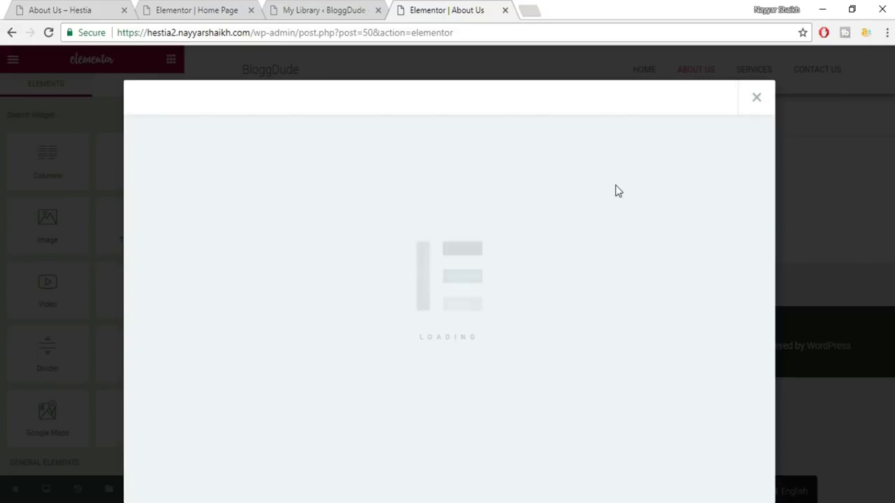
left_click(526, 107)
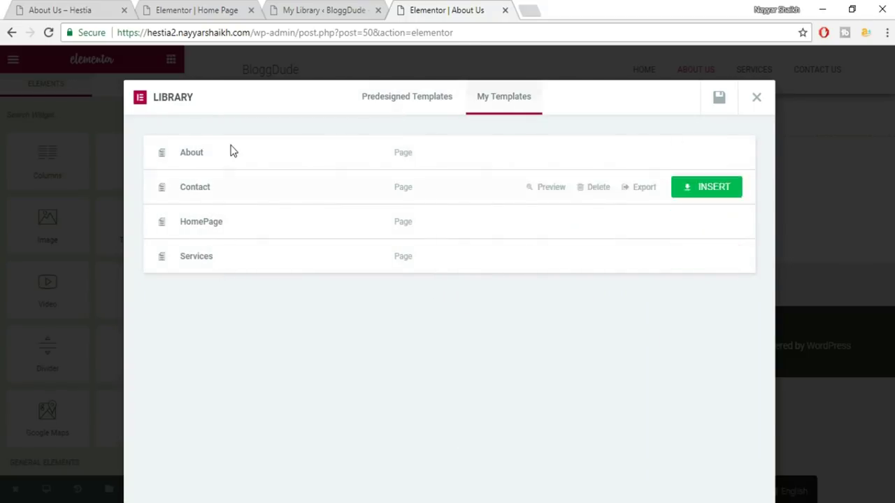
mouse_move(233, 152)
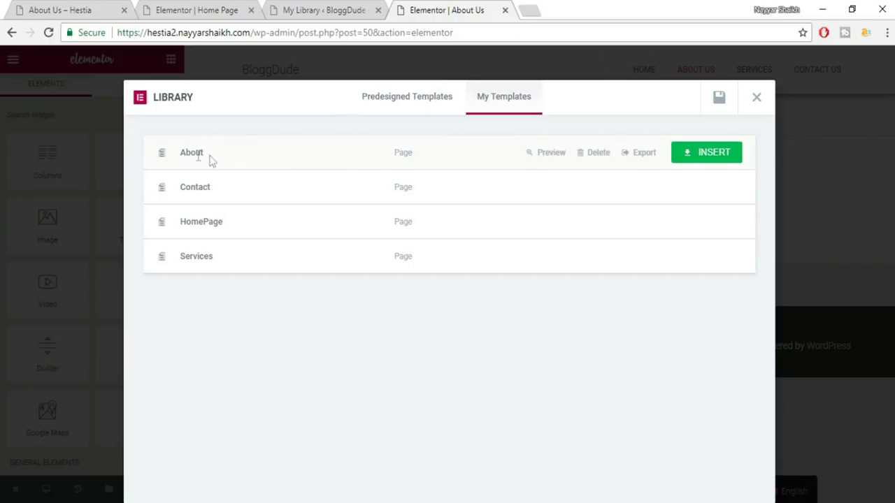
left_click(699, 153)
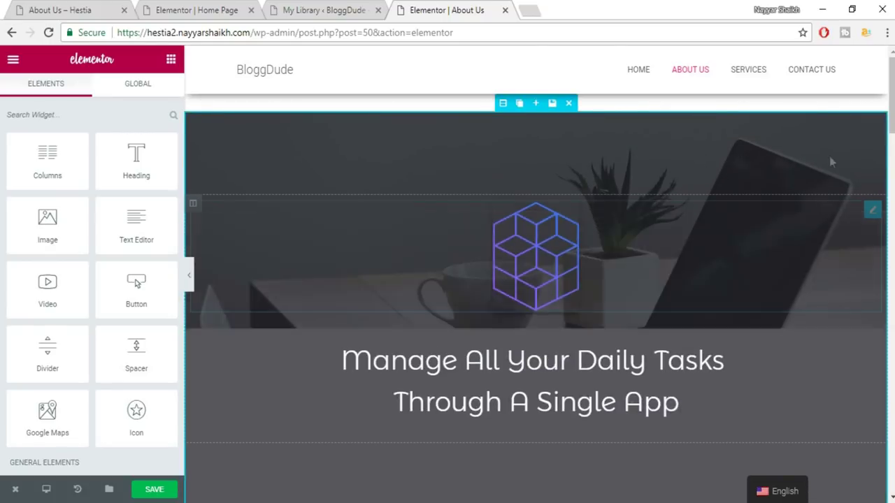
scroll(536, 294, "down", 8)
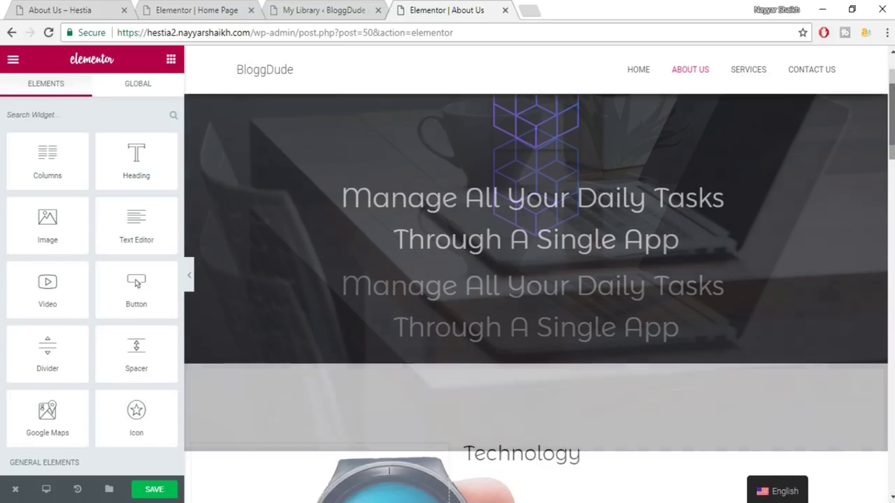
scroll(319, 244, "down", 15)
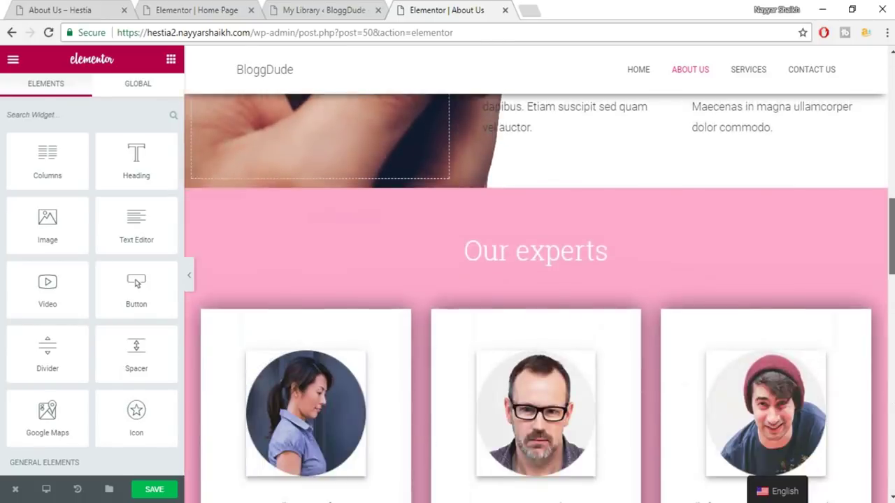
scroll(536, 299, "down", 5)
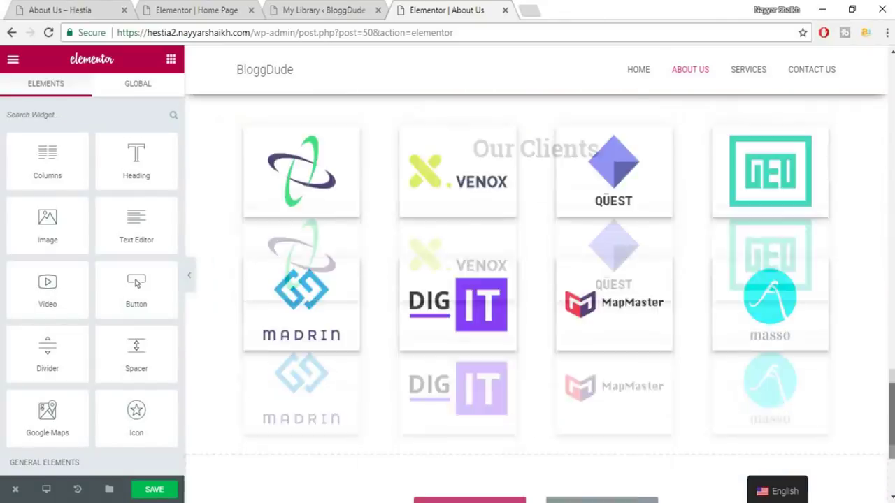
scroll(536, 299, "up", 10)
scroll(319, 439, "up", 10)
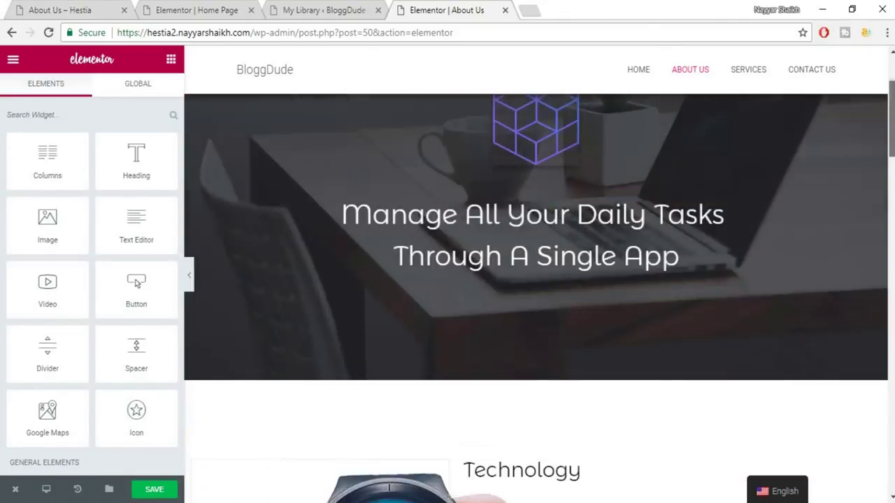
scroll(319, 439, "down", 4)
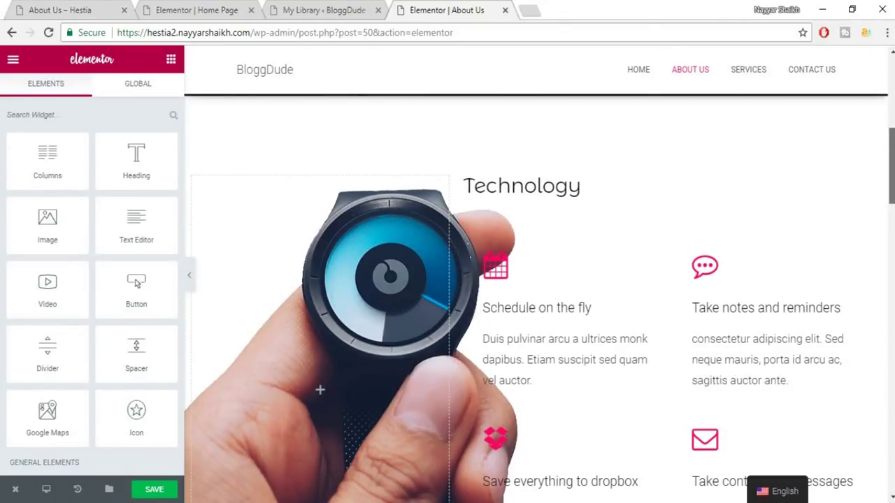
scroll(320, 439, "up", 5)
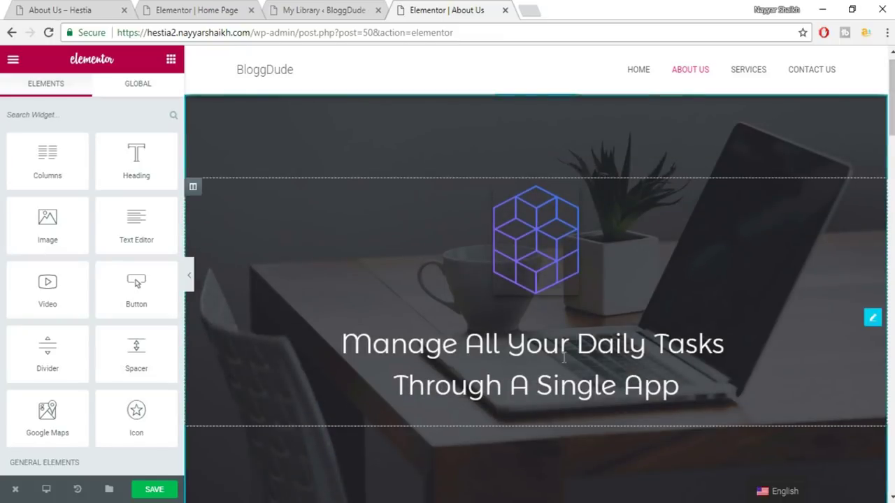
scroll(553, 308, "down", 1)
Replace the hero heading's 'Manage All Your Daily Tasks' line with the author's name
left_click(548, 282)
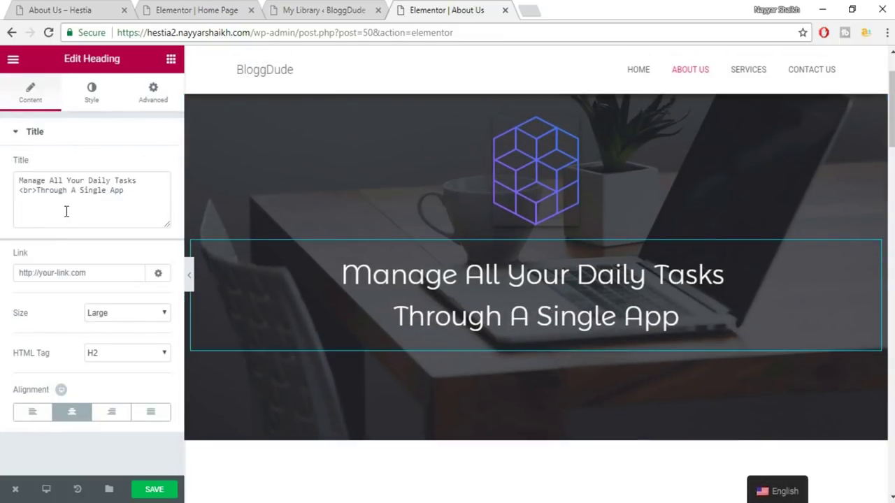
left_click_drag(139, 181, 2, 182)
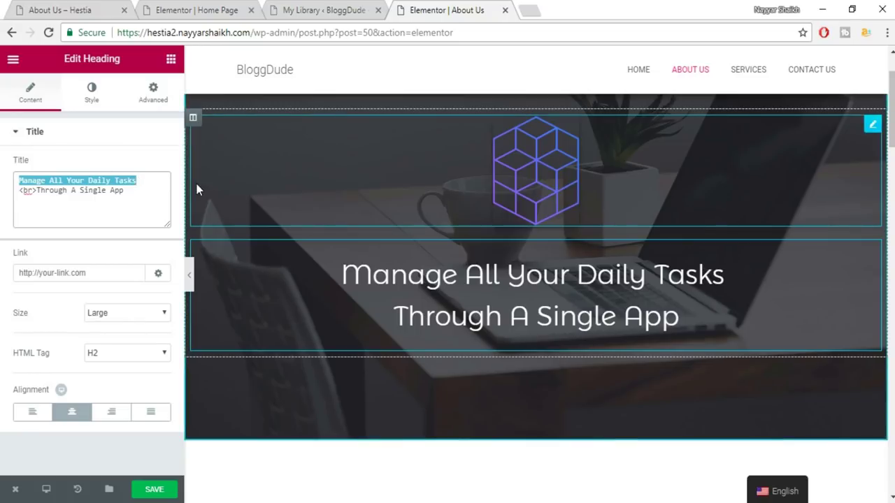
type("Nayyar ")
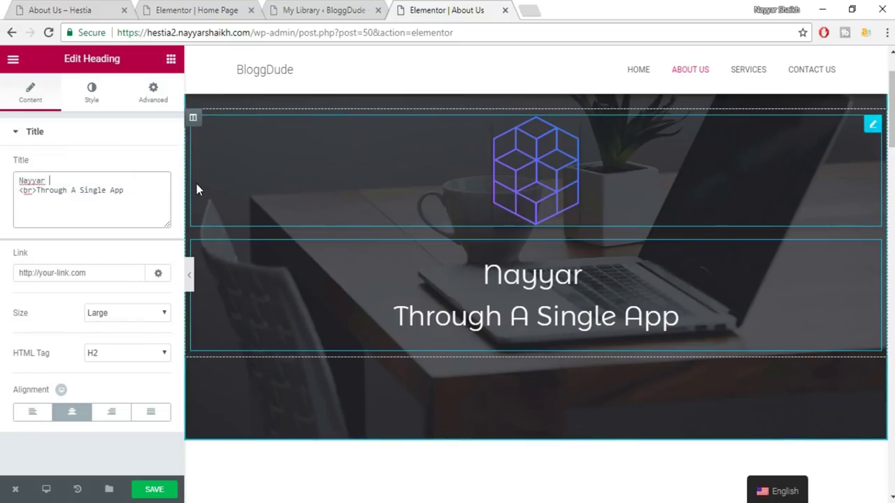
type("Shaikh")
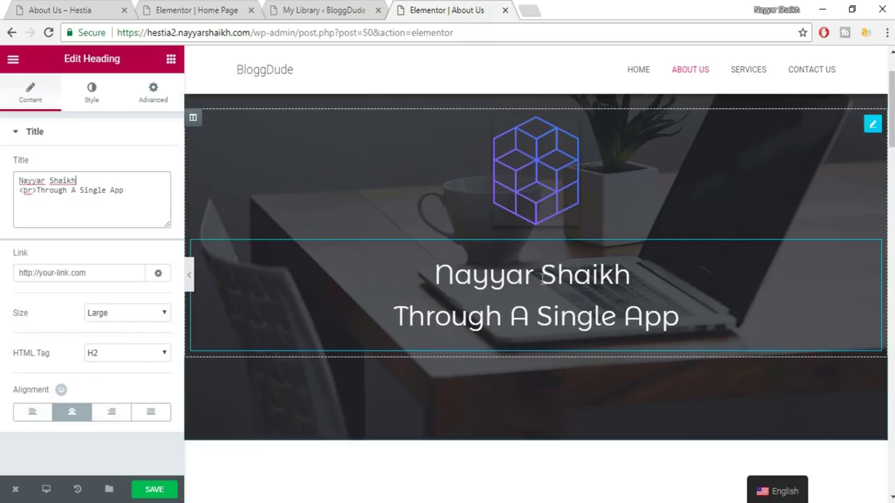
Inspect the calendar feature icon and the three expert photos' settings
scroll(635, 359, "down", 6)
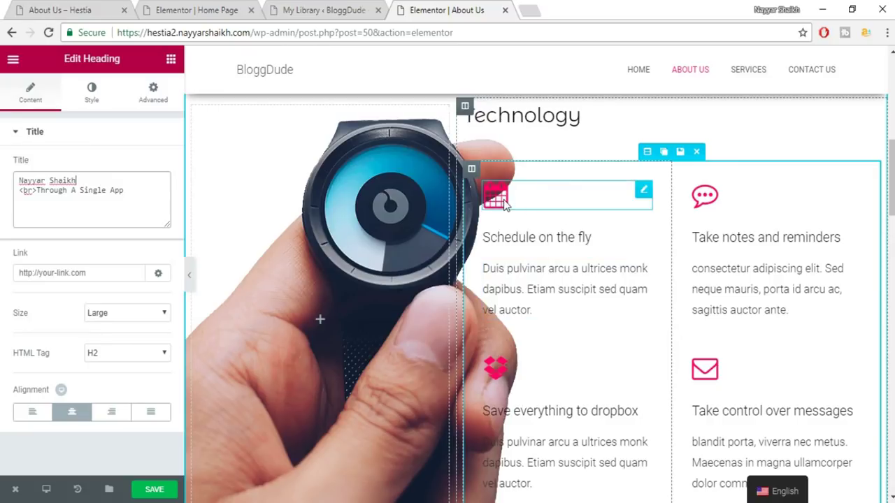
left_click(506, 203)
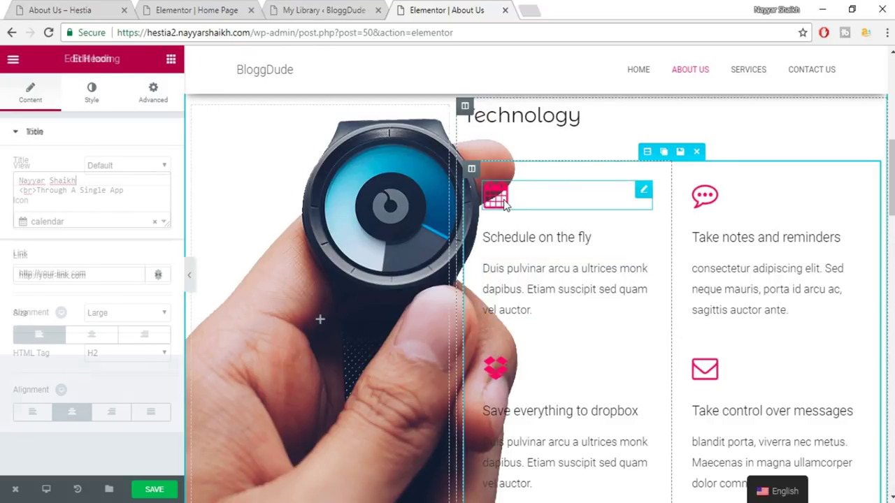
scroll(740, 231, "down", 3)
scroll(741, 262, "down", 3)
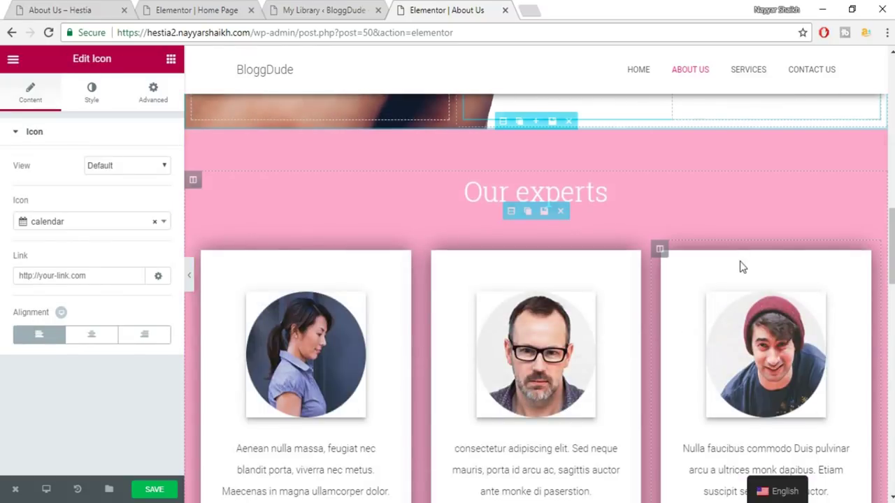
scroll(701, 315, "down", 2)
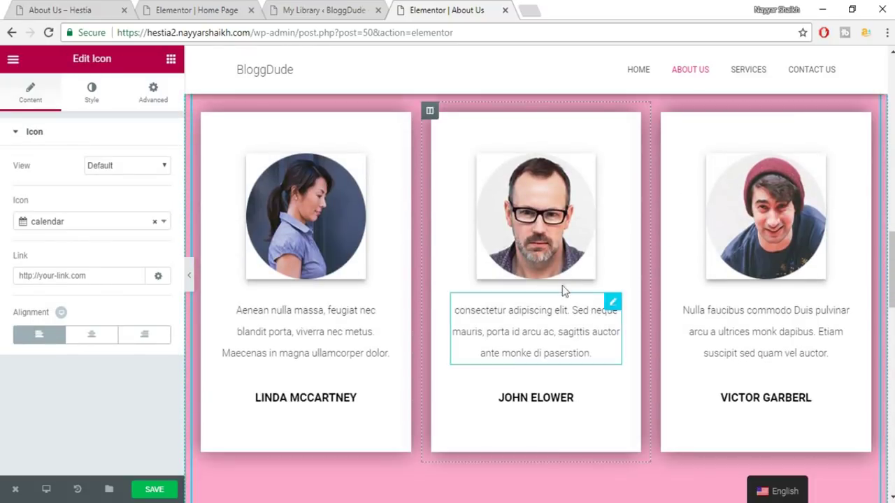
left_click(332, 224)
left_click(536, 217)
left_click(809, 184)
Review the saved About Us page and select the wp-admin path in the address bar
scroll(861, 278, "down", 5)
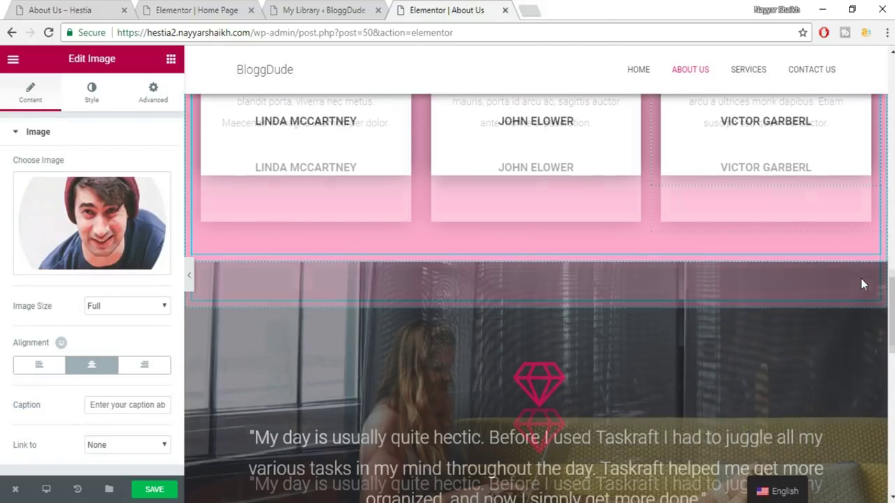
scroll(862, 287, "down", 5)
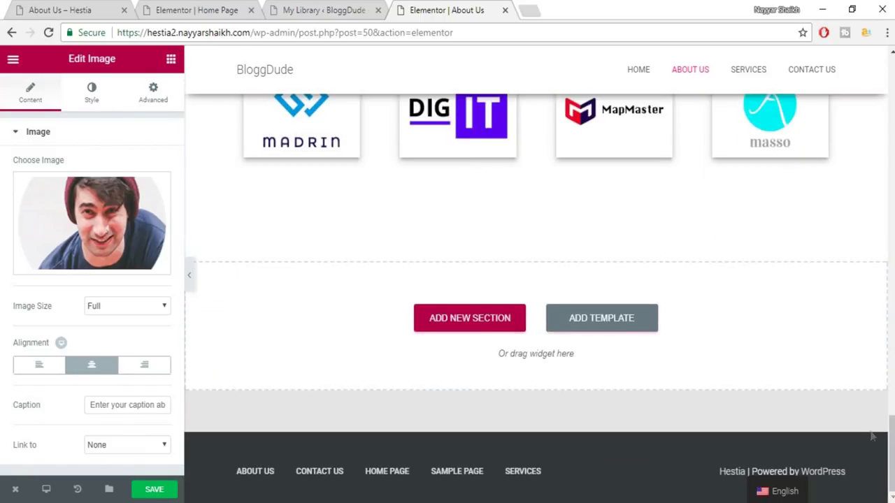
left_click_drag(893, 455, 893, 101)
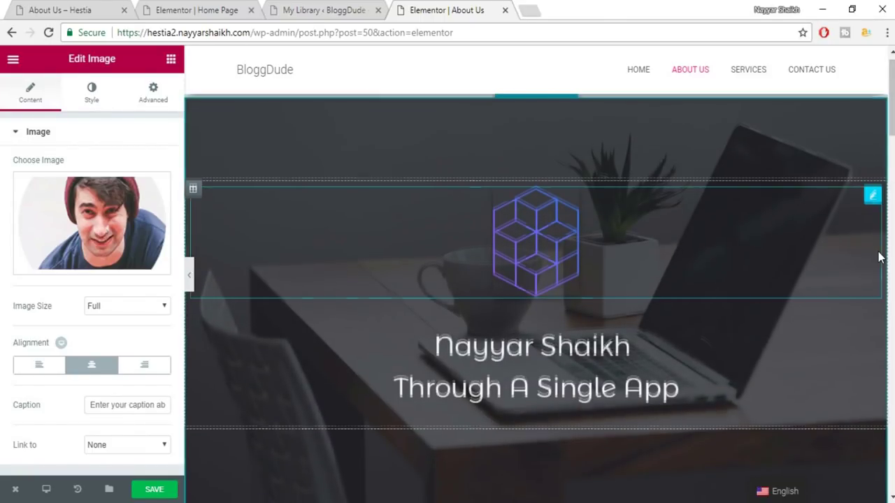
scroll(879, 254, "up", 1)
left_click_drag(893, 95, 891, 73)
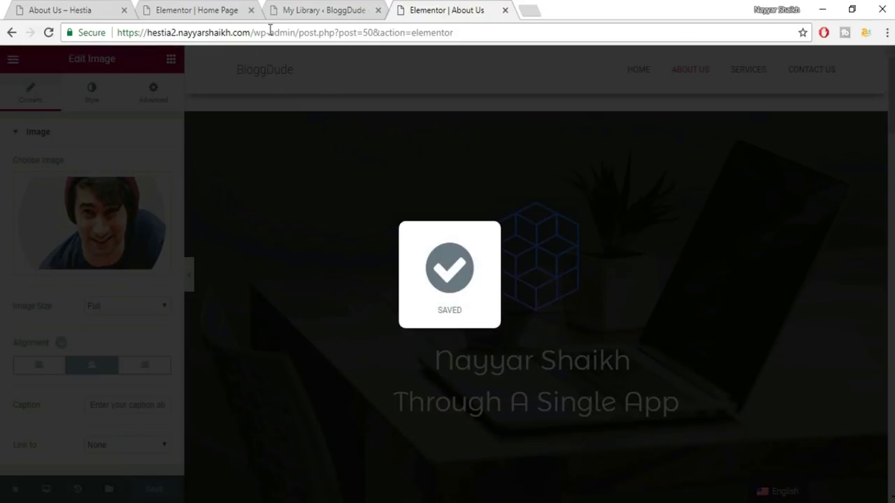
left_click_drag(253, 32, 717, 5)
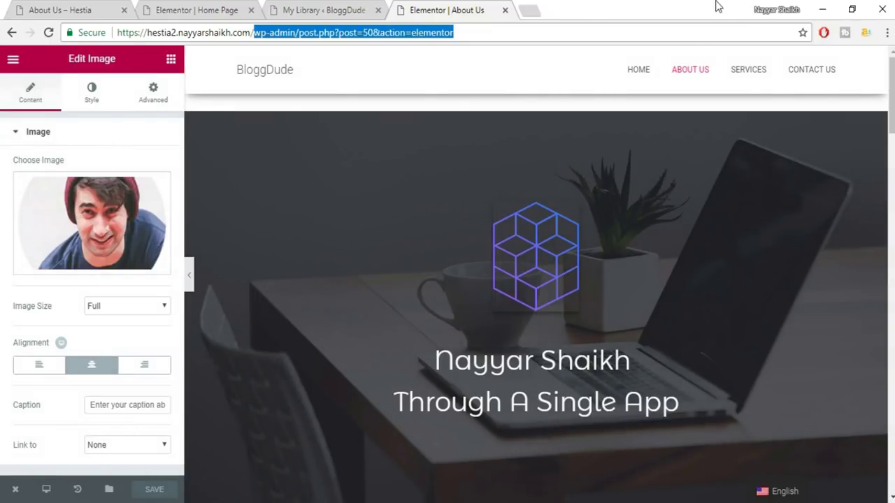
Load the BloggDude home page and view the live About Us page
key("BackSpace")
key("Return")
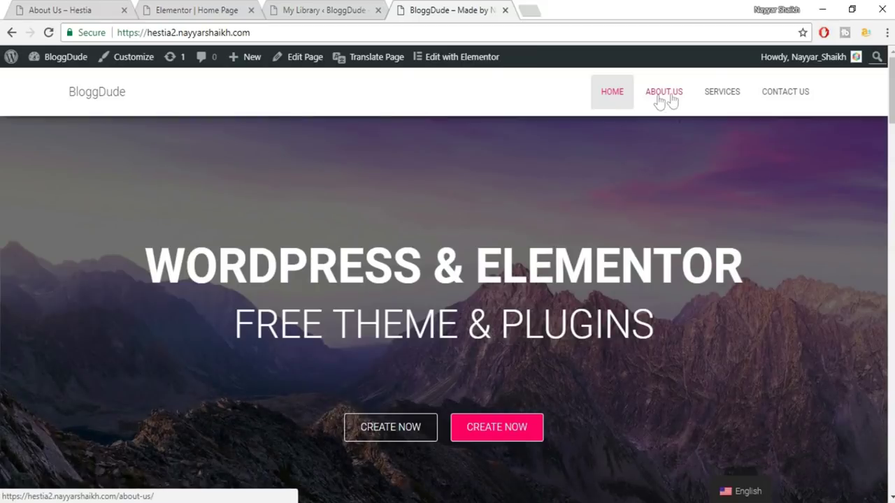
left_click(668, 98)
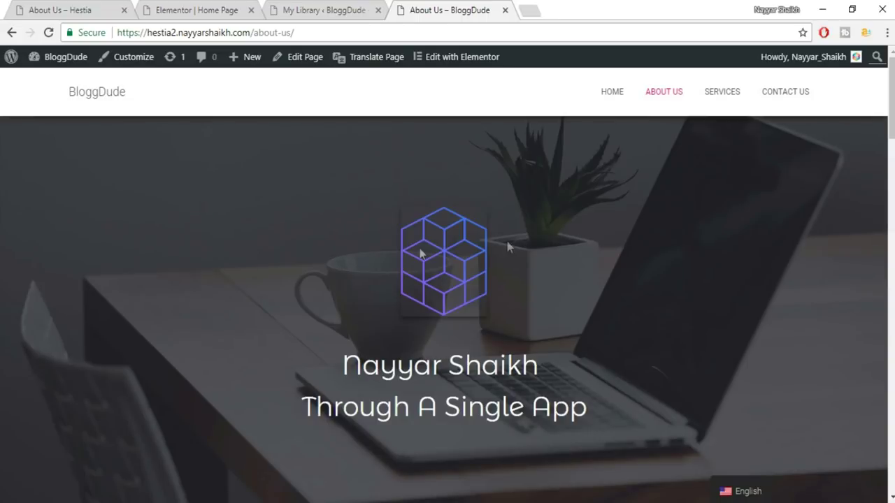
Check the About Us hero, then go to the live Services page
scroll(452, 307, "down", 3)
scroll(458, 329, "up", 3)
scroll(465, 343, "down", 5)
scroll(465, 342, "up", 5)
left_click(709, 97)
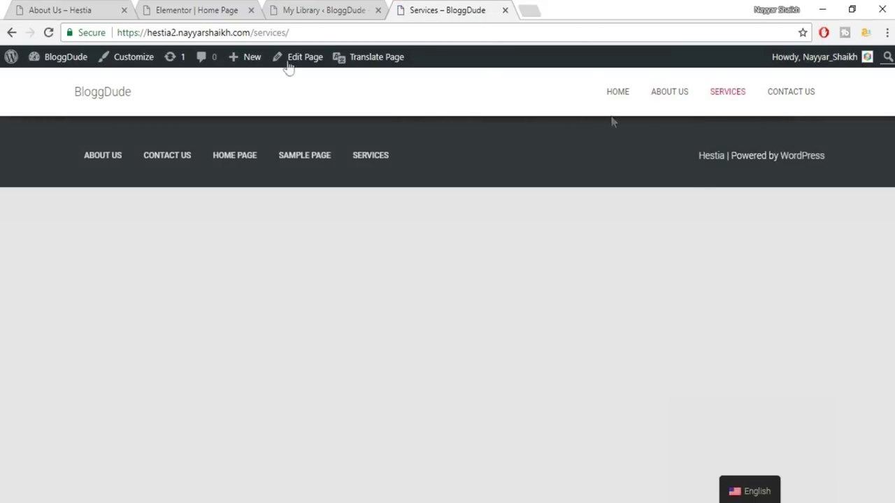
Open Services in Elementor and insert the saved Services template from My Templates
left_click(310, 61)
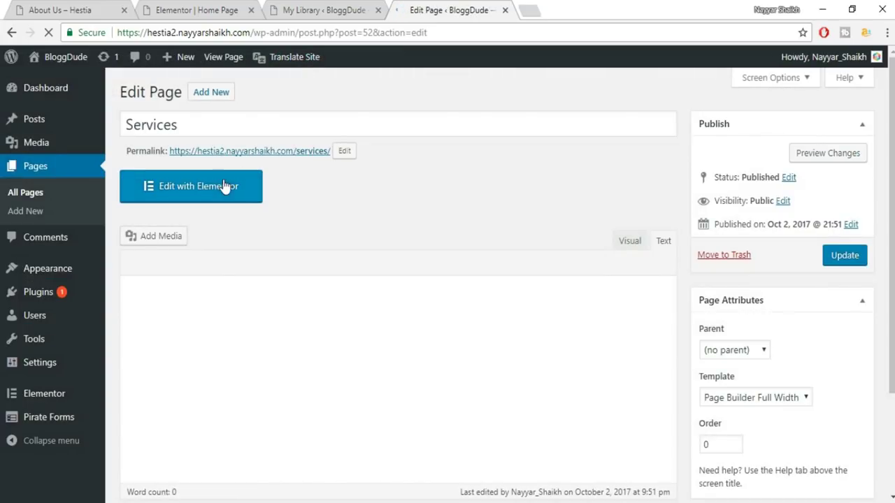
left_click(224, 186)
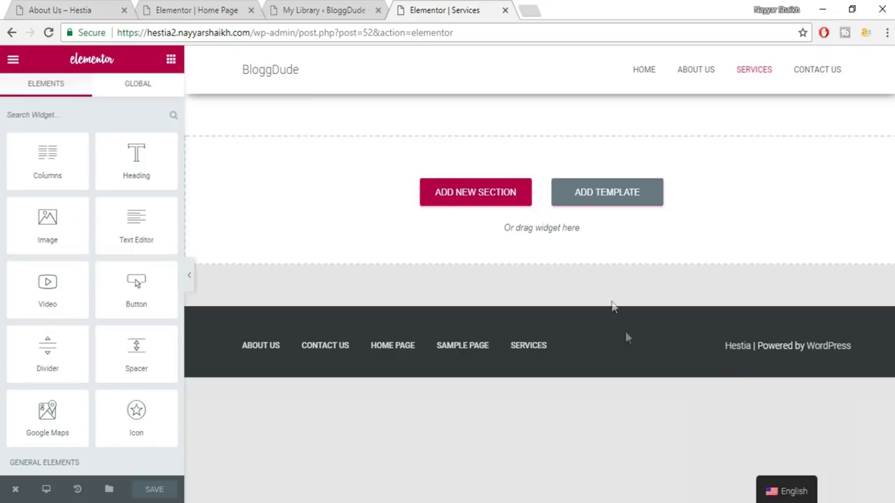
left_click(620, 202)
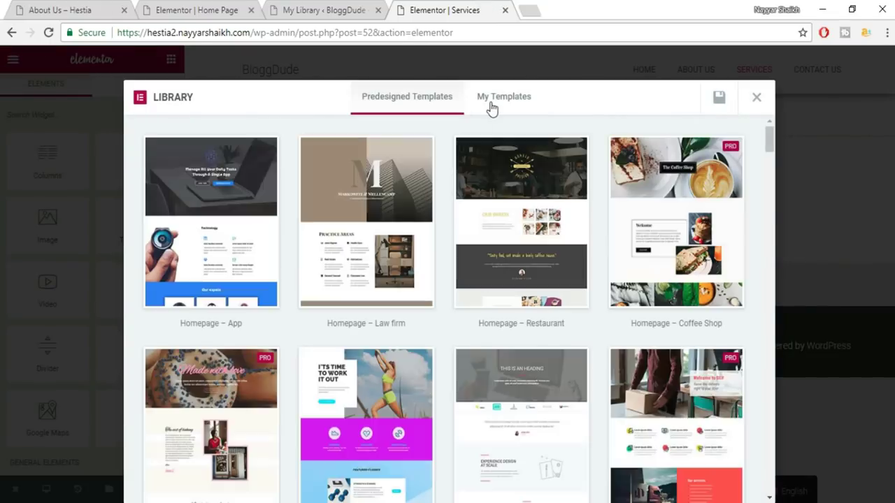
left_click(489, 101)
mouse_move(276, 187)
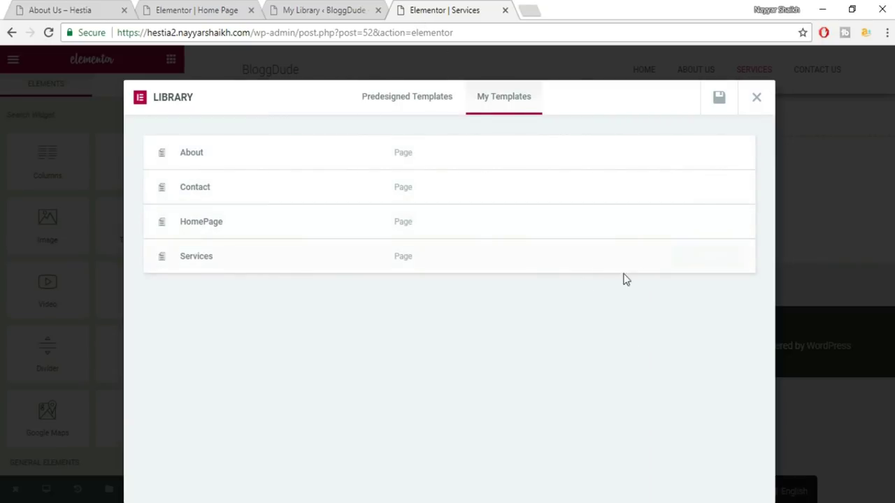
left_click(701, 258)
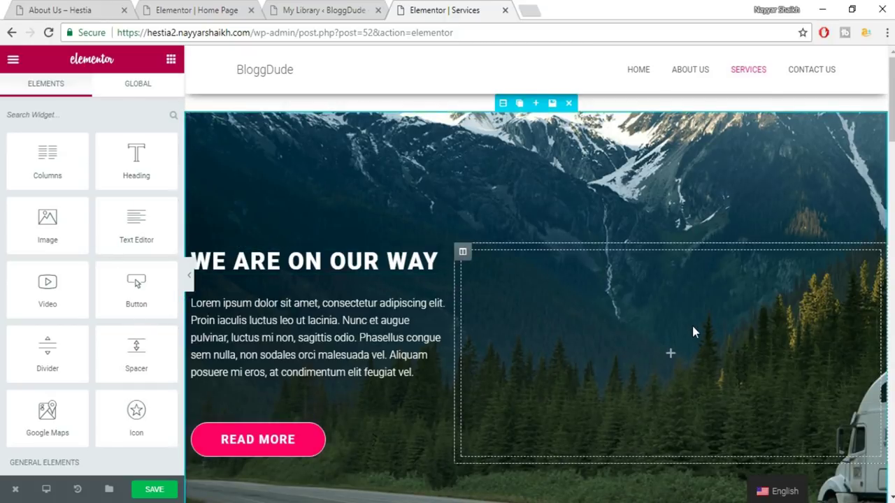
Set the divider under the MOVING heading to width 66, keeping weight 4
scroll(692, 326, "down", 2)
scroll(692, 326, "down", 7)
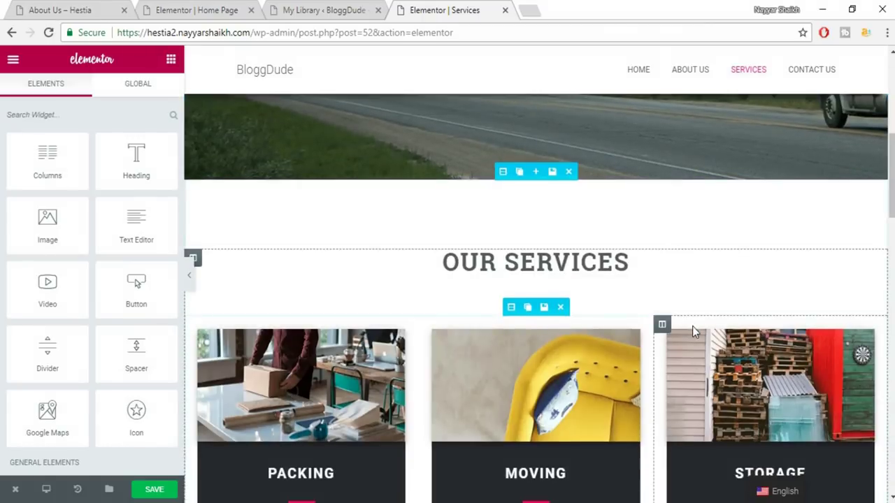
scroll(575, 354, "up", 1)
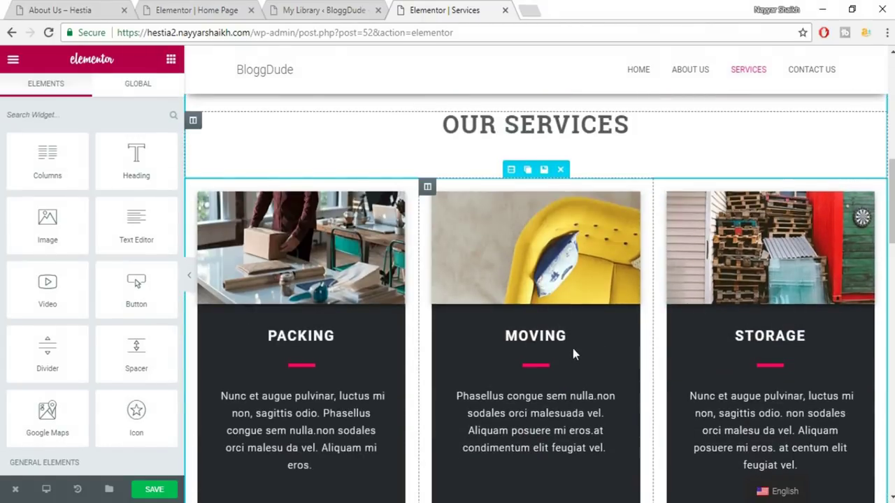
left_click(570, 340)
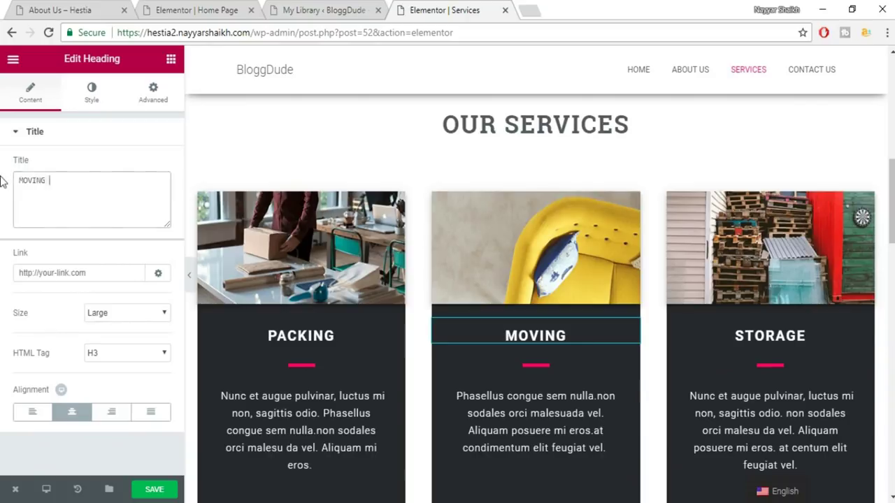
scroll(528, 350, "down", 2)
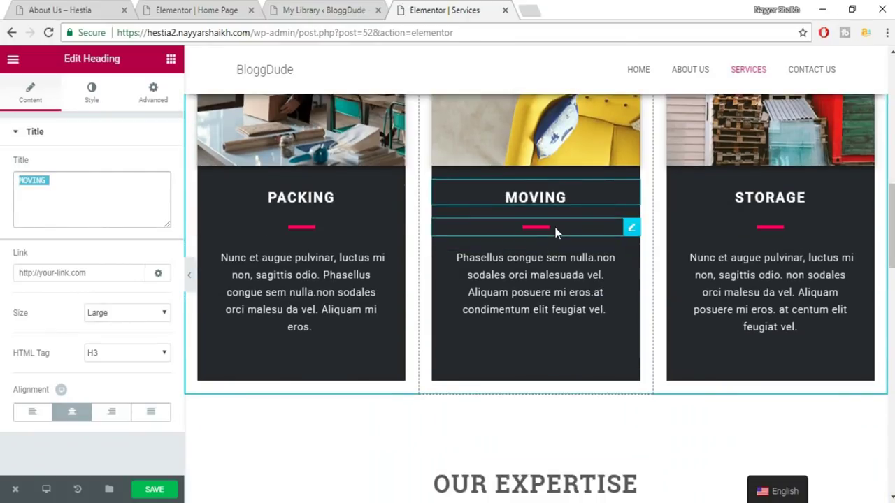
left_click(512, 228)
mouse_move(60, 224)
left_mouse_down()
mouse_move(116, 223)
mouse_move(47, 224)
left_mouse_up()
left_click_drag(26, 321, 84, 320)
Save the Services page in Elementor
scroll(550, 319, "down", 2)
scroll(552, 329, "down", 10)
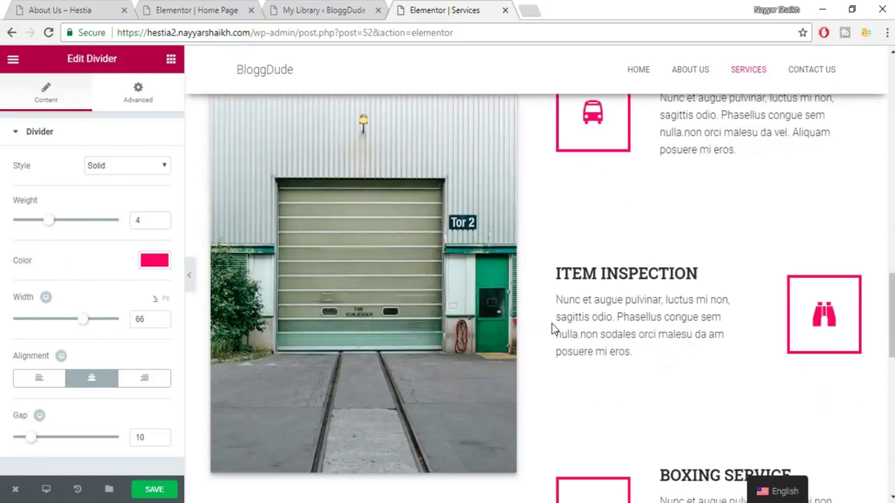
scroll(888, 428, "down", 3)
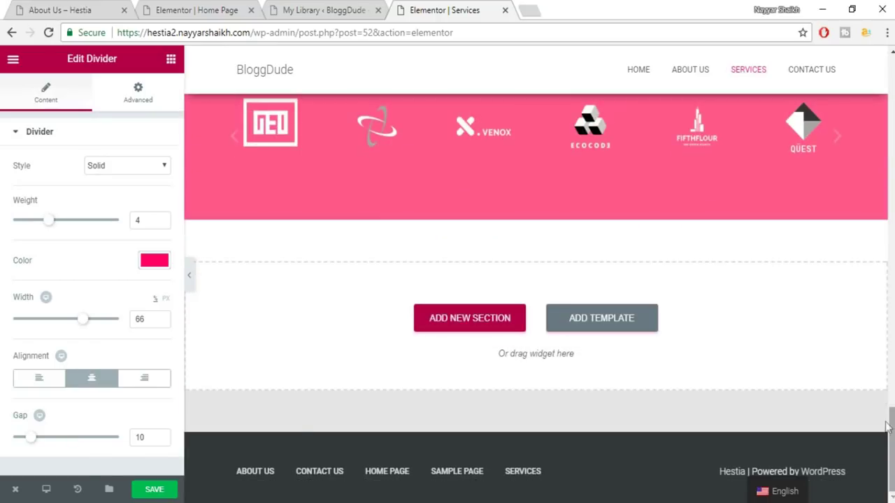
left_click(154, 492)
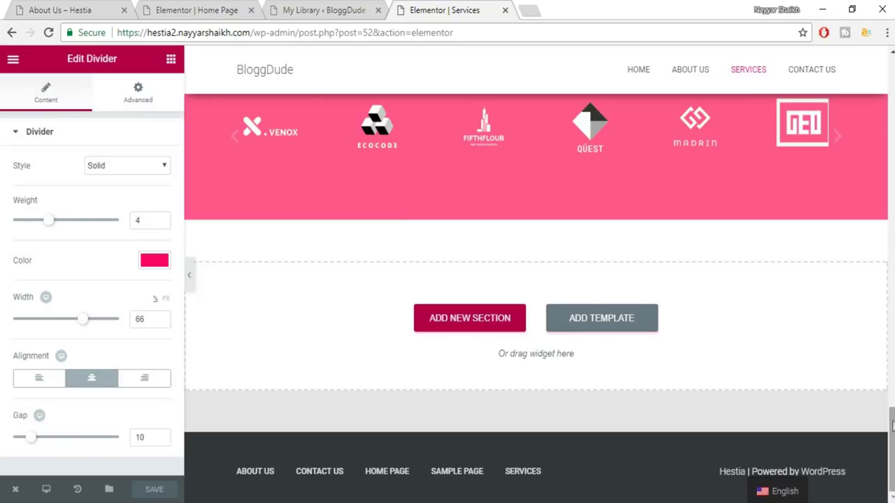
Return to the site's home page by stripping the page path from the address
left_click_drag(892, 425, 892, 66)
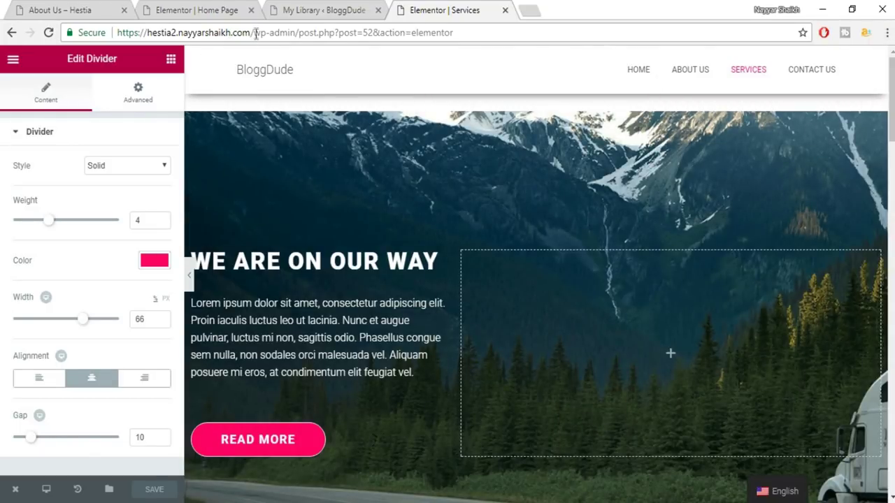
left_click_drag(254, 33, 689, 31)
key("BackSpace")
key("Return")
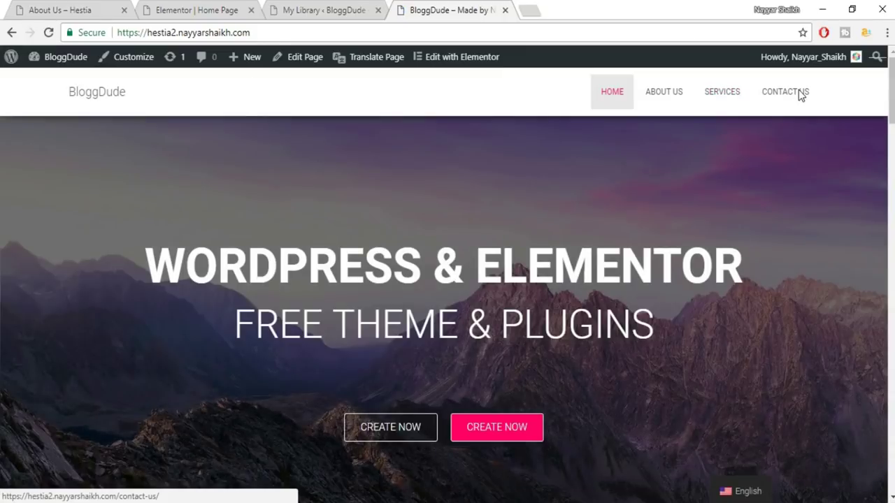
Open Contact Us in Elementor and insert the saved Contact template from My Templates
left_click(798, 92)
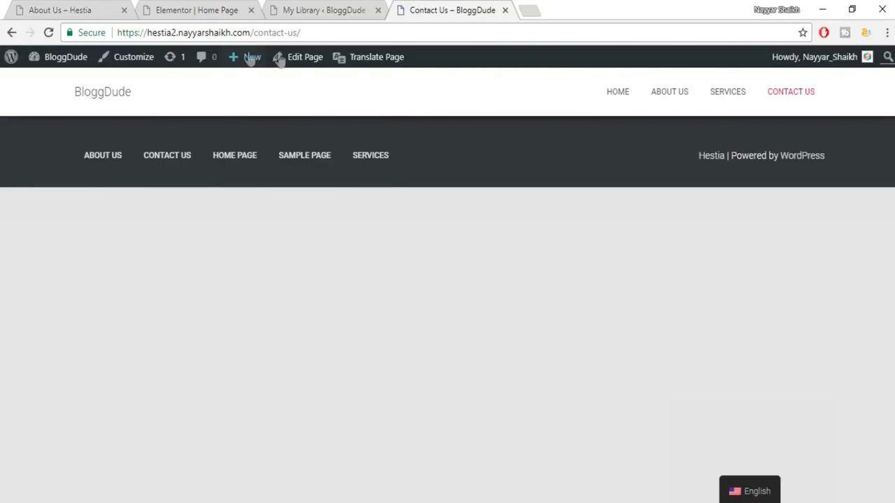
left_click(301, 57)
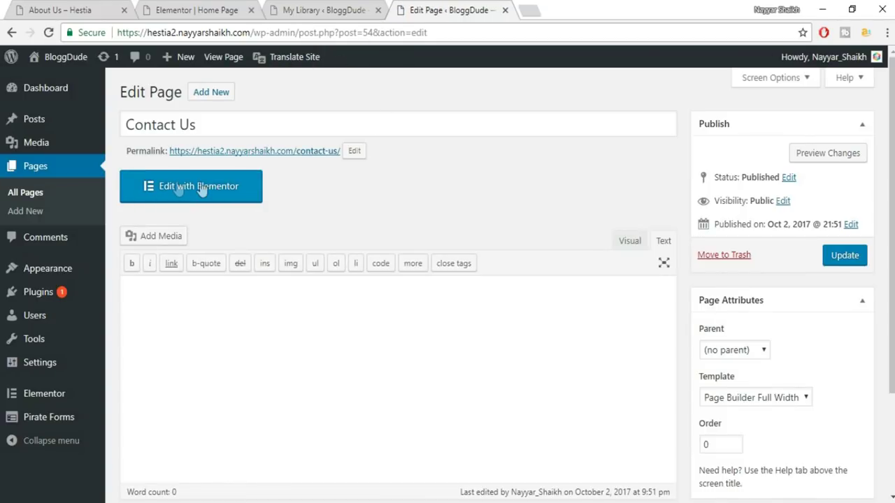
left_click(179, 187)
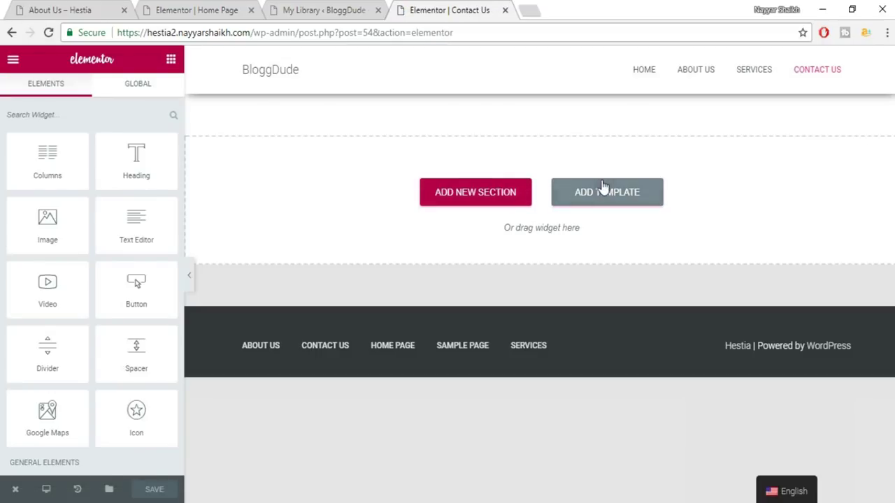
left_click(603, 193)
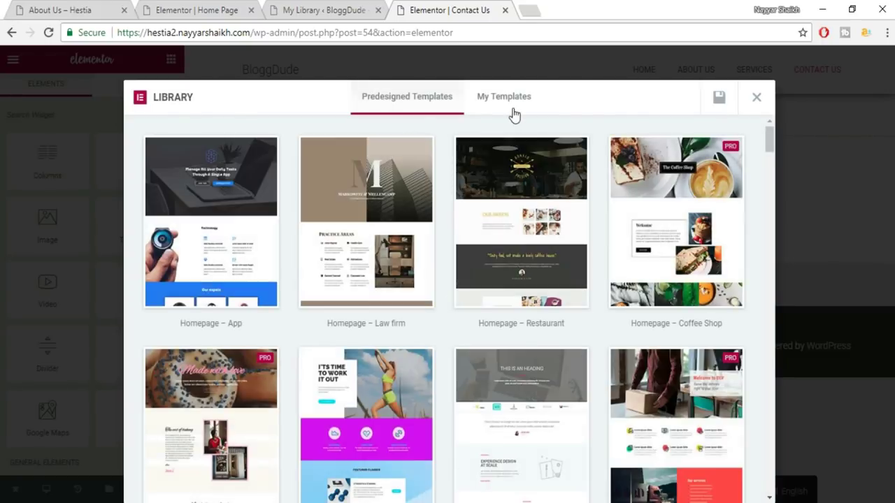
left_click(510, 105)
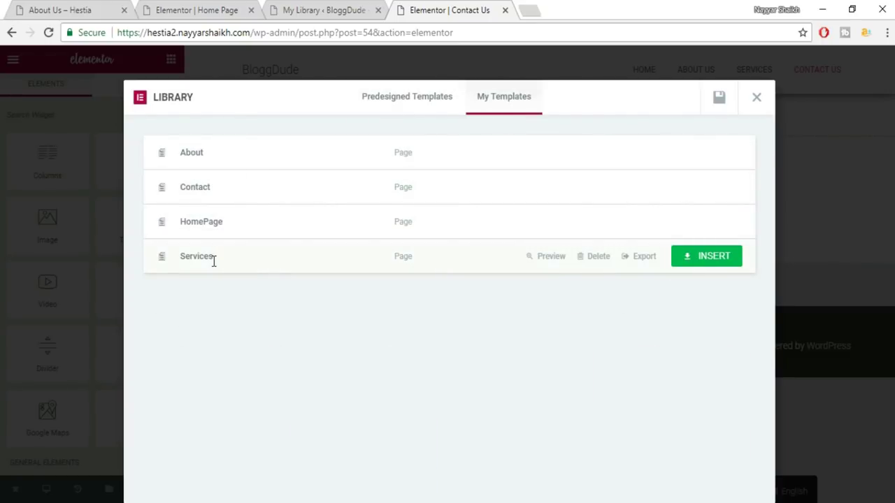
mouse_move(649, 187)
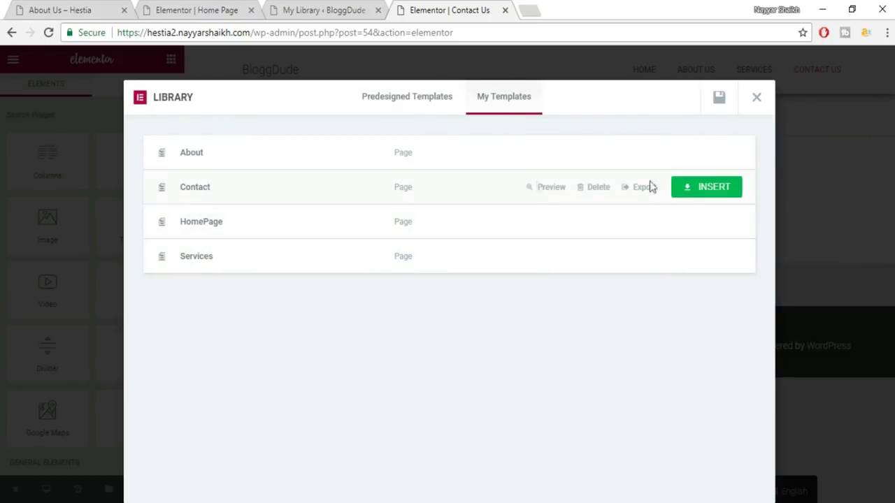
left_click(697, 195)
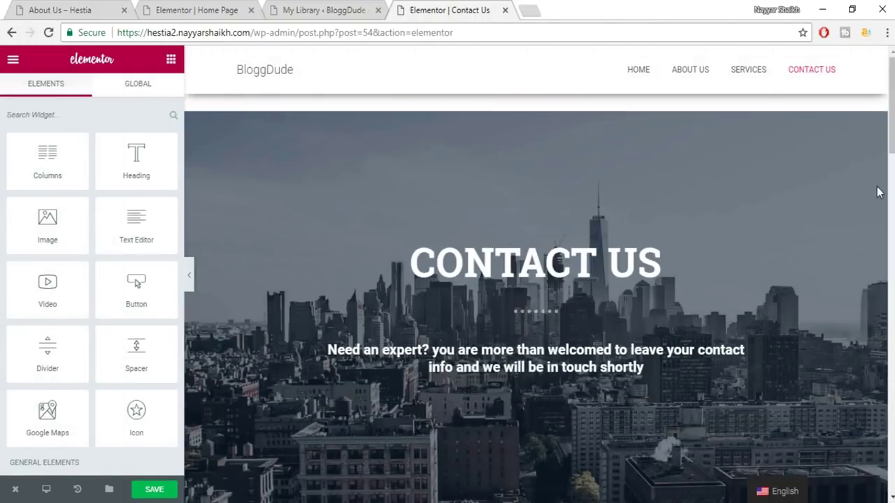
Review the Contact template content and save the Contact Us page
scroll(874, 189, "down", 4)
scroll(871, 182, "down", 6)
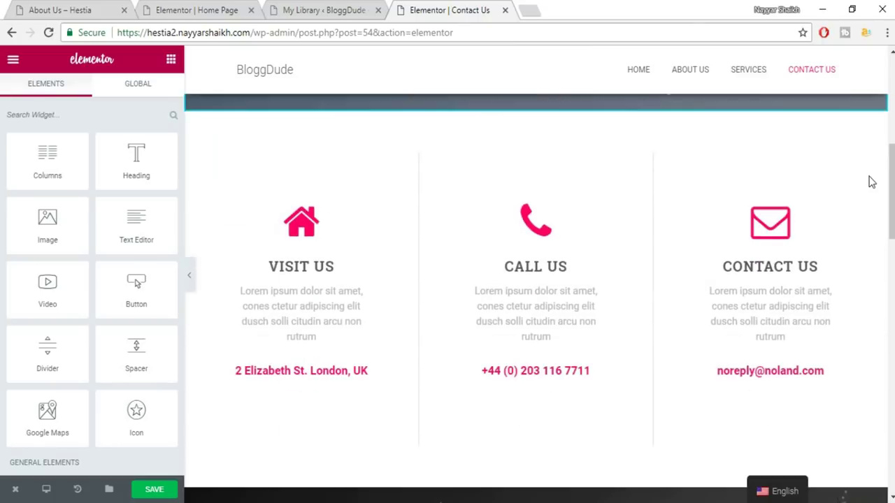
scroll(872, 182, "down", 6)
scroll(869, 186, "up", 3)
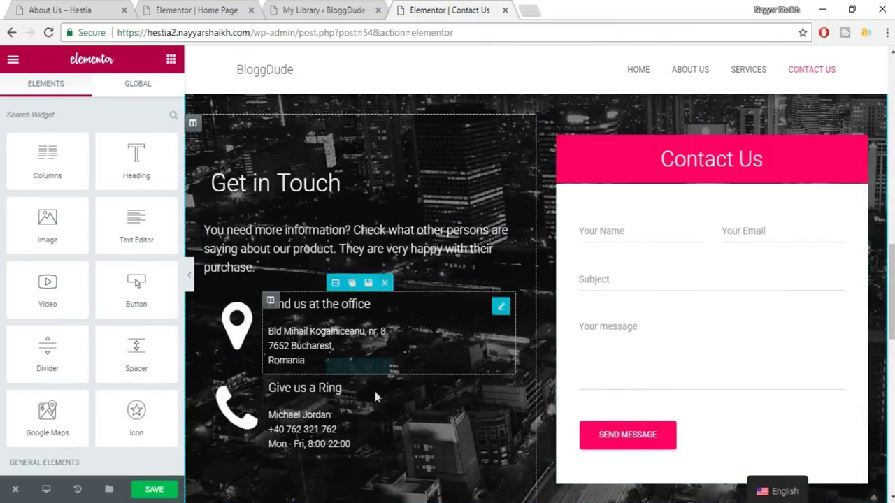
scroll(855, 268, "down", 4)
scroll(854, 267, "down", 6)
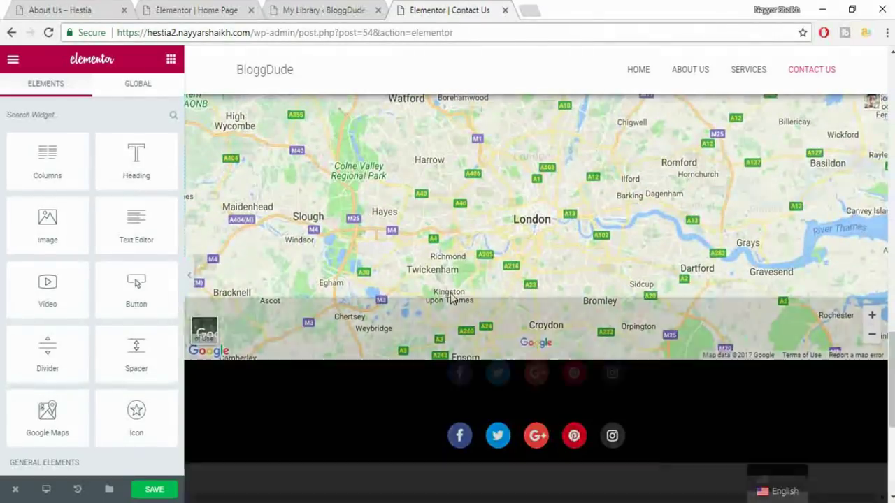
scroll(839, 453, "up", 4)
scroll(839, 454, "up", 6)
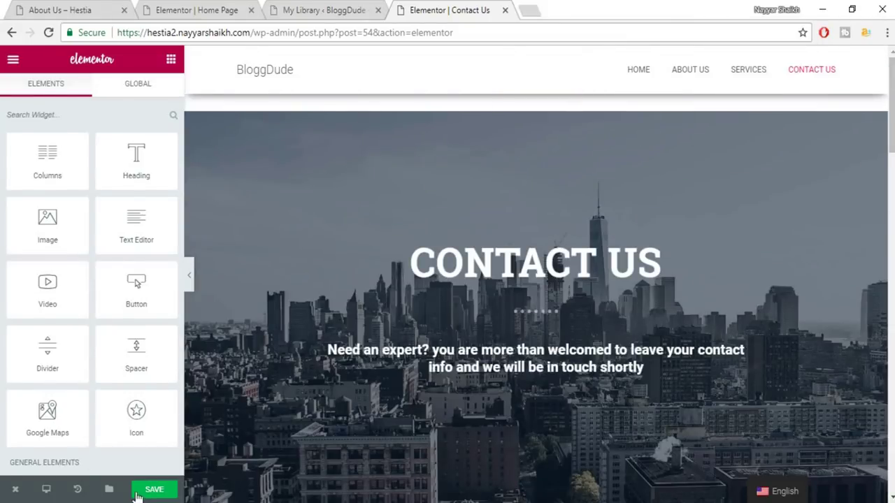
left_click(162, 494)
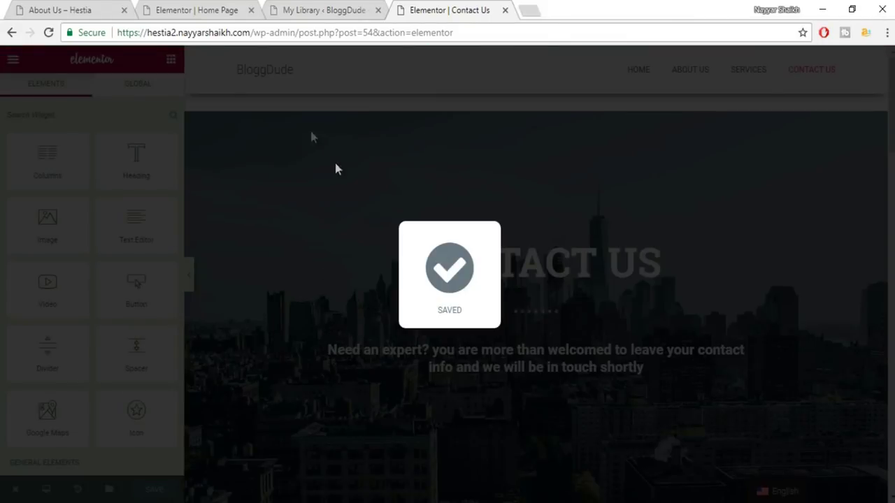
Load the BloggDude home page by removing the page path from the address
left_click_drag(253, 32, 731, 32)
key("BackSpace")
key("Return")
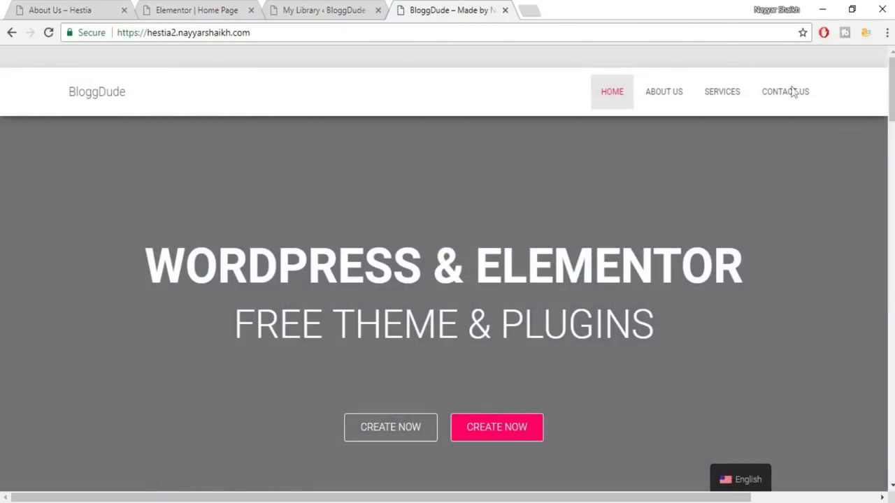
scroll(791, 90, "down", 5)
scroll(448, 309, "down", 15)
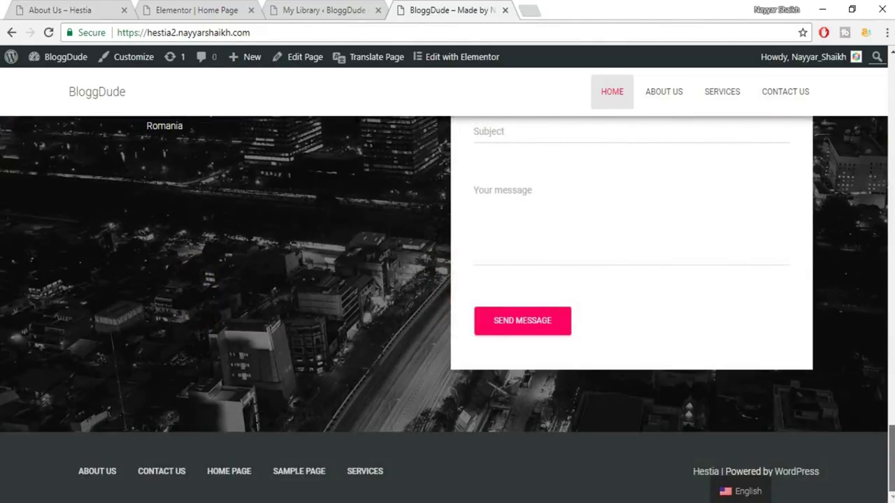
scroll(448, 310, "up", 5)
scroll(448, 309, "down", 5)
left_click_drag(892, 437, 892, 77)
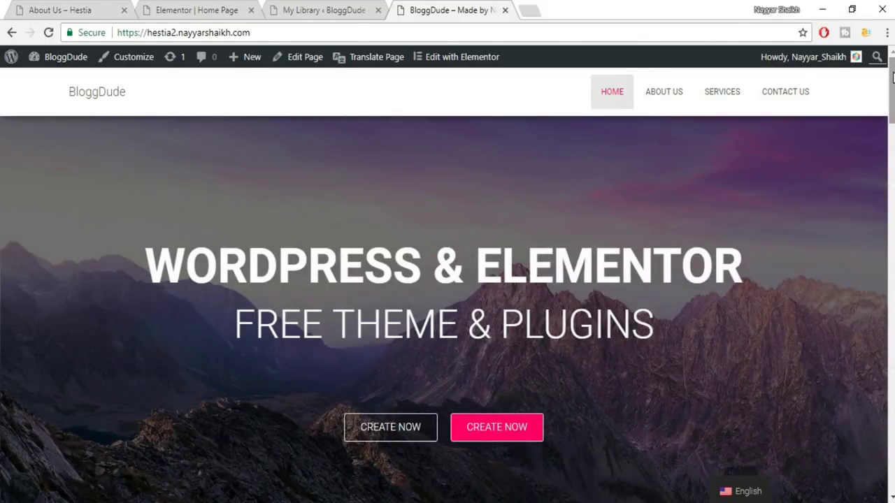